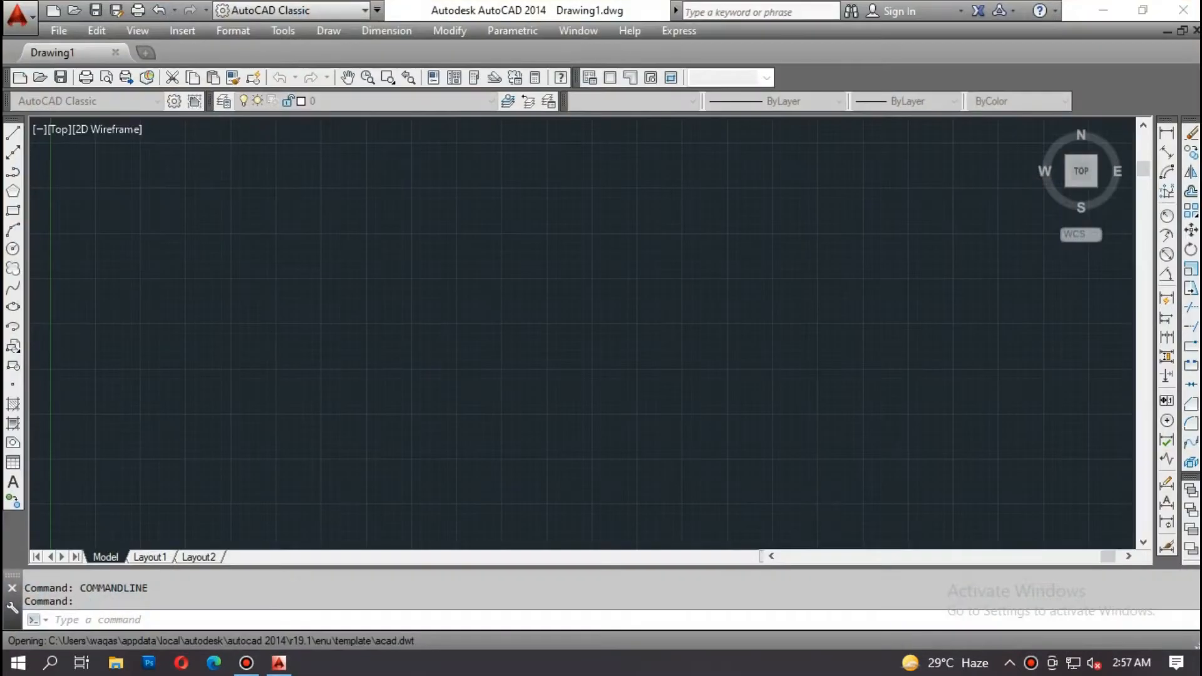
# Step: Open the drawing 30X63 PLAN and continue past the educational plot stamp notice
pyautogui.click(57, 31)
pyautogui.click(88, 66)
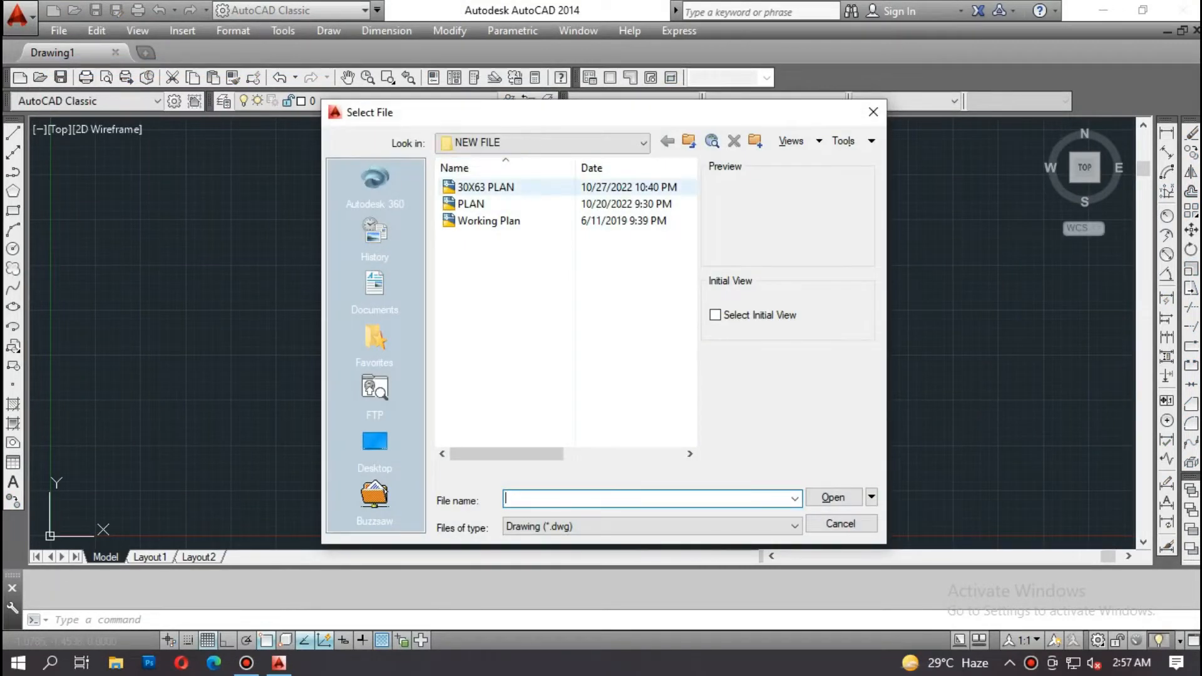
pyautogui.doubleClick(486, 187)
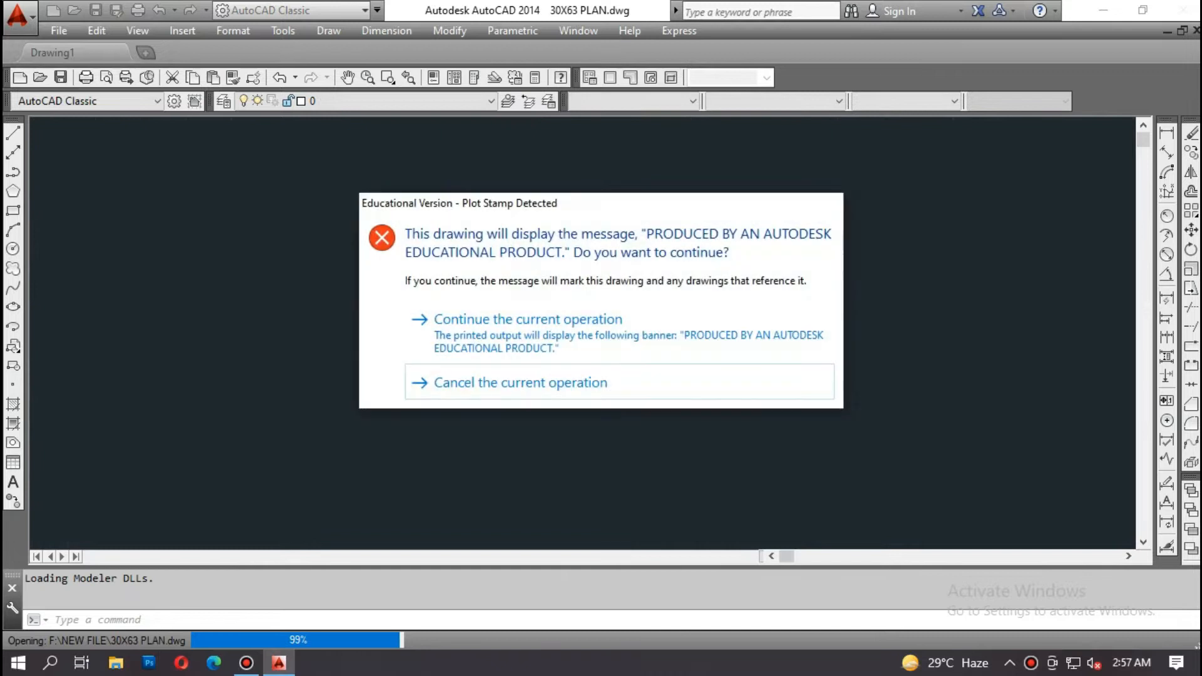
pyautogui.click(528, 320)
pyautogui.click(633, 381)
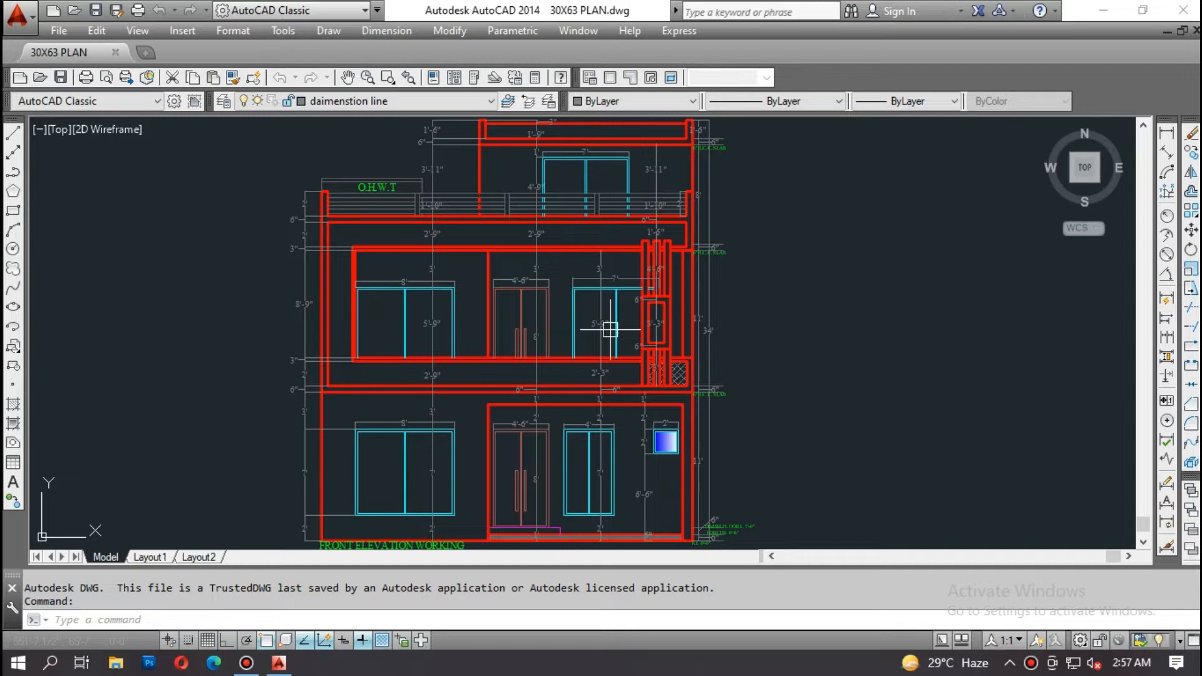
pyautogui.press('Escape')
pyautogui.press('Escape')
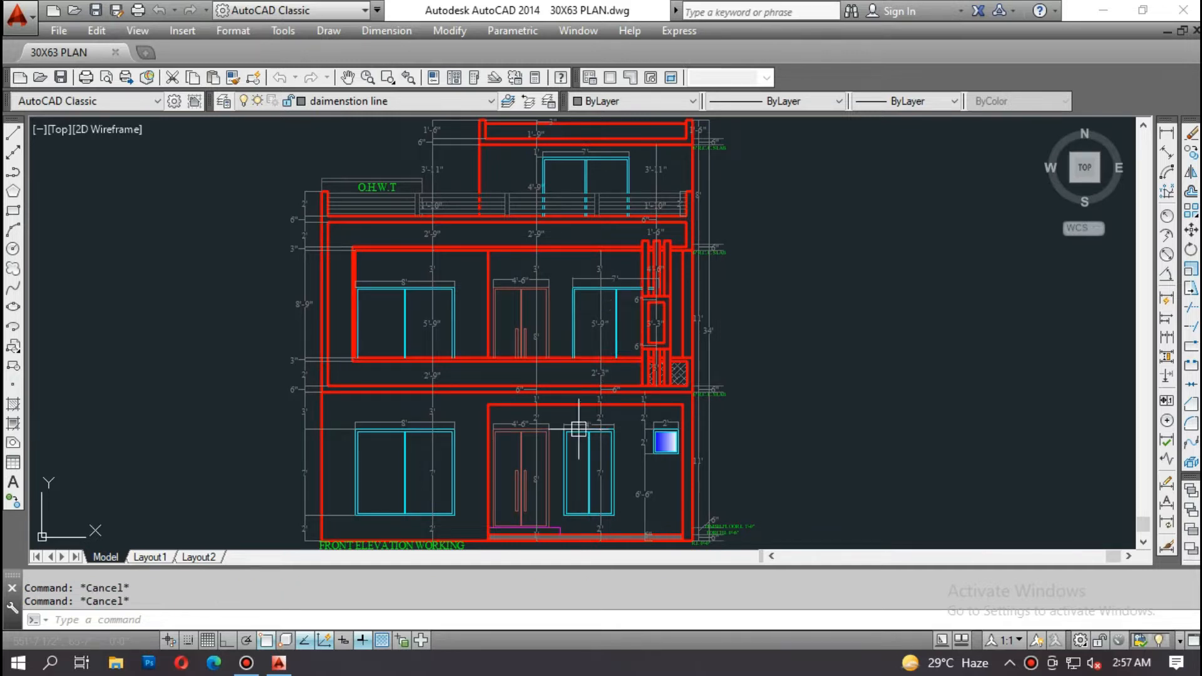
# Step: Examine the front elevation working drawing and the overall arrangement of the floor plans and elevations
pyautogui.moveTo(578, 430); pyautogui.dragTo(622, 388, button='middle')
pyautogui.scroll(4, 400, 526)
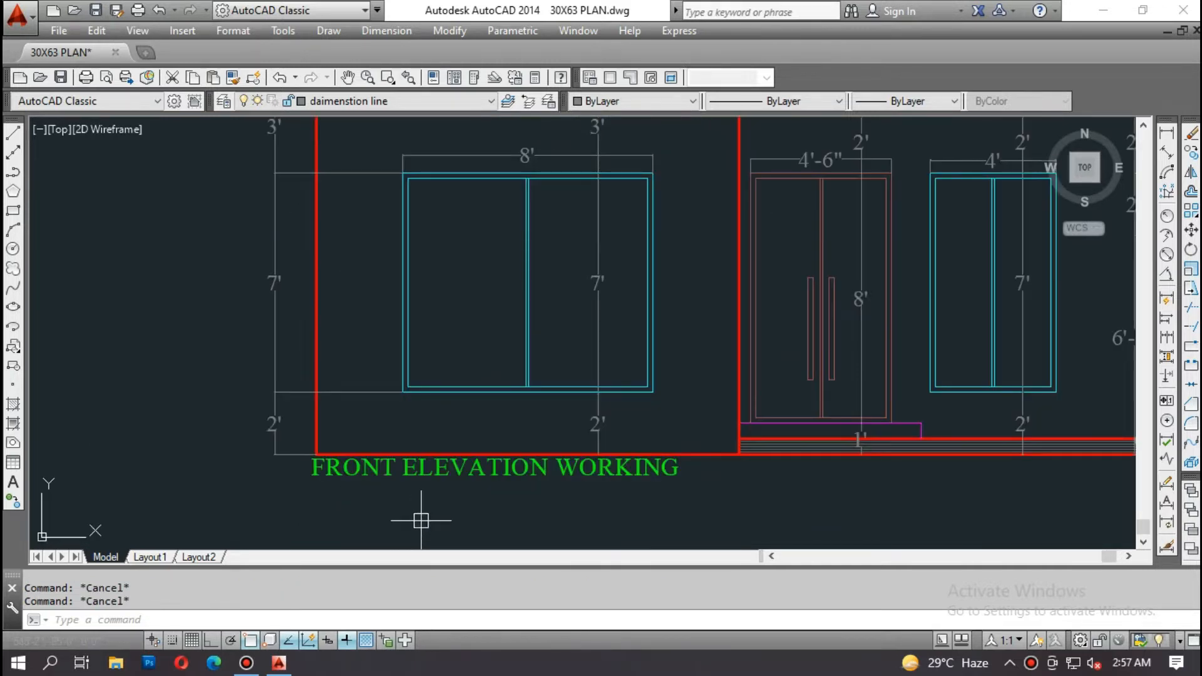
pyautogui.scroll(-6, 422, 518)
pyautogui.hotkey('ctrl', 'a')
pyautogui.scroll(3, 607, 368)
pyautogui.press('Escape')
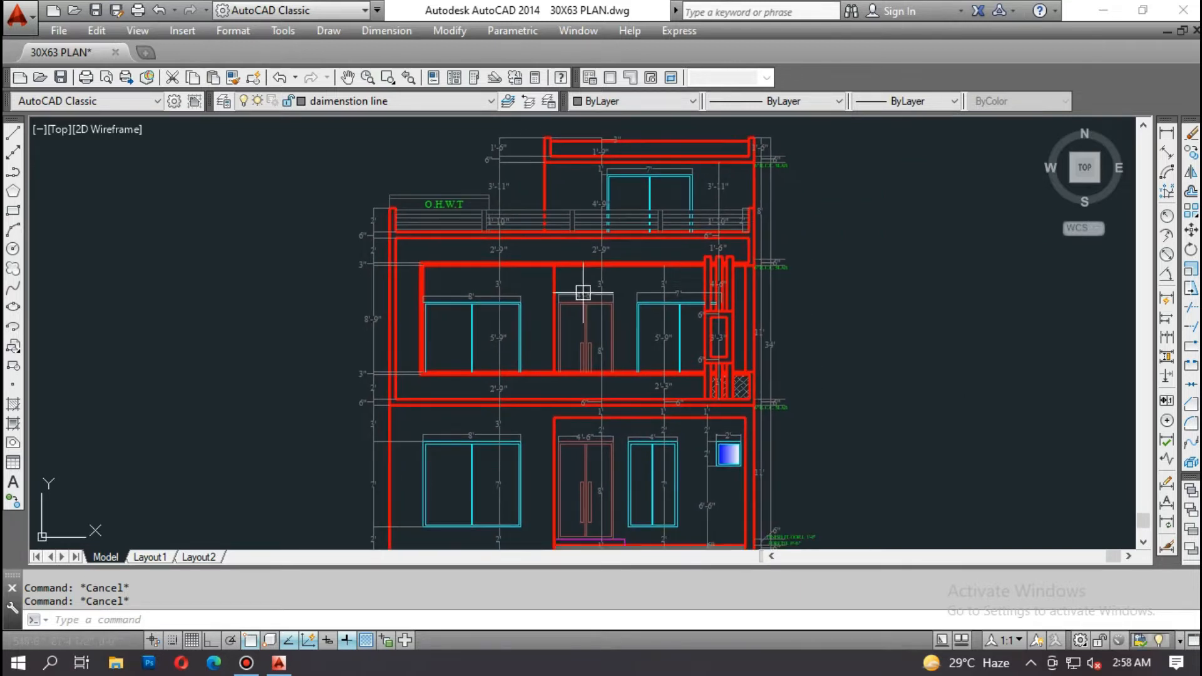
pyautogui.moveTo(578, 341)
pyautogui.mouseDown(button='middle')
pyautogui.moveTo(592, 267)
pyautogui.moveTo(602, 307)
pyautogui.mouseUp(button='middle')
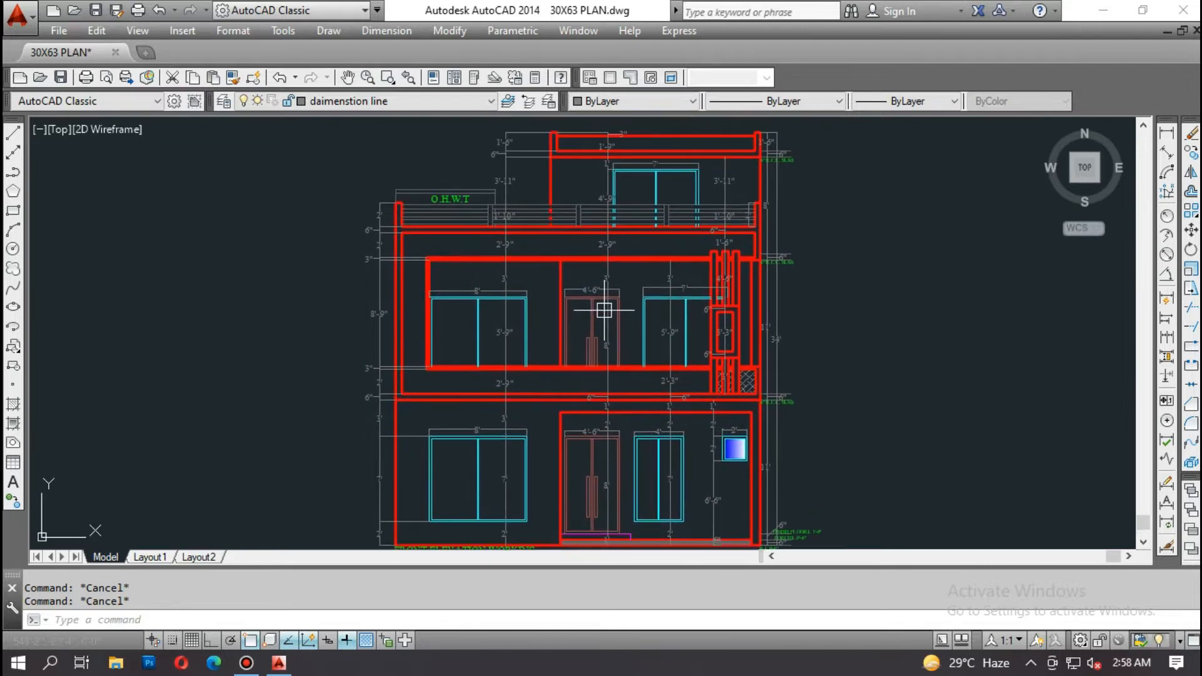
pyautogui.scroll(-3, 623, 317)
pyautogui.scroll(3, 632, 326)
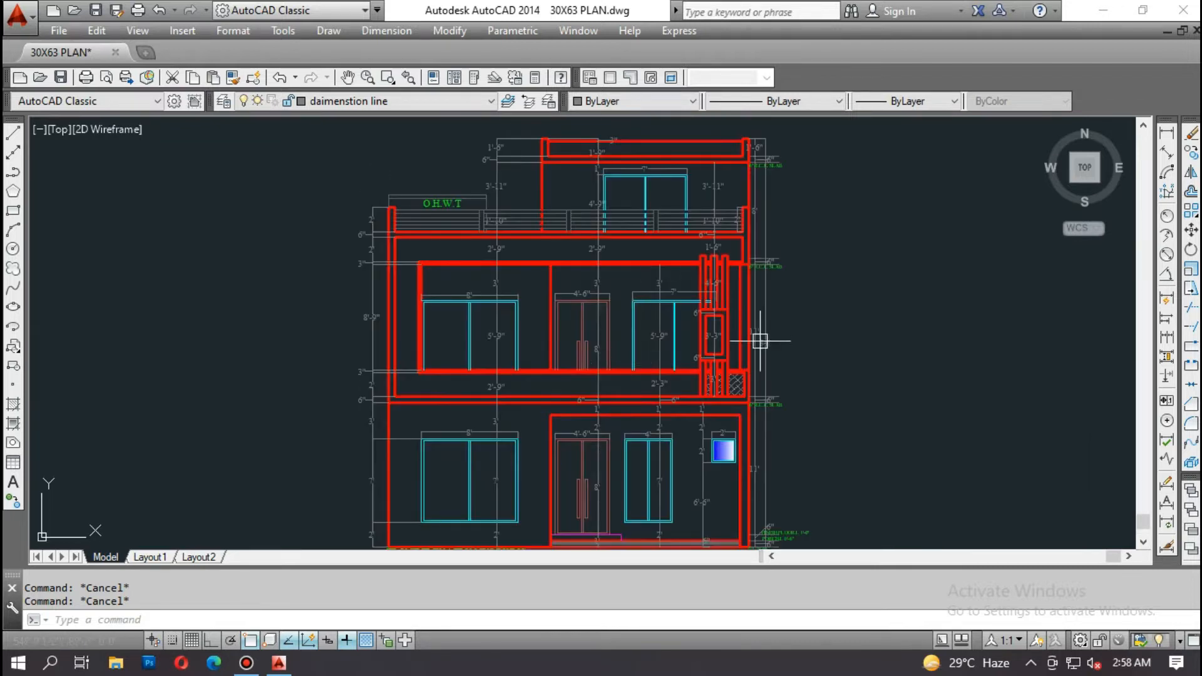
pyautogui.scroll(-4, 761, 337)
pyautogui.scroll(-2, 728, 363)
pyautogui.moveTo(376, 307); pyautogui.dragTo(832, 392, button='middle')
pyautogui.moveTo(327, 345); pyautogui.dragTo(529, 357, button='middle')
pyautogui.scroll(-3, 545, 384)
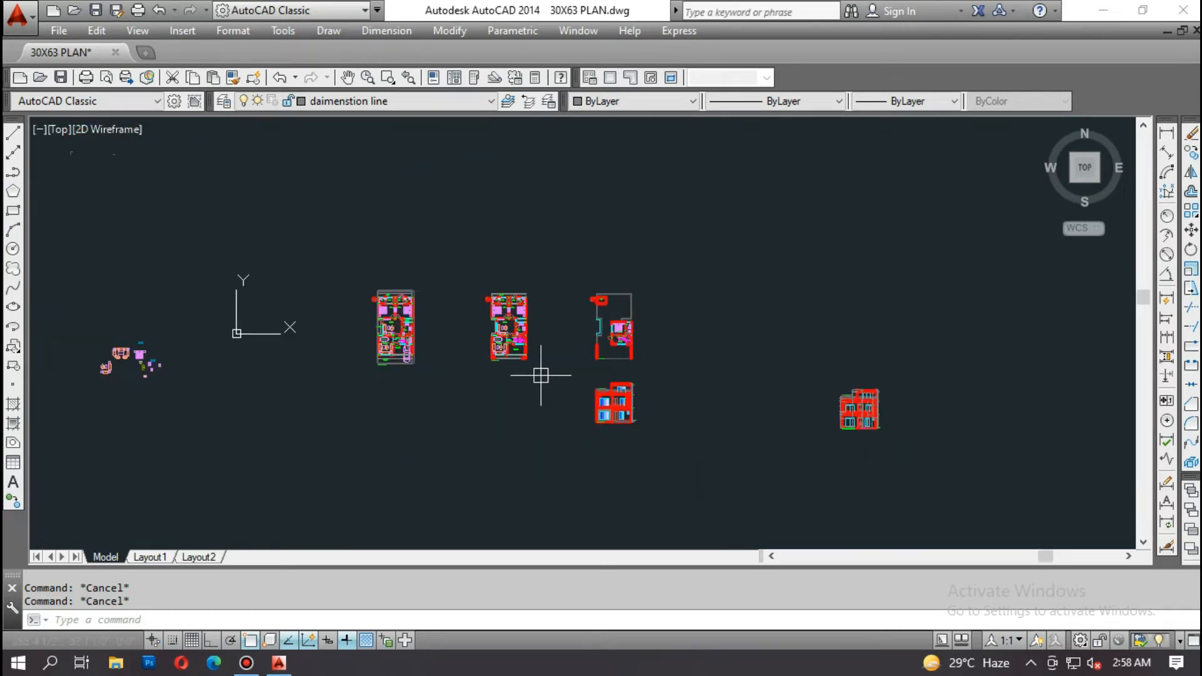
# Step: Draw a horizontal ray running left from the base line of the dimensioned working elevation
pyautogui.write('ray')
pyautogui.press('Return')
pyautogui.scroll(8, 819, 437)
pyautogui.click(889, 381)
pyautogui.click(855, 387)
pyautogui.press('Escape')
pyautogui.scroll(-8, 491, 401)
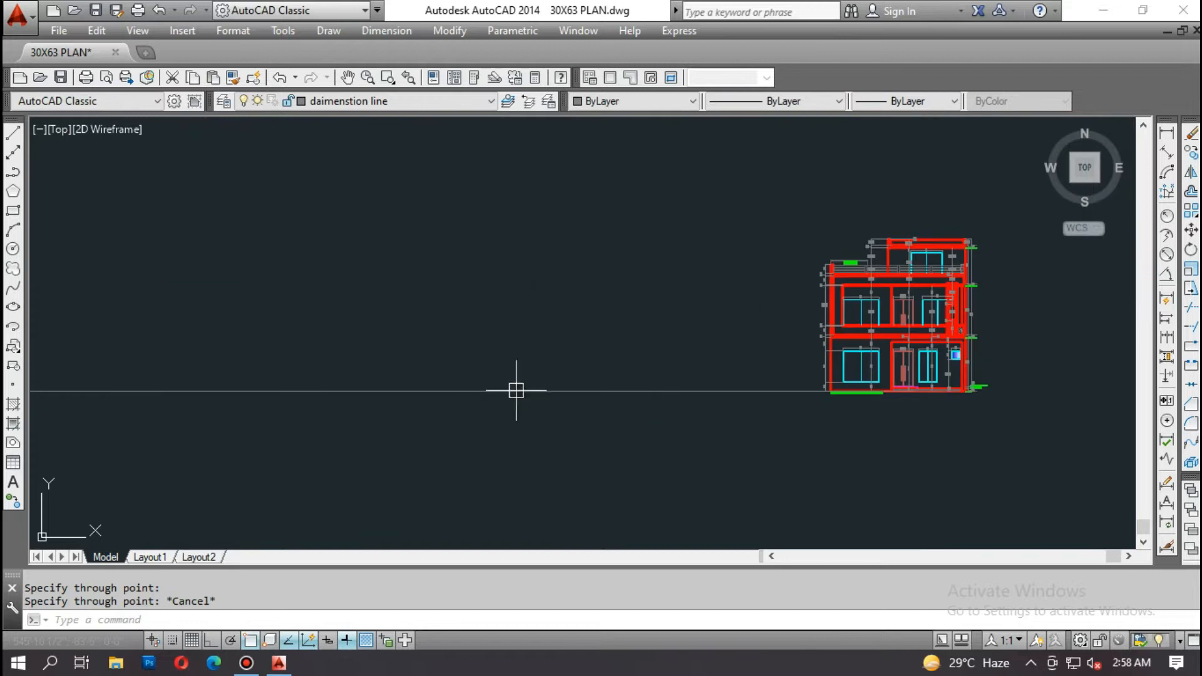
# Step: Move the whole shaded front elevation beside the working elevation, with its base aligned on the horizontal ray
pyautogui.write('m')
pyautogui.press('Return')
pyautogui.scroll(6, 423, 379)
pyautogui.click(357, 233)
pyautogui.click(613, 429)
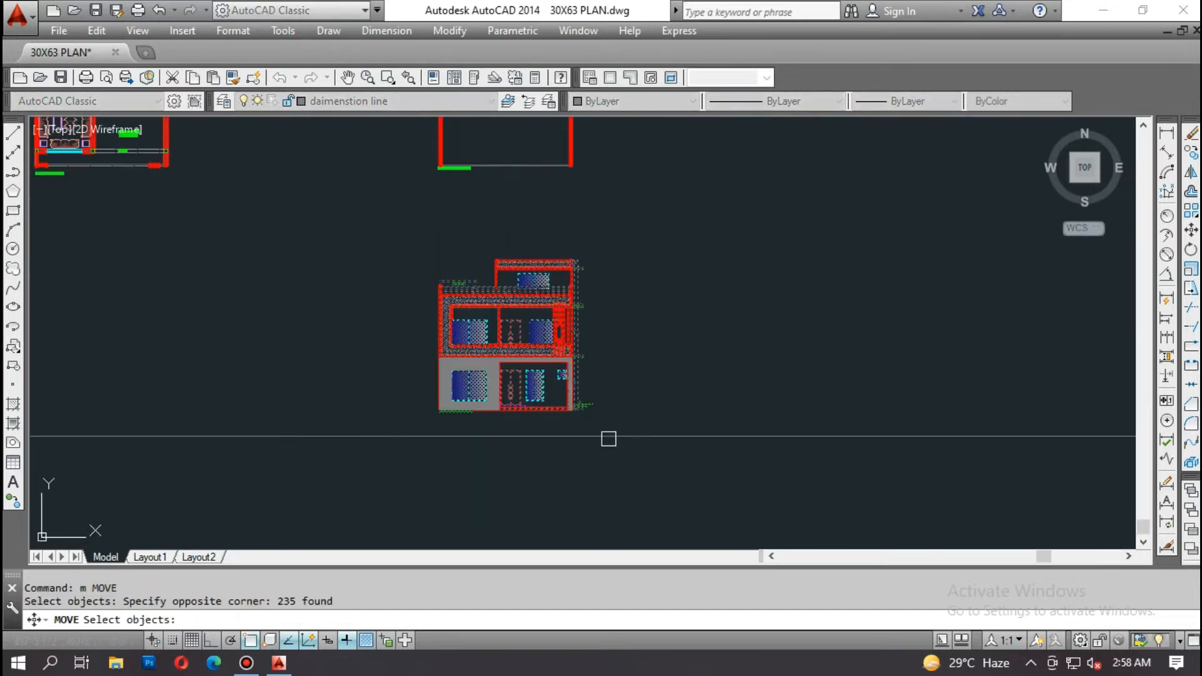
pyautogui.scroll(3, 557, 426)
pyautogui.press('Return')
pyautogui.click(545, 365)
pyautogui.scroll(-6, 545, 370)
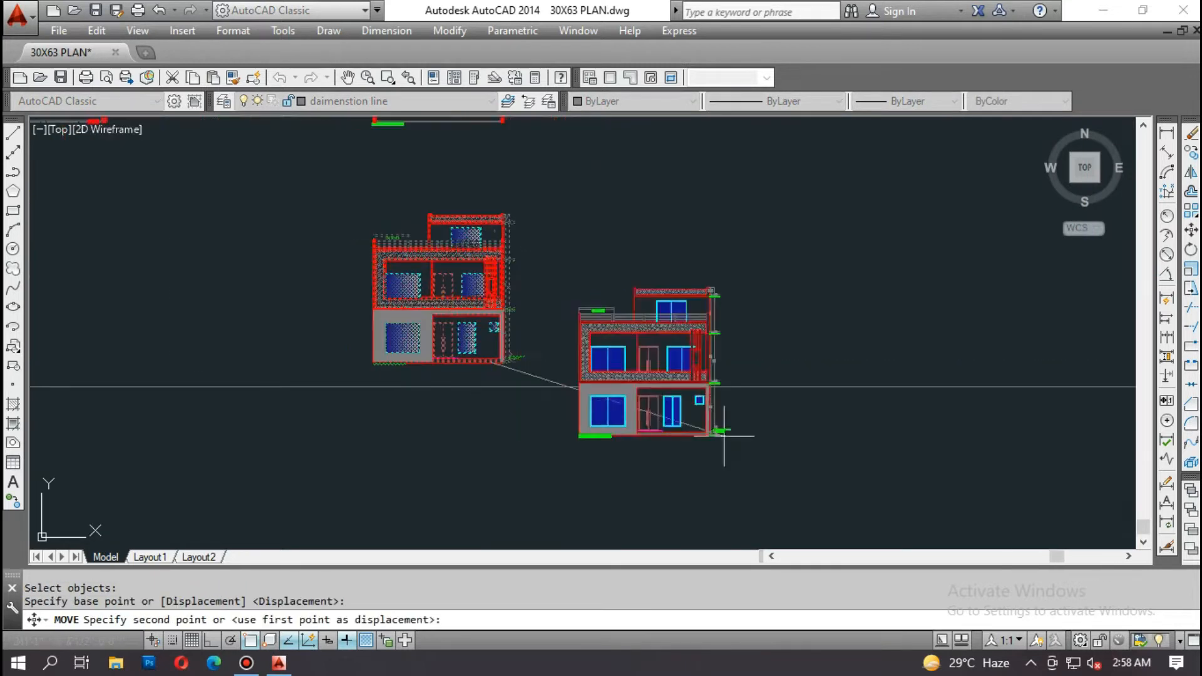
pyautogui.scroll(-3, 685, 395)
pyautogui.press('Escape')
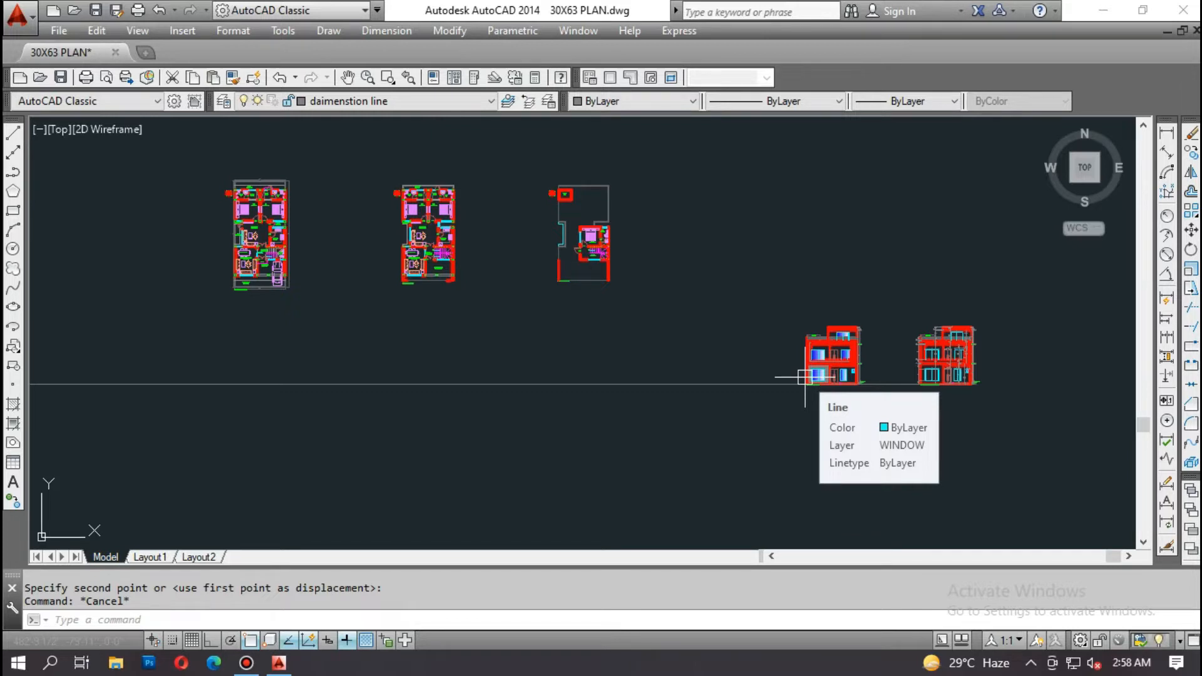
# Step: Erase the horizontal alignment ray under the two elevations
pyautogui.press('Escape')
pyautogui.write('e')
pyautogui.press('Return')
pyautogui.click(754, 383)
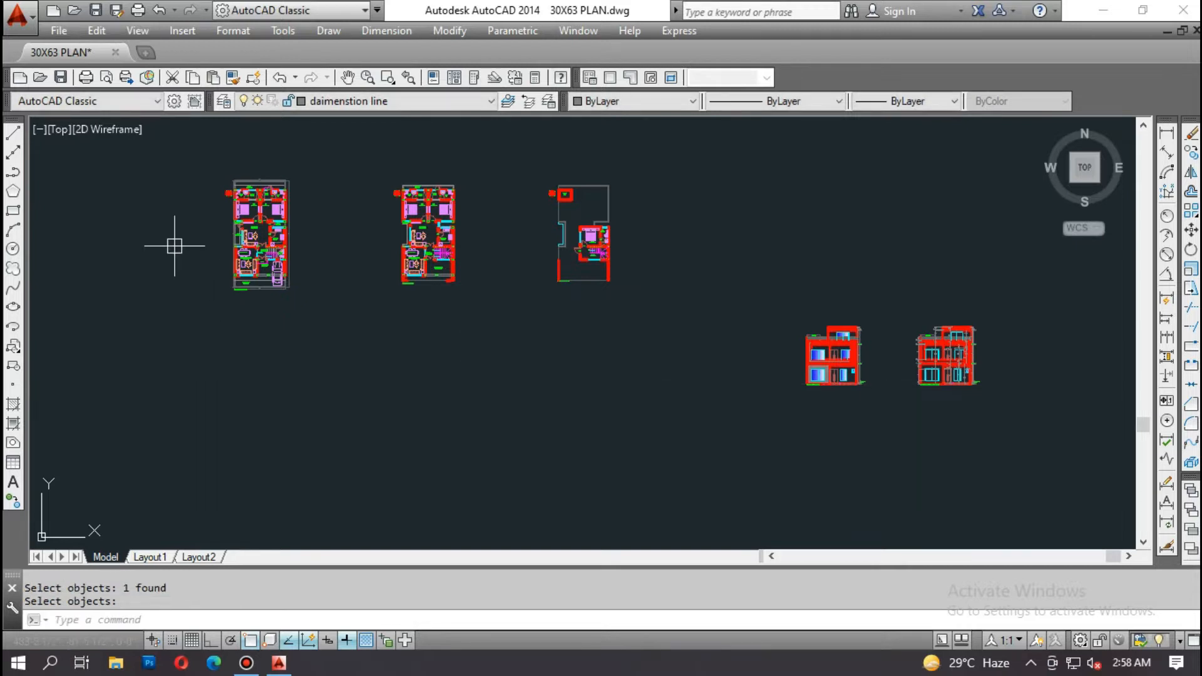
# Step: Examine the three floor plans placed side by side
pyautogui.scroll(4, 177, 247)
pyautogui.scroll(-2, 430, 301)
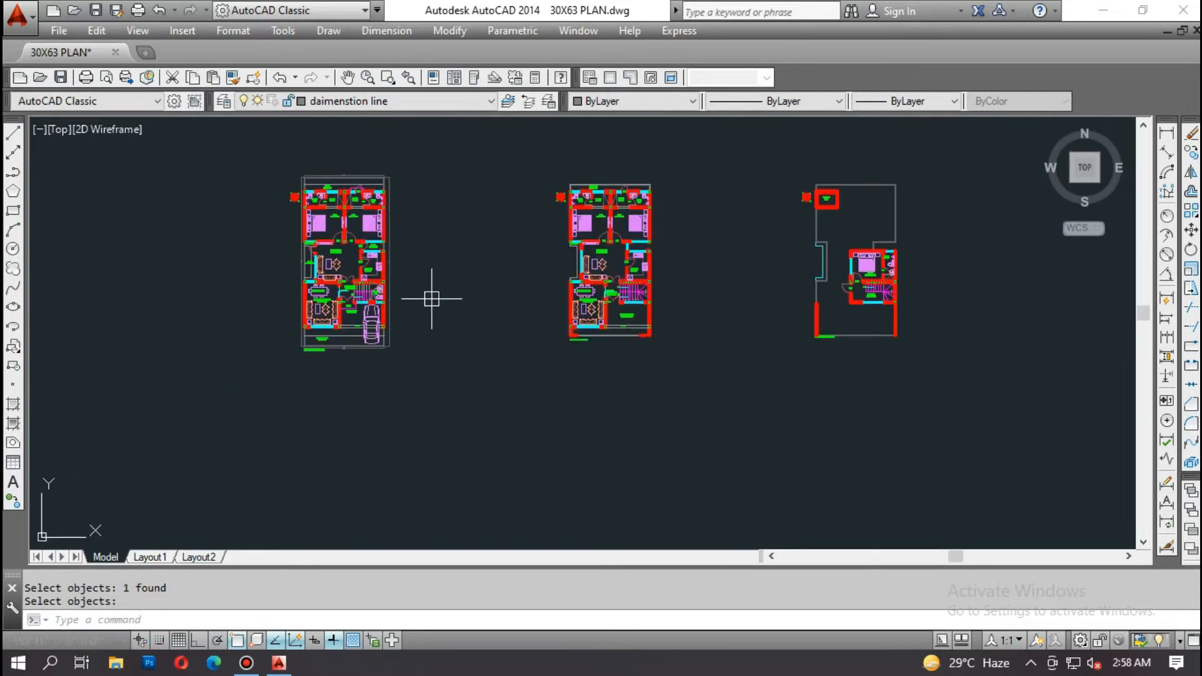
pyautogui.scroll(5, 615, 269)
pyautogui.scroll(-6, 612, 272)
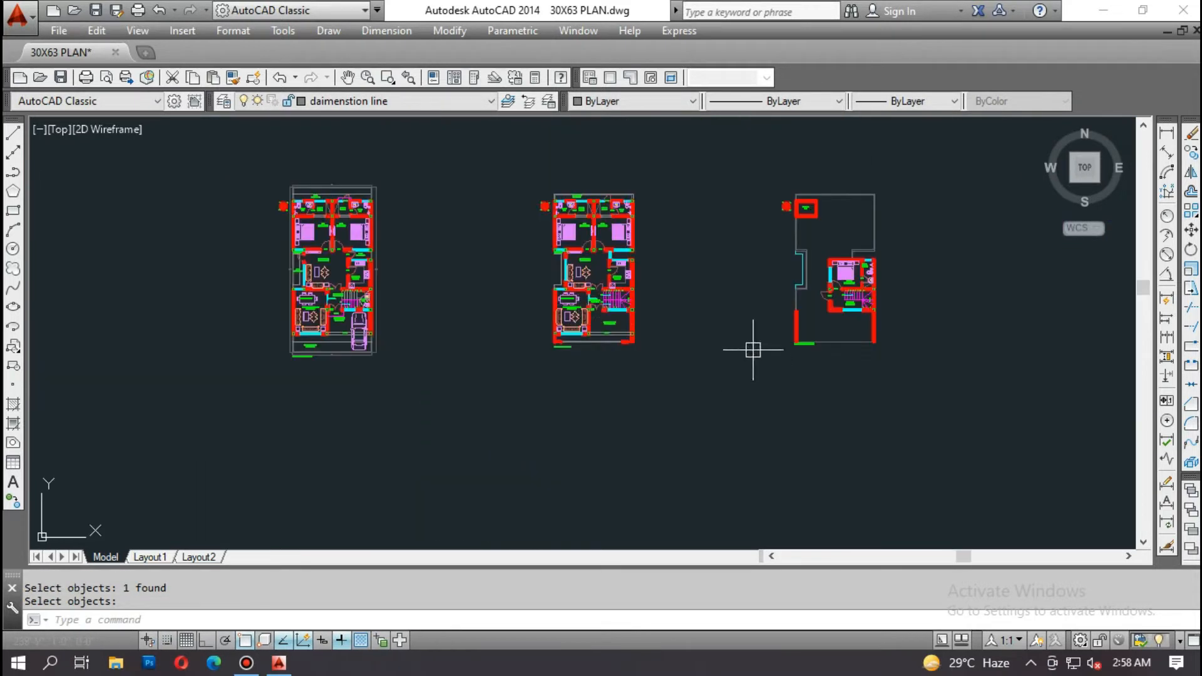
pyautogui.moveTo(695, 351); pyautogui.dragTo(607, 357, button='middle')
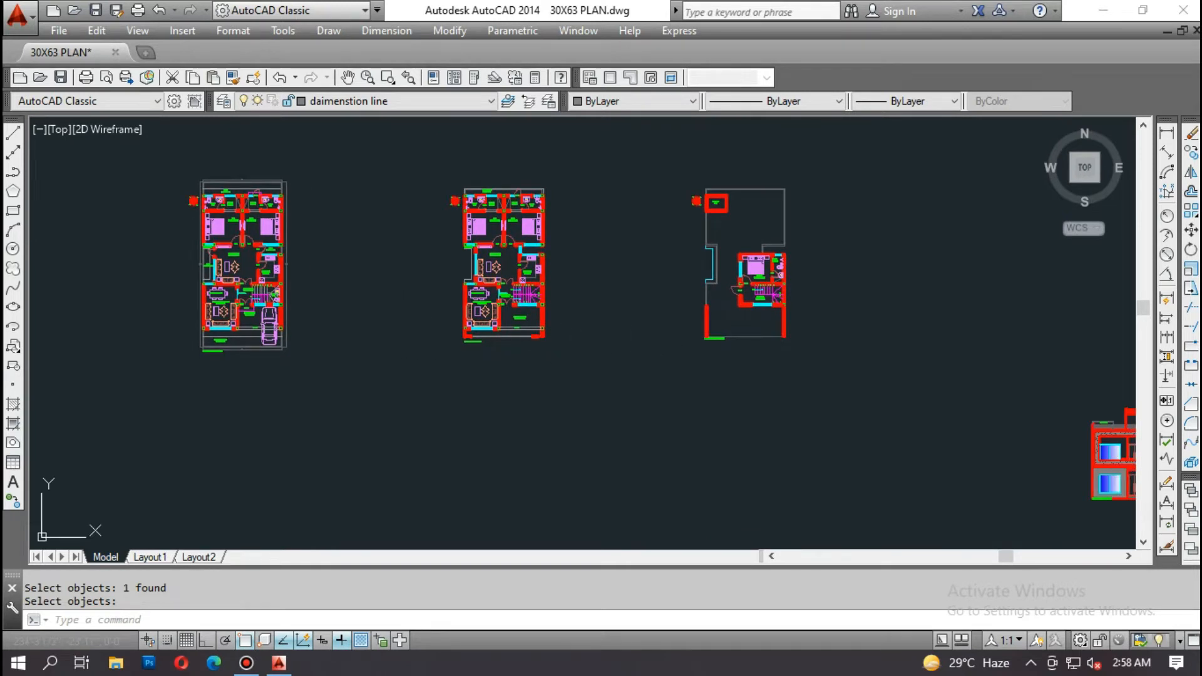
pyautogui.moveTo(403, 322); pyautogui.dragTo(607, 337, button='middle')
pyautogui.press('Escape')
pyautogui.scroll(2, 379, 236)
pyautogui.press('Escape')
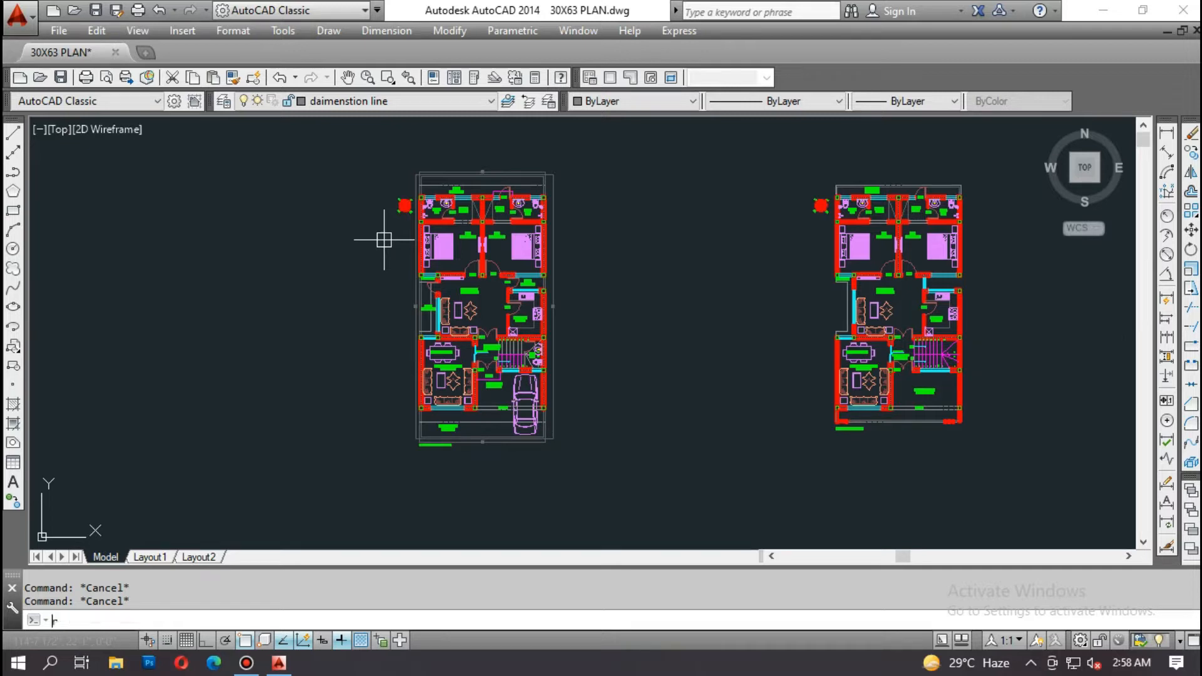
pyautogui.press('Return')
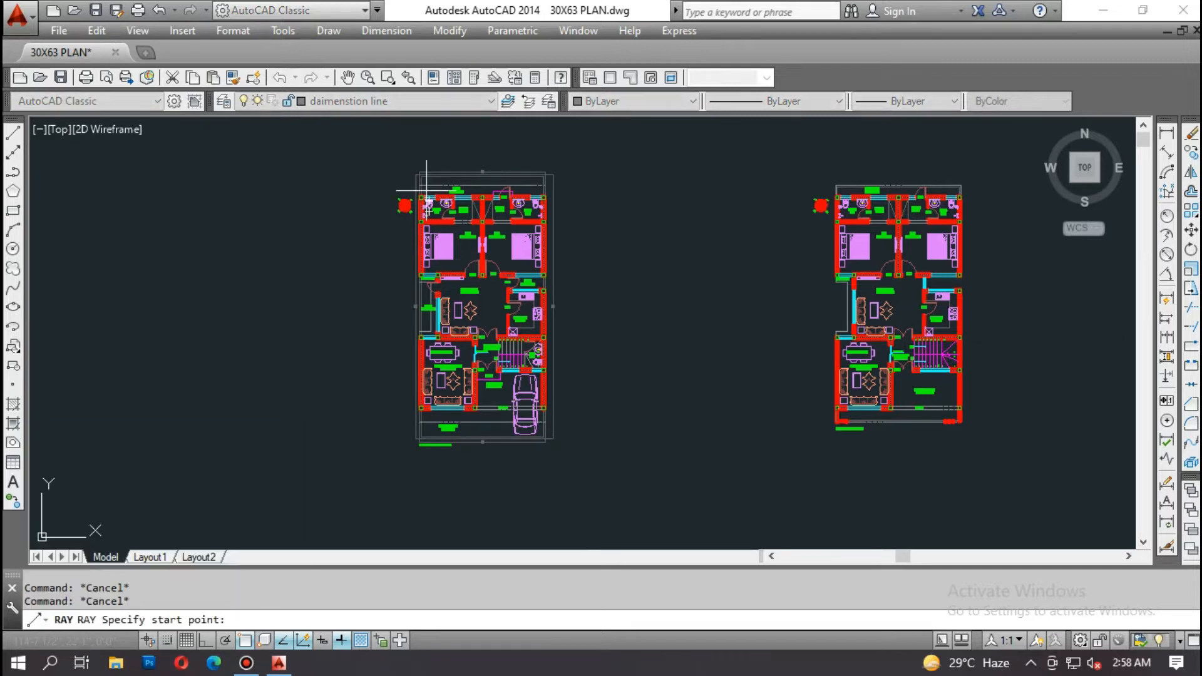
pyautogui.scroll(5, 430, 186)
pyautogui.click(338, 269)
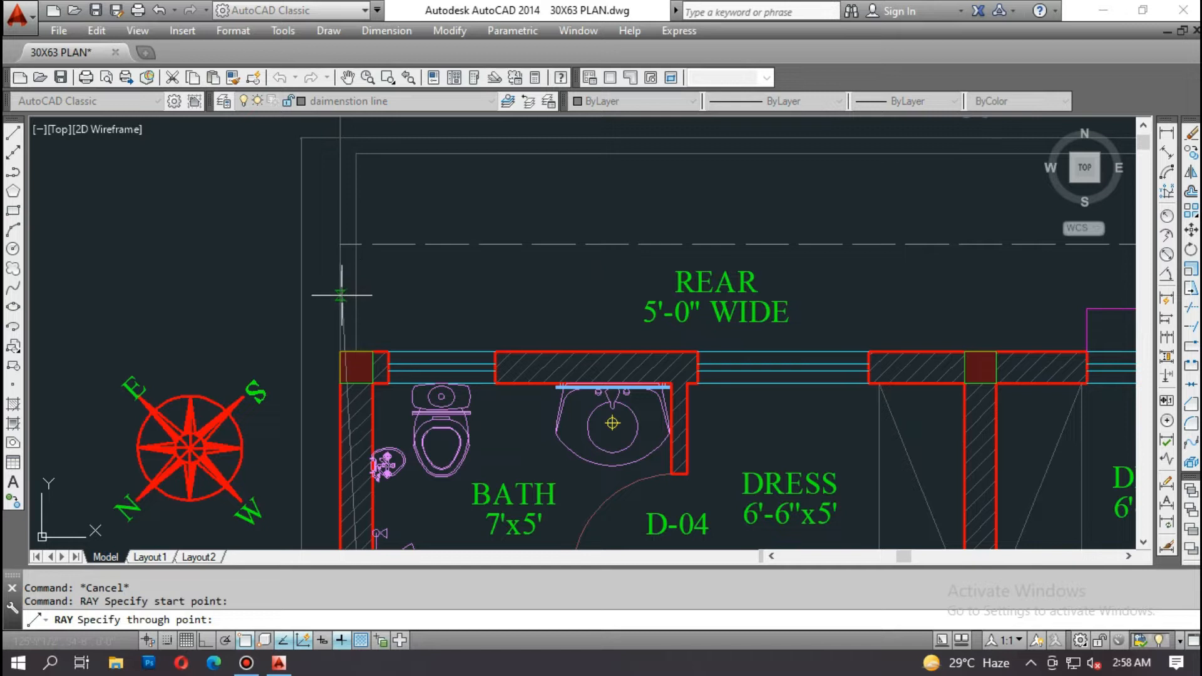
pyautogui.press('Escape')
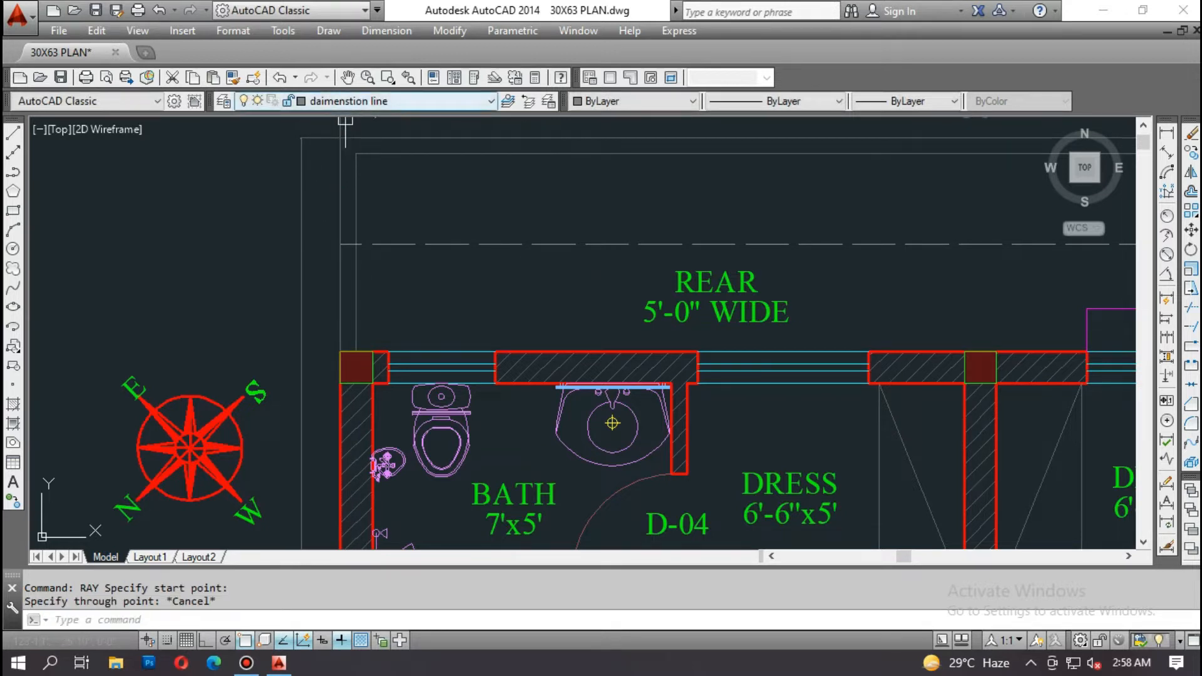
# Step: Make WALL the current layer and draw a ray downward along the left outer wall of the plan with the car
pyautogui.click(376, 101)
pyautogui.click(351, 472)
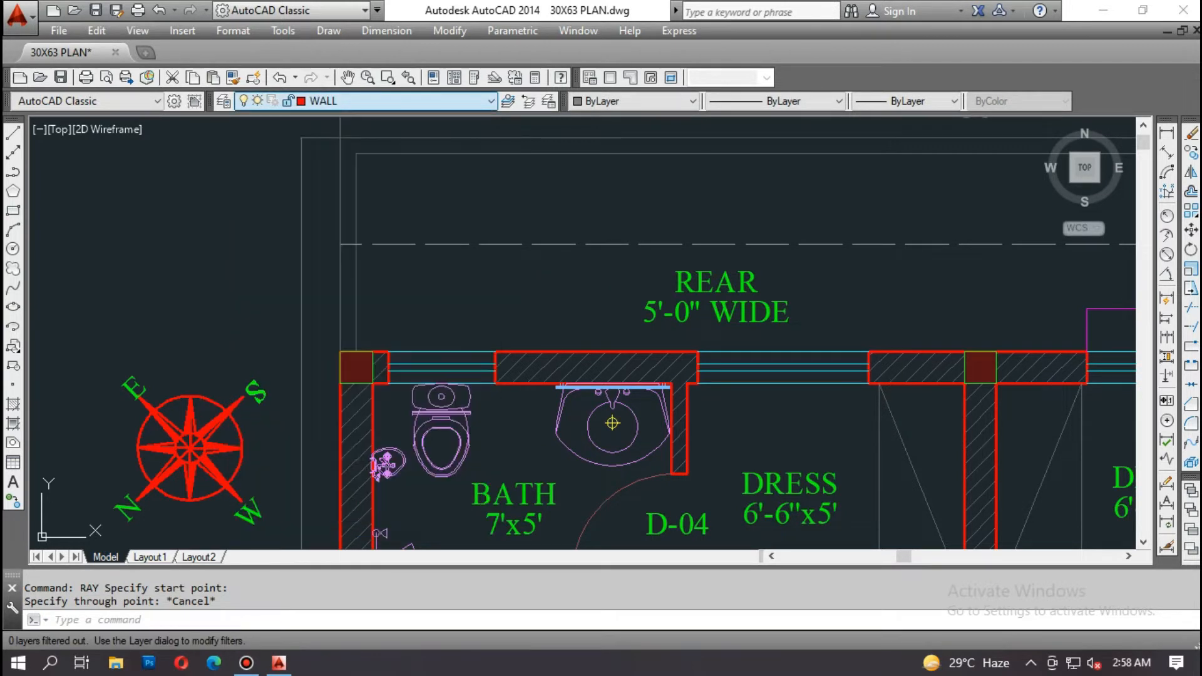
pyautogui.press('Escape')
pyautogui.write('r')
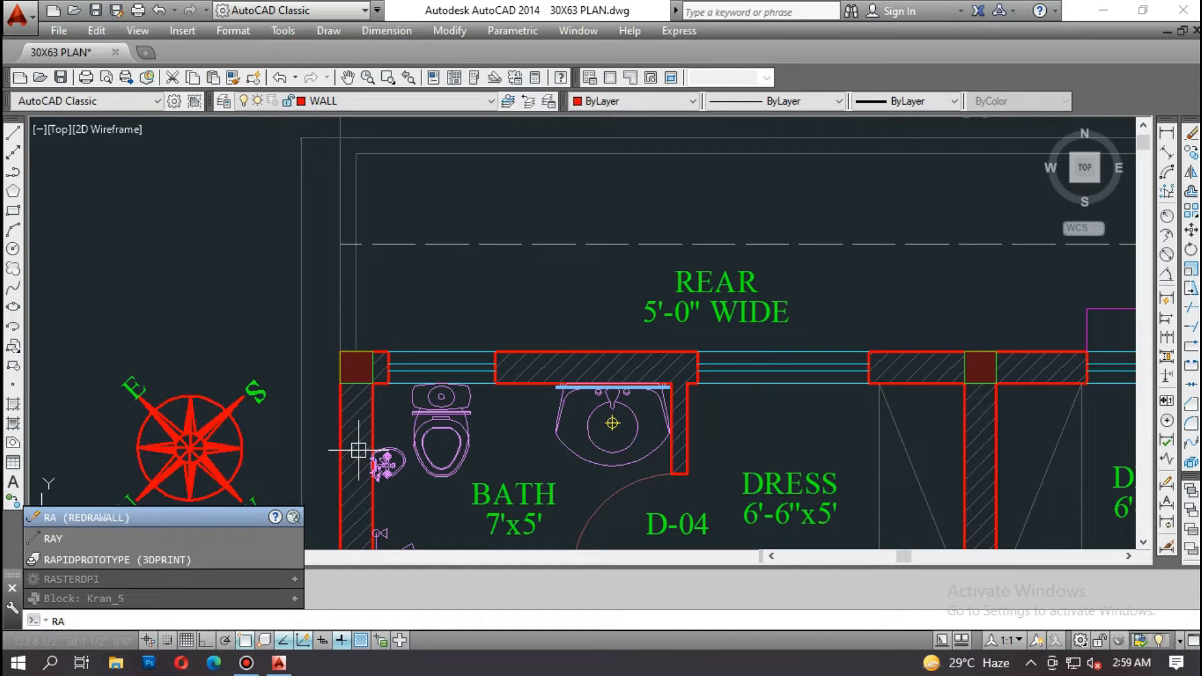
pyautogui.write('ay')
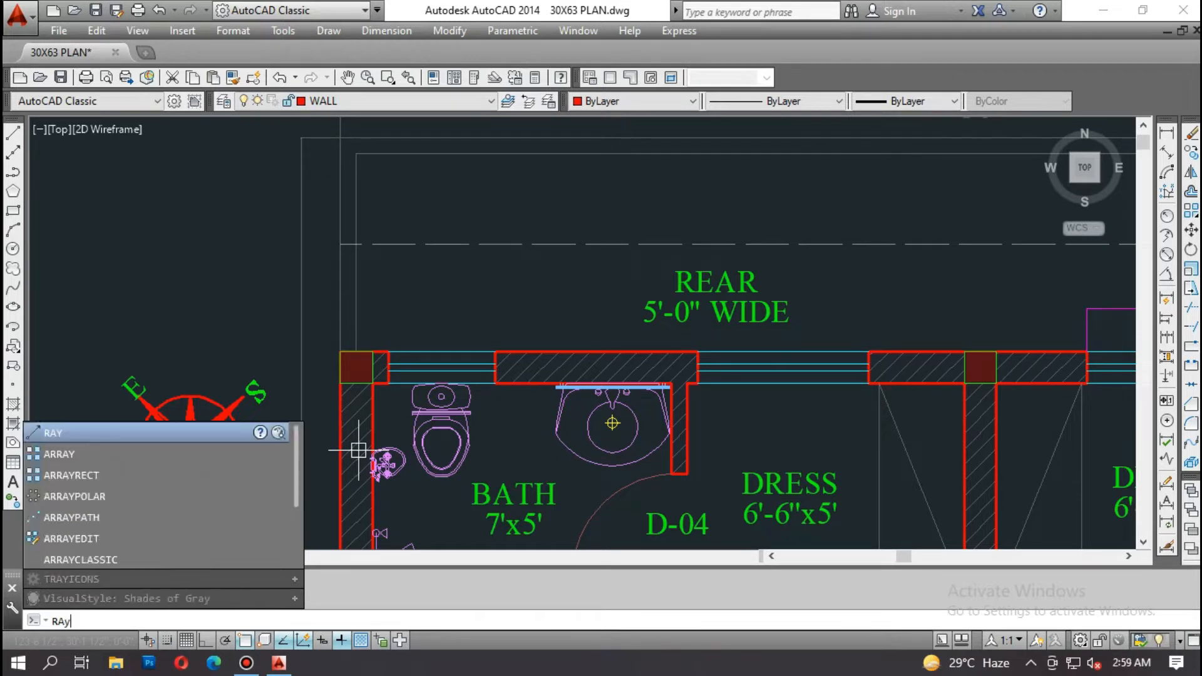
pyautogui.press('Return')
pyautogui.click(340, 275)
pyautogui.press('Escape')
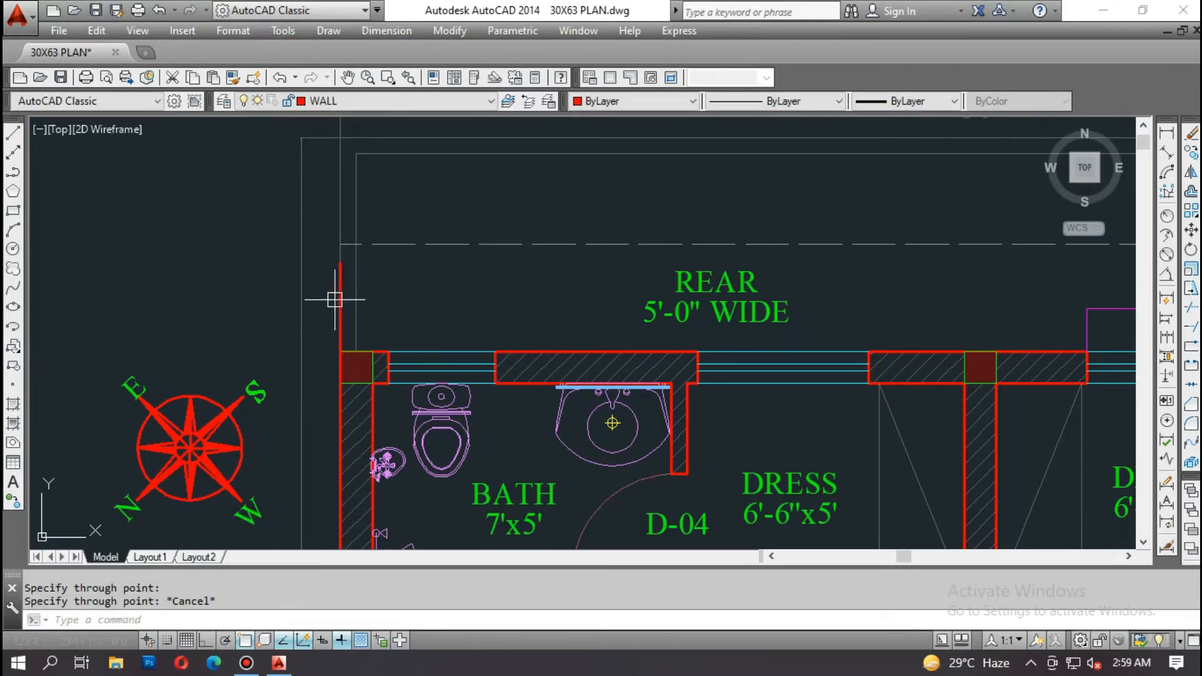
# Step: Draw a second downward ray along the right outer wall of the plan with the car
pyautogui.scroll(-5, 336, 295)
pyautogui.scroll(5, 609, 319)
pyautogui.press('Return')
pyautogui.click(728, 288)
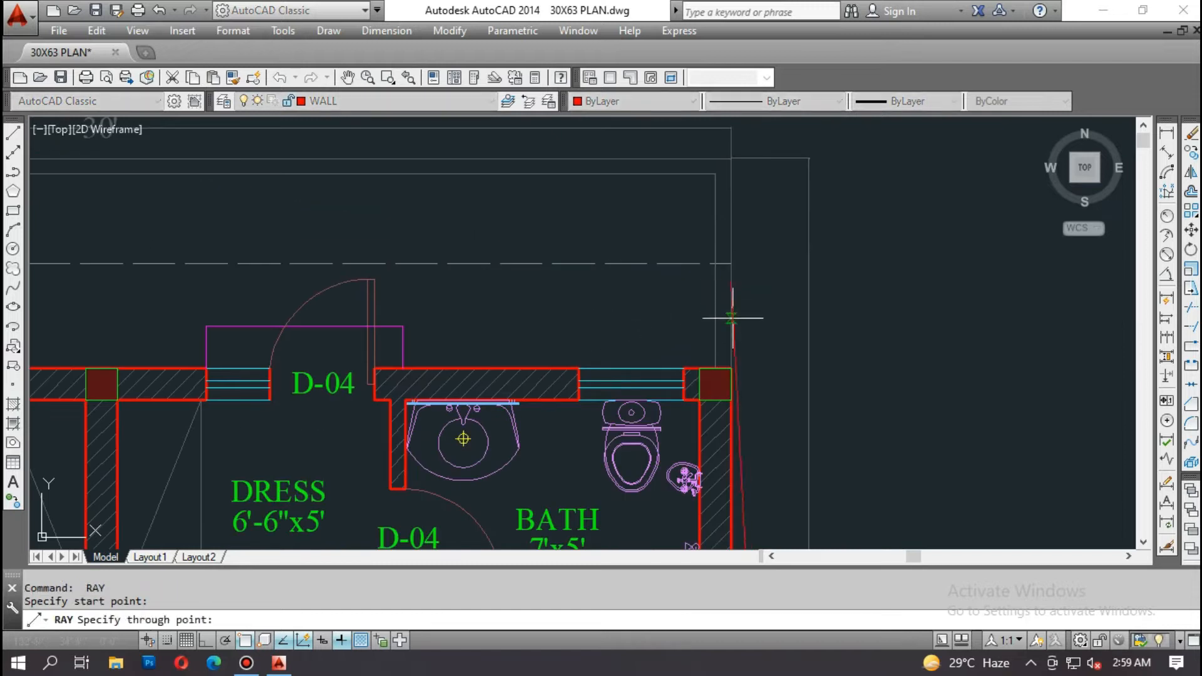
pyautogui.click(733, 347)
pyautogui.press('Escape')
# Step: Copy the shaded elevation's level dimensions and labels from its lower-right corner onto the right-hand ray below the plan
pyautogui.scroll(-10, 662, 230)
pyautogui.moveTo(631, 395); pyautogui.dragTo(599, 206, button='middle')
pyautogui.scroll(-4, 562, 333)
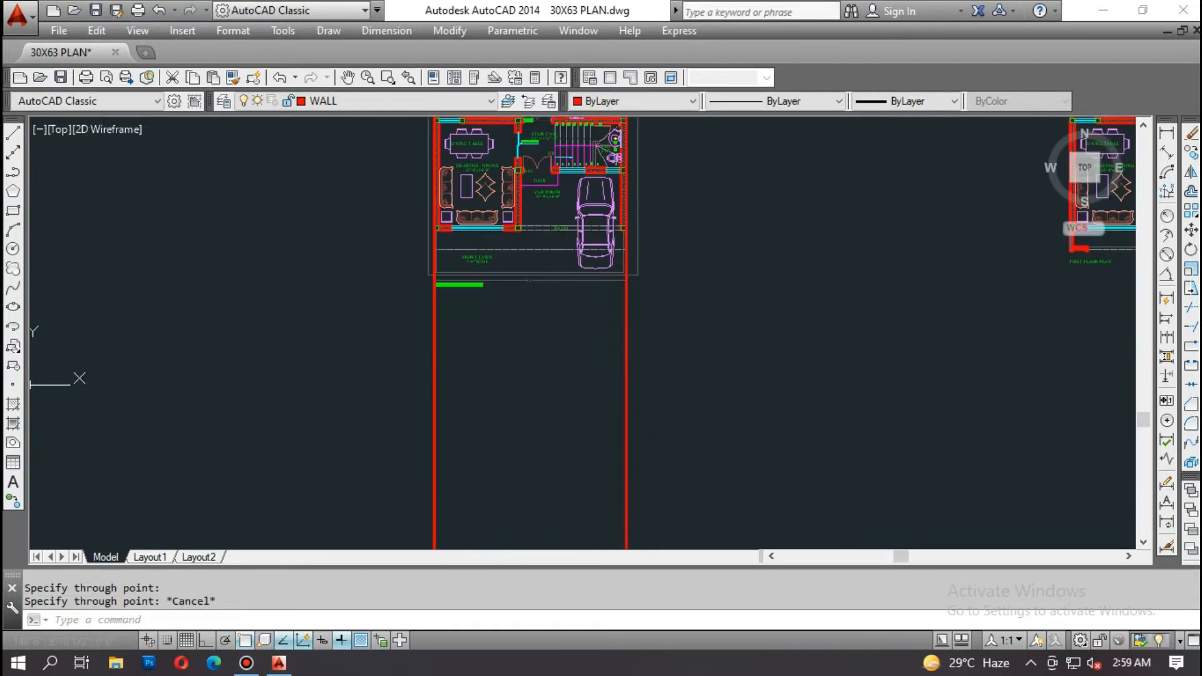
pyautogui.scroll(2, 489, 435)
pyautogui.press('Escape')
pyautogui.write('co')
pyautogui.press('Return')
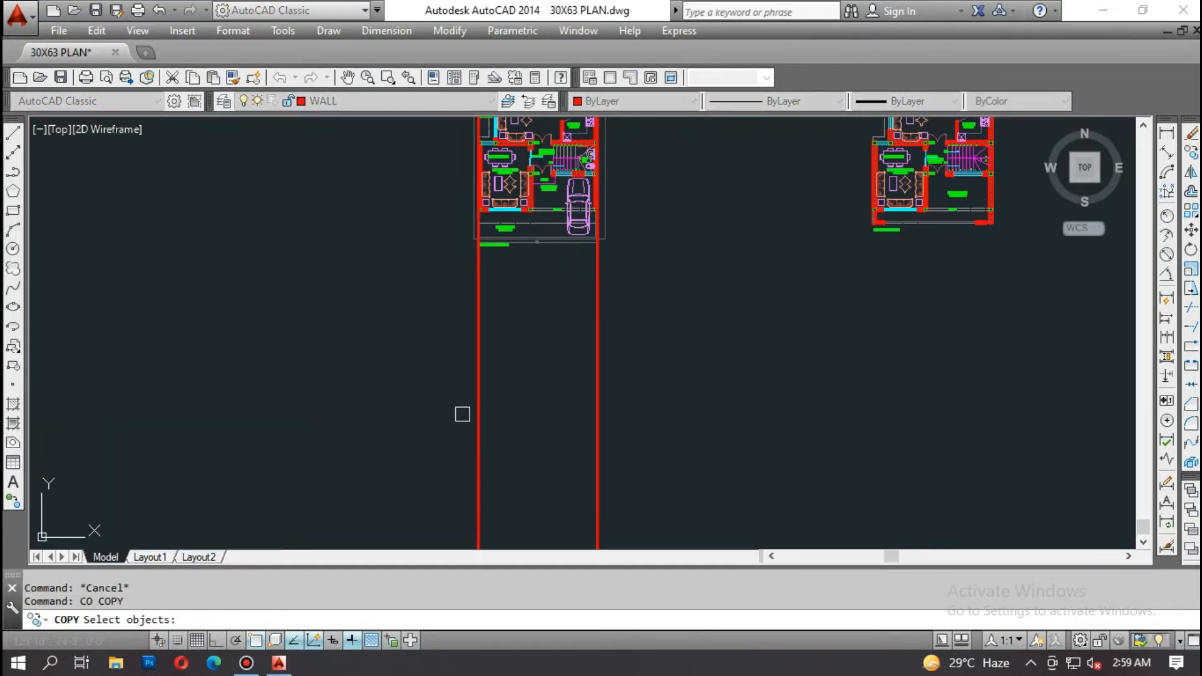
pyautogui.scroll(-5, 572, 430)
pyautogui.scroll(6, 689, 419)
pyautogui.click(759, 179)
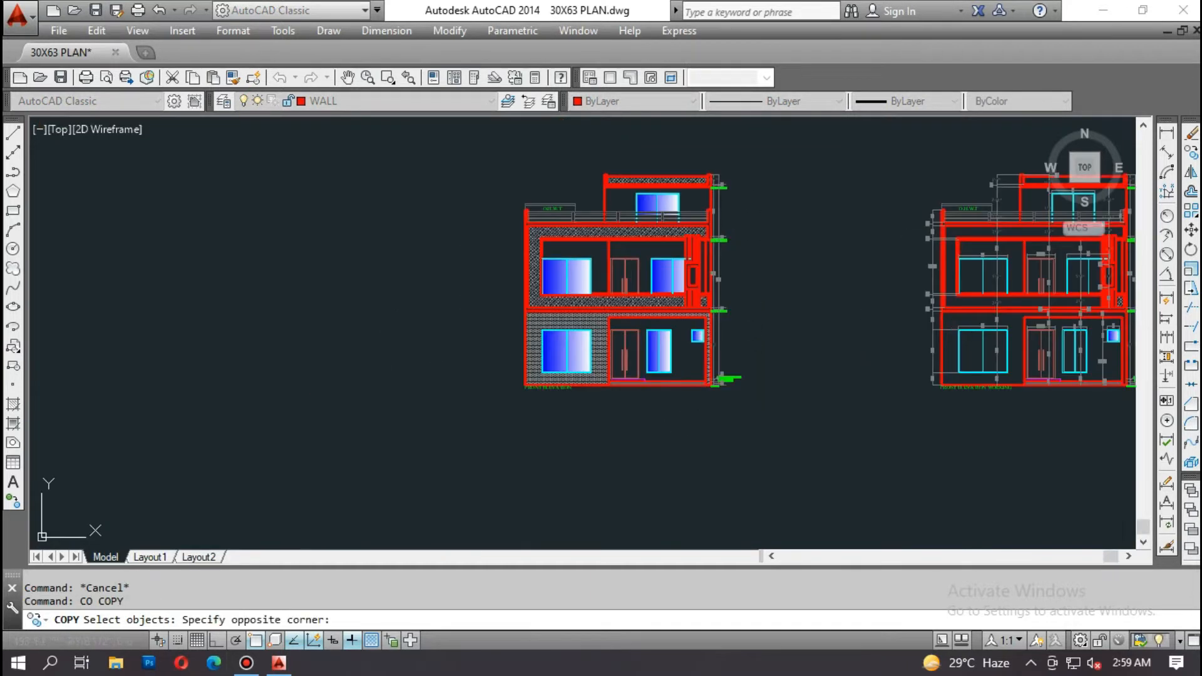
pyautogui.click(716, 391)
pyautogui.scroll(6, 707, 385)
pyautogui.press('Return')
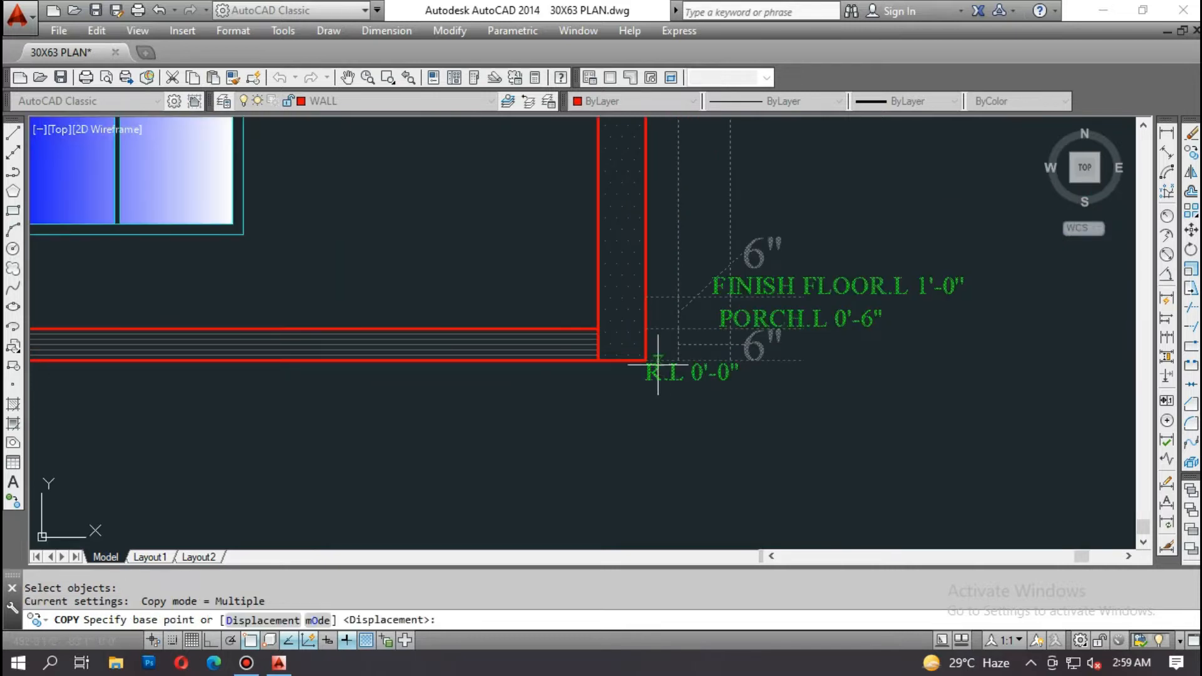
pyautogui.click(647, 360)
pyautogui.scroll(-12, 800, 407)
pyautogui.moveTo(149, 435); pyautogui.dragTo(675, 404, button='middle')
pyautogui.scroll(4, 526, 370)
pyautogui.click(547, 371)
pyautogui.press('Return')
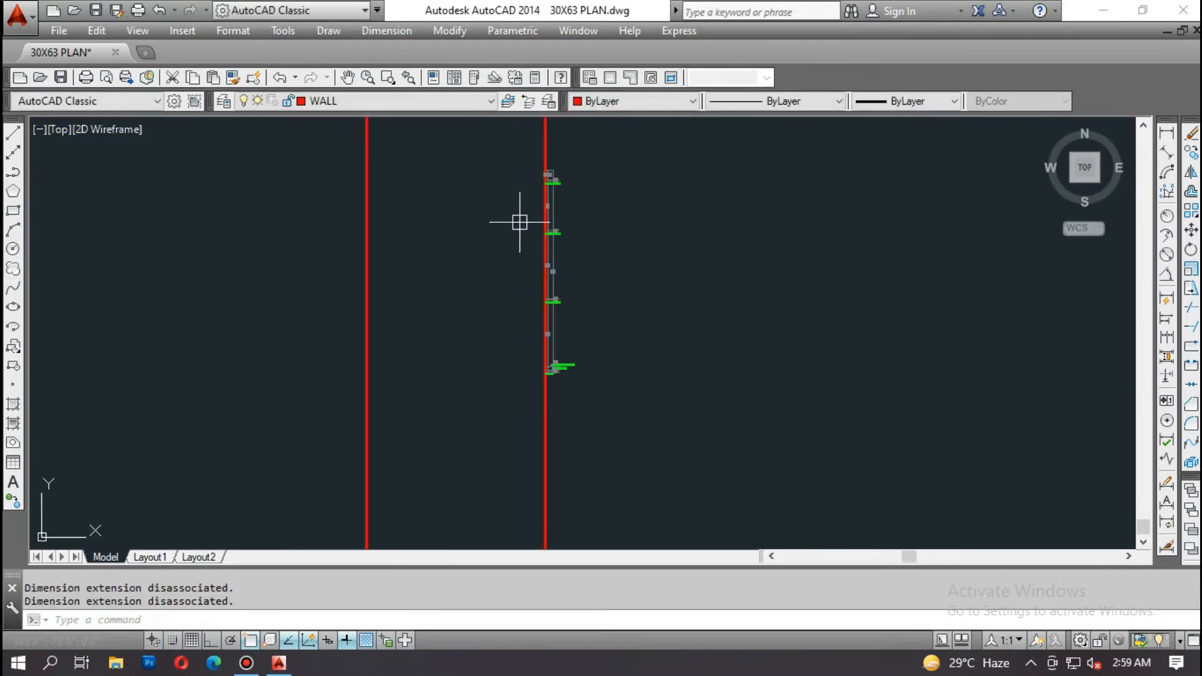
pyautogui.moveTo(528, 280); pyautogui.dragTo(532, 308, button='middle')
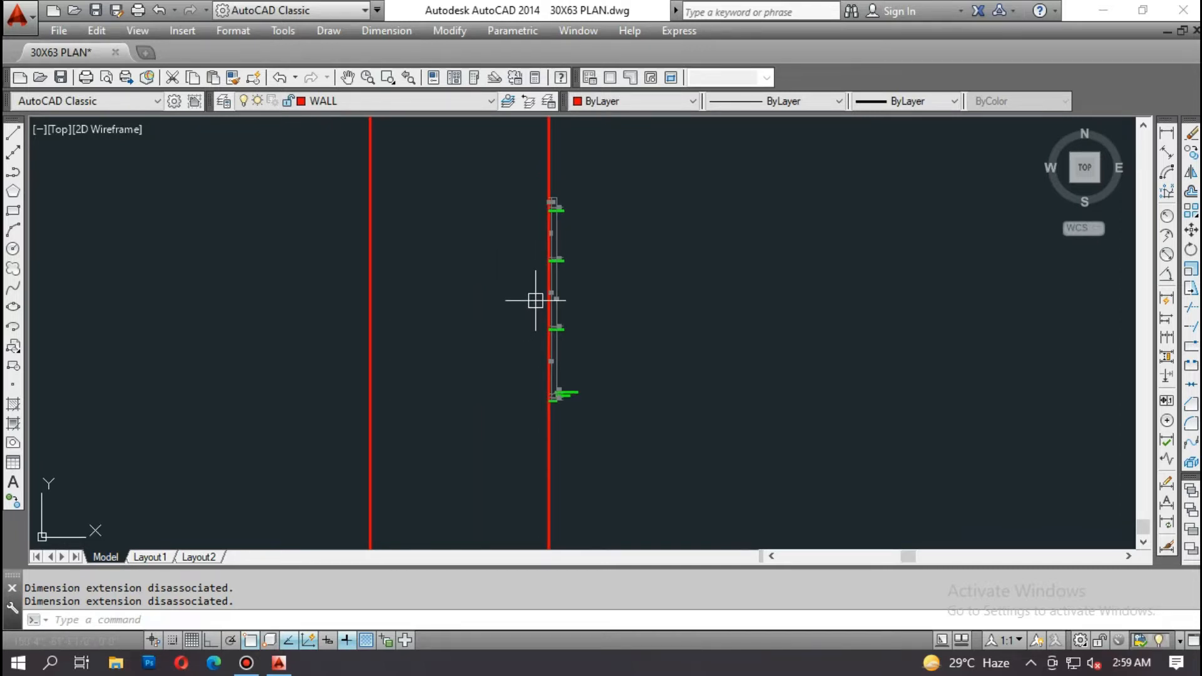
pyautogui.scroll(4, 535, 300)
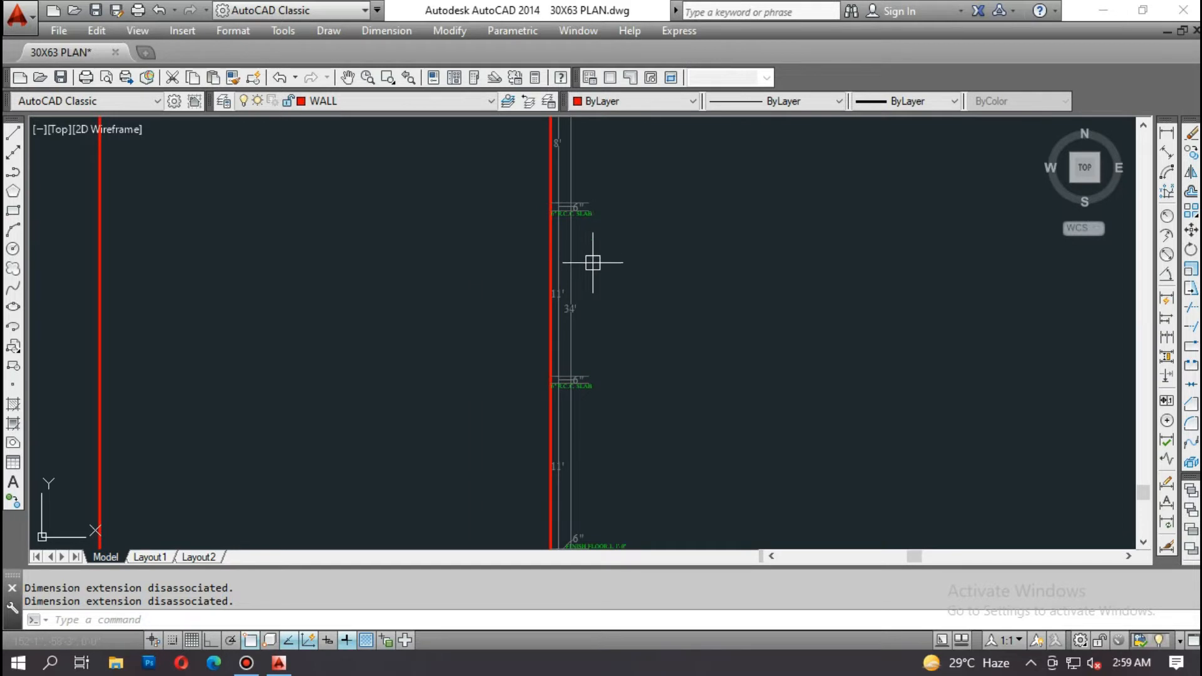
pyautogui.scroll(-2, 603, 342)
pyautogui.press('Escape')
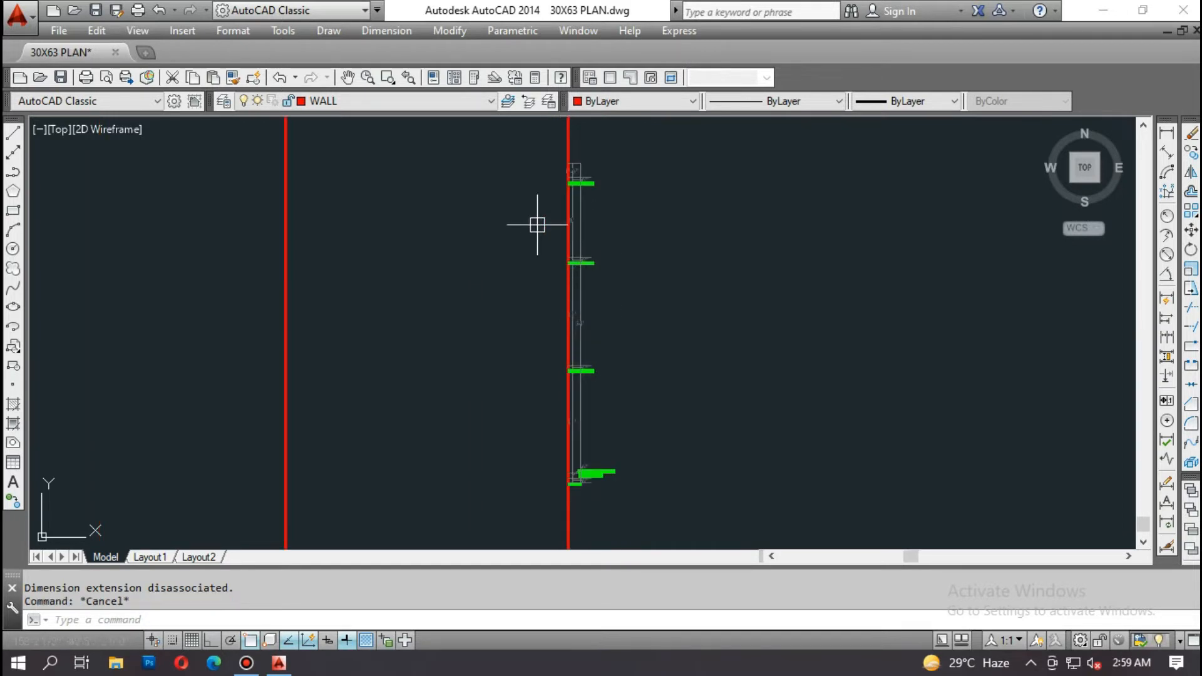
pyautogui.press('Escape')
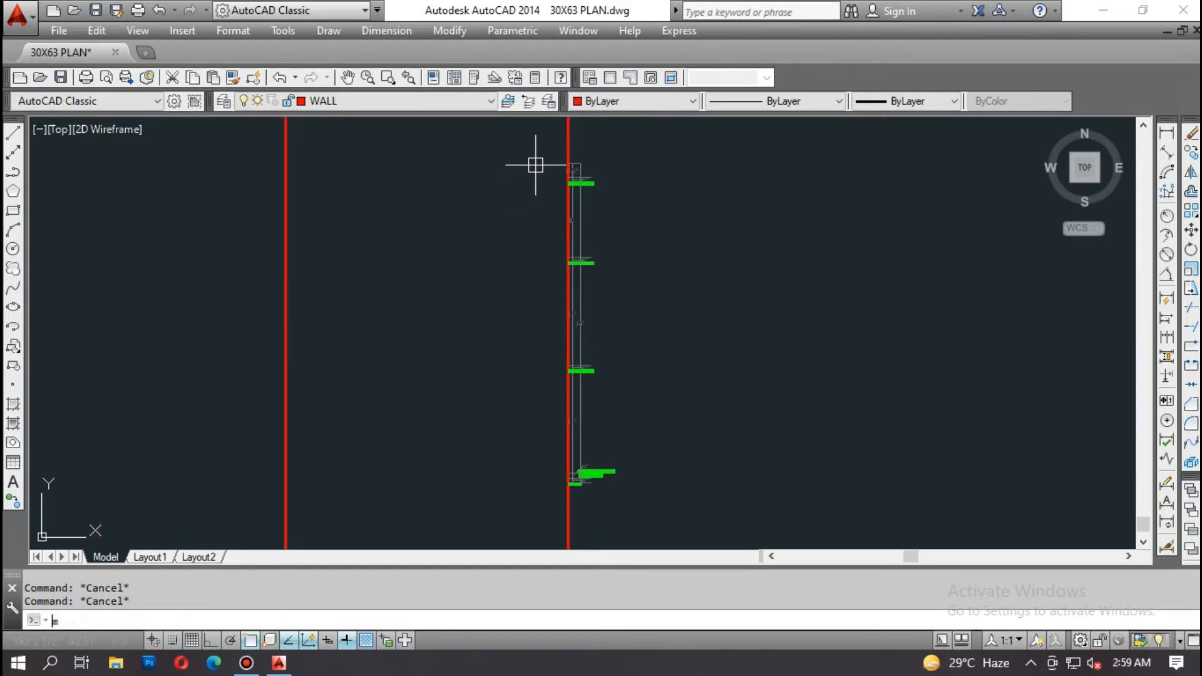
# Step: Move the copied level dimensions and labels off the right-hand ray into the empty space to its right
pyautogui.write('m')
pyautogui.press('Return')
pyautogui.click(530, 139)
pyautogui.click(660, 519)
pyautogui.press('Return')
pyautogui.click(550, 492)
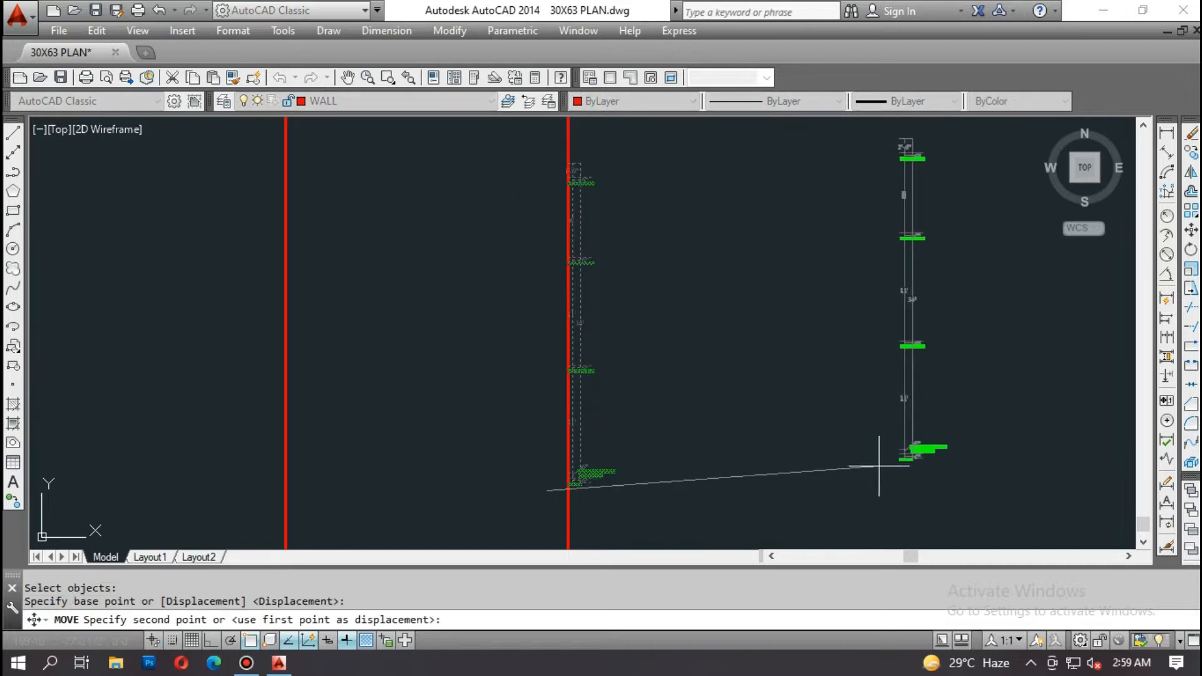
pyautogui.click(884, 468)
pyautogui.press('Escape')
# Step: Draw a horizontal base line from the right-hand ray to the left-hand ray below the plan
pyautogui.moveTo(430, 473); pyautogui.dragTo(551, 462, button='middle')
pyautogui.write('l')
pyautogui.press('Return')
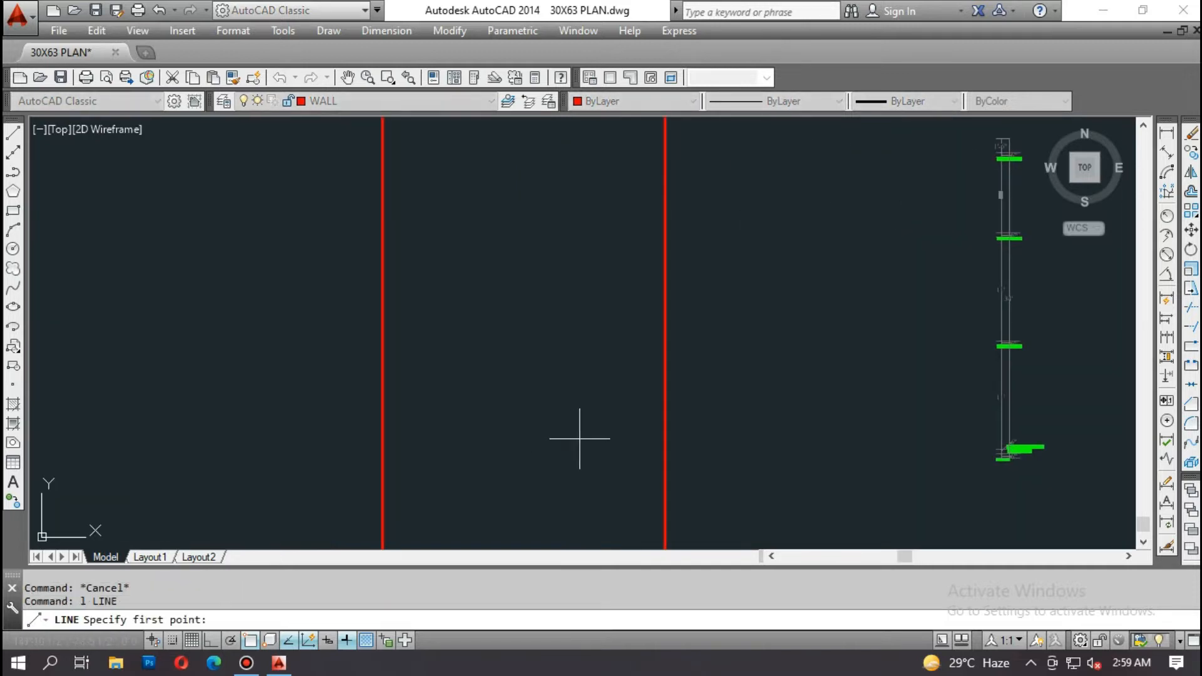
pyautogui.click(665, 399)
pyautogui.click(382, 399)
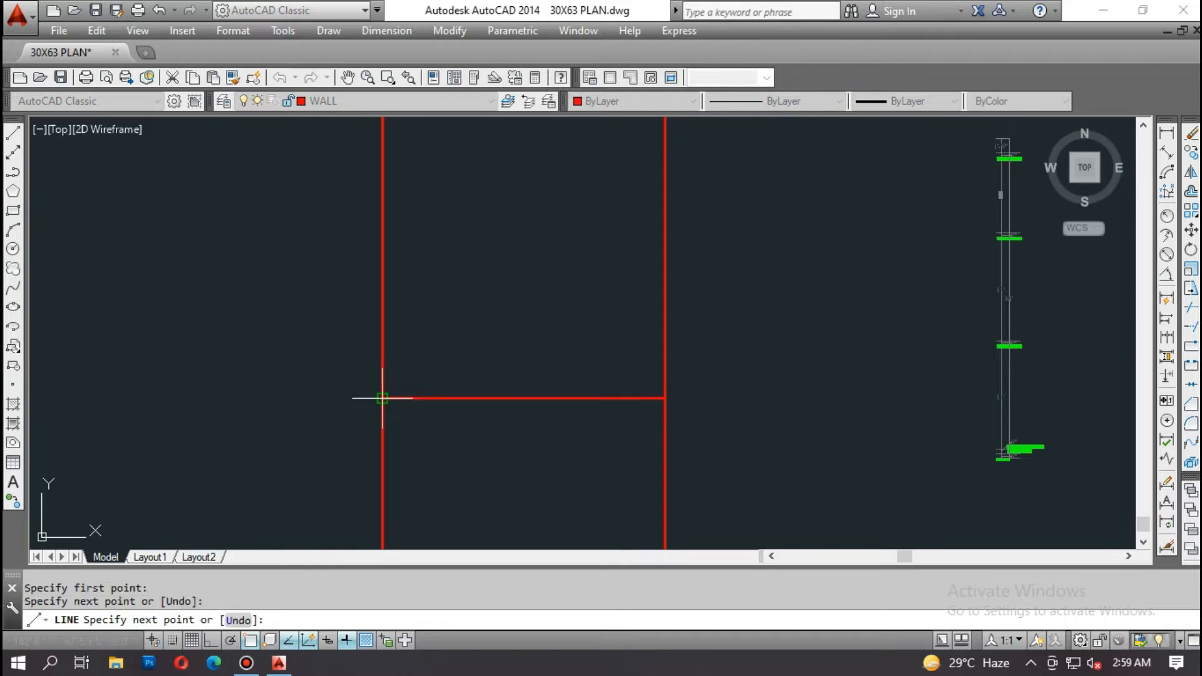
pyautogui.press('Escape')
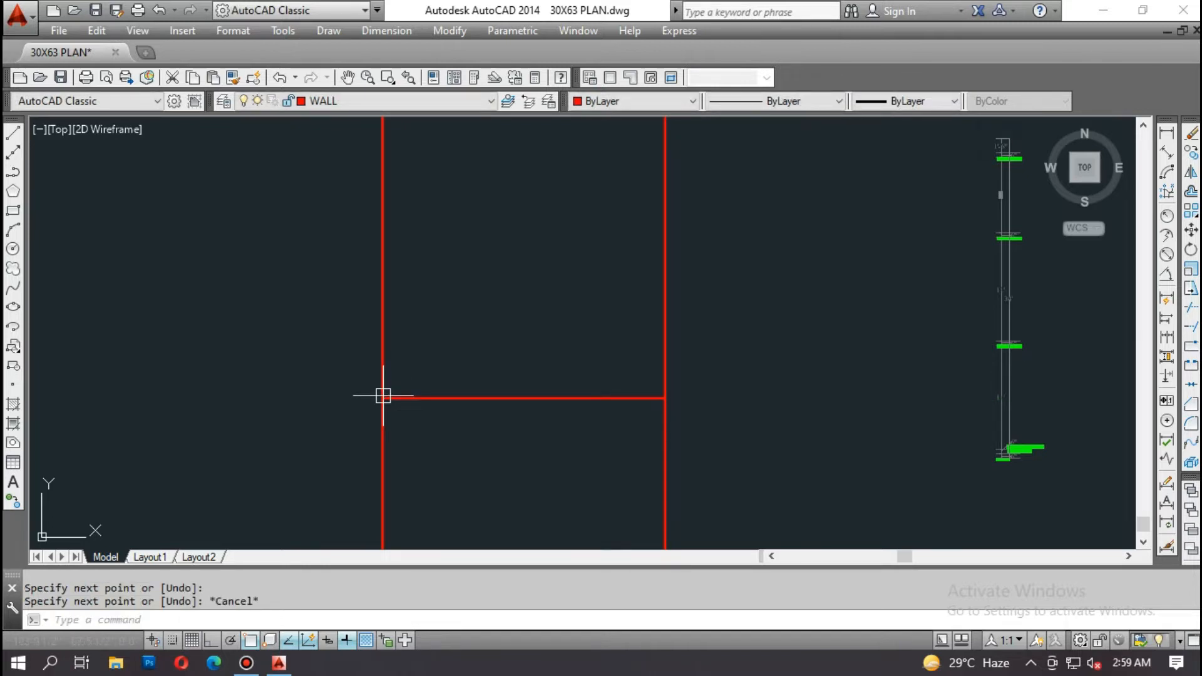
# Step: Offset the horizontal base line 6 inches upward
pyautogui.write('o')
pyautogui.press('Return')
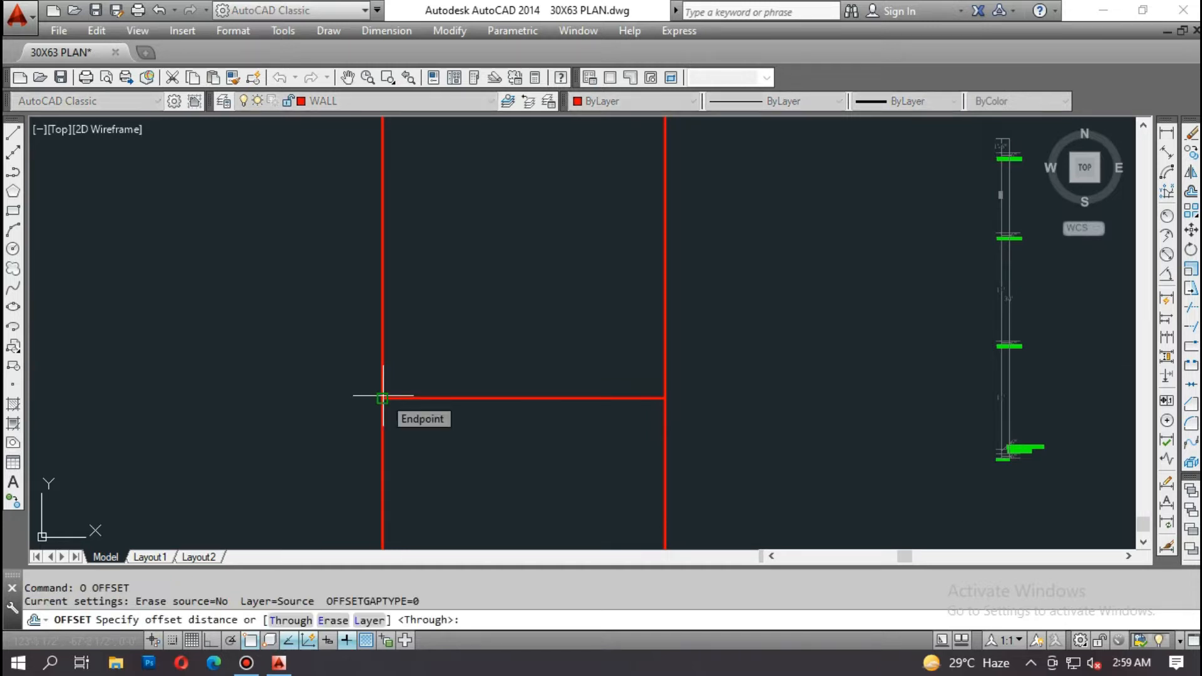
pyautogui.write('6')
pyautogui.press('Return')
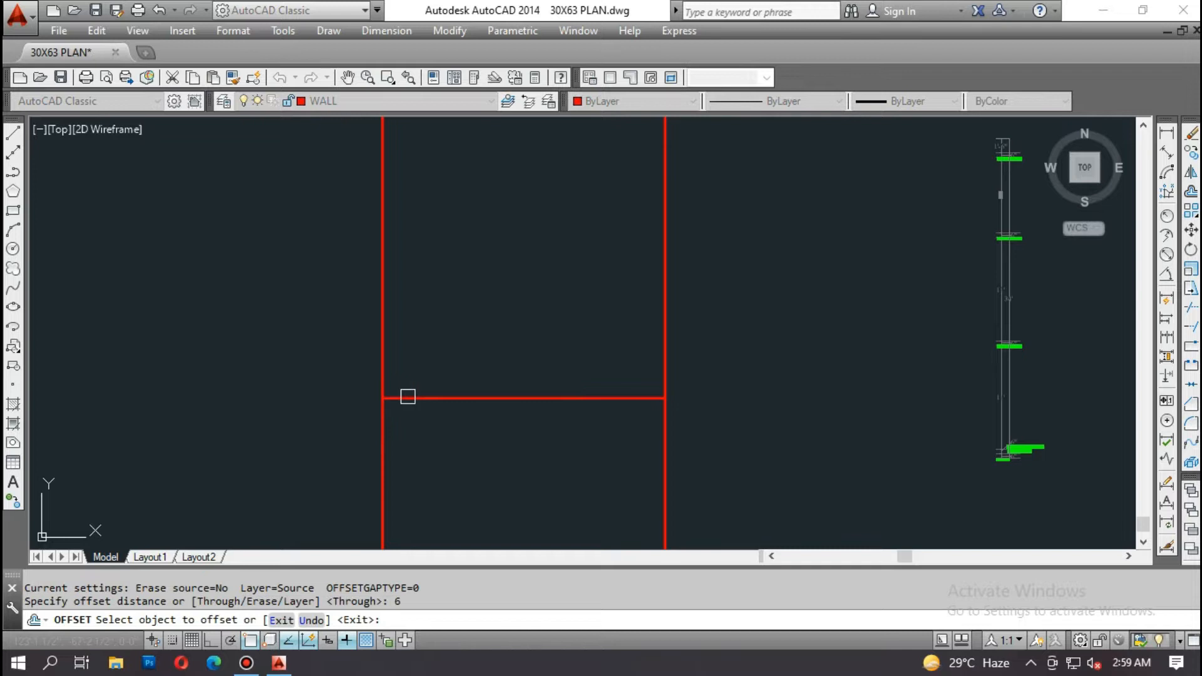
pyautogui.click(545, 398)
pyautogui.click(563, 377)
pyautogui.scroll(2, 589, 382)
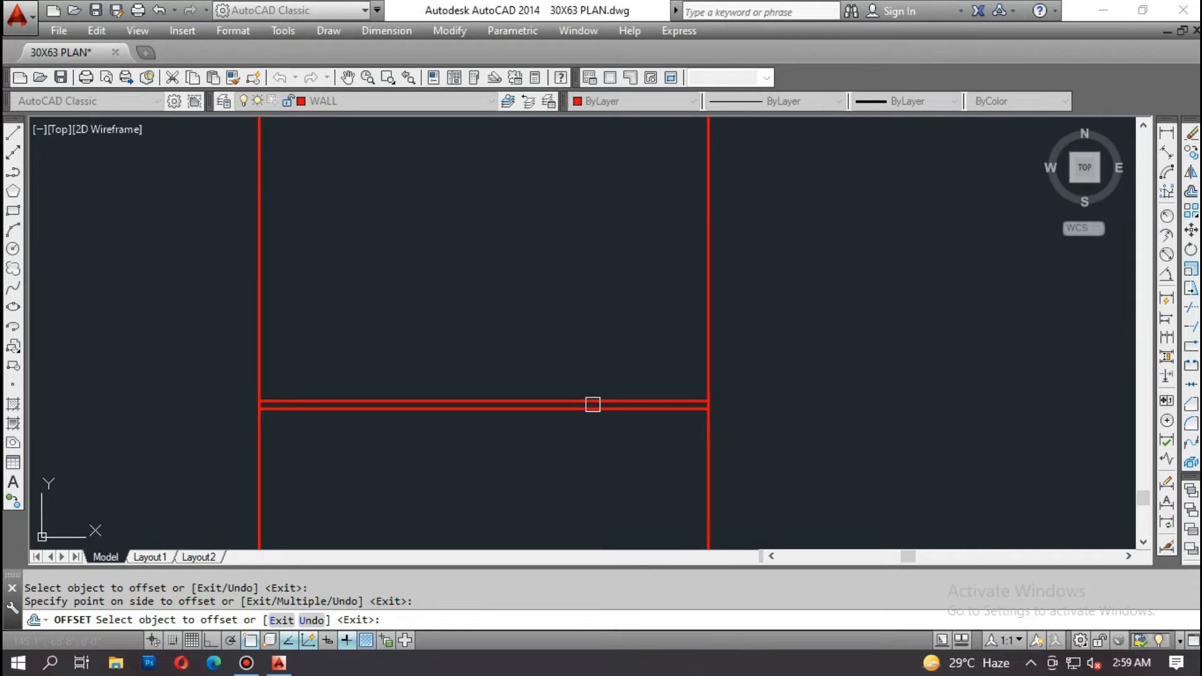
pyautogui.press('Escape')
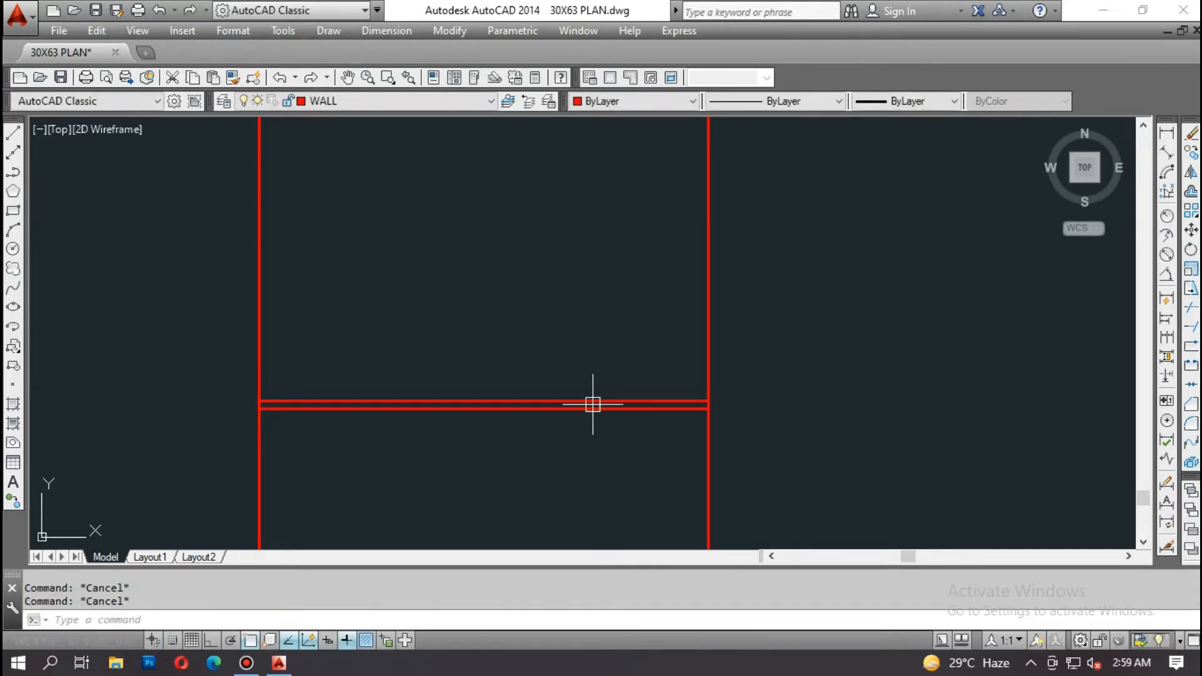
# Step: Offset the upper of the two horizontal lines another 6 inches upward to form a third line
pyautogui.write('o')
pyautogui.press('Return')
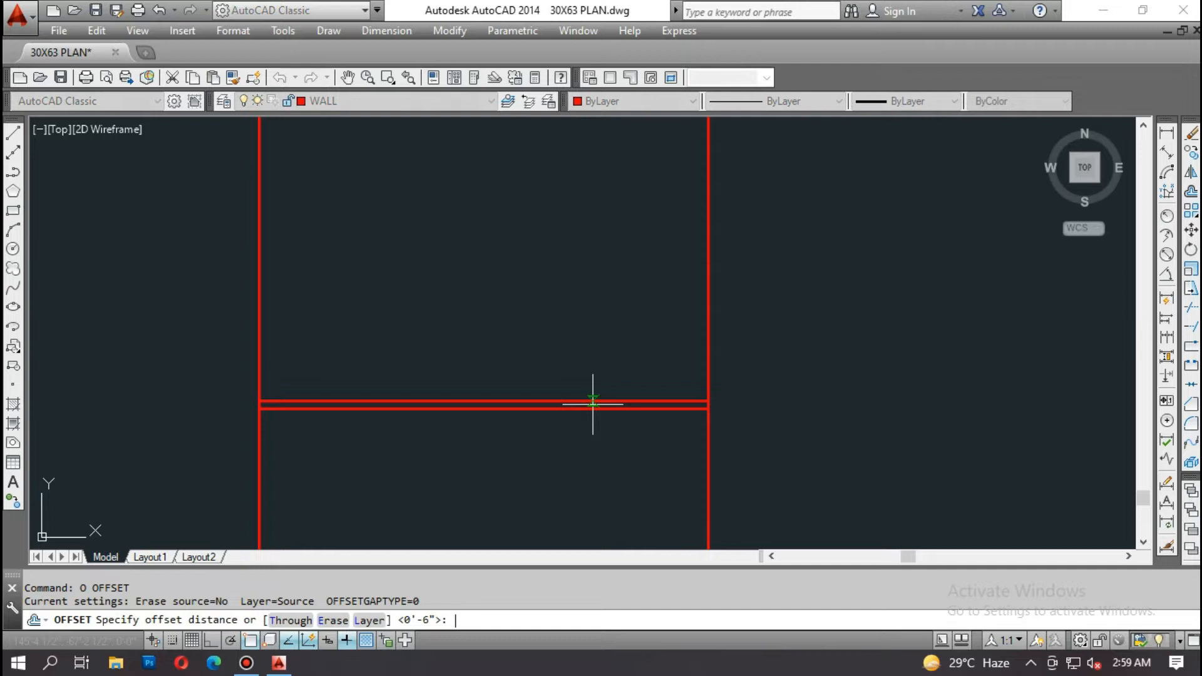
pyautogui.write('6')
pyautogui.press('Return')
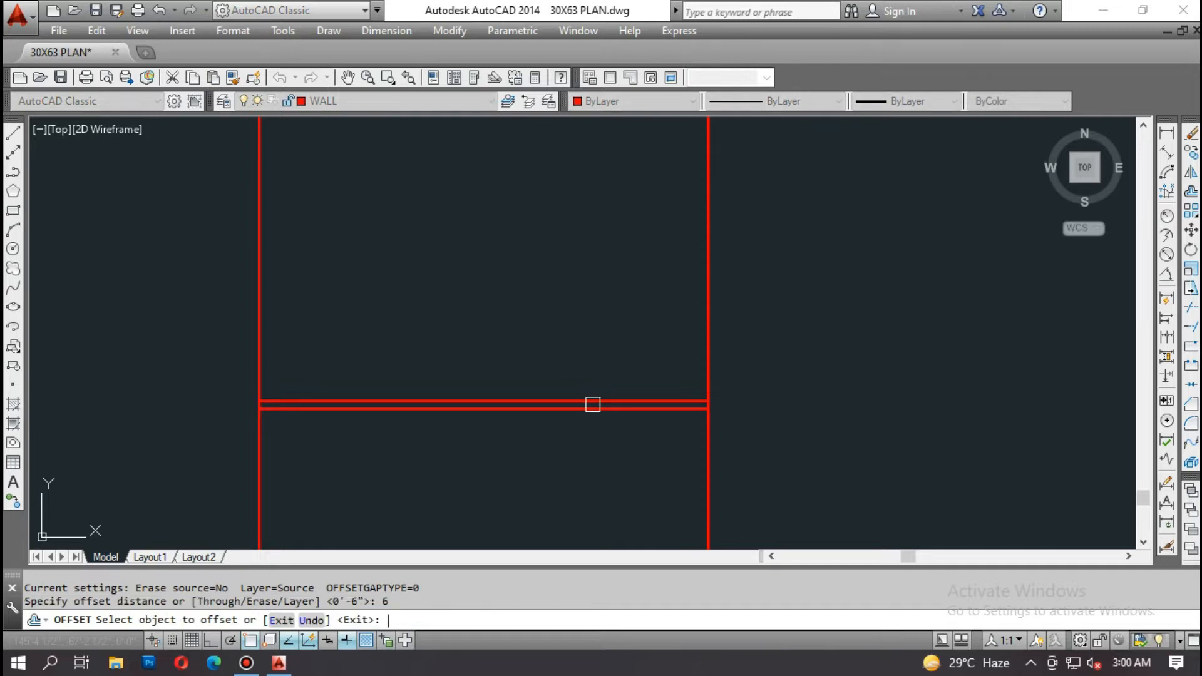
pyautogui.click(593, 404)
pyautogui.click(581, 367)
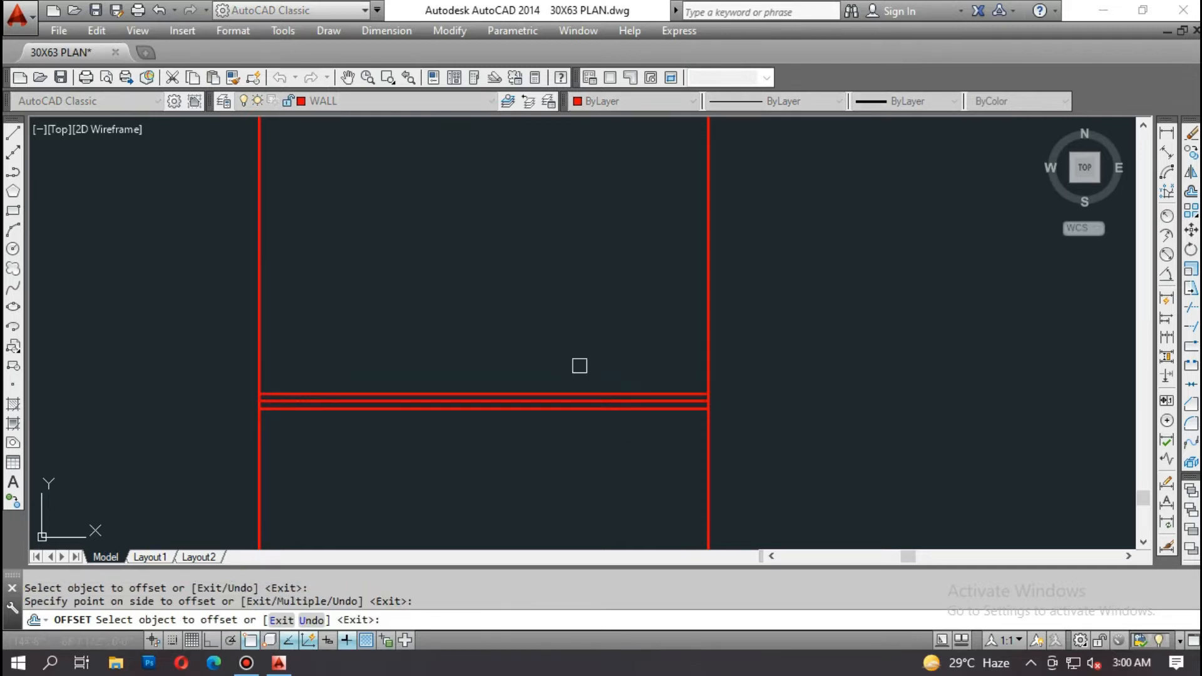
pyautogui.scroll(-3, 580, 366)
pyautogui.press('Escape')
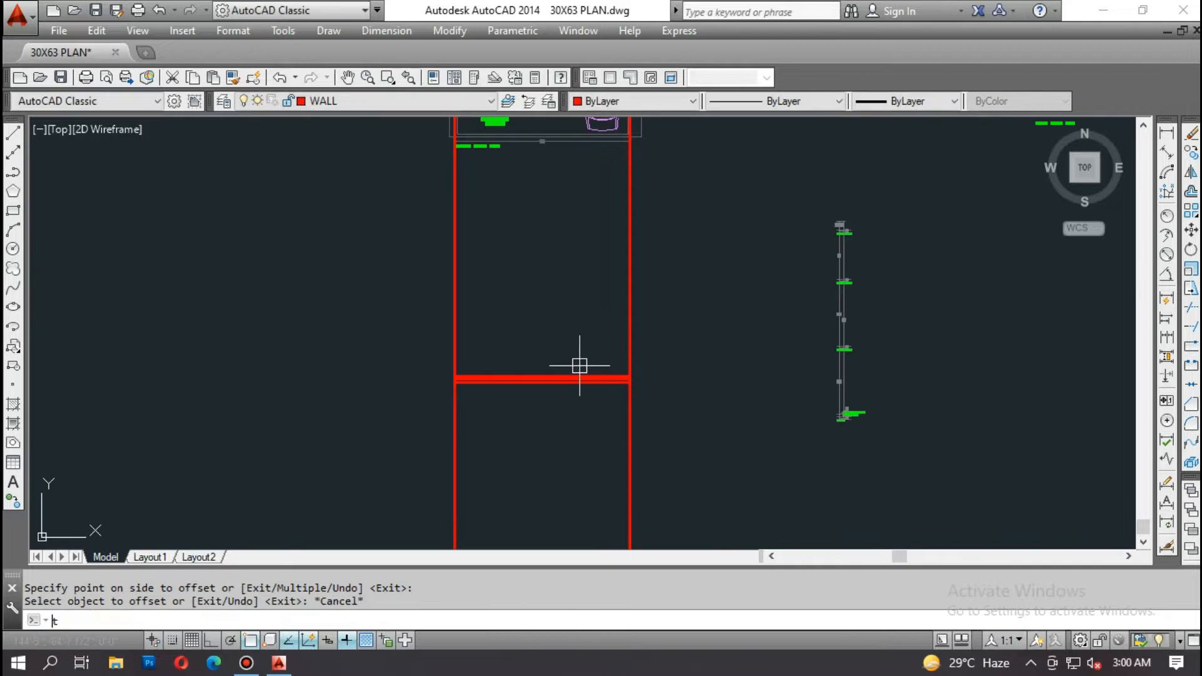
# Step: Trim off both rays below the lowest horizontal line
pyautogui.write('tr')
pyautogui.press('Return')
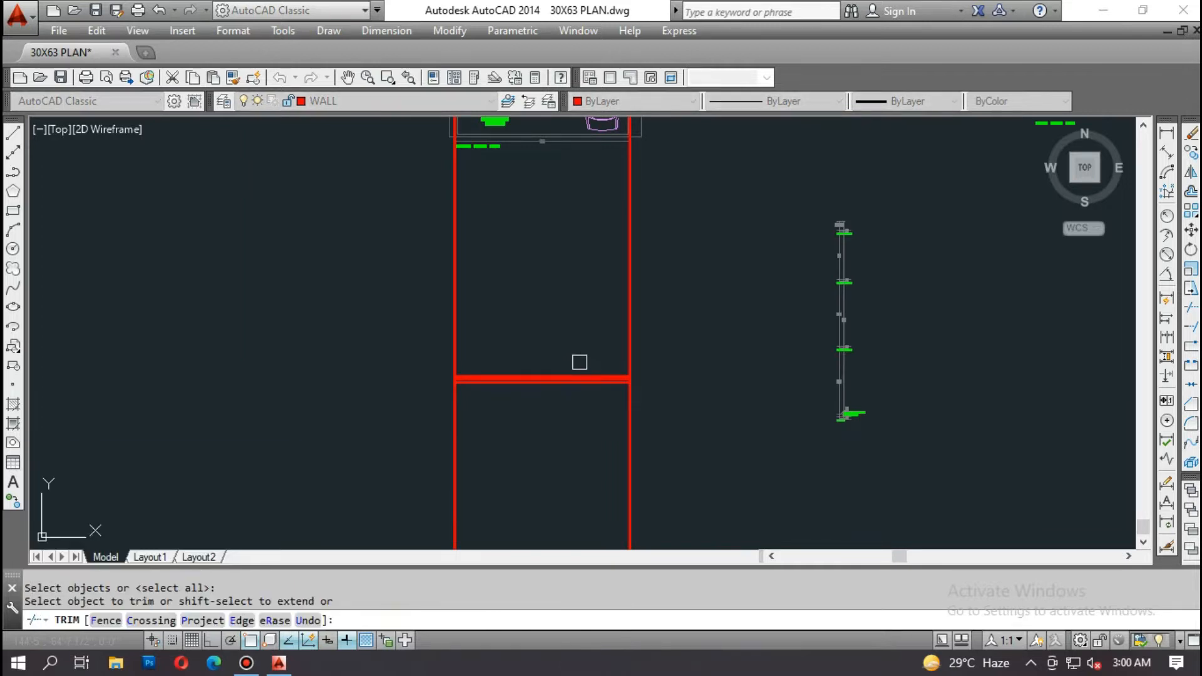
pyautogui.scroll(4, 518, 397)
pyautogui.click(335, 382)
pyautogui.click(888, 444)
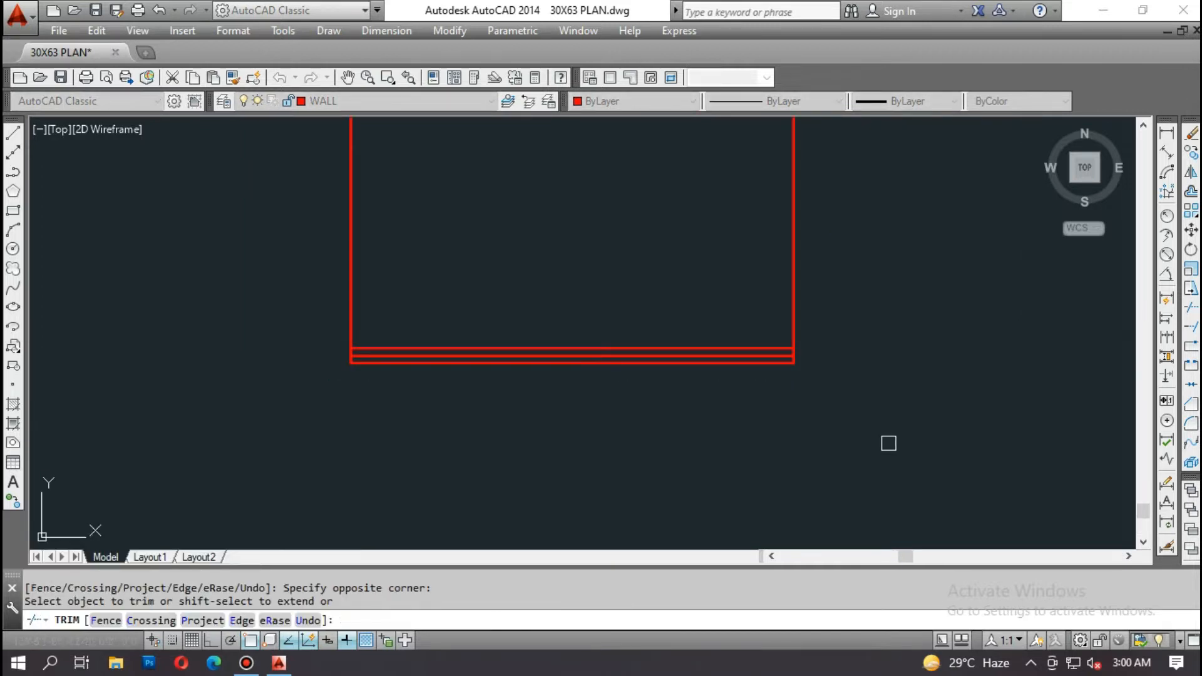
pyautogui.moveTo(795, 382); pyautogui.dragTo(750, 406, button='middle')
pyautogui.press('Escape')
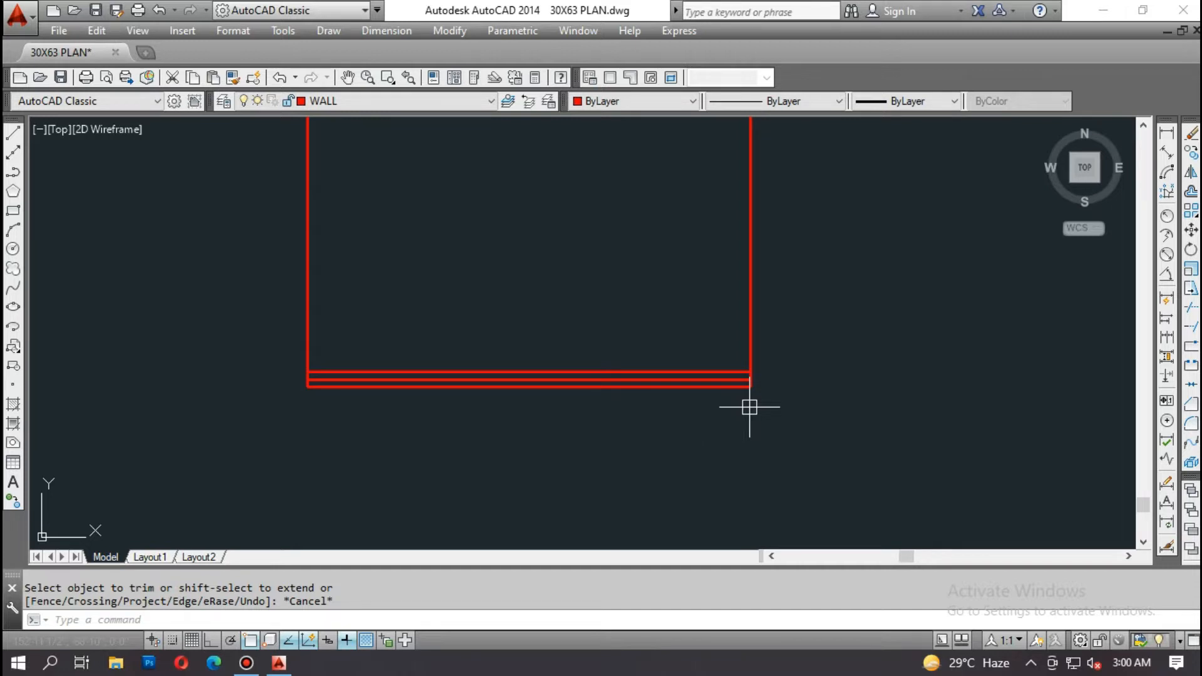
# Step: With ortho on, draw a 2'6" horizontal line outward from the right end of the lowest base line
pyautogui.write('l')
pyautogui.press('Return')
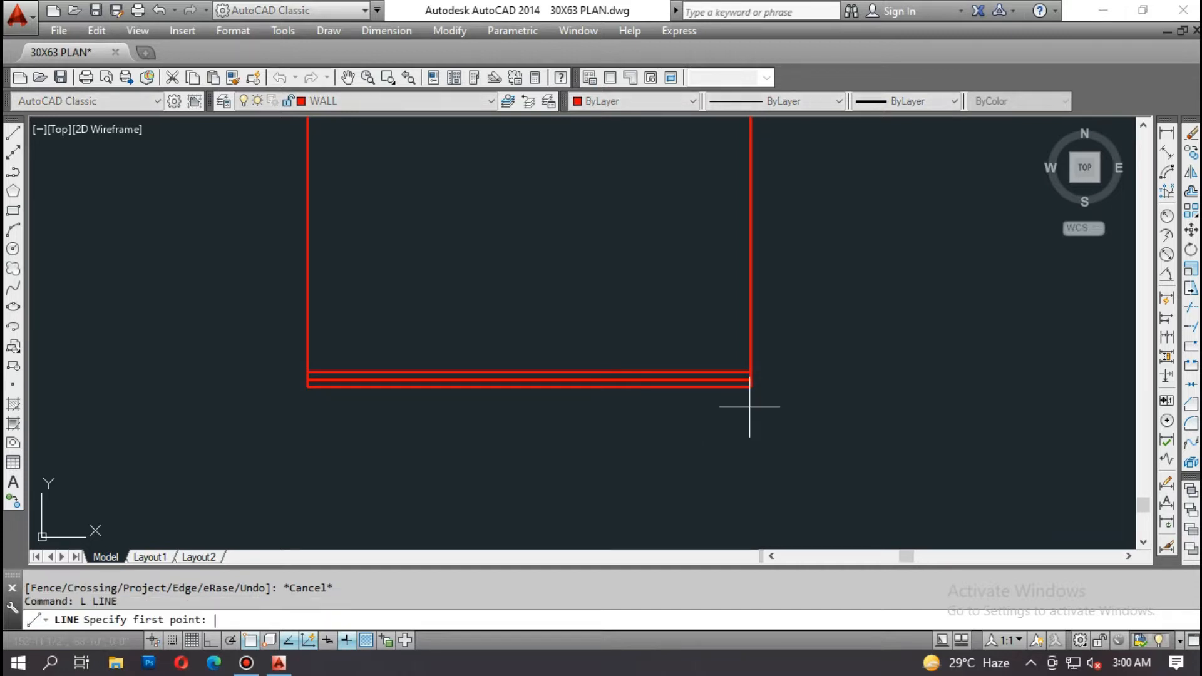
pyautogui.scroll(4, 743, 401)
pyautogui.click(749, 355)
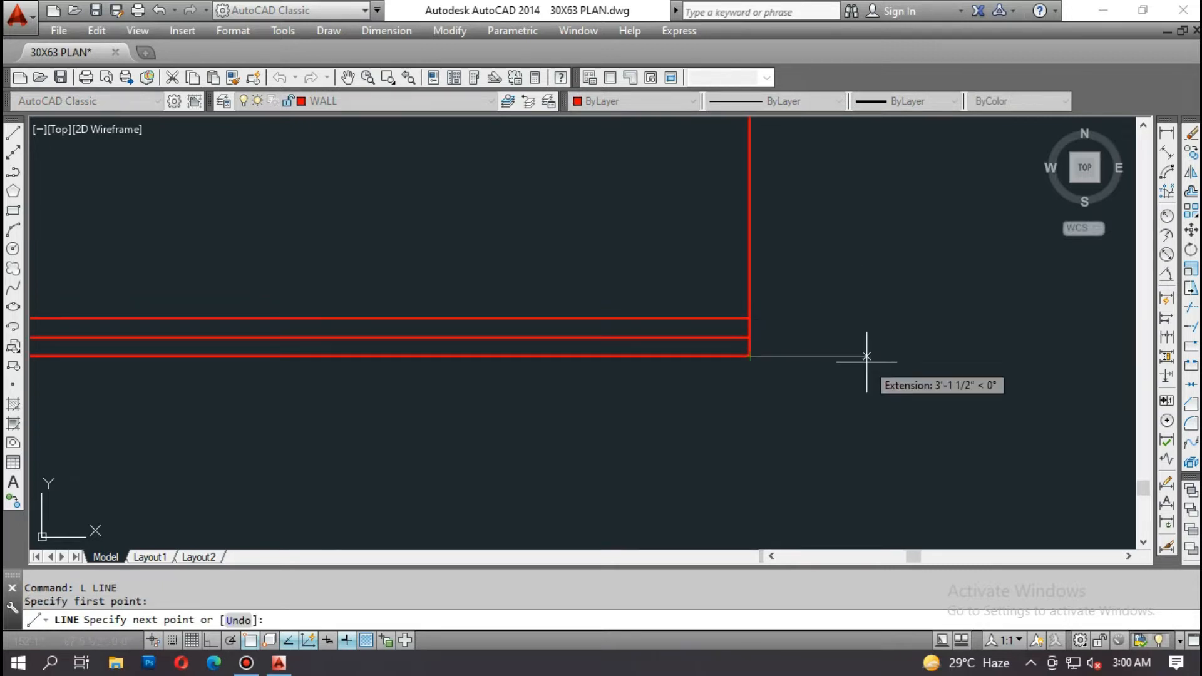
pyautogui.press('F8')
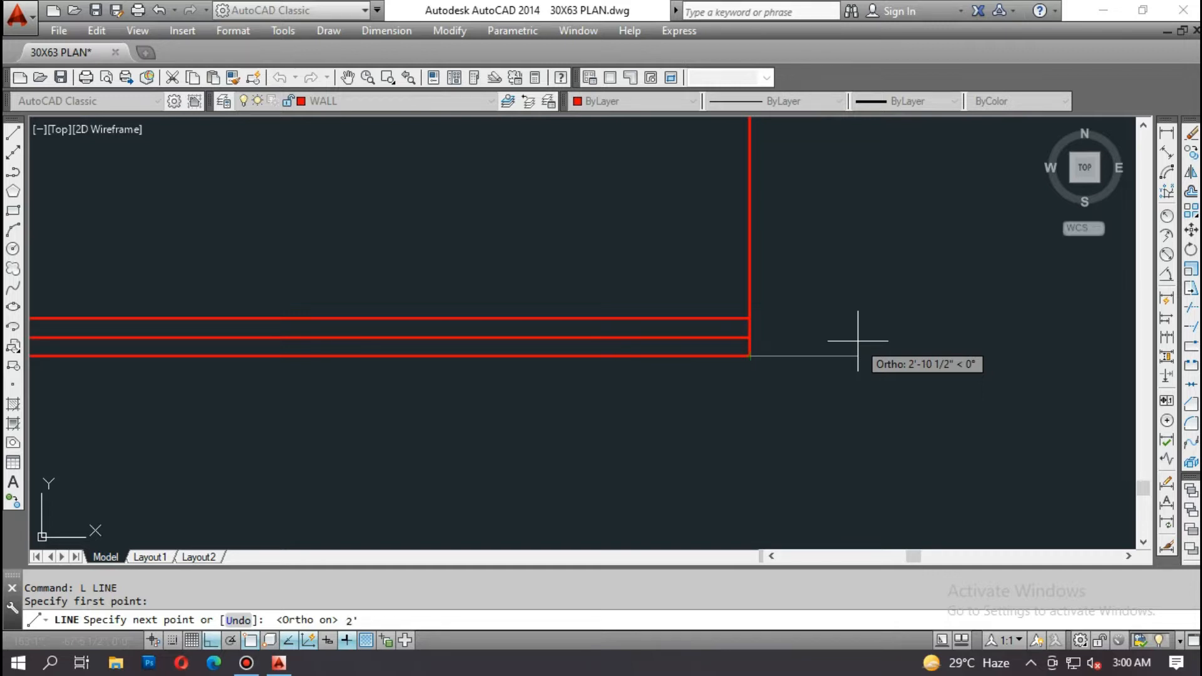
pyautogui.press('Return')
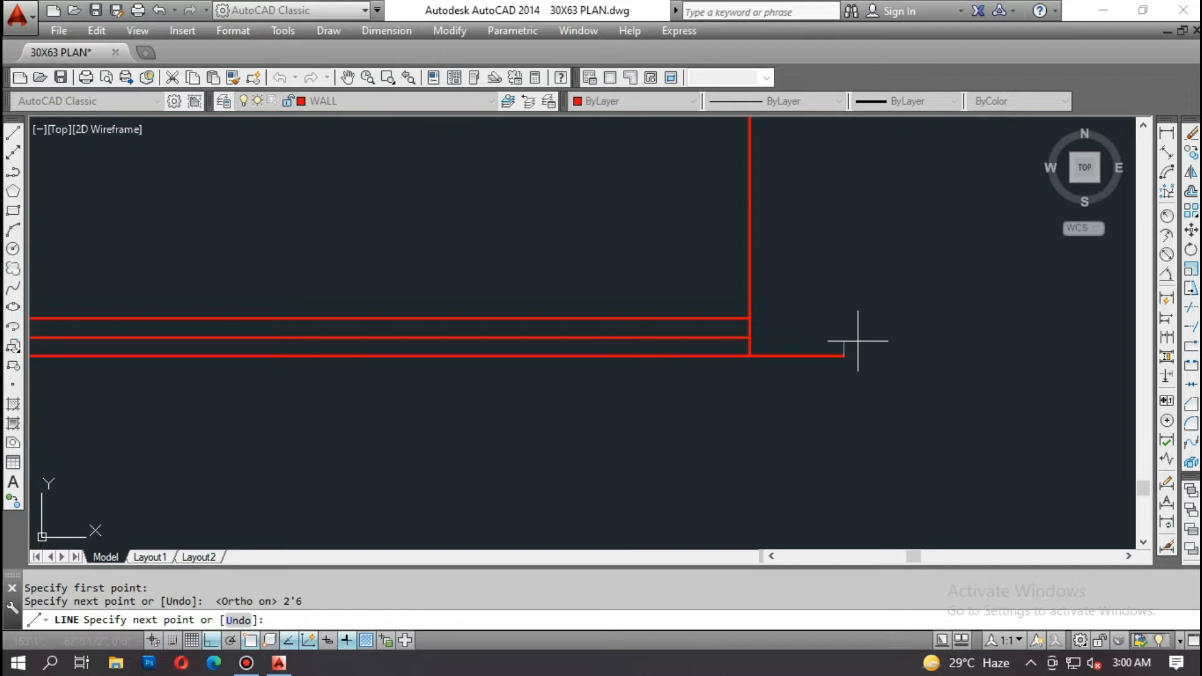
pyautogui.press('Escape')
# Step: Offset the short outer line upward twice at 6 inches, in line with the two upper horizontal lines
pyautogui.write('o')
pyautogui.press('Return')
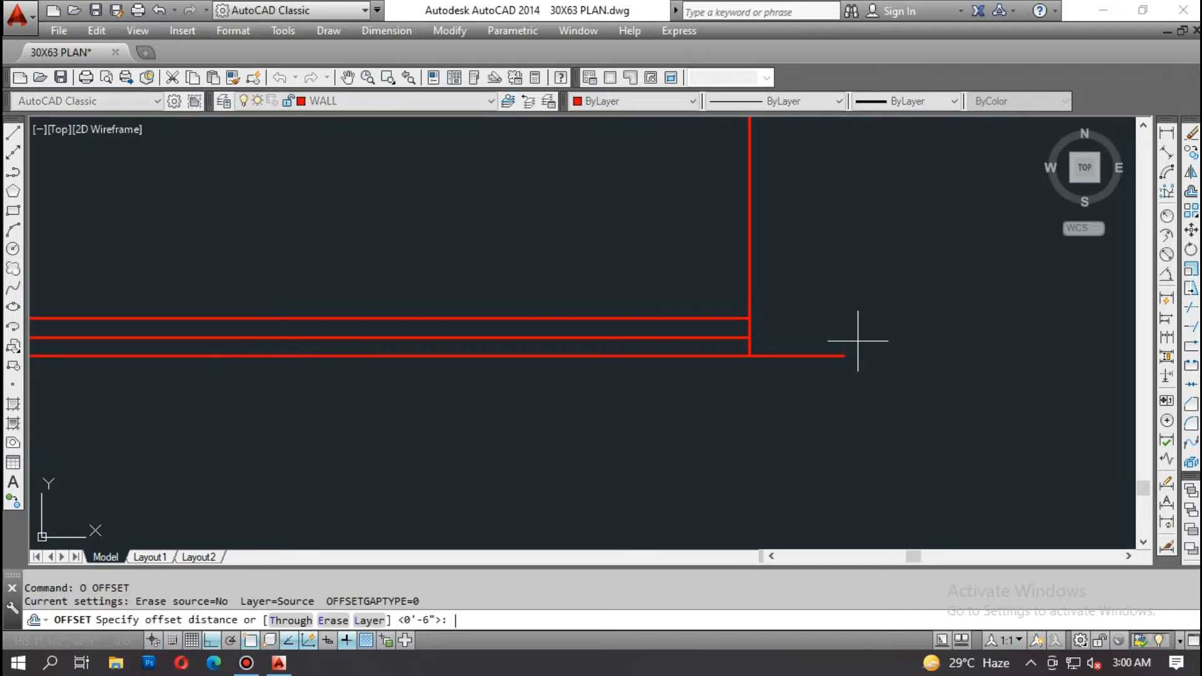
pyautogui.press('Return')
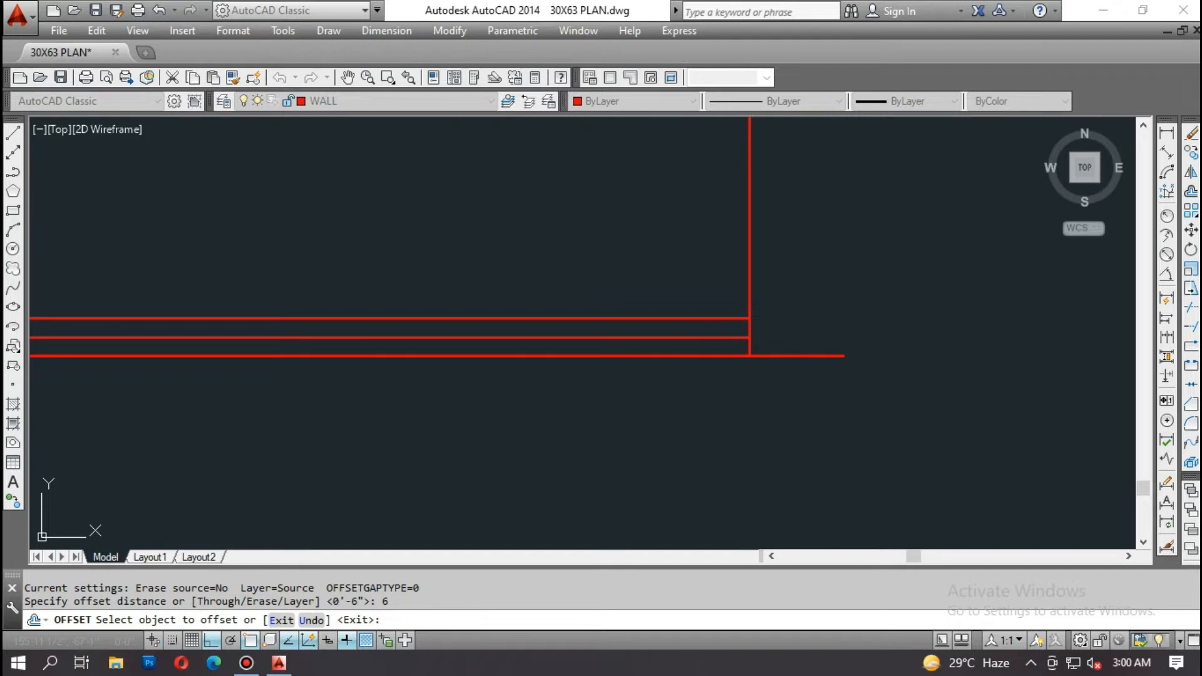
pyautogui.click(783, 354)
pyautogui.scroll(2, 804, 335)
pyautogui.click(804, 327)
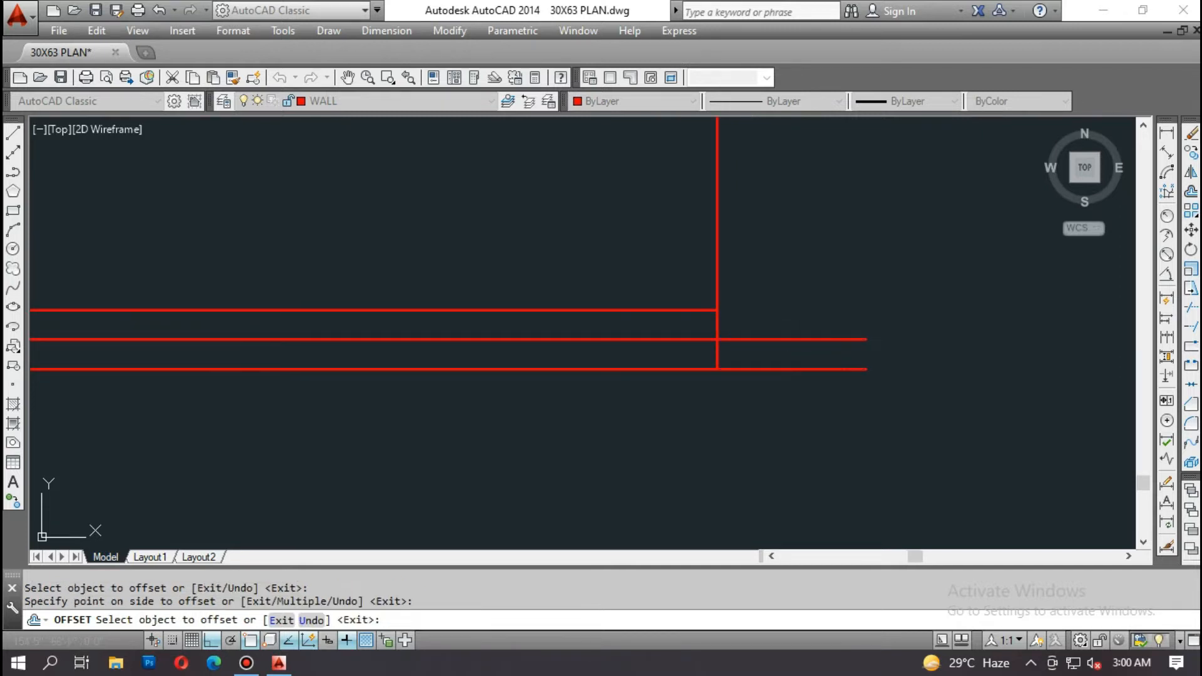
pyautogui.click(796, 340)
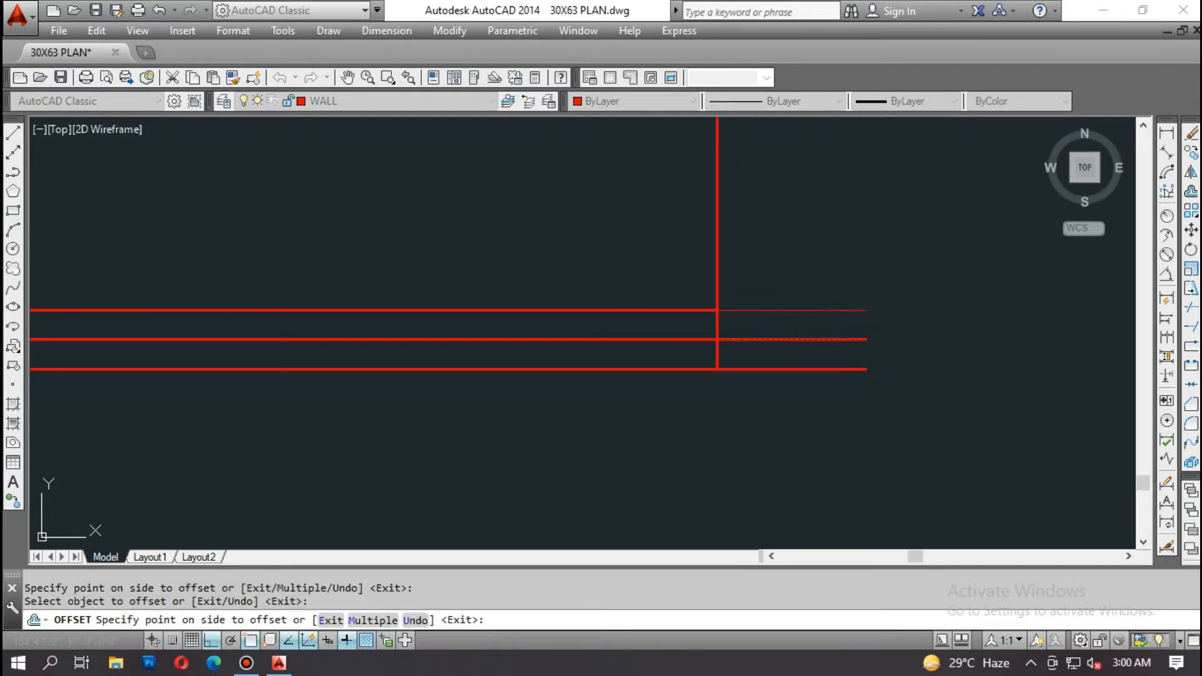
pyautogui.click(808, 293)
pyautogui.scroll(-2, 813, 309)
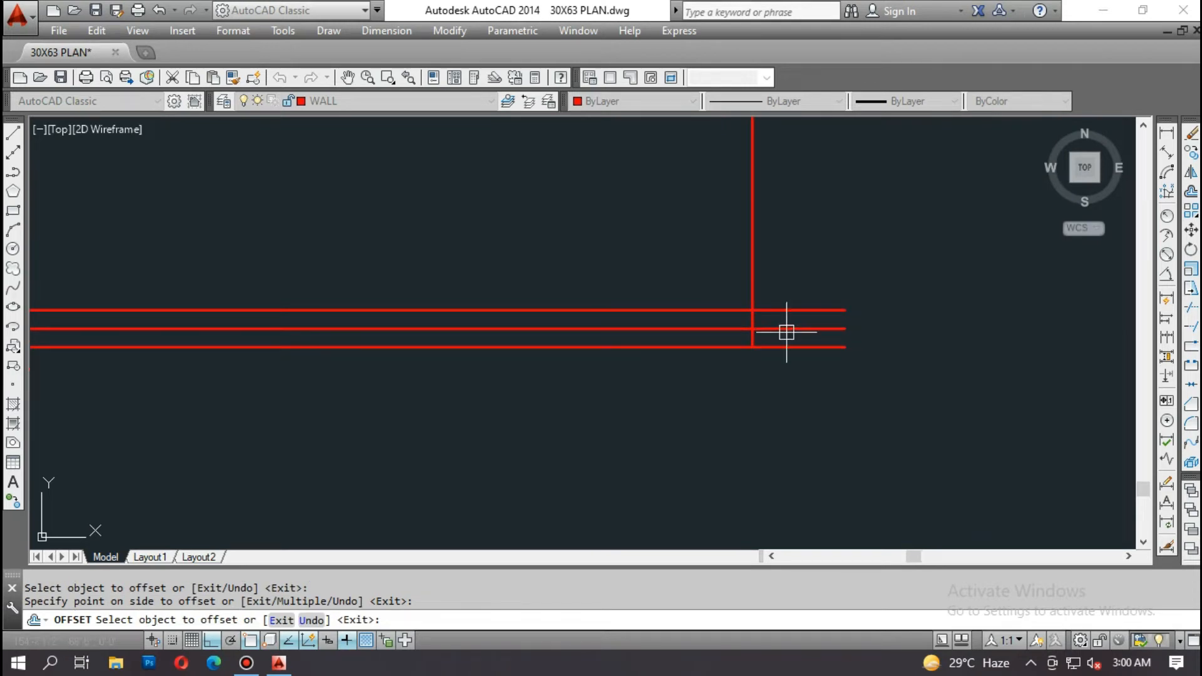
pyautogui.press('Escape')
pyautogui.scroll(4, 814, 323)
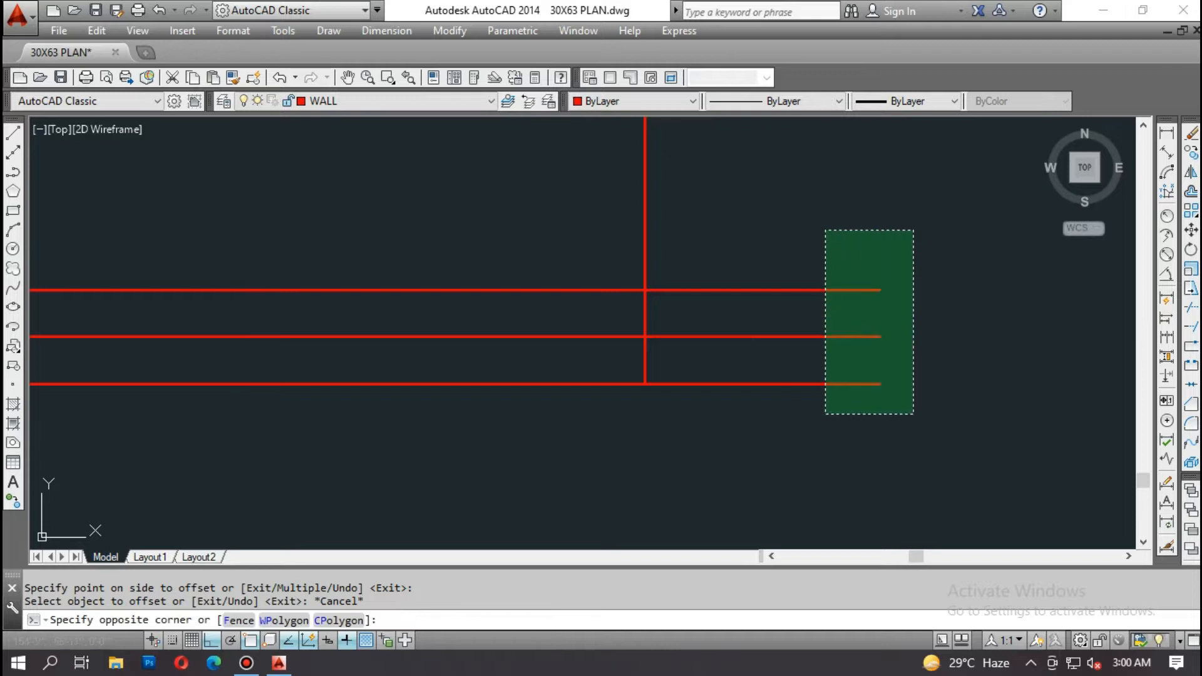
pyautogui.click(828, 411)
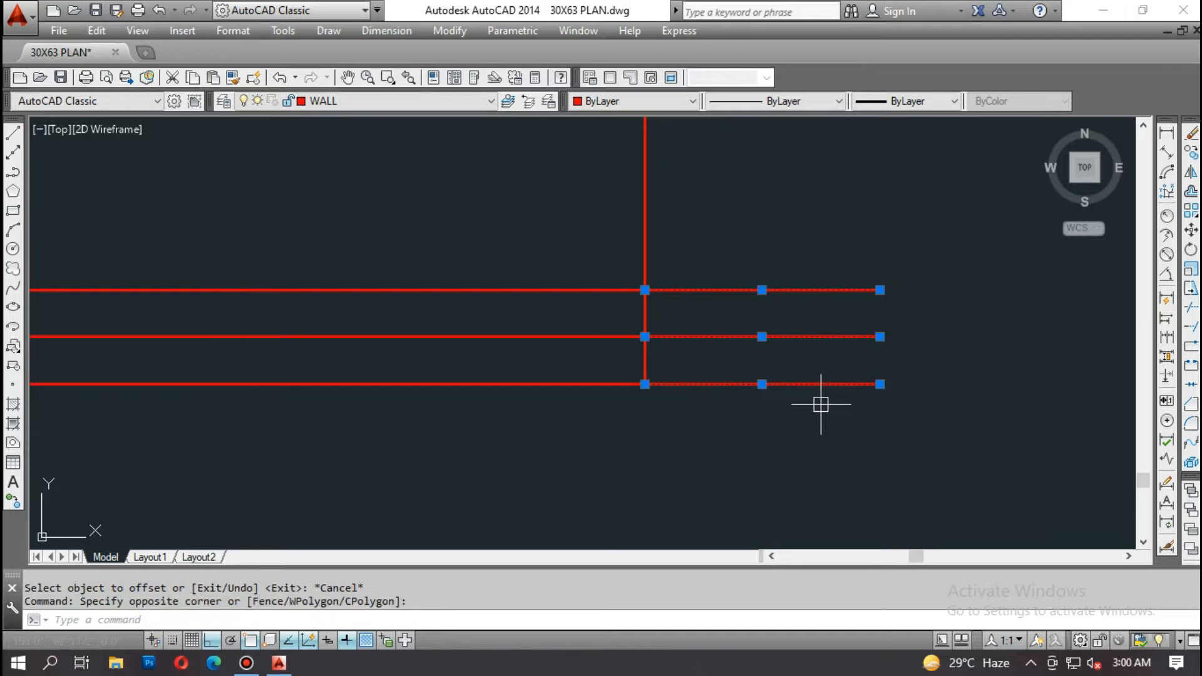
pyautogui.click(404, 100)
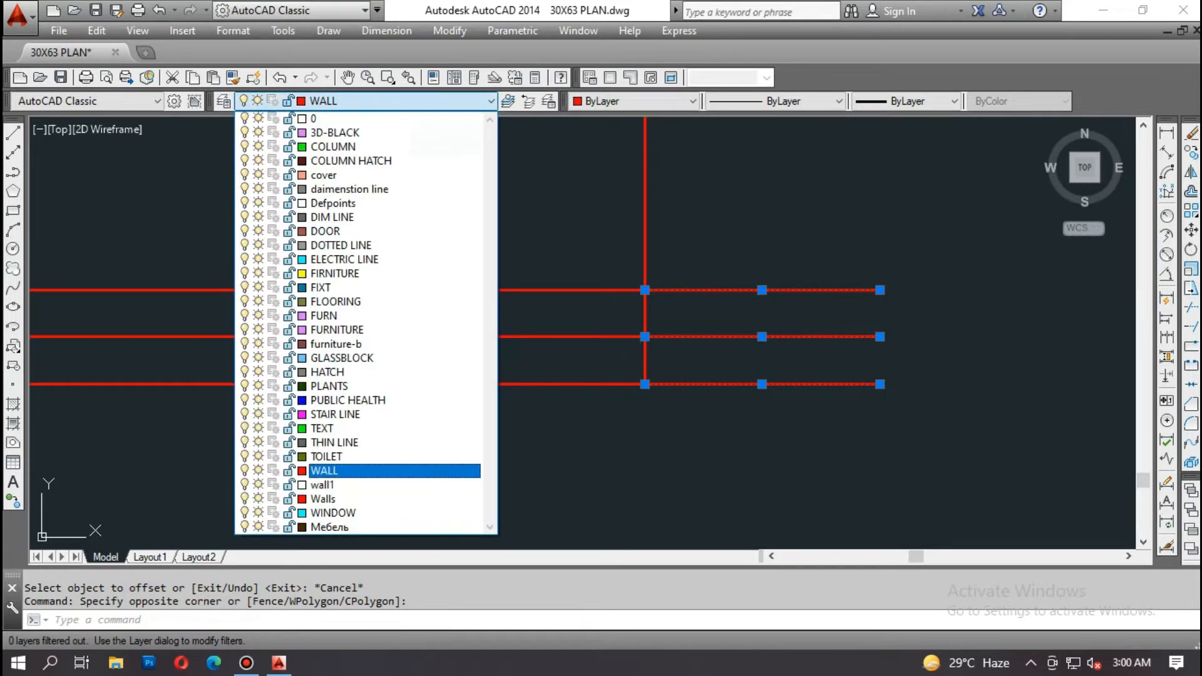
pyautogui.press('t')
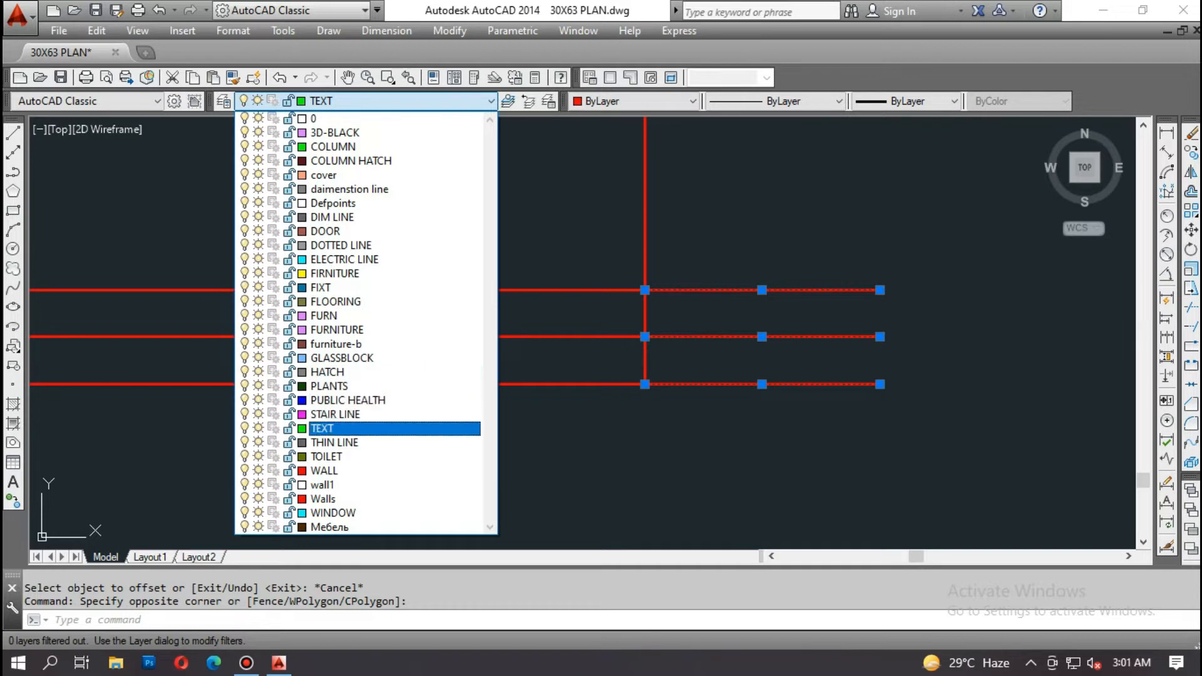
pyautogui.press('Escape')
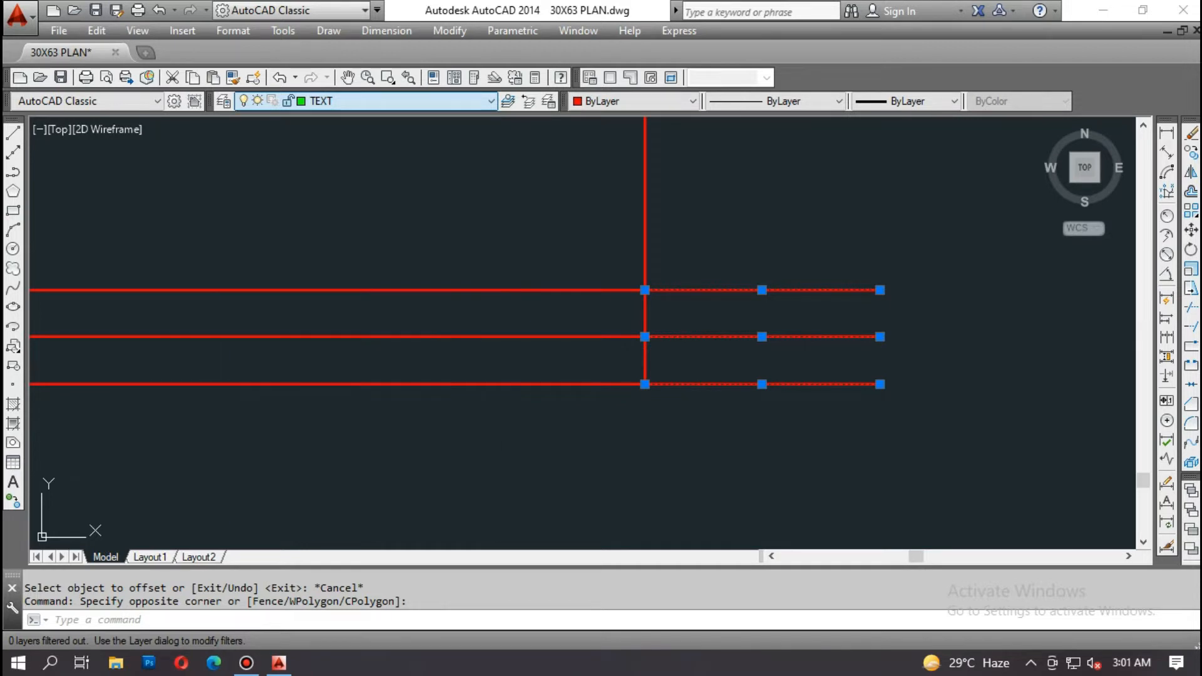
pyautogui.press('Escape')
# Step: Match the three short outer lines' properties to the thin grey line at the rear of the plan with the car
pyautogui.write('ma')
pyautogui.press('Return')
pyautogui.scroll(-6, 432, 339)
pyautogui.scroll(-5, 432, 339)
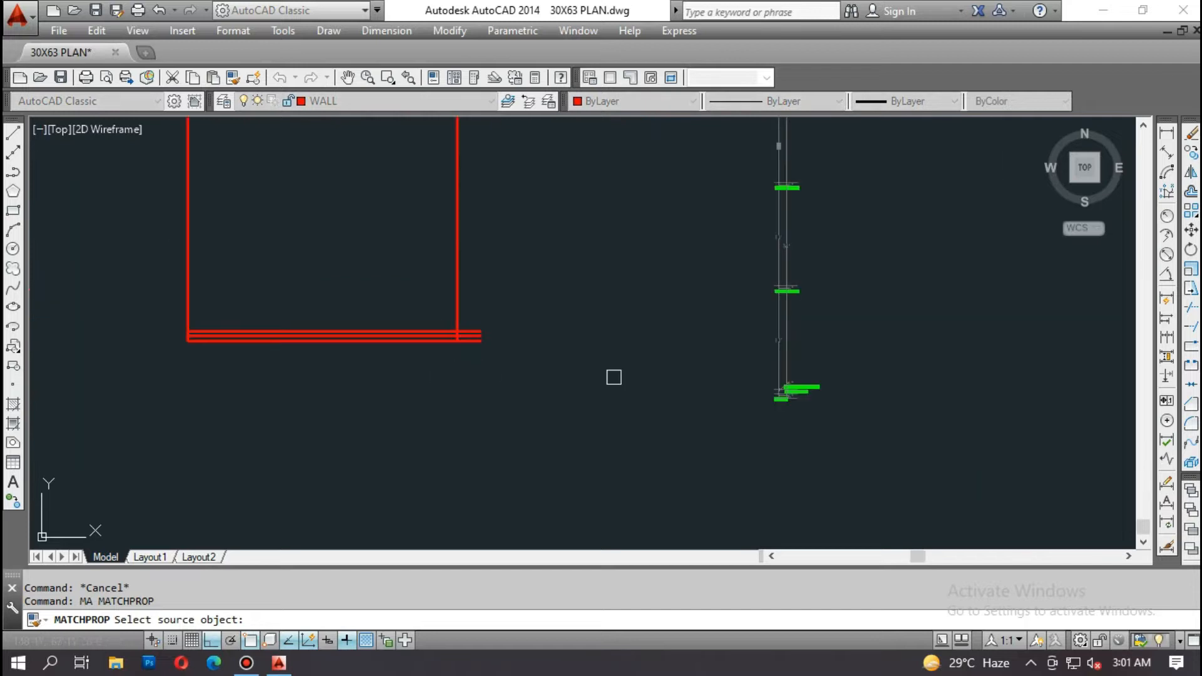
pyautogui.scroll(8, 462, 237)
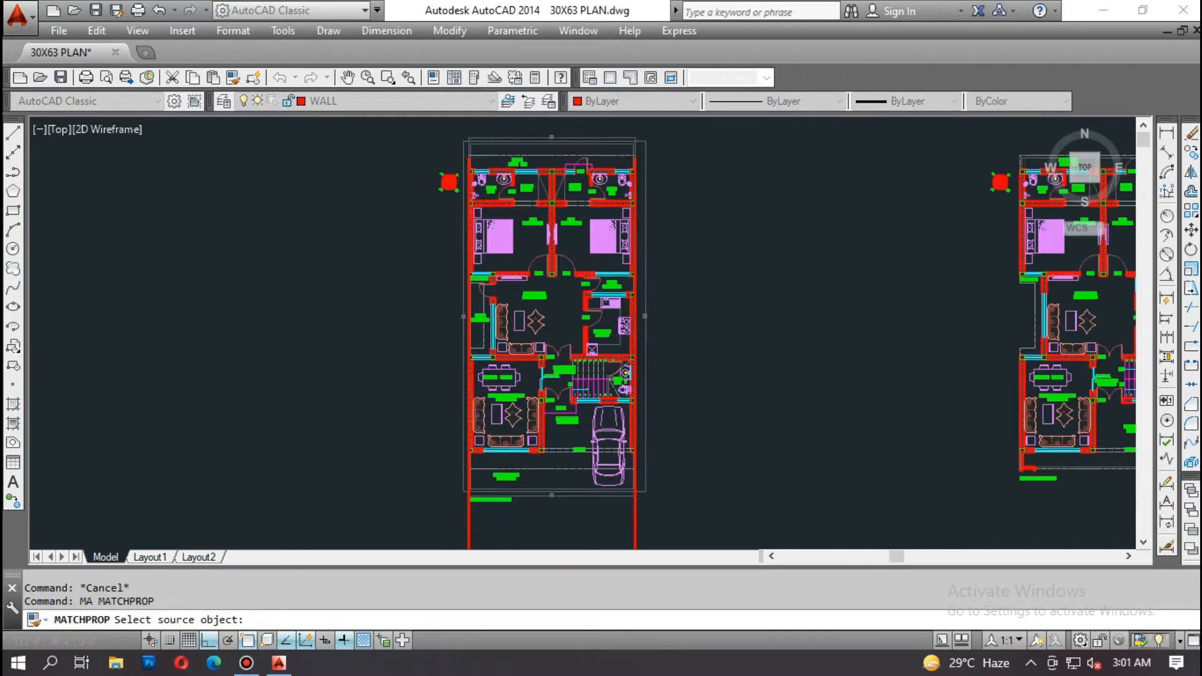
pyautogui.click(506, 138)
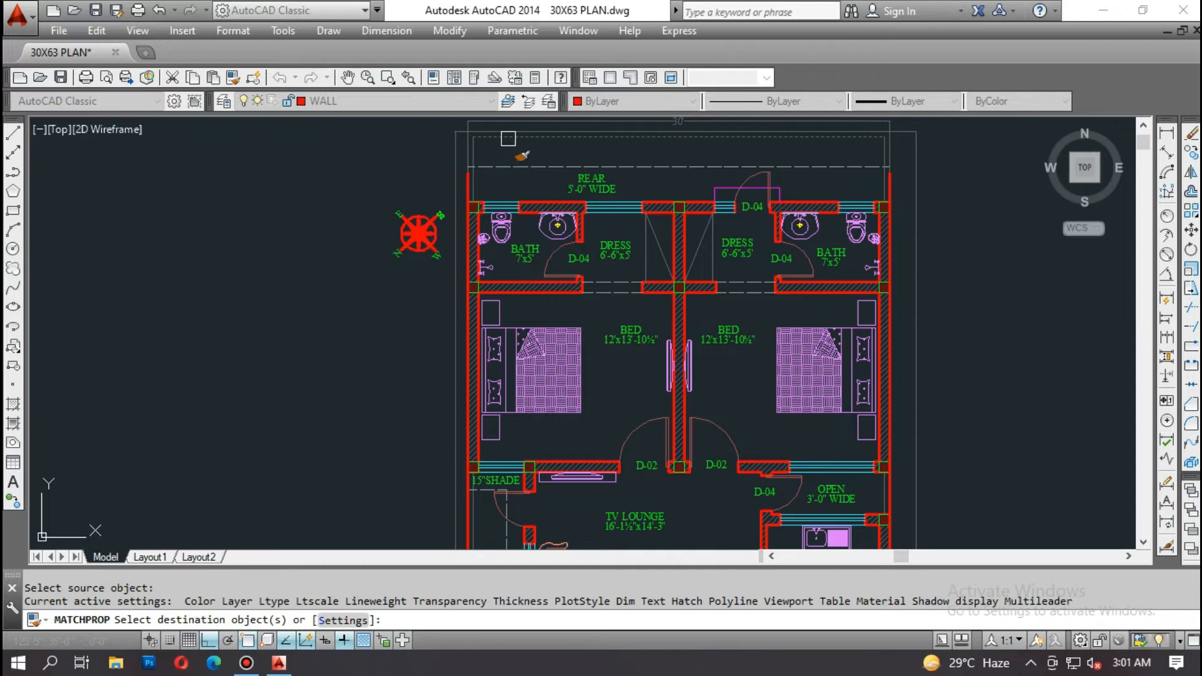
pyautogui.scroll(-6, 510, 139)
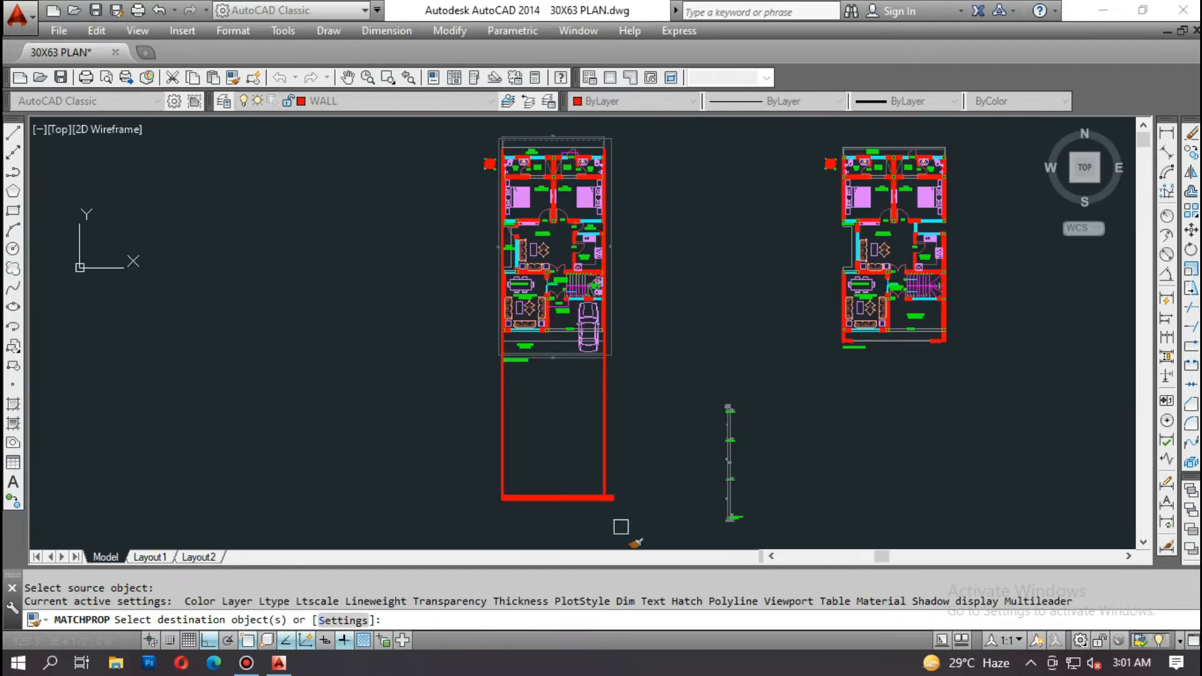
pyautogui.scroll(6, 620, 527)
pyautogui.click(614, 499)
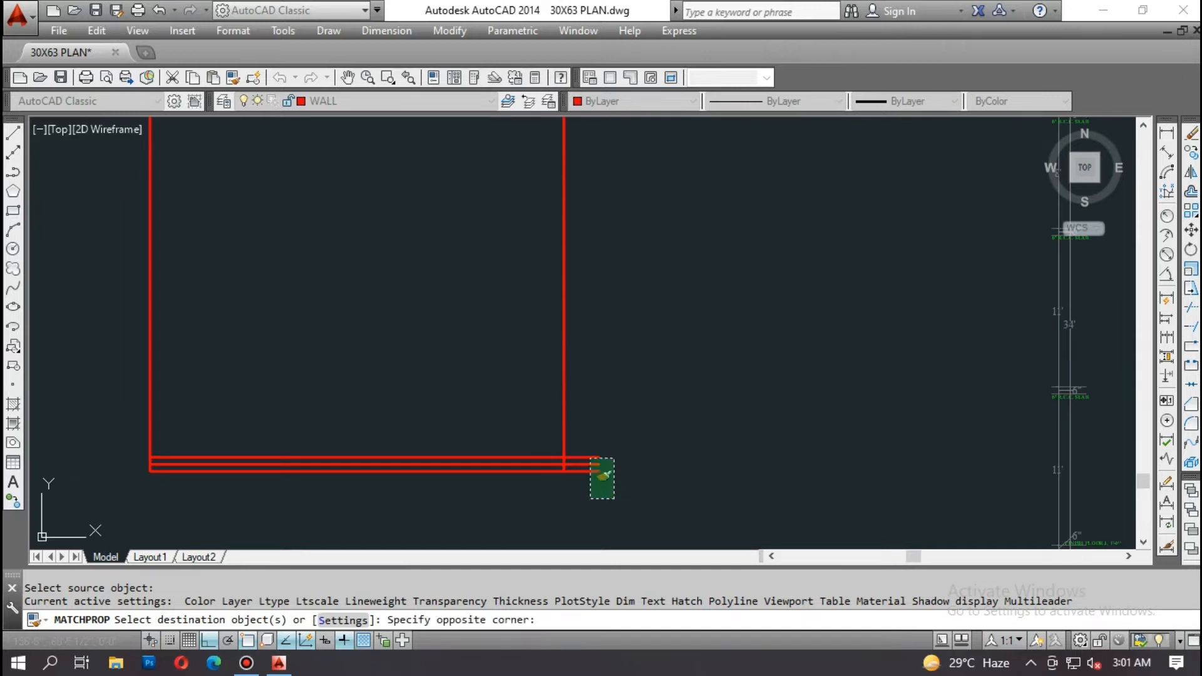
pyautogui.click(589, 461)
pyautogui.scroll(2, 580, 423)
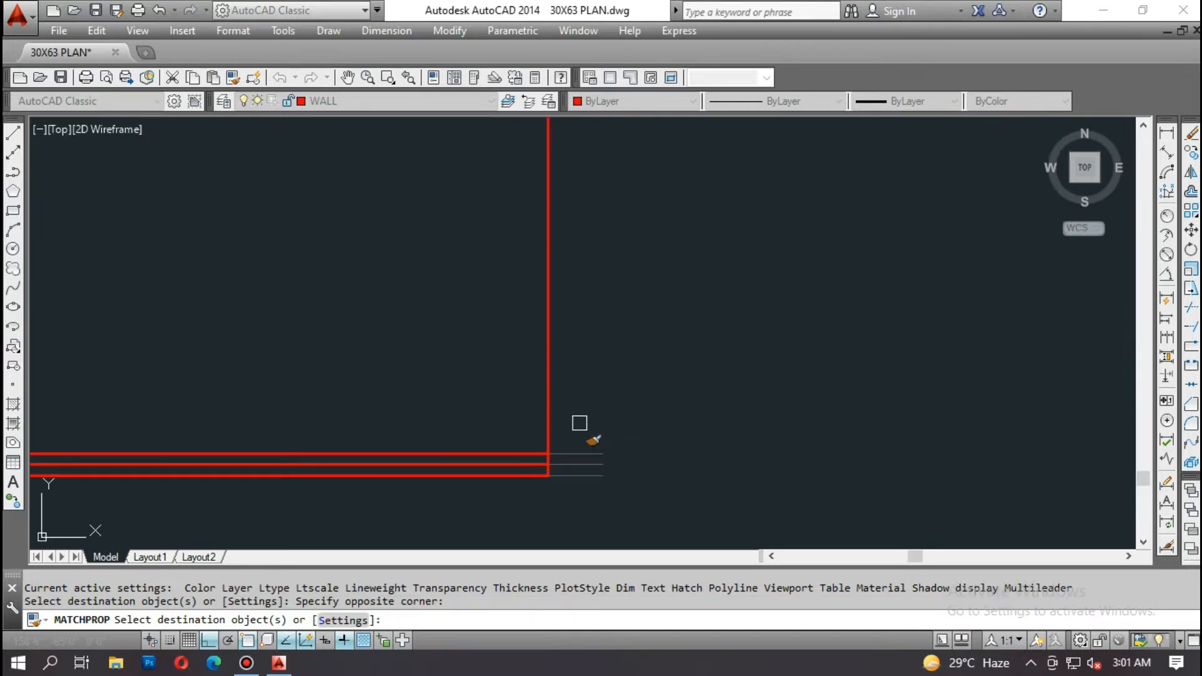
# Step: Assign the uppermost short outer line to the THIN LINE layer
pyautogui.press('Escape')
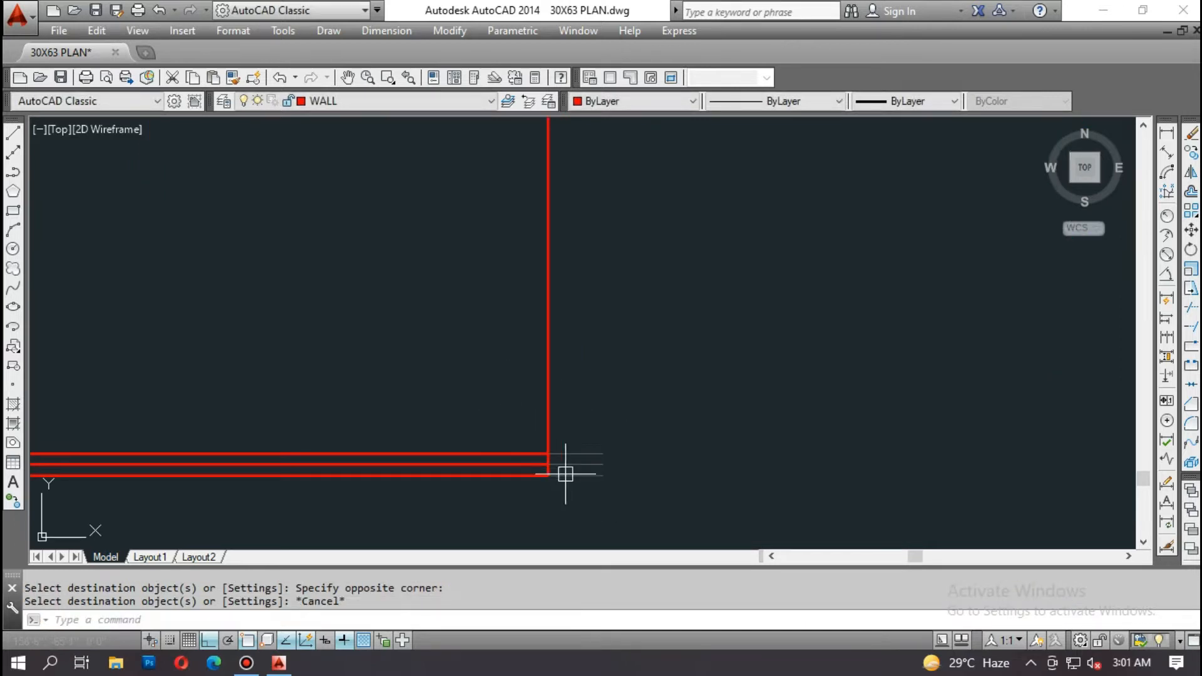
pyautogui.click(580, 453)
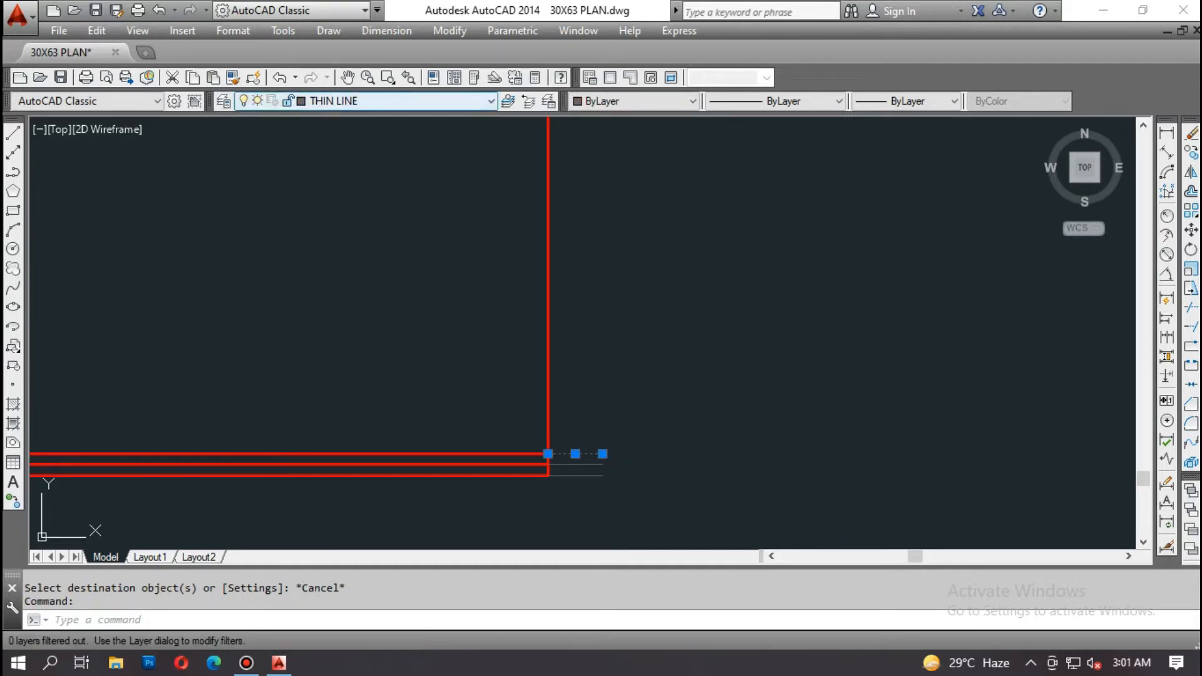
pyautogui.click(376, 101)
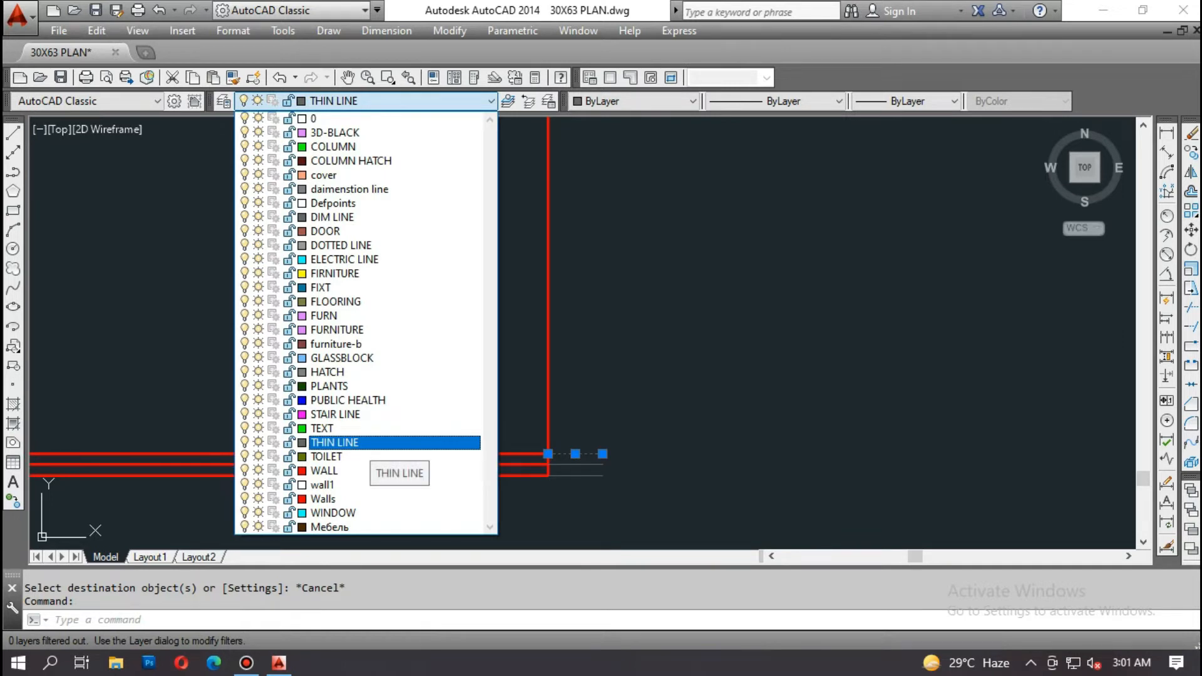
pyautogui.click(332, 442)
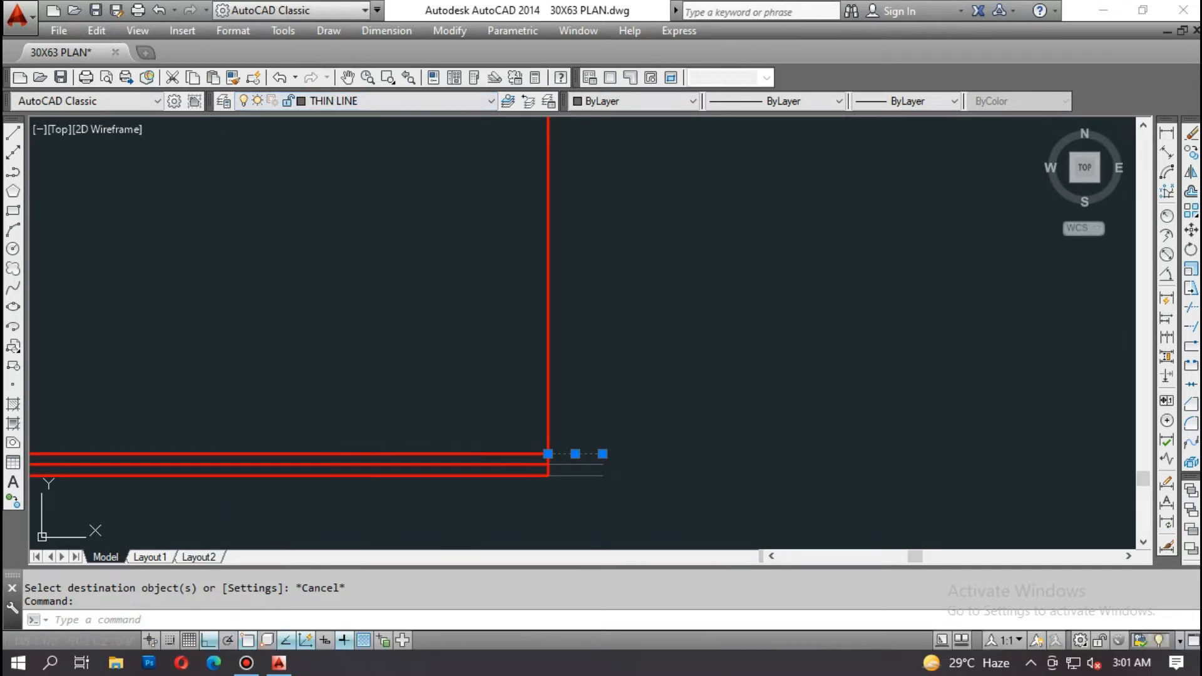
pyautogui.press('Escape')
pyautogui.write('co')
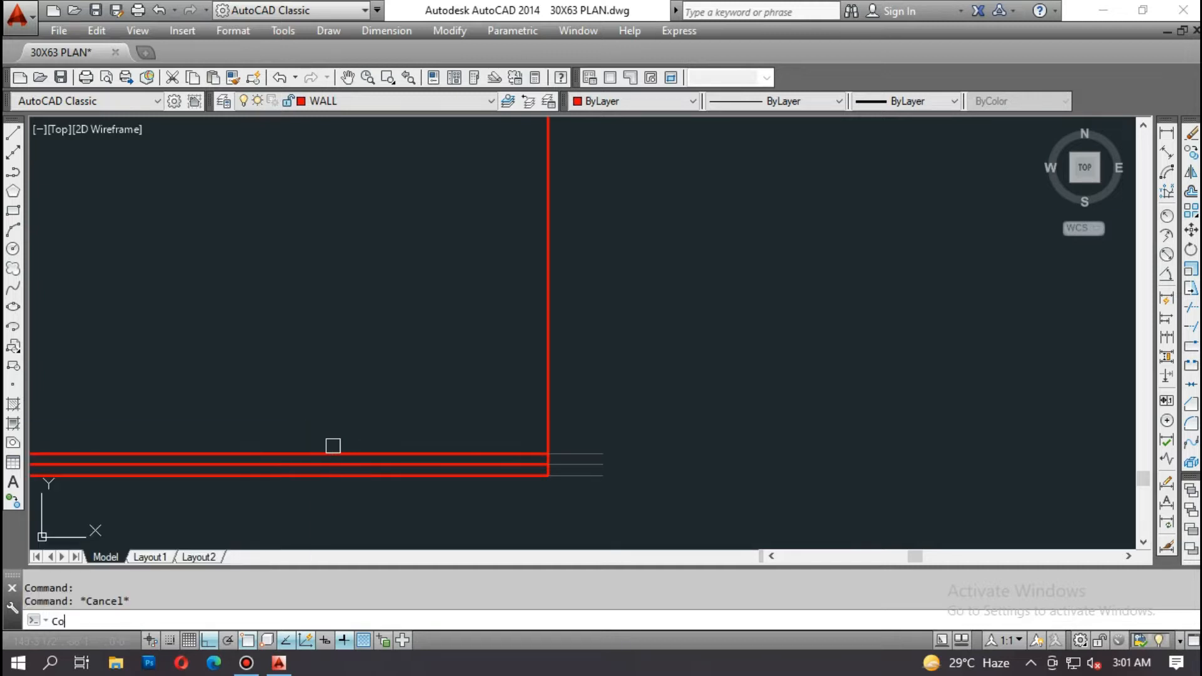
pyautogui.press('Return')
pyautogui.scroll(-3, 325, 426)
pyautogui.scroll(12, 573, 465)
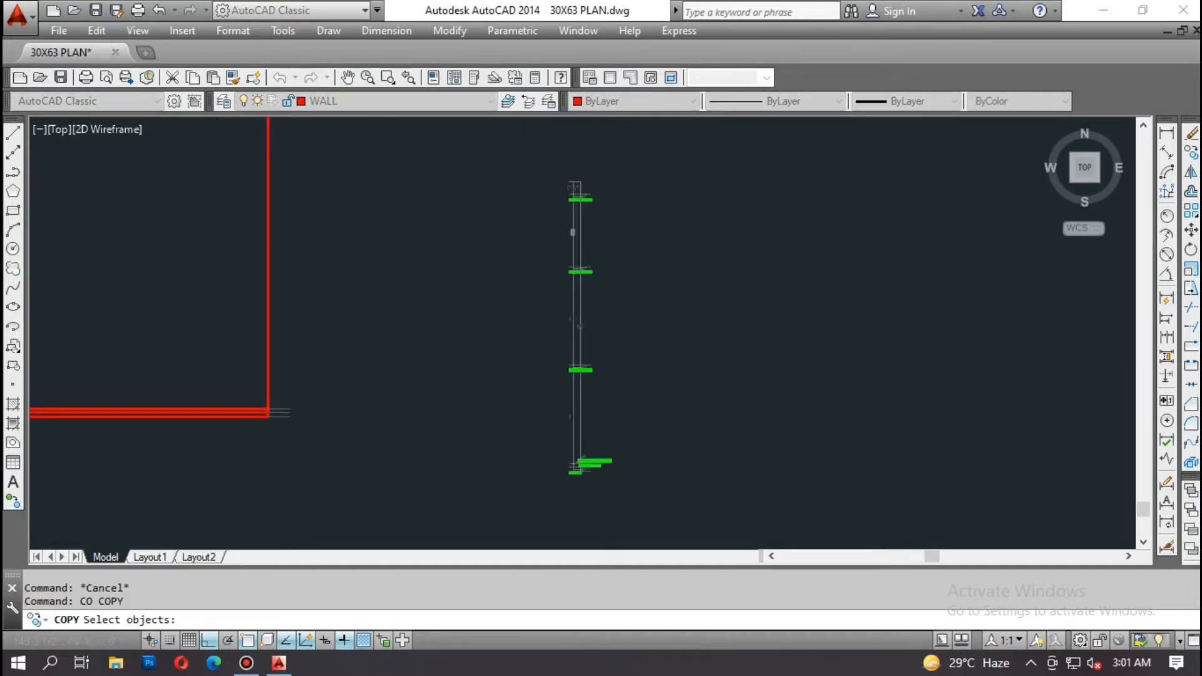
pyautogui.click(633, 446)
pyautogui.press('Return')
pyautogui.click(634, 451)
pyautogui.scroll(-10, 714, 403)
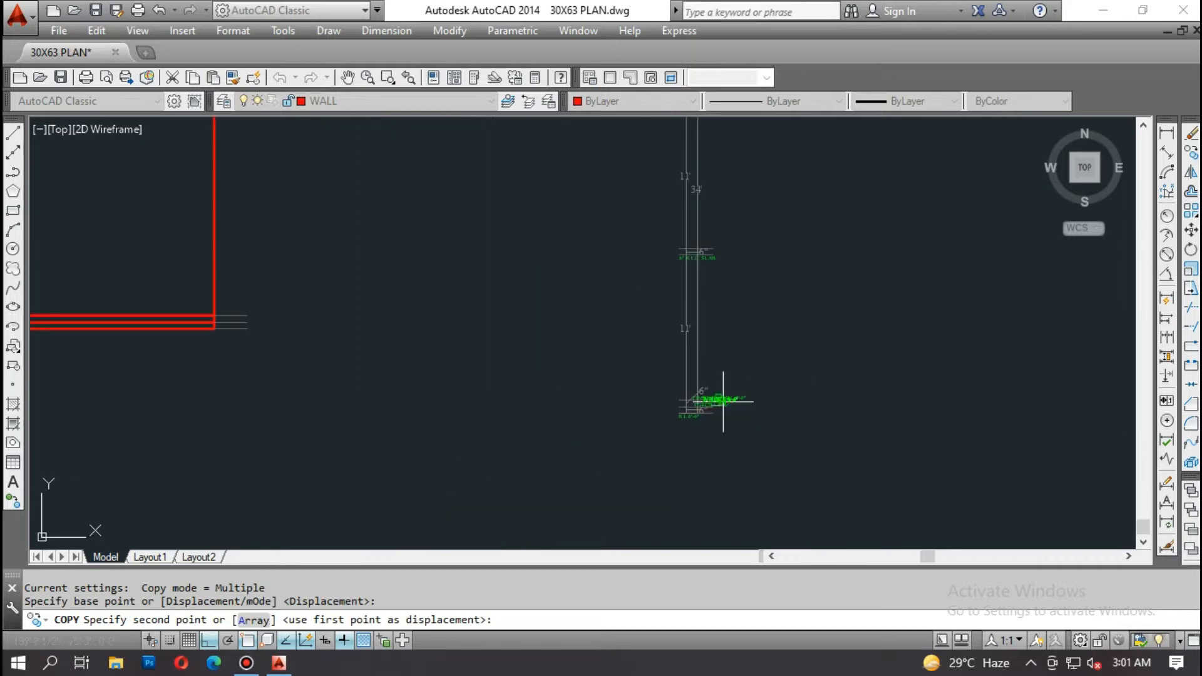
pyautogui.press('Escape')
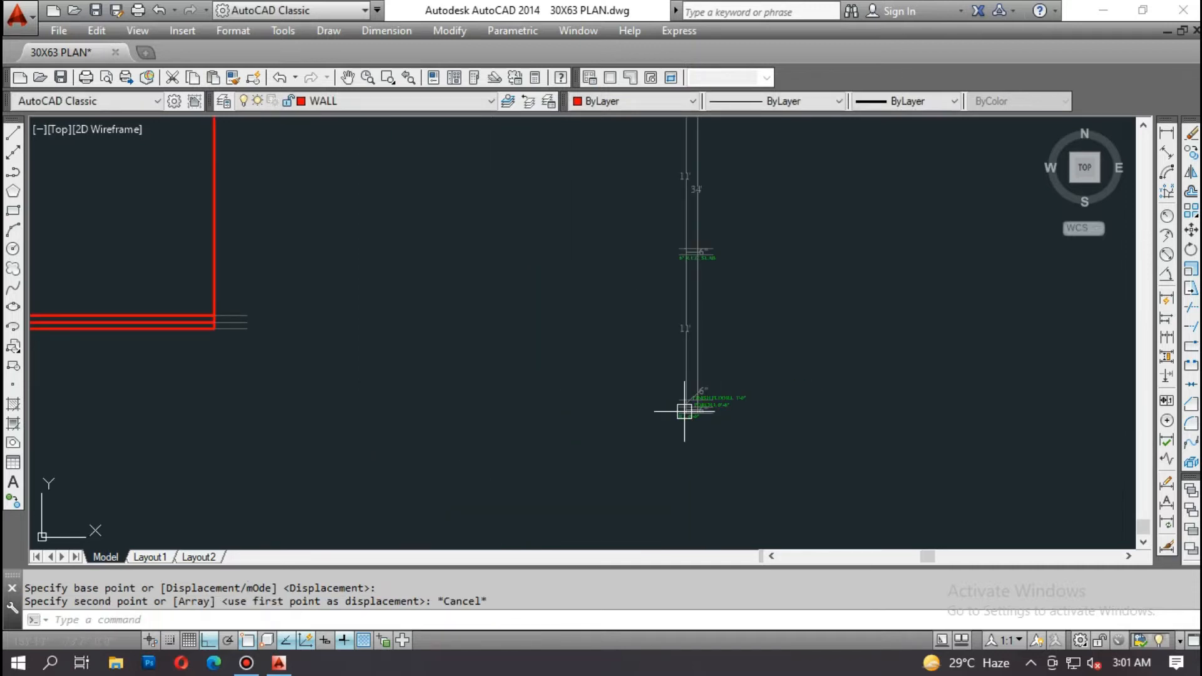
# Step: With ortho off, copy the R.L 0'-0" label from the level reference to just below the elevation's lowest short outer line
pyautogui.press('F8')
pyautogui.write('co')
pyautogui.press('Return')
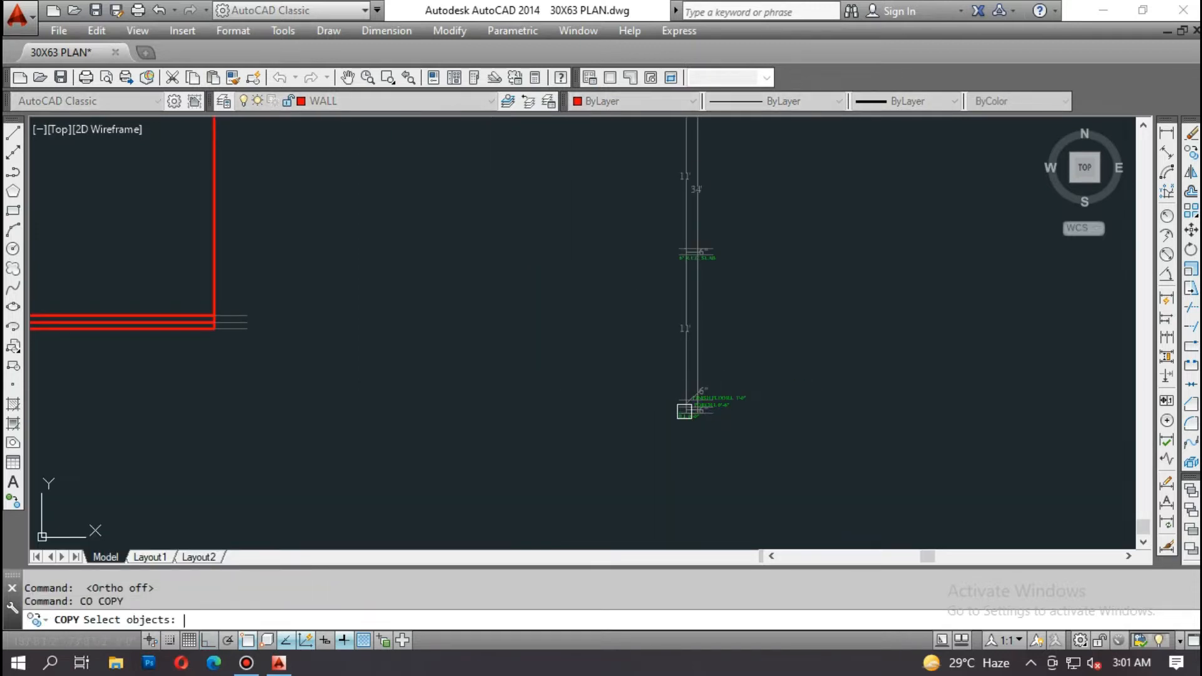
pyautogui.scroll(8, 721, 425)
pyautogui.click(590, 416)
pyautogui.press('Return')
pyautogui.click(596, 418)
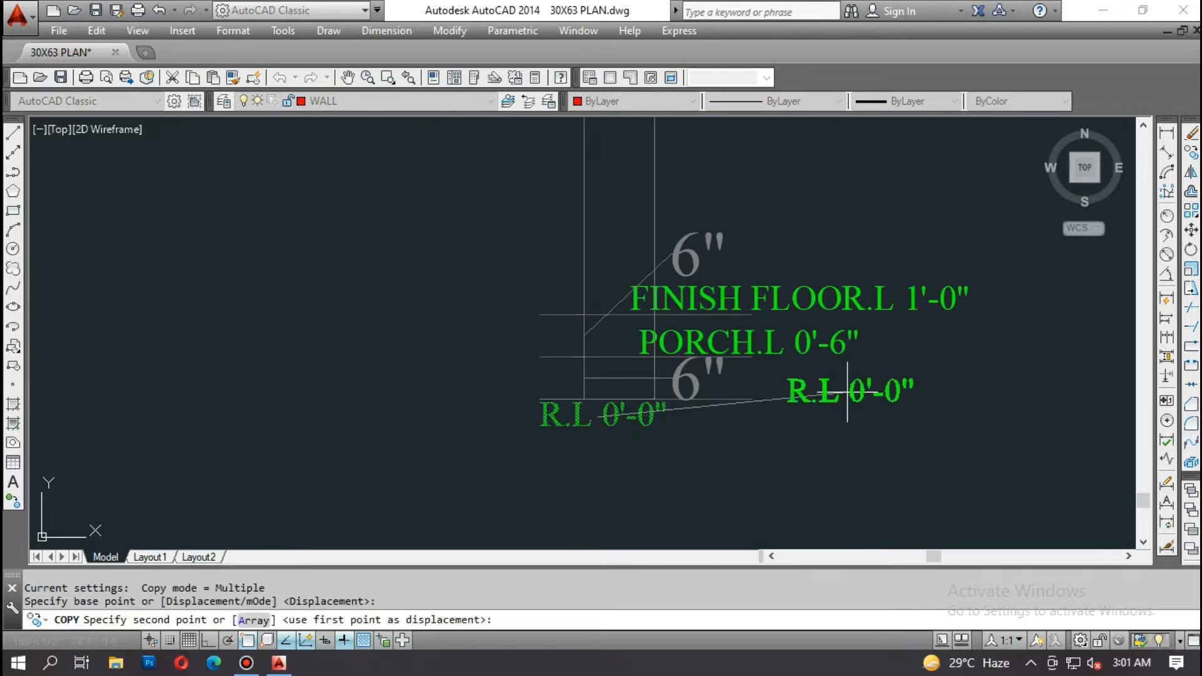
pyautogui.scroll(-10, 846, 394)
pyautogui.scroll(5, 487, 363)
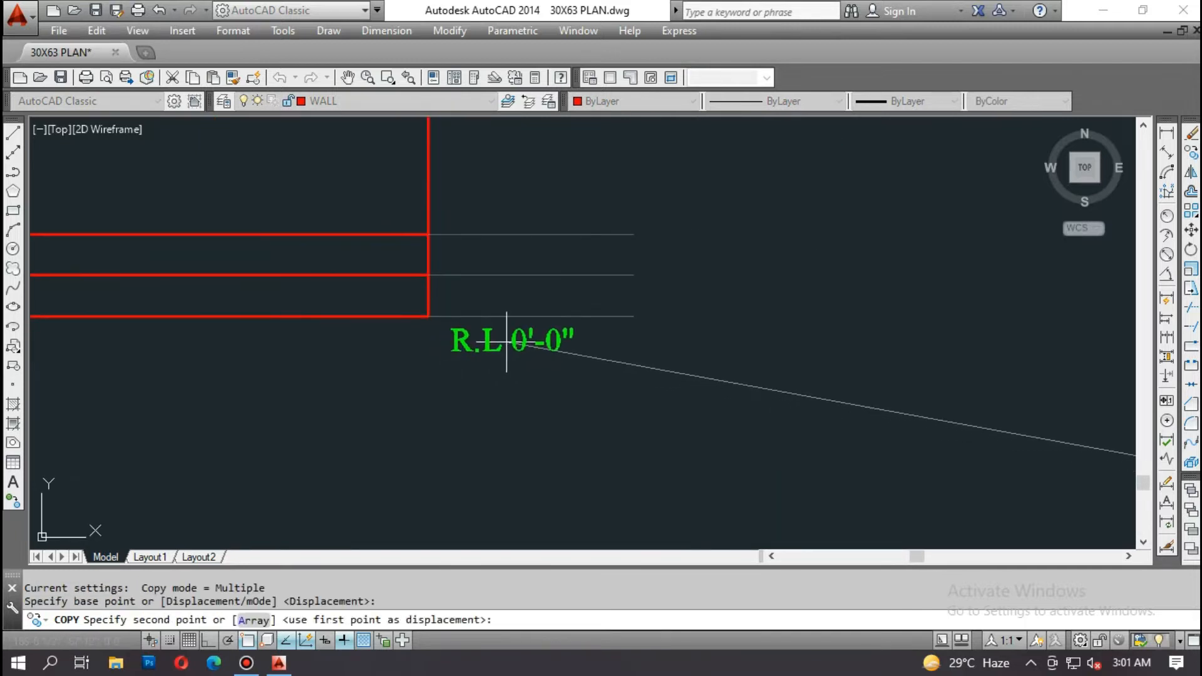
pyautogui.click(507, 338)
pyautogui.scroll(3, 524, 343)
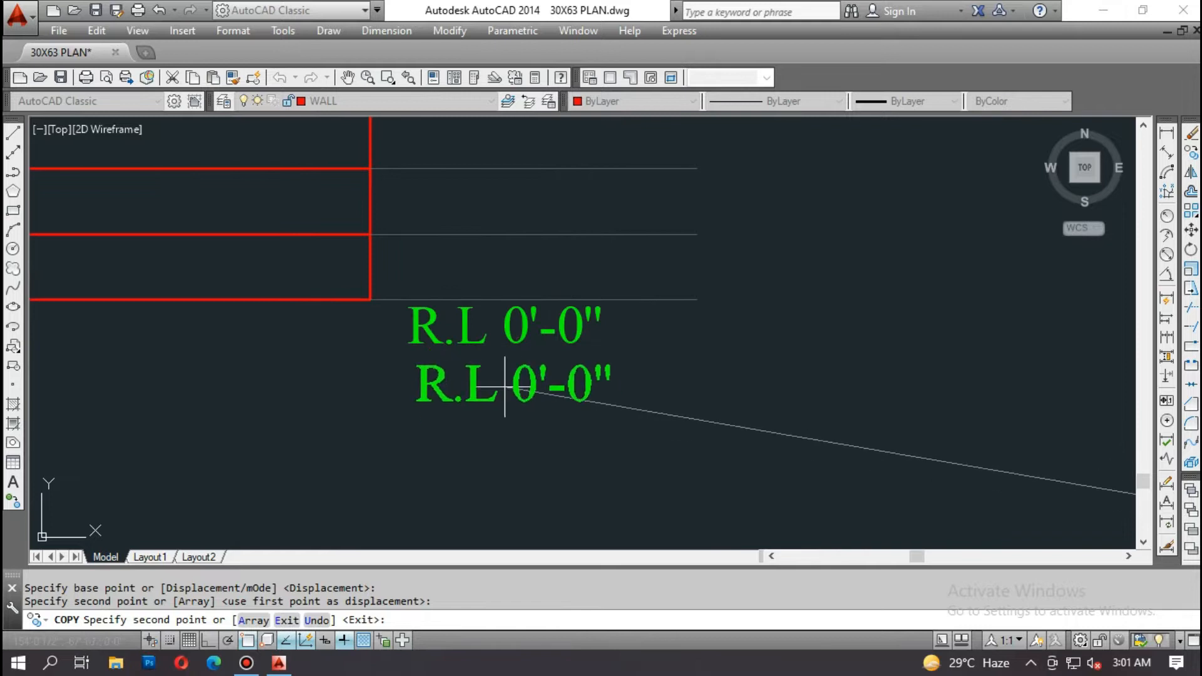
pyautogui.press('Return')
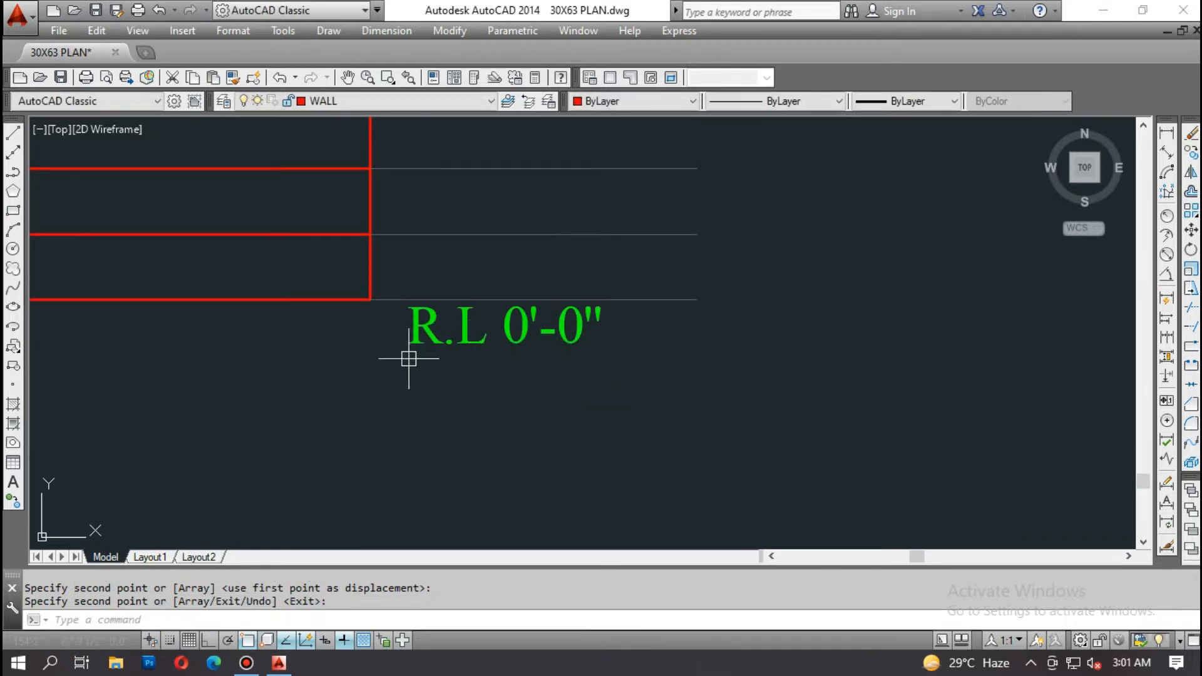
# Step: Copy the PORCH.L 0'-6" label from the level reference to just above the elevation's middle short outer line
pyautogui.scroll(-4, 439, 354)
pyautogui.scroll(-2, 358, 353)
pyautogui.moveTo(1070, 486); pyautogui.dragTo(464, 361, button='middle')
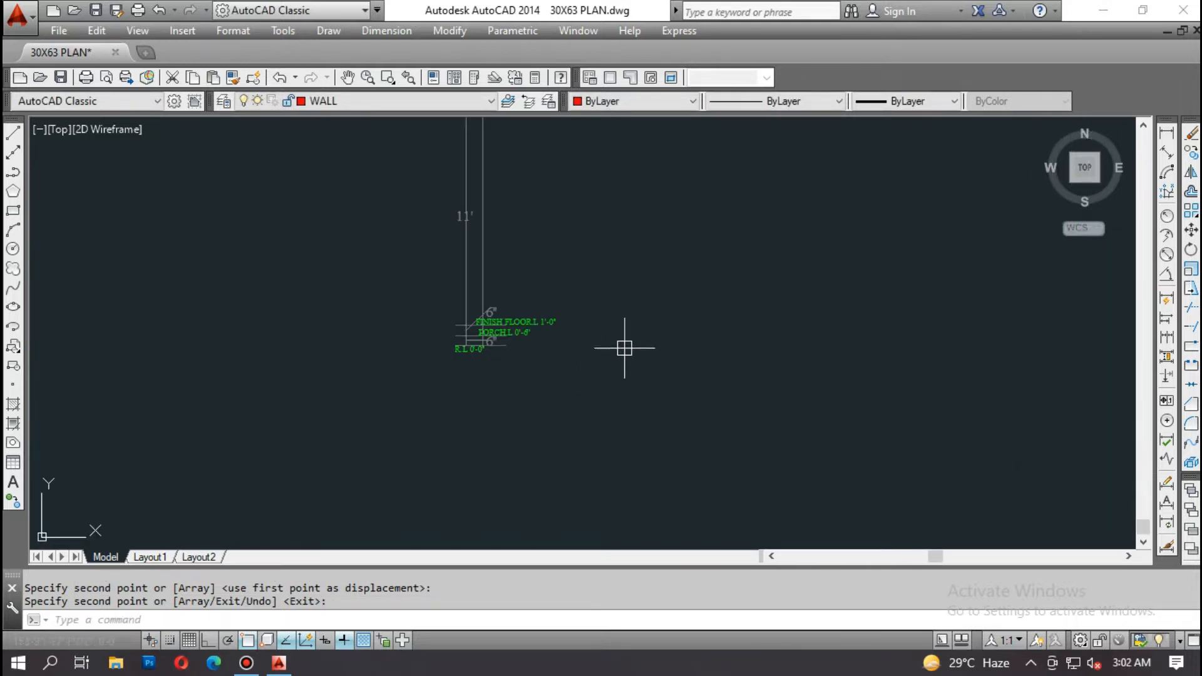
pyautogui.scroll(4, 595, 327)
pyautogui.press('Return')
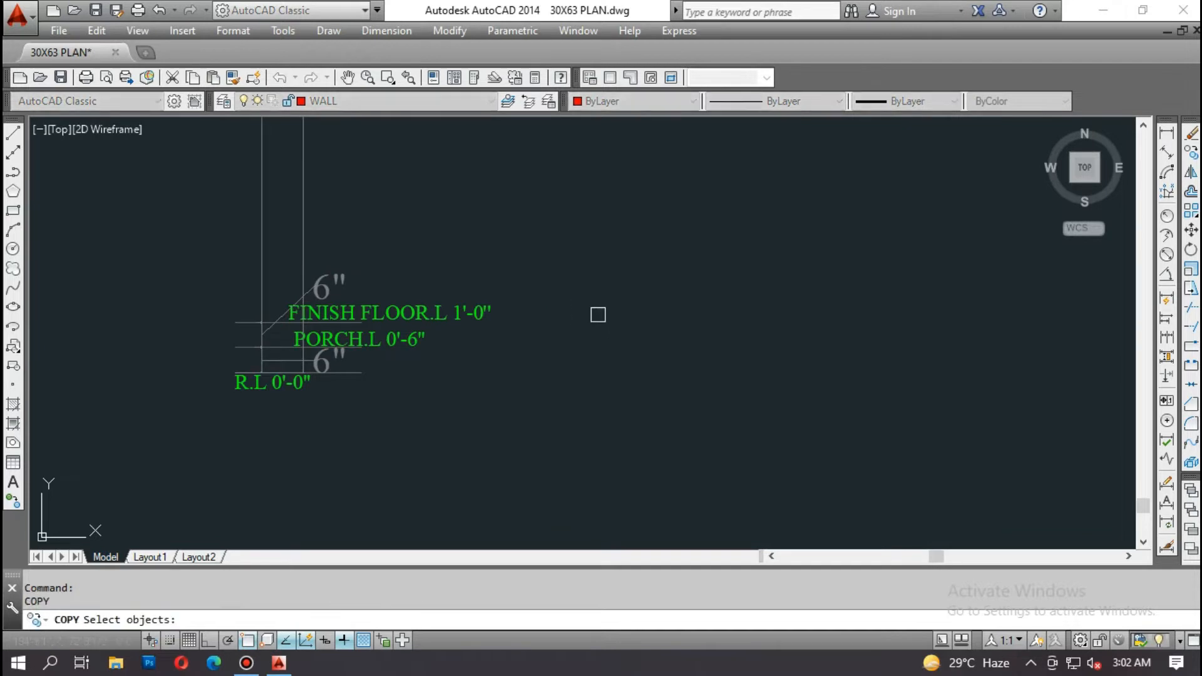
pyautogui.scroll(4, 290, 332)
pyautogui.click(575, 368)
pyautogui.press('Return')
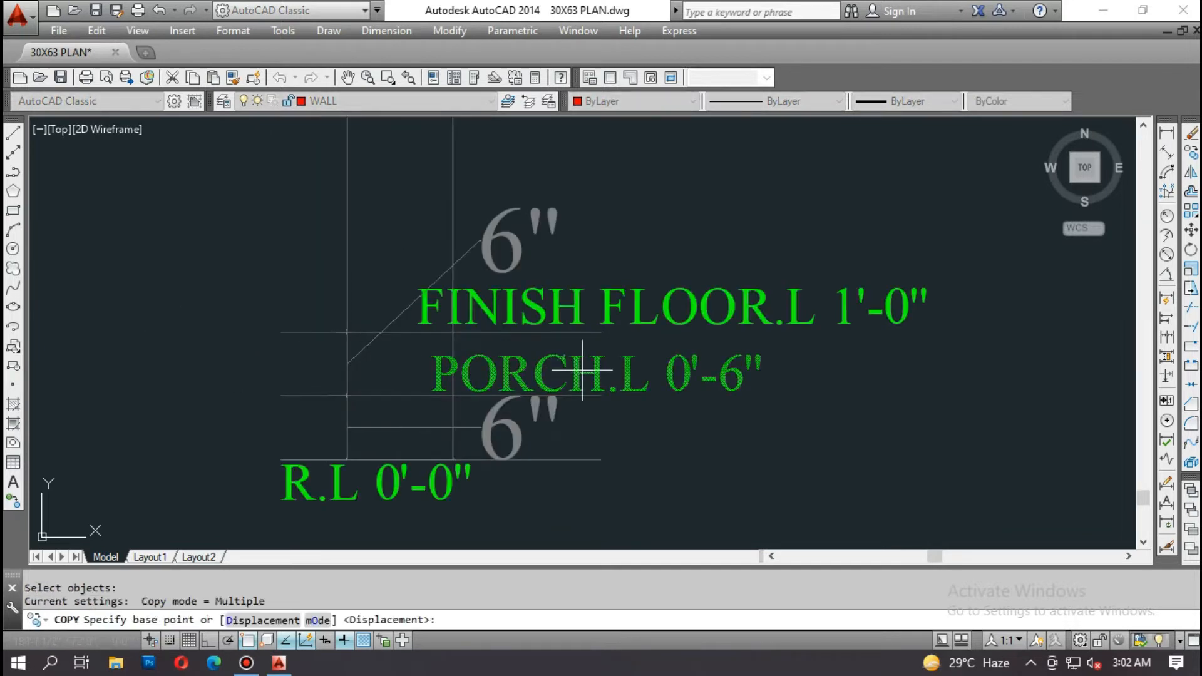
pyautogui.click(581, 370)
pyautogui.scroll(-4, 773, 388)
pyautogui.scroll(-3, 774, 388)
pyautogui.scroll(6, 323, 316)
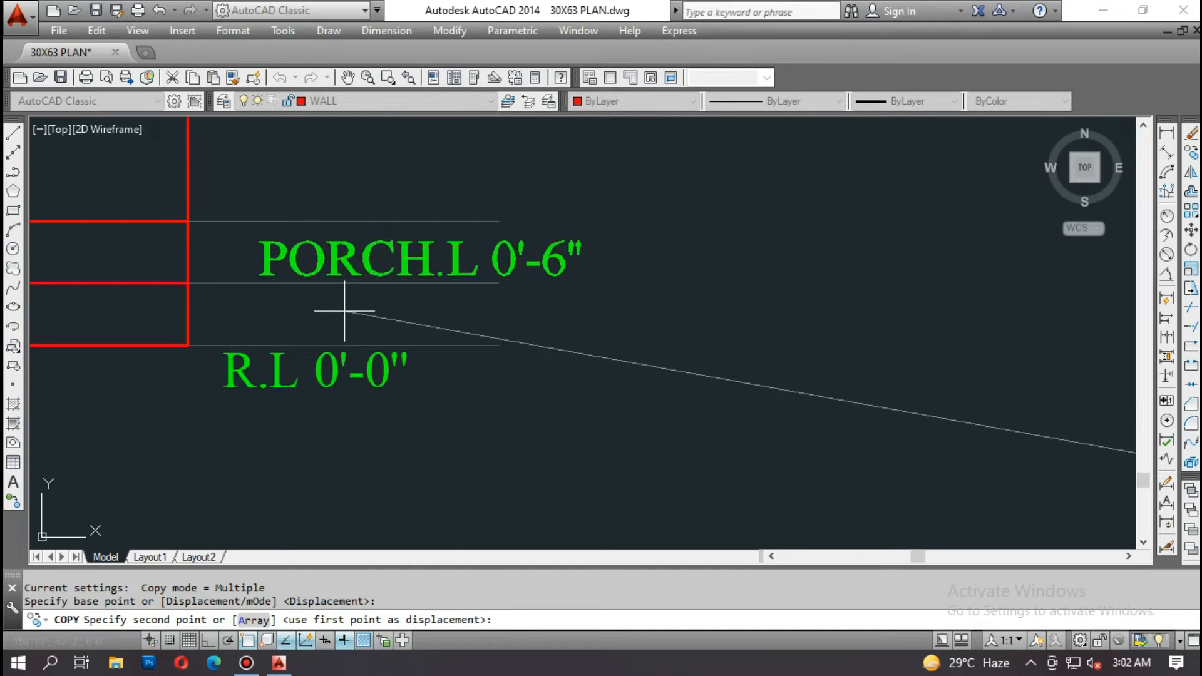
pyautogui.click(344, 310)
pyautogui.scroll(-2, 355, 327)
pyautogui.press('Escape')
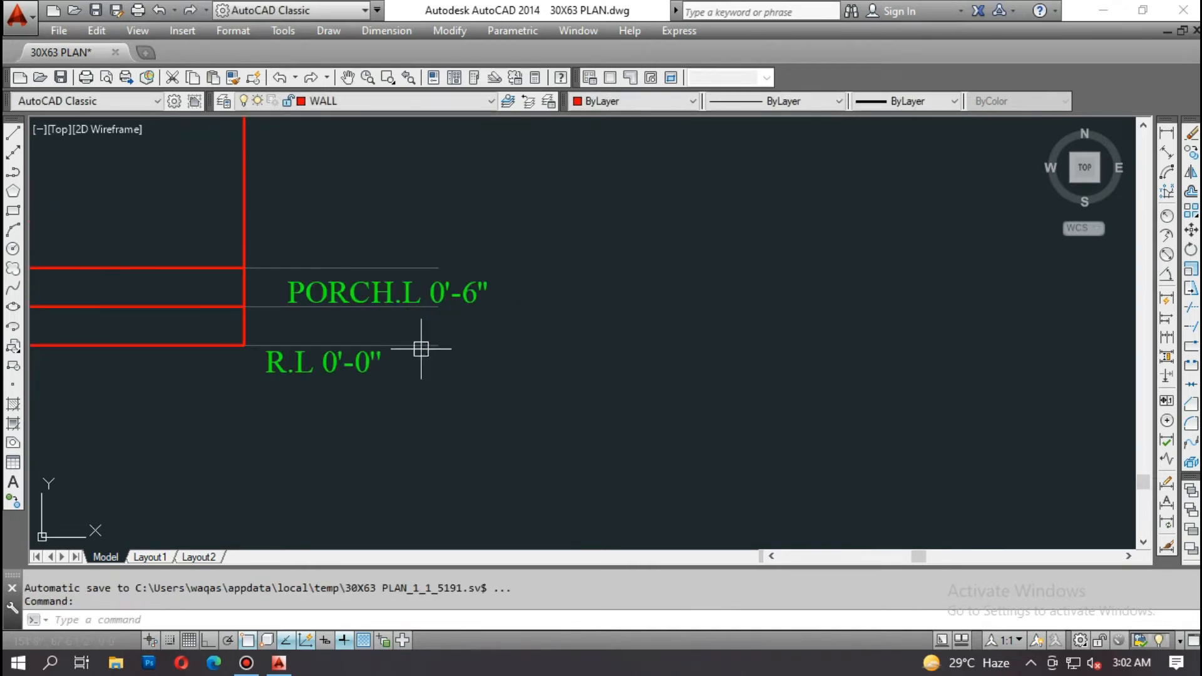
# Step: Copy the FINISH FLOOR.L 1'-0" label from the level reference to just above the elevation's uppermost short outer line
pyautogui.scroll(2, 348, 296)
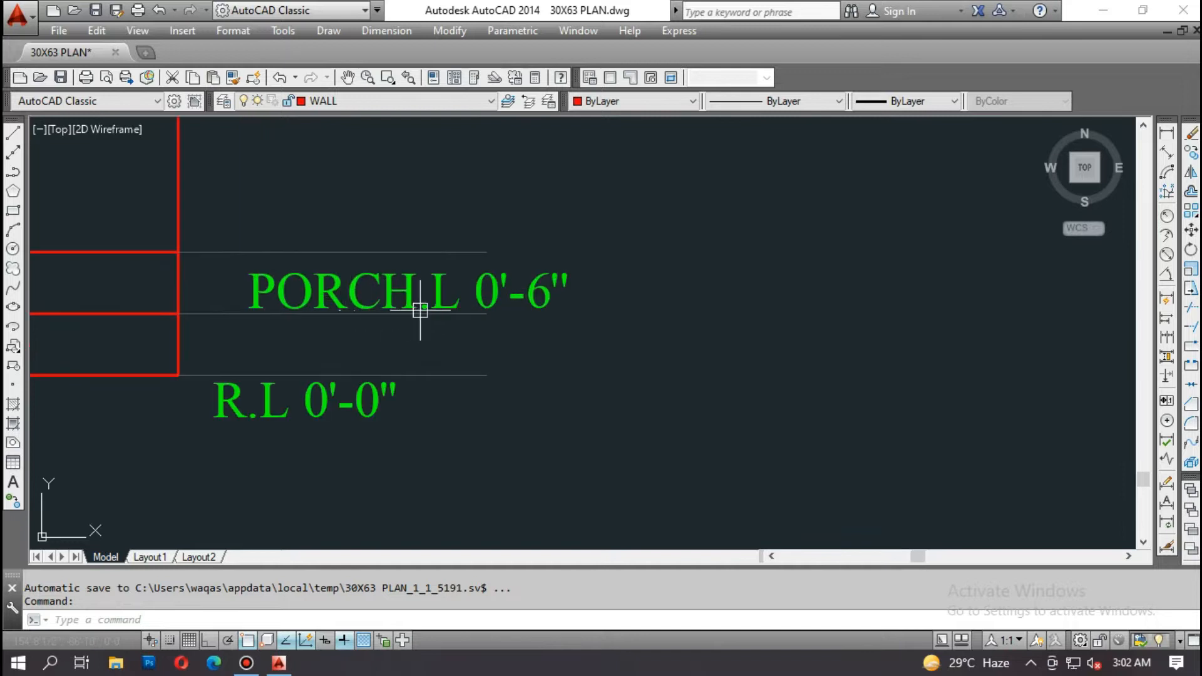
pyautogui.scroll(-10, 277, 300)
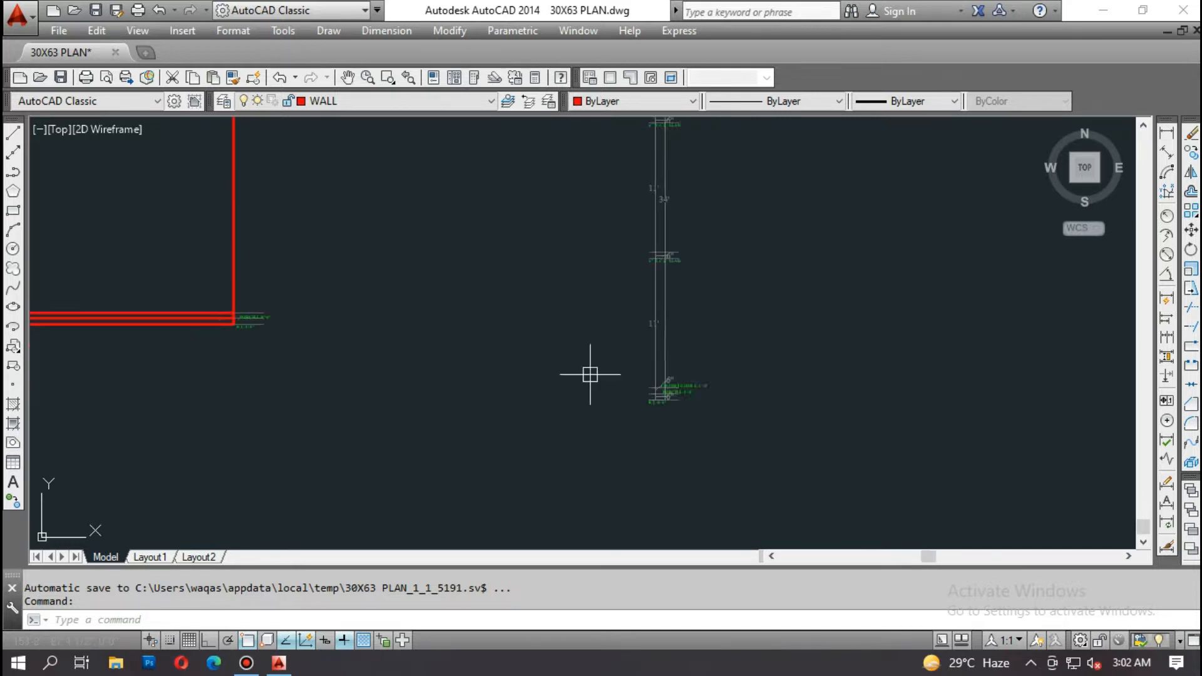
pyautogui.scroll(5, 647, 382)
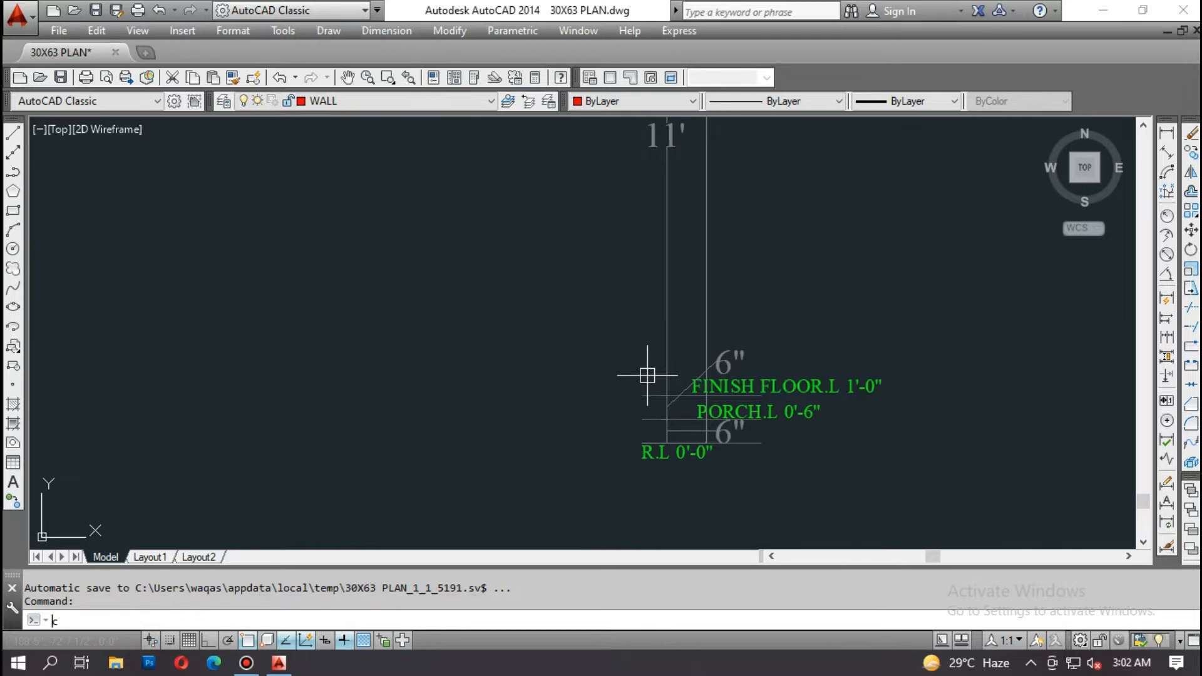
pyautogui.write('o')
pyautogui.press('Return')
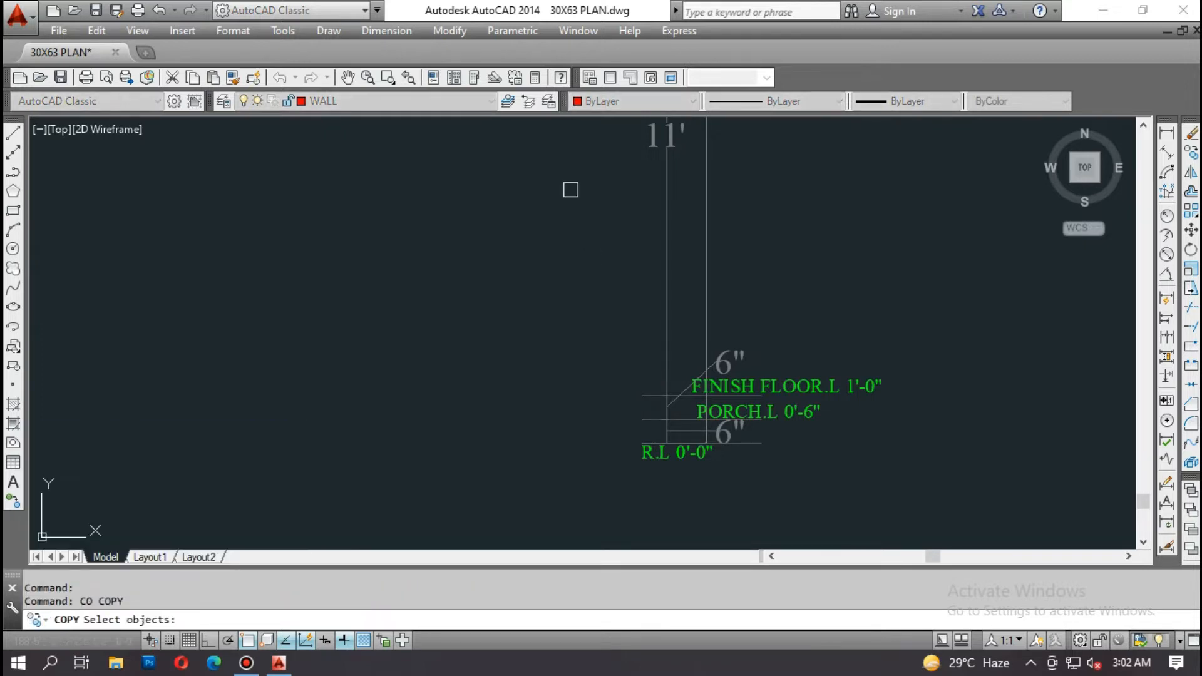
pyautogui.scroll(4, 794, 372)
pyautogui.click(792, 372)
pyautogui.press('Return')
pyautogui.click(797, 370)
pyautogui.scroll(-12, 952, 372)
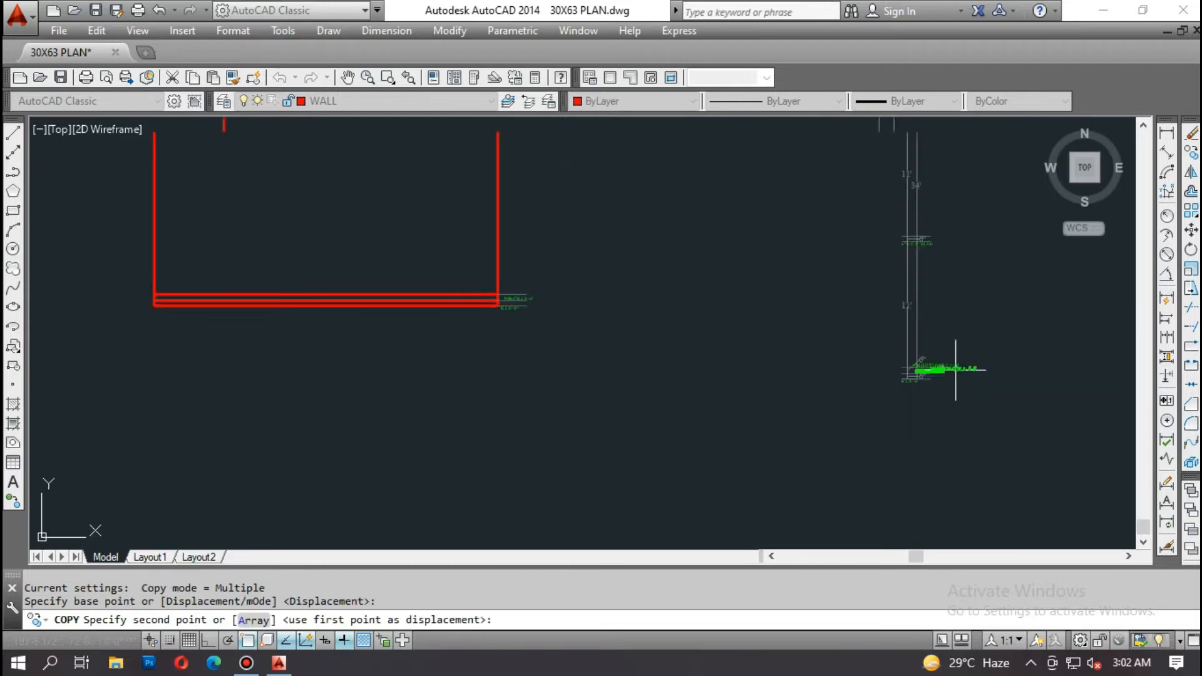
pyautogui.scroll(12, 685, 312)
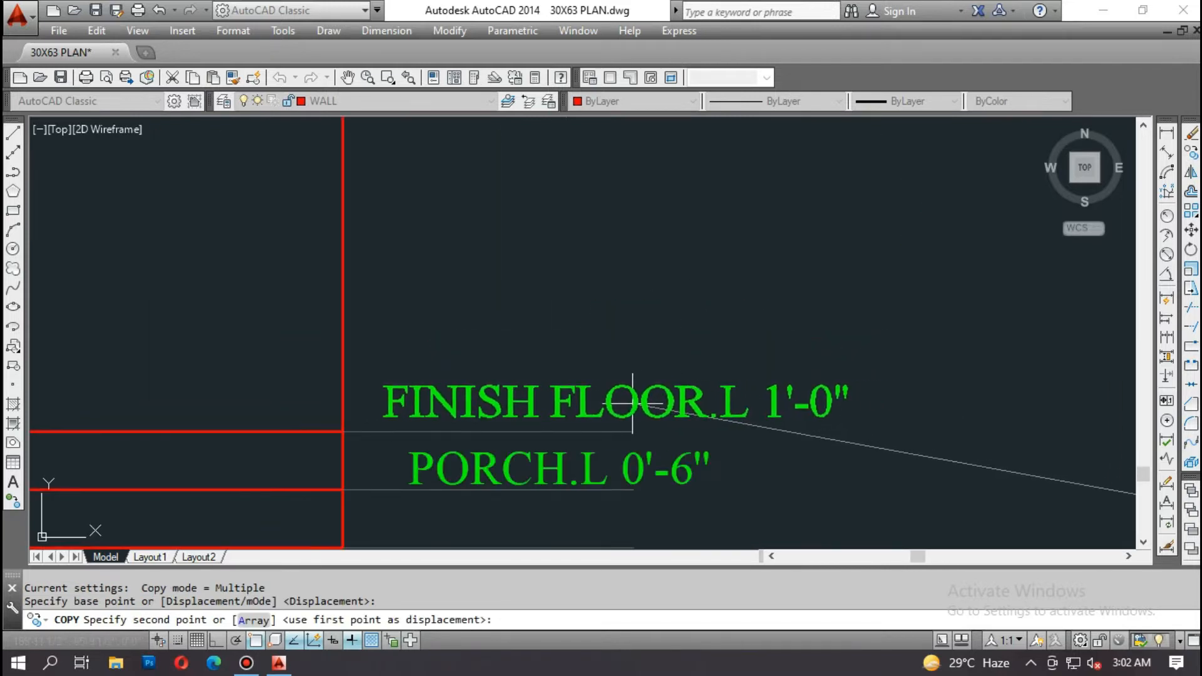
pyautogui.click(636, 406)
pyautogui.scroll(-4, 624, 395)
pyautogui.press('Escape')
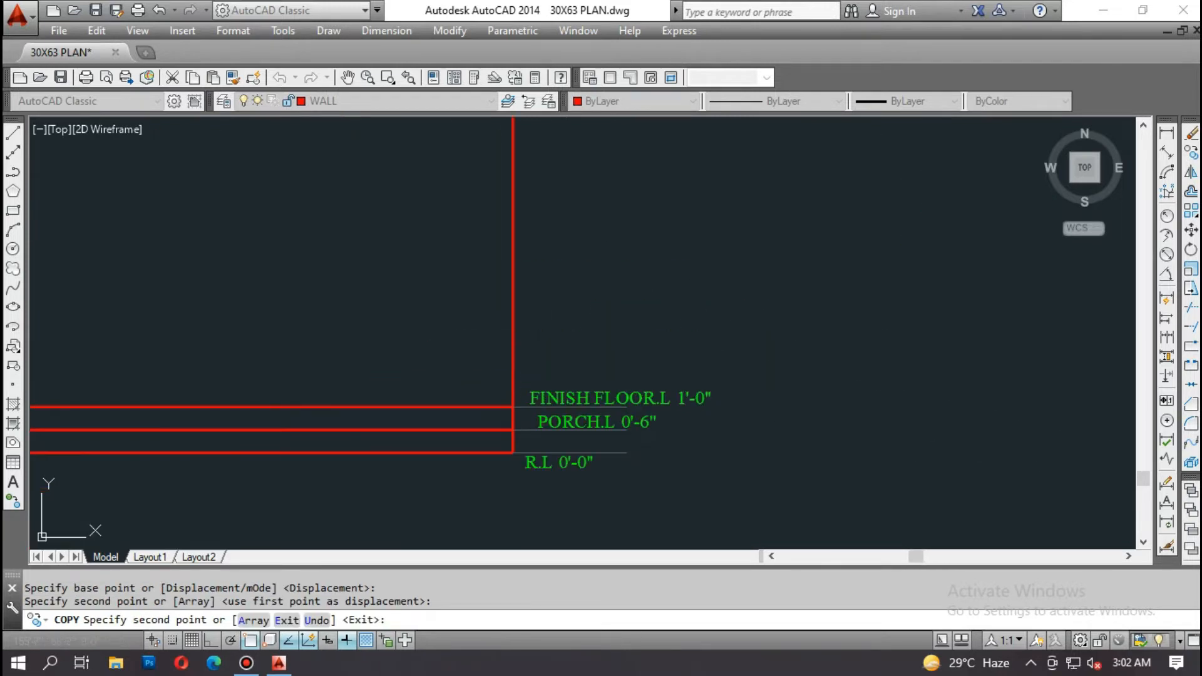
# Step: Offset the short outer line at finish floor level upward by 11'
pyautogui.scroll(-2, 504, 300)
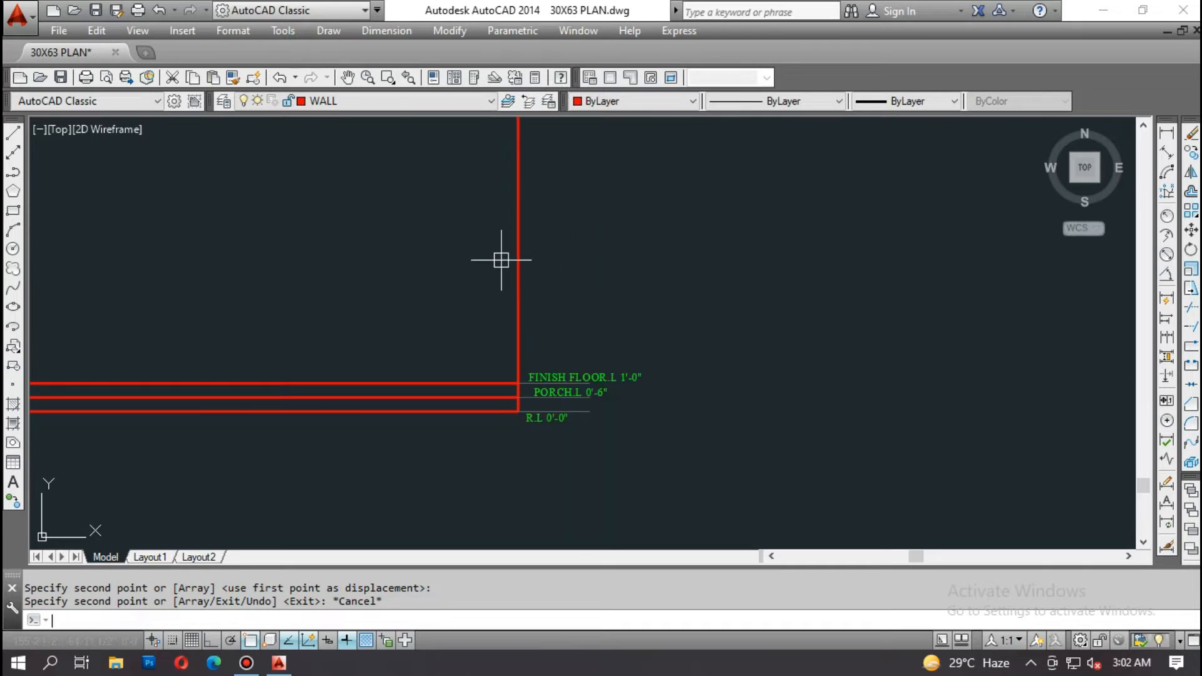
pyautogui.write('o')
pyautogui.press('Return')
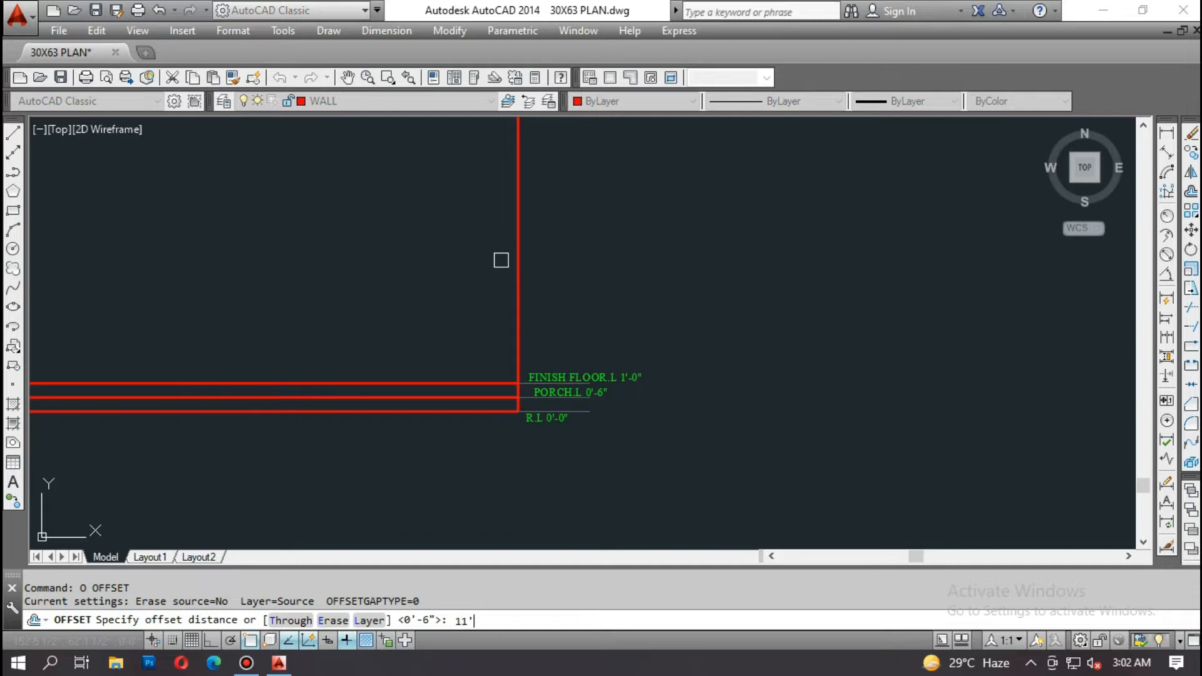
pyautogui.press('Return')
pyautogui.scroll(3, 519, 377)
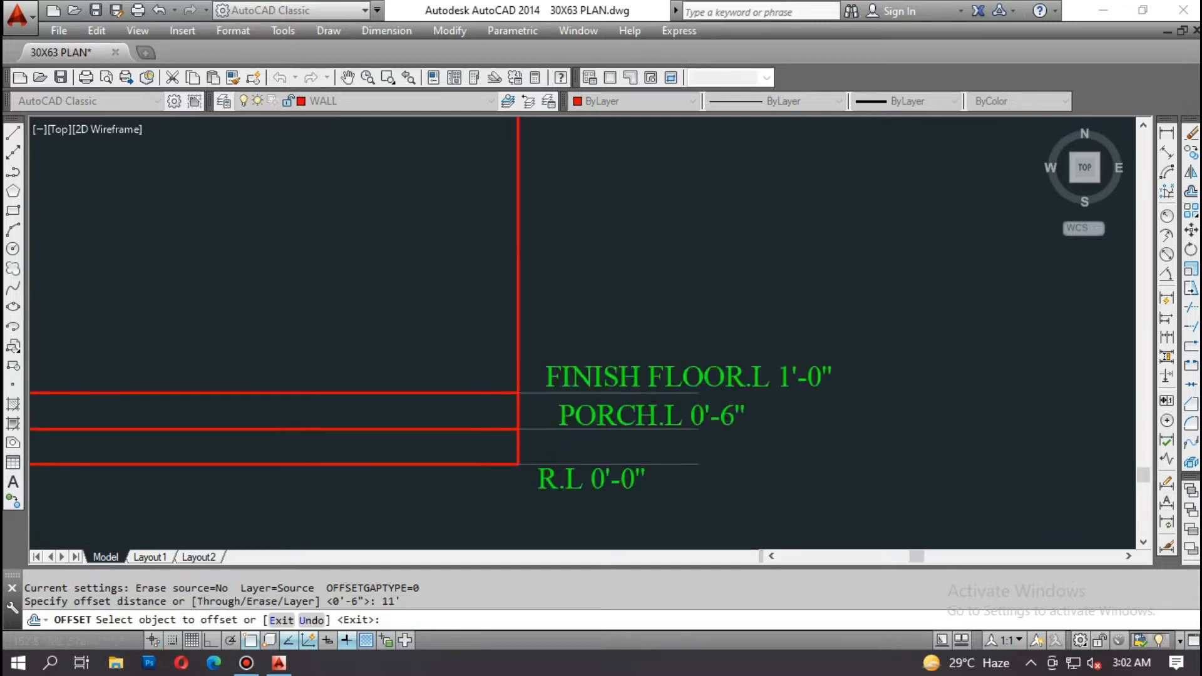
pyautogui.click(515, 404)
pyautogui.scroll(-3, 555, 425)
pyautogui.click(576, 302)
pyautogui.moveTo(591, 258); pyautogui.dragTo(588, 402, button='middle')
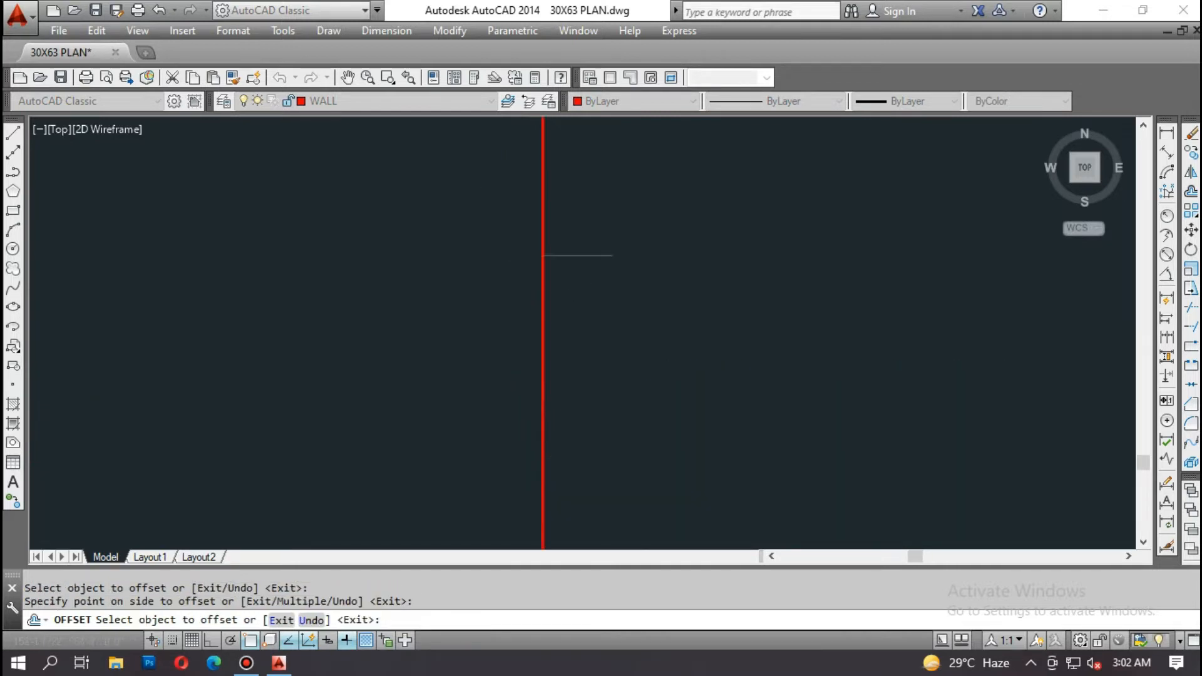
pyautogui.scroll(-2, 581, 264)
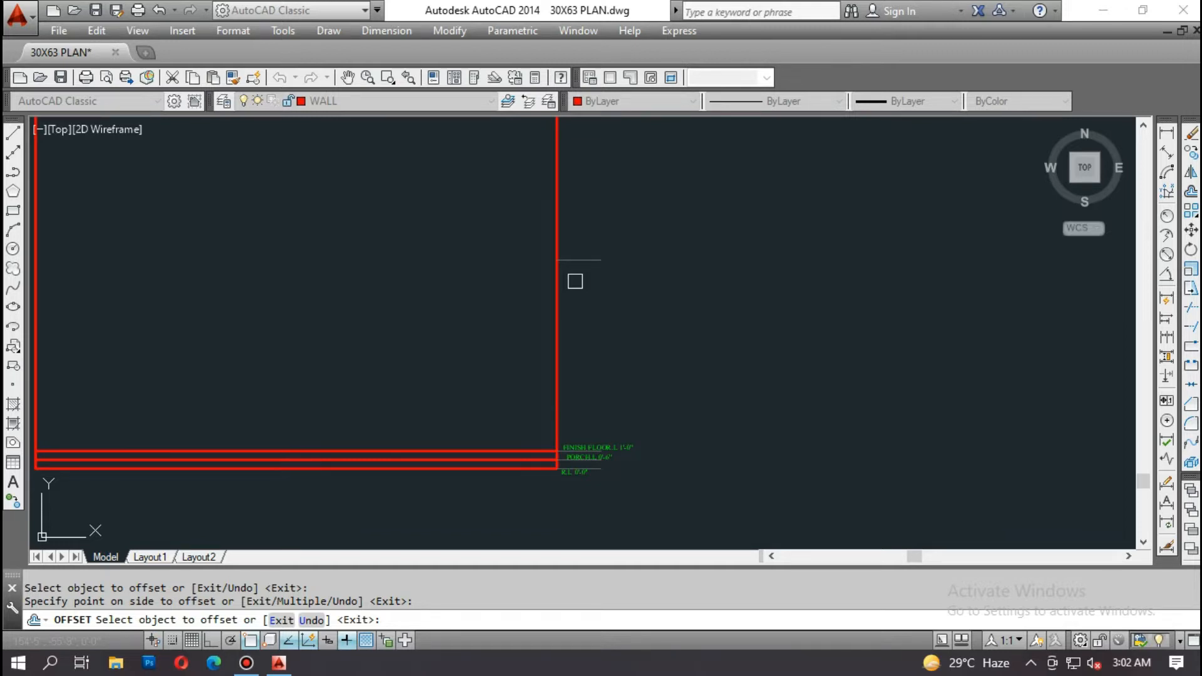
pyautogui.press('Escape')
# Step: Offset the short line 11' above finish floor level upward by 6 inches
pyautogui.write('b')
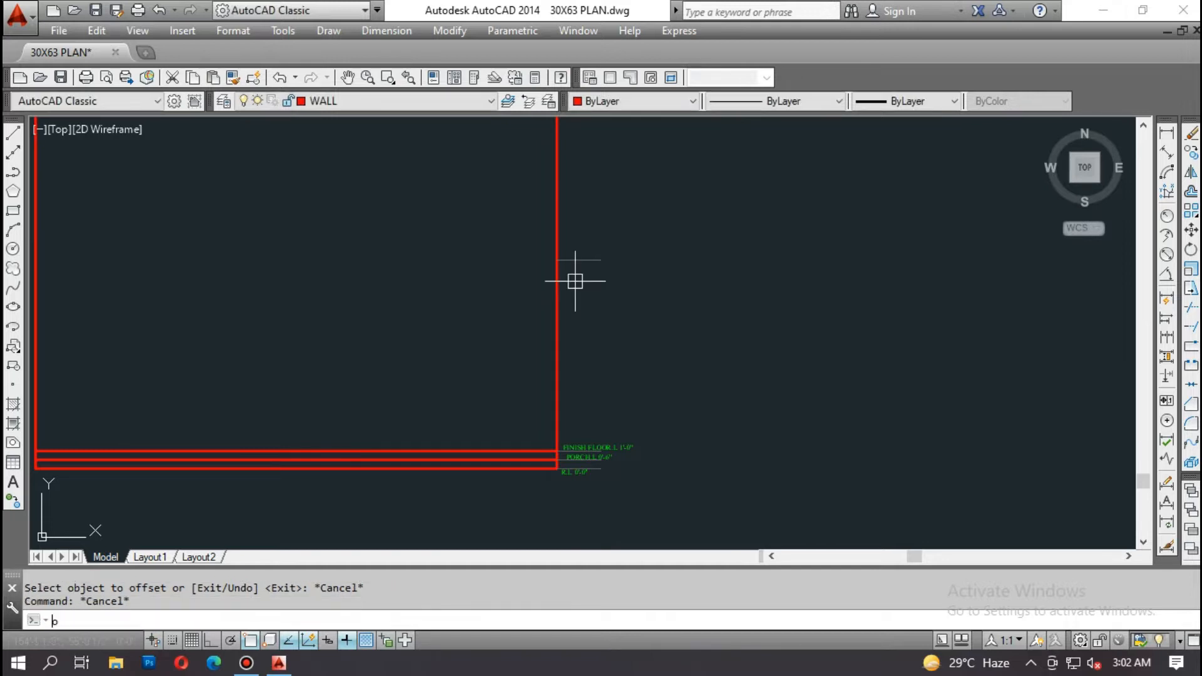
pyautogui.press('Return')
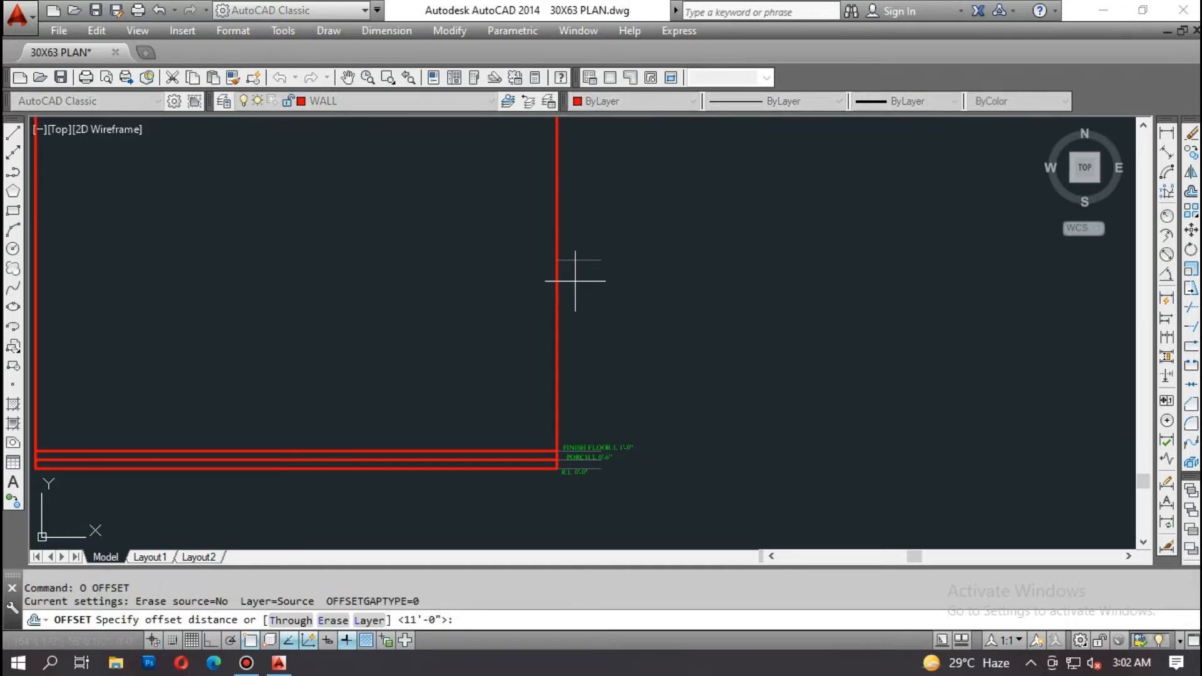
pyautogui.write('6')
pyautogui.press('Return')
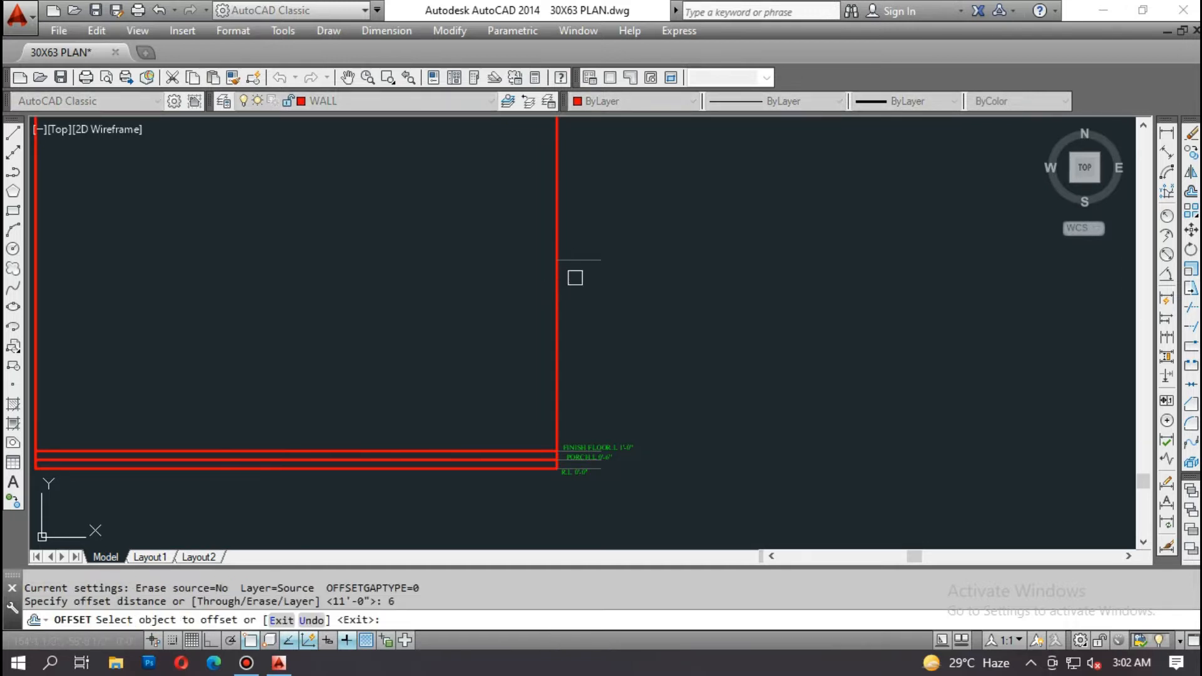
pyautogui.scroll(3, 575, 278)
pyautogui.click(580, 249)
pyautogui.click(585, 225)
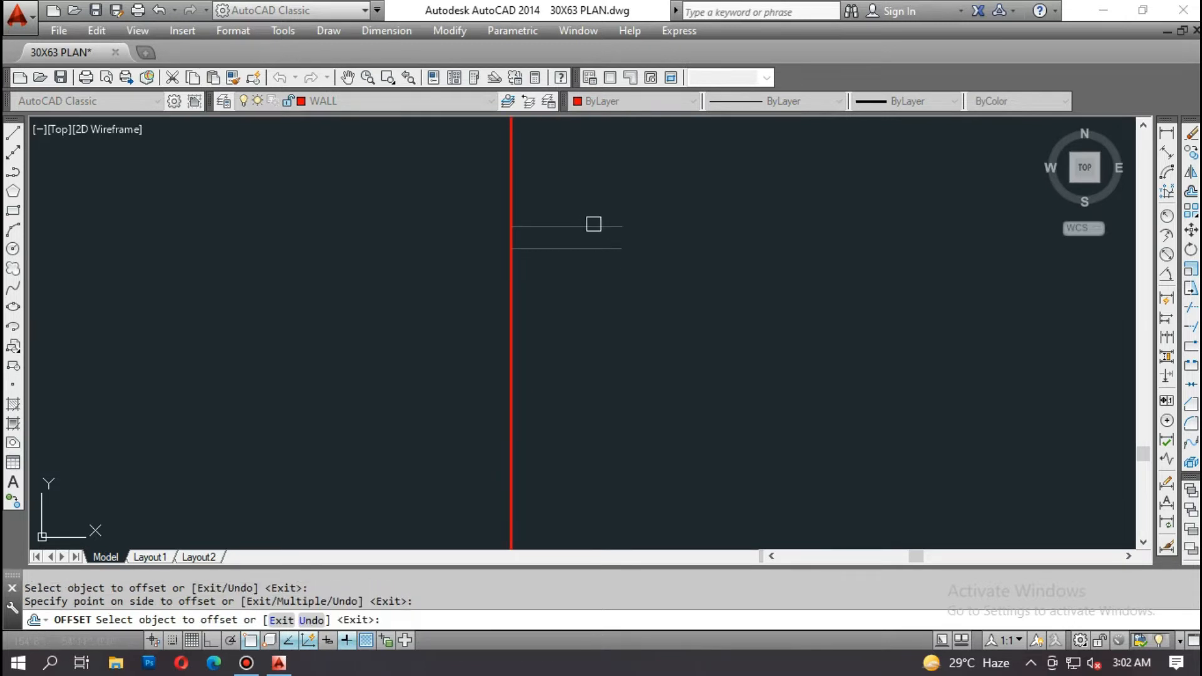
pyautogui.scroll(-3, 594, 224)
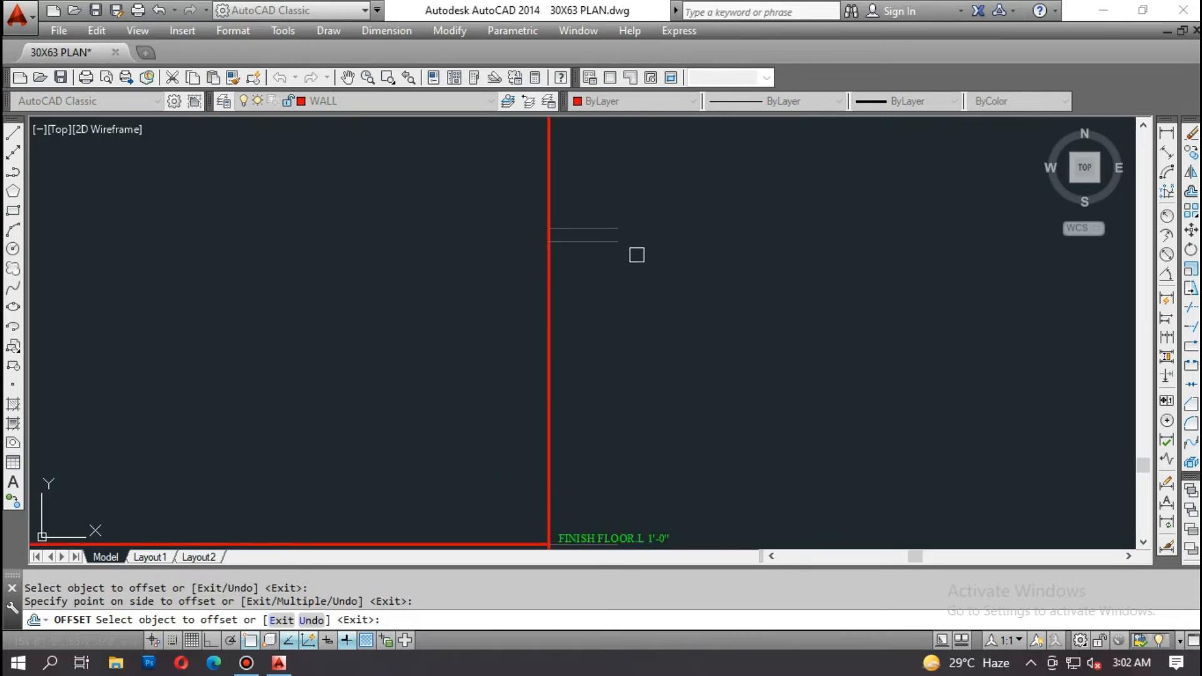
# Step: Copy the 6" R.C.C. SLAB label from the level reference to just below the elevation's first pair of short slab lines
pyautogui.press('Escape')
pyautogui.write('co')
pyautogui.press('Return')
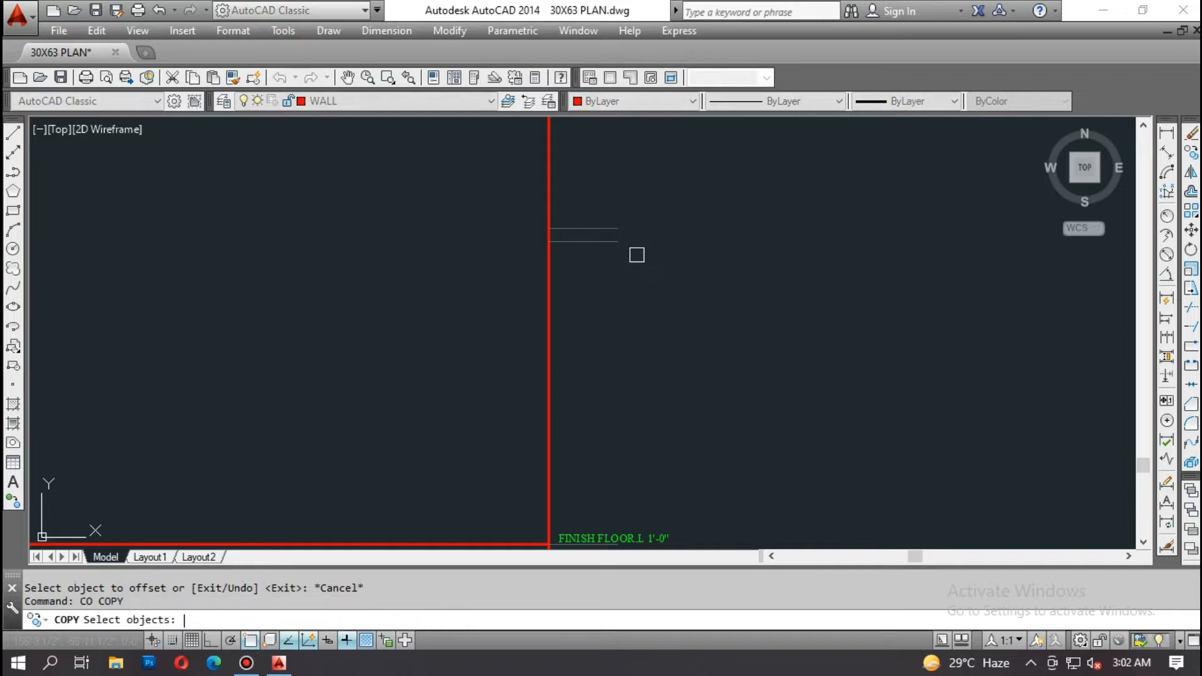
pyautogui.scroll(-5, 510, 320)
pyautogui.scroll(6, 627, 326)
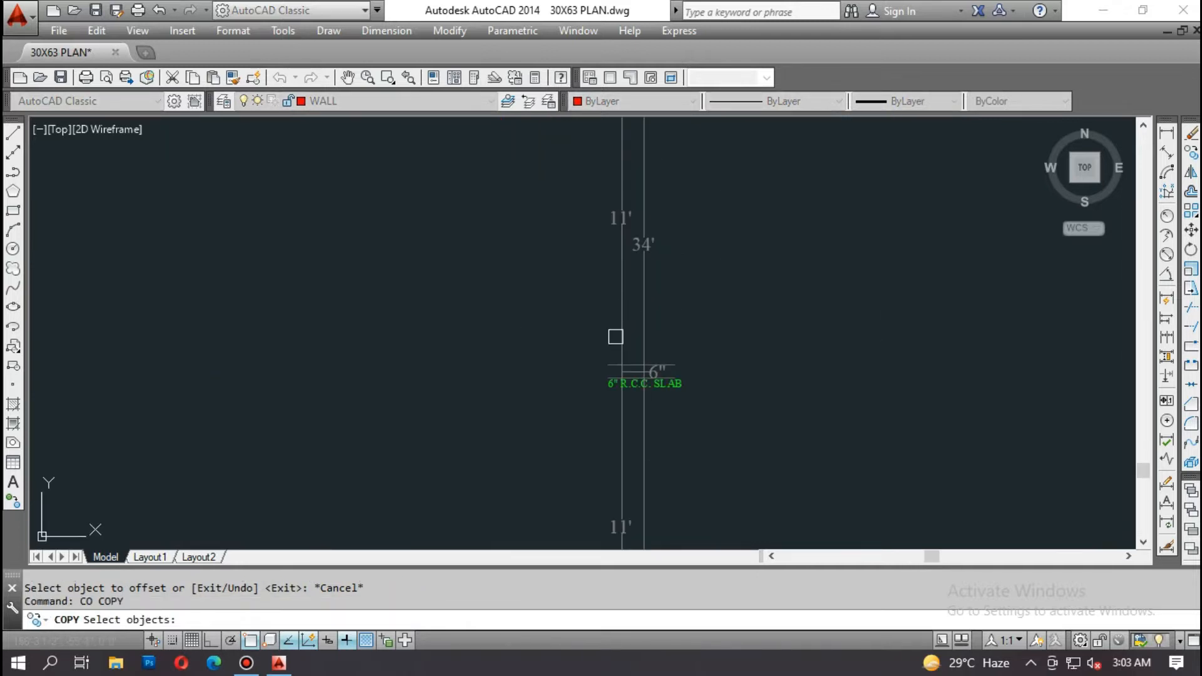
pyautogui.click(633, 387)
pyautogui.press('Return')
pyautogui.click(639, 388)
pyautogui.scroll(-6, 720, 396)
pyautogui.scroll(6, 607, 376)
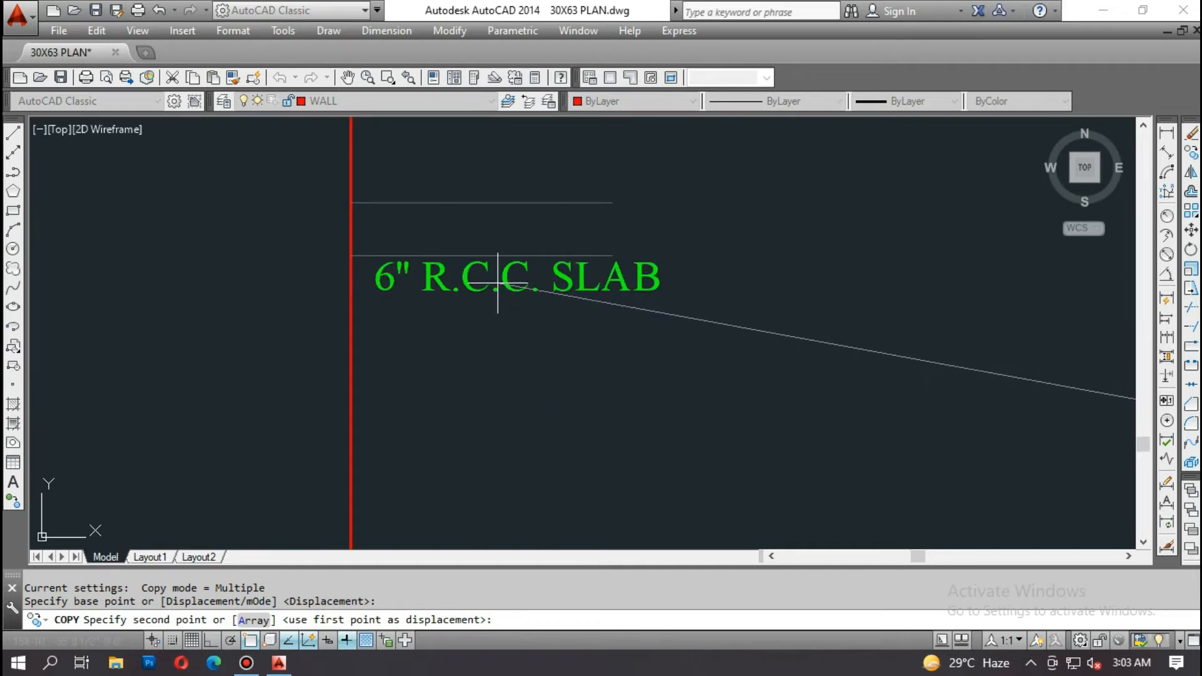
pyautogui.click(498, 283)
pyautogui.scroll(-3, 519, 297)
pyautogui.press('Escape')
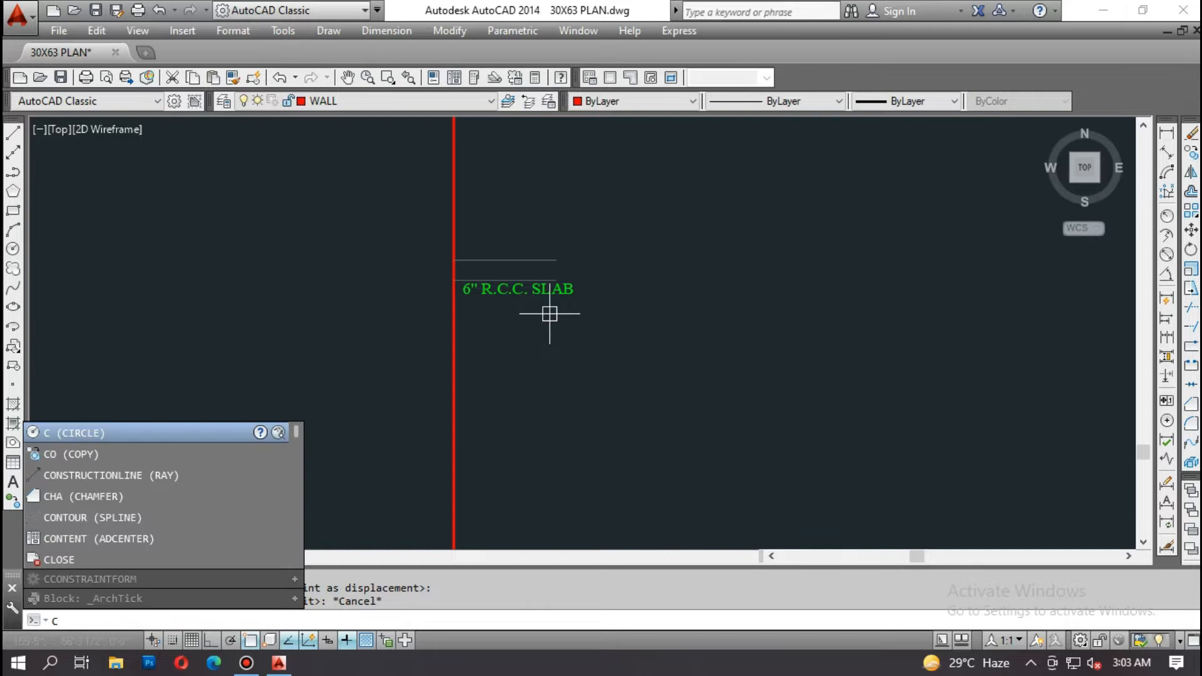
# Step: Offset the upper short line of the elevation's first slab upward by 11'
pyautogui.press('BackSpace')
pyautogui.write('o')
pyautogui.press('Return')
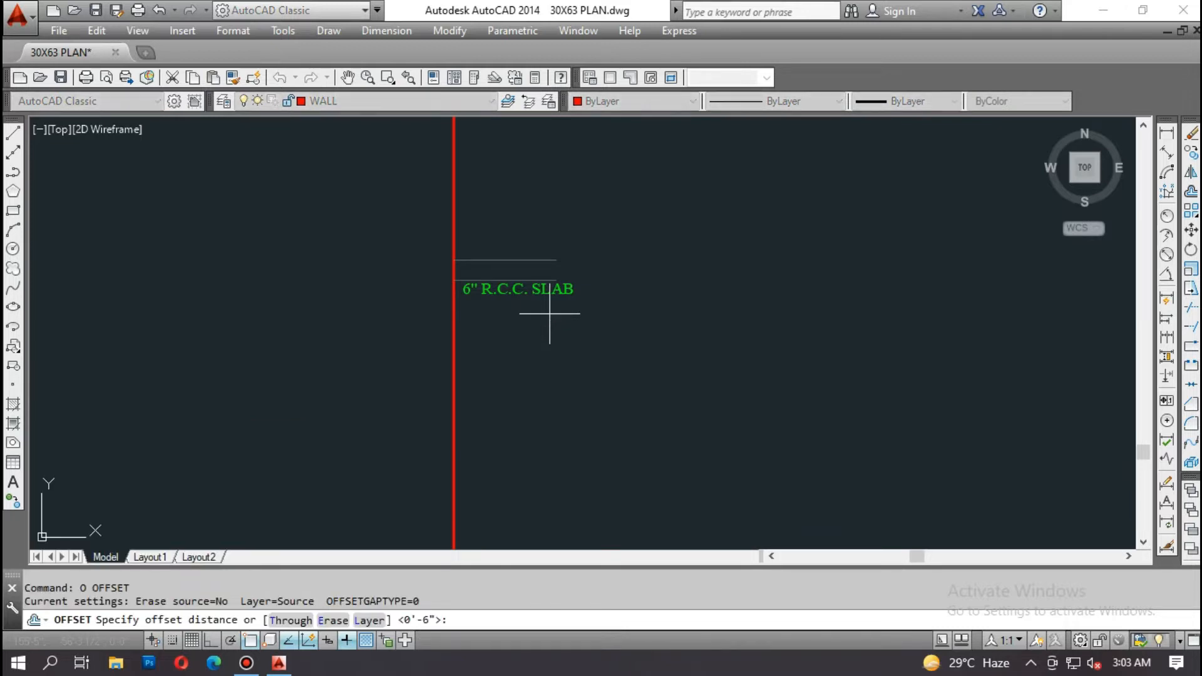
pyautogui.press('Return')
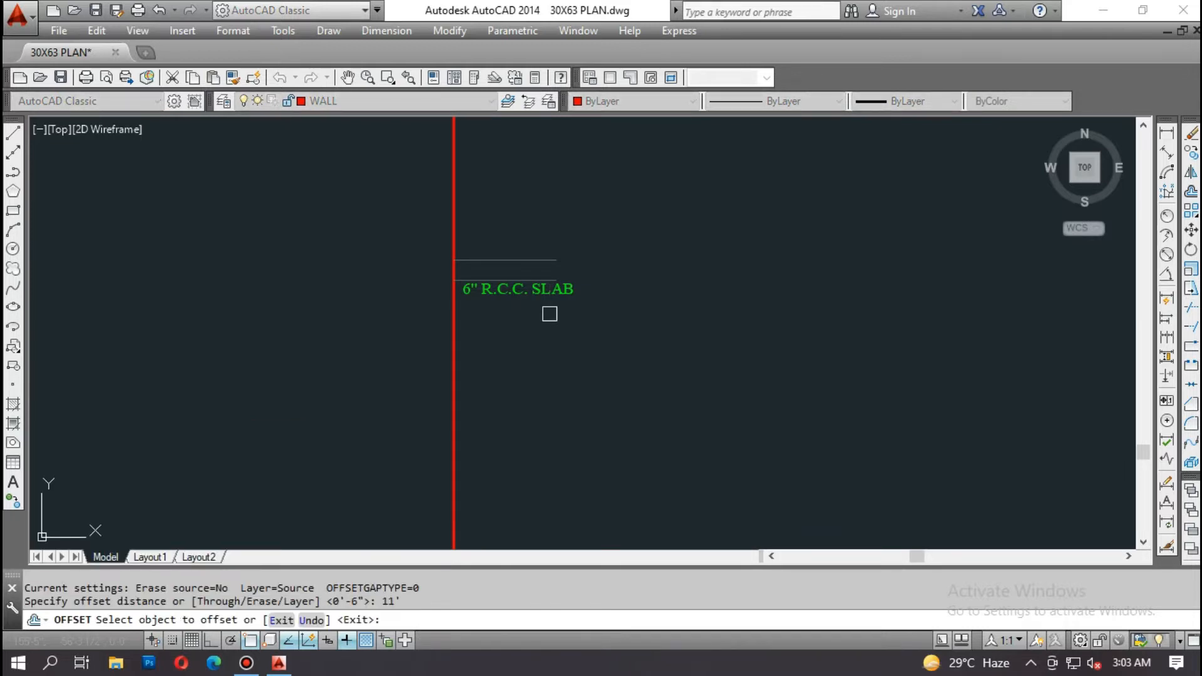
pyautogui.moveTo(429, 264); pyautogui.dragTo(424, 380, button='middle')
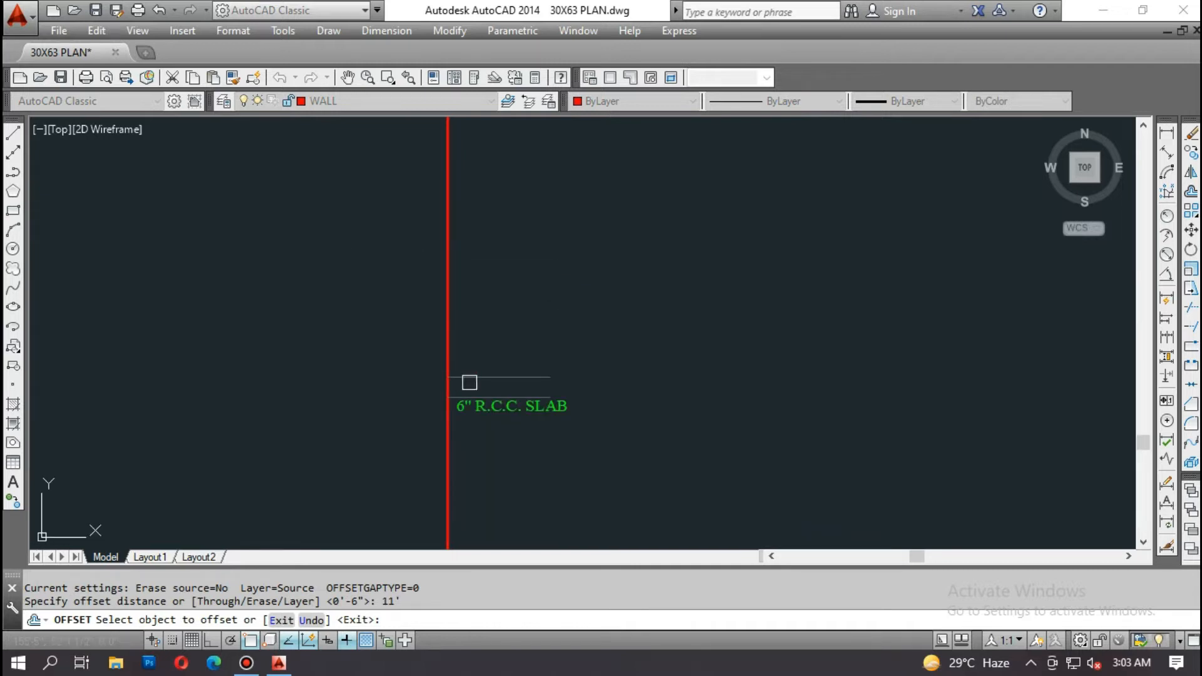
pyautogui.click(471, 380)
pyautogui.moveTo(493, 266); pyautogui.dragTo(480, 371, button='middle')
pyautogui.scroll(-2, 482, 349)
pyautogui.click(491, 339)
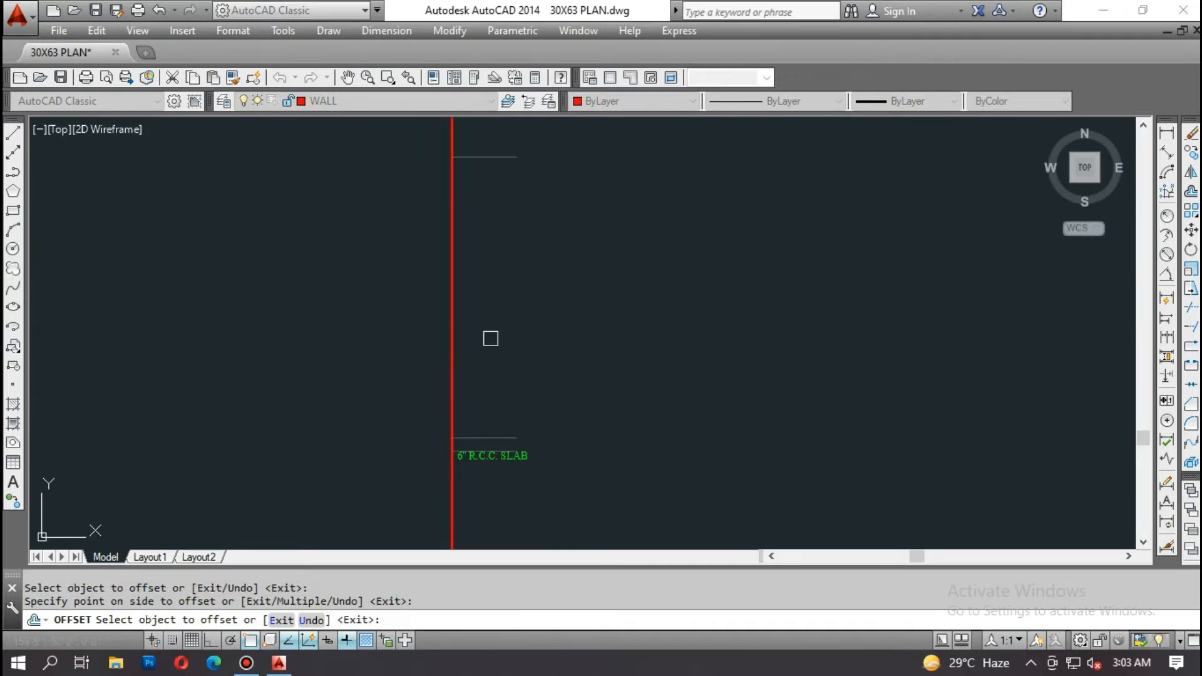
pyautogui.moveTo(498, 270); pyautogui.dragTo(494, 304, button='middle')
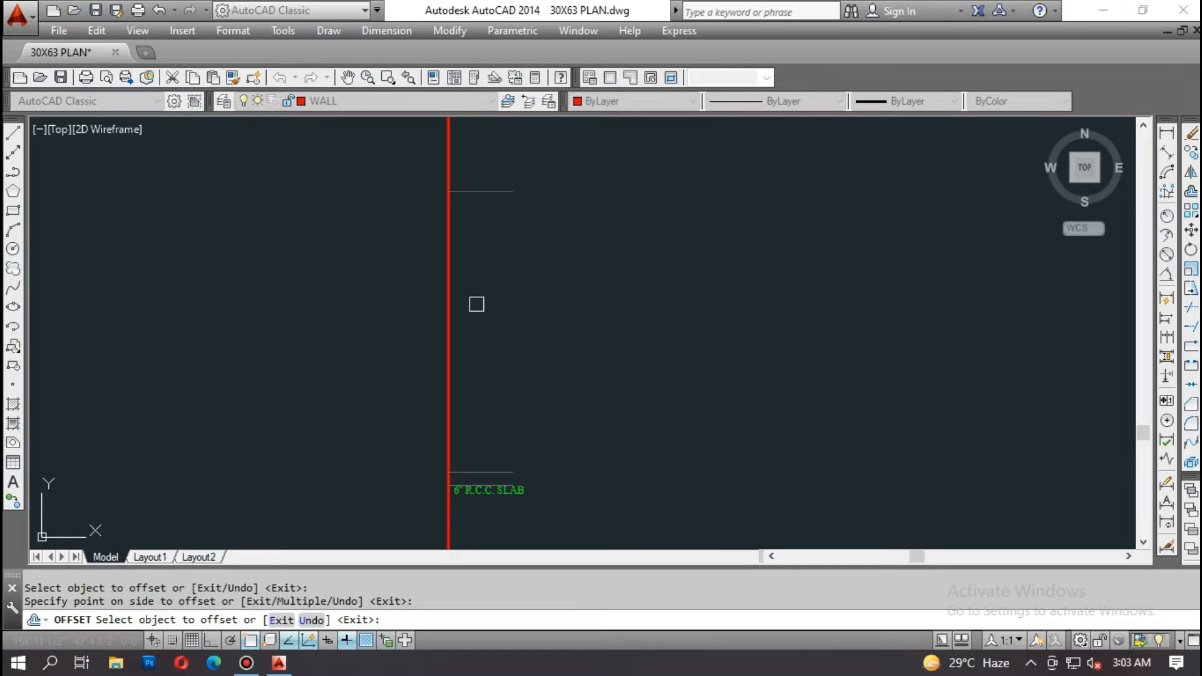
# Step: Offset the short line 11' above the first slab upward by 6 inches
pyautogui.press('Return')
pyautogui.press('Return')
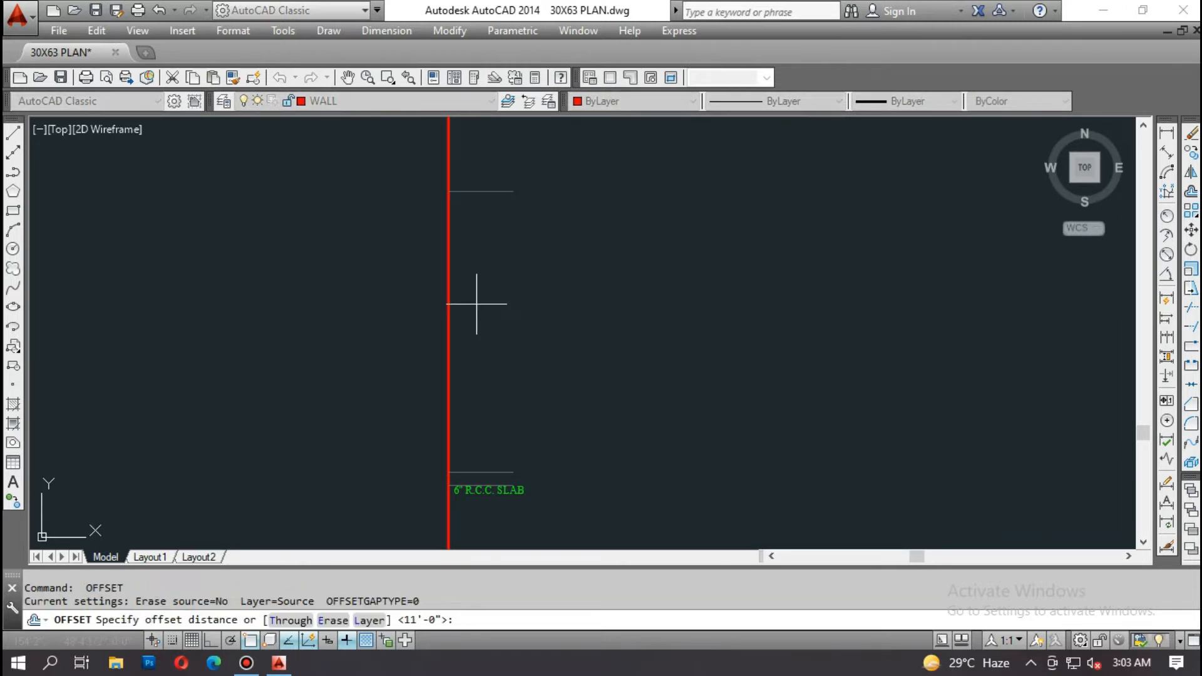
pyautogui.press('Return')
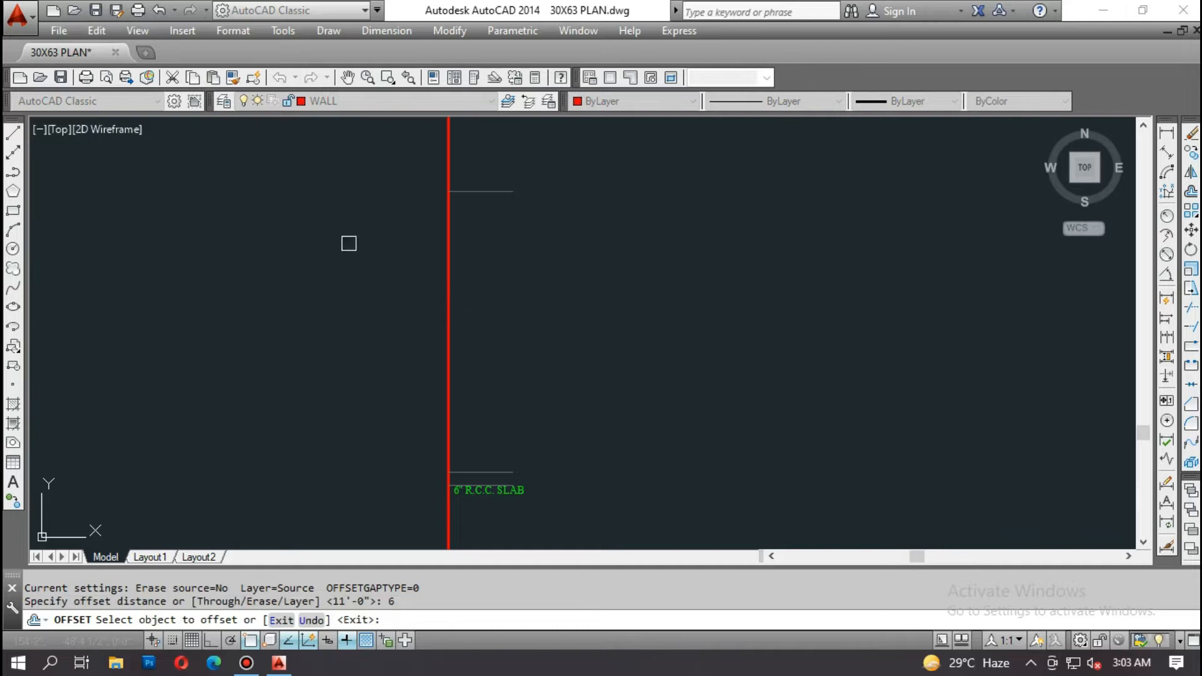
pyautogui.click(468, 188)
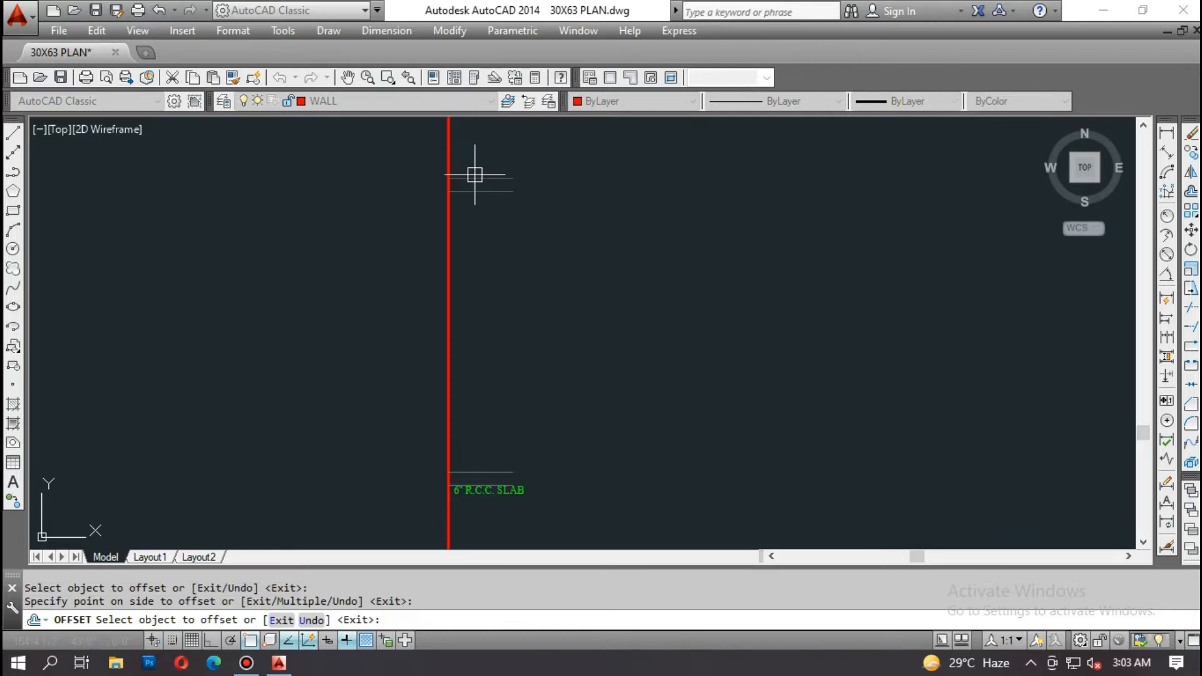
pyautogui.press('Escape')
# Step: Copy the 6" R.C.C. SLAB label from the first slab to just below the elevation's second pair of short slab lines
pyautogui.write('co')
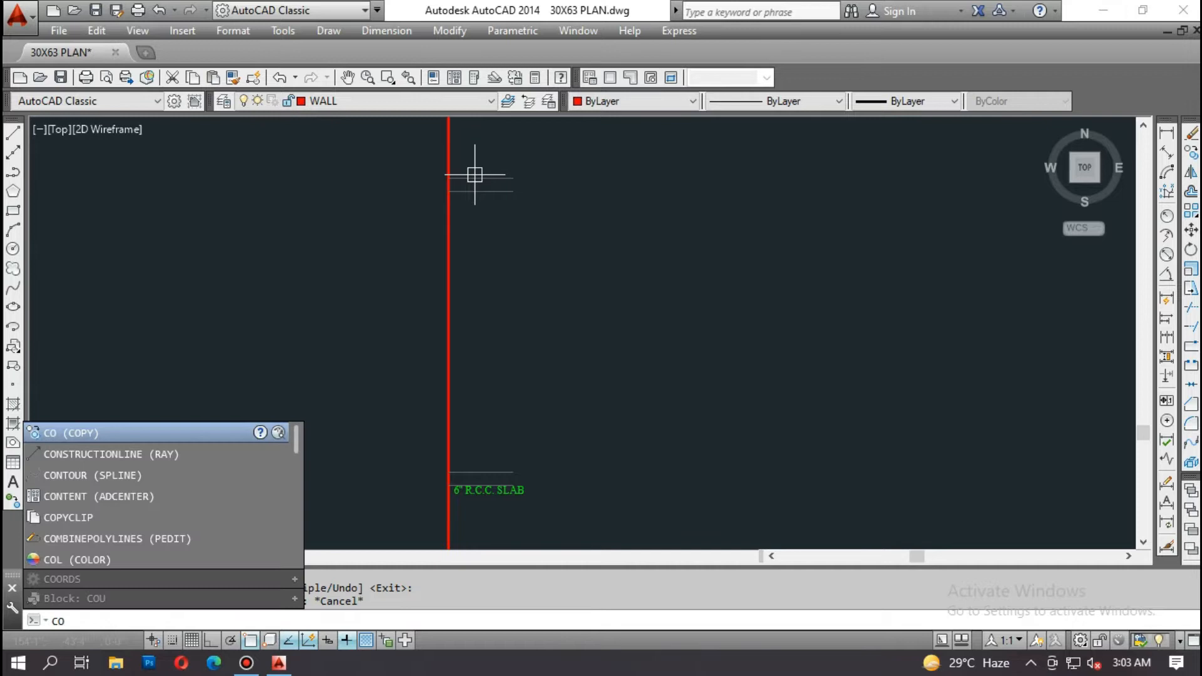
pyautogui.press('Return')
pyautogui.scroll(4, 480, 525)
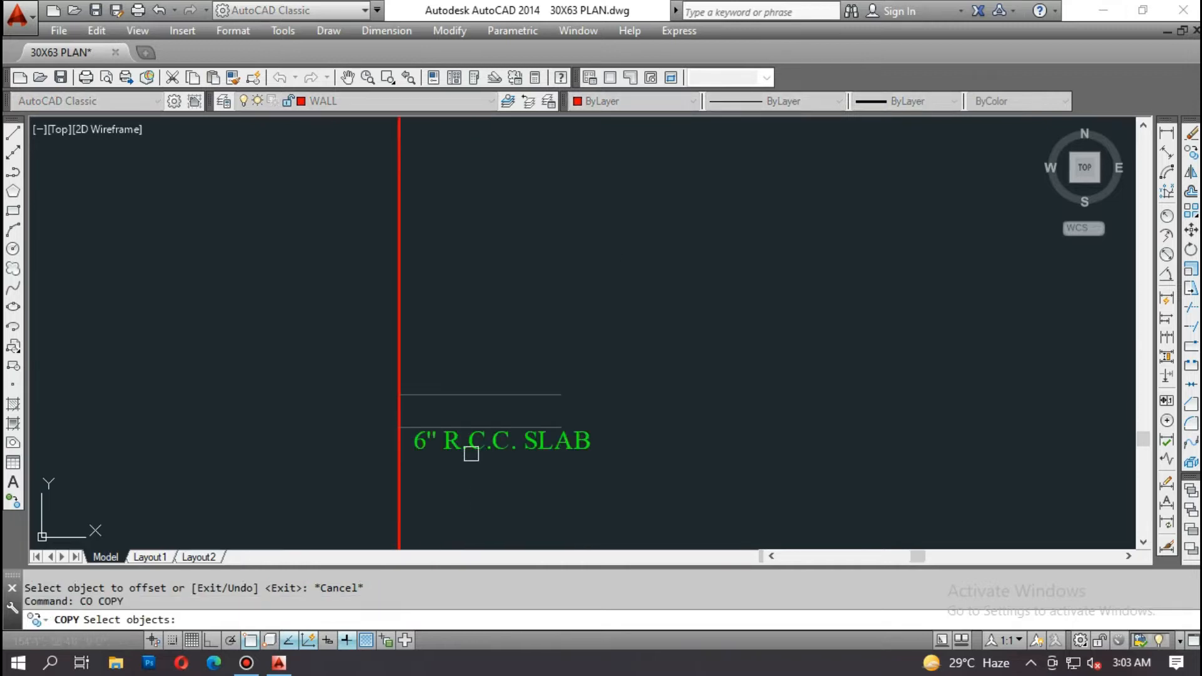
pyautogui.click(471, 451)
pyautogui.press('Return')
pyautogui.click(504, 446)
pyautogui.scroll(-4, 503, 447)
pyautogui.scroll(4, 512, 164)
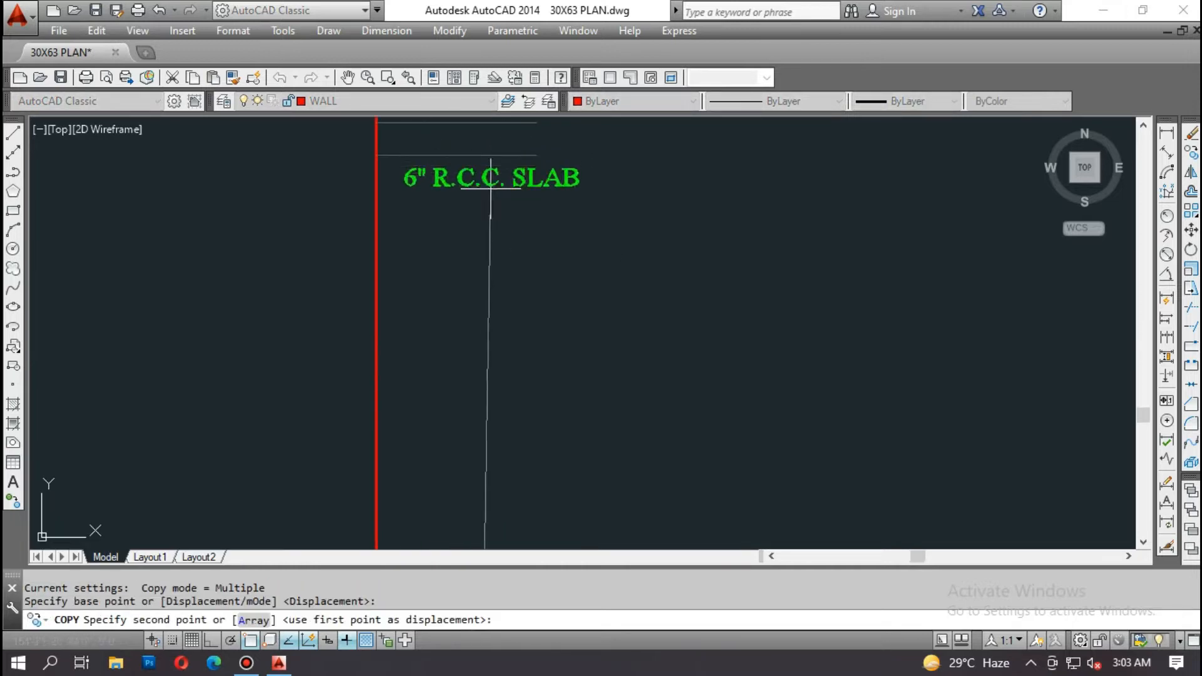
pyautogui.click(474, 230)
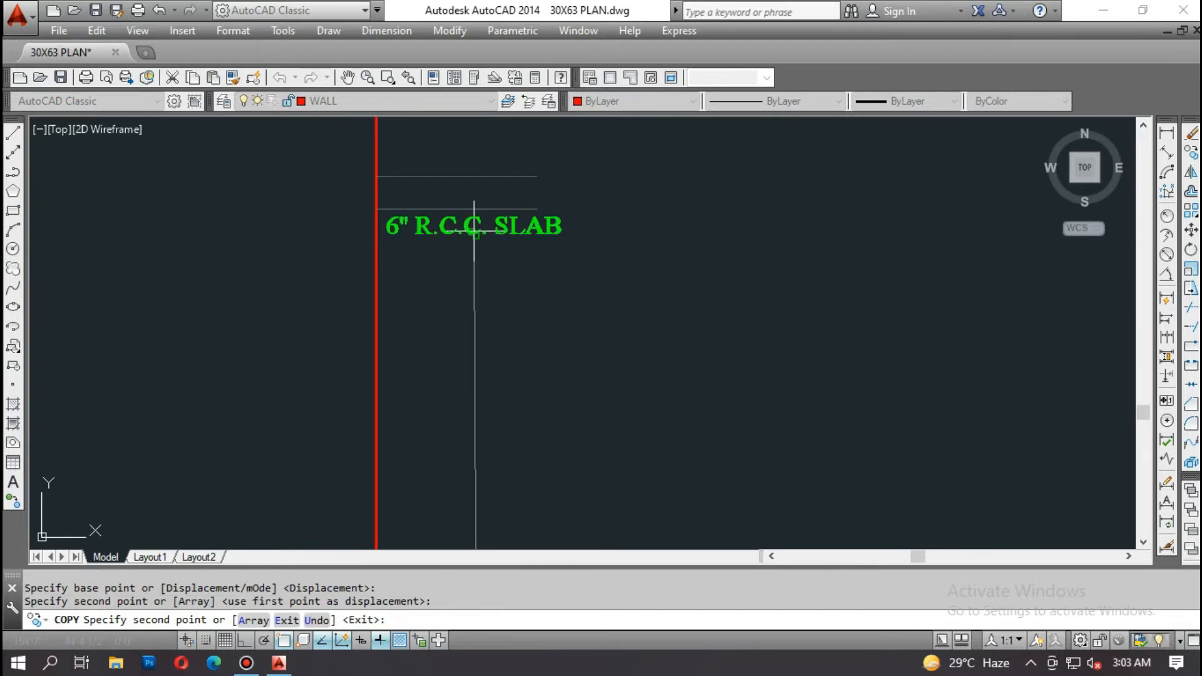
pyautogui.scroll(-4, 501, 233)
pyautogui.press('Escape')
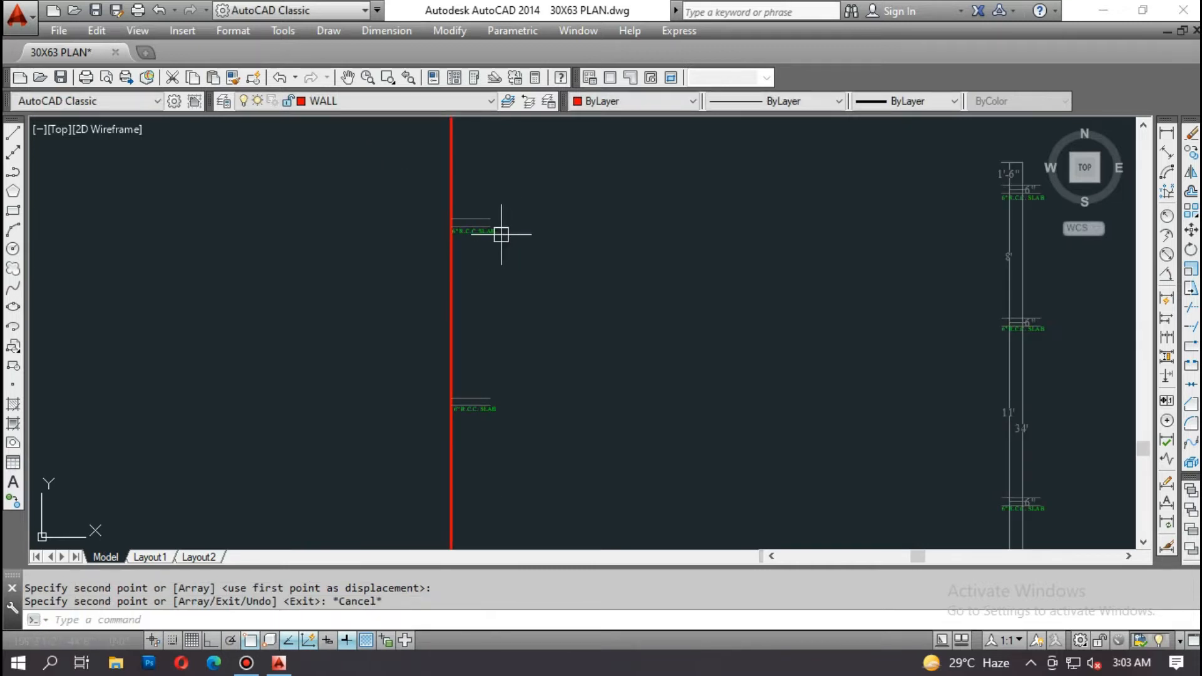
# Step: Compare the slab and floor level marks beside the elevation with the heights in the level reference
pyautogui.moveTo(510, 478); pyautogui.dragTo(484, 376, button='middle')
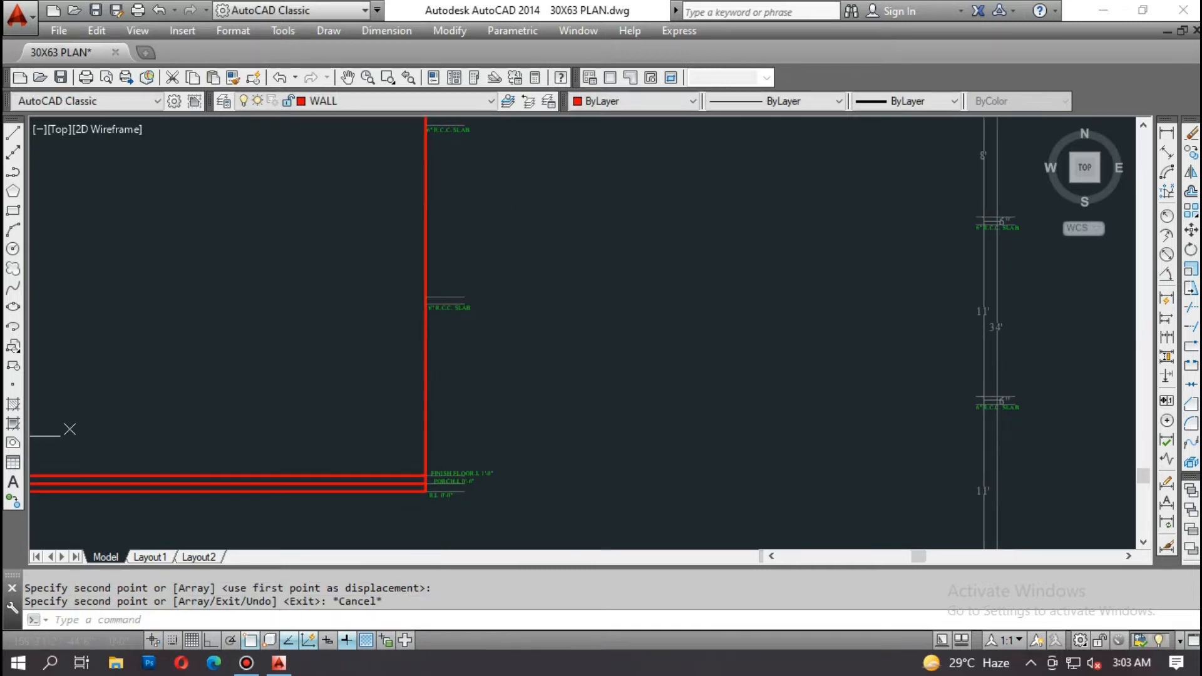
pyautogui.scroll(2, 456, 310)
pyautogui.scroll(-4, 447, 323)
pyautogui.scroll(3, 738, 180)
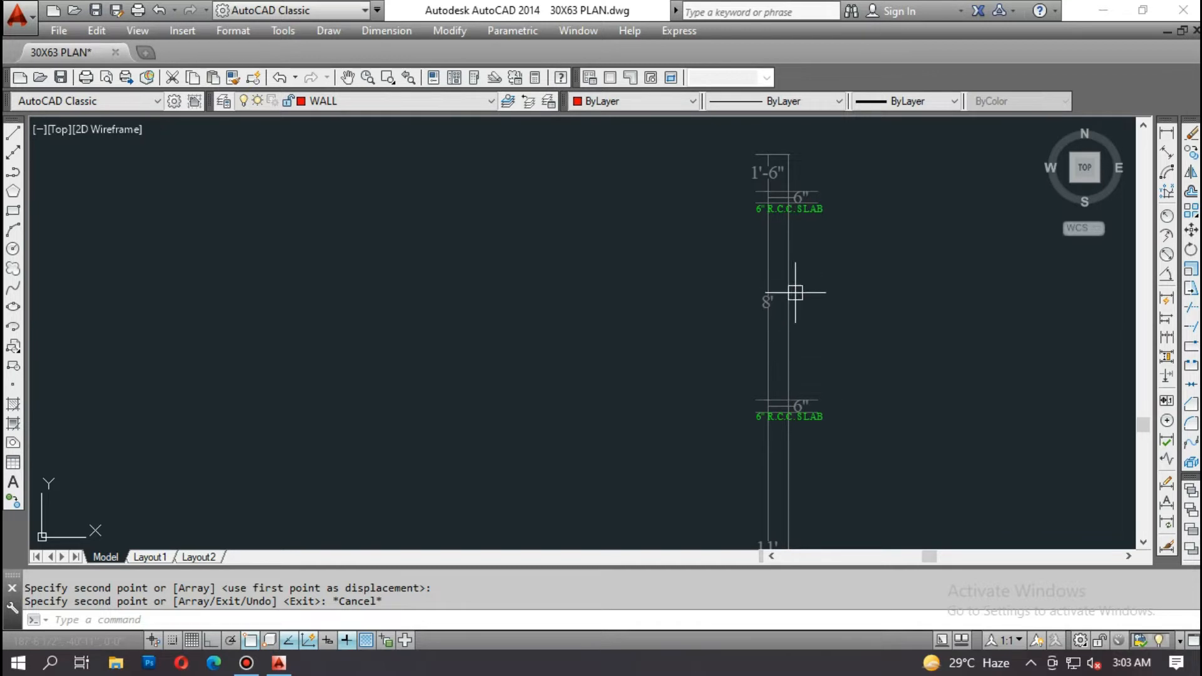
pyautogui.scroll(-4, 808, 294)
pyautogui.scroll(4, 620, 335)
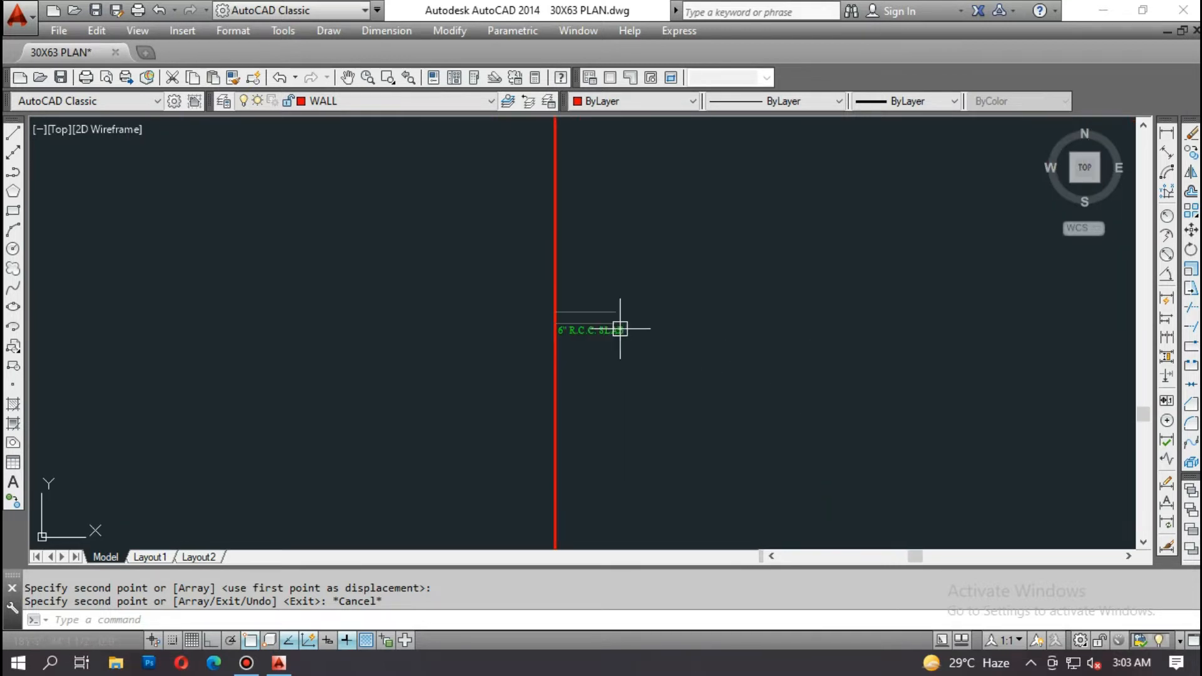
pyautogui.moveTo(598, 207); pyautogui.dragTo(577, 297, button='middle')
pyautogui.moveTo(569, 241); pyautogui.dragTo(569, 271, button='middle')
pyautogui.moveTo(571, 209)
pyautogui.mouseDown(button='middle')
pyautogui.moveTo(571, 245)
pyautogui.moveTo(486, 255)
pyautogui.mouseUp(button='middle')
pyautogui.scroll(-2, 487, 256)
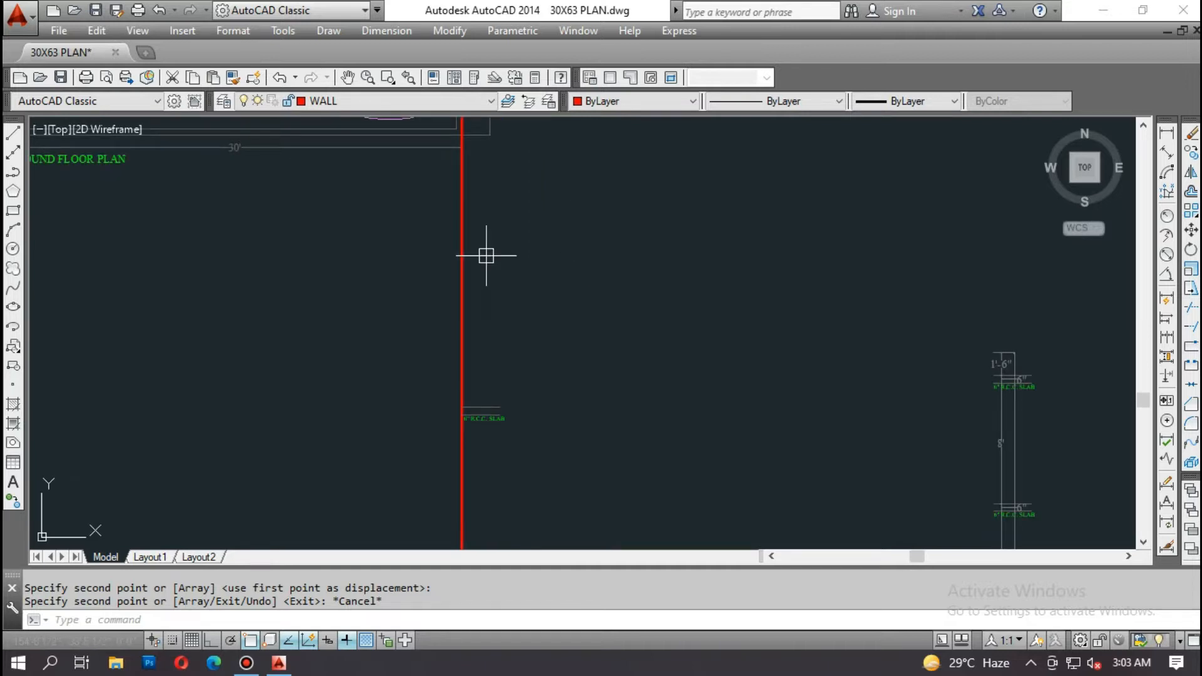
pyautogui.scroll(-2, 486, 256)
pyautogui.scroll(4, 491, 300)
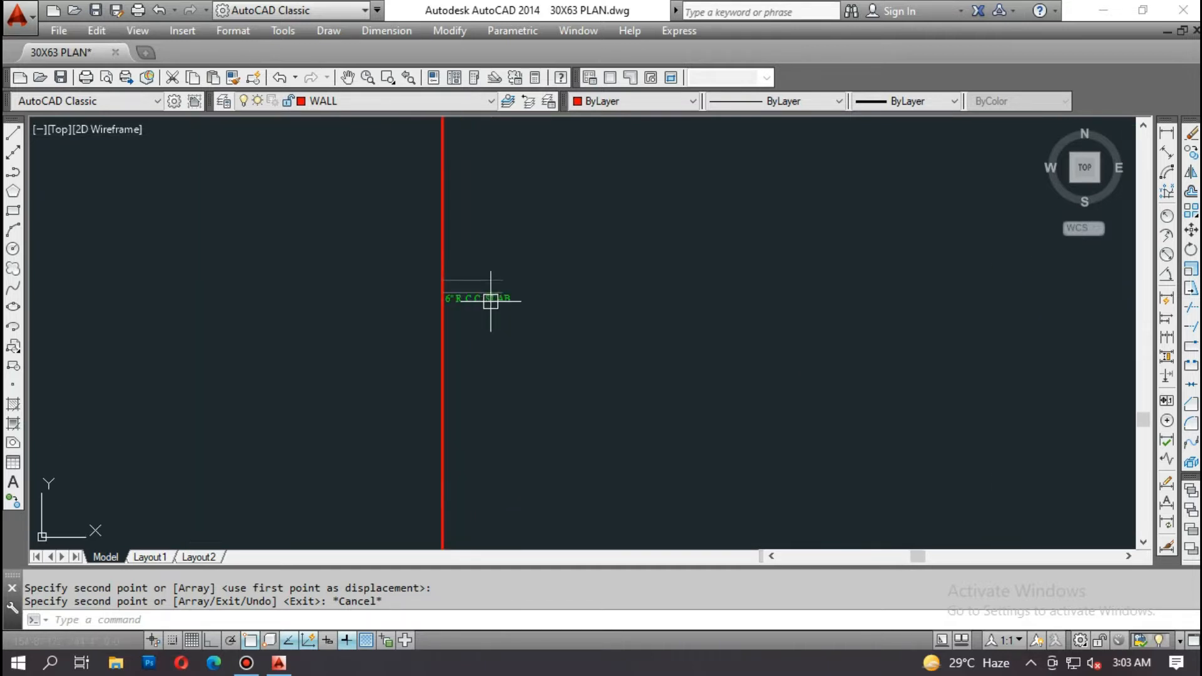
pyautogui.scroll(-4, 489, 265)
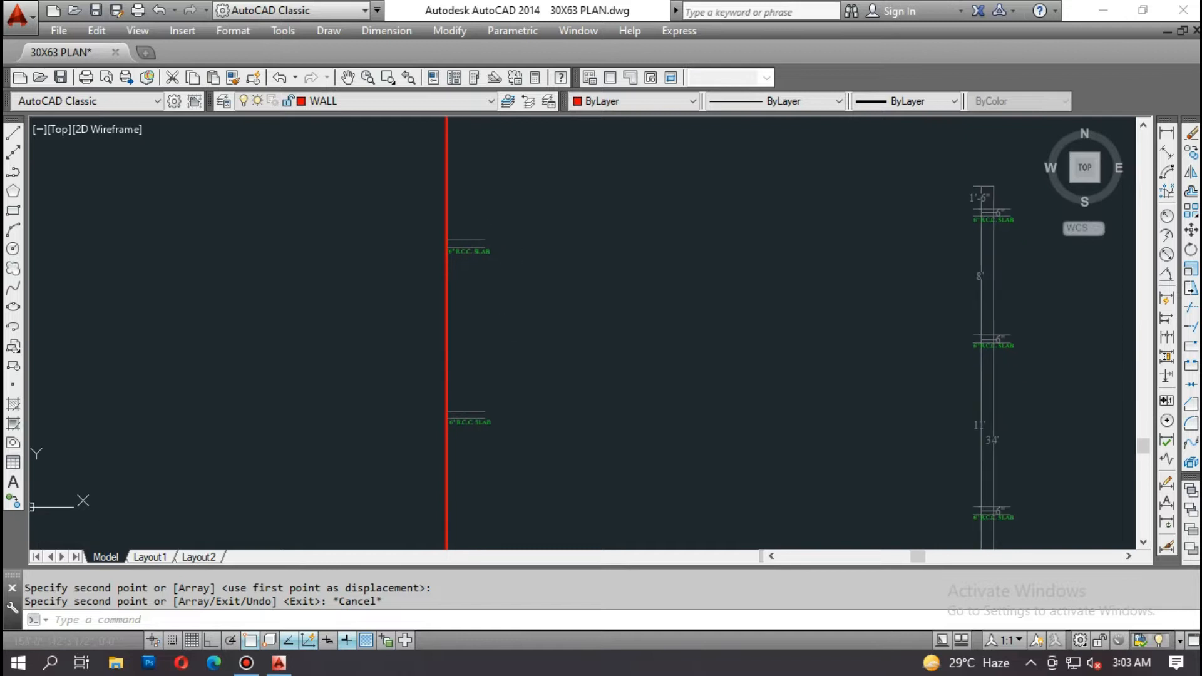
pyautogui.moveTo(431, 344); pyautogui.dragTo(426, 313, button='middle')
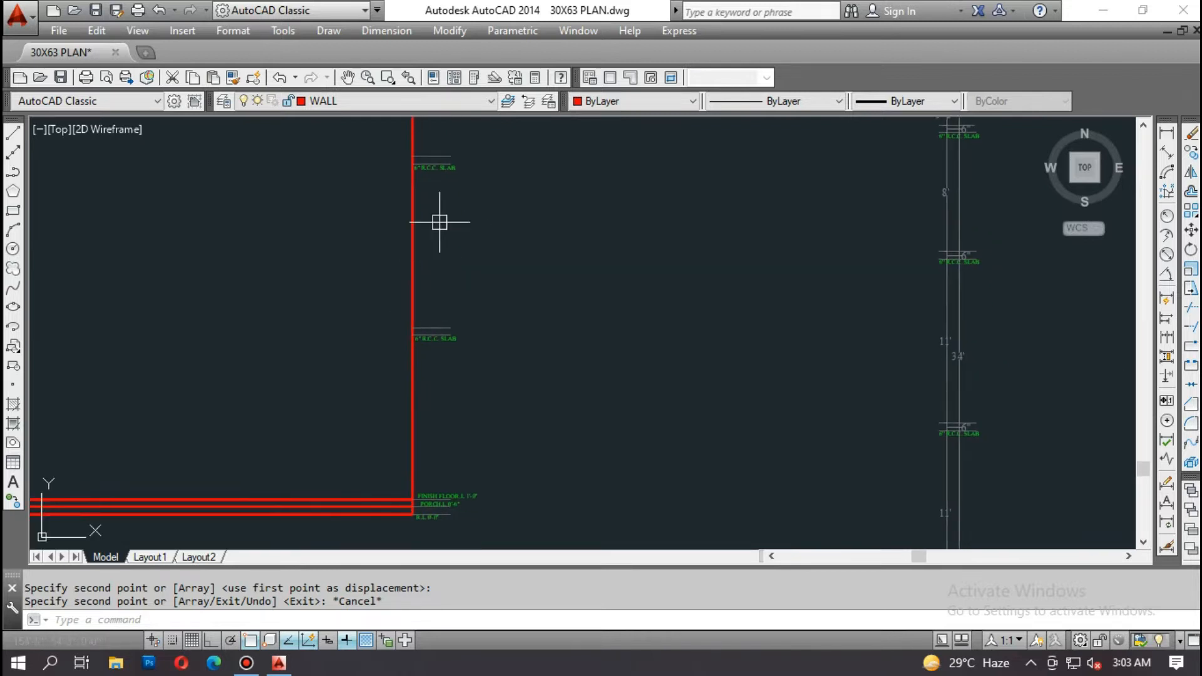
pyautogui.scroll(2, 424, 504)
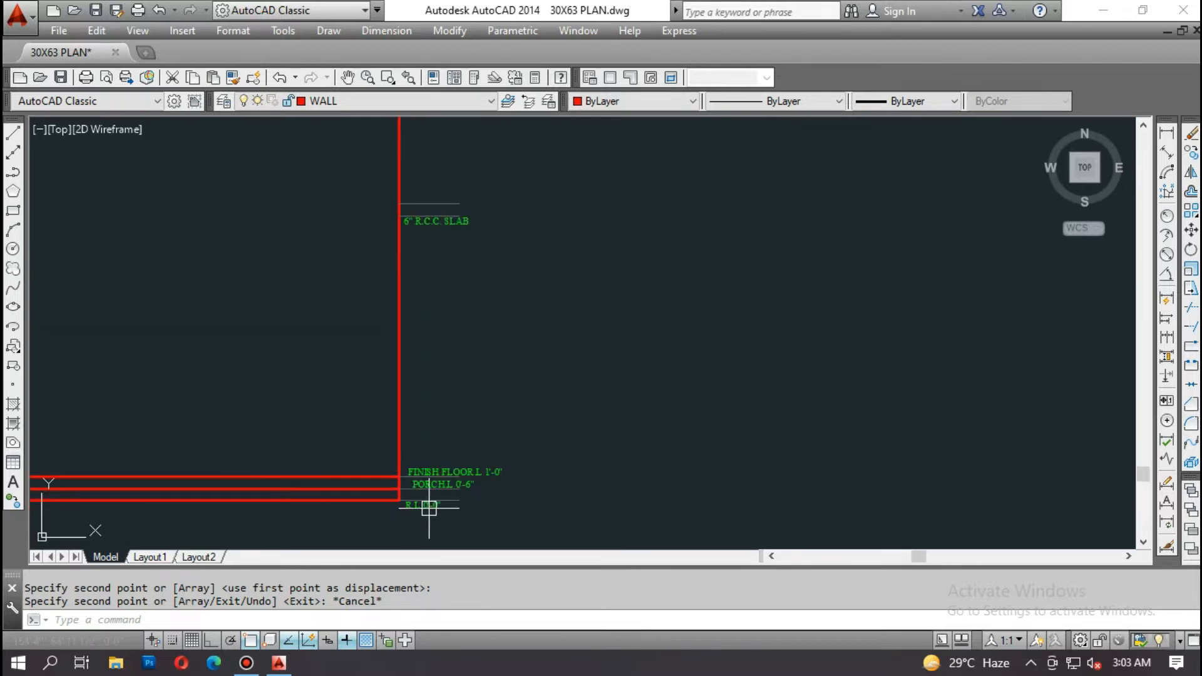
pyautogui.scroll(-4, 408, 357)
pyautogui.scroll(3, 732, 382)
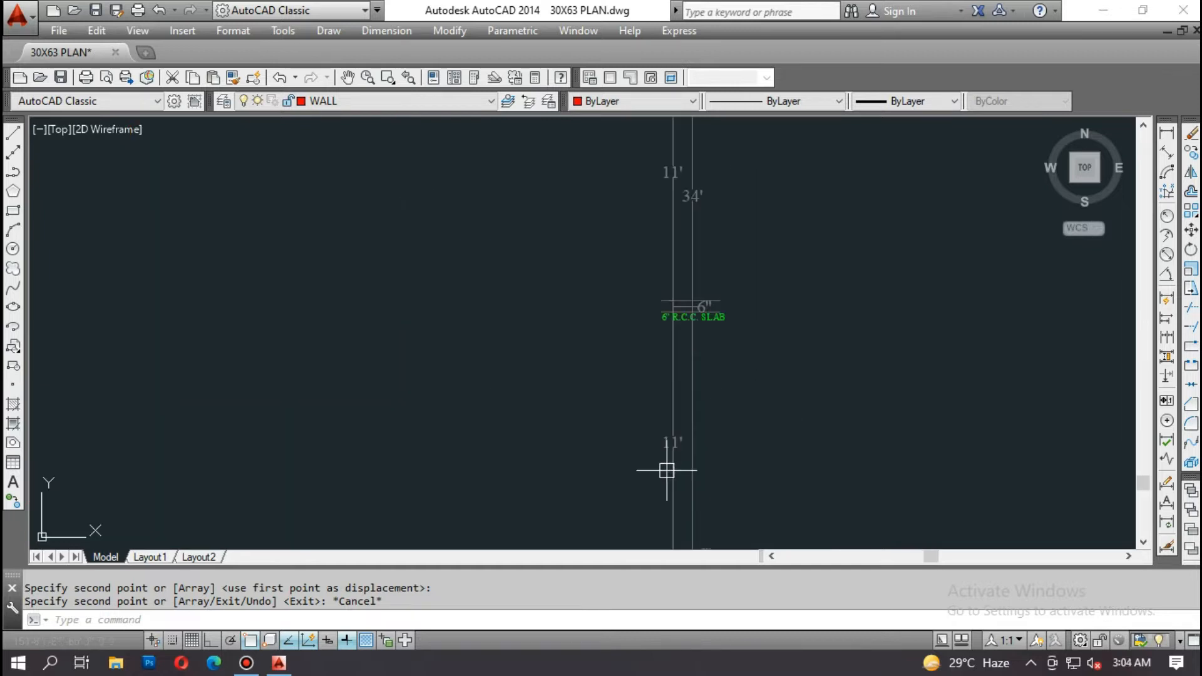
# Step: Erase all the short level lines and their labels beside the elevation's outer vertical line
pyautogui.scroll(-3, 639, 442)
pyautogui.click(331, 209)
pyautogui.click(440, 481)
pyautogui.press('Delete')
pyautogui.write('co')
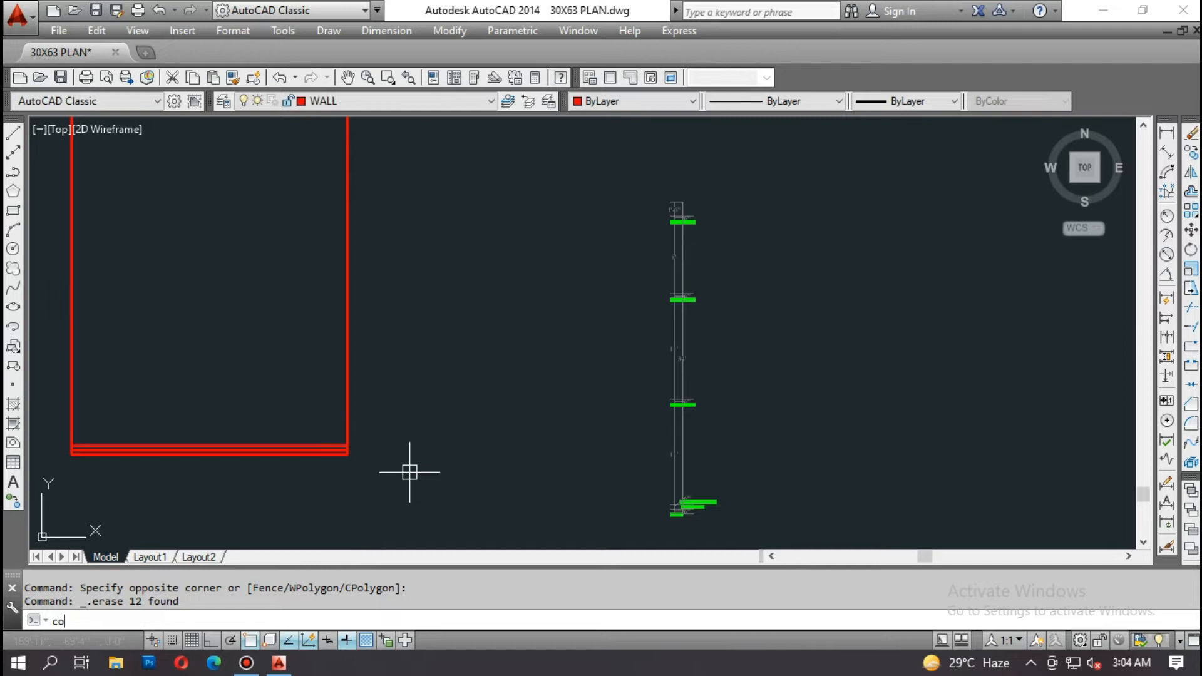
pyautogui.press('Return')
pyautogui.press('Escape')
# Step: Move the whole level reference with its dimensions and labels against the elevation's right outer line, aligned with its lower corner
pyautogui.write('m')
pyautogui.press('Return')
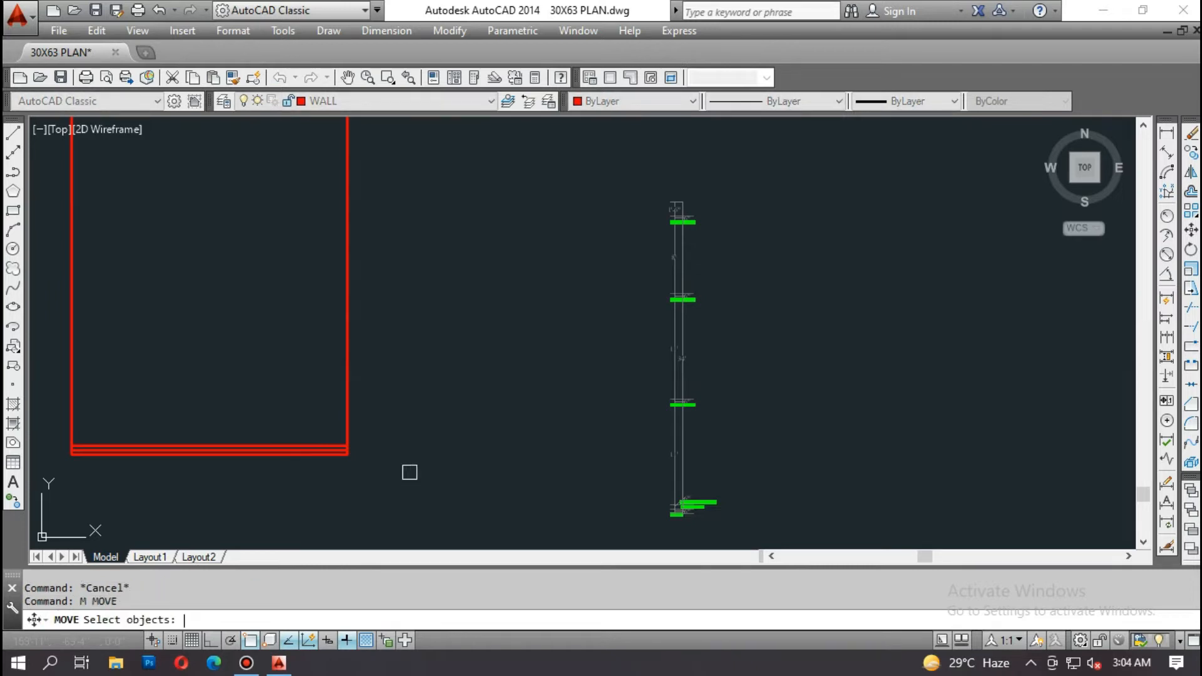
pyautogui.click(599, 186)
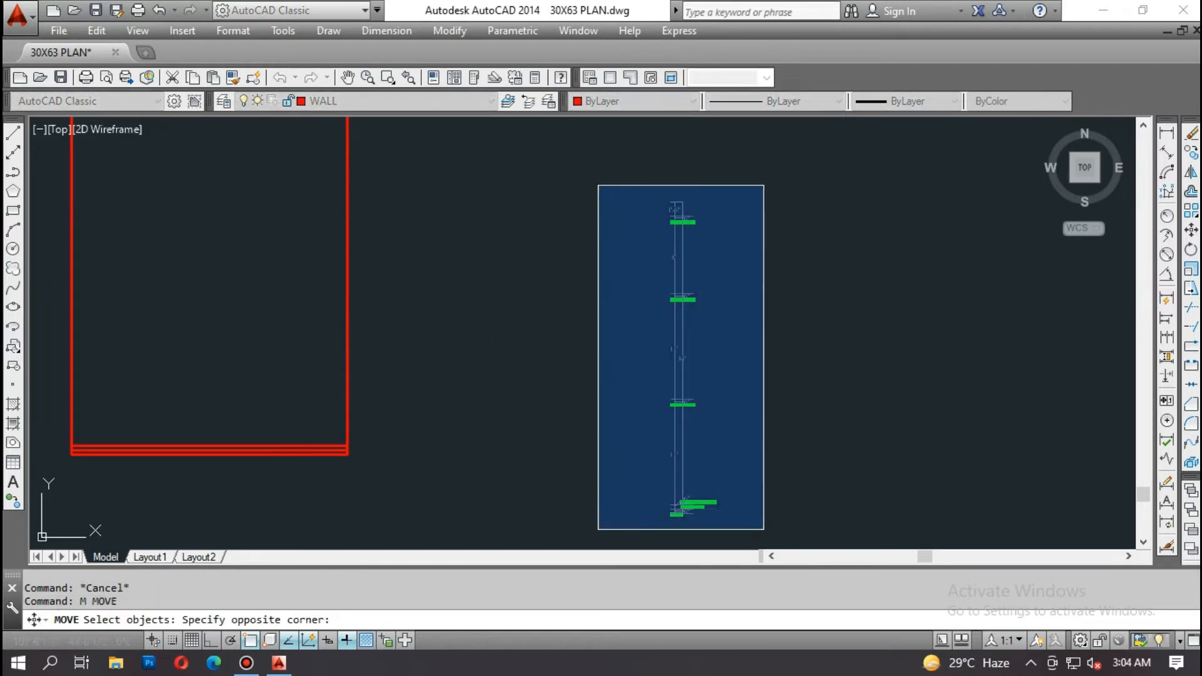
pyautogui.click(765, 531)
pyautogui.scroll(4, 643, 441)
pyautogui.press('Return')
pyautogui.scroll(-4, 692, 452)
pyautogui.scroll(4, 142, 351)
pyautogui.click(215, 374)
pyautogui.moveTo(215, 374); pyautogui.dragTo(655, 520, button='middle')
pyautogui.scroll(-4, 770, 479)
pyautogui.scroll(2, 766, 465)
pyautogui.scroll(2, 681, 454)
pyautogui.scroll(-3, 611, 493)
pyautogui.moveTo(701, 227)
pyautogui.mouseDown(button='middle')
pyautogui.moveTo(685, 320)
pyautogui.moveTo(730, 332)
pyautogui.moveTo(747, 259)
pyautogui.mouseUp(button='middle')
pyautogui.moveTo(537, 452); pyautogui.dragTo(627, 435, button='middle')
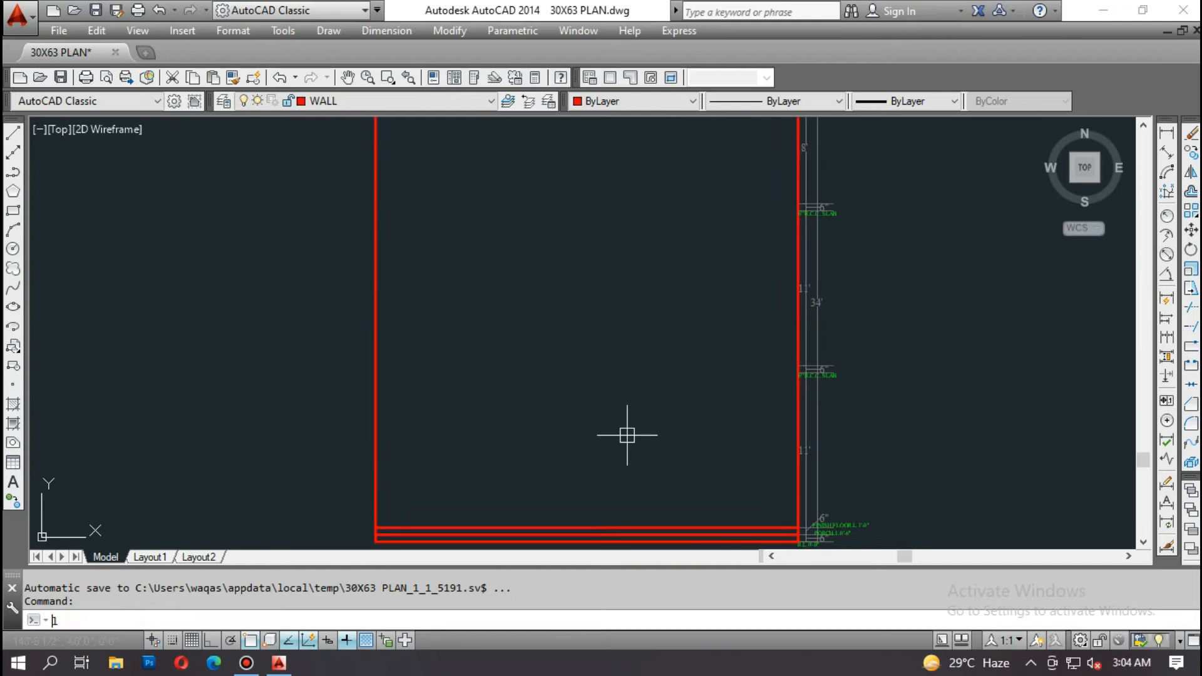
# Step: Draw a horizontal line at the underside of the first slab, from the elevation's right outer line to its left outer line
pyautogui.press('Return')
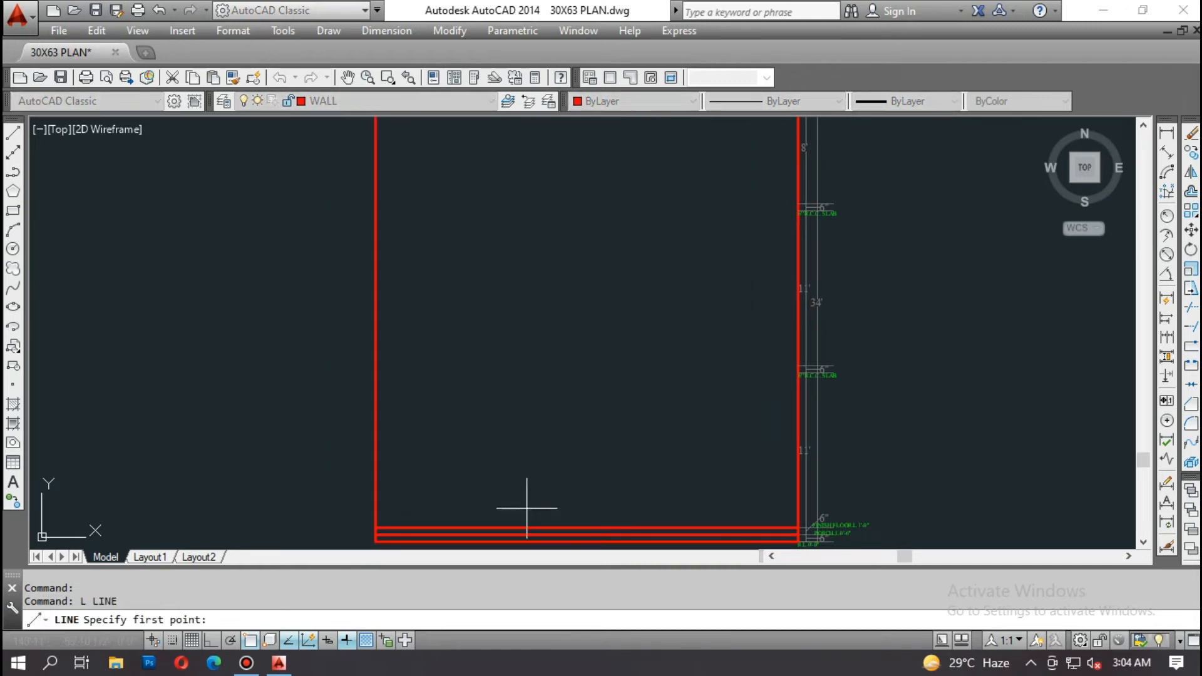
pyautogui.scroll(4, 779, 374)
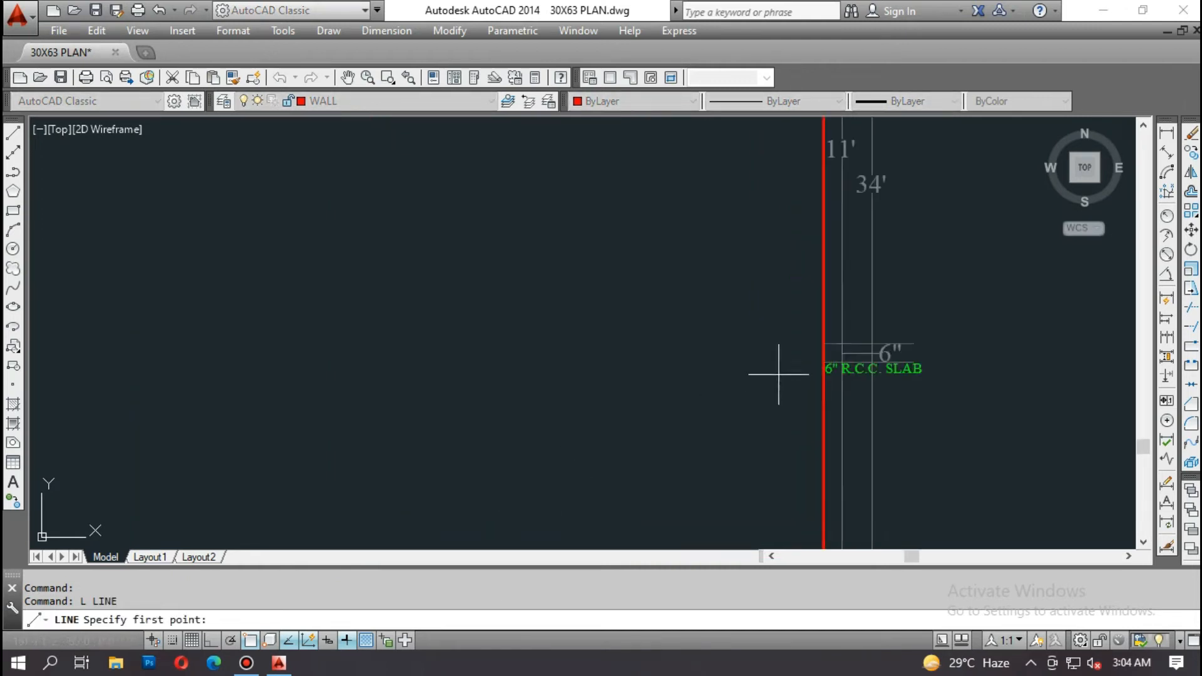
pyautogui.click(820, 358)
pyautogui.moveTo(822, 361); pyautogui.dragTo(1083, 360, button='middle')
pyautogui.scroll(-4, 397, 359)
pyautogui.click(252, 372)
pyautogui.press('Escape')
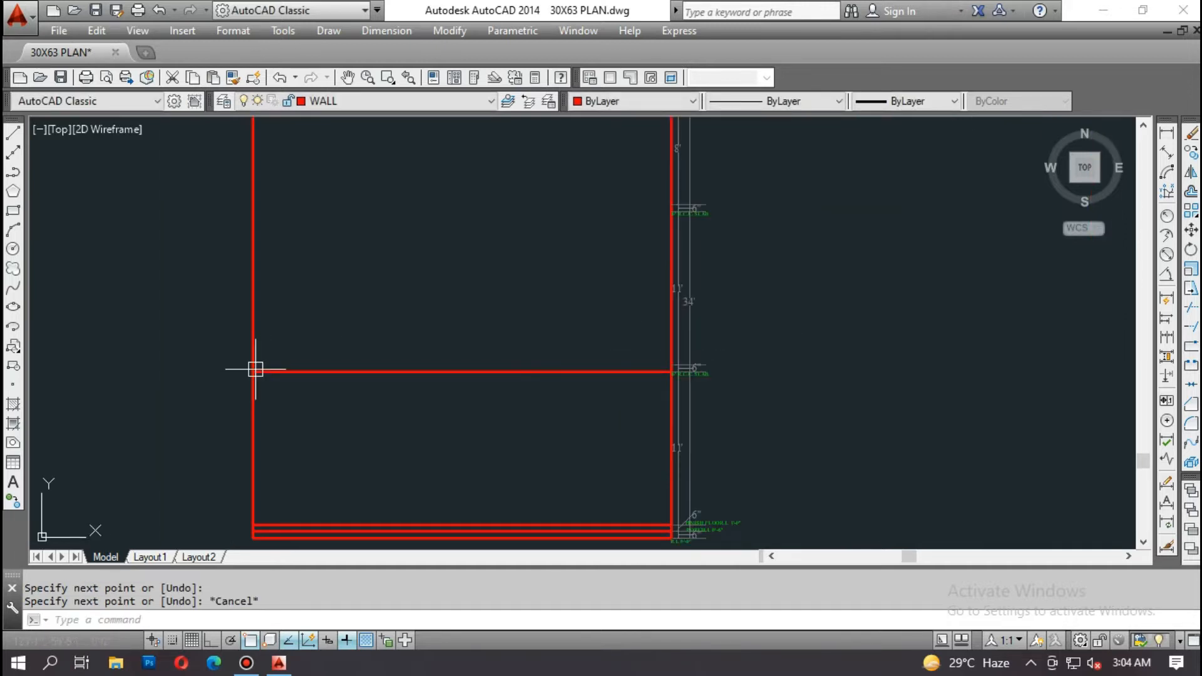
# Step: Offset the first slab's underside line upward by 6 inches to form the slab's top line
pyautogui.write('o')
pyautogui.press('Return')
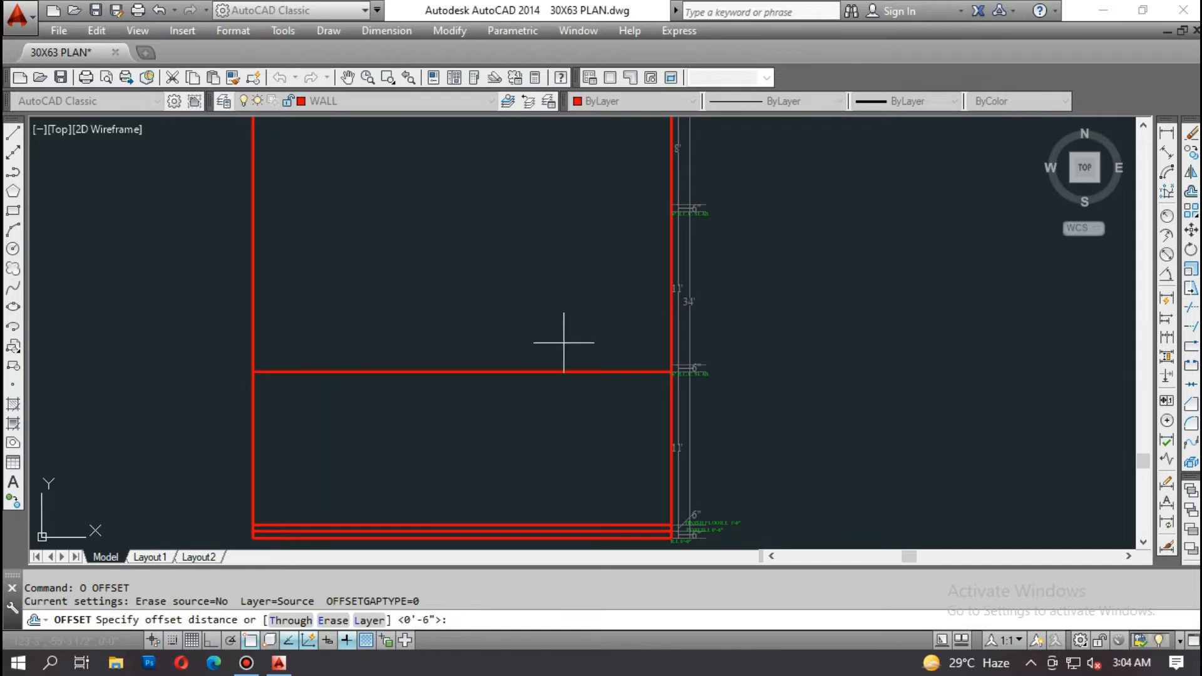
pyautogui.press('Return')
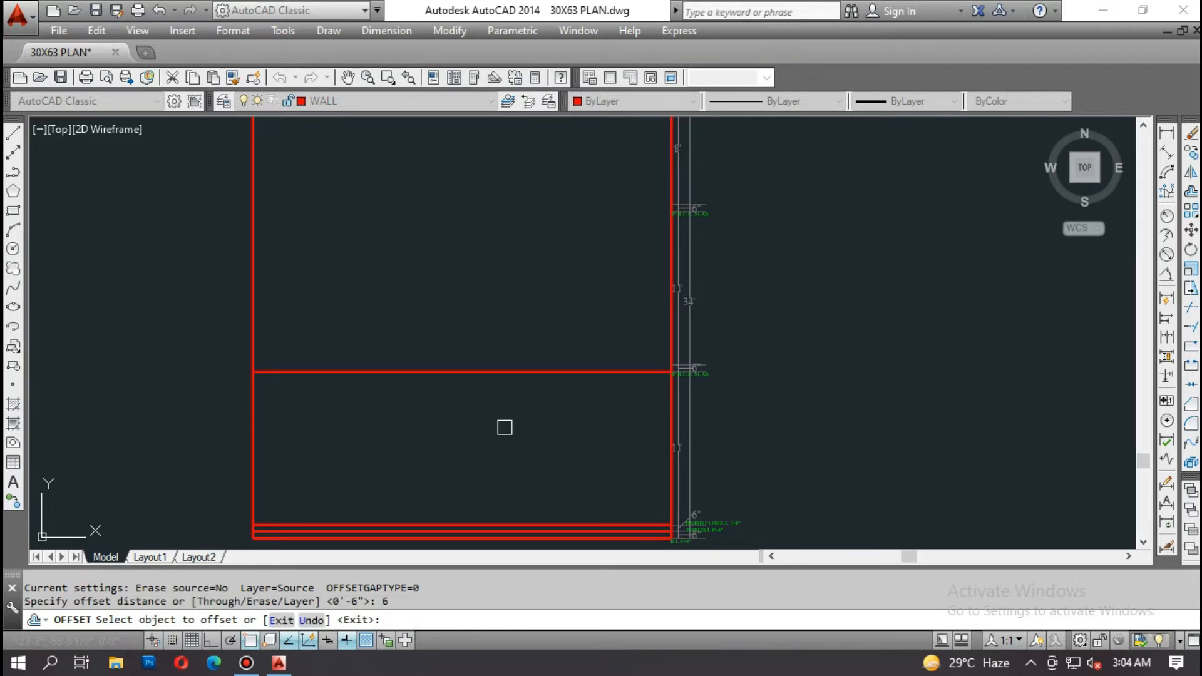
pyautogui.click(545, 372)
pyautogui.click(566, 354)
pyautogui.scroll(2, 583, 362)
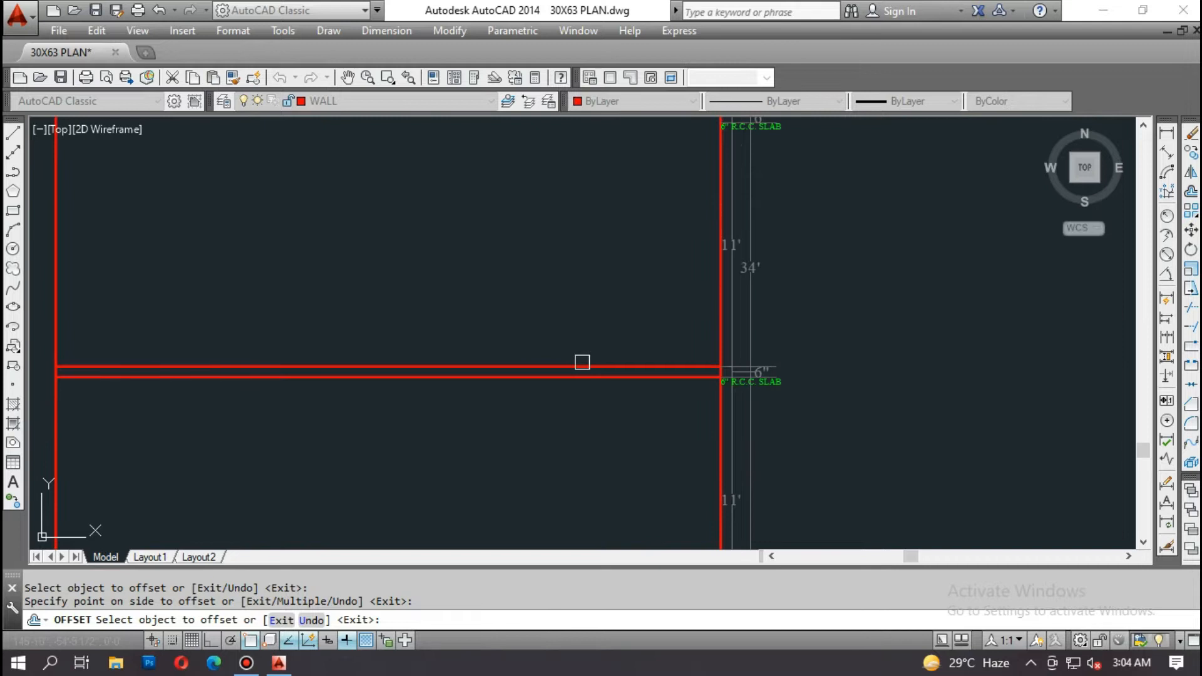
pyautogui.press('Escape')
pyautogui.press('Escape')
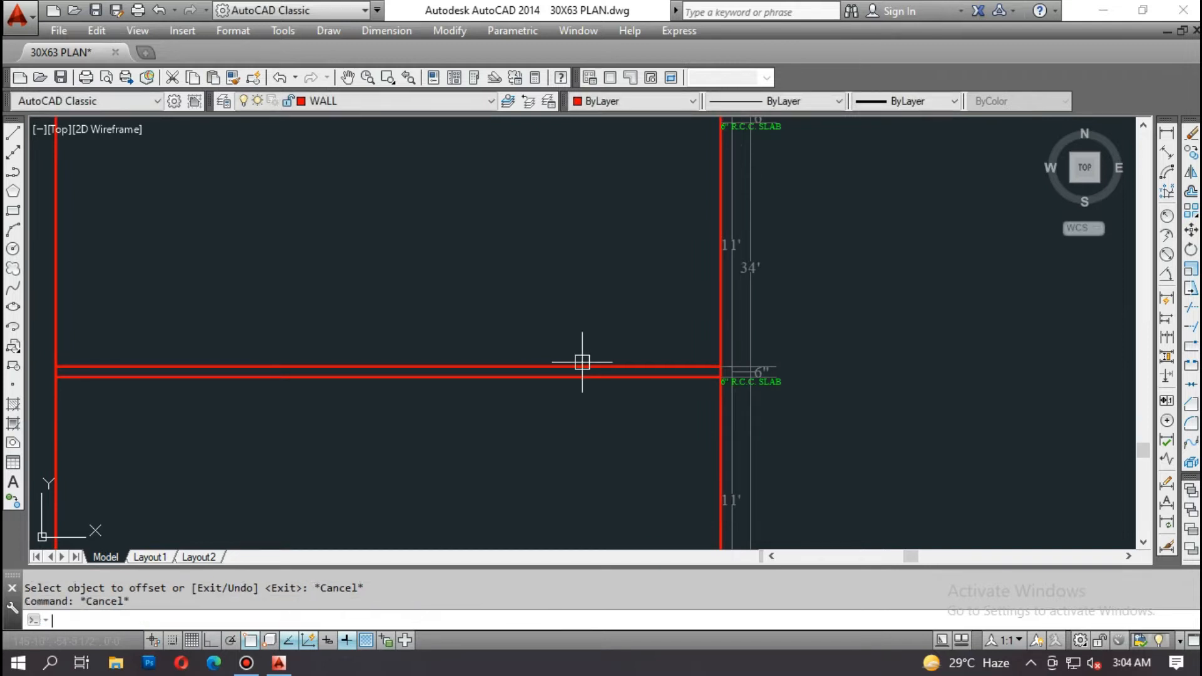
# Step: Copy both first-slab lines up to the second slab level, aligning them with the upper 6-inch R.C.C. slab mark on the outer line
pyautogui.write('co')
pyautogui.press('Return')
pyautogui.click(645, 339)
pyautogui.click(606, 416)
pyautogui.scroll(4, 690, 370)
pyautogui.press('Return')
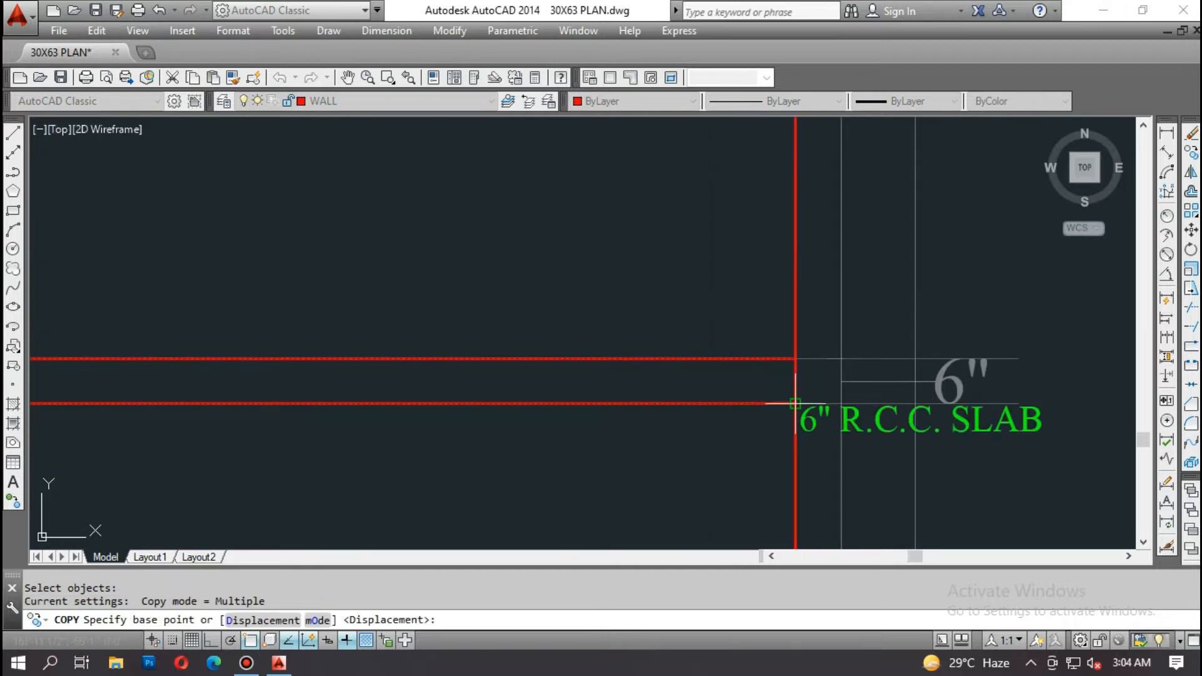
pyautogui.click(761, 390)
pyautogui.scroll(-5, 720, 407)
pyautogui.scroll(5, 708, 289)
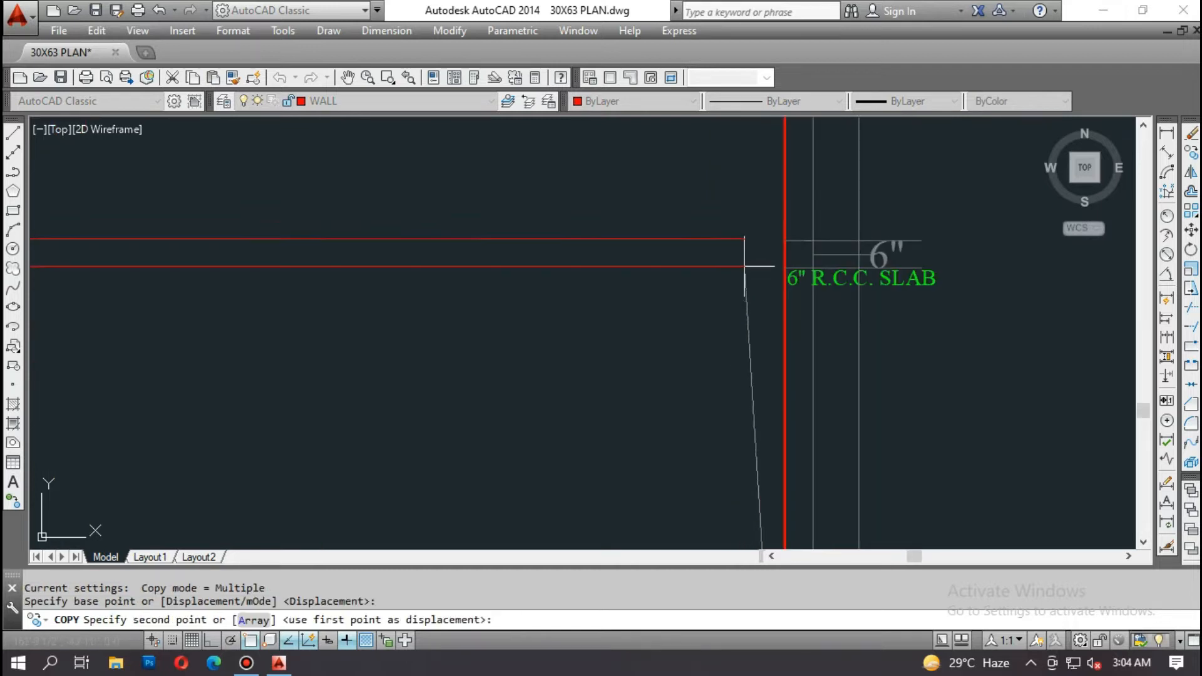
pyautogui.click(785, 267)
pyautogui.scroll(-4, 780, 282)
pyautogui.press('Escape')
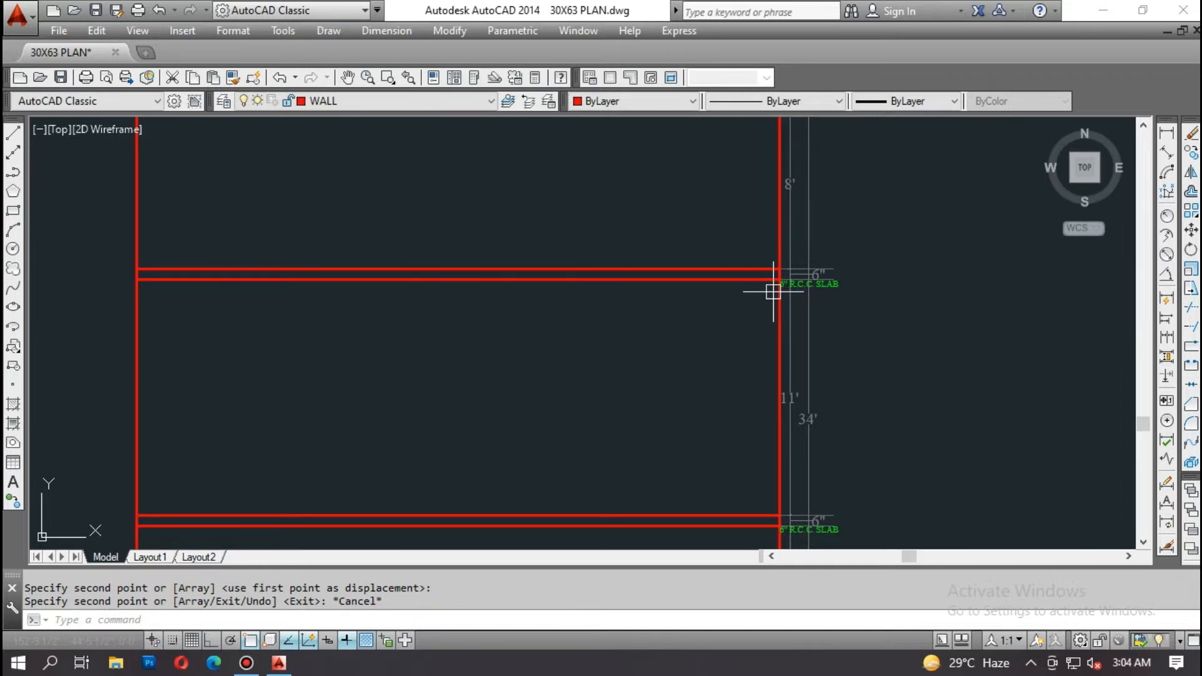
# Step: Check the elevation's base and slab lines against the level reference beside it
pyautogui.scroll(-3, 743, 332)
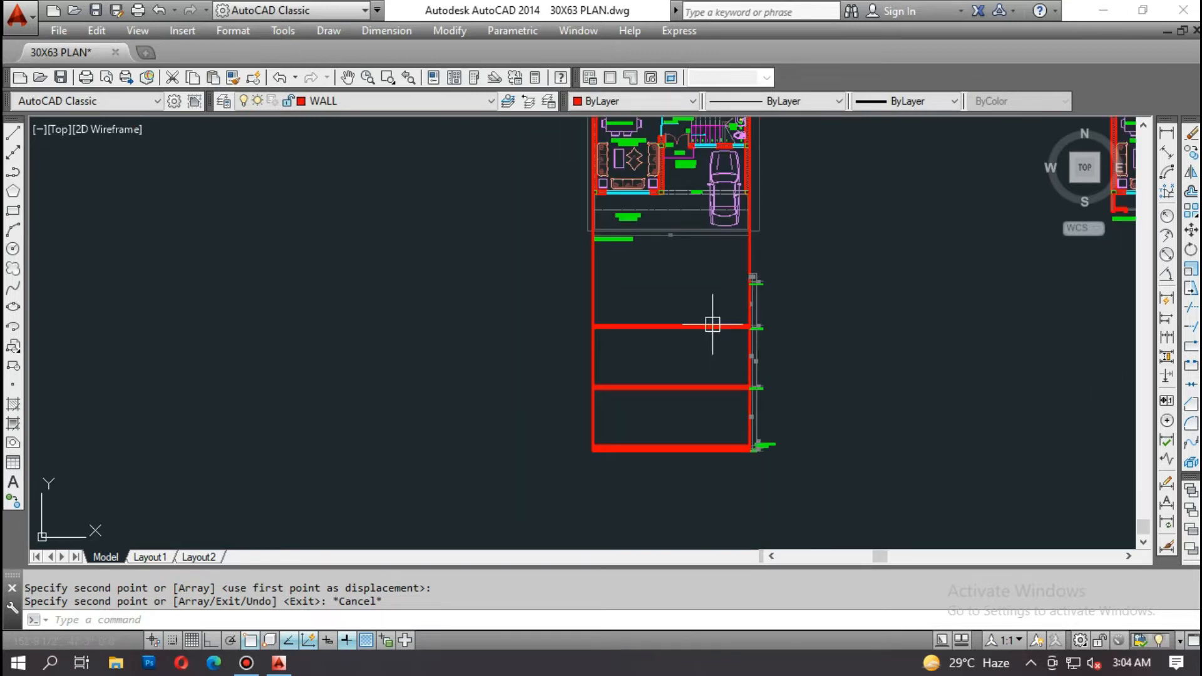
pyautogui.moveTo(712, 324); pyautogui.dragTo(690, 406, button='middle')
pyautogui.scroll(2, 689, 533)
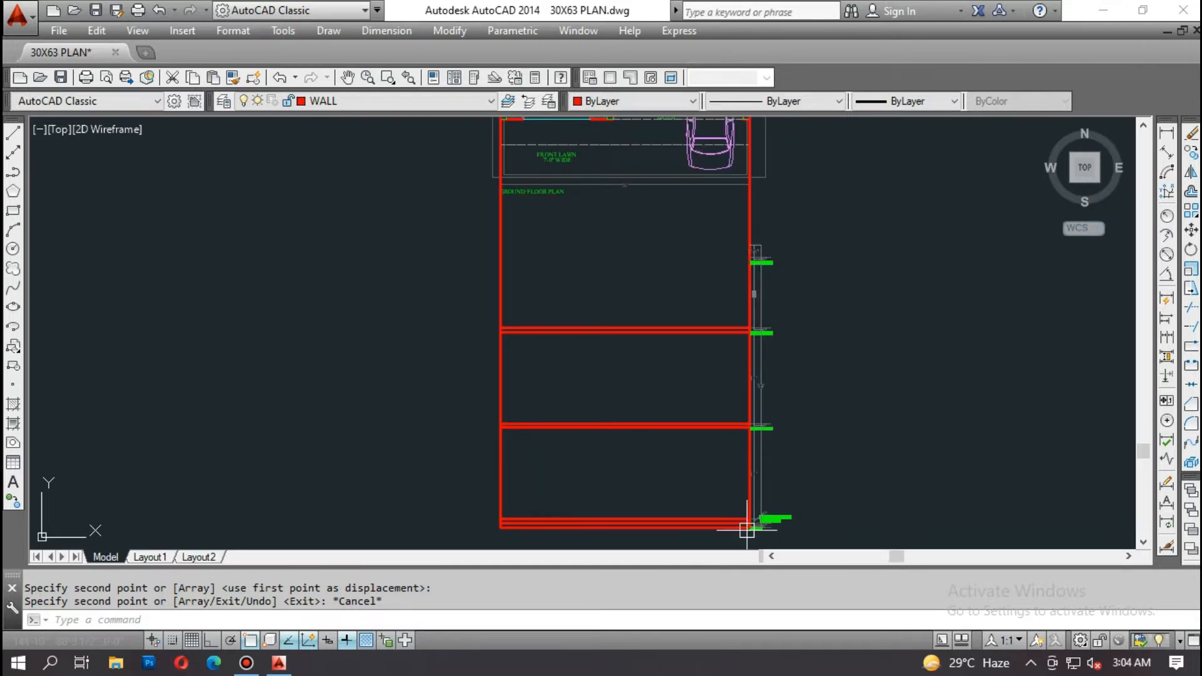
pyautogui.scroll(2, 747, 529)
pyautogui.scroll(4, 747, 385)
pyautogui.scroll(-4, 754, 393)
pyautogui.scroll(-6, 682, 394)
# Step: Draw vertical rays downward from both jambs of the western bath's rear window, projecting them to the elevation
pyautogui.moveTo(625, 194); pyautogui.dragTo(629, 322, button='middle')
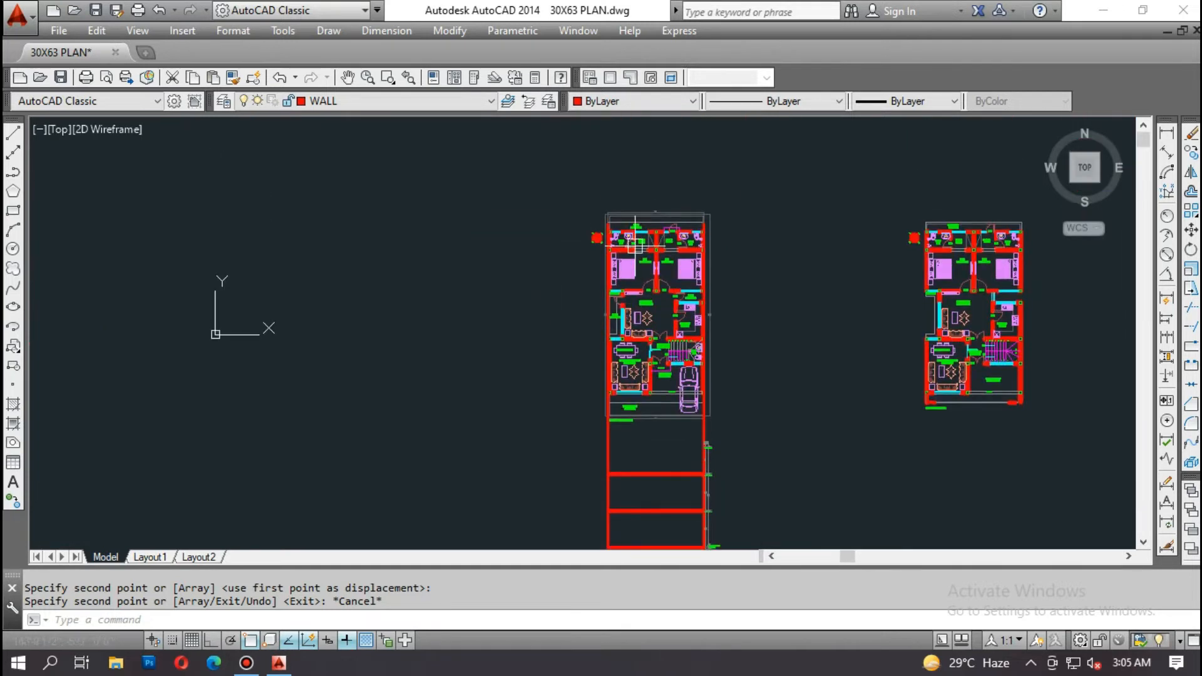
pyautogui.scroll(6, 636, 244)
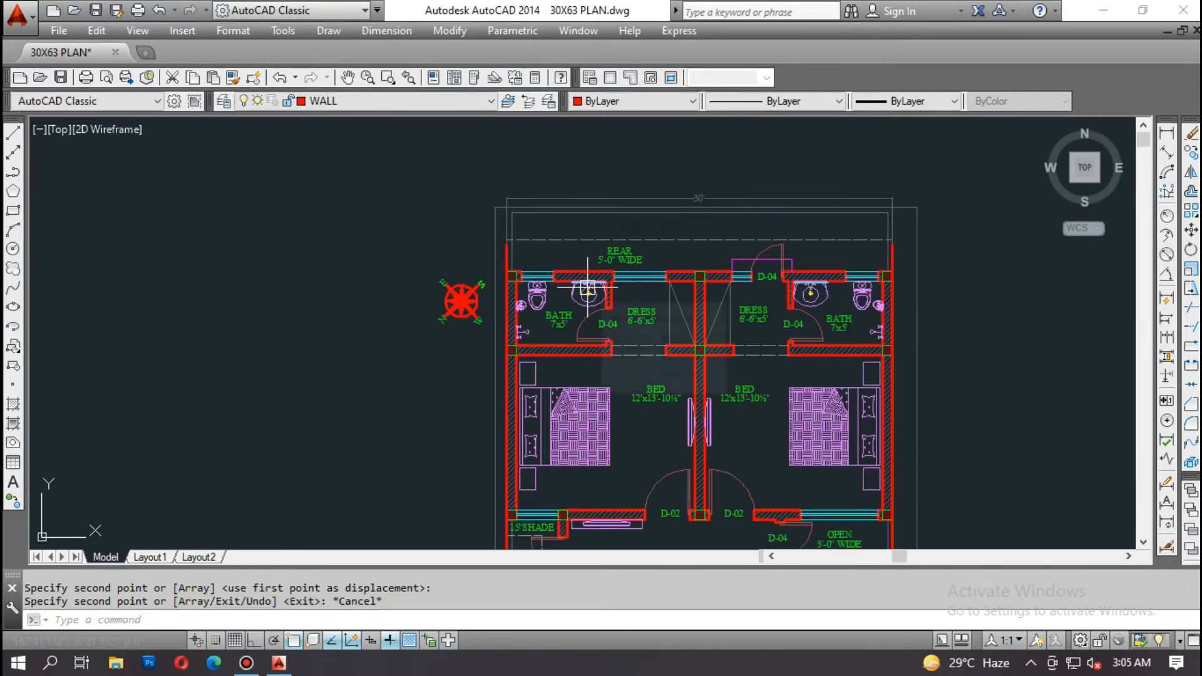
pyautogui.write('ray')
pyautogui.press('Return')
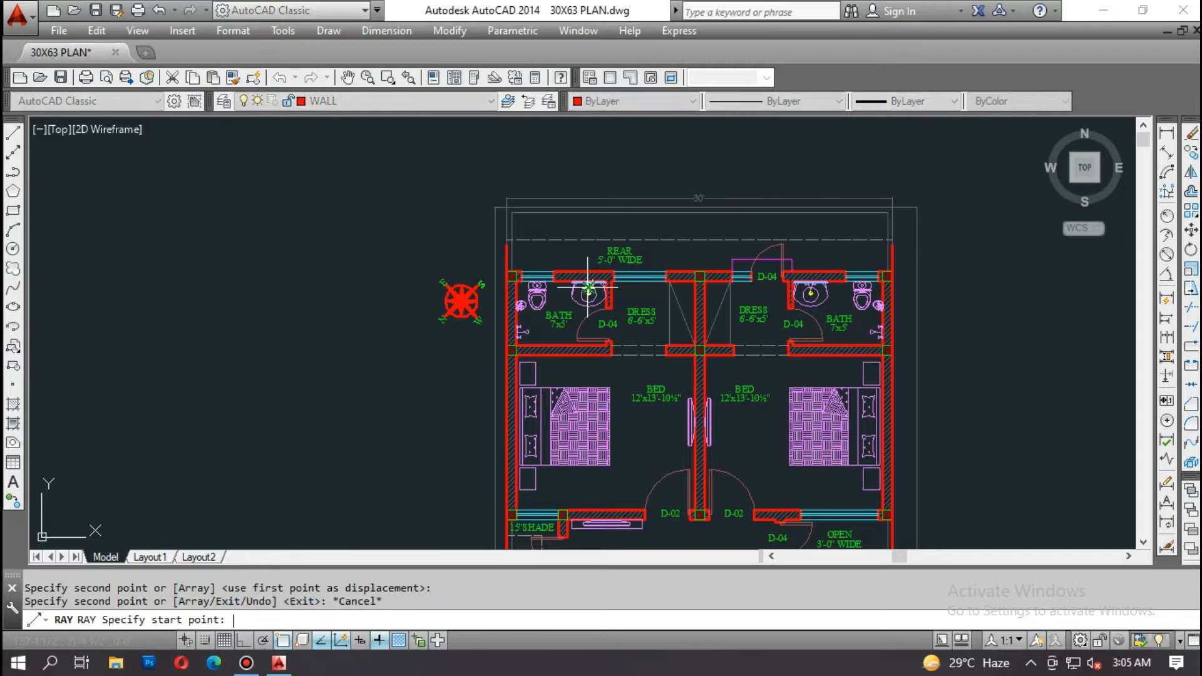
pyautogui.scroll(7, 476, 313)
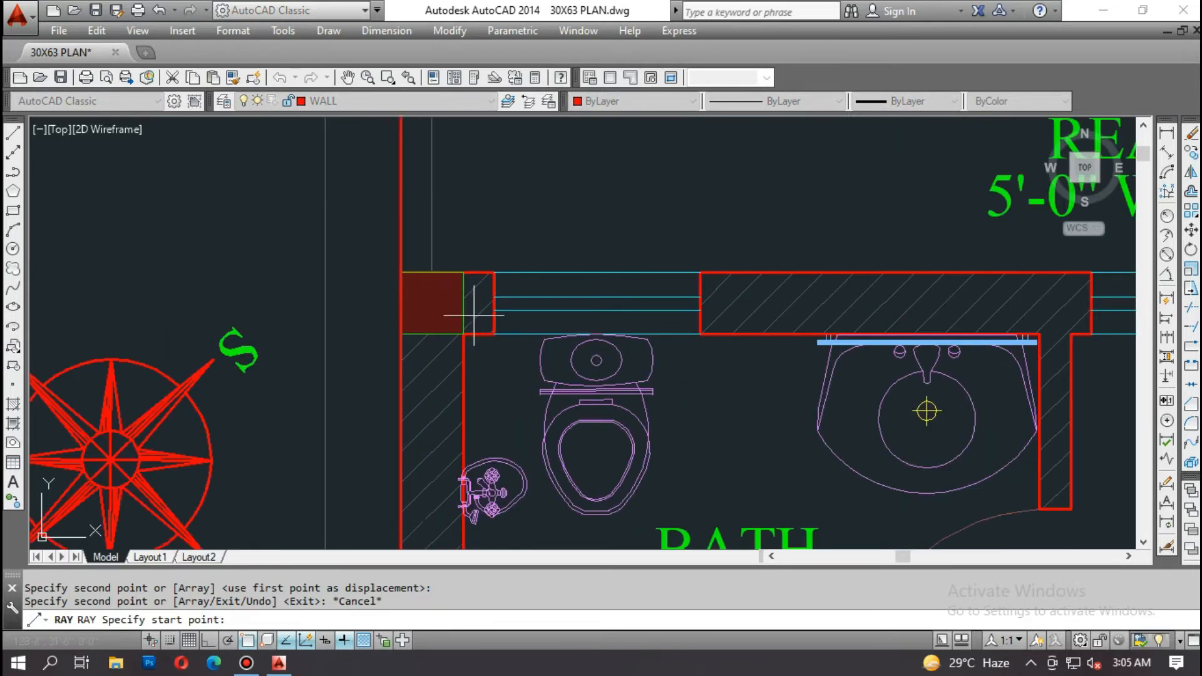
pyautogui.click(494, 273)
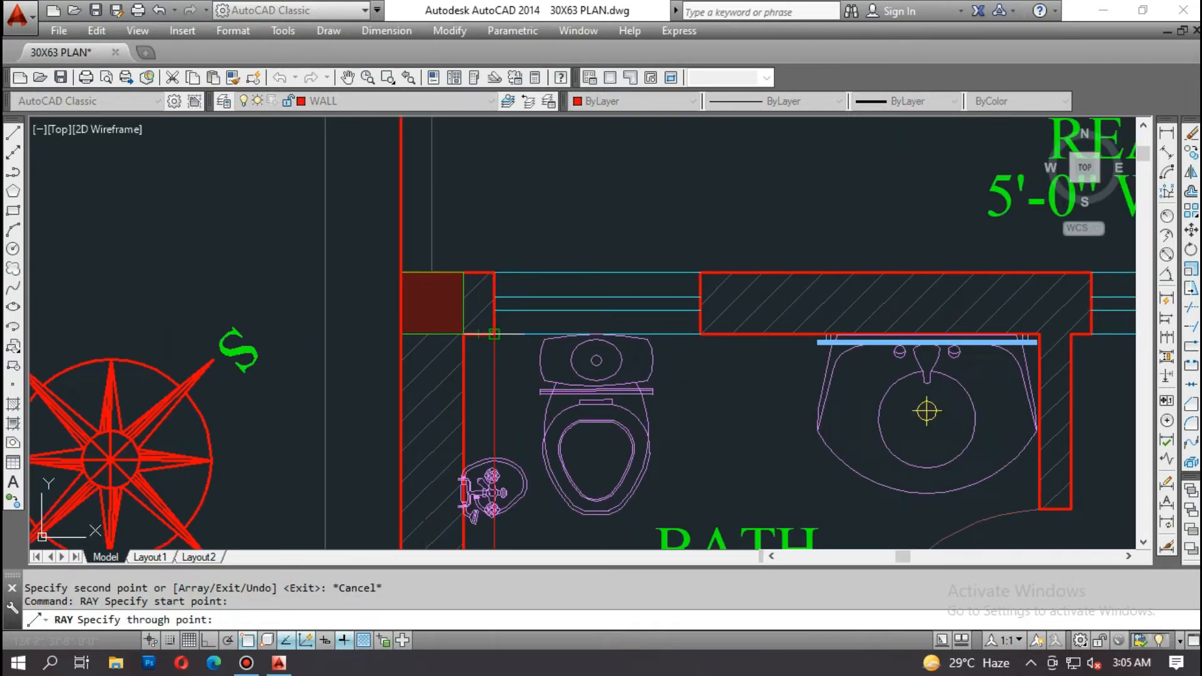
pyautogui.click(494, 335)
pyautogui.press('Return')
pyautogui.press('Return')
pyautogui.click(700, 273)
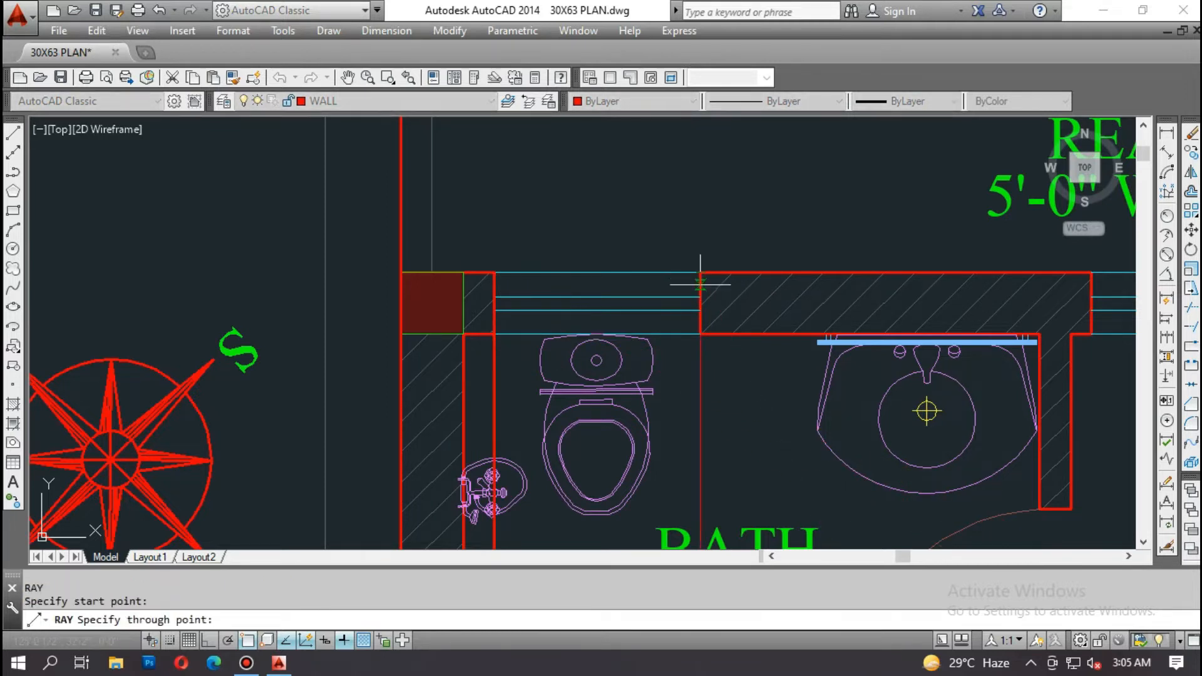
pyautogui.scroll(-3, 700, 334)
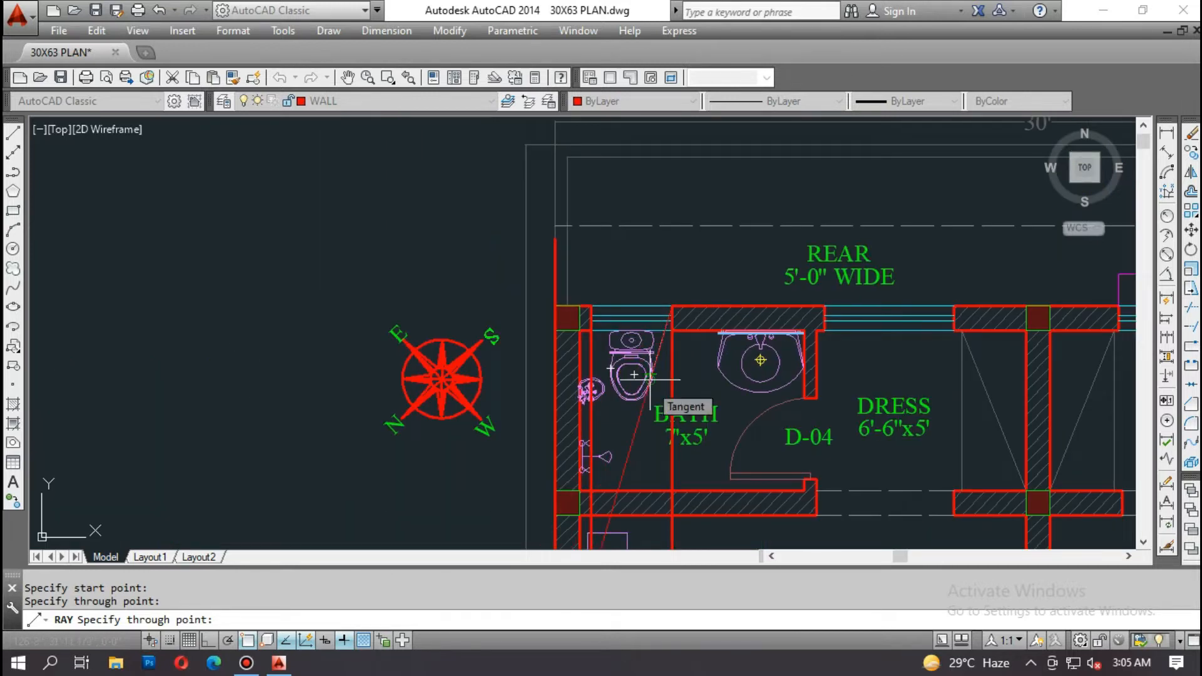
pyautogui.press('Return')
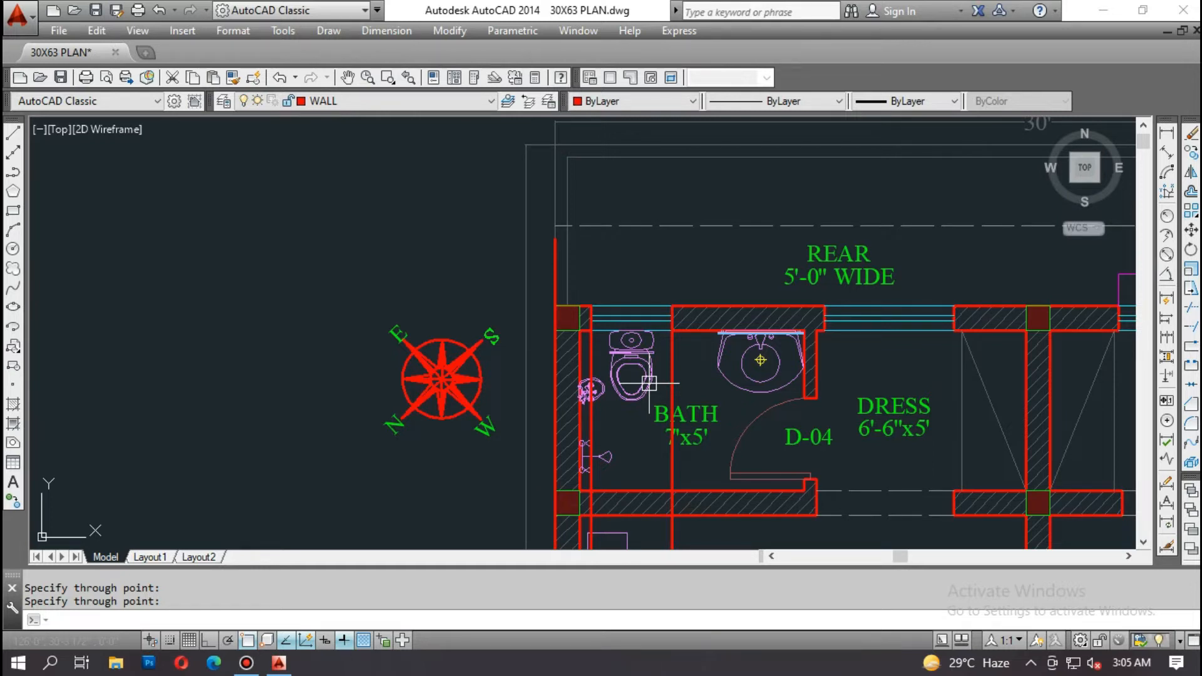
# Step: Draw vertical rays downward from both jambs of the western dress room's rear window
pyautogui.press('Return')
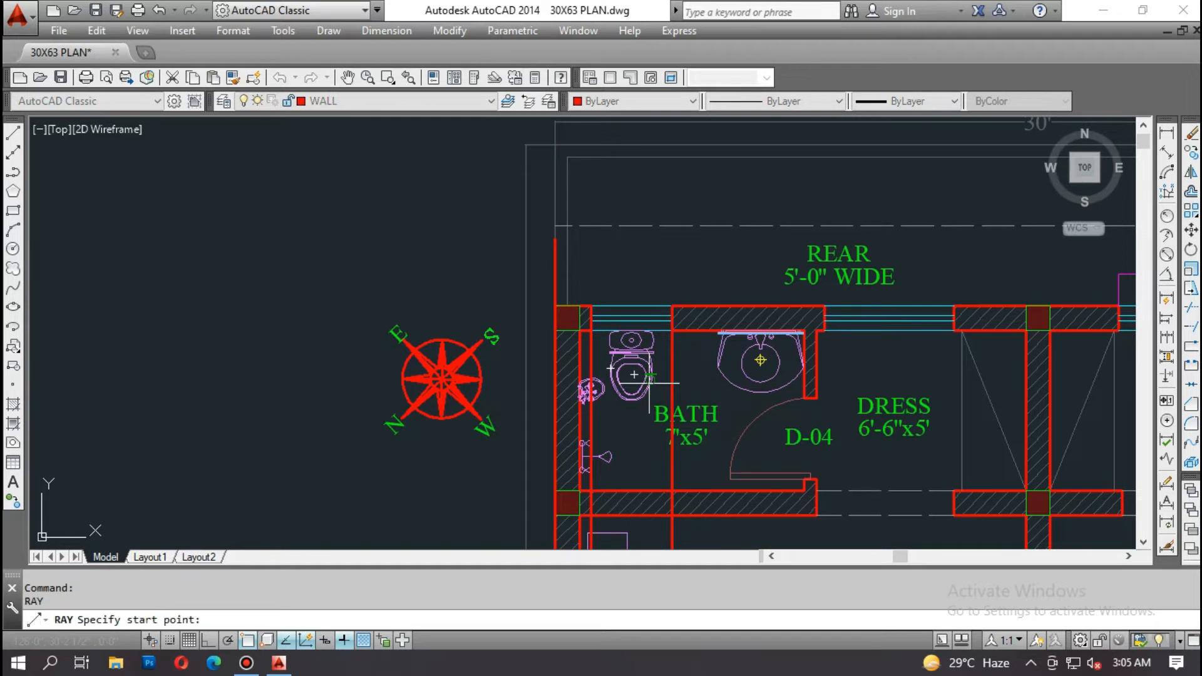
pyautogui.scroll(6, 828, 323)
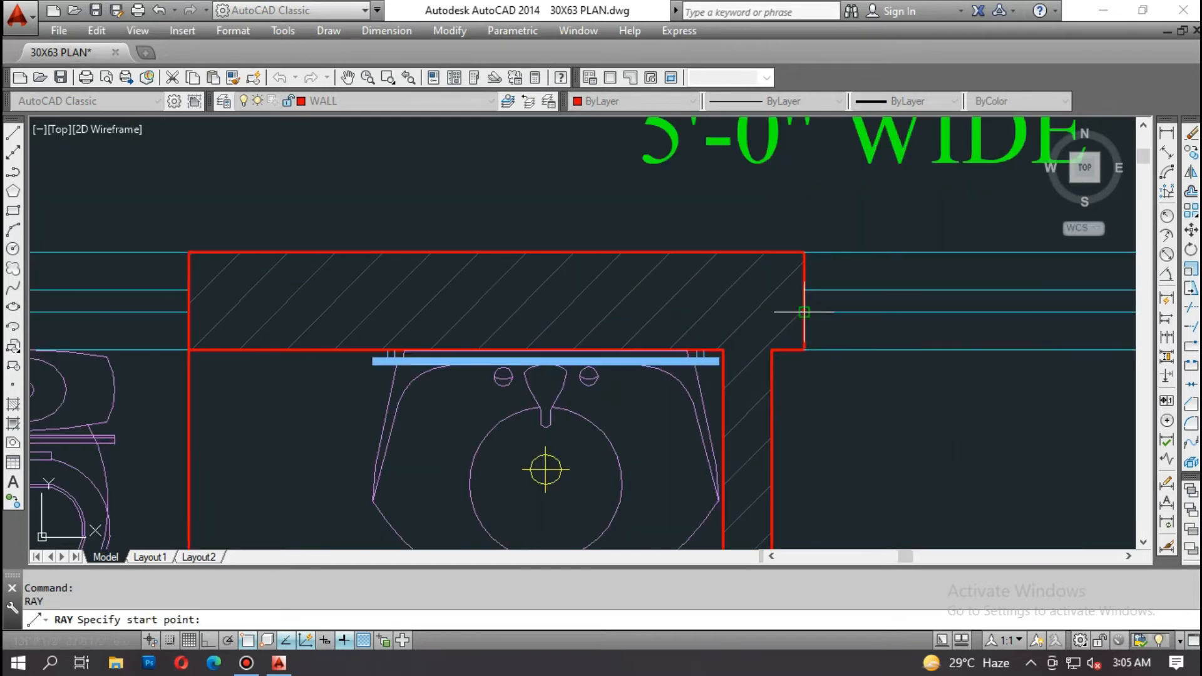
pyautogui.click(804, 252)
pyautogui.click(798, 300)
pyautogui.moveTo(795, 300); pyautogui.dragTo(399, 297, button='middle')
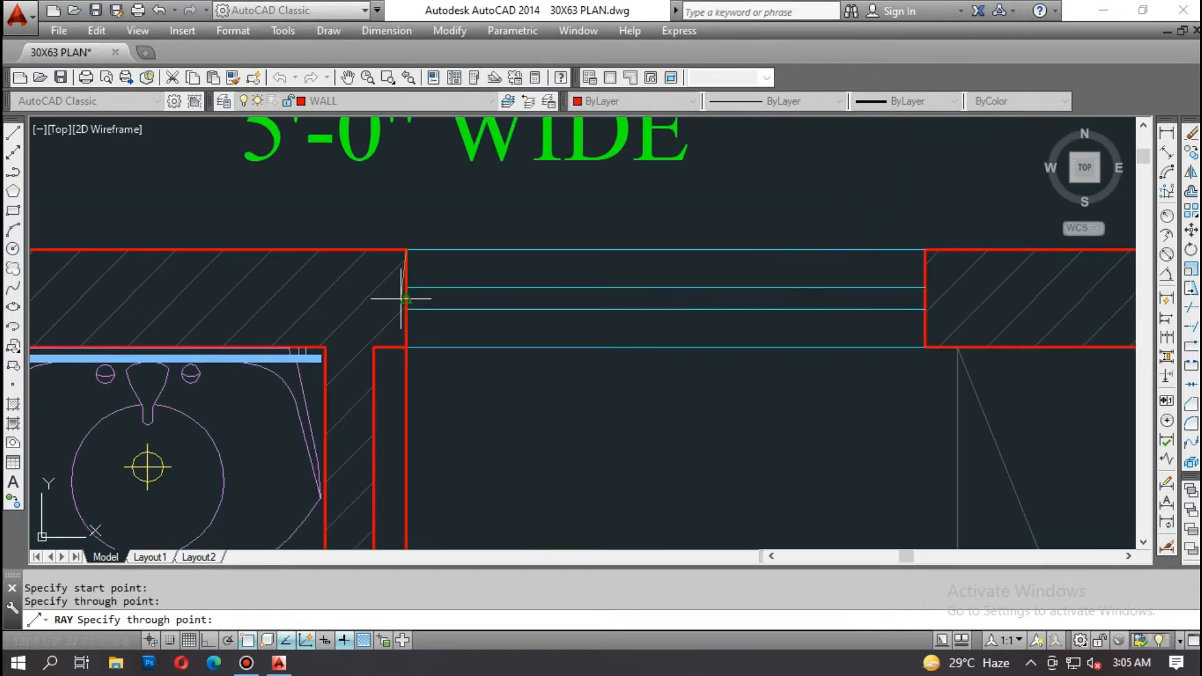
pyautogui.press('Return')
pyautogui.press('Return')
pyautogui.click(925, 252)
pyautogui.click(925, 335)
pyautogui.scroll(-3, 926, 300)
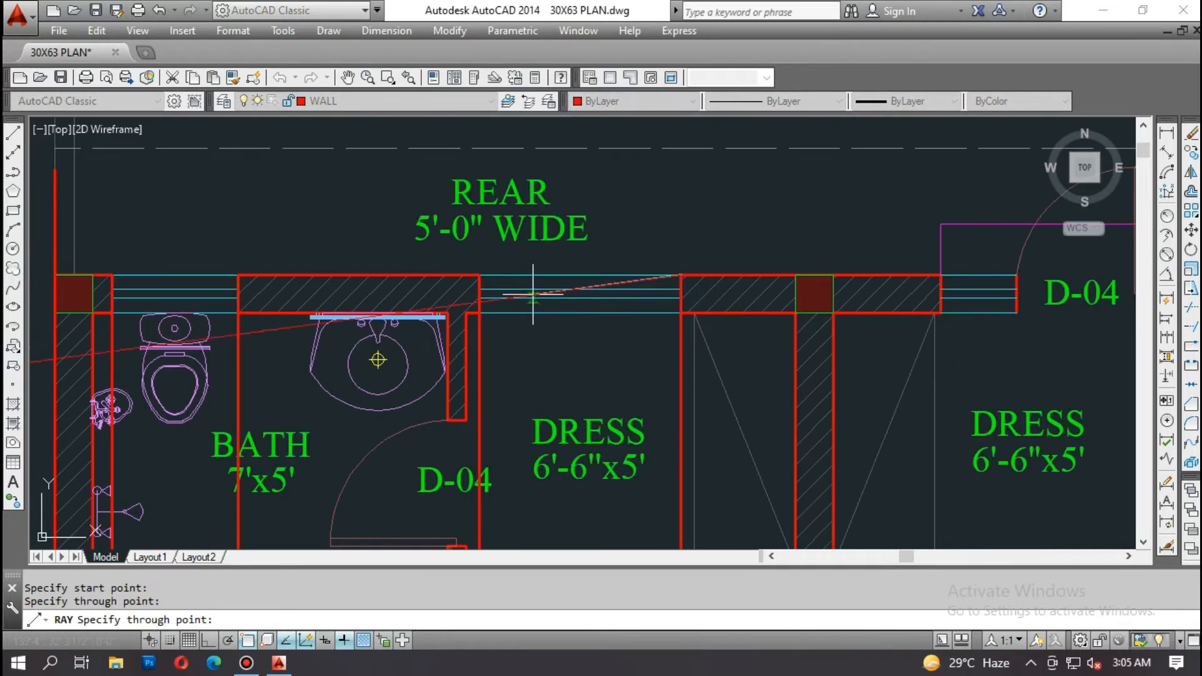
pyautogui.press('Return')
# Step: Draw vertical rays downward from both jambs of the narrow rear window beside door D-04 in the eastern dress room
pyautogui.press('Return')
pyautogui.moveTo(598, 285); pyautogui.dragTo(409, 274, button='middle')
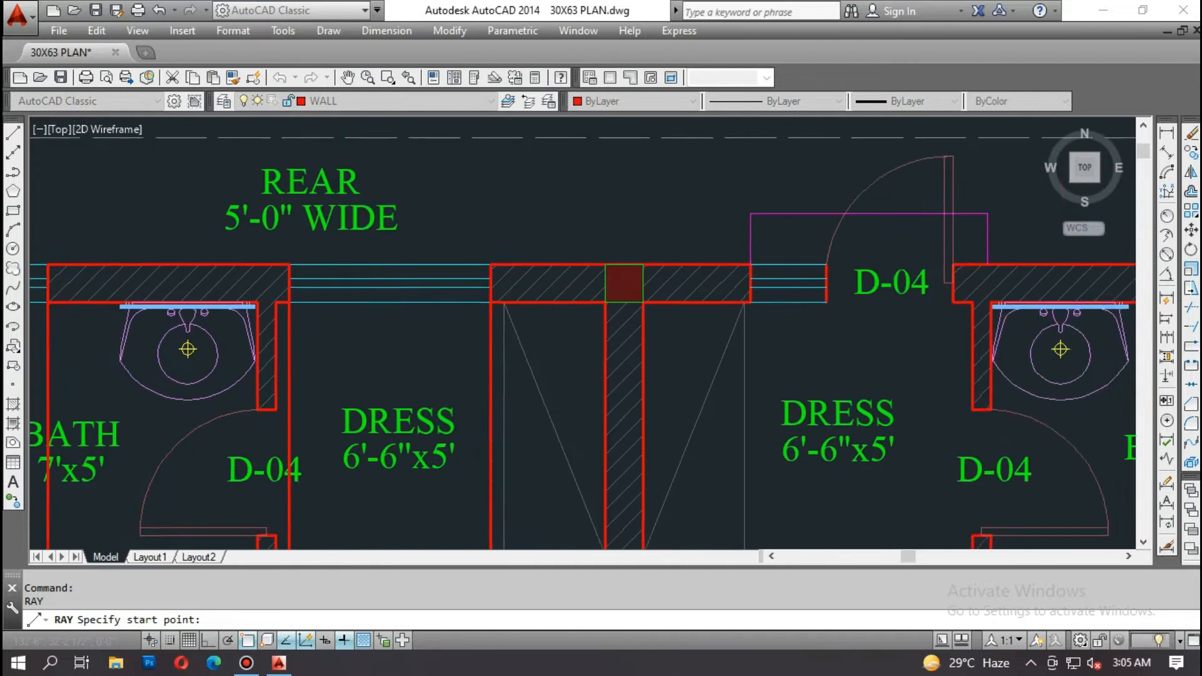
pyautogui.scroll(2, 749, 305)
pyautogui.click(749, 299)
pyautogui.press('Return')
pyautogui.press('Return')
pyautogui.scroll(3, 859, 260)
pyautogui.click(870, 261)
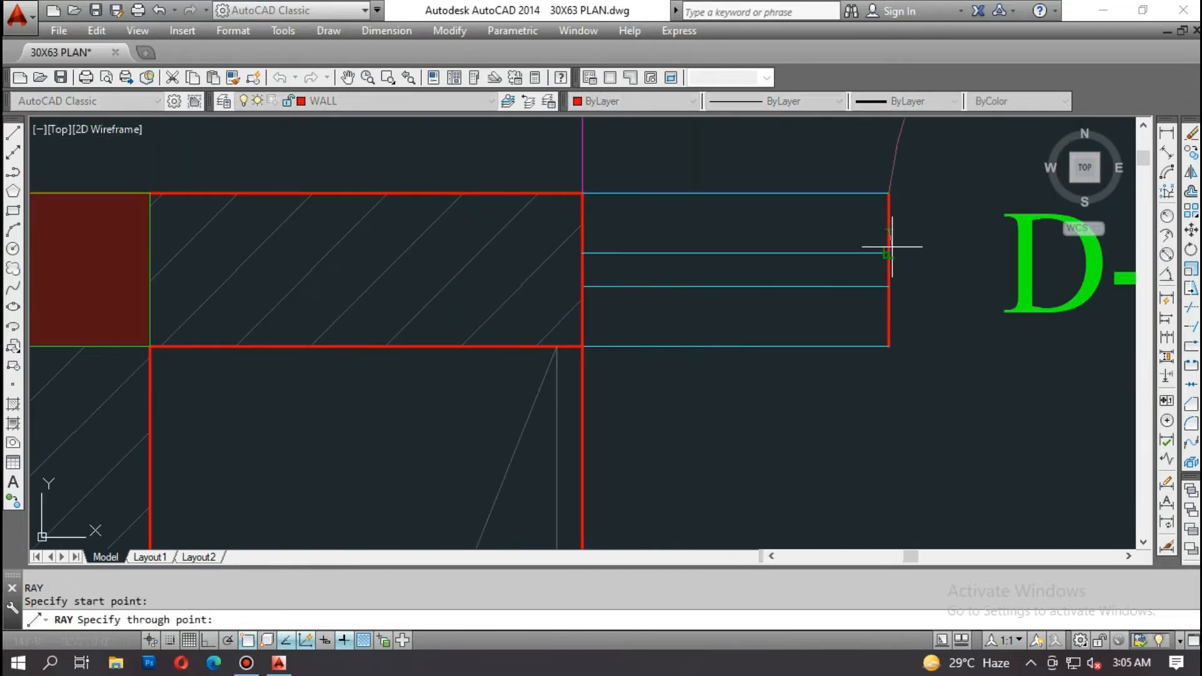
pyautogui.click(886, 288)
pyautogui.press('Return')
# Step: Draw a vertical ray downward from the far jamb of rear door D-04, at the wall next to the eastern bath
pyautogui.scroll(-4, 601, 270)
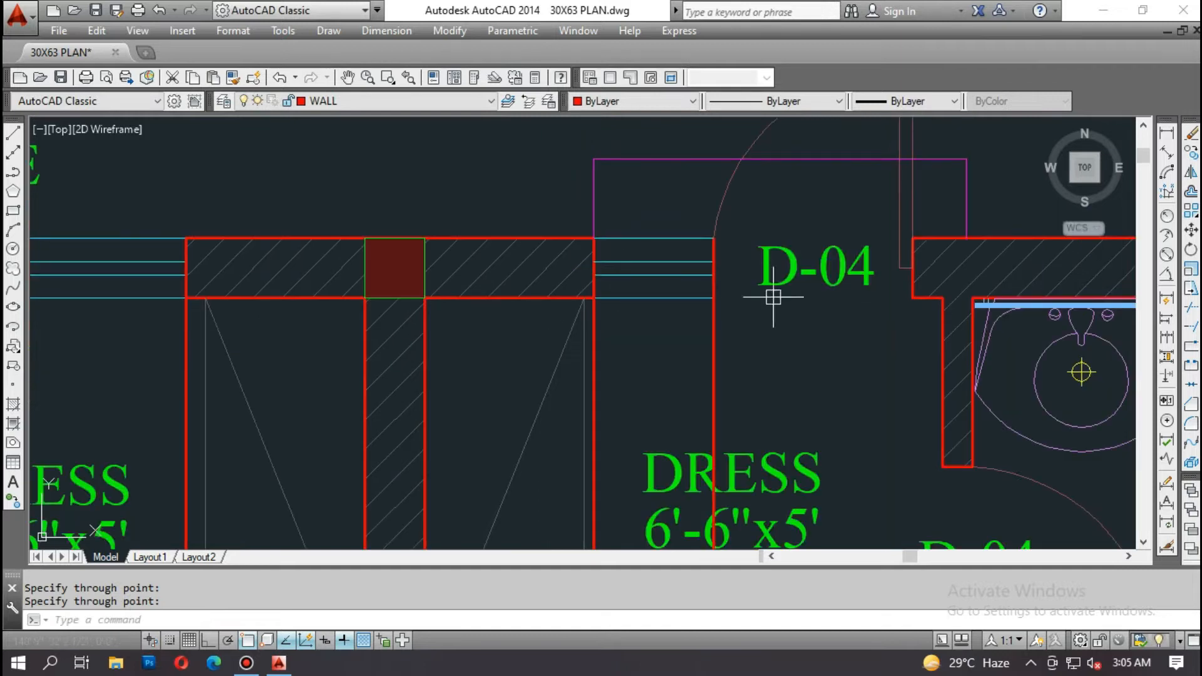
pyautogui.press('Return')
pyautogui.scroll(4, 915, 269)
pyautogui.click(871, 311)
pyautogui.click(874, 328)
pyautogui.press('Return')
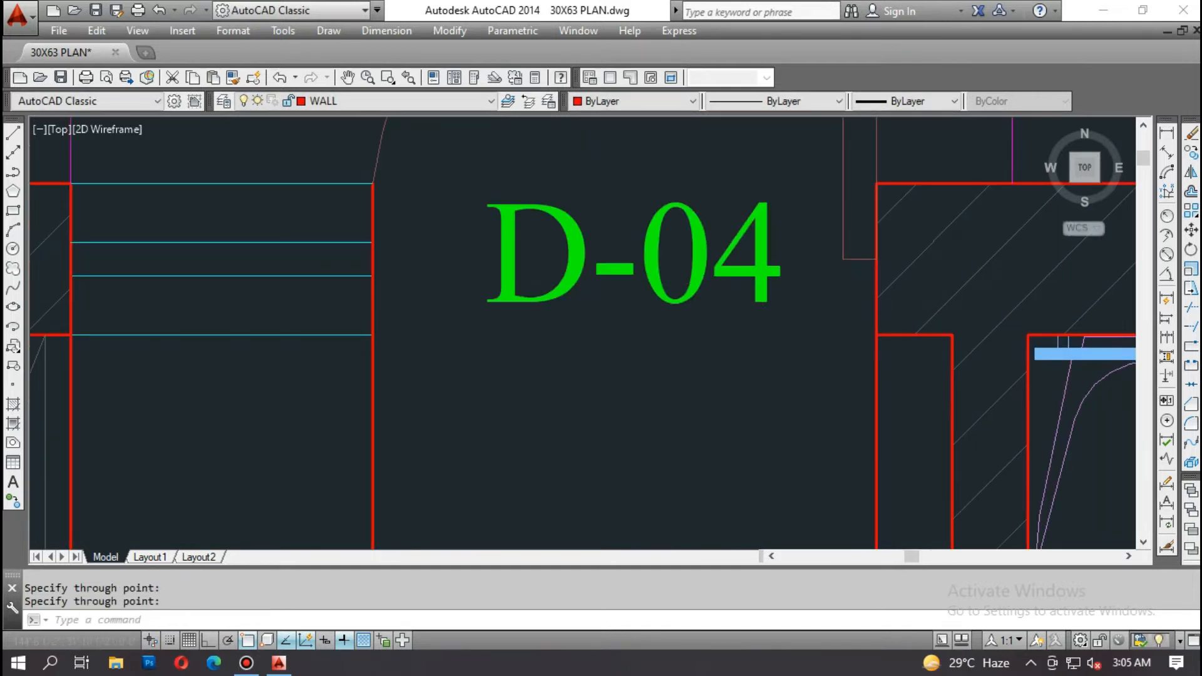
# Step: Draw vertical rays downward from both jambs of the eastern bath's rear window
pyautogui.scroll(-4, 728, 346)
pyautogui.scroll(5, 804, 301)
pyautogui.press('Return')
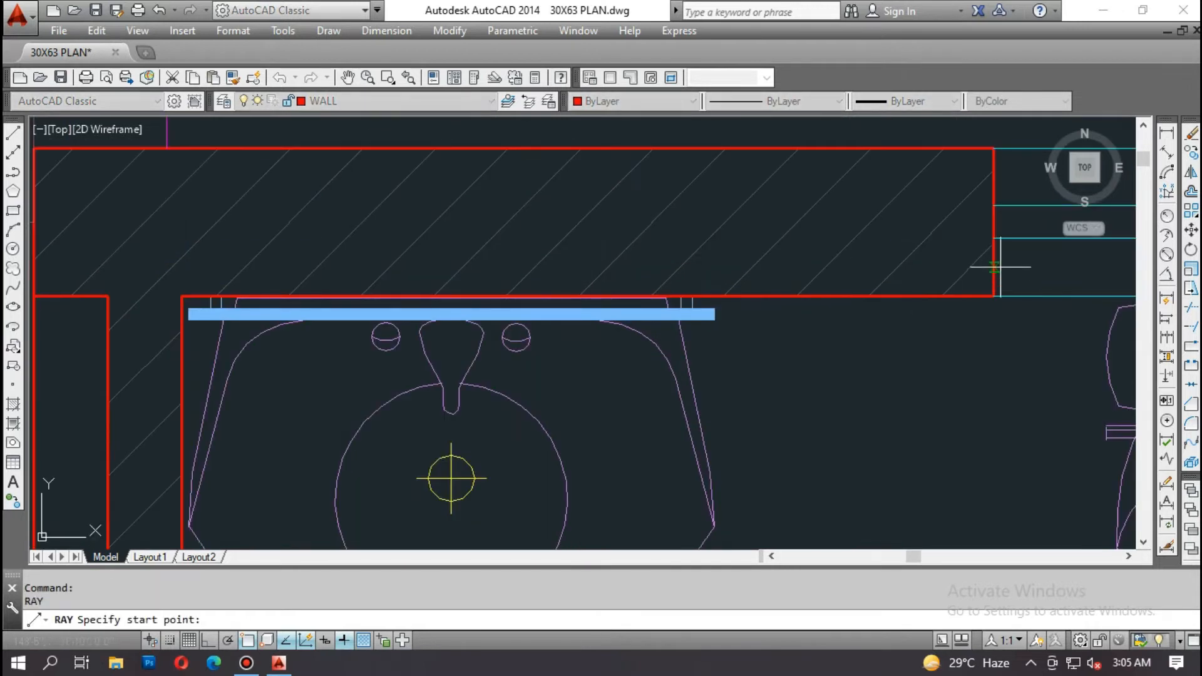
pyautogui.click(995, 267)
pyautogui.click(994, 296)
pyautogui.scroll(-5, 857, 303)
pyautogui.press('Return')
pyautogui.press('Return')
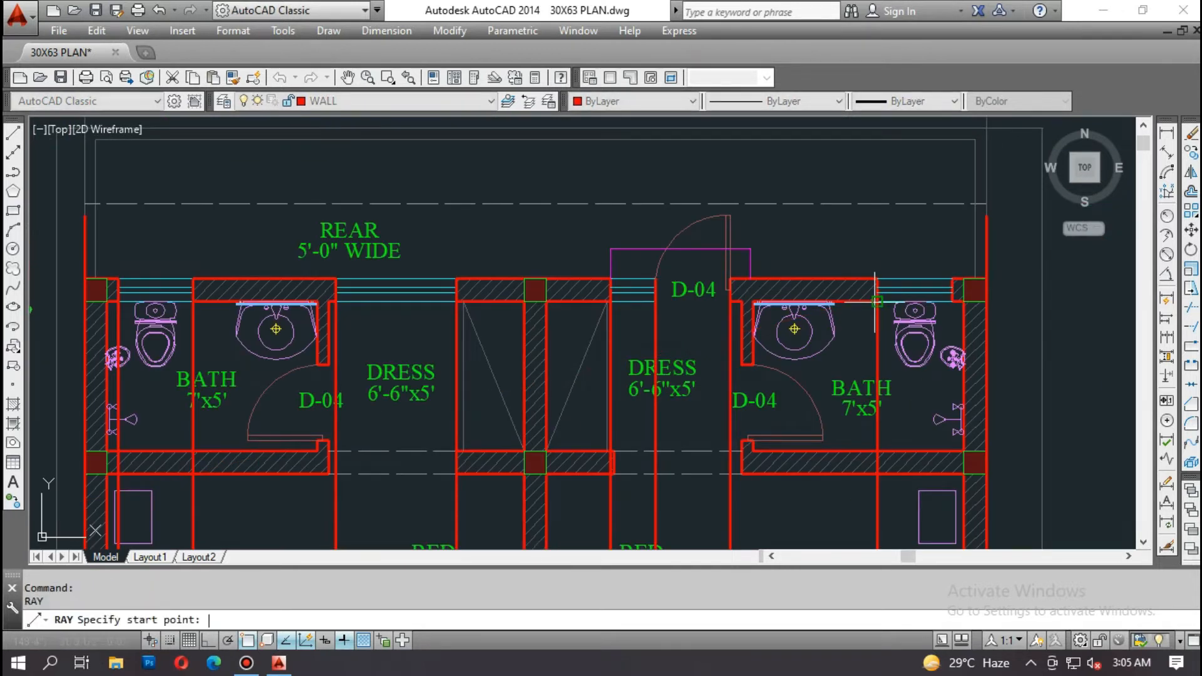
pyautogui.scroll(6, 966, 286)
pyautogui.click(915, 298)
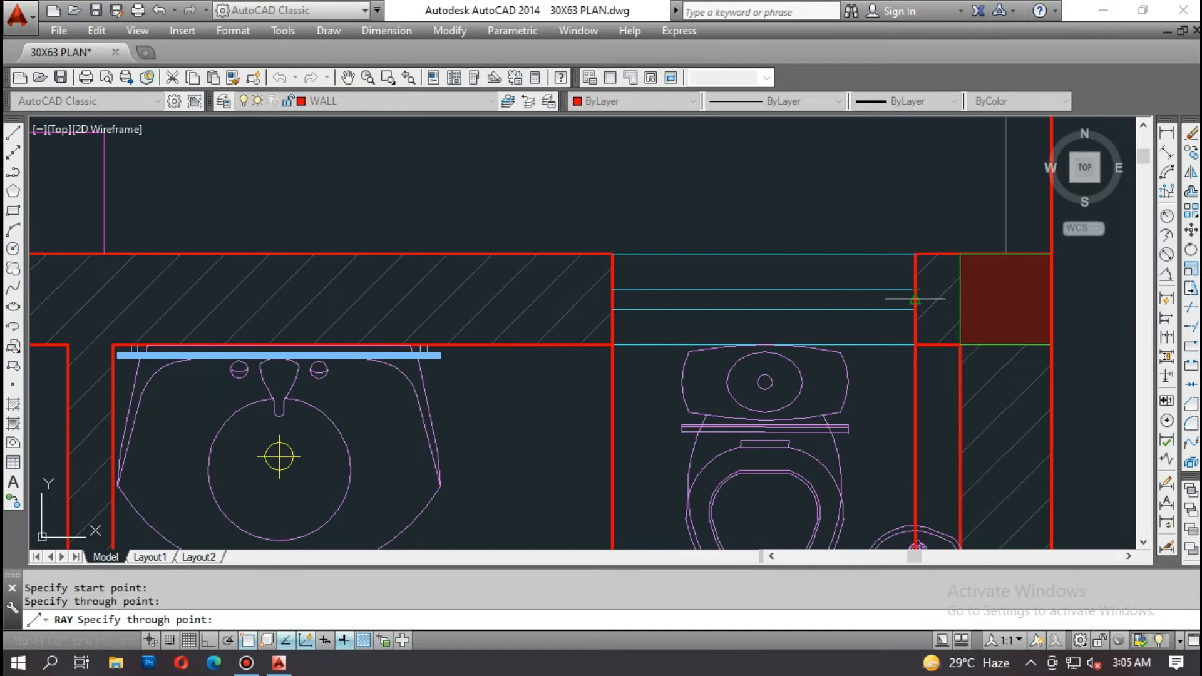
pyautogui.press('Return')
pyautogui.scroll(-6, 787, 247)
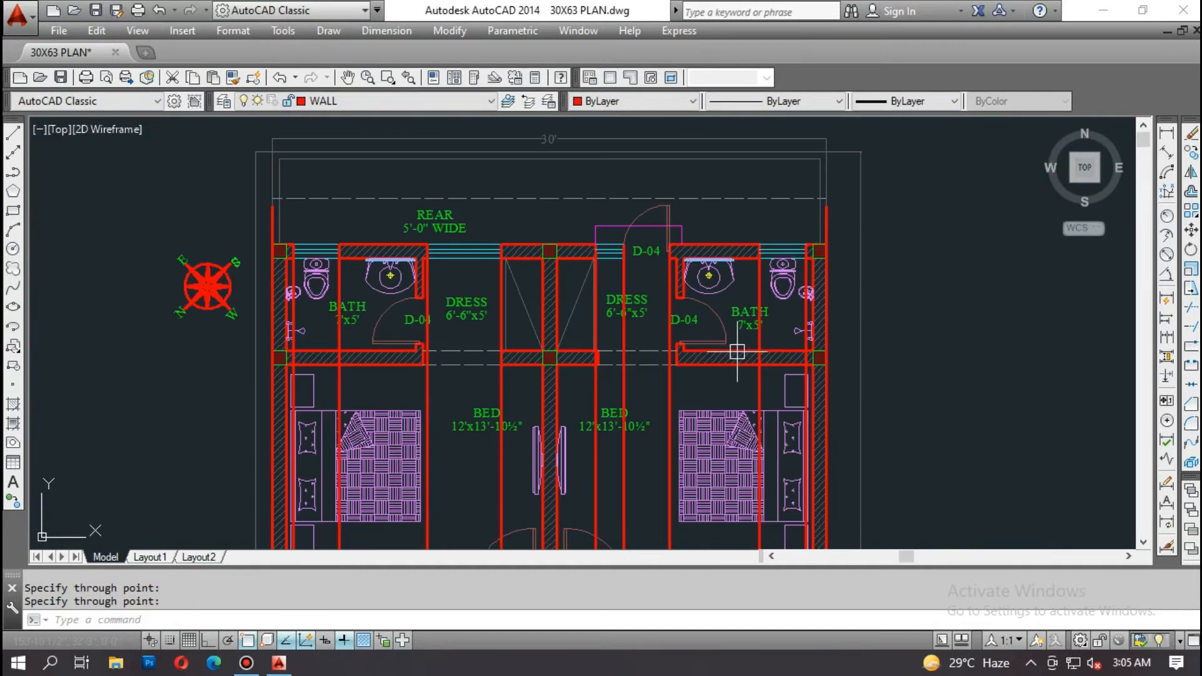
# Step: Examine how the projected rays run from the rear wall openings through the floor plan and into the elevation
pyautogui.scroll(-5, 772, 292)
pyautogui.moveTo(754, 433); pyautogui.dragTo(710, 250, button='middle')
pyautogui.scroll(-4, 667, 313)
pyautogui.scroll(4, 665, 448)
pyautogui.moveTo(675, 375); pyautogui.dragTo(662, 503, button='middle')
pyautogui.scroll(-4, 678, 471)
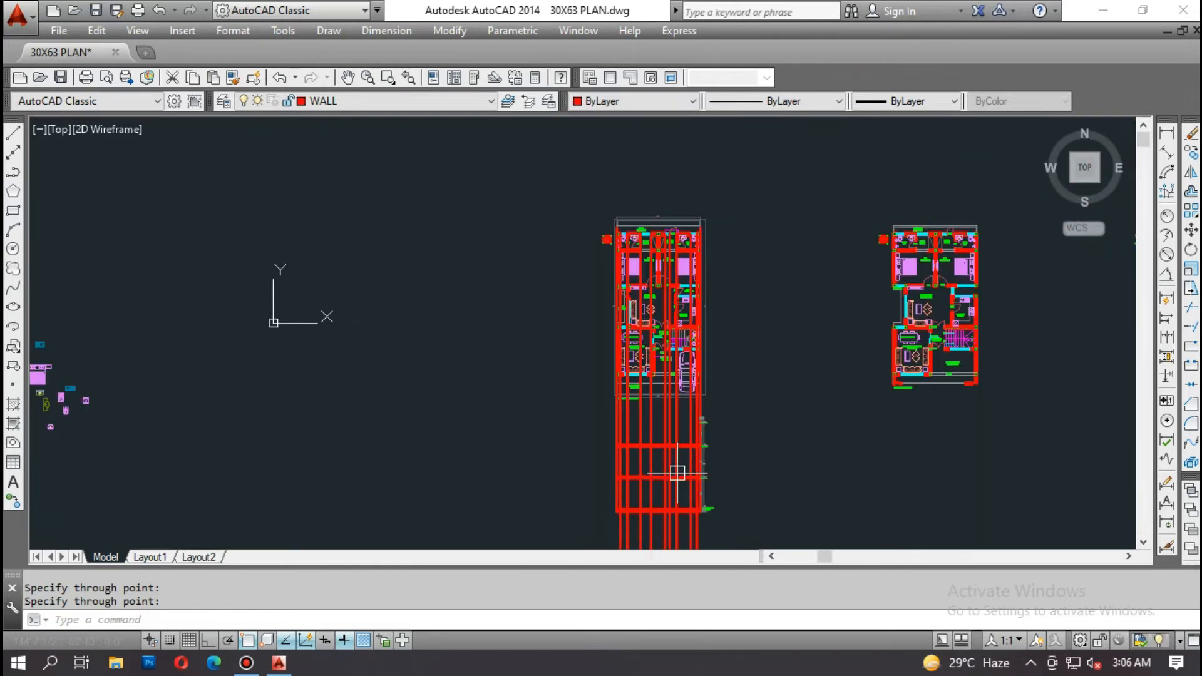
pyautogui.scroll(4, 678, 473)
pyautogui.scroll(-2, 681, 504)
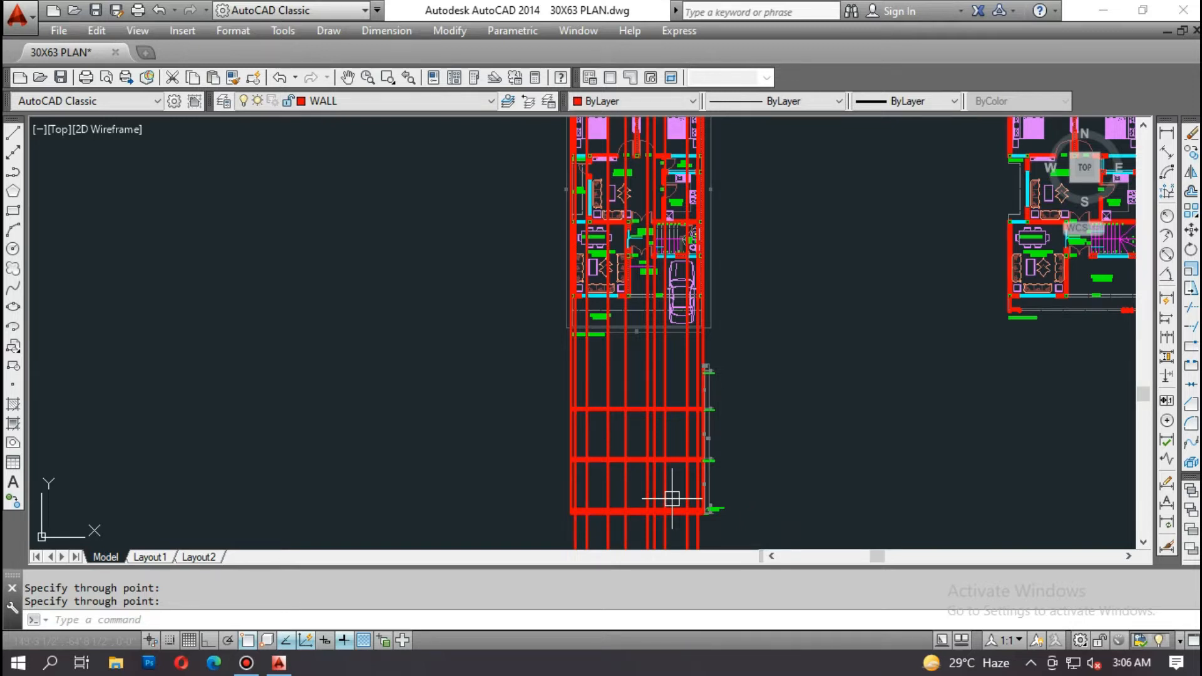
pyautogui.scroll(-2, 672, 498)
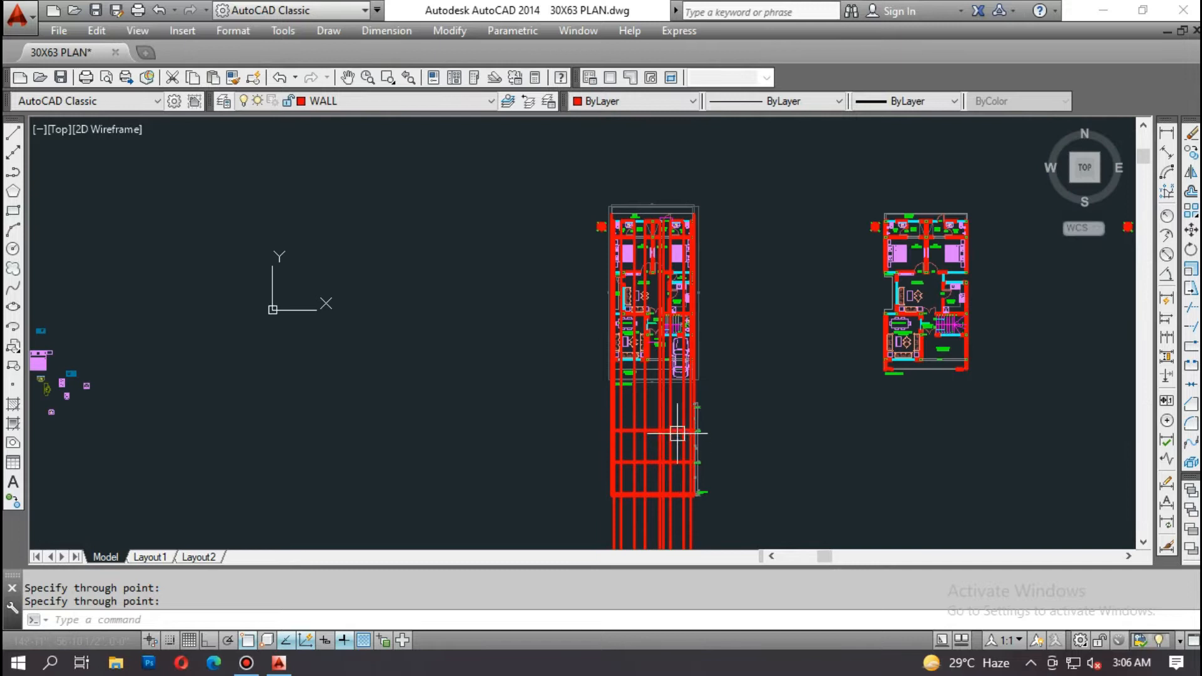
pyautogui.scroll(2, 629, 207)
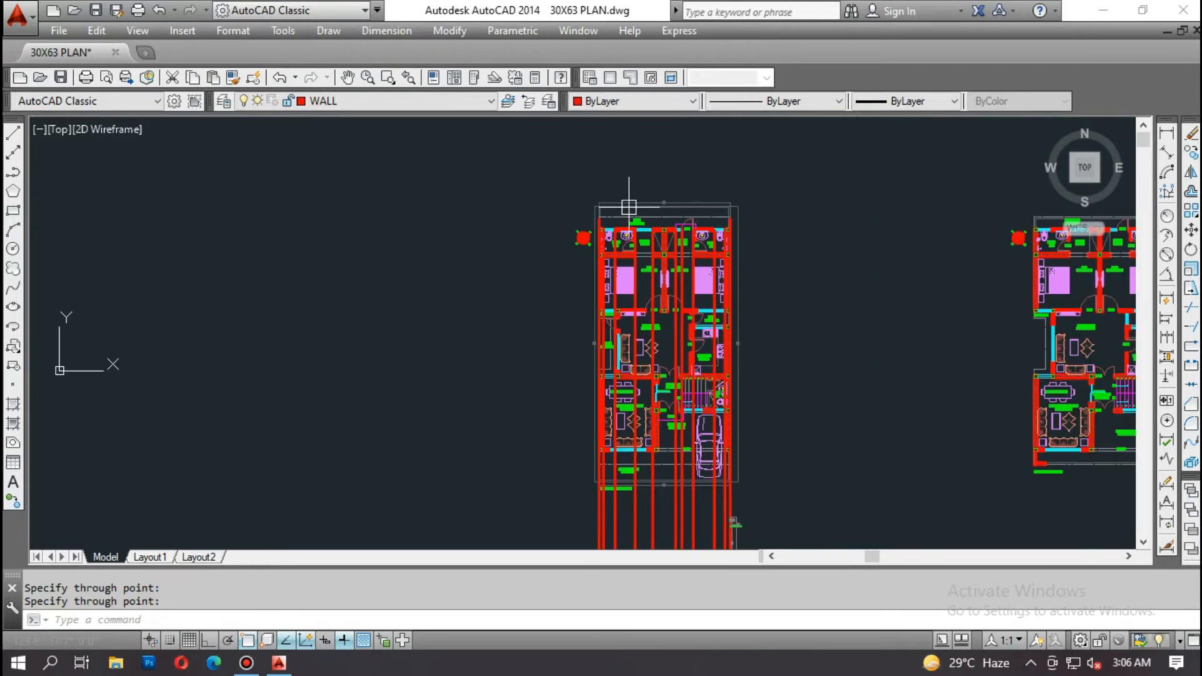
pyautogui.moveTo(647, 324); pyautogui.dragTo(639, 280, button='middle')
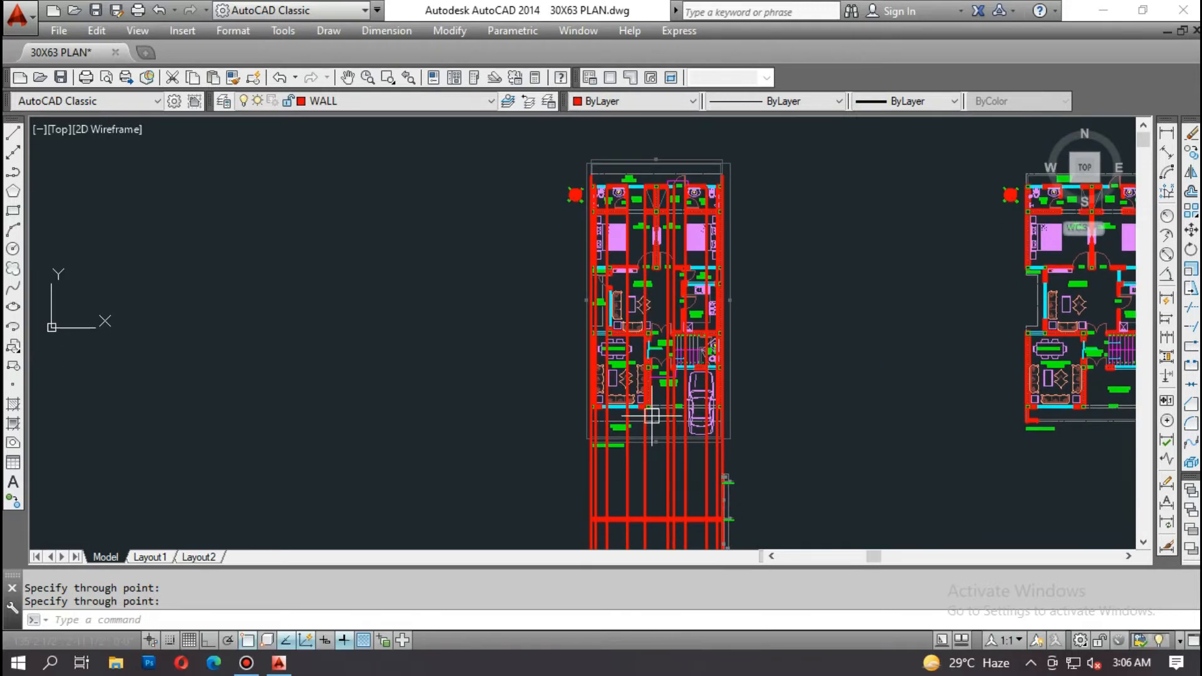
pyautogui.scroll(3, 659, 167)
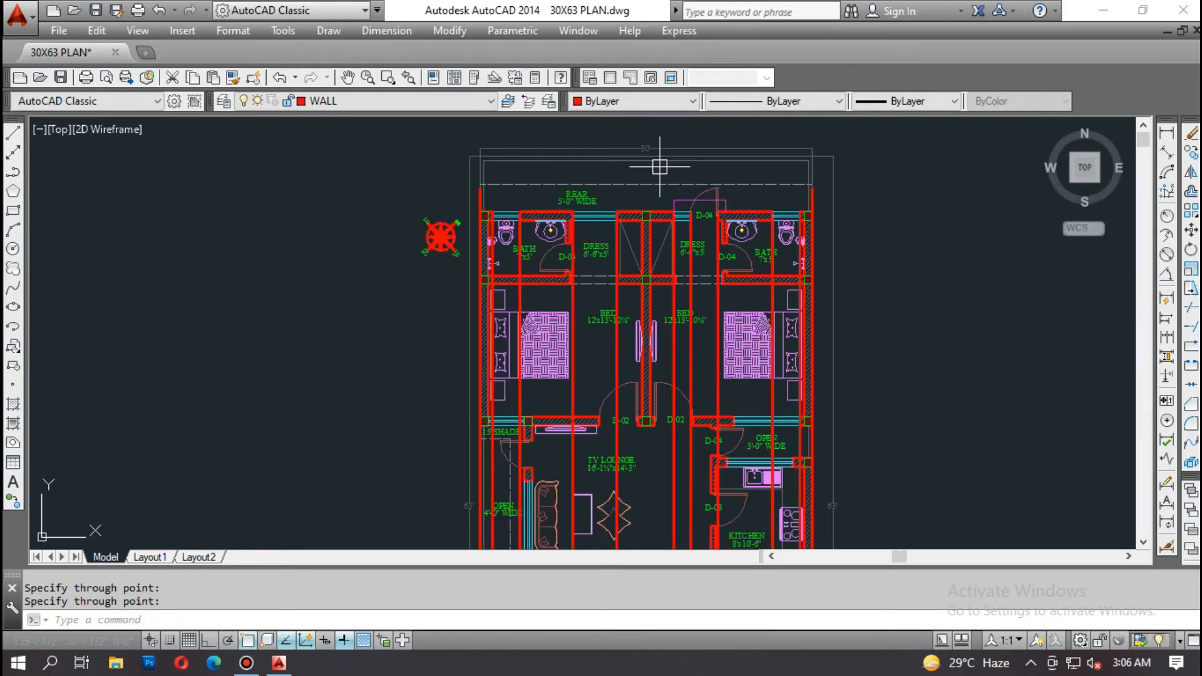
pyautogui.scroll(-5, 664, 172)
pyautogui.scroll(3, 642, 459)
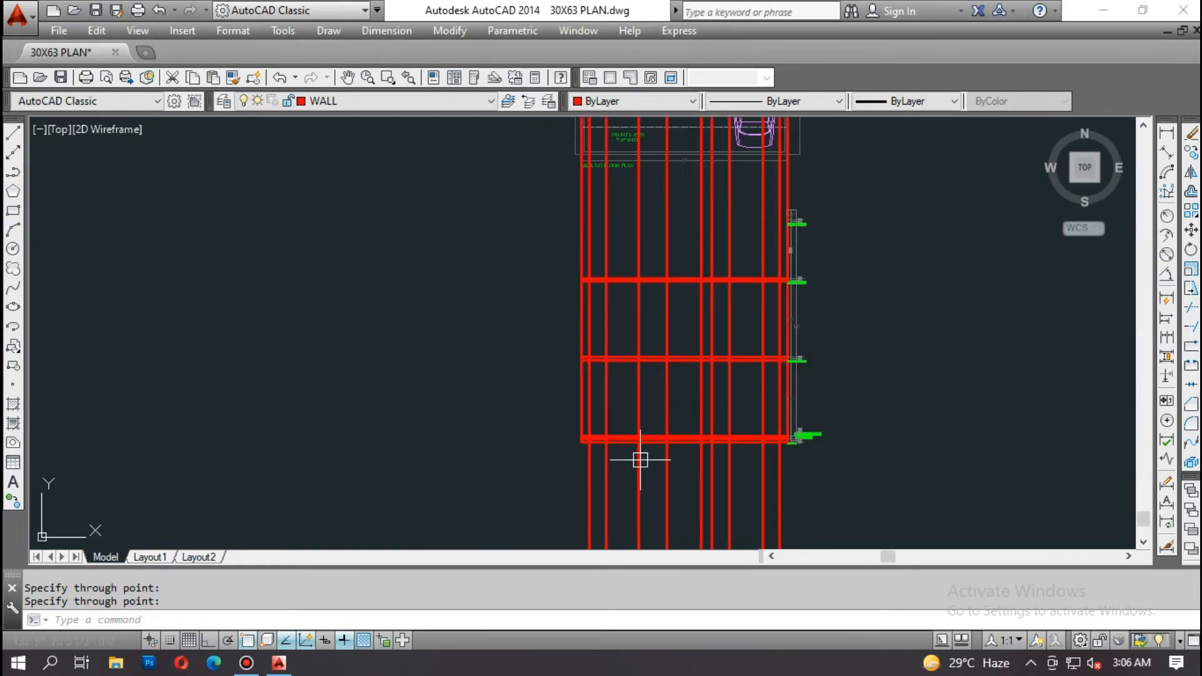
pyautogui.scroll(2, 615, 435)
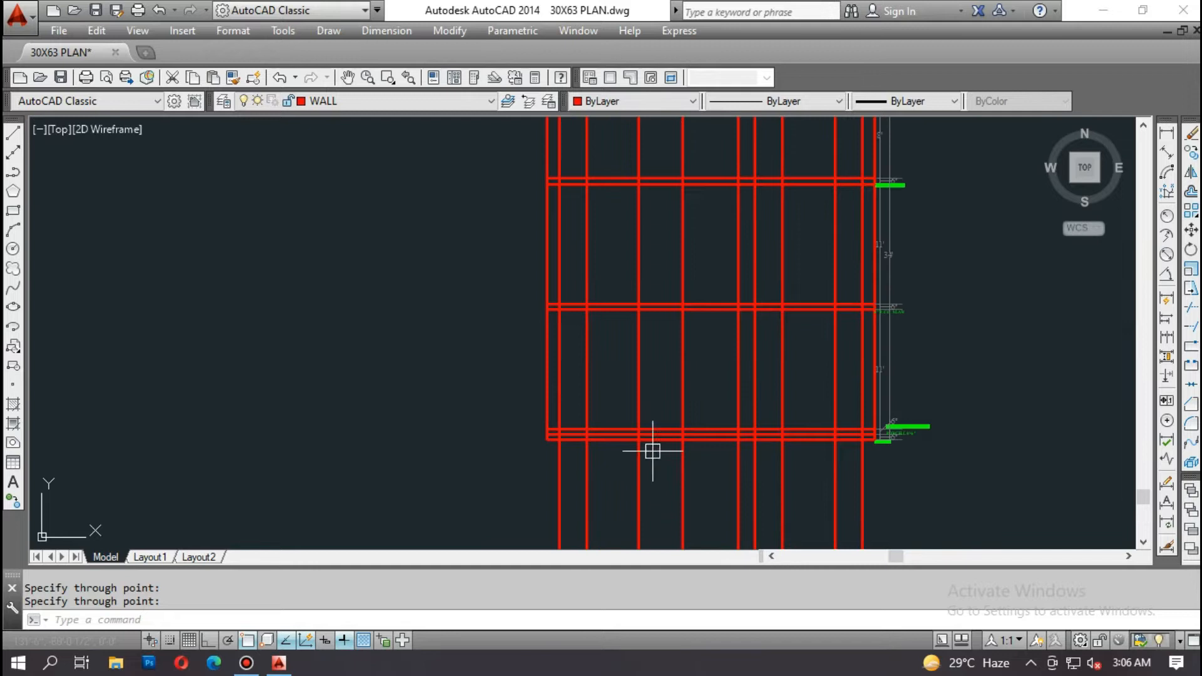
pyautogui.scroll(-5, 499, 476)
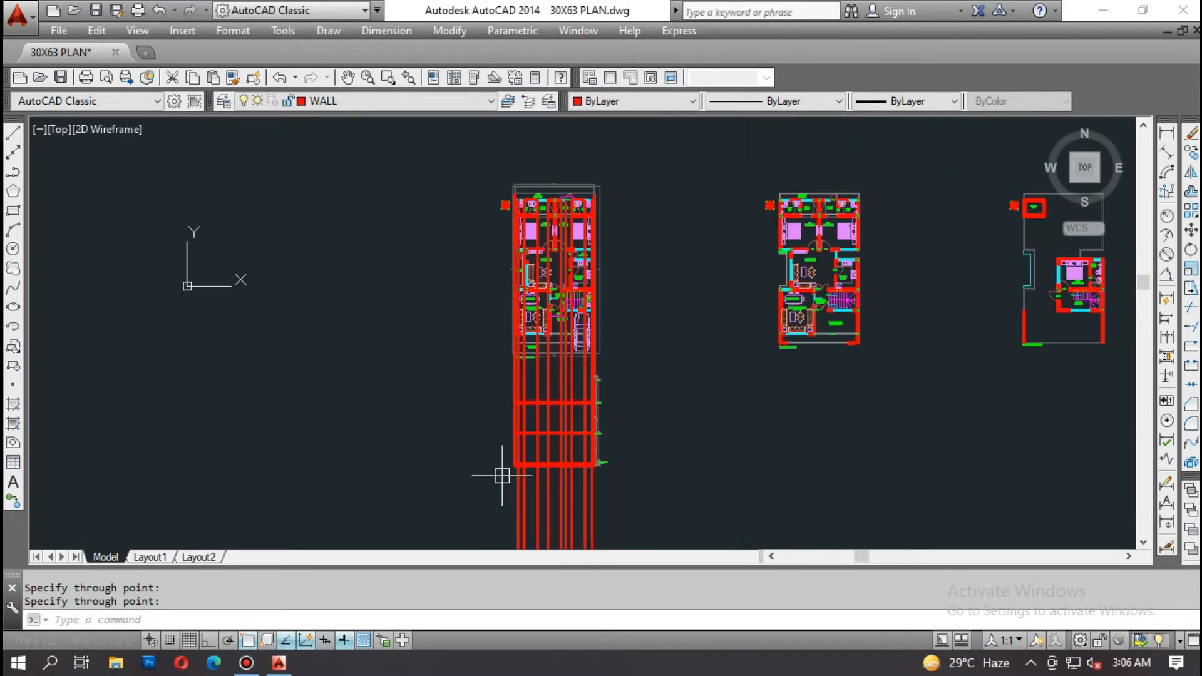
pyautogui.scroll(7, 564, 317)
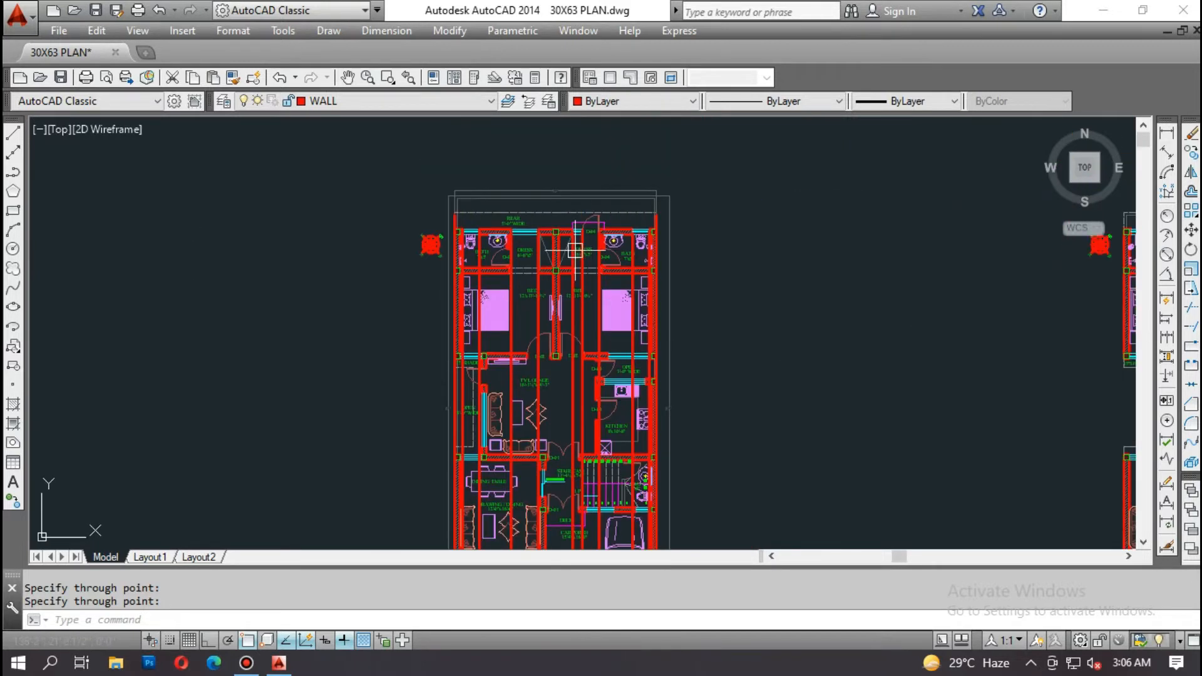
pyautogui.scroll(-4, 697, 274)
pyautogui.scroll(7, 614, 449)
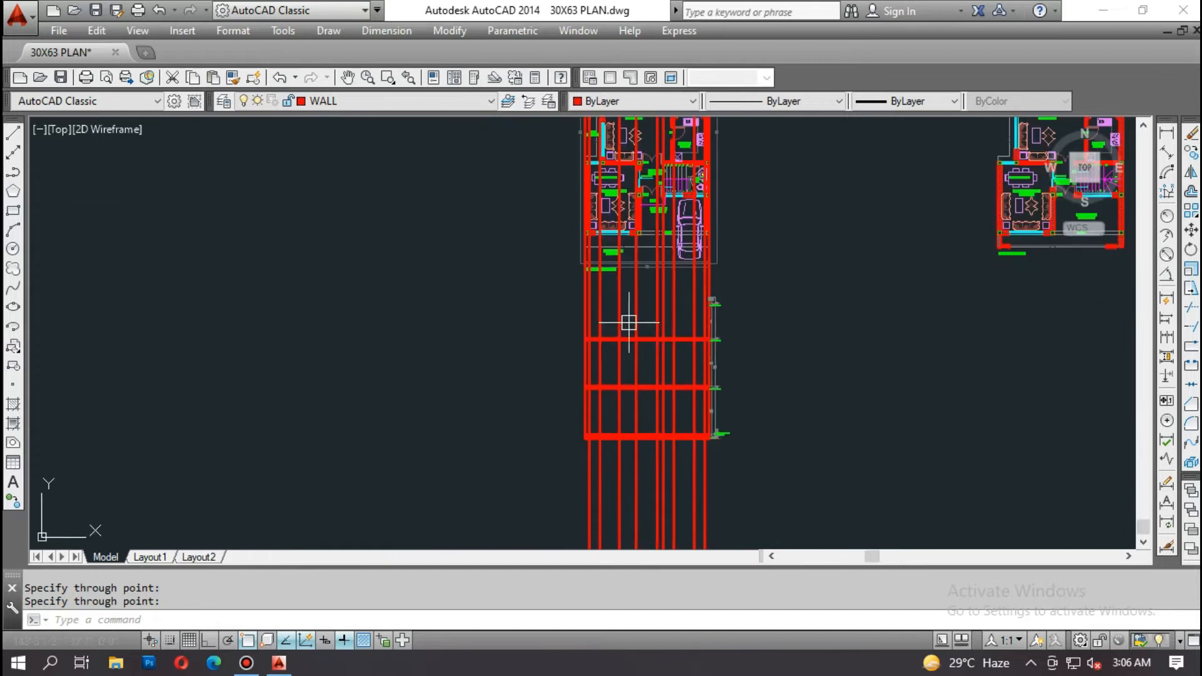
# Step: Assign the two vertical rays of the western bath's rear window to the WINDOW layer
pyautogui.click(651, 444)
pyautogui.click(523, 458)
pyautogui.scroll(-2, 553, 468)
pyautogui.scroll(-3, 537, 182)
pyautogui.scroll(6, 532, 275)
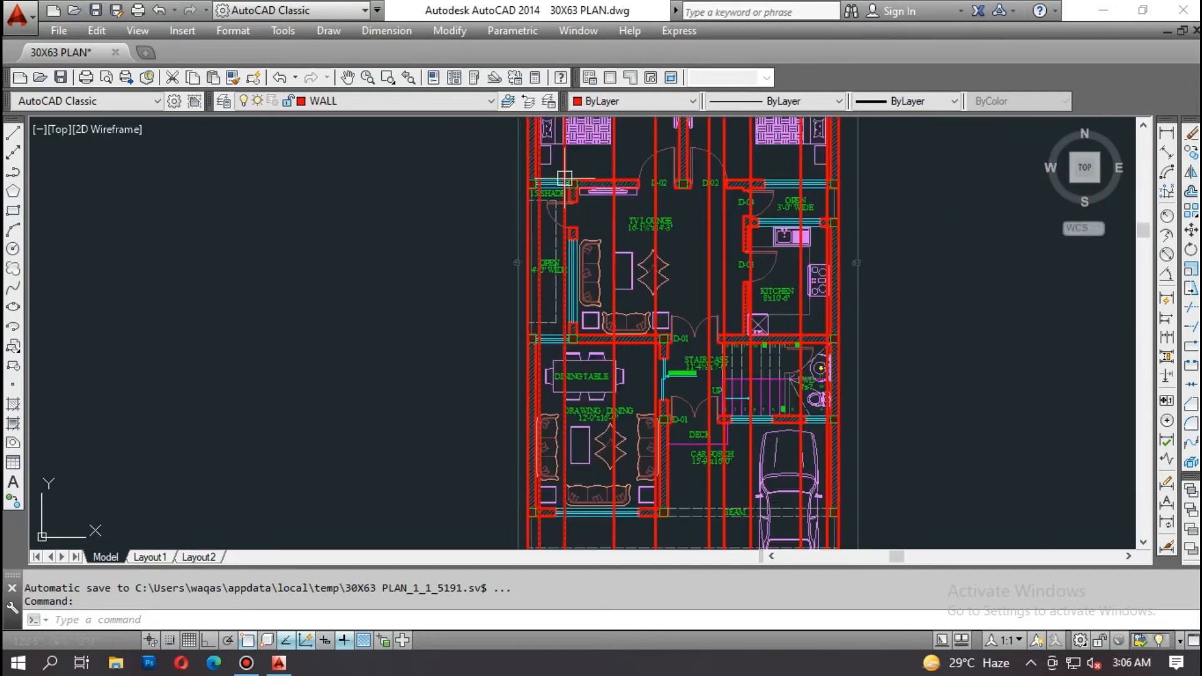
pyautogui.click(633, 101)
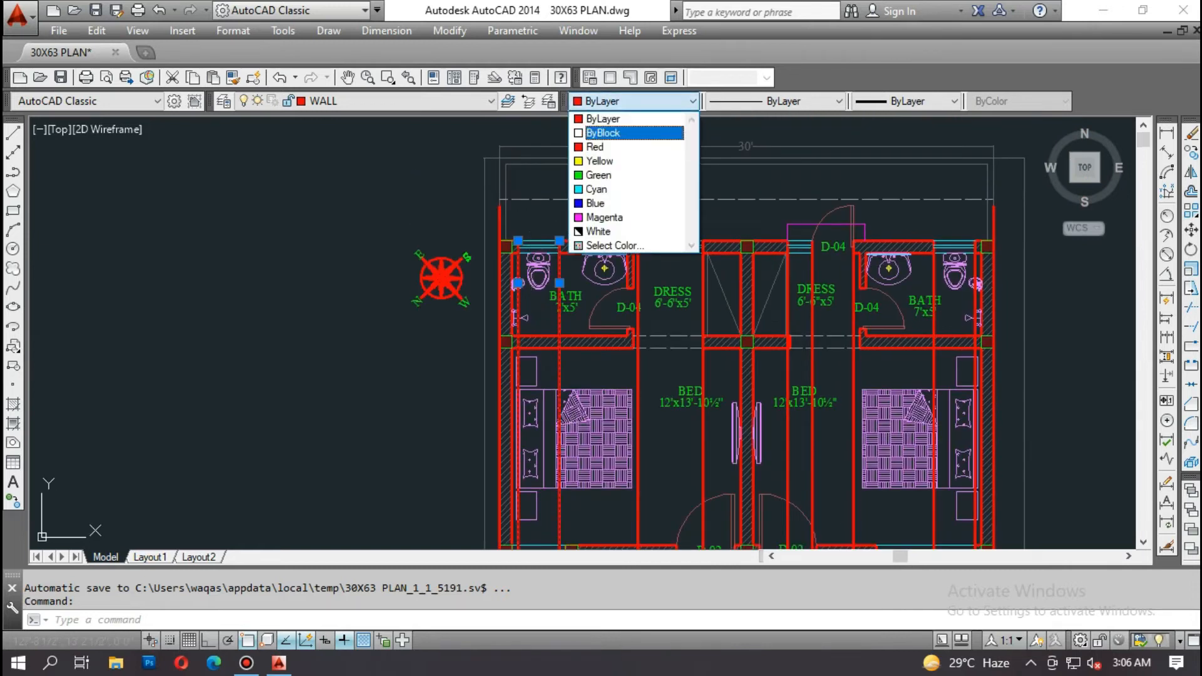
pyautogui.click(612, 120)
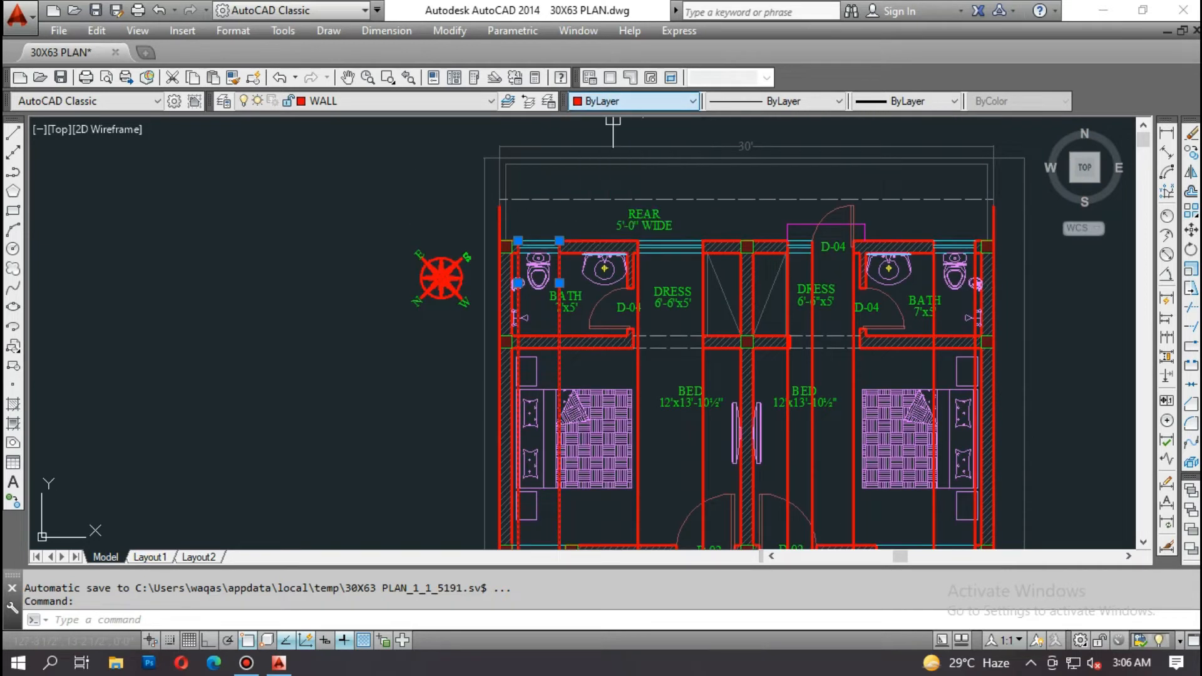
pyautogui.click(438, 101)
pyautogui.click(438, 102)
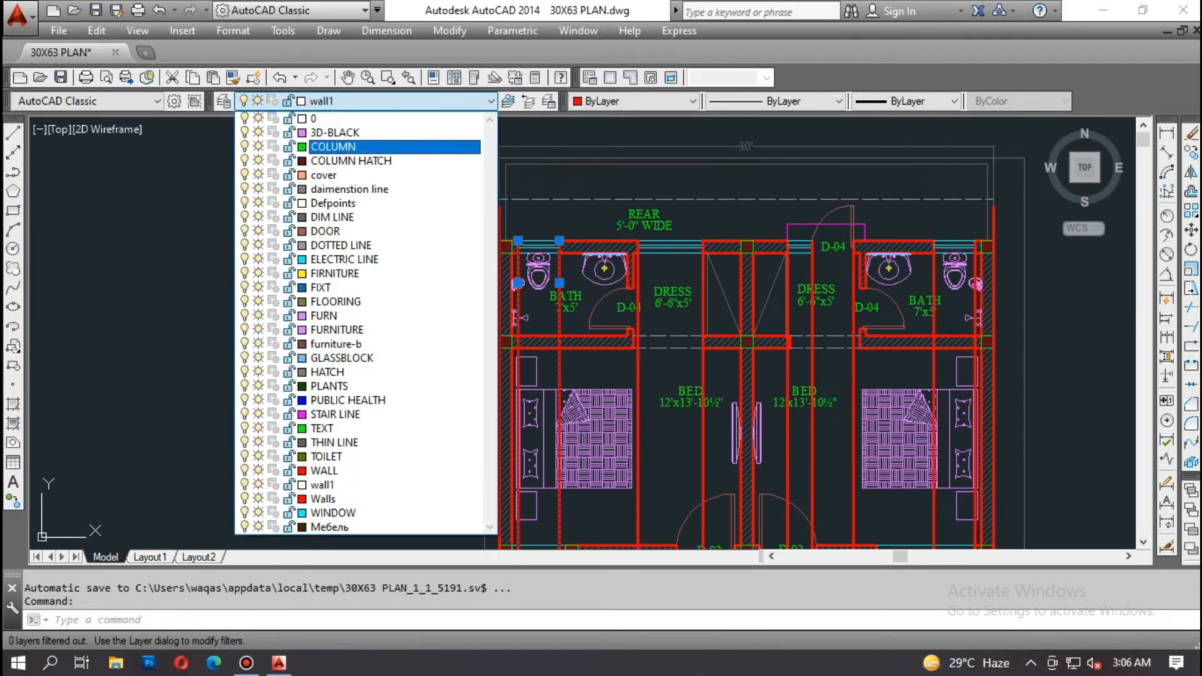
pyautogui.click(332, 513)
pyautogui.scroll(-5, 464, 297)
pyautogui.scroll(6, 518, 269)
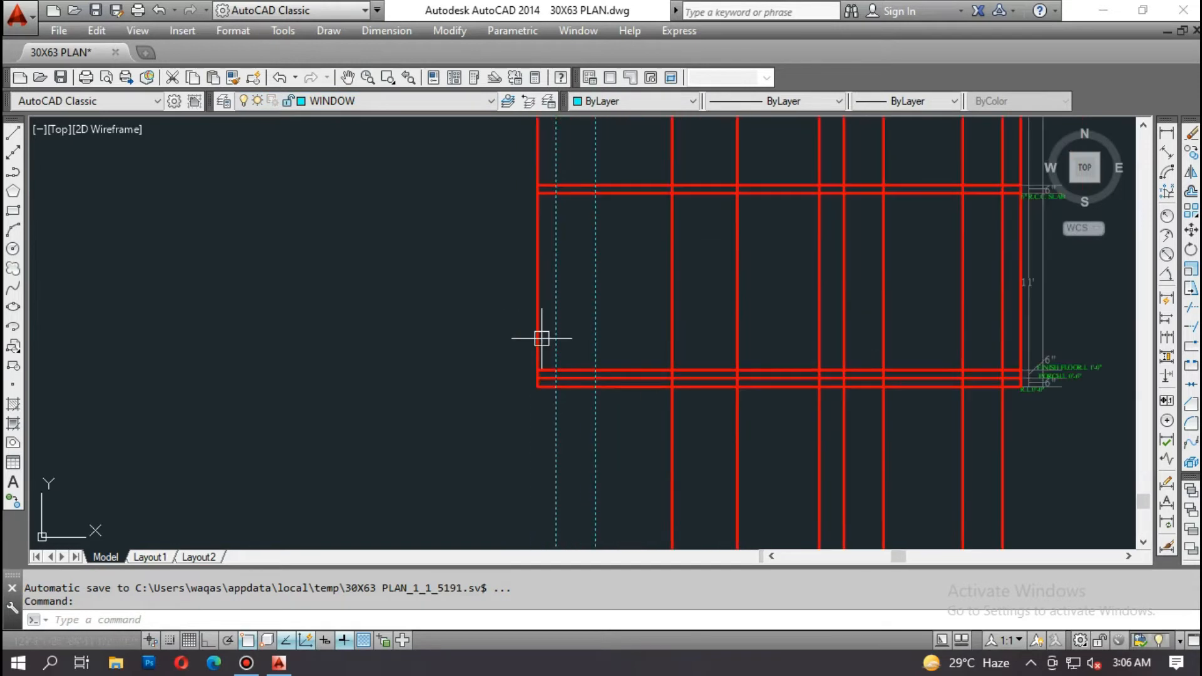
pyautogui.press('Escape')
# Step: Offset the finish floor level line of the elevation 8' upward to set the window head height
pyautogui.write('o')
pyautogui.press('Return')
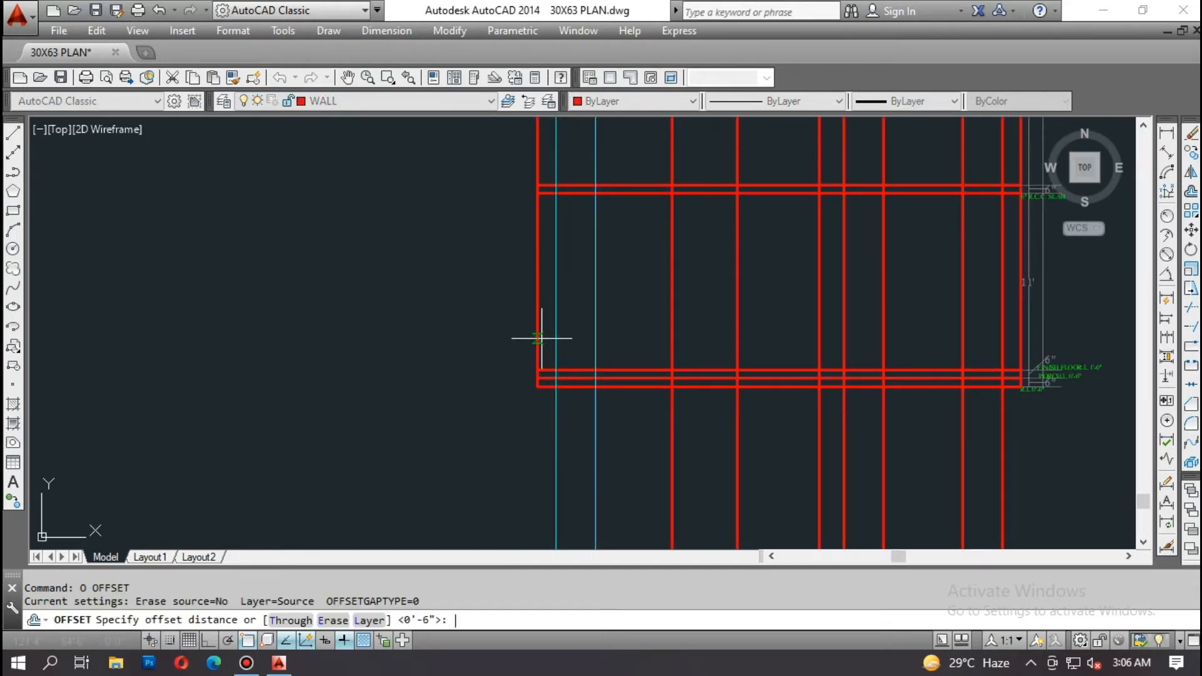
pyautogui.write('8')
pyautogui.press('Escape')
pyautogui.write('o')
pyautogui.press('Return')
pyautogui.write('8')
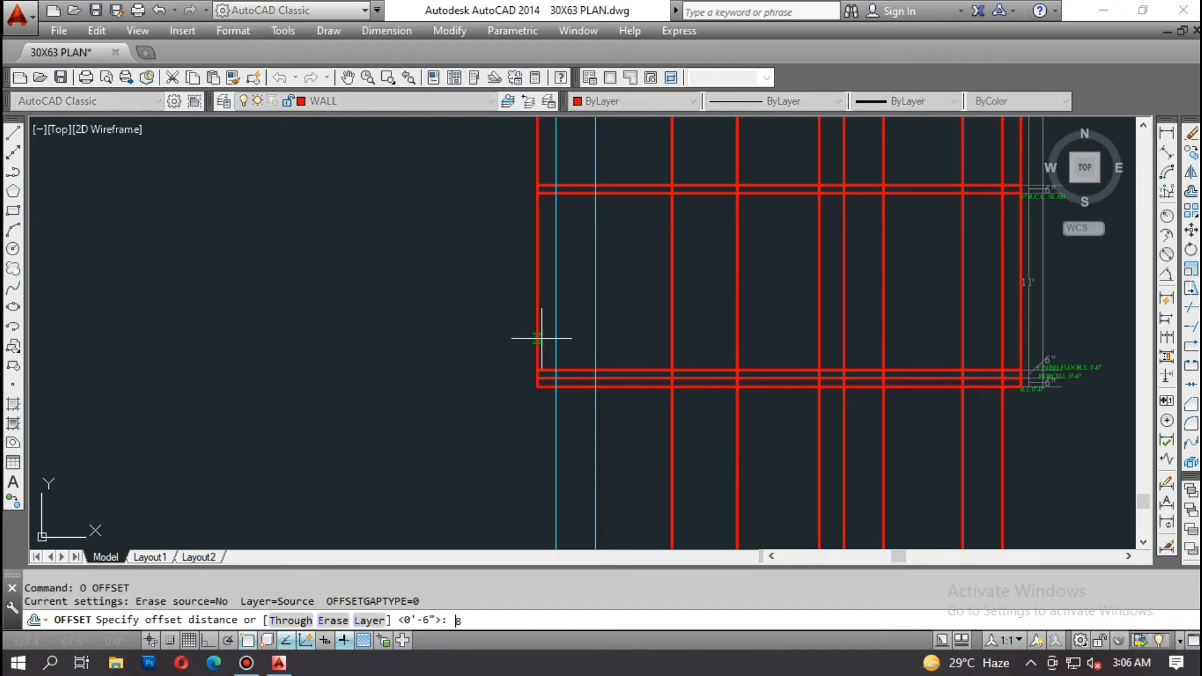
pyautogui.write("'")
pyautogui.press('Return')
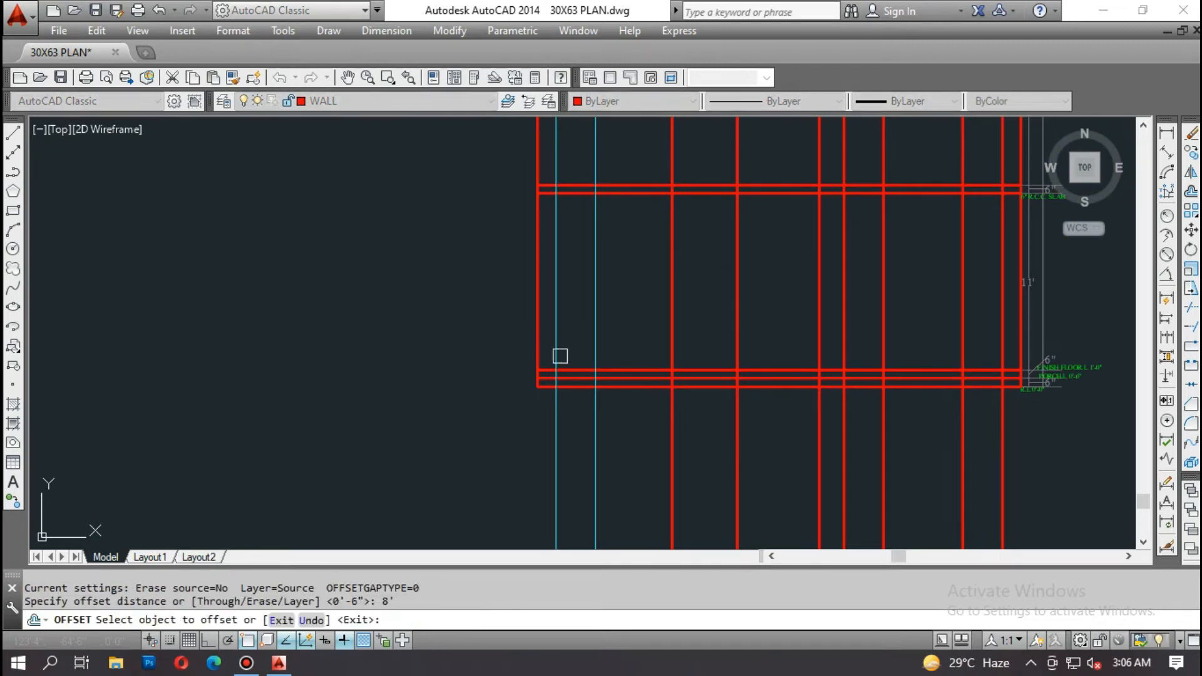
pyautogui.scroll(2, 561, 355)
pyautogui.click(576, 373)
pyautogui.click(587, 325)
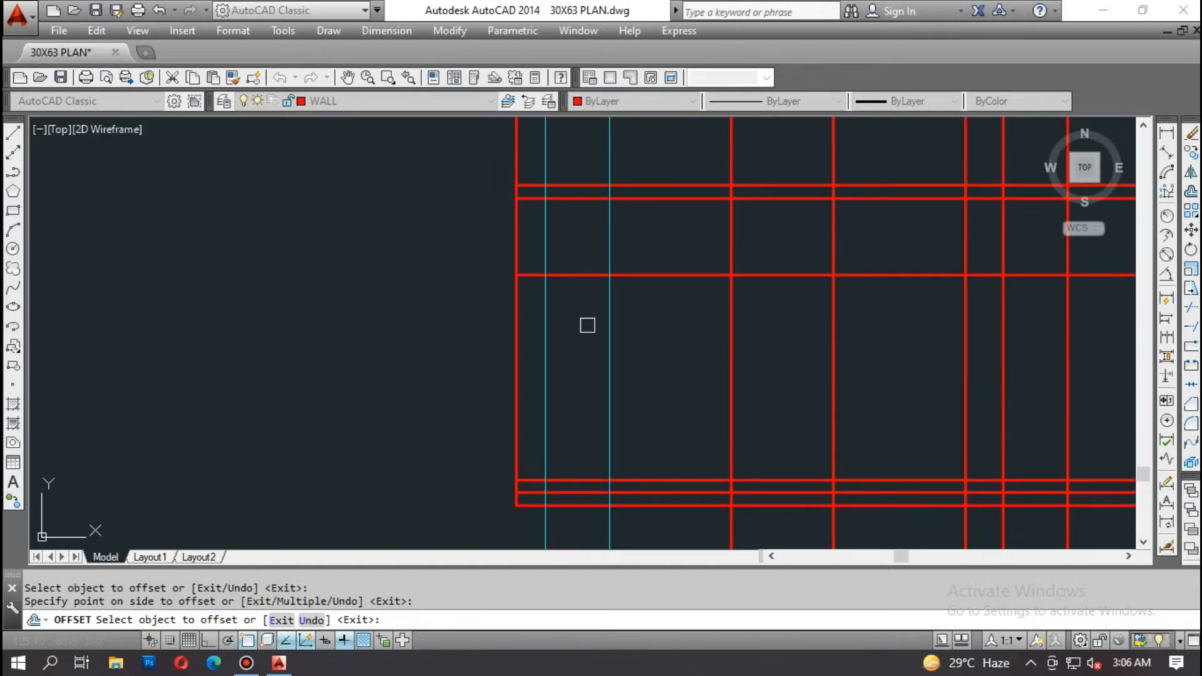
# Step: Offset the window head line 24" downward to set the bath window's sill height
pyautogui.press('Return')
pyautogui.press('Return')
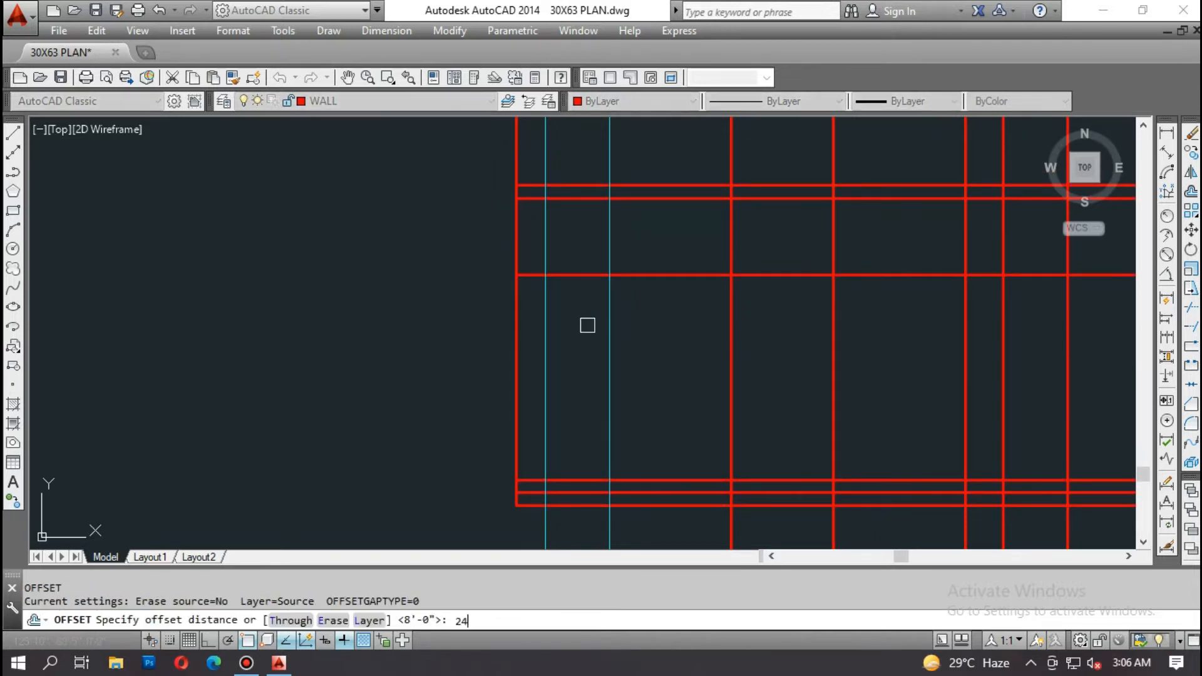
pyautogui.press('Return')
pyautogui.click(645, 275)
pyautogui.click(628, 332)
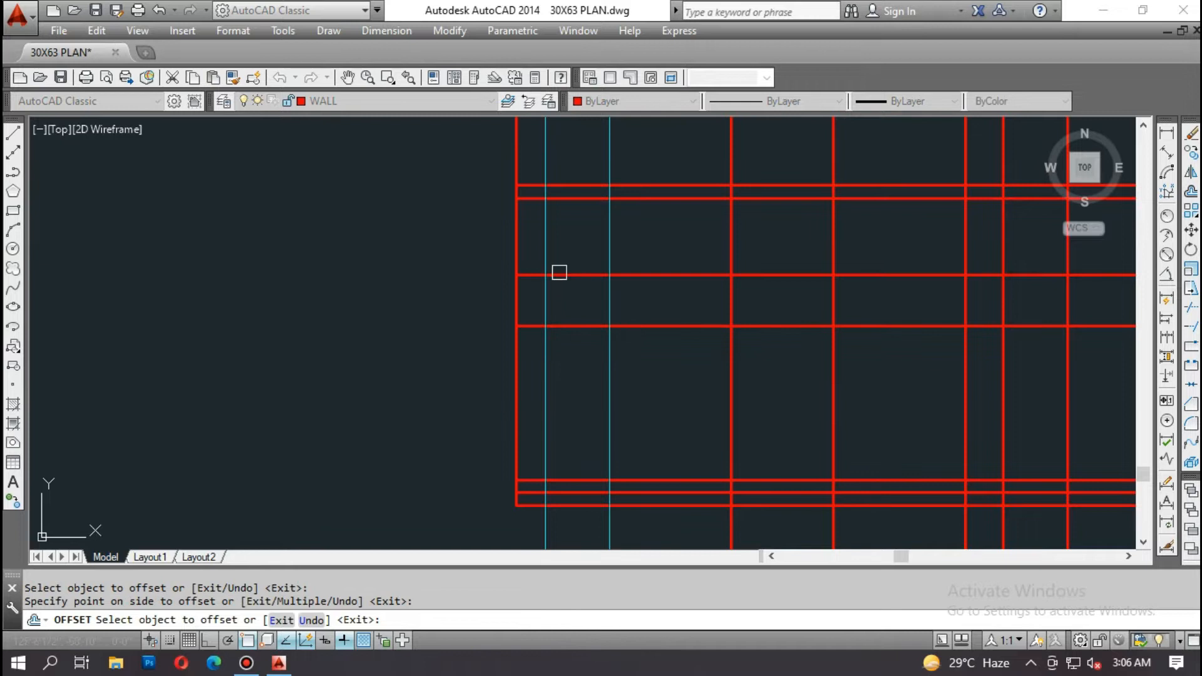
pyautogui.scroll(2, 558, 274)
pyautogui.scroll(2, 568, 316)
pyautogui.scroll(-2, 594, 305)
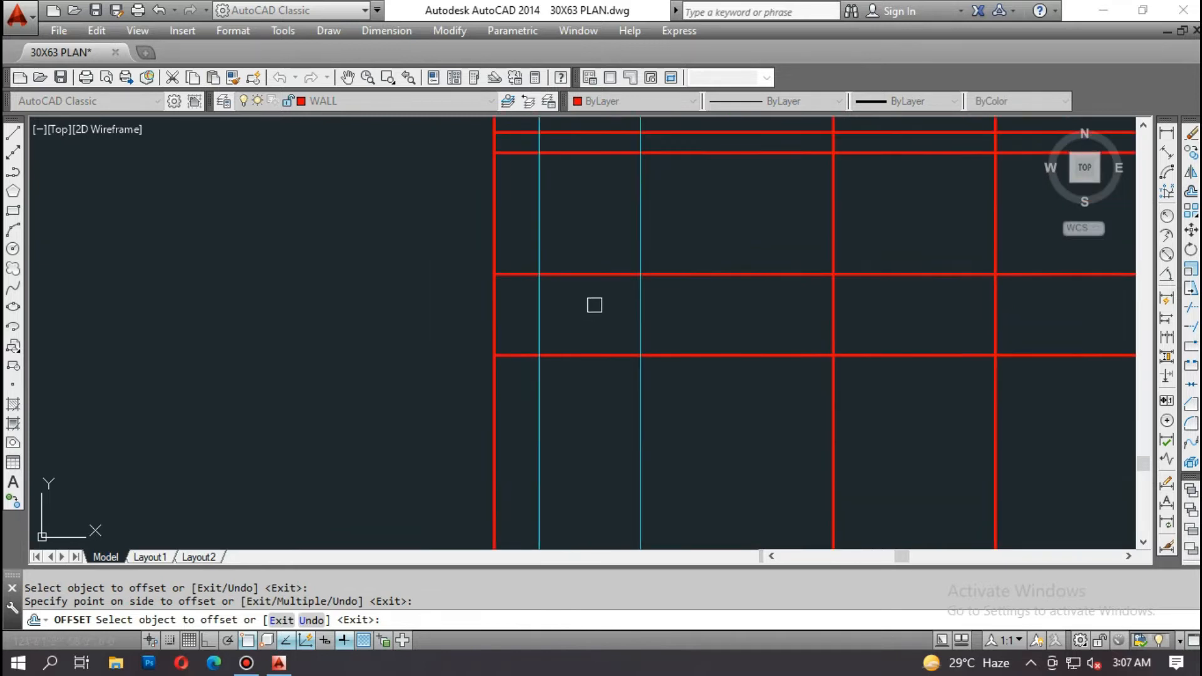
pyautogui.press('Escape')
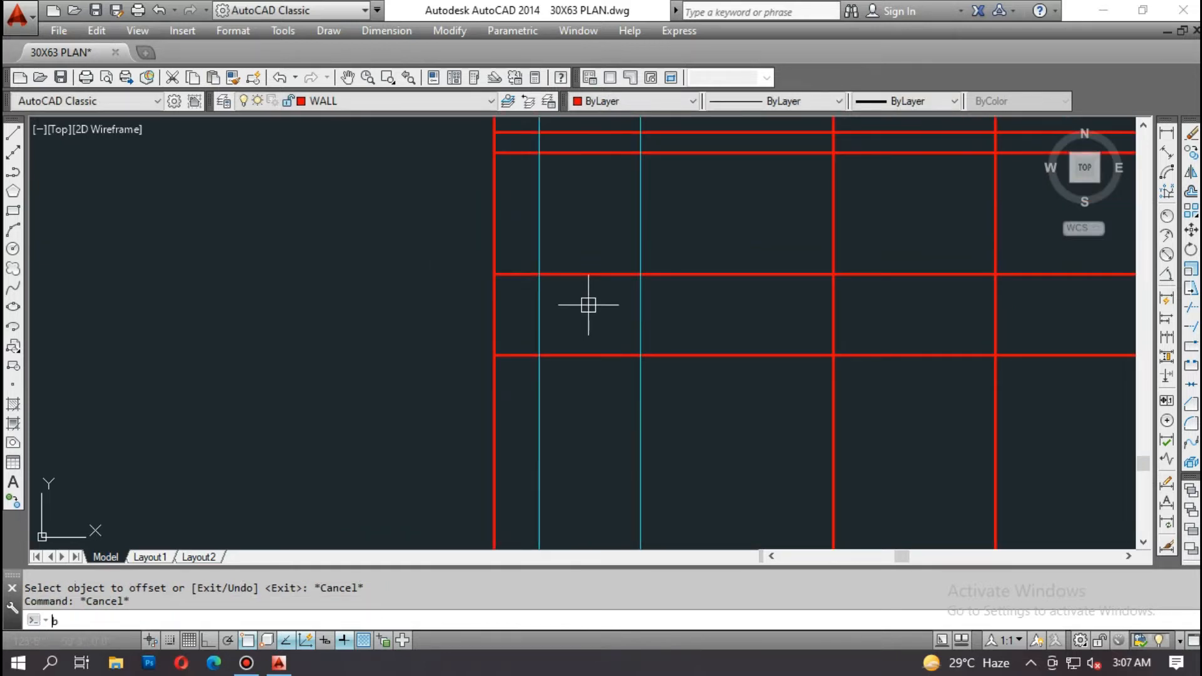
# Step: Create a polyline boundary in the cell enclosed by the western bath window's two rays and its head and sill lines
pyautogui.write('bo')
pyautogui.press('Return')
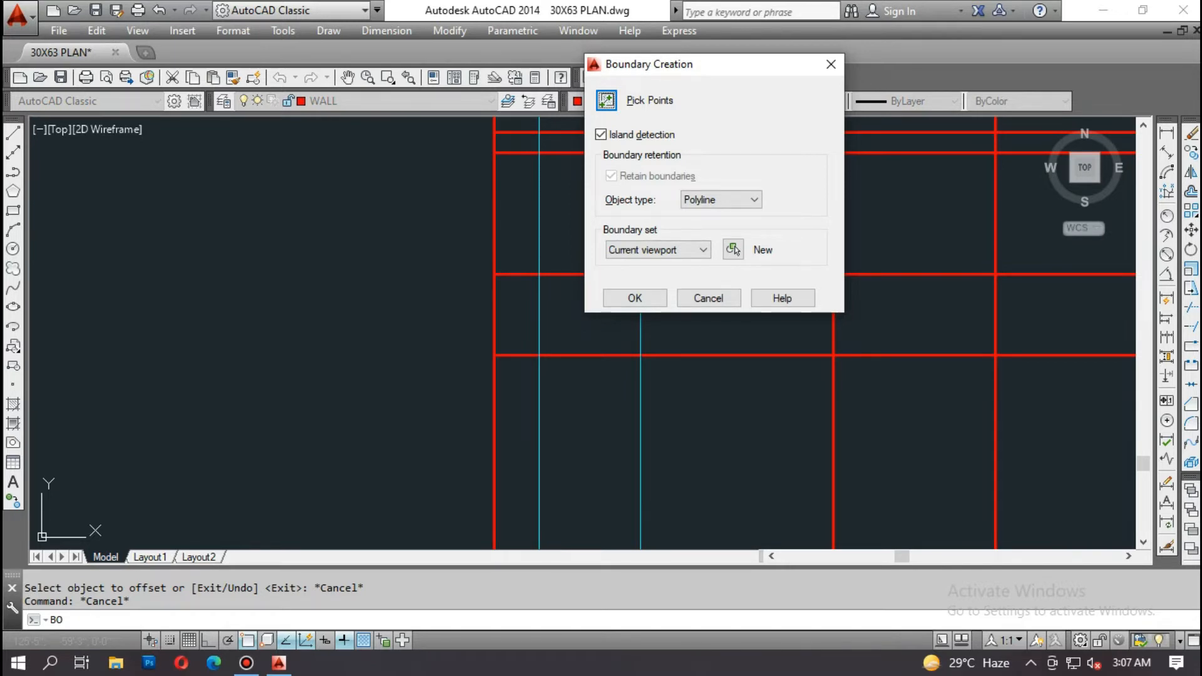
pyautogui.click(606, 100)
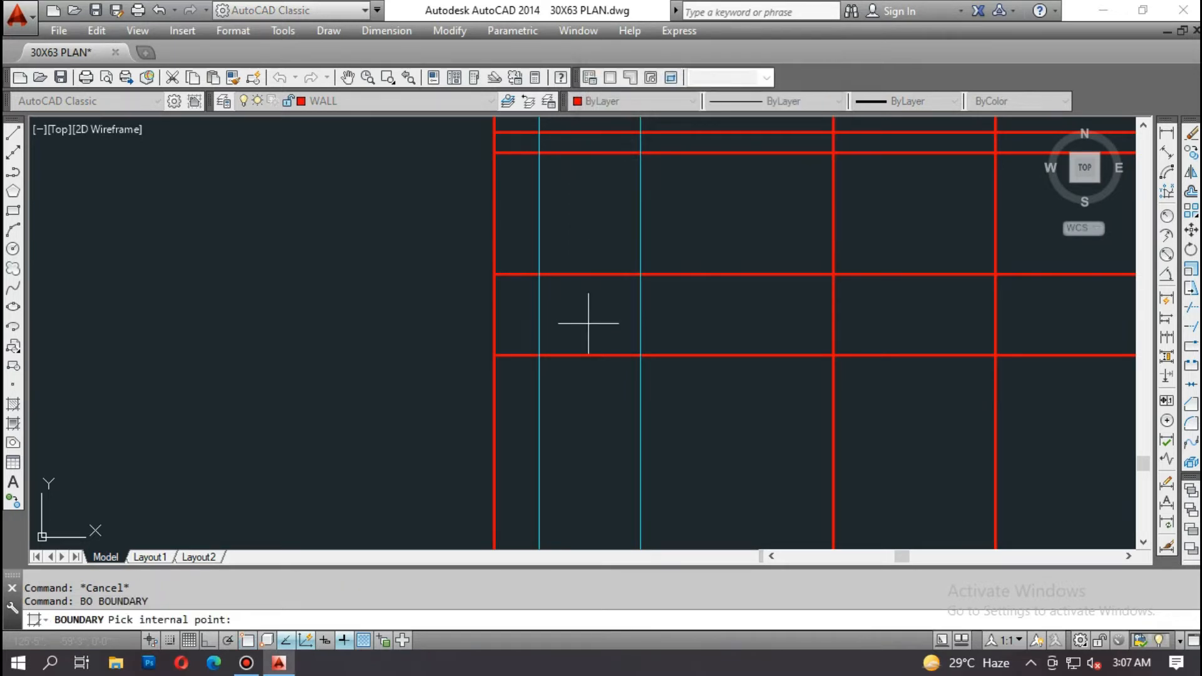
pyautogui.click(589, 324)
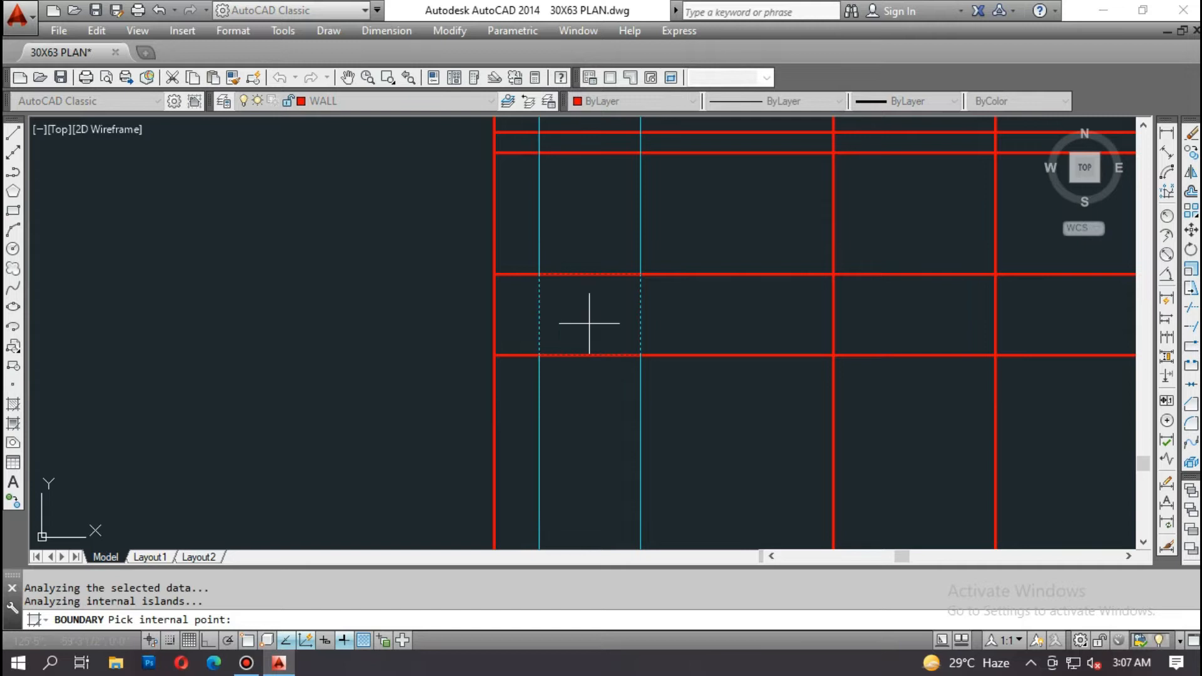
pyautogui.press('Return')
pyautogui.press('Escape')
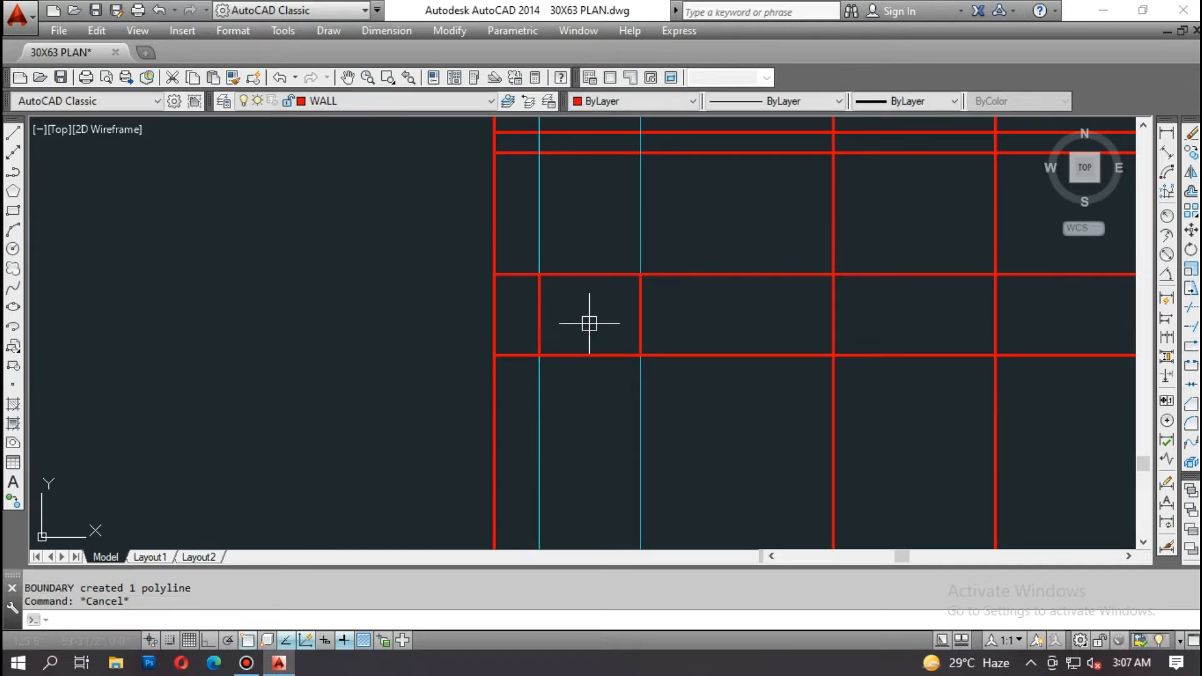
# Step: Erase the two cyan rays and the full-width head and sill lines, keeping only the window rectangle
pyautogui.press('Return')
pyautogui.click(747, 410)
pyautogui.click(710, 243)
pyautogui.click(702, 282)
pyautogui.click(517, 241)
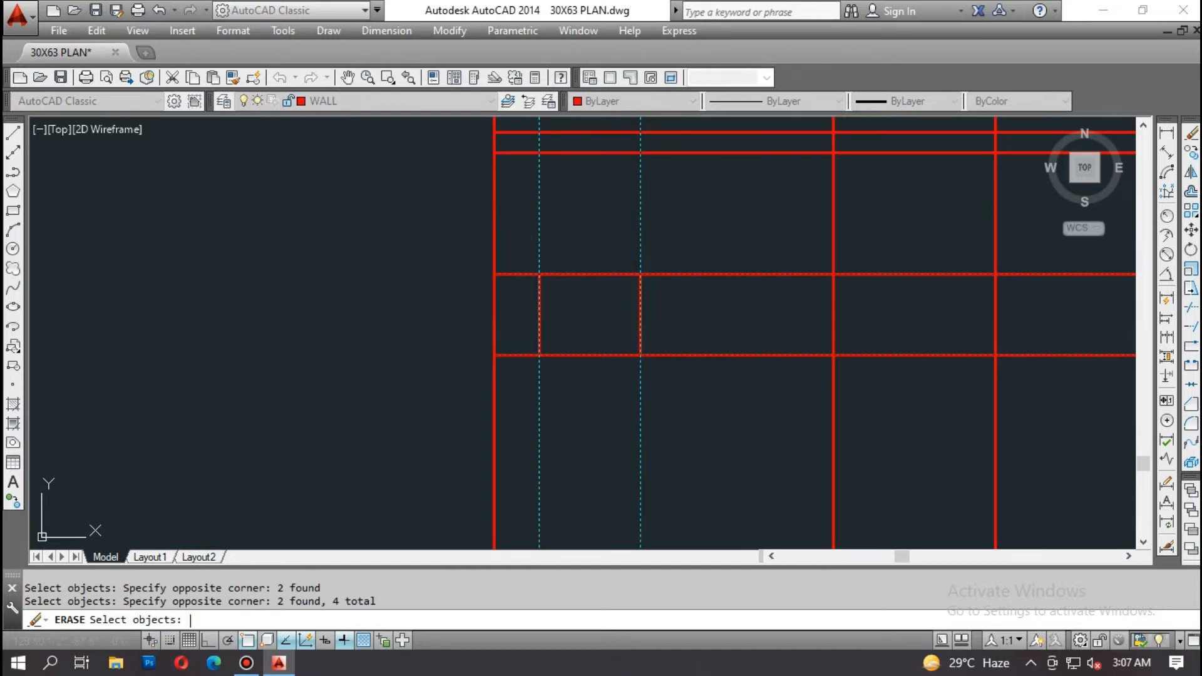
pyautogui.press('Return')
pyautogui.scroll(-4, 532, 332)
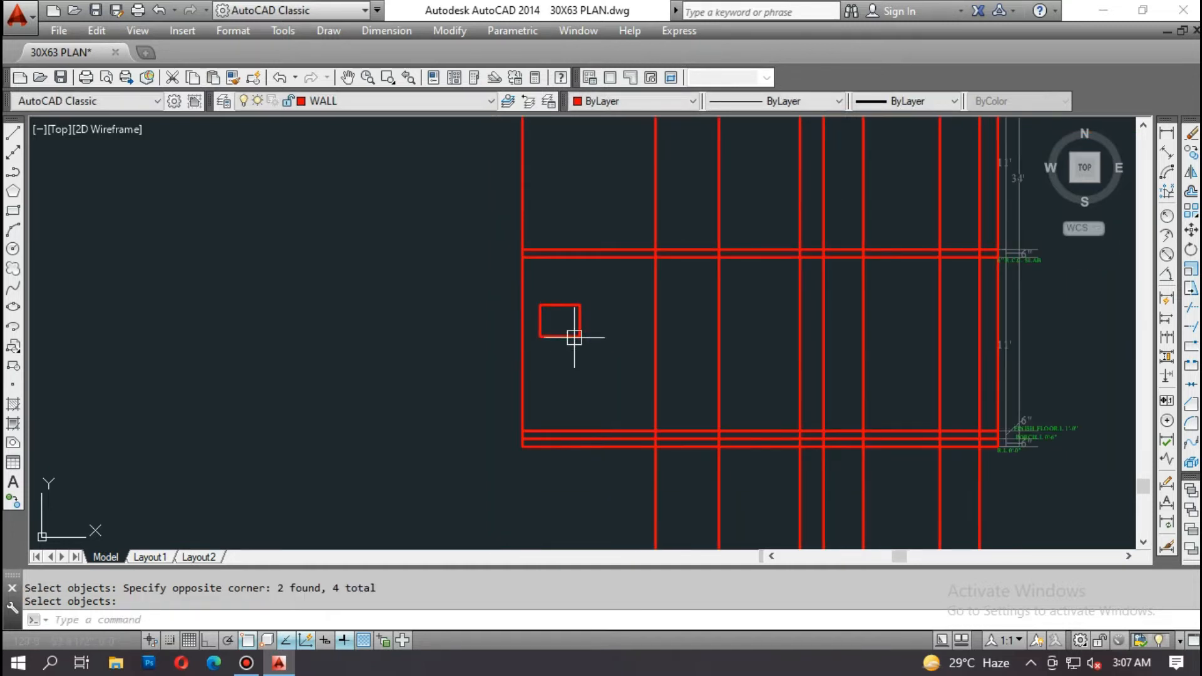
# Step: Measure the vertical distance from the bath window rectangle's lower corner to the finish floor line
pyautogui.scroll(2, 574, 335)
pyautogui.write('dli')
pyautogui.press('Return')
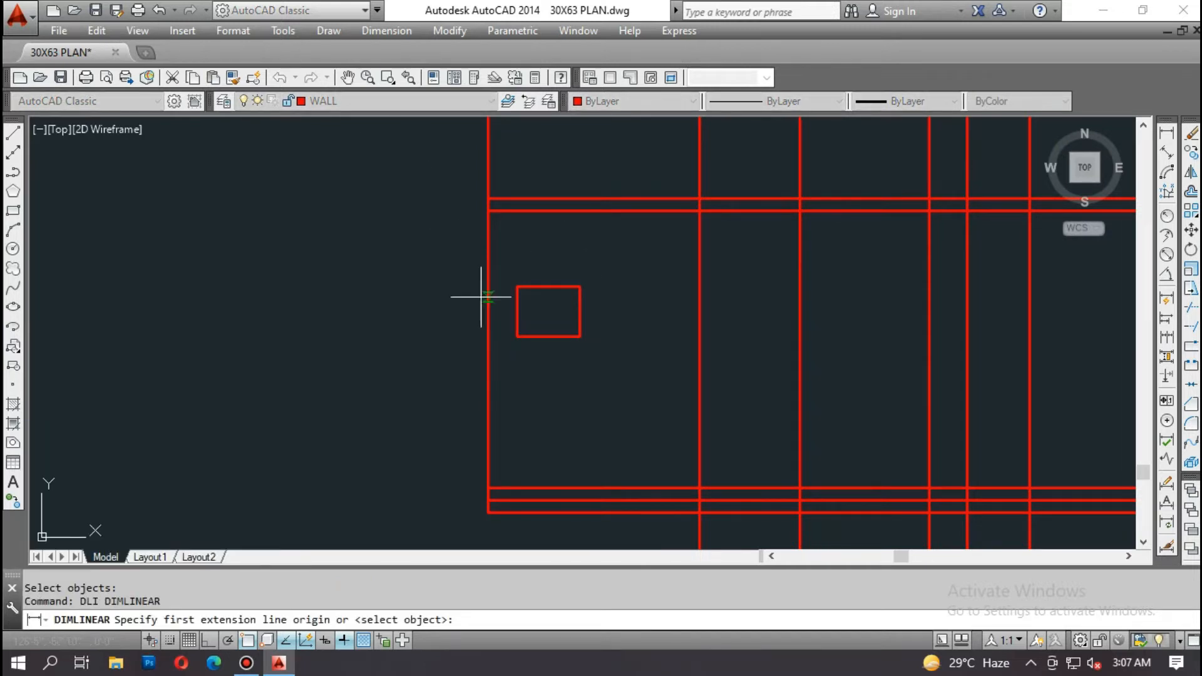
pyautogui.click(579, 339)
pyautogui.click(579, 486)
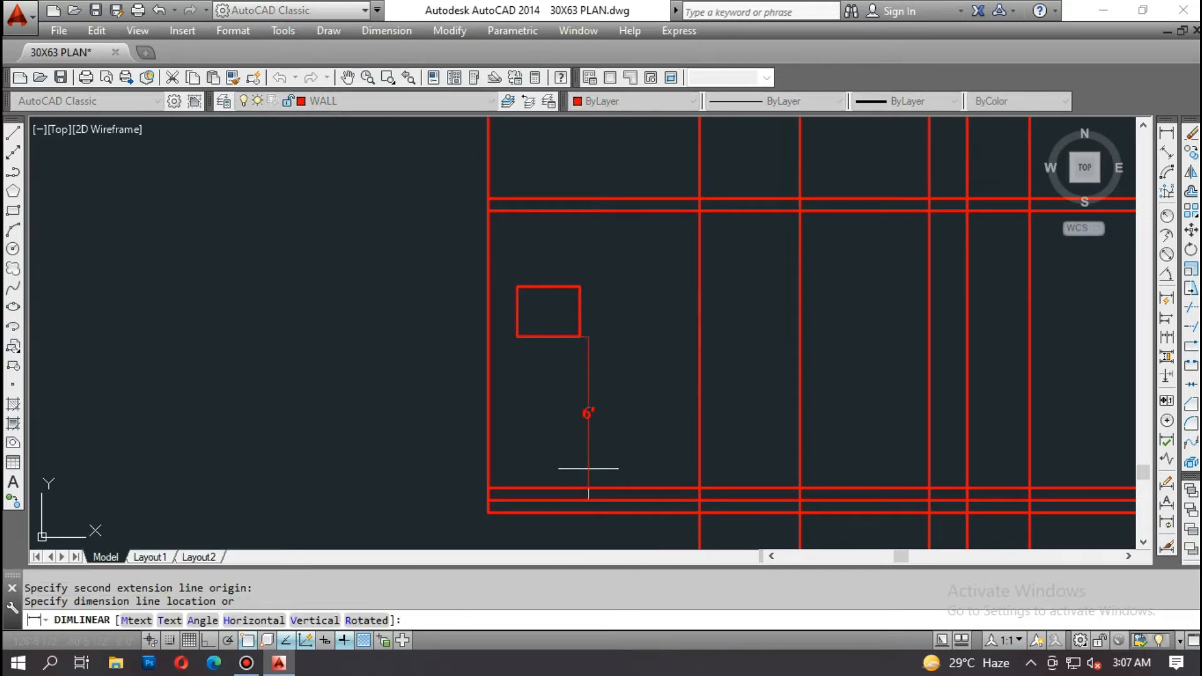
# Step: Offset the porch level line downward in five successive 1" steps to fill the band above the R.L 0'-0" line
pyautogui.scroll(4, 589, 469)
pyautogui.scroll(-3, 665, 251)
pyautogui.scroll(4, 730, 348)
pyautogui.press('Return')
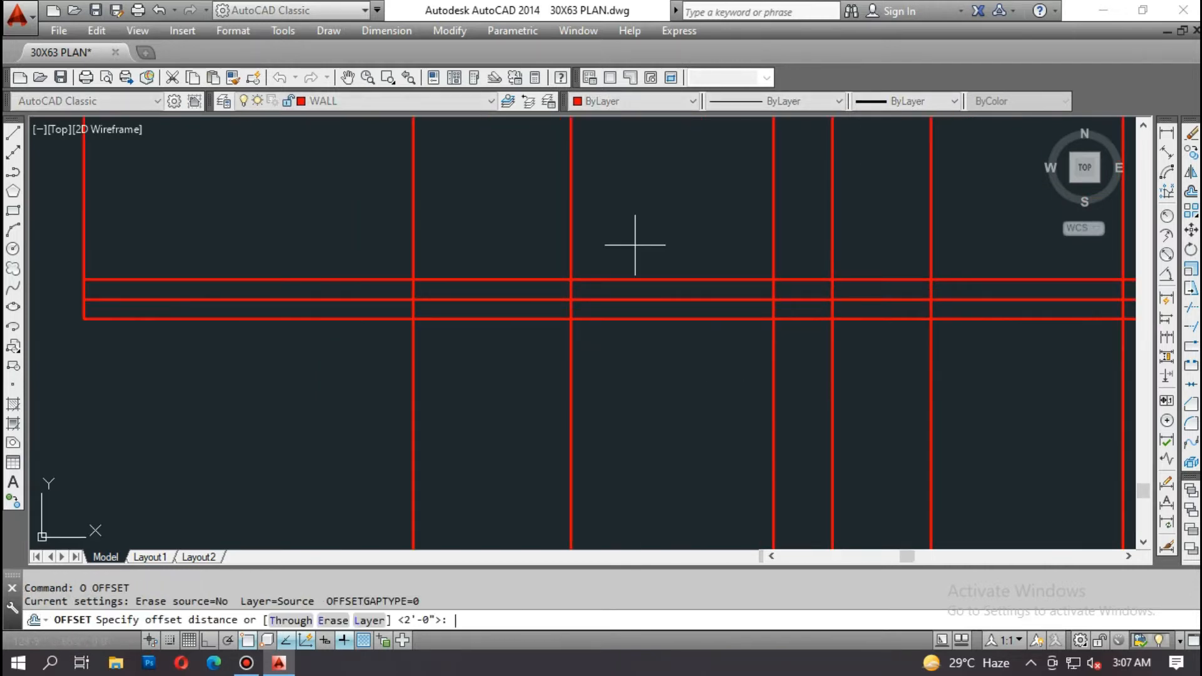
pyautogui.write('1')
pyautogui.press('Return')
pyautogui.scroll(4, 379, 390)
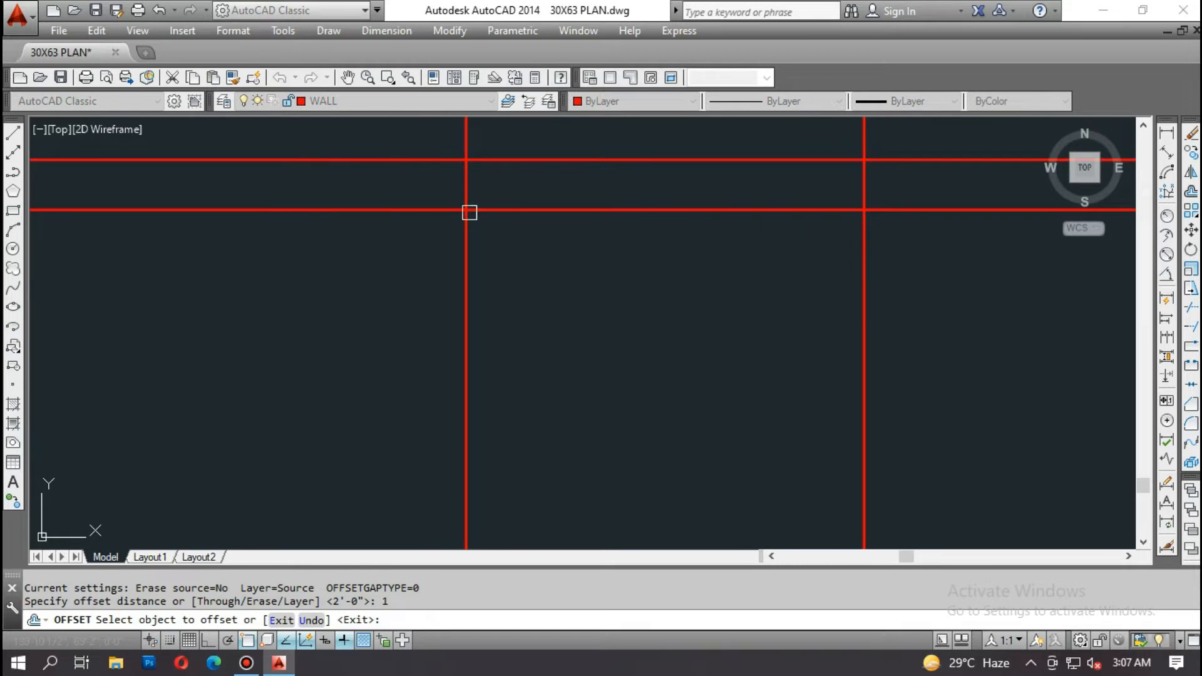
pyautogui.click(501, 160)
pyautogui.click(510, 188)
pyautogui.click(525, 167)
pyautogui.click(529, 193)
pyautogui.click(530, 177)
pyautogui.click(531, 192)
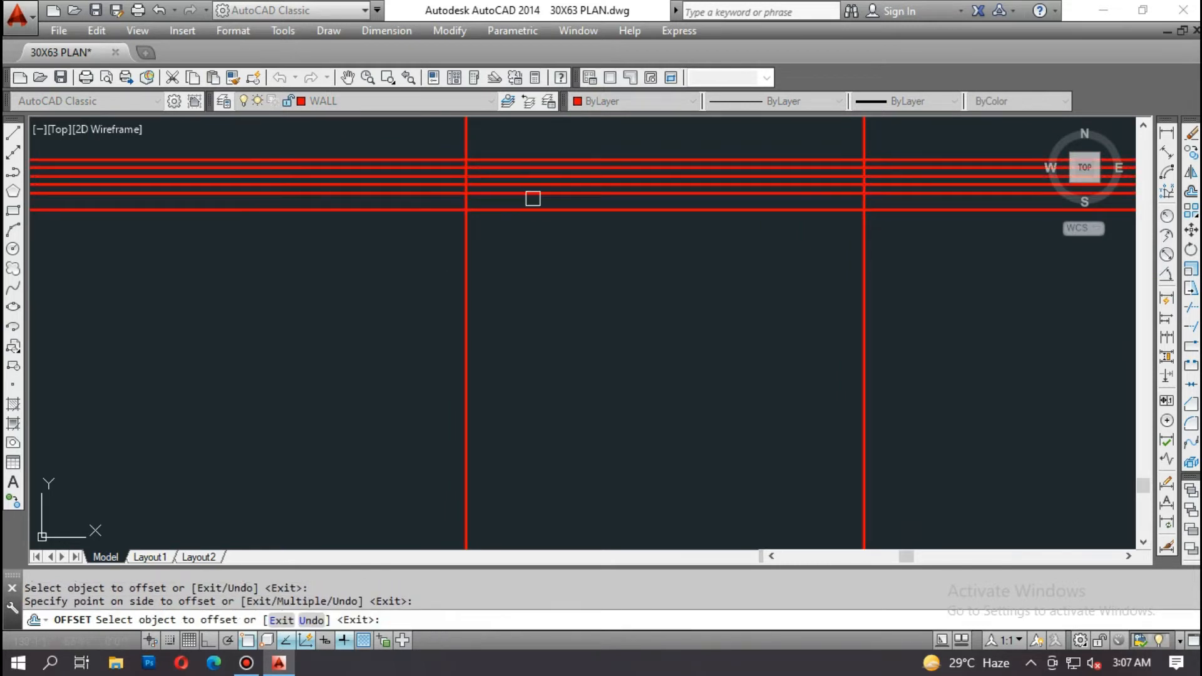
pyautogui.scroll(-3, 532, 244)
pyautogui.press('Escape')
pyautogui.press('Escape')
# Step: Match the 1"-spaced lines below the porch level line and the R.L 0'-0" line to the grey dimension's properties
pyautogui.write('ma')
pyautogui.press('Return')
pyautogui.scroll(4, 911, 331)
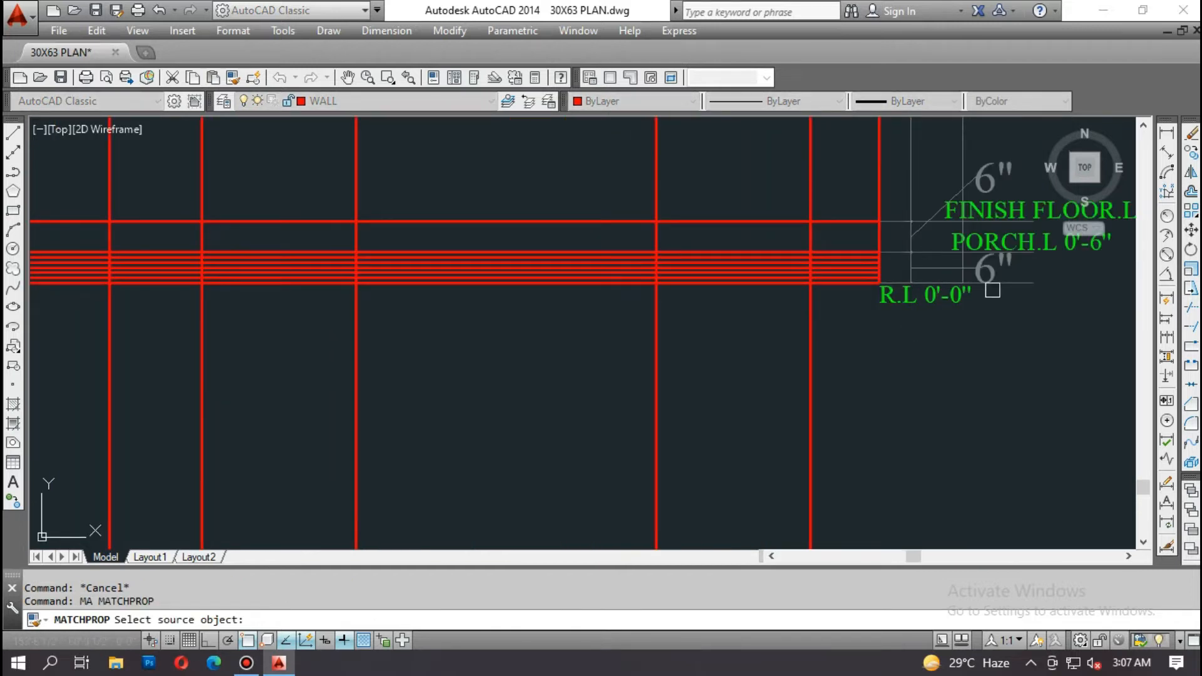
pyautogui.click(1013, 285)
pyautogui.scroll(4, 800, 268)
pyautogui.click(809, 327)
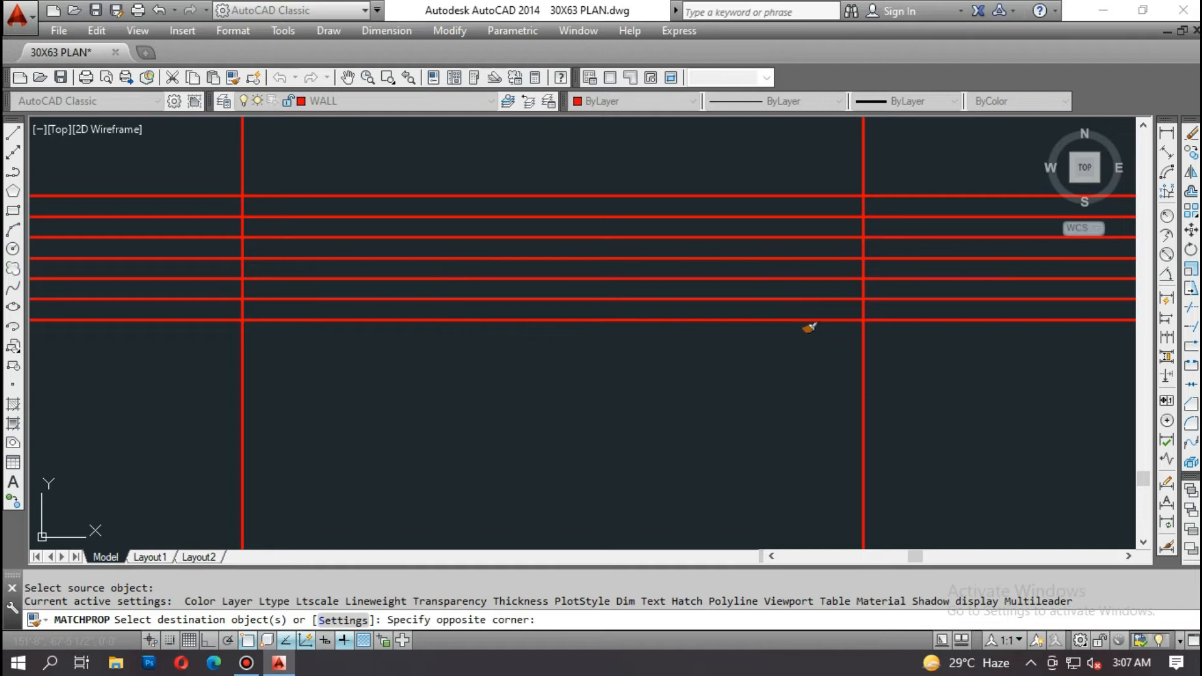
pyautogui.click(761, 211)
pyautogui.scroll(-6, 773, 352)
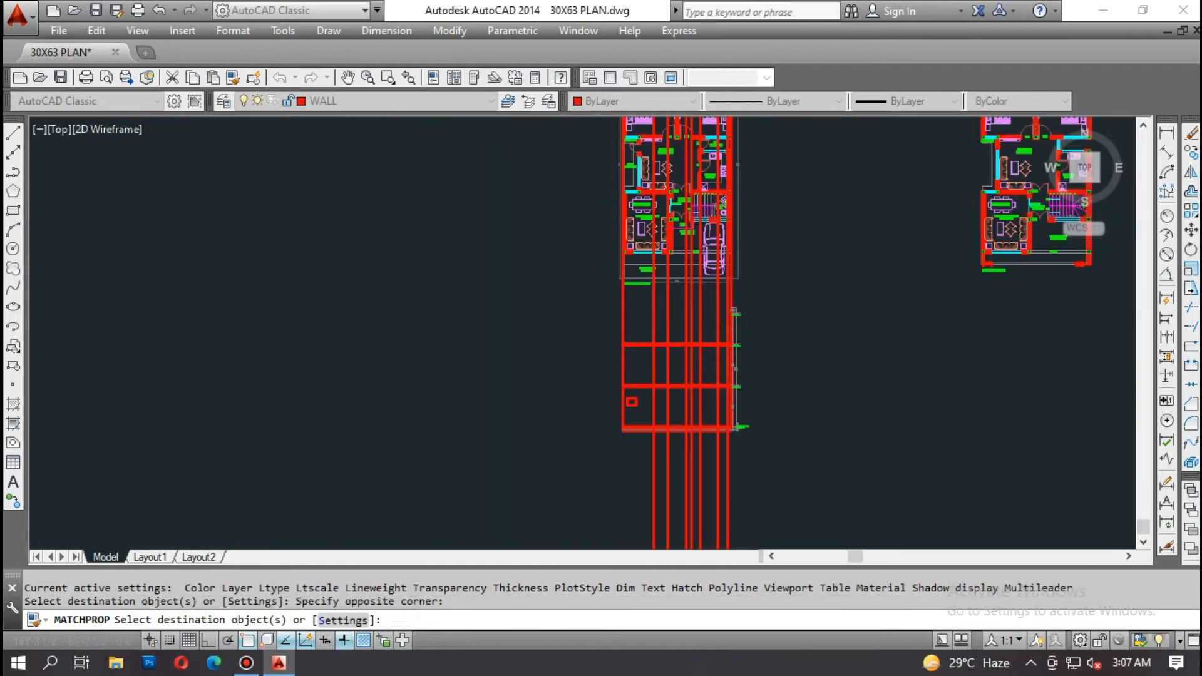
pyautogui.scroll(6, 653, 269)
pyautogui.scroll(-6, 805, 210)
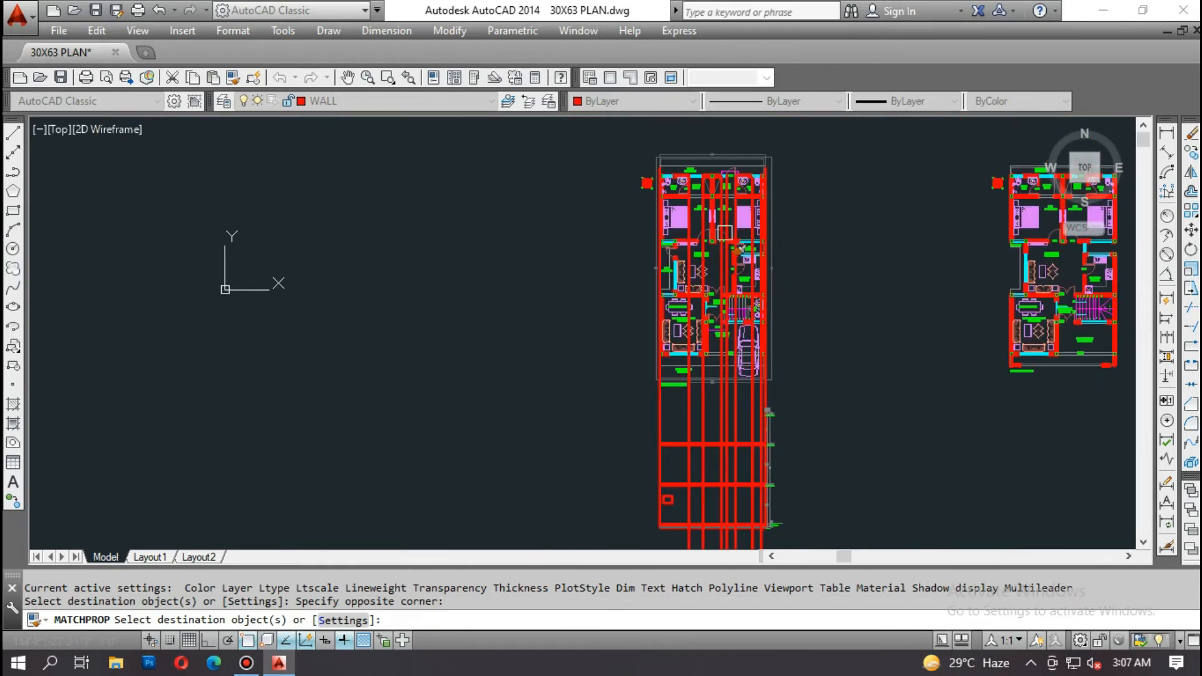
pyautogui.scroll(5, 698, 159)
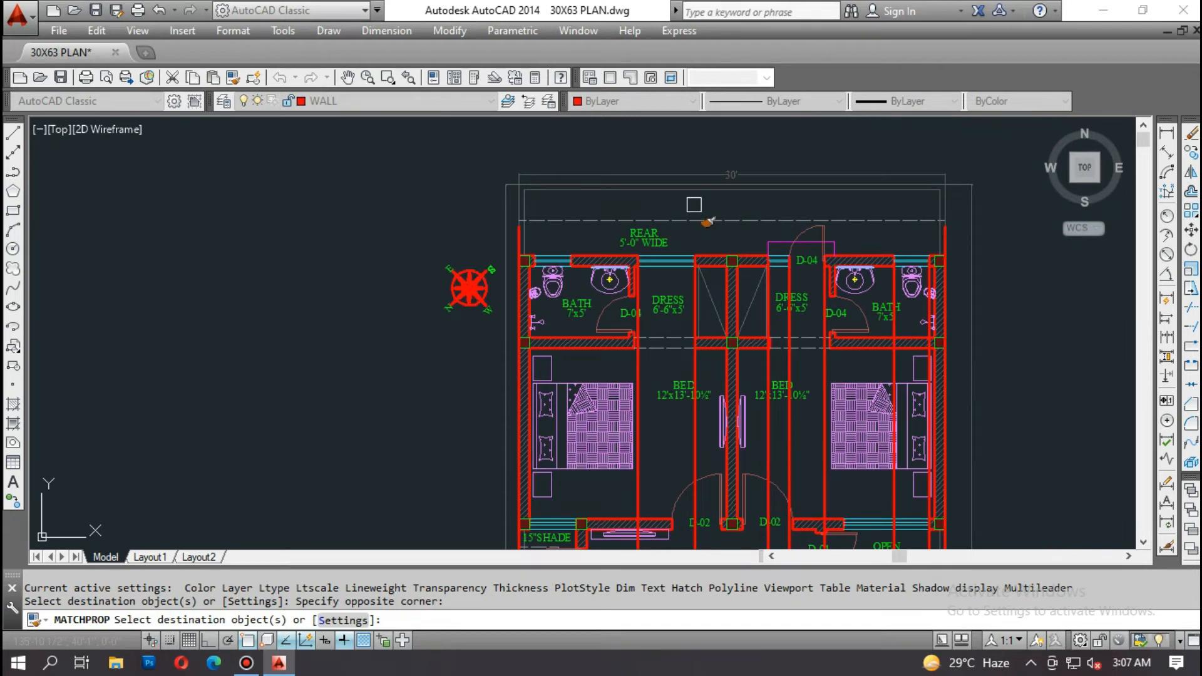
pyautogui.scroll(-5, 694, 205)
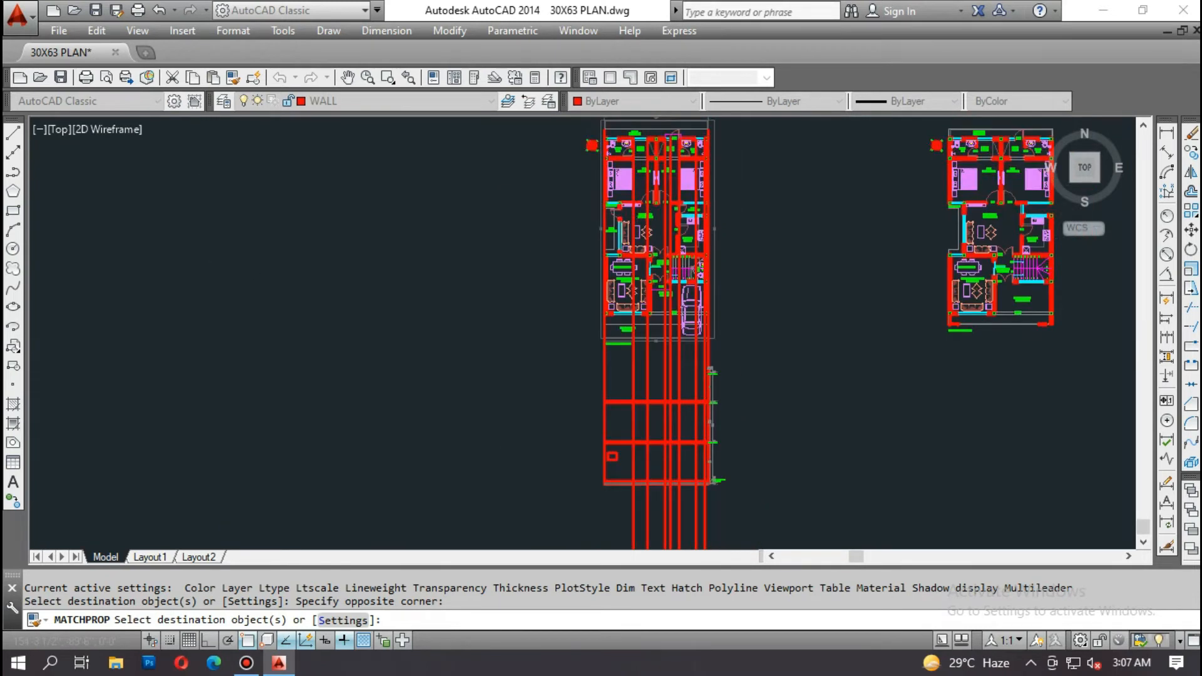
# Step: Move the two rays projected from the left dress window to the WINDOW layer
pyautogui.scroll(4, 647, 213)
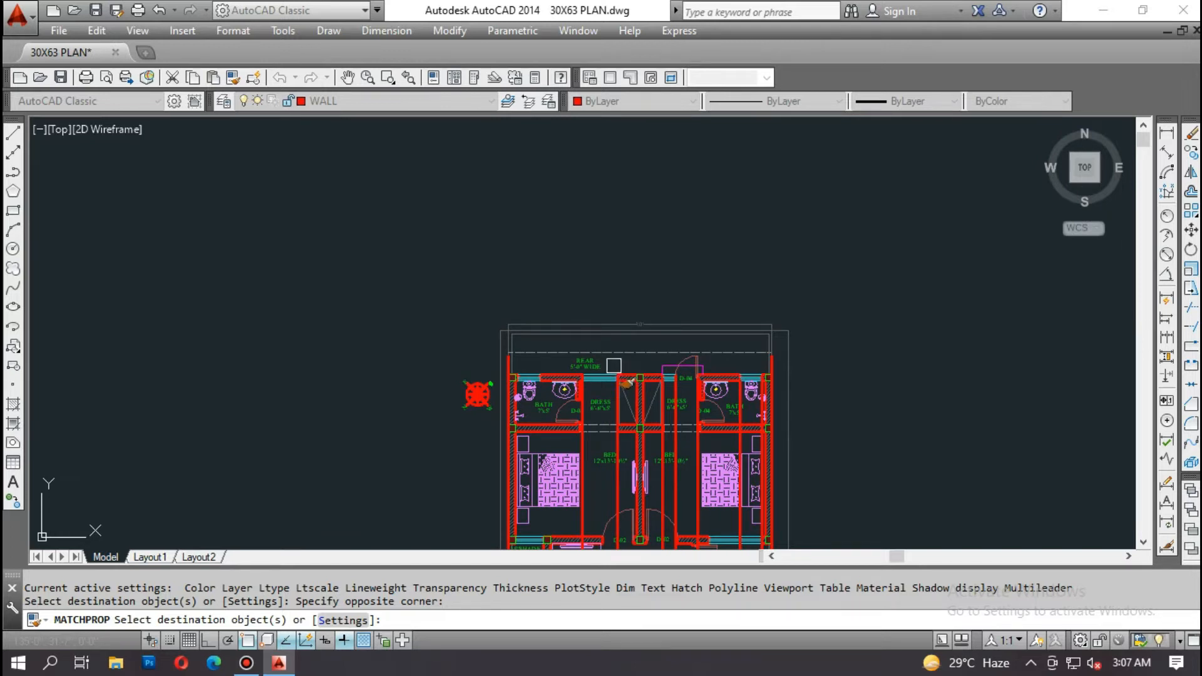
pyautogui.scroll(-7, 622, 362)
pyautogui.scroll(9, 620, 506)
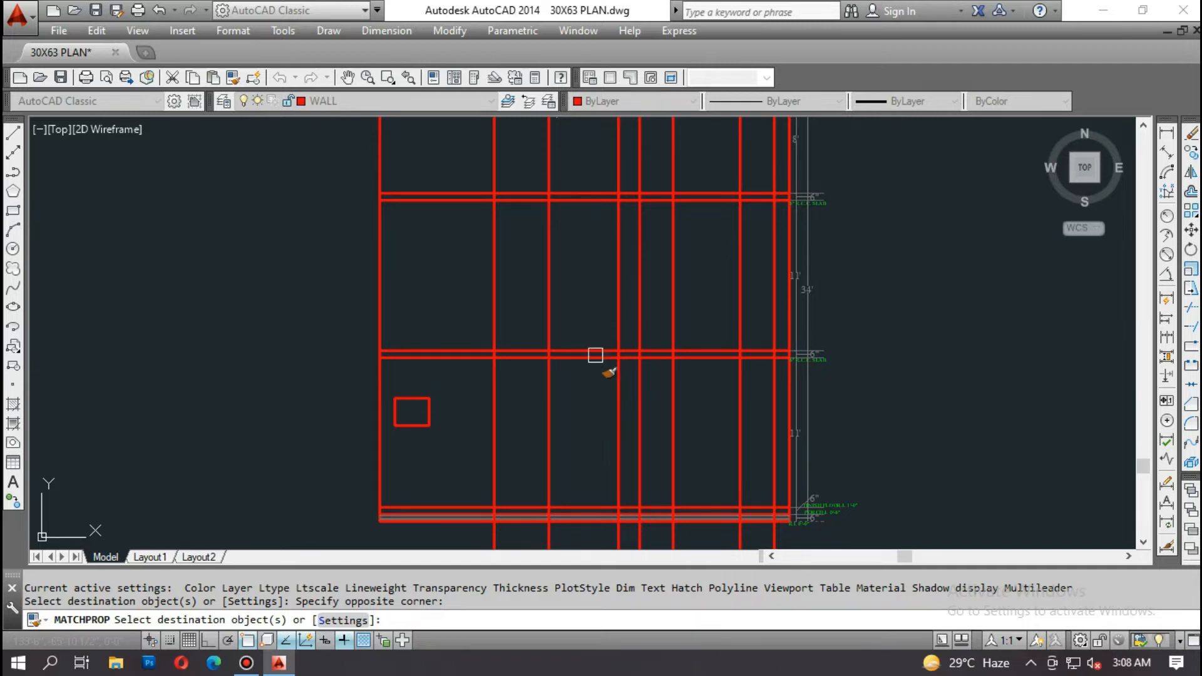
pyautogui.scroll(-1, 550, 408)
pyautogui.press('Escape')
pyautogui.click(567, 310)
pyautogui.click(494, 314)
pyautogui.moveTo(534, 141); pyautogui.dragTo(529, 413, button='middle')
pyautogui.scroll(-3, 526, 376)
pyautogui.scroll(4, 525, 182)
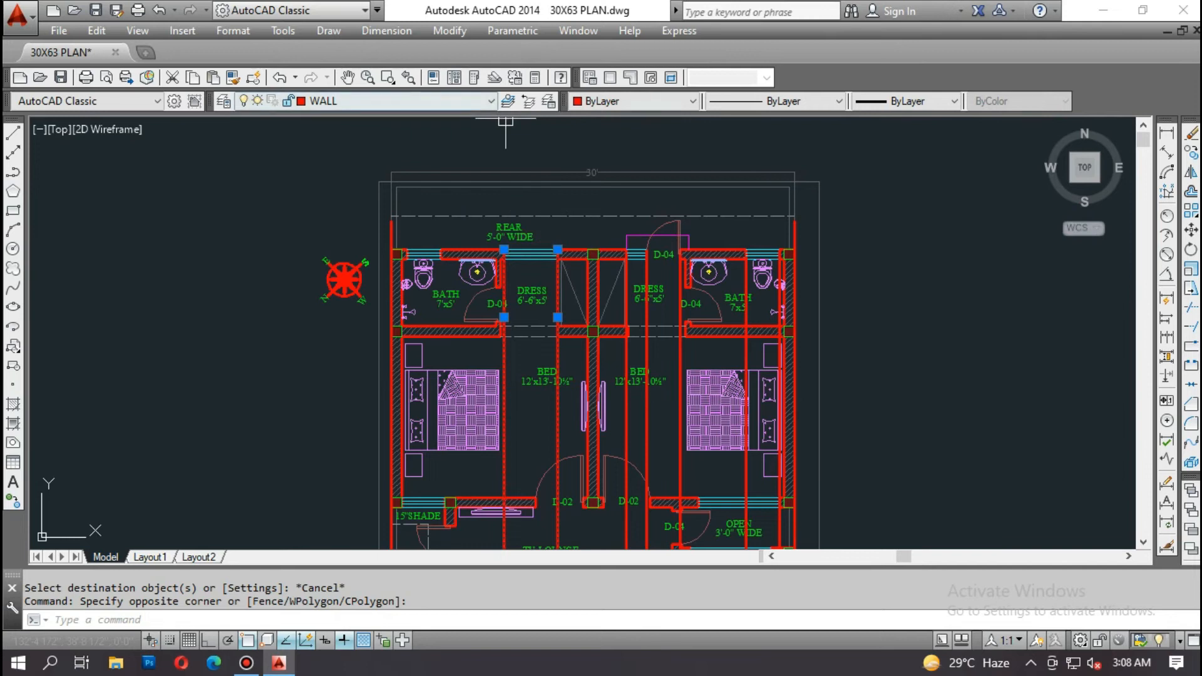
pyautogui.click(489, 101)
pyautogui.click(380, 514)
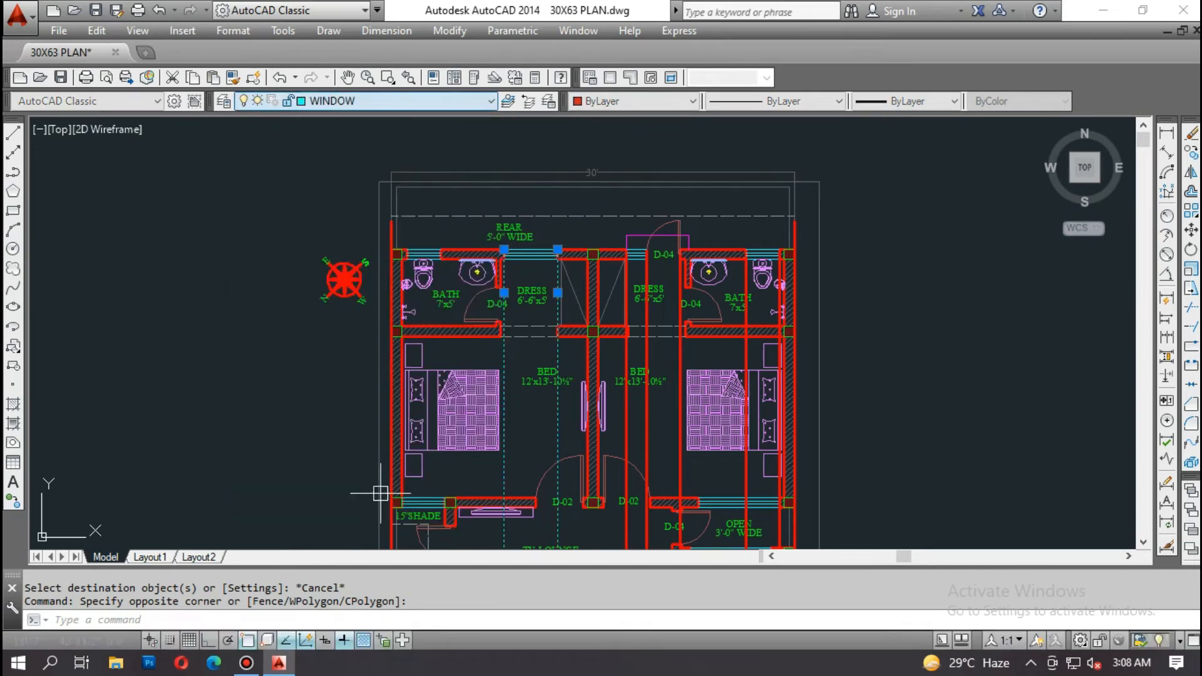
pyautogui.scroll(2, 558, 220)
pyautogui.scroll(-6, 583, 239)
pyautogui.scroll(8, 595, 426)
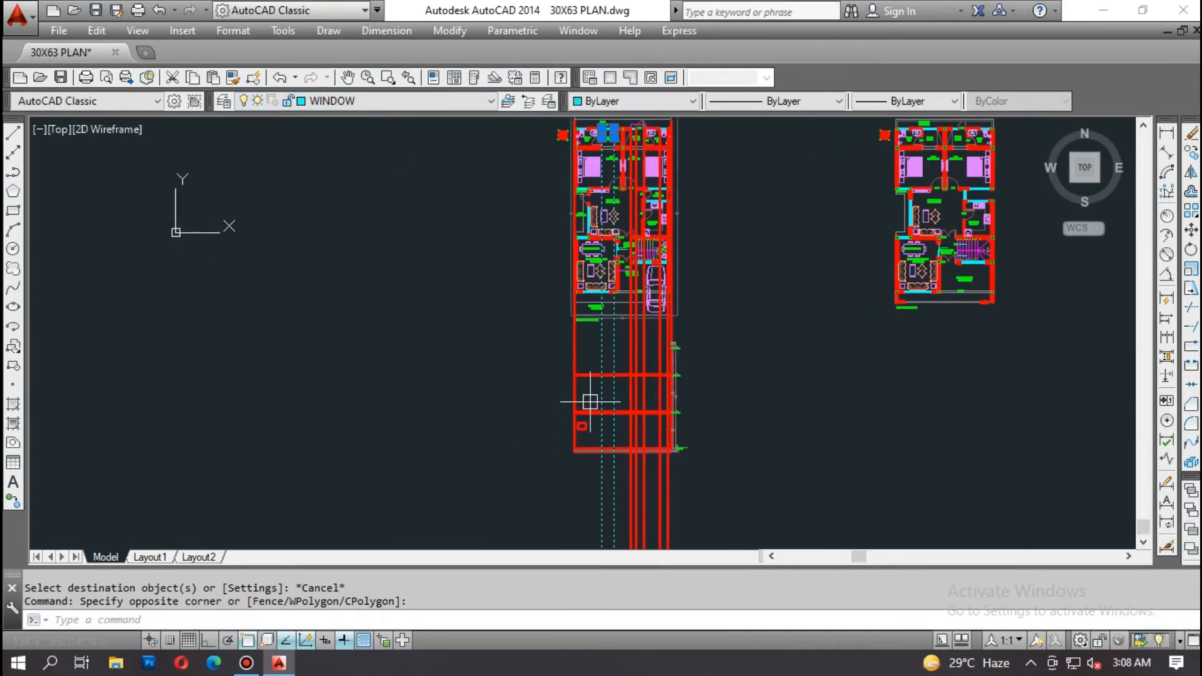
pyautogui.press('Escape')
pyautogui.press('Escape')
# Step: Draw a horizontal head line from the bath window's upper right corner to the right wall edge of the elevation
pyautogui.write('l')
pyautogui.press('Return')
pyautogui.click(438, 236)
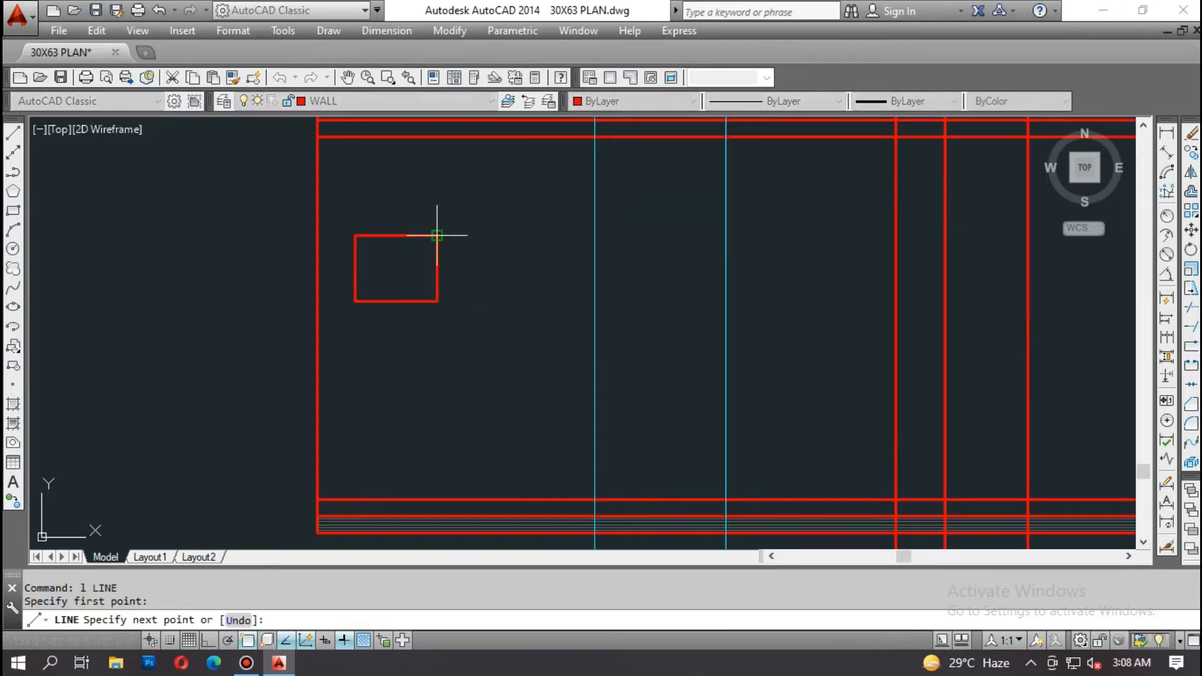
pyautogui.scroll(-4, 442, 238)
pyautogui.press('Escape')
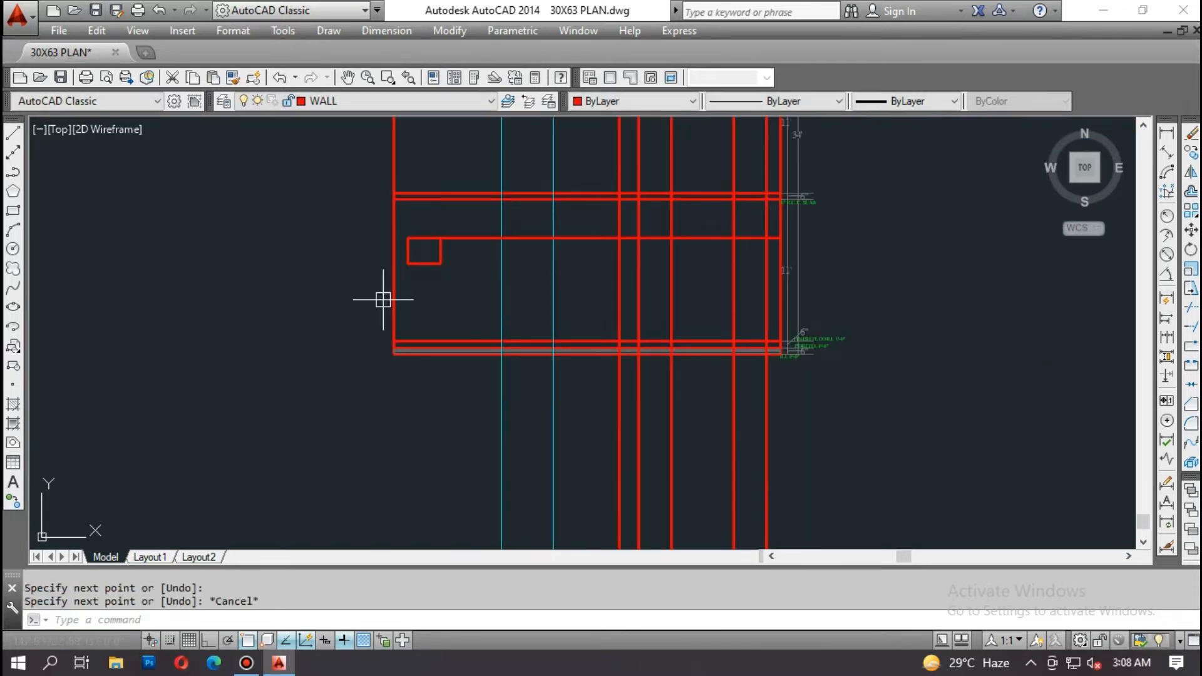
pyautogui.press('Escape')
# Step: Measure the vertical distance from the window head line to the finish floor line
pyautogui.scroll(2, 384, 291)
pyautogui.write('dli')
pyautogui.press('Return')
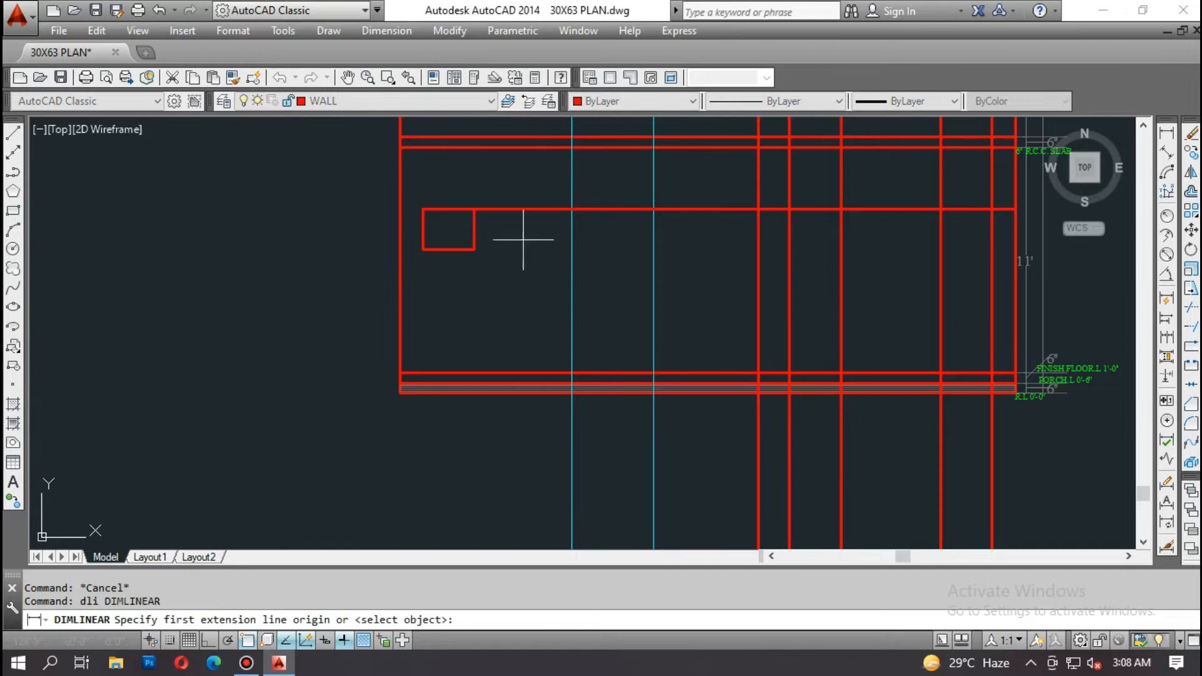
pyautogui.click(527, 210)
pyautogui.click(527, 373)
pyautogui.scroll(2, 528, 313)
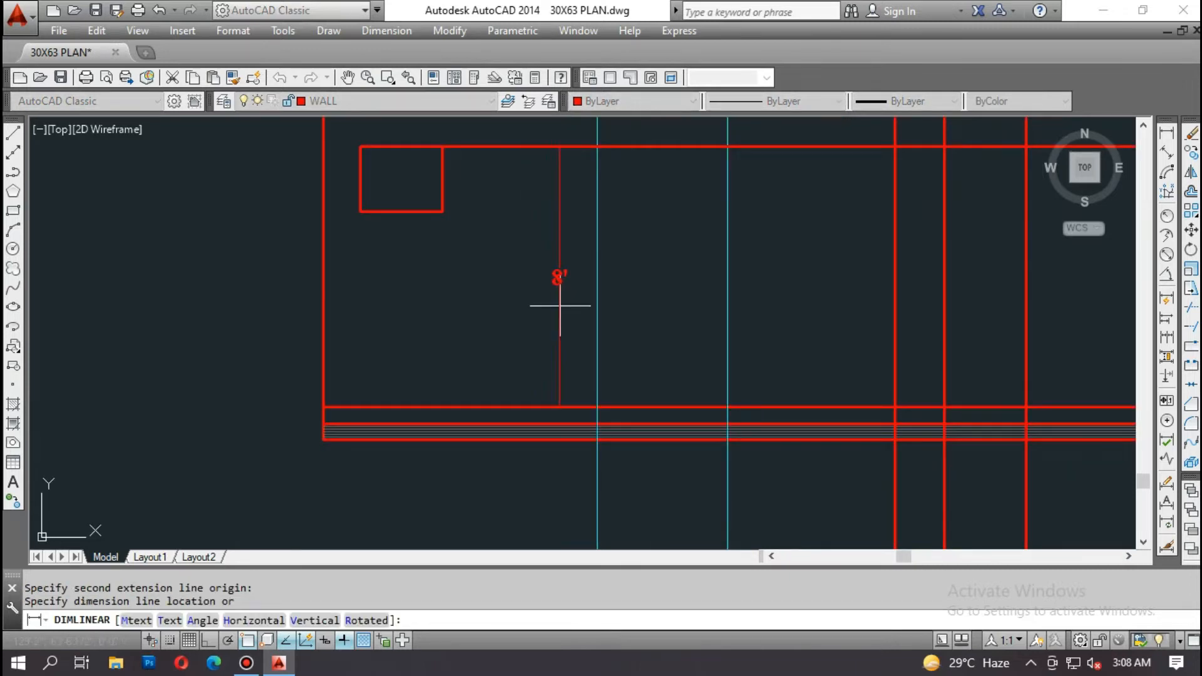
pyautogui.moveTo(555, 304); pyautogui.dragTo(565, 414, button='middle')
pyautogui.press('Escape')
pyautogui.press('Escape')
# Step: Offset the finish floor line 12" upward as the sill line of the dress window
pyautogui.write('o')
pyautogui.press('Return')
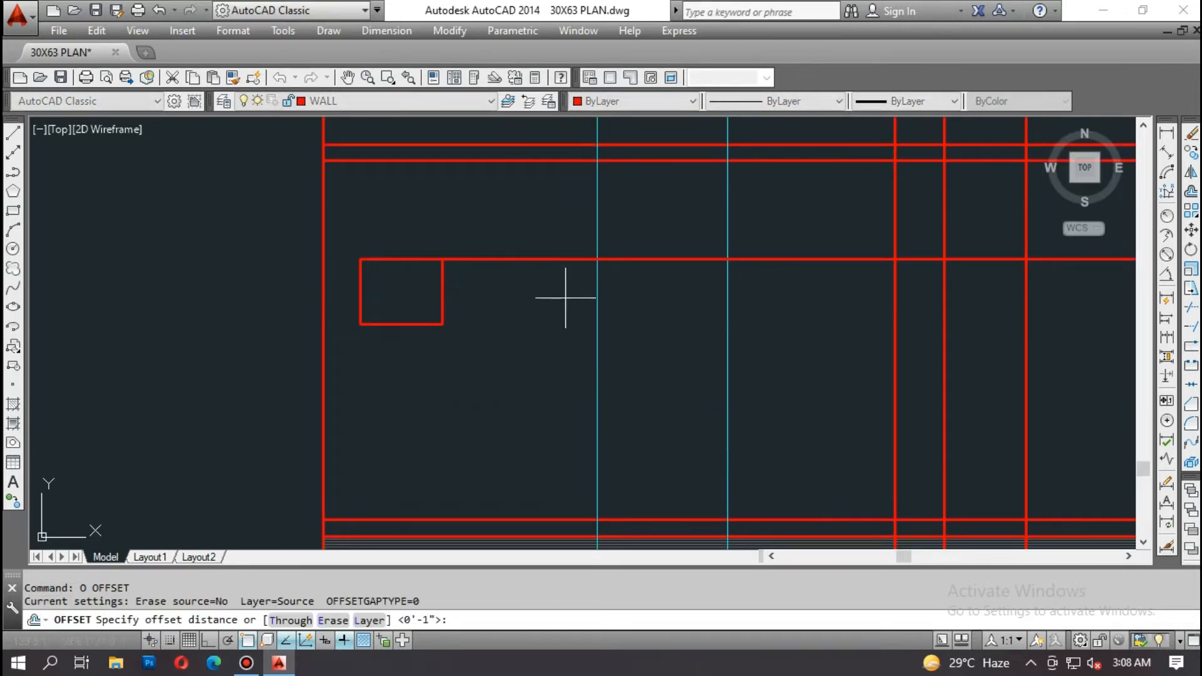
pyautogui.write('12')
pyautogui.press('Return')
pyautogui.scroll(-2, 566, 313)
pyautogui.scroll(4, 602, 432)
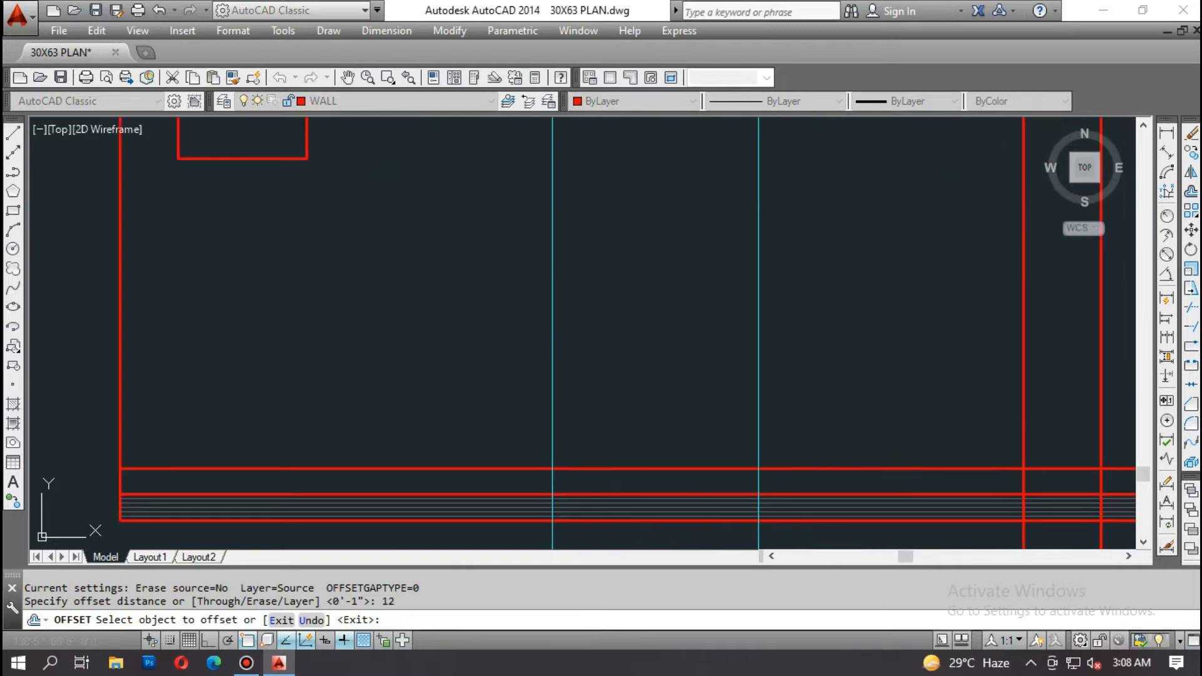
pyautogui.click(603, 468)
pyautogui.click(605, 418)
pyautogui.scroll(-2, 605, 420)
pyautogui.press('Escape')
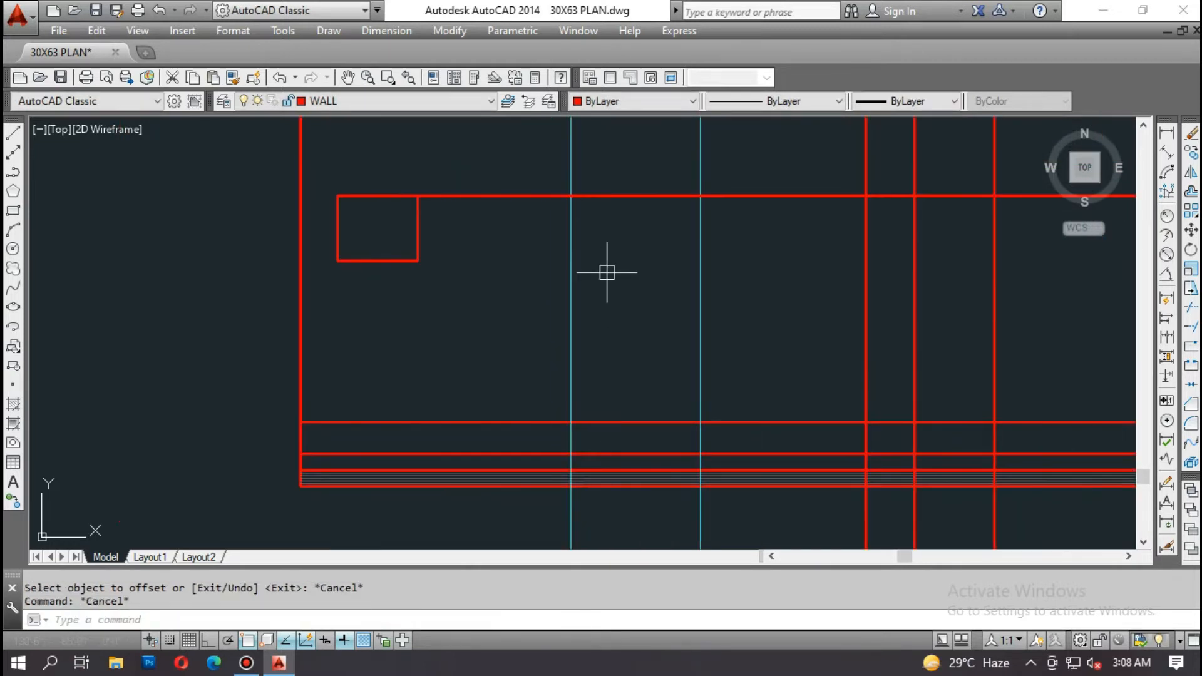
# Step: Create a polyline boundary for the dress window between the two cyan rays, the head line and the sill line
pyautogui.write('bo')
pyautogui.press('Return')
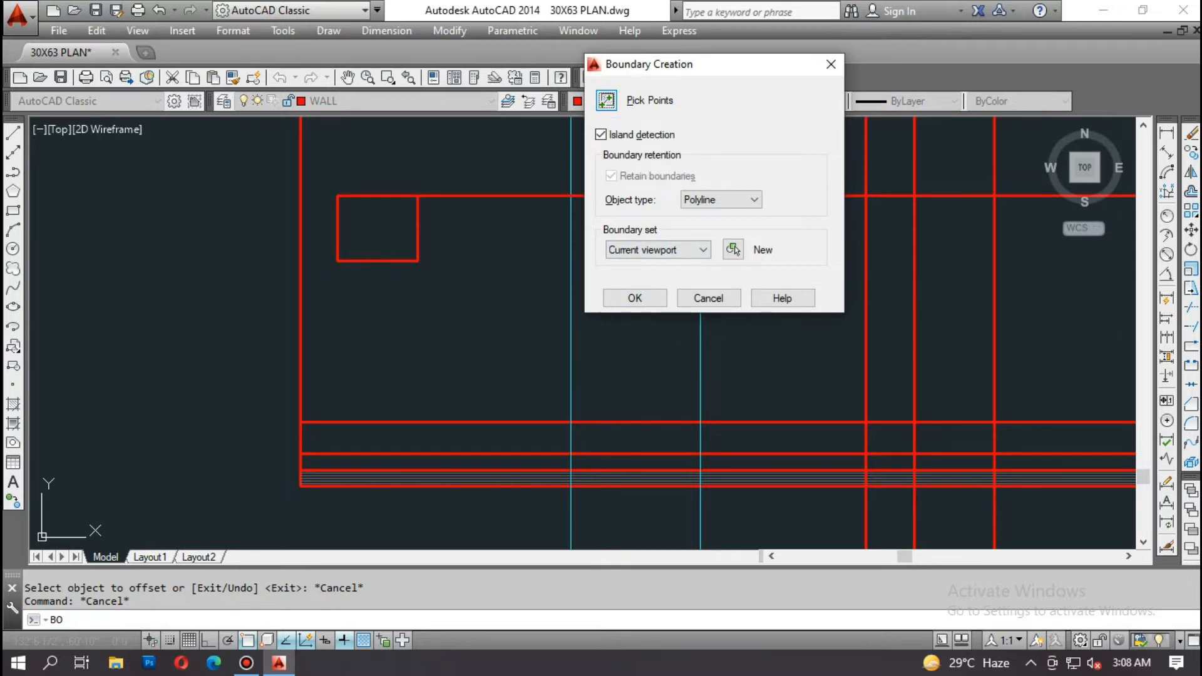
pyautogui.click(607, 100)
pyautogui.click(620, 324)
pyautogui.press('Return')
# Step: Erase the sill line and the two cyan rays around the dress window rectangle
pyautogui.write('e')
pyautogui.press('Return')
pyautogui.click(824, 436)
pyautogui.click(773, 236)
pyautogui.press('space')
pyautogui.click(759, 164)
pyautogui.click(538, 164)
pyautogui.press('space')
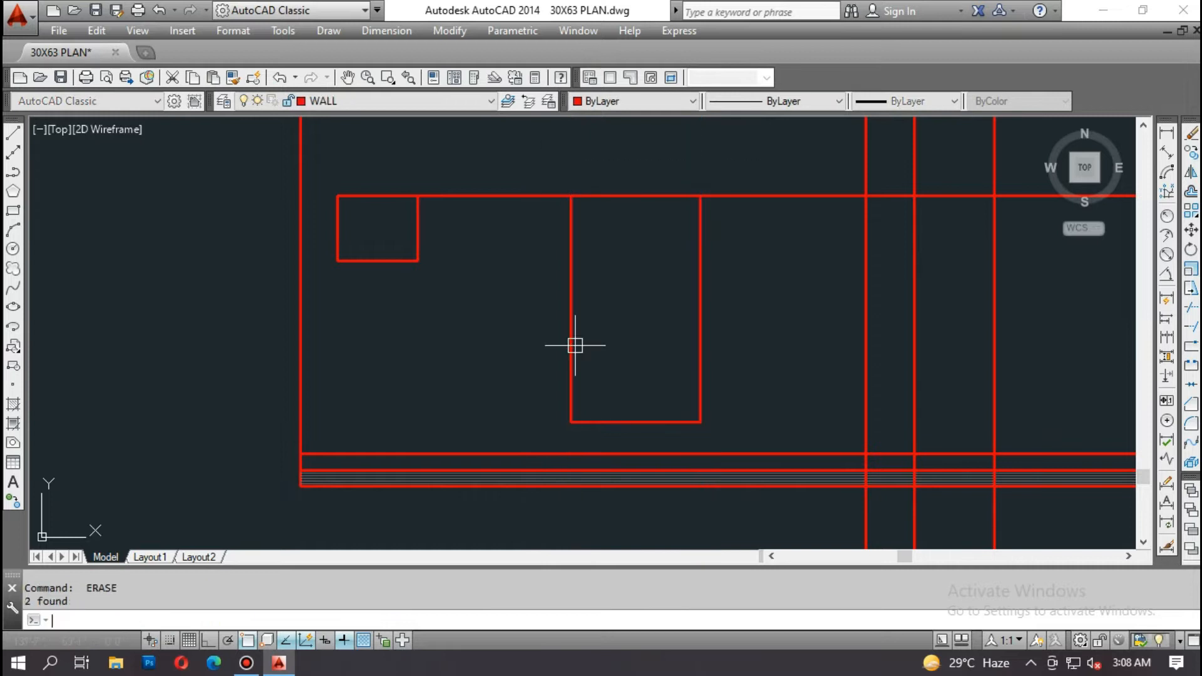
pyautogui.scroll(-2, 572, 354)
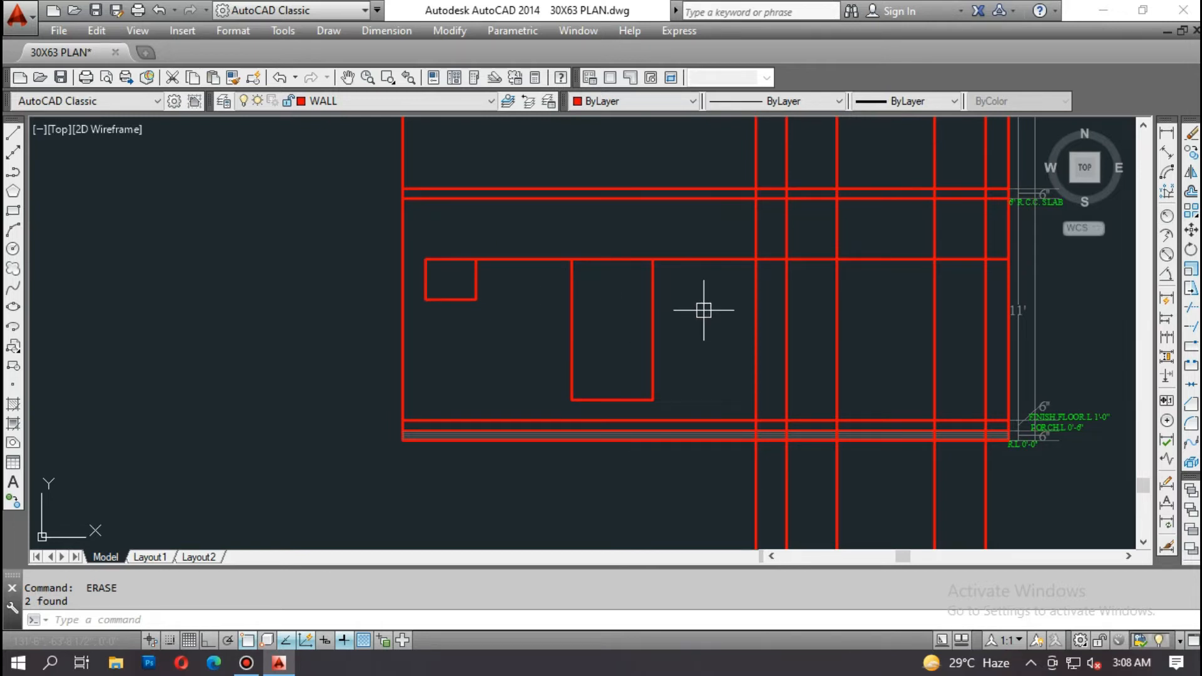
pyautogui.press('Escape')
# Step: Highlight the rays projected from the right dress window and D-04 rear door to trace them down to the elevation
pyautogui.scroll(-6, 724, 316)
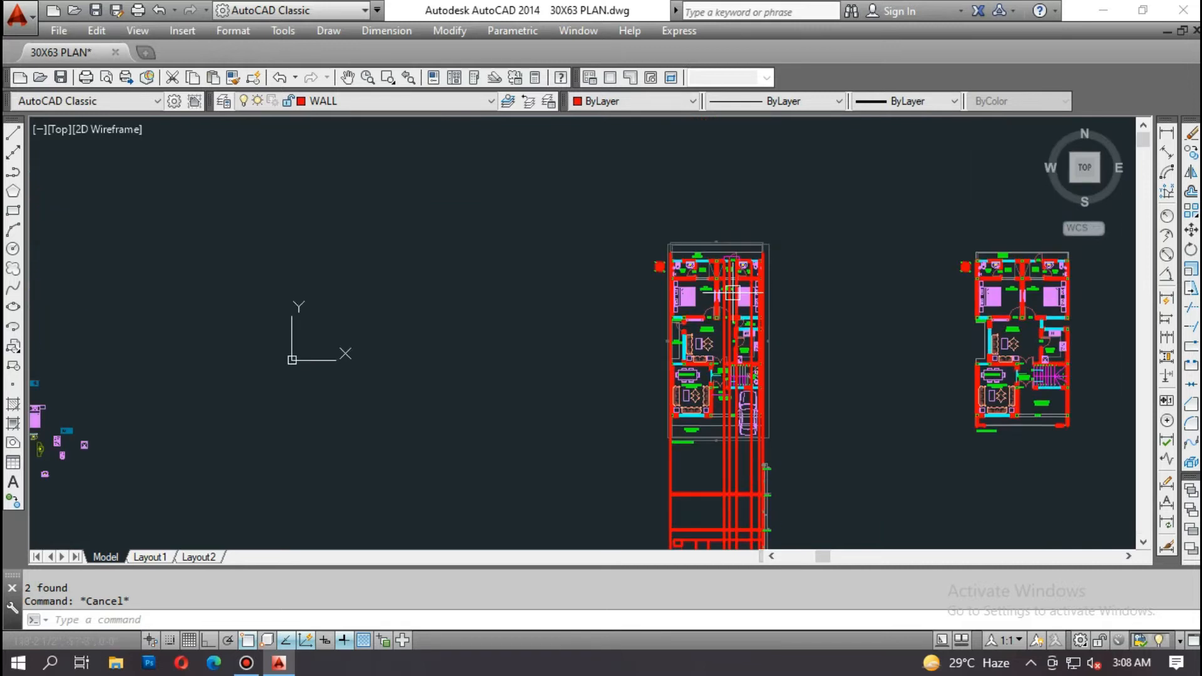
pyautogui.scroll(8, 732, 292)
pyautogui.click(783, 408)
pyautogui.click(705, 382)
pyautogui.scroll(4, 659, 368)
pyautogui.scroll(-10, 627, 288)
pyautogui.scroll(10, 620, 411)
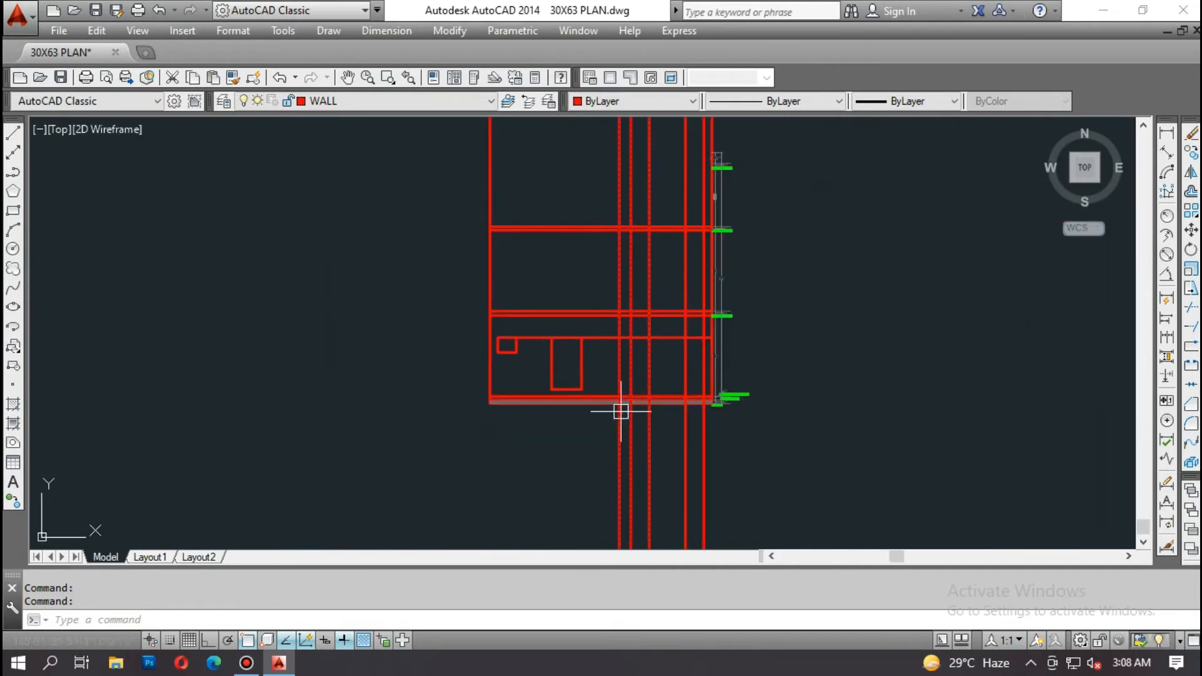
pyautogui.scroll(4, 621, 411)
pyautogui.press('Escape')
pyautogui.press('Escape')
# Step: Offset the finish floor line 12" upward again as the sill of the second dress window
pyautogui.write('o')
pyautogui.press('Return')
pyautogui.write('12')
pyautogui.press('Return')
pyautogui.click(577, 383)
pyautogui.click(588, 332)
pyautogui.press('Escape')
pyautogui.scroll(2, 610, 312)
# Step: Create a polyline boundary for the narrow dress window between its rays, head and sill, and erase the full-width sill line
pyautogui.press('Escape')
pyautogui.write('bo')
pyautogui.press('Return')
pyautogui.click(612, 171)
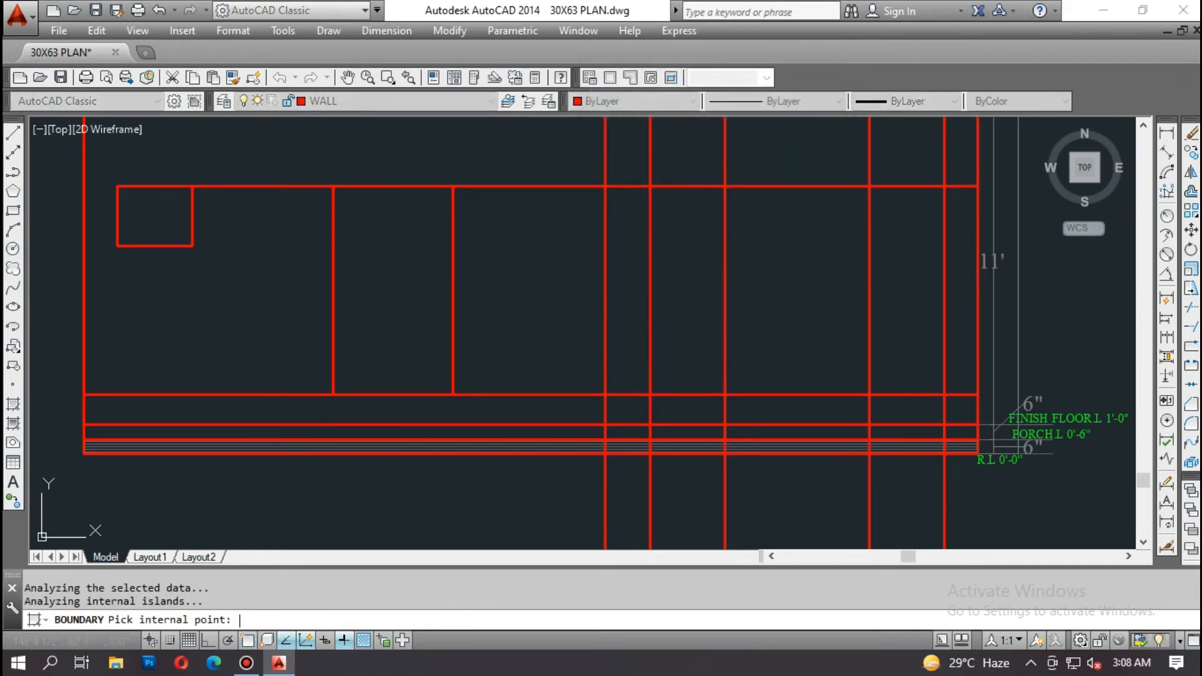
pyautogui.press('space')
pyautogui.press('Escape')
pyautogui.write('e')
pyautogui.press('space')
pyautogui.click(571, 395)
pyautogui.press('space')
# Step: Create a polyline boundary for the rear door beside the narrow window, from the head line down to the finish floor line
pyautogui.write('bo')
pyautogui.press('Return')
pyautogui.click(607, 93)
pyautogui.click(684, 354)
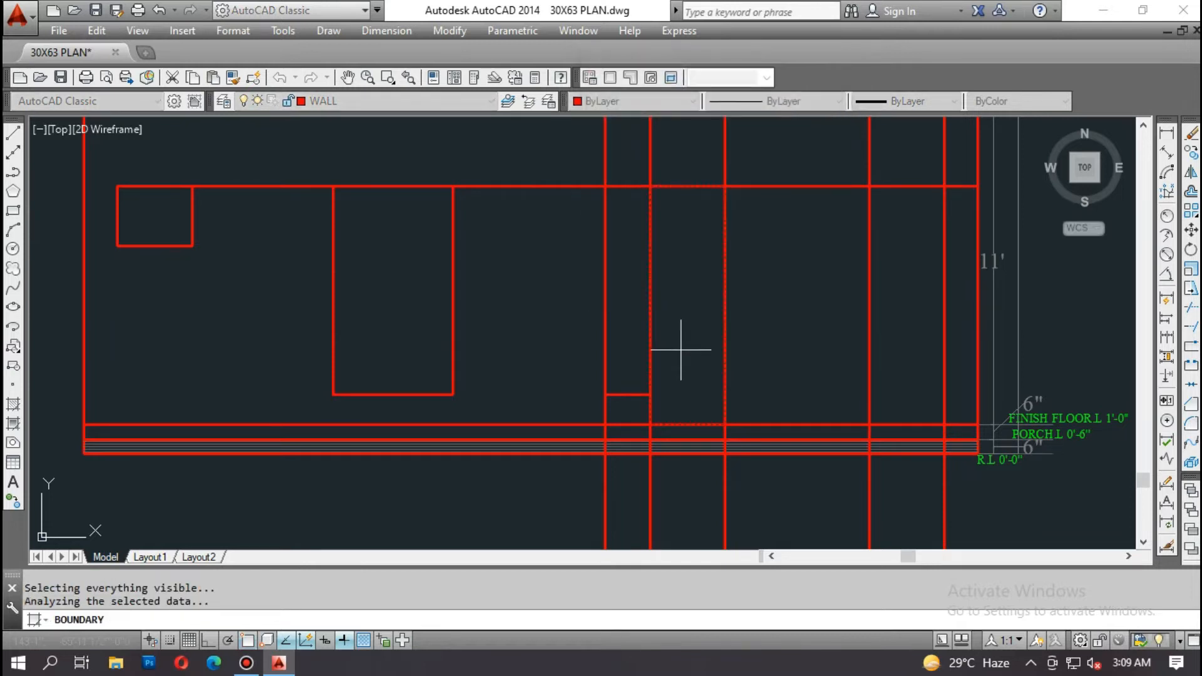
pyautogui.press('space')
pyautogui.press('Escape')
# Step: Erase the three rays running through the narrow window and the rear door
pyautogui.write('e')
pyautogui.press('space')
pyautogui.click(764, 487)
pyautogui.click(502, 483)
pyautogui.press('space')
pyautogui.press('Escape')
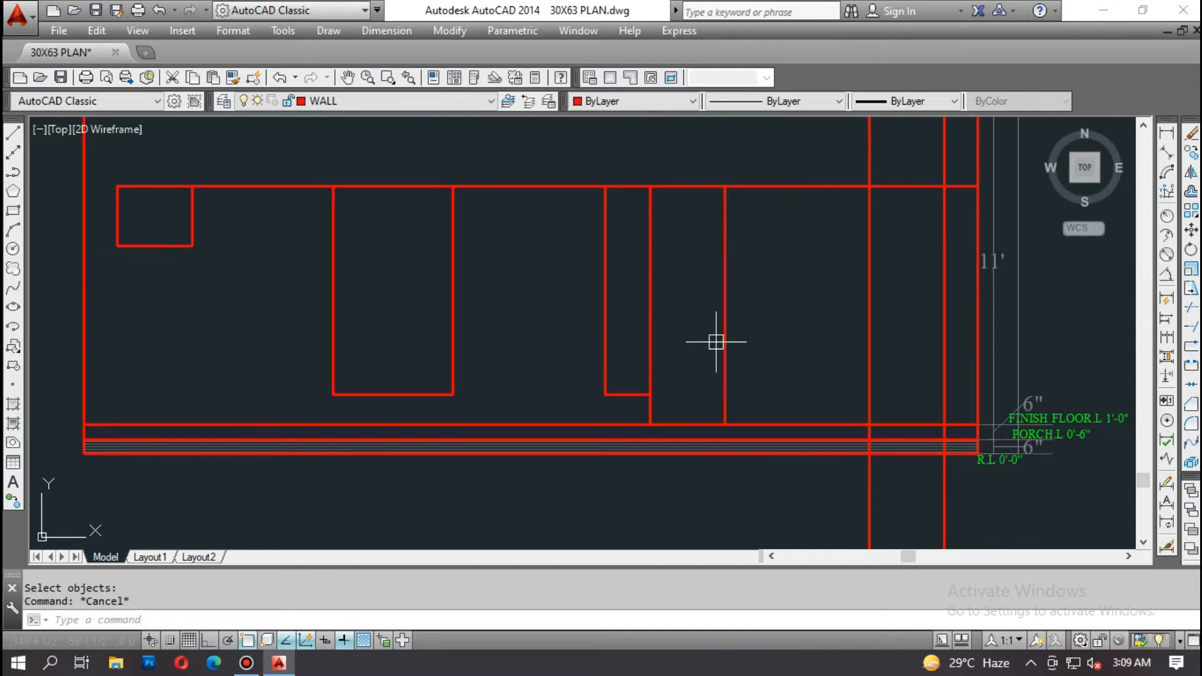
# Step: Copy the left bath window rectangle from its lower right corner to between the two rays of the right bath window
pyautogui.scroll(-5, 887, 303)
pyautogui.scroll(6, 667, 183)
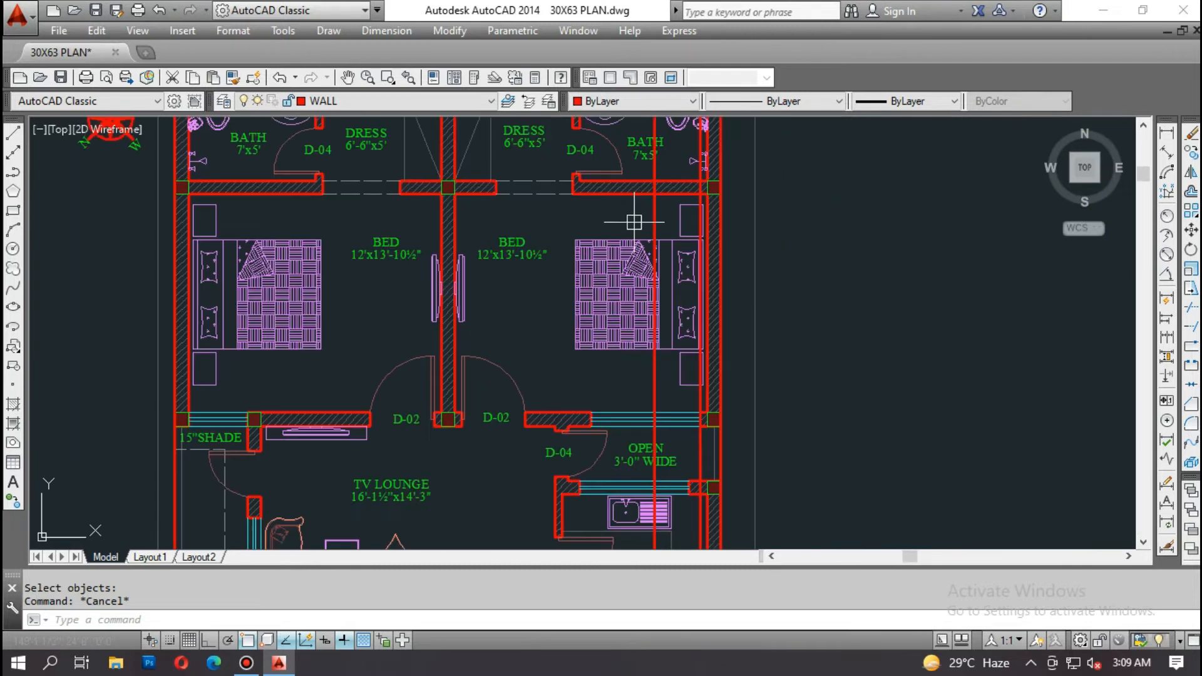
pyautogui.scroll(-5, 689, 182)
pyautogui.scroll(7, 582, 313)
pyautogui.press('Escape')
pyautogui.write('co')
pyautogui.press('space')
pyautogui.click(590, 291)
pyautogui.click(580, 252)
pyautogui.press('space')
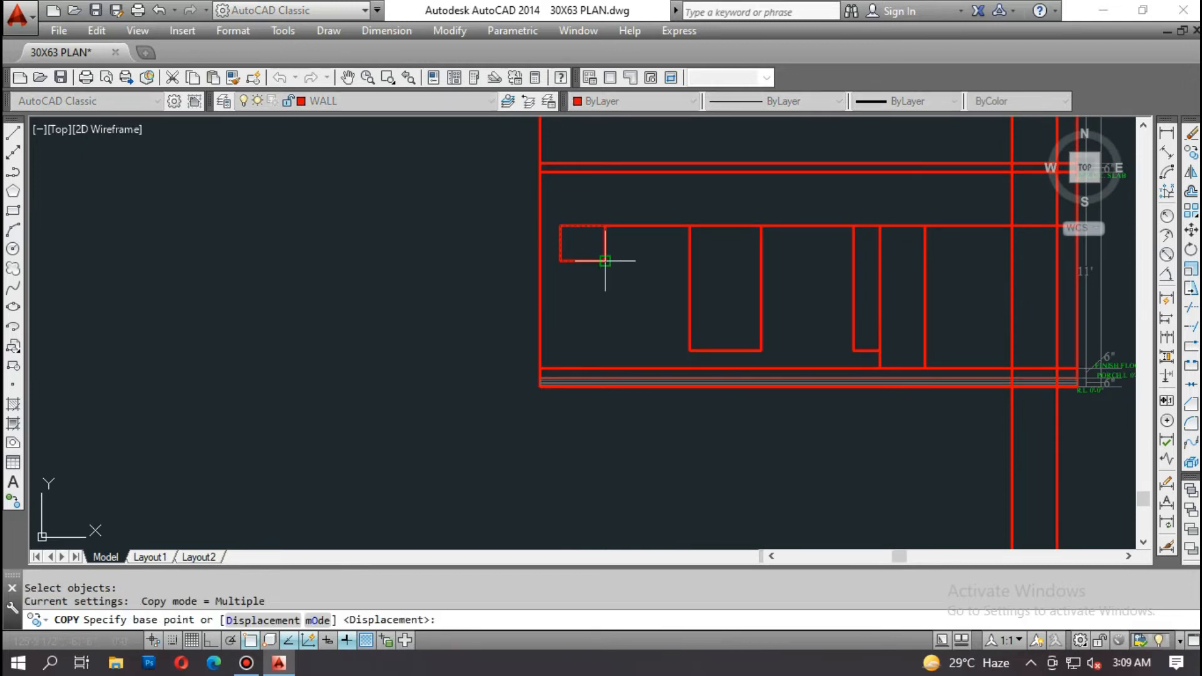
pyautogui.click(606, 261)
pyautogui.moveTo(695, 272); pyautogui.dragTo(409, 339, button='middle')
pyautogui.press('Escape')
pyautogui.scroll(5, 773, 341)
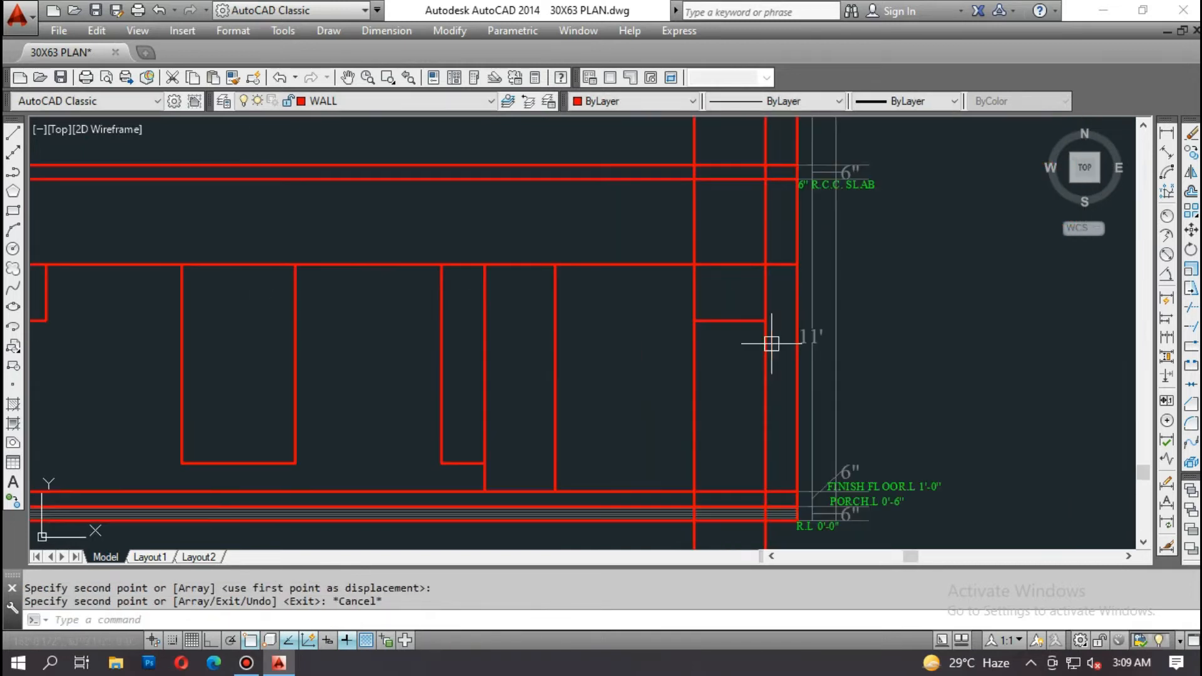
# Step: Erase the two remaining rays at the right bath window and the full-width head line
pyautogui.write('e')
pyautogui.press('space')
pyautogui.click(781, 371)
pyautogui.click(611, 343)
pyautogui.press('space')
pyautogui.click(580, 303)
pyautogui.click(541, 210)
pyautogui.press('space')
pyautogui.scroll(-8, 727, 276)
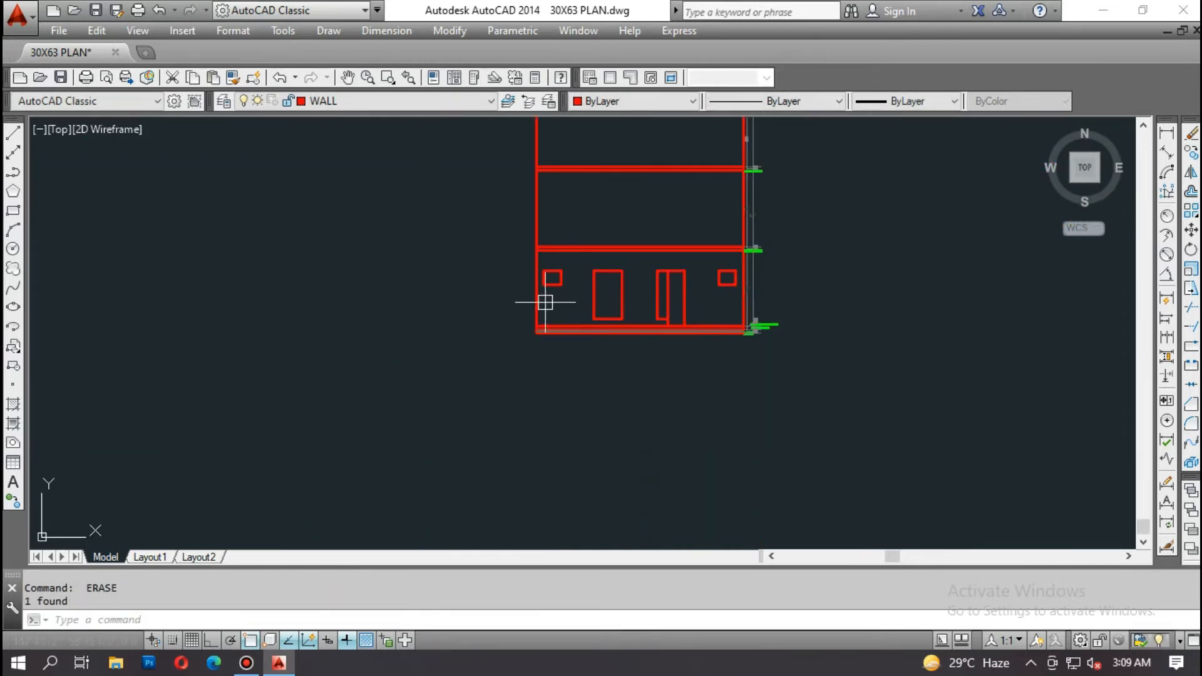
pyautogui.moveTo(762, 344); pyautogui.dragTo(665, 322, button='middle')
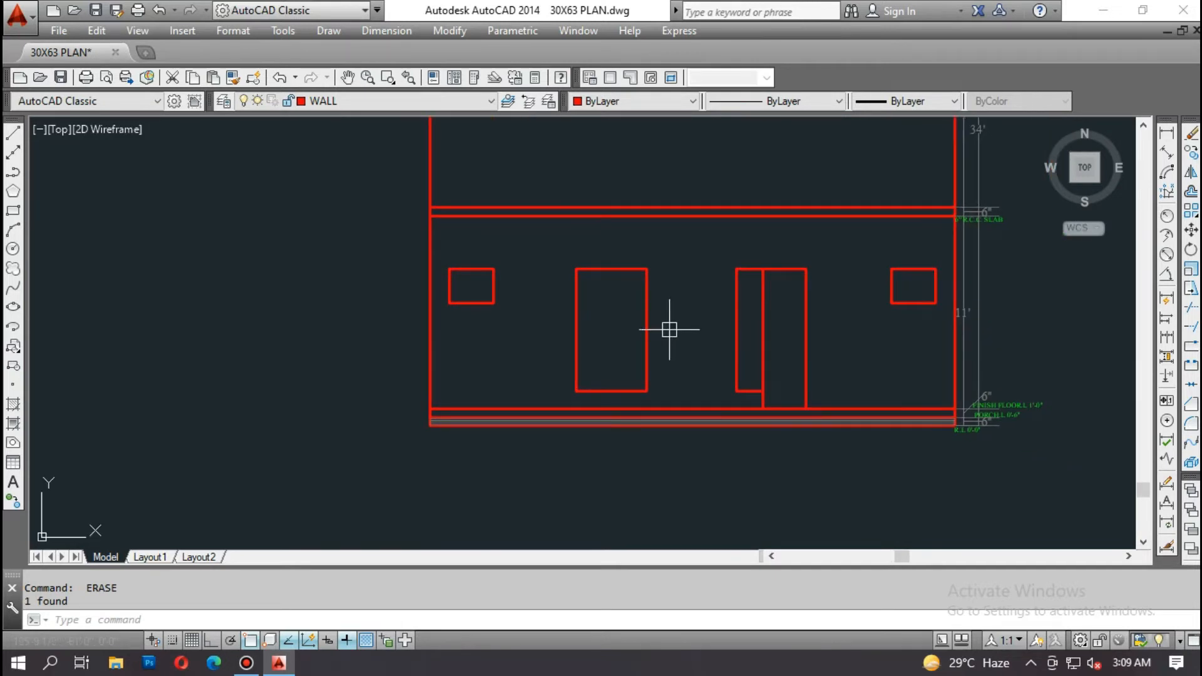
# Step: Offset the large dress window rectangle 2" inward to form its frame
pyautogui.press('Escape')
pyautogui.write('o')
pyautogui.press('space')
pyautogui.write('2')
pyautogui.press('space')
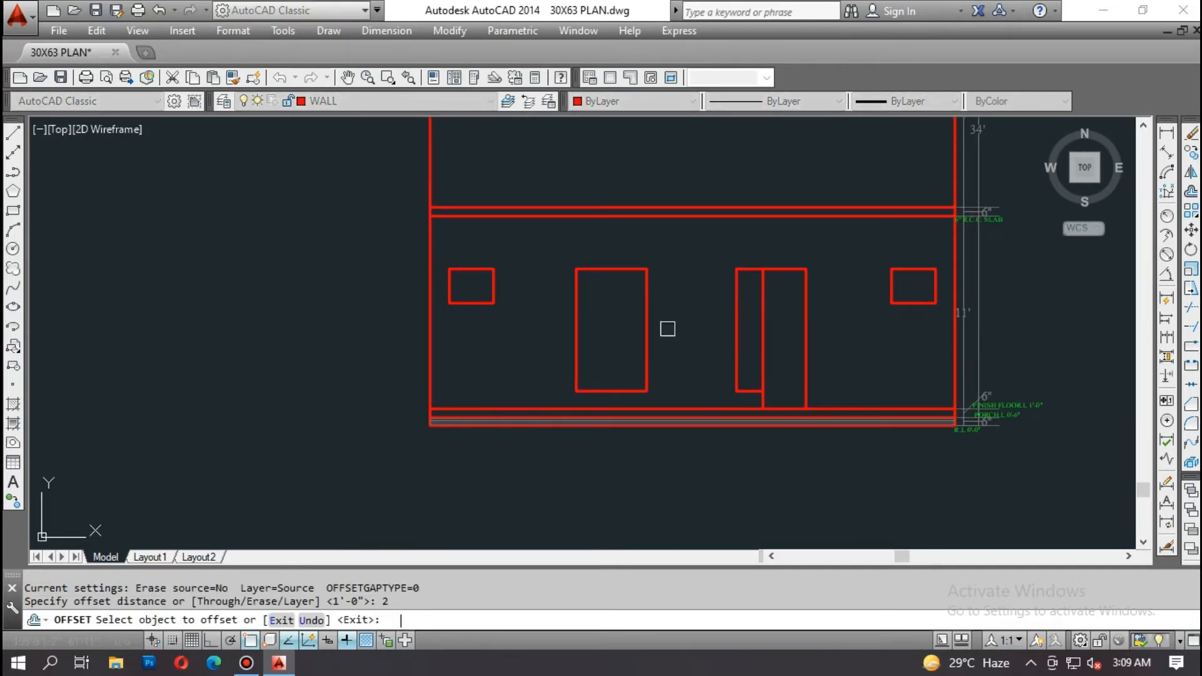
pyautogui.scroll(2, 620, 268)
pyautogui.click(620, 270)
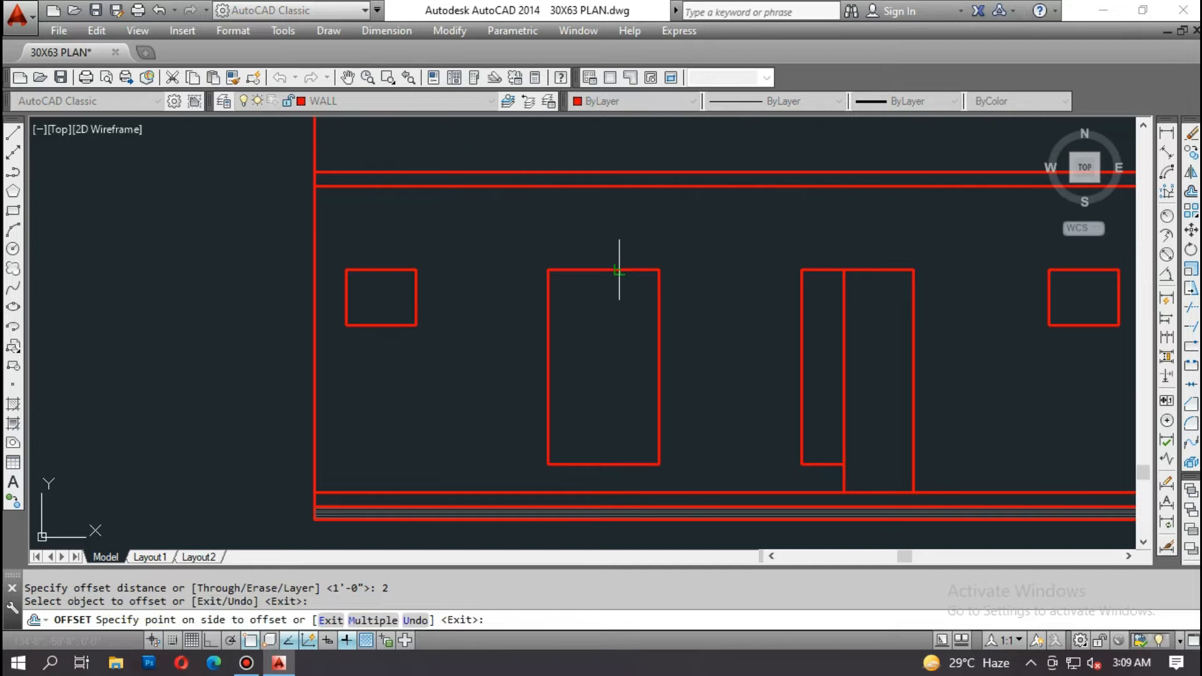
pyautogui.scroll(4, 605, 304)
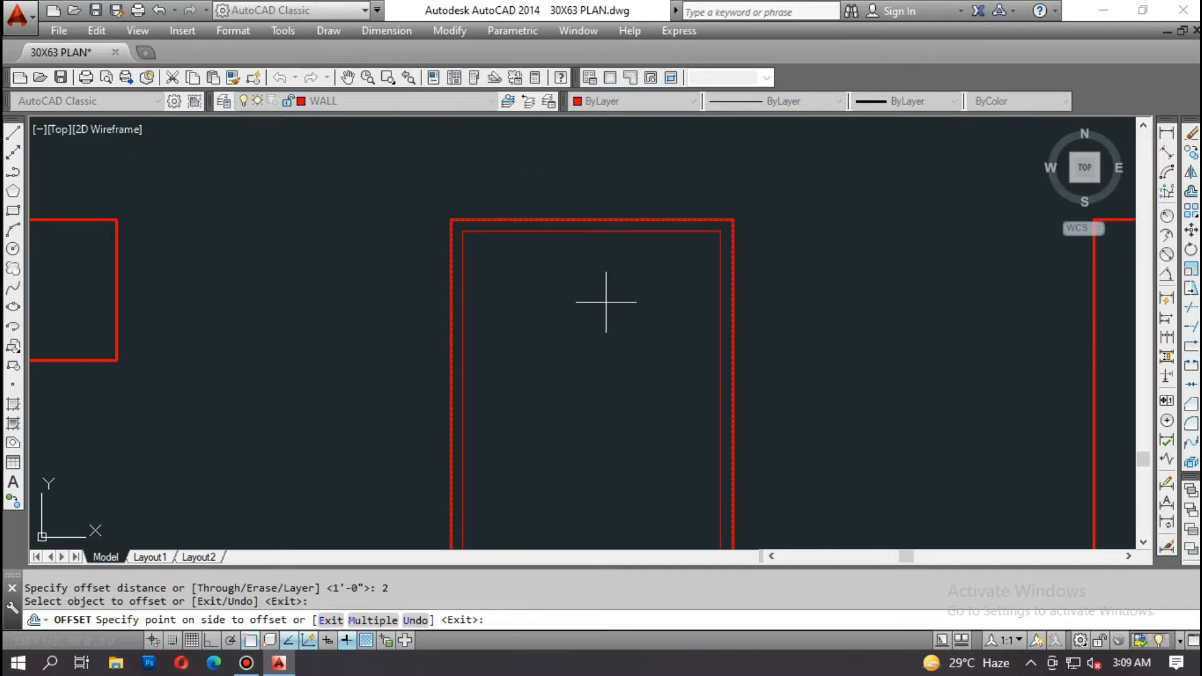
pyautogui.click(643, 241)
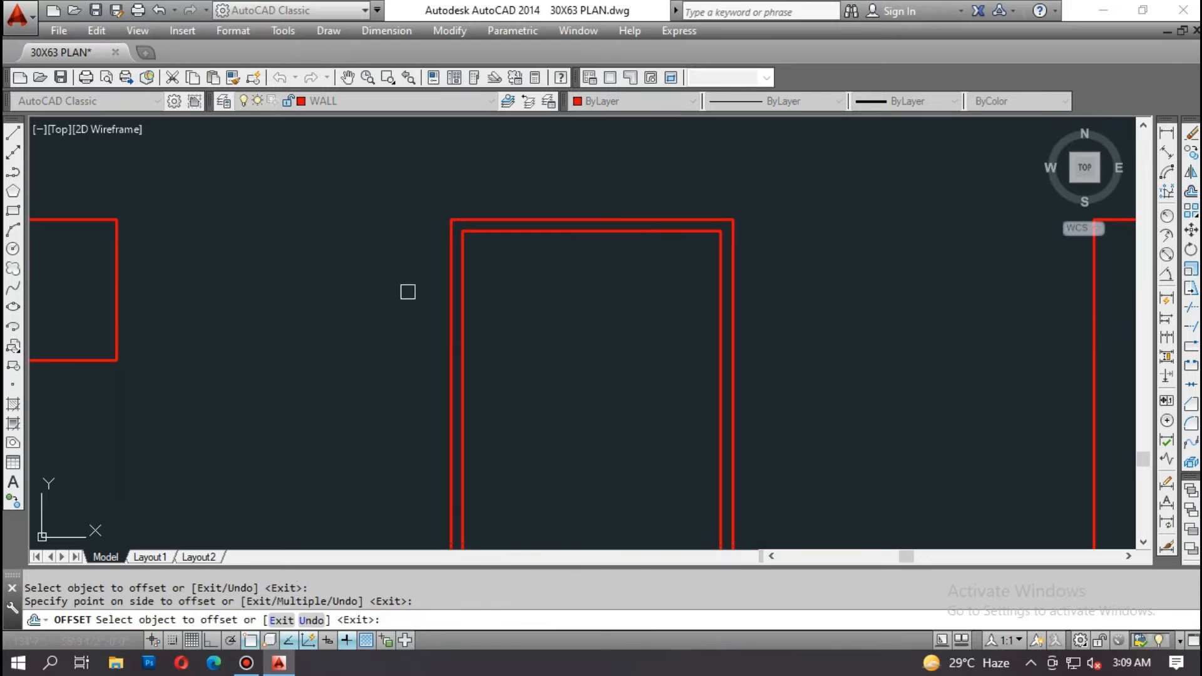
# Step: Explode the left bath window rectangle into separate lines
pyautogui.moveTo(408, 292); pyautogui.dragTo(612, 272, button='middle')
pyautogui.press('Escape')
pyautogui.press('Escape')
pyautogui.write('x')
pyautogui.press('Return')
pyautogui.click(395, 250)
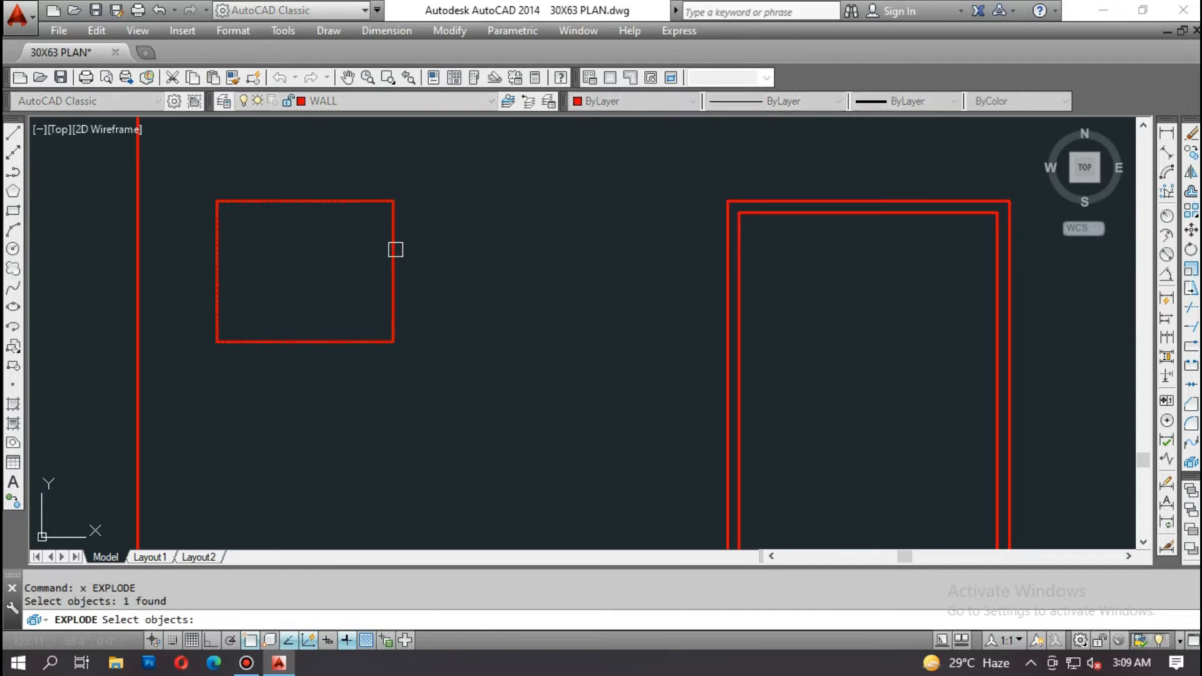
pyautogui.press('Escape')
pyautogui.press('Escape')
# Step: Offset the top and right edges of the left bath window 2" inward
pyautogui.write('o')
pyautogui.press('Return')
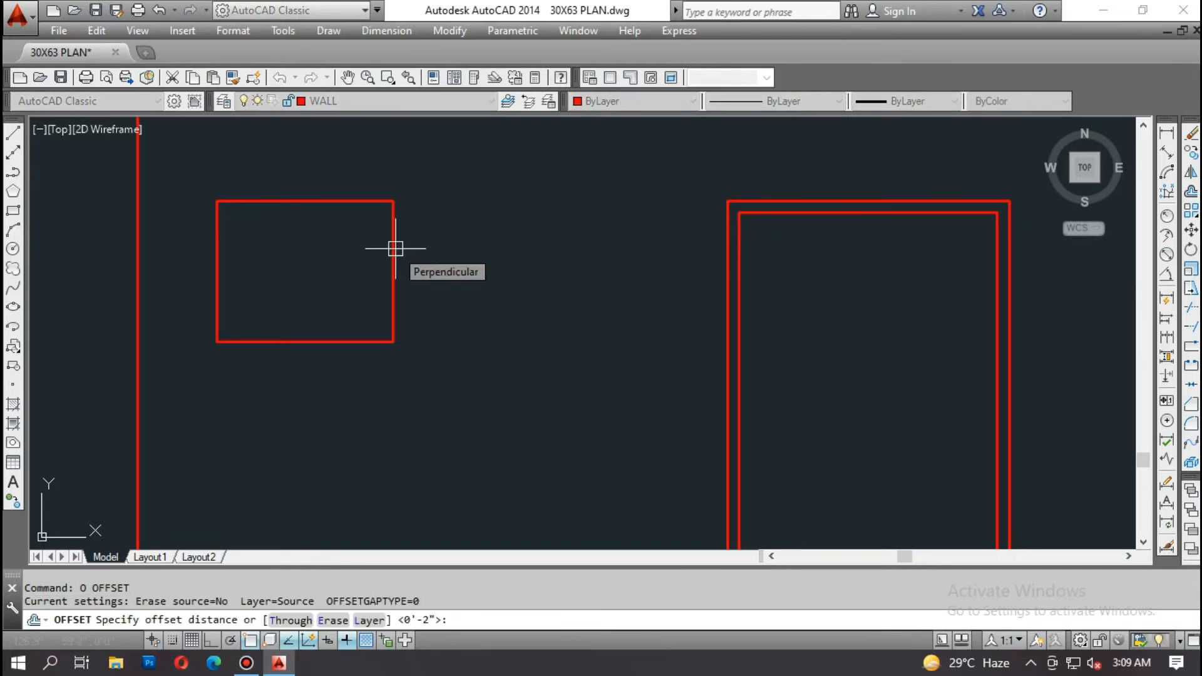
pyautogui.press('Escape')
pyautogui.write('o')
pyautogui.press('Return')
pyautogui.write('2')
pyautogui.press('Return')
pyautogui.click(360, 202)
pyautogui.click(361, 226)
pyautogui.click(394, 247)
pyautogui.click(347, 254)
pyautogui.click(346, 253)
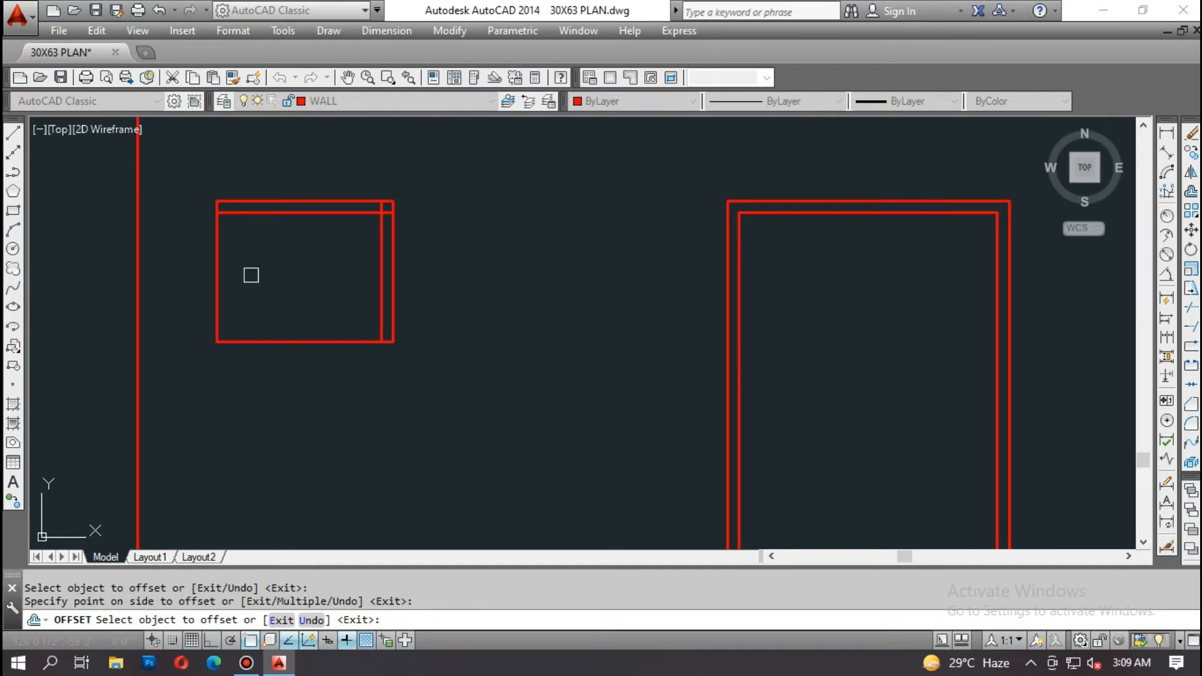
# Step: Fillet the inner top and right frame lines of the left bath window into a clean corner
pyautogui.press('Escape')
pyautogui.write('f')
pyautogui.press('Return')
pyautogui.scroll(2, 363, 225)
pyautogui.click(374, 206)
pyautogui.click(388, 235)
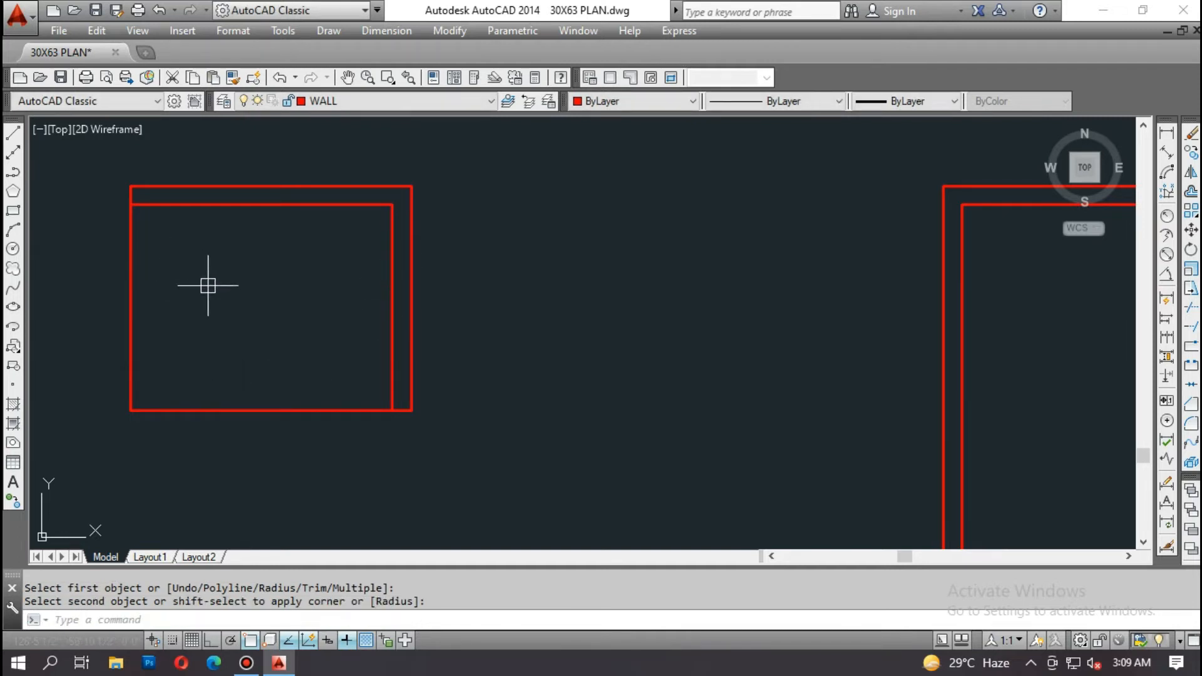
# Step: Offset the bottom and left edges of the left bath window 2" inward
pyautogui.write('o')
pyautogui.press('Return')
pyautogui.press('Return')
pyautogui.click(225, 368)
pyautogui.click(218, 410)
pyautogui.click(220, 358)
pyautogui.click(131, 330)
pyautogui.click(153, 290)
pyautogui.press('Escape')
# Step: Fillet the remaining inner frame lines of the left bath window into clean corners with zero radius
pyautogui.write('f')
pyautogui.press('Return')
pyautogui.click(150, 232)
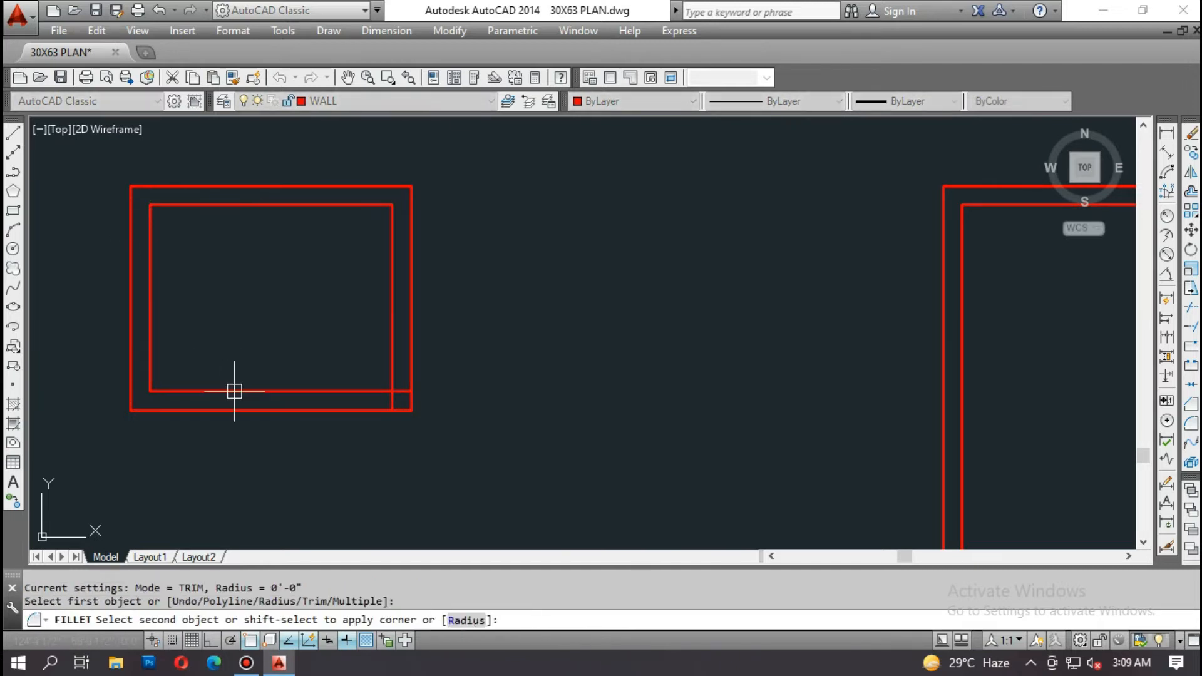
pyautogui.press('Escape')
pyautogui.rightClick(387, 352)
pyautogui.press('Escape')
# Step: Draw a vertical centre line in the large dress window between the midpoints of the inner frame's top and bottom edges
pyautogui.scroll(-3, 327, 316)
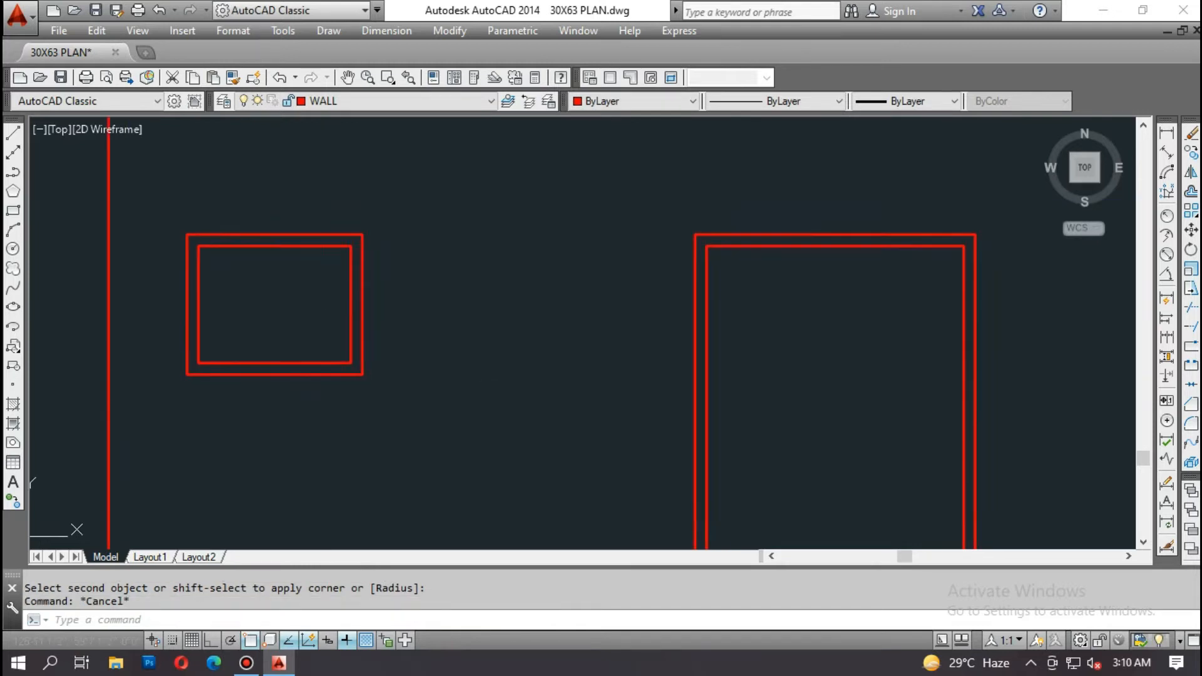
pyautogui.scroll(-2, 75, 224)
pyautogui.moveTo(561, 347); pyautogui.dragTo(544, 323, button='middle')
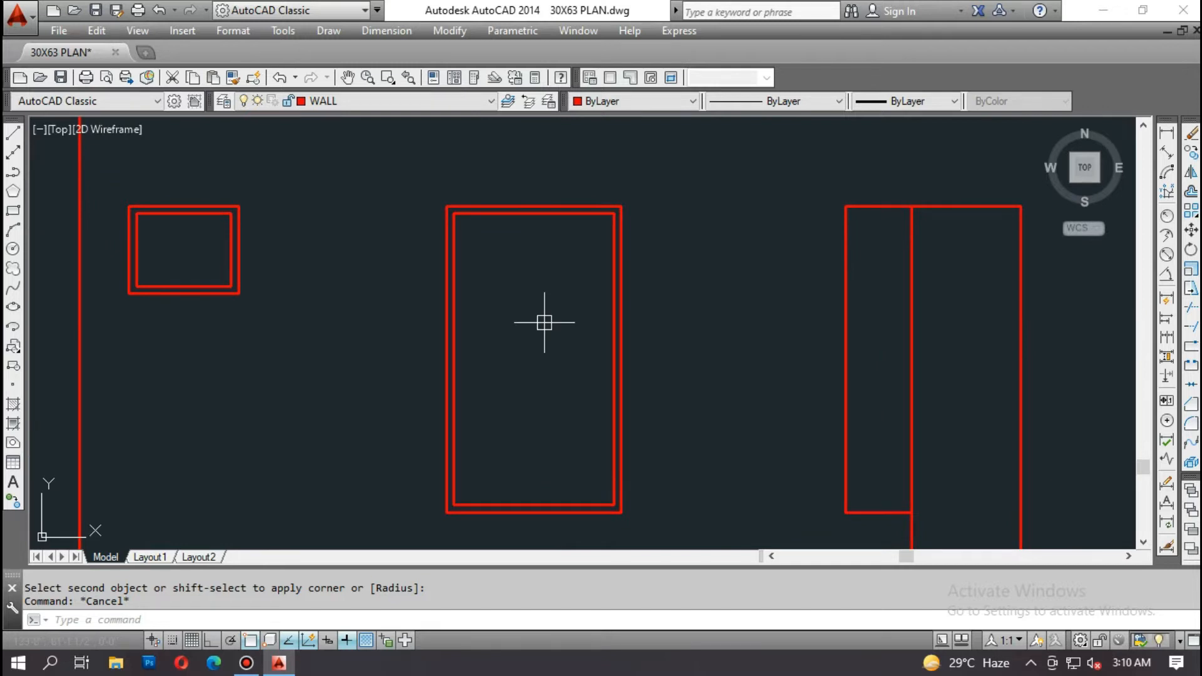
pyautogui.press('Escape')
pyautogui.write('l')
pyautogui.press('Return')
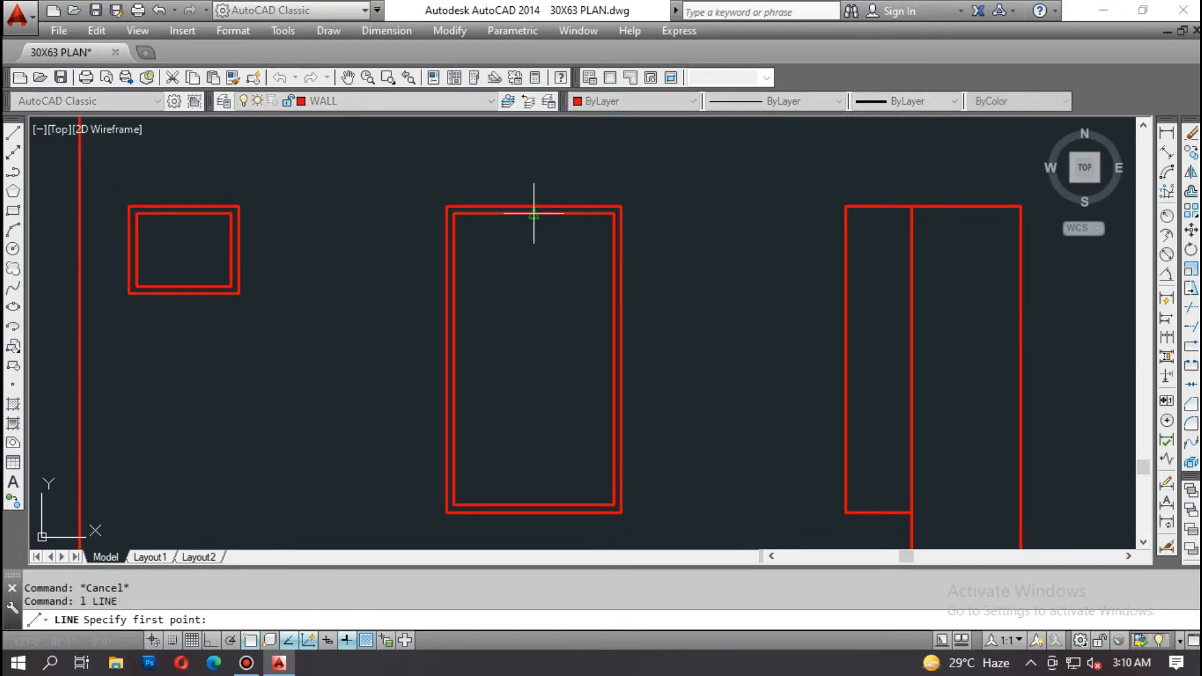
pyautogui.click(533, 213)
pyautogui.click(534, 504)
pyautogui.press('Escape')
pyautogui.press('Escape')
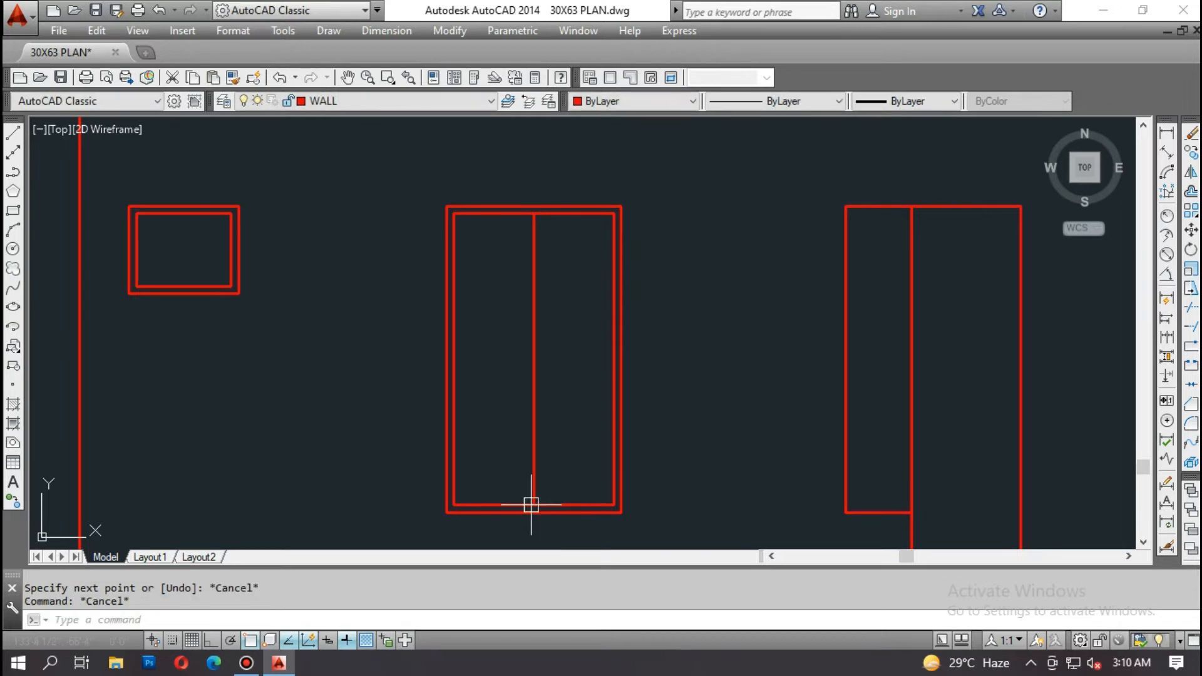
pyautogui.write('o')
pyautogui.press('Return')
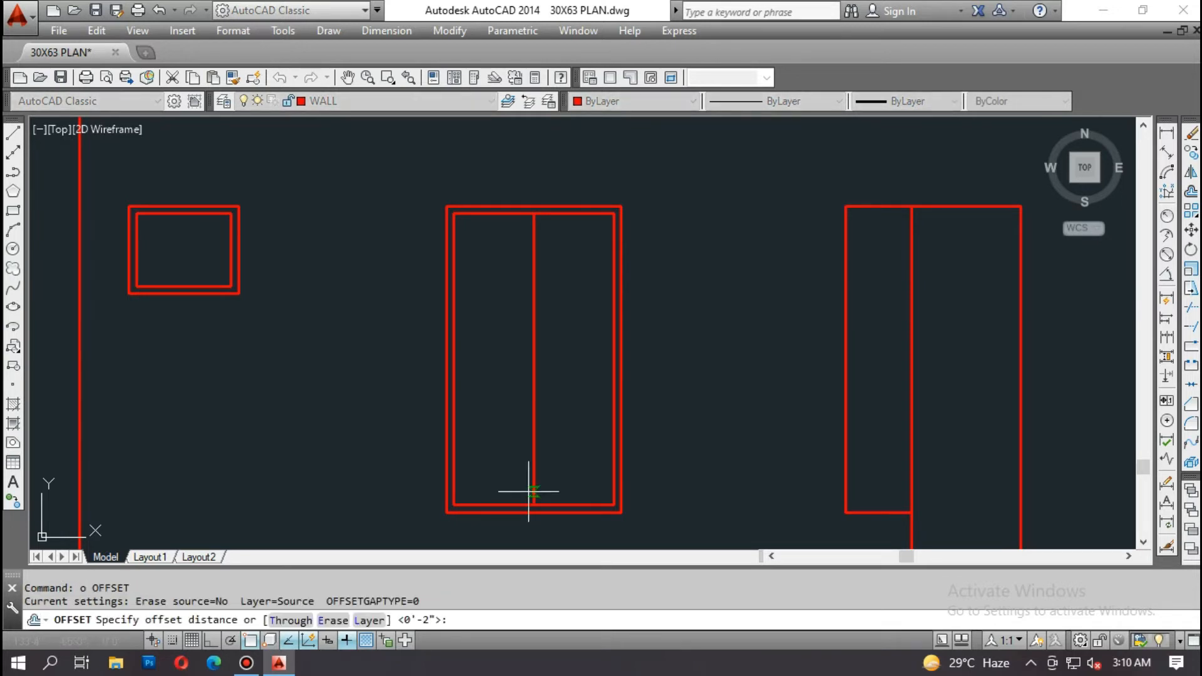
pyautogui.press('Escape')
pyautogui.press('Escape')
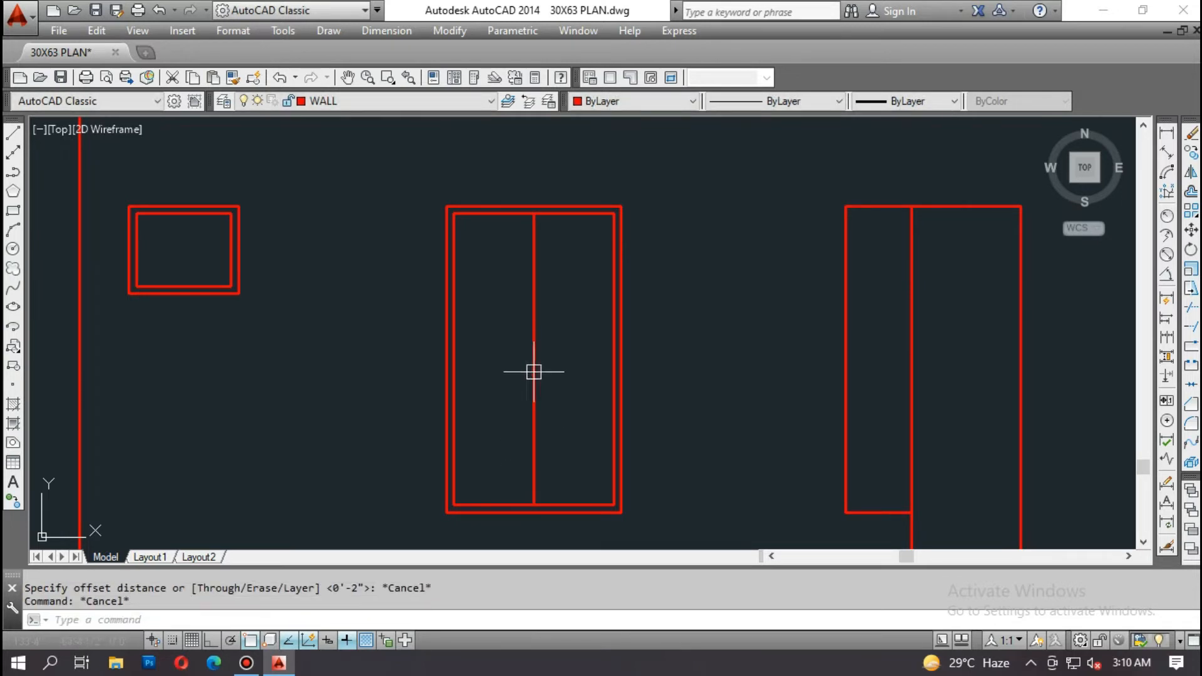
pyautogui.press('Escape')
# Step: Offset the double window's vertical centre line by 0.5" to both sides
pyautogui.write('o')
pyautogui.press('Return')
pyautogui.write('.5')
pyautogui.press('Return')
pyautogui.click(533, 419)
pyautogui.click(514, 406)
pyautogui.scroll(8, 524, 188)
pyautogui.click(571, 355)
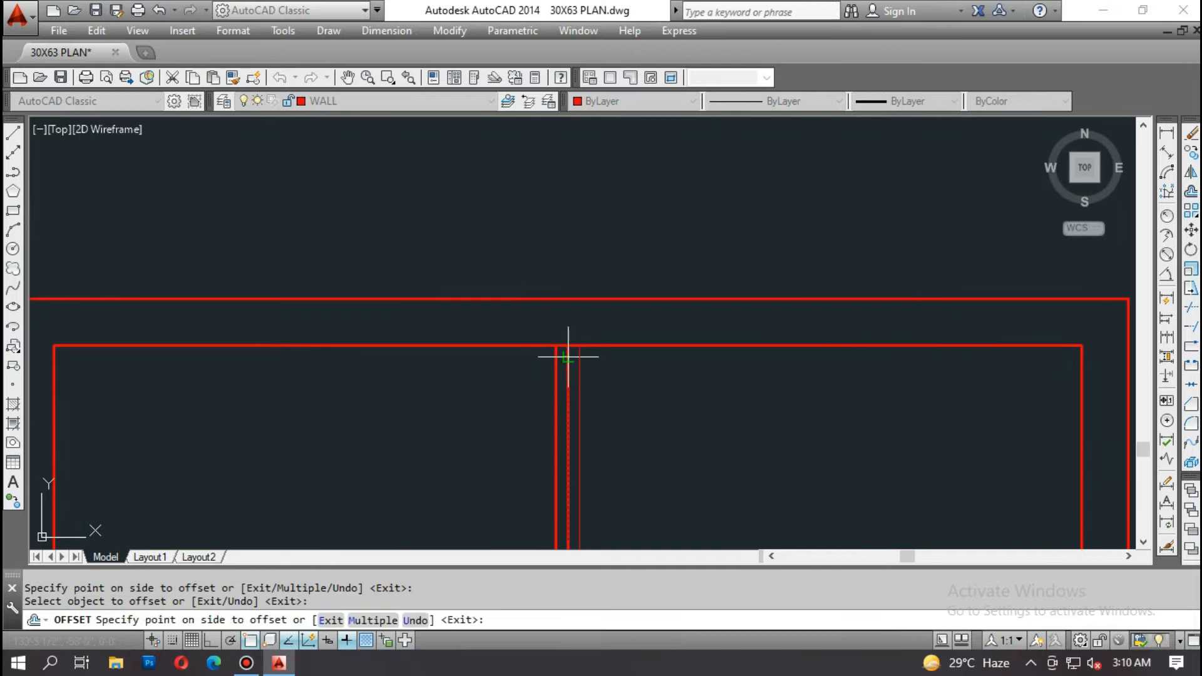
pyautogui.click(567, 370)
pyautogui.press('Escape')
# Step: Erase the original centre line between the two offset mullion lines of the double window
pyautogui.write('e')
pyautogui.press('Return')
pyautogui.click(567, 371)
pyautogui.press('Return')
pyautogui.press('Escape')
pyautogui.write('co')
pyautogui.press('Return')
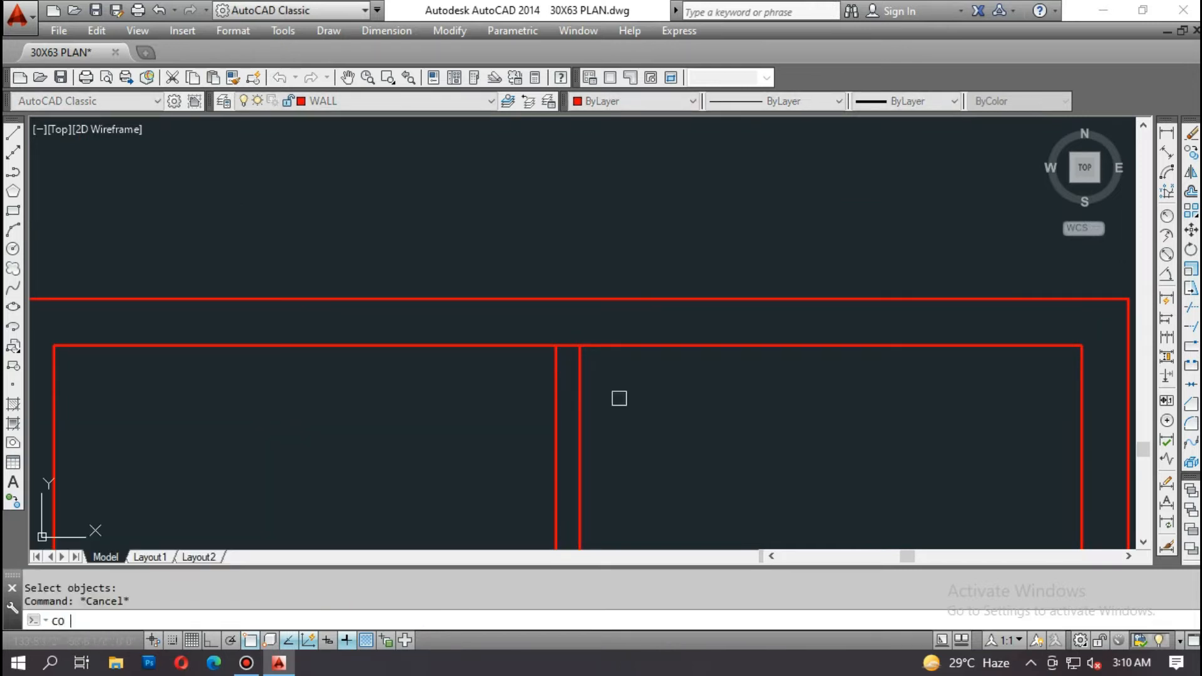
pyautogui.click(637, 399)
pyautogui.click(525, 422)
pyautogui.scroll(2, 565, 351)
pyautogui.press('Return')
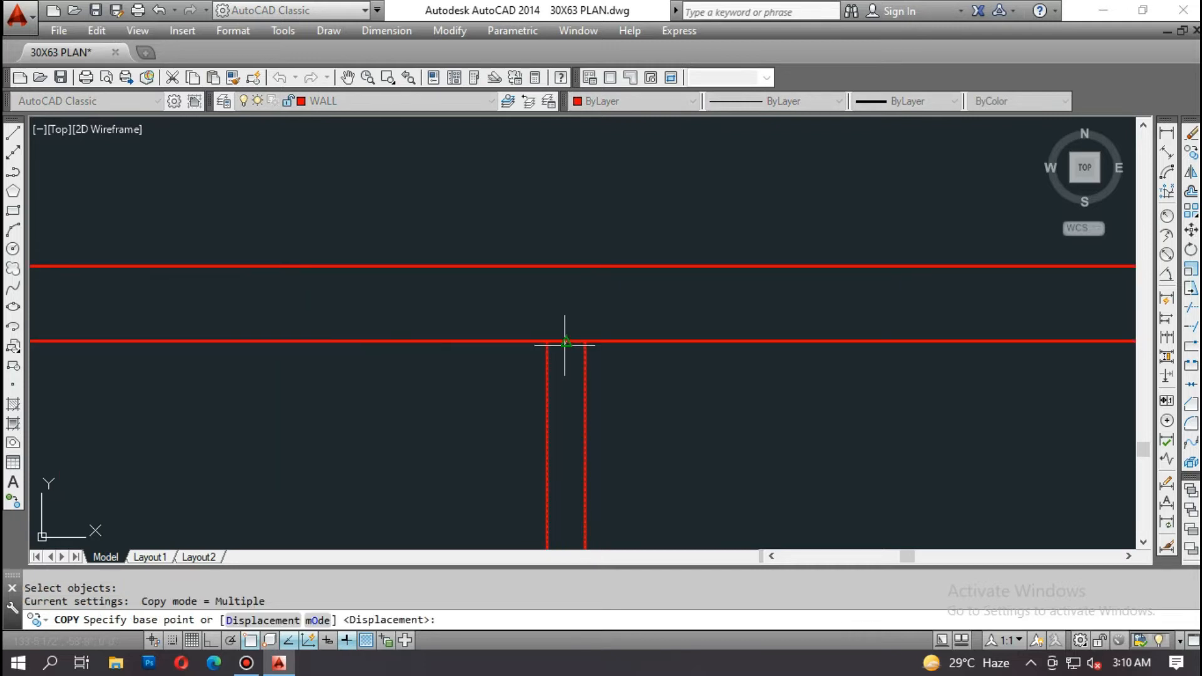
pyautogui.click(564, 344)
pyautogui.scroll(-3, 407, 328)
pyautogui.scroll(2, 845, 349)
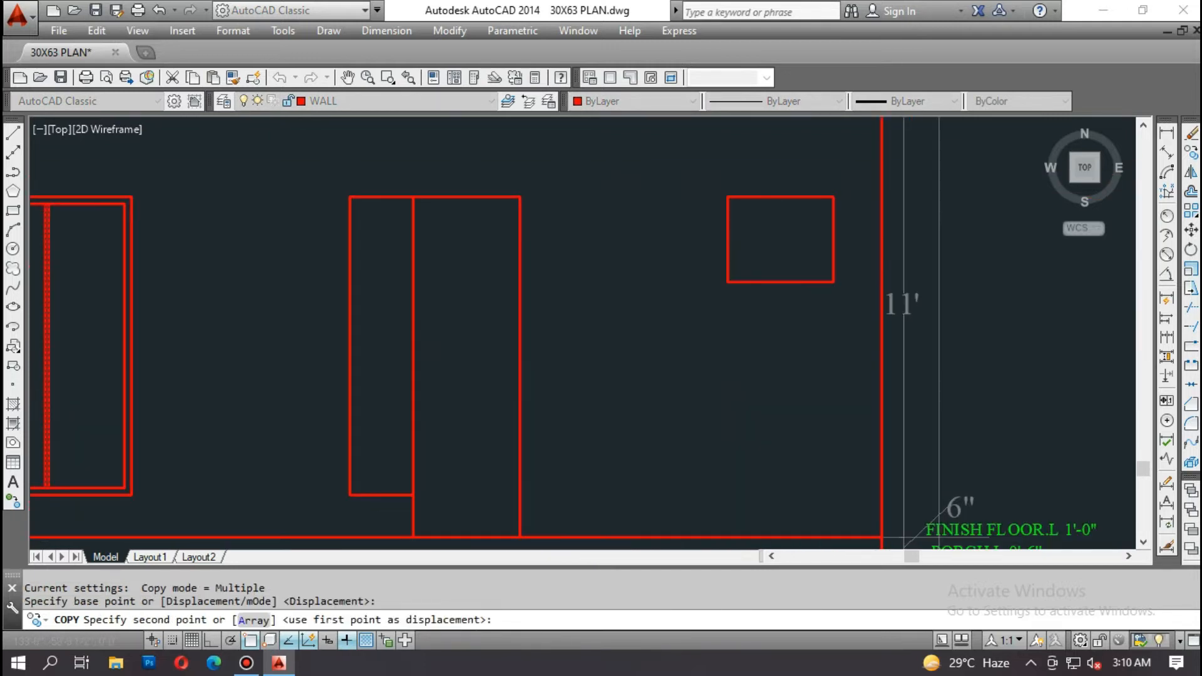
pyautogui.press('Escape')
# Step: Offset the outlines of the door, its narrow side window and the small window on the far right inward by 2"
pyautogui.write('o')
pyautogui.press('Return')
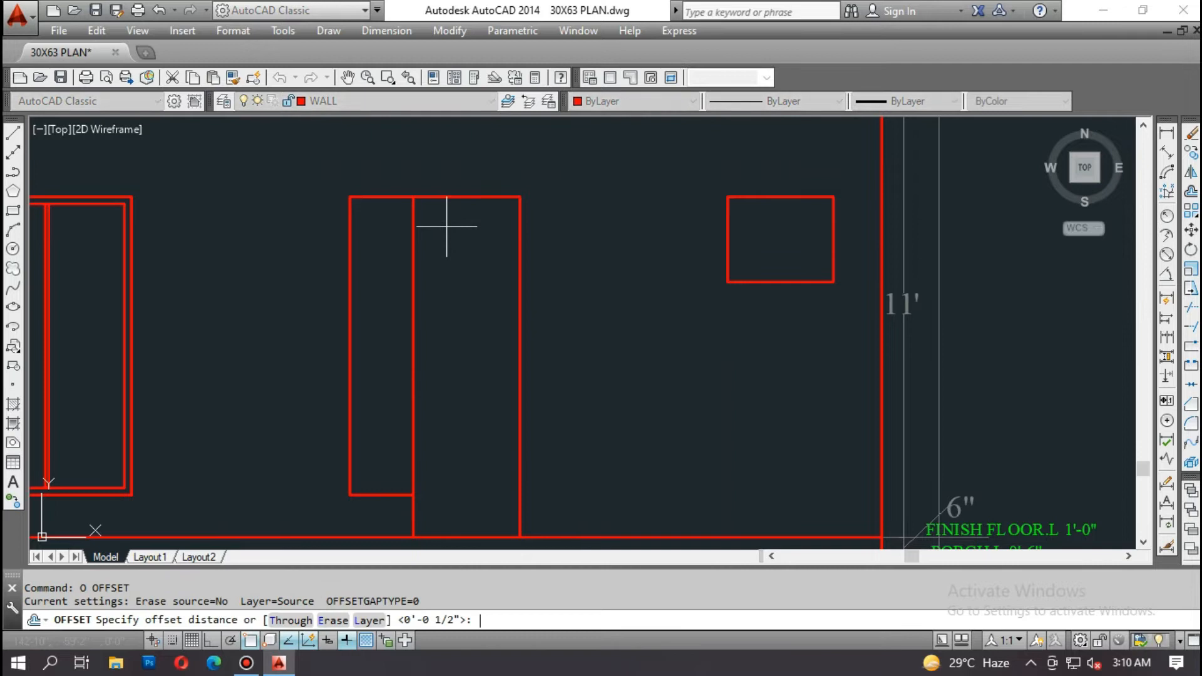
pyautogui.write('2')
pyautogui.press('Return')
pyautogui.click(478, 197)
pyautogui.click(453, 271)
pyautogui.click(375, 196)
pyautogui.click(380, 259)
pyautogui.click(762, 197)
pyautogui.click(780, 244)
pyautogui.scroll(-2, 776, 265)
pyautogui.press('Escape')
pyautogui.press('Escape')
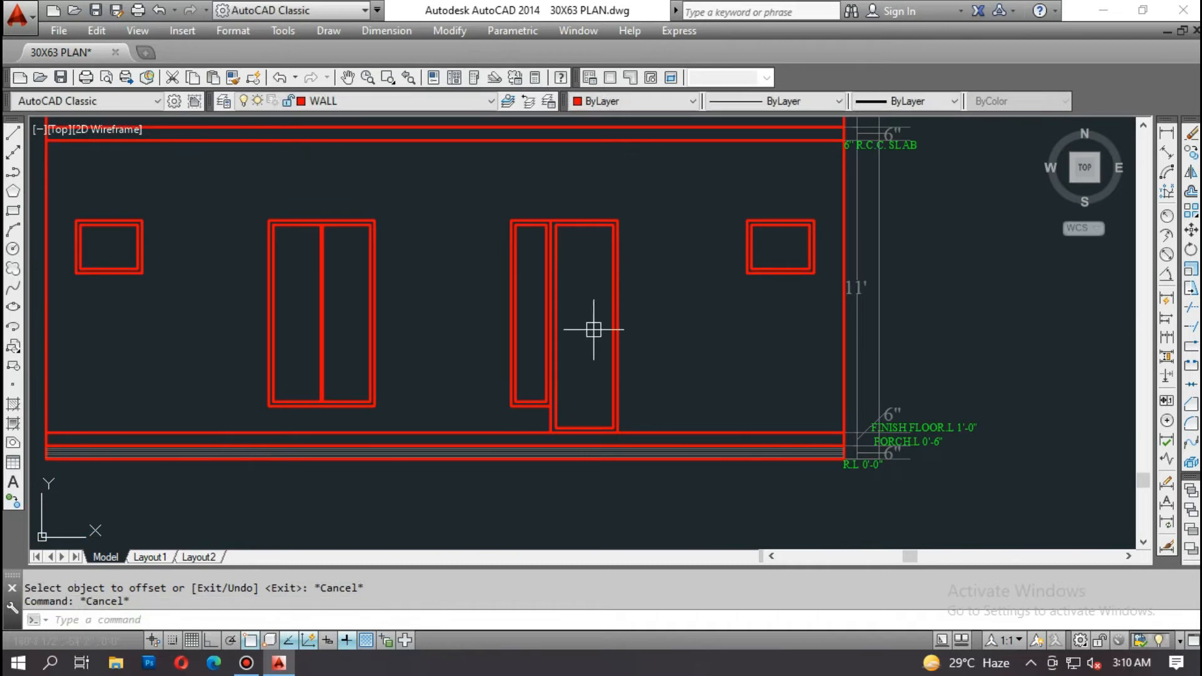
# Step: Draw a slim vertical rectangle as the handle just inside the door leaf's left edge in the elevation
pyautogui.scroll(-5, 596, 329)
pyautogui.scroll(5, 591, 262)
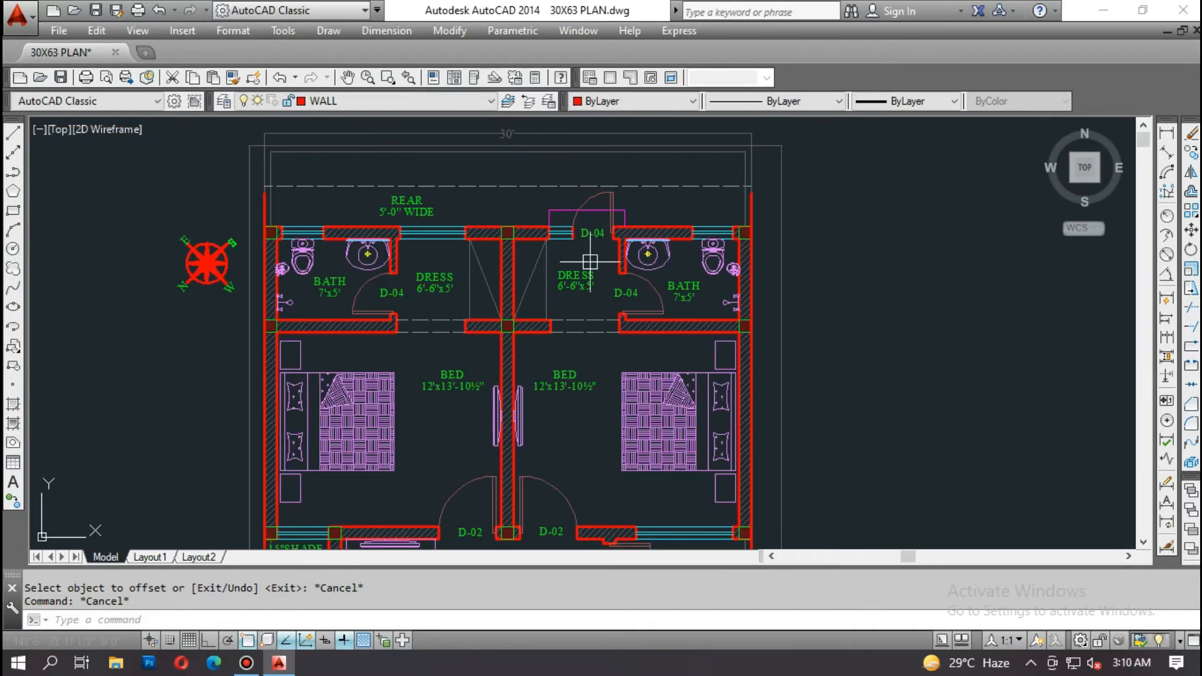
pyautogui.scroll(-5, 572, 224)
pyautogui.scroll(6, 576, 446)
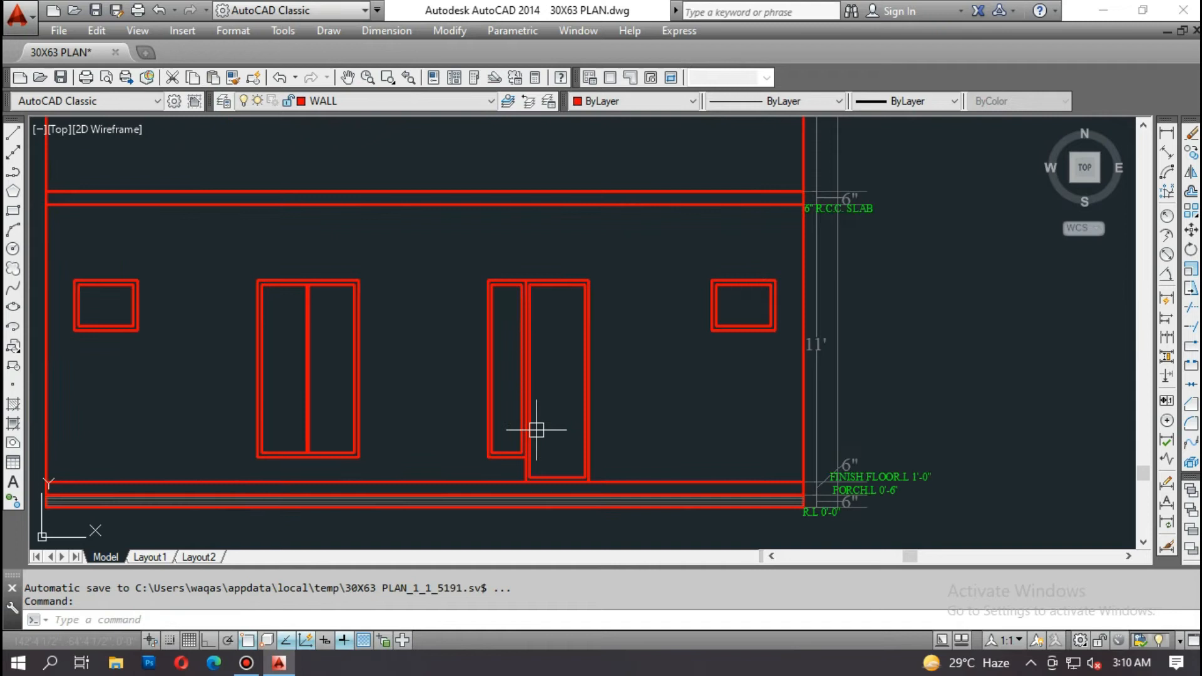
pyautogui.write('rec')
pyautogui.press('Return')
pyautogui.scroll(4, 536, 376)
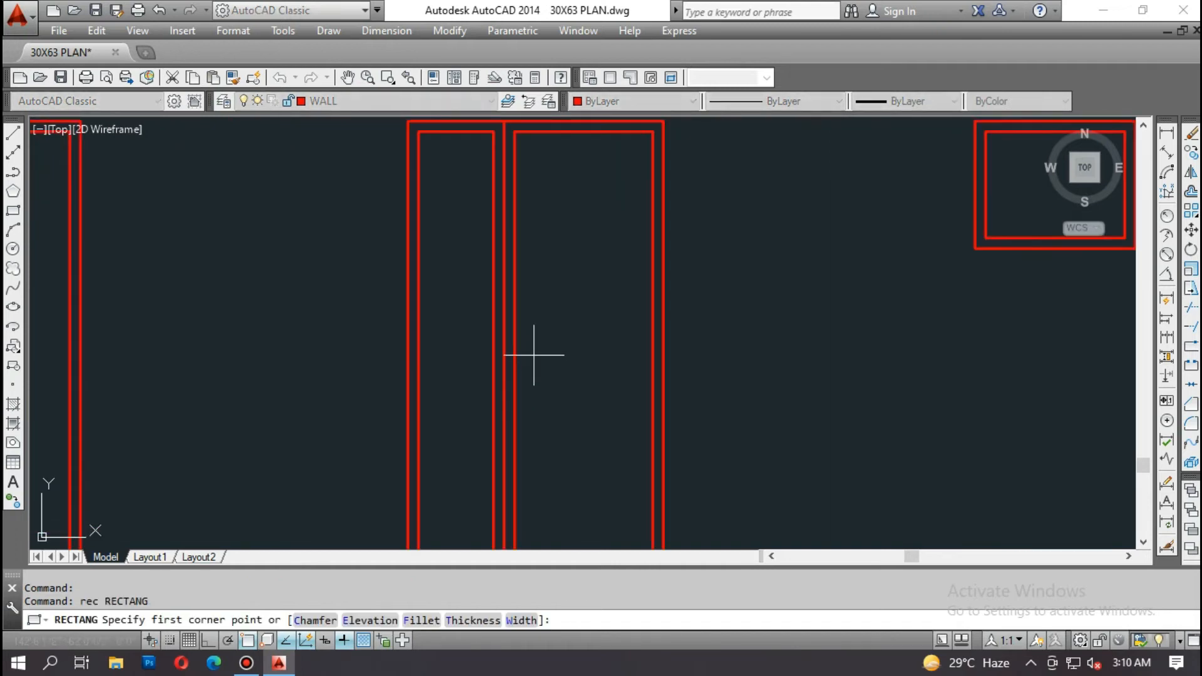
pyautogui.click(523, 357)
pyautogui.press('Escape')
pyautogui.press('Return')
pyautogui.click(525, 358)
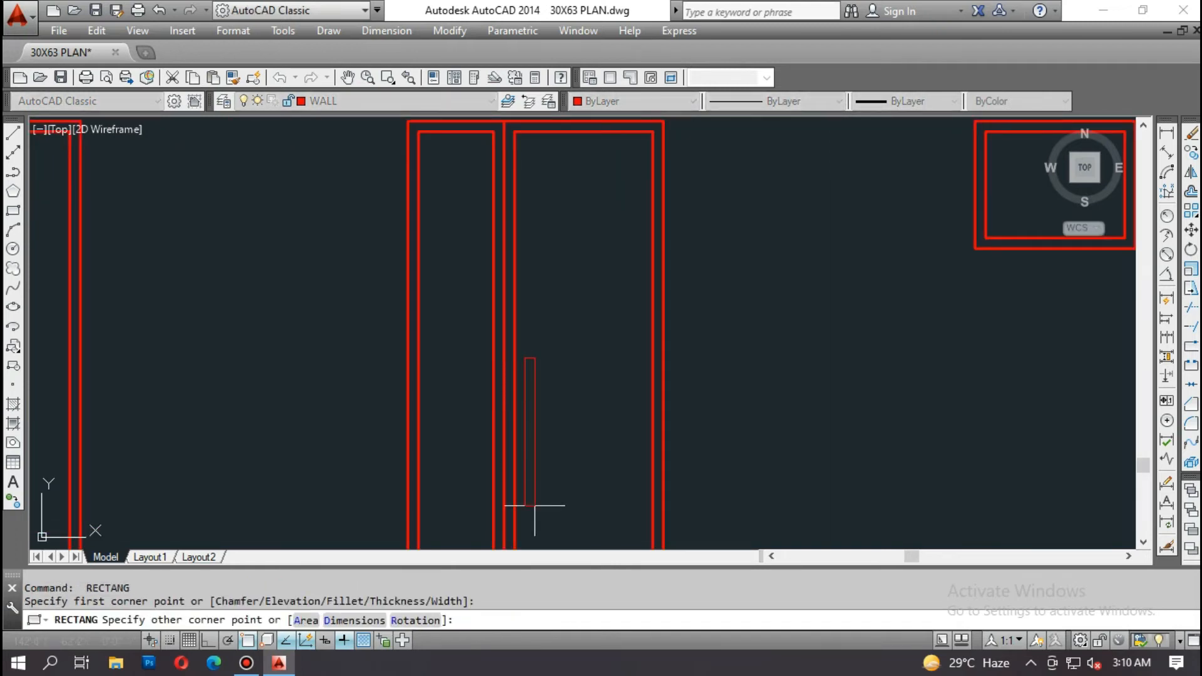
pyautogui.press('Escape')
# Step: Match the properties of a window in the floor plan onto the elevation's left small window and the double window
pyautogui.scroll(-3, 578, 379)
pyautogui.write('ma')
pyautogui.press('Return')
pyautogui.scroll(-3, 577, 378)
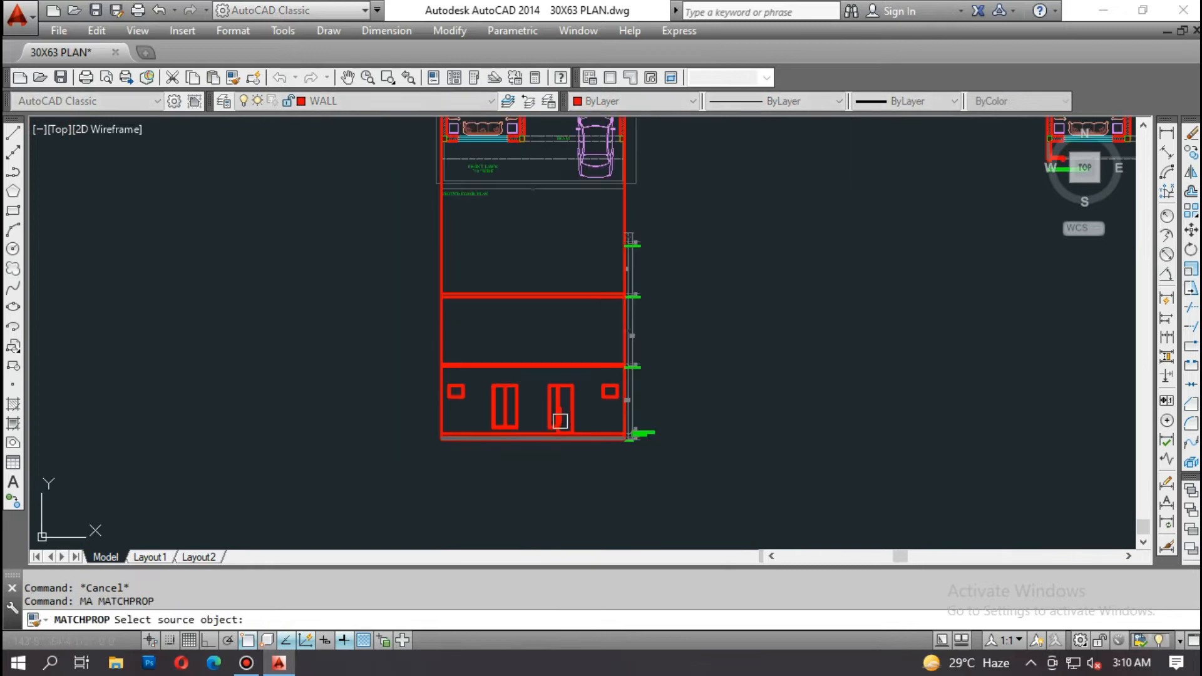
pyautogui.moveTo(496, 208); pyautogui.dragTo(493, 249, button='middle')
pyautogui.scroll(6, 493, 249)
pyautogui.click(488, 249)
pyautogui.scroll(-8, 508, 227)
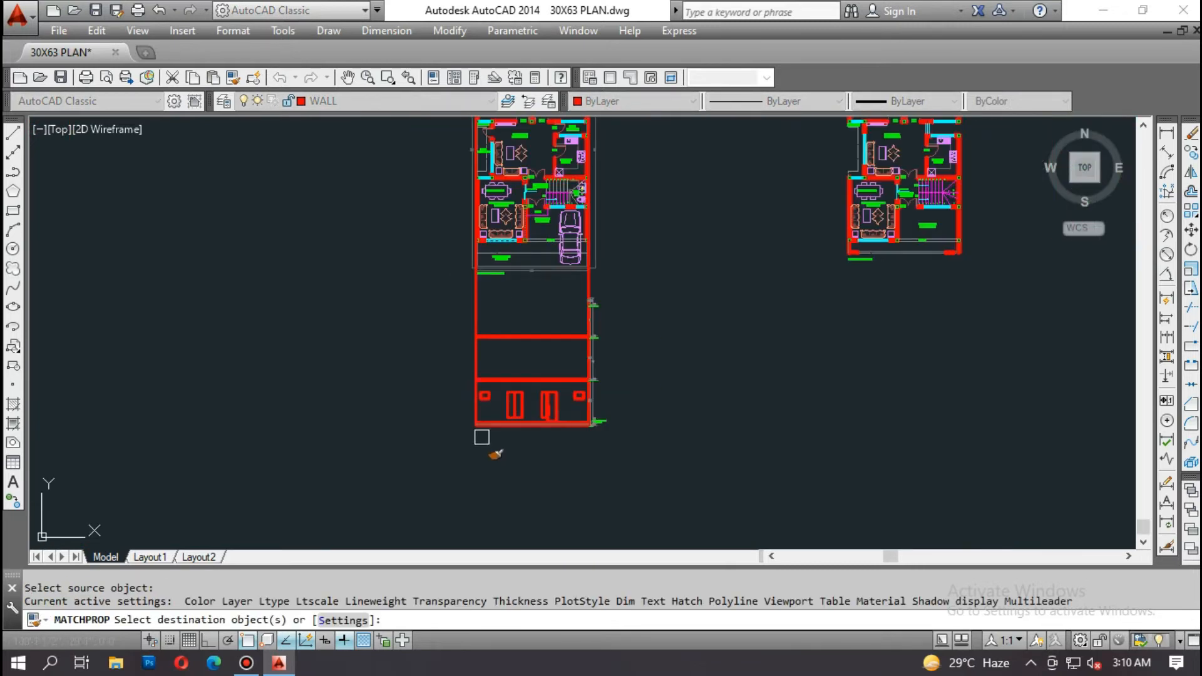
pyautogui.scroll(8, 488, 411)
pyautogui.click(484, 376)
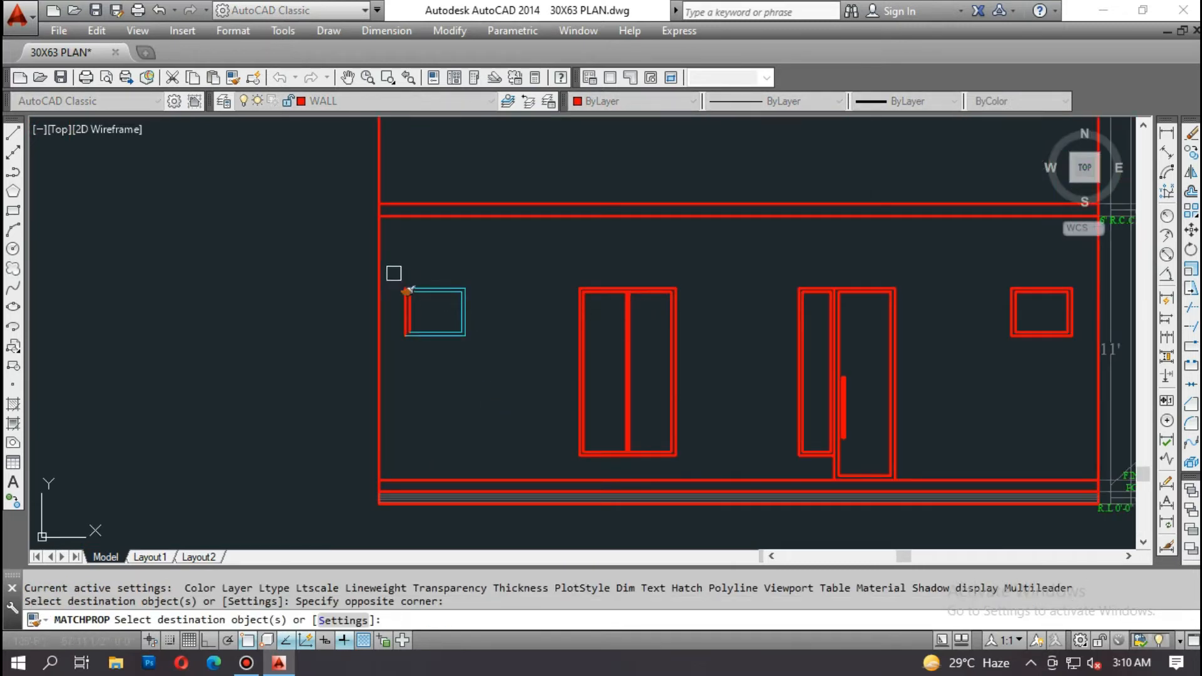
pyautogui.click(393, 273)
pyautogui.click(695, 262)
# Step: Apply the same window properties to the right small window and the narrow side window beside the door
pyautogui.moveTo(776, 401); pyautogui.dragTo(540, 416, button='middle')
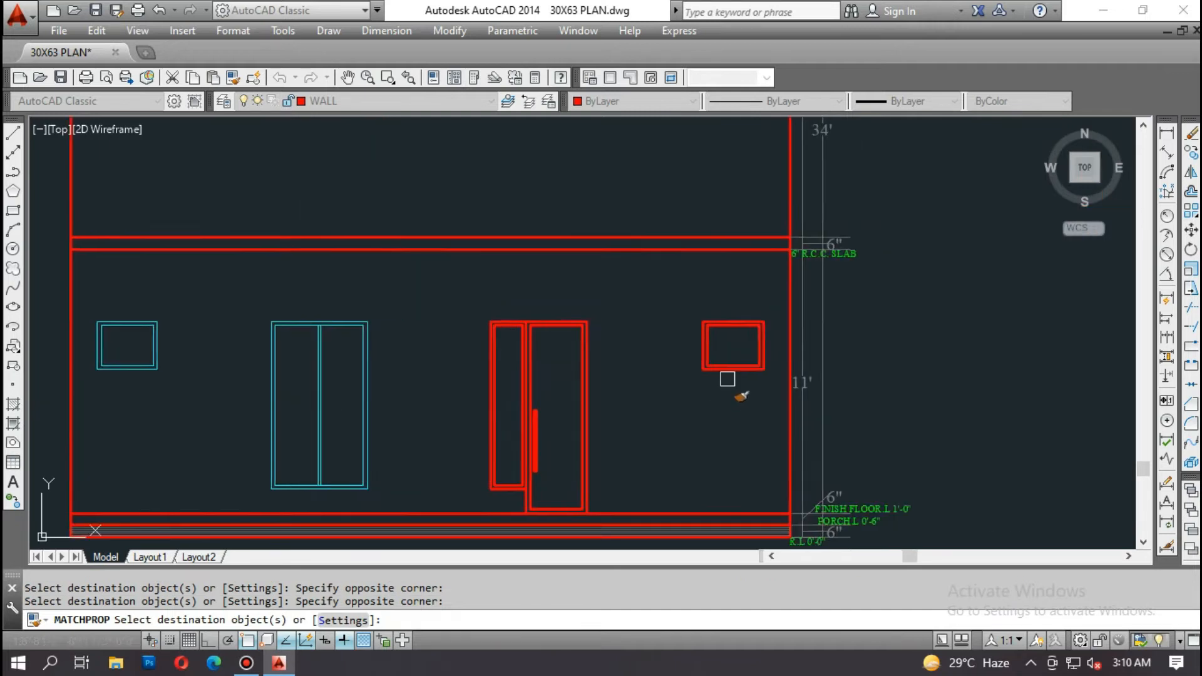
pyautogui.scroll(2, 728, 379)
pyautogui.click(773, 389)
pyautogui.click(649, 274)
pyautogui.click(371, 316)
pyautogui.click(302, 238)
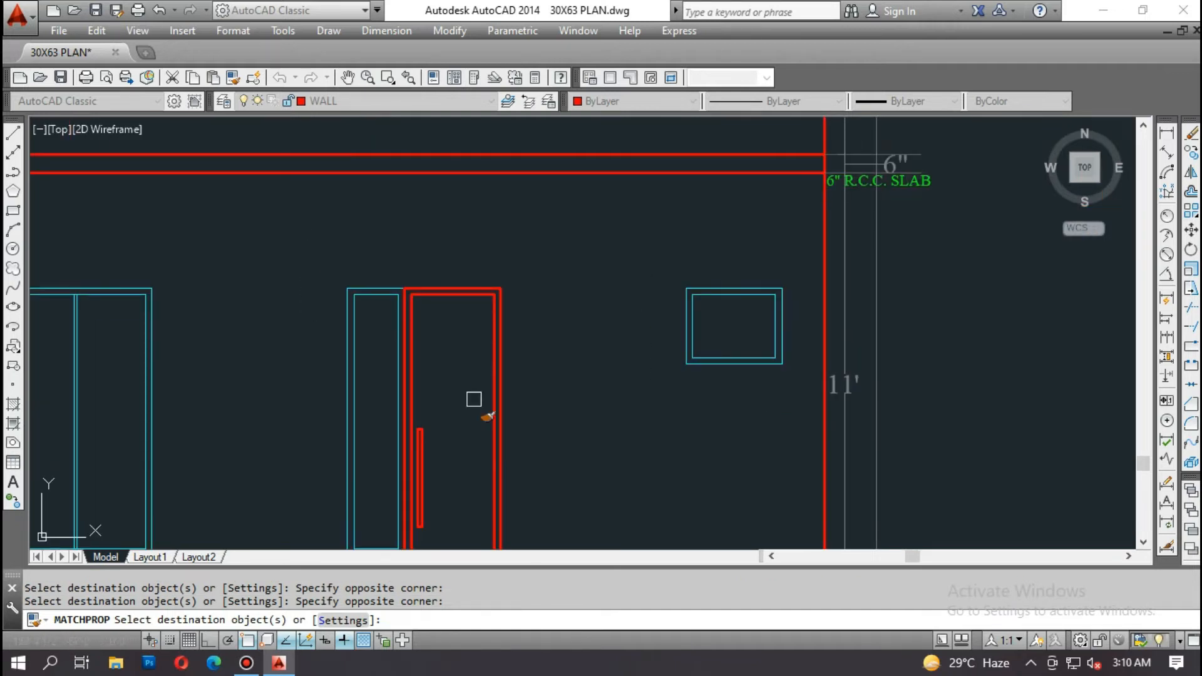
pyautogui.scroll(-12, 469, 430)
pyautogui.scroll(8, 490, 236)
pyautogui.press('Escape')
# Step: Match the properties of the rear D-04 door in the plan onto the elevation's door frame and handle
pyautogui.scroll(4, 519, 307)
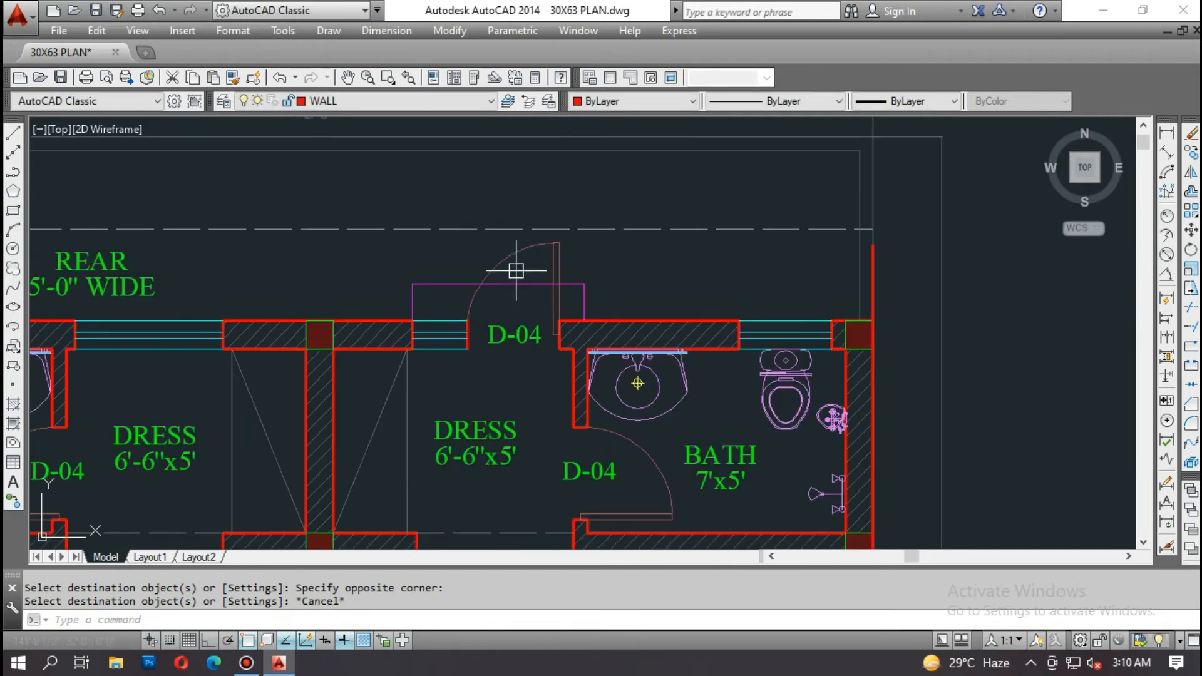
pyautogui.write('ma')
pyautogui.press('space')
pyautogui.click(513, 250)
pyautogui.scroll(-10, 525, 253)
pyautogui.scroll(10, 500, 521)
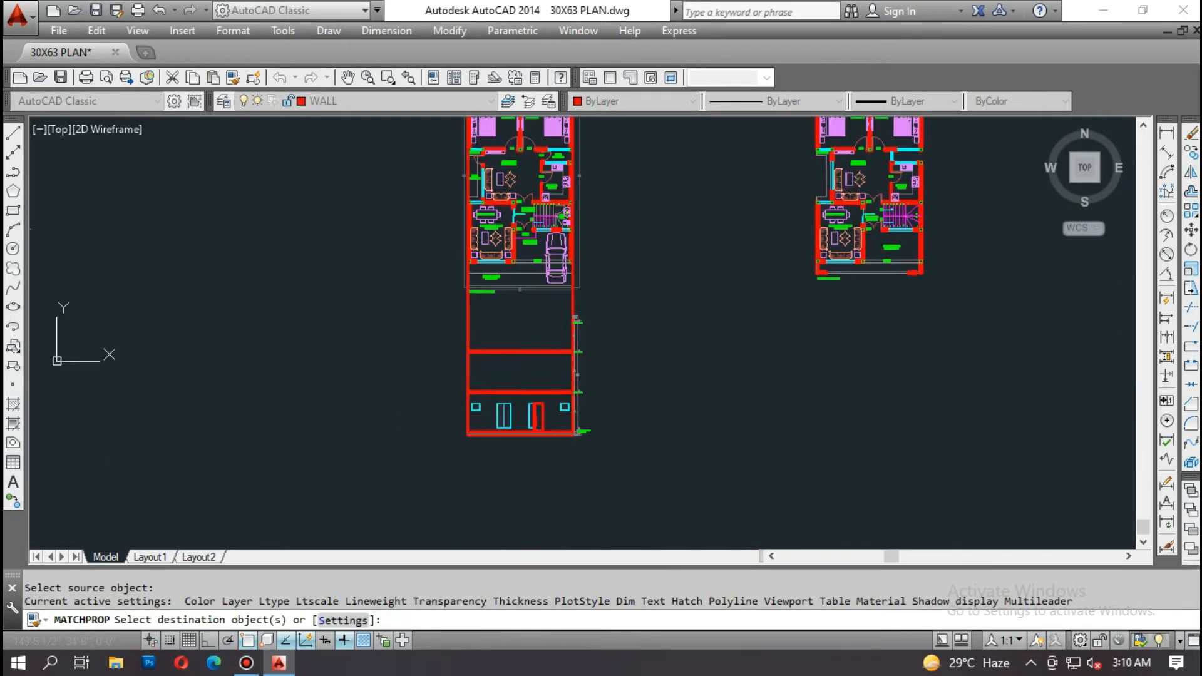
pyautogui.click(665, 323)
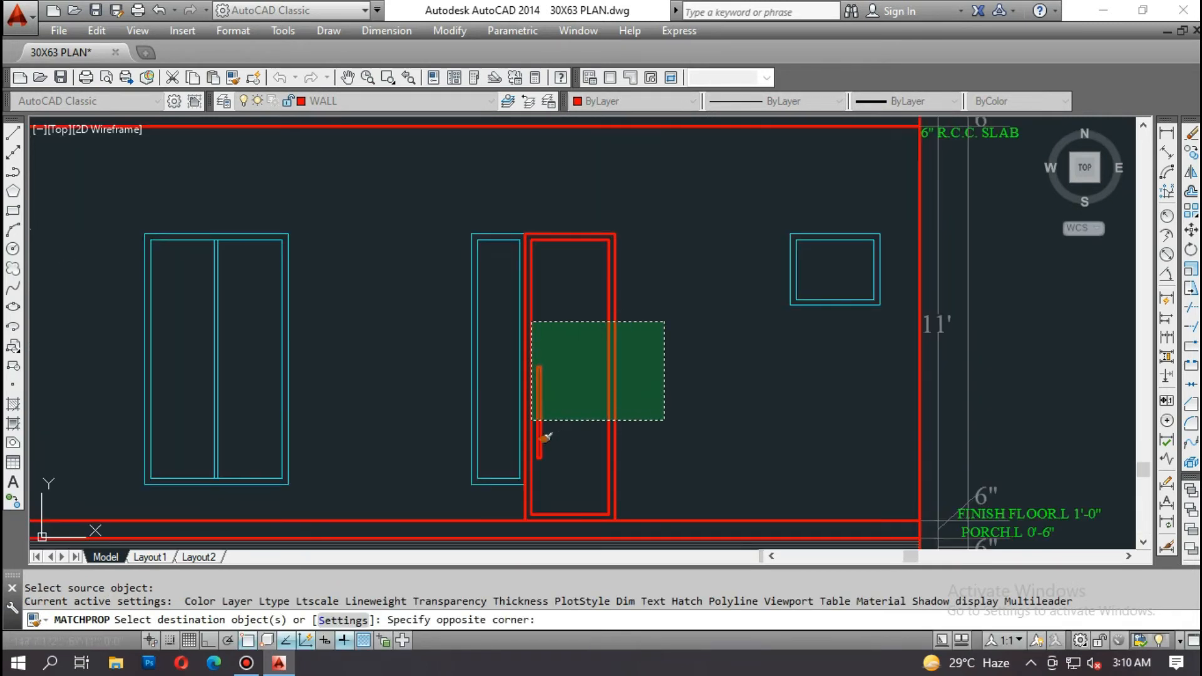
pyautogui.click(531, 420)
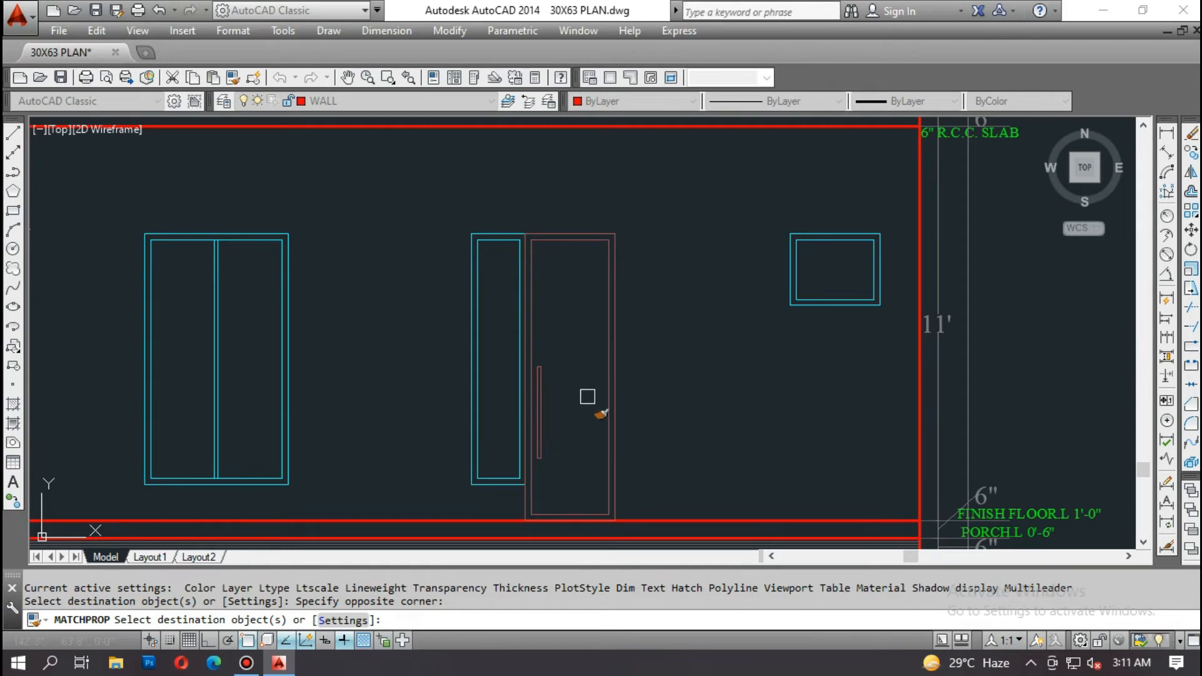
pyautogui.scroll(-4, 587, 397)
pyautogui.scroll(3, 601, 399)
pyautogui.press('Escape')
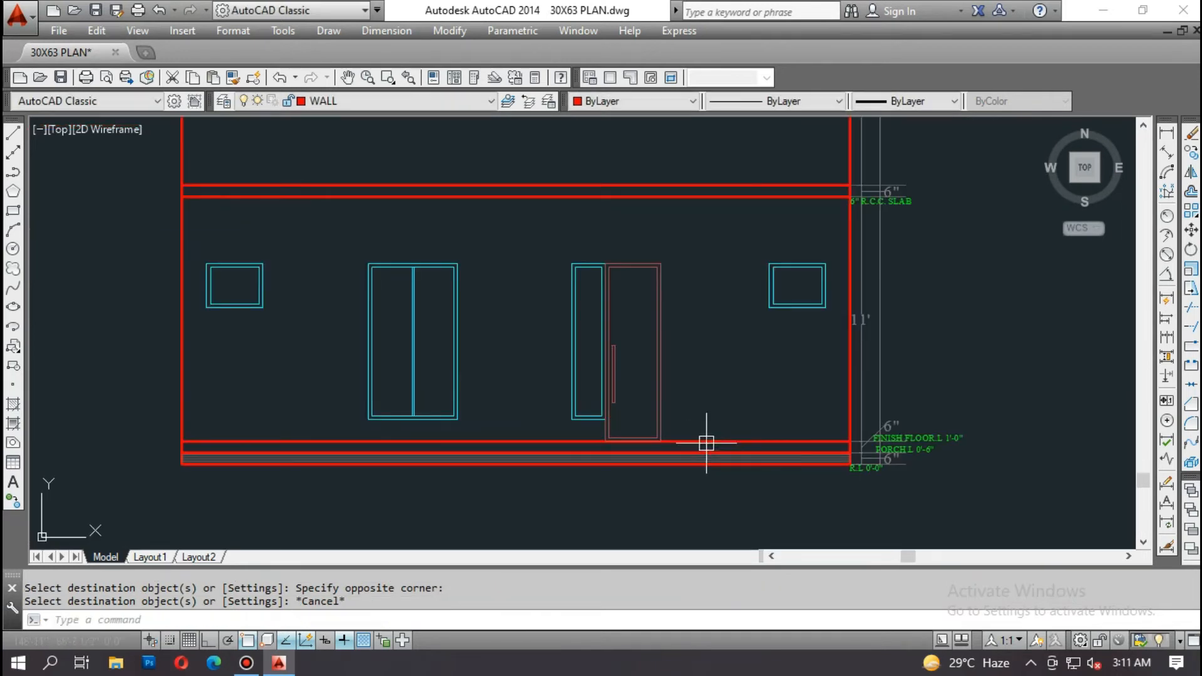
pyautogui.press('Escape')
# Step: Draw a vertical ray downward from the left corner of the magenta step outline at the plan's rear D-04 door
pyautogui.write('ray')
pyautogui.press('Return')
pyautogui.scroll(-5, 647, 449)
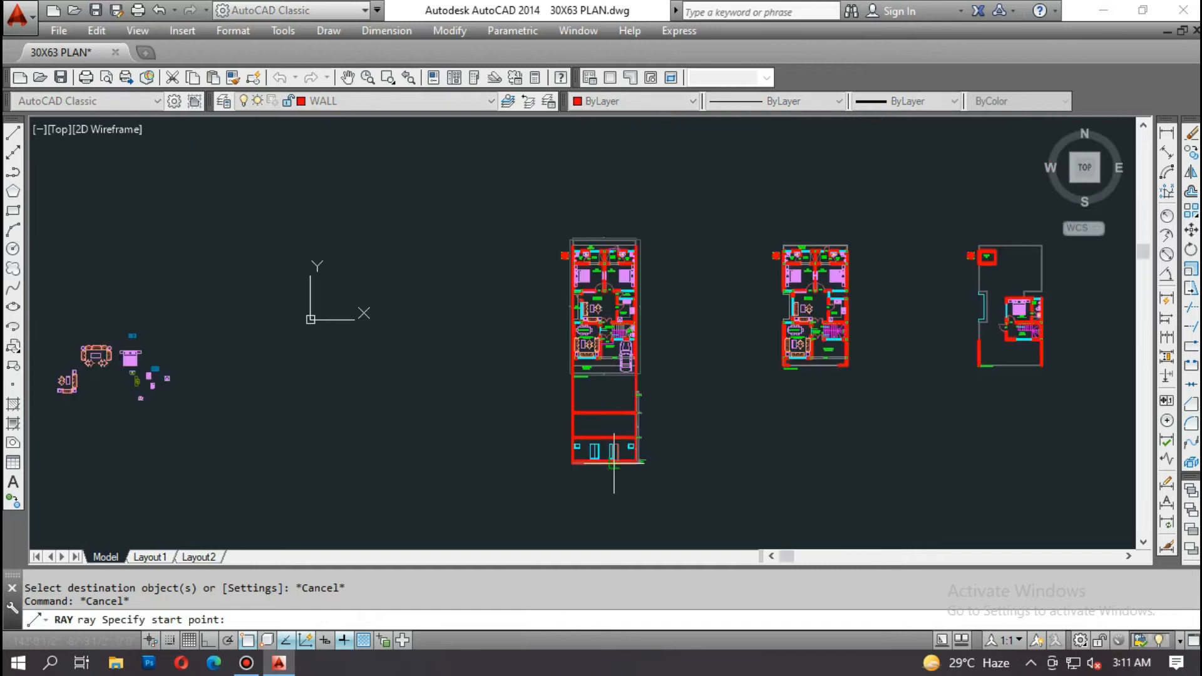
pyautogui.scroll(8, 570, 336)
pyautogui.scroll(5, 583, 252)
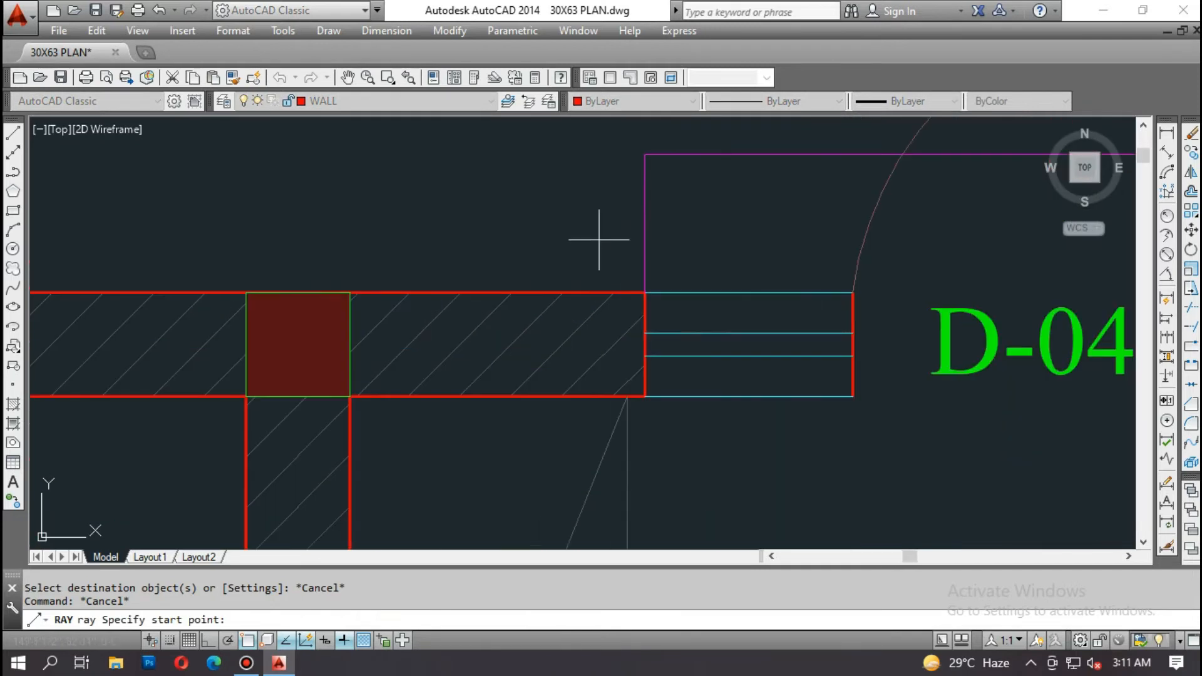
pyautogui.press('Escape')
pyautogui.write('ra')
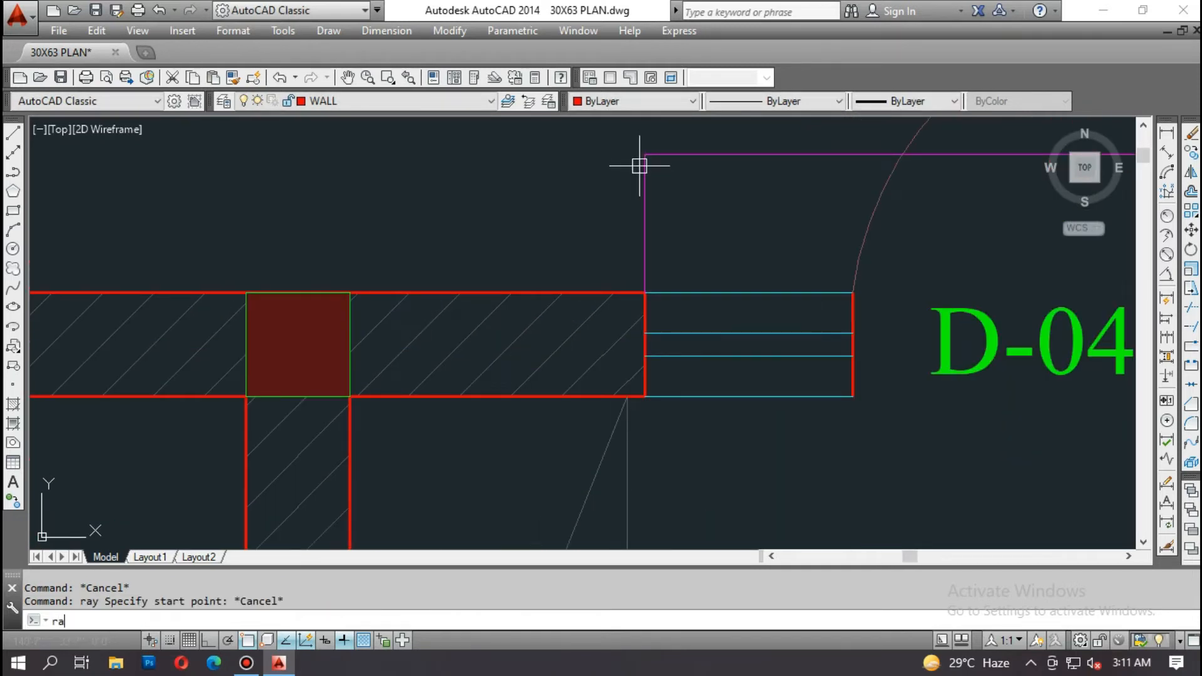
pyautogui.write('y')
pyautogui.press('Return')
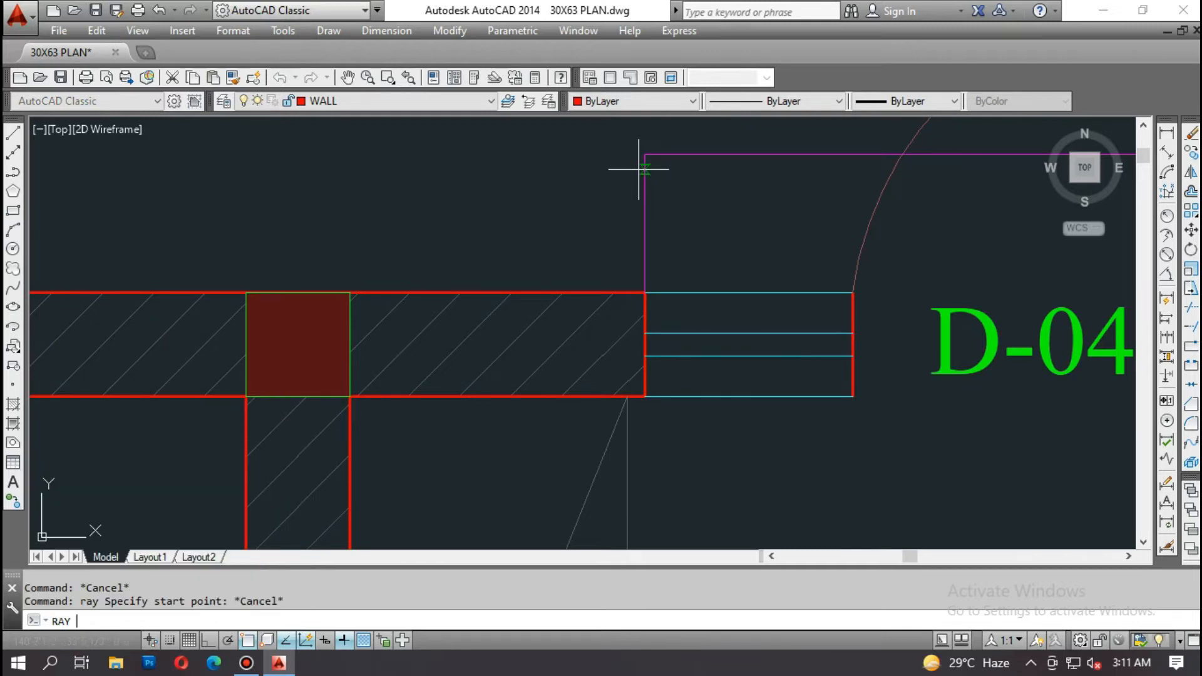
pyautogui.click(645, 223)
pyautogui.moveTo(759, 292); pyautogui.dragTo(252, 314, button='middle')
pyautogui.press('Escape')
# Step: Draw a second vertical ray downward from the right corner of the magenta step outline
pyautogui.press('Return')
pyautogui.click(786, 176)
pyautogui.click(786, 244)
pyautogui.press('Escape')
pyautogui.scroll(-10, 698, 207)
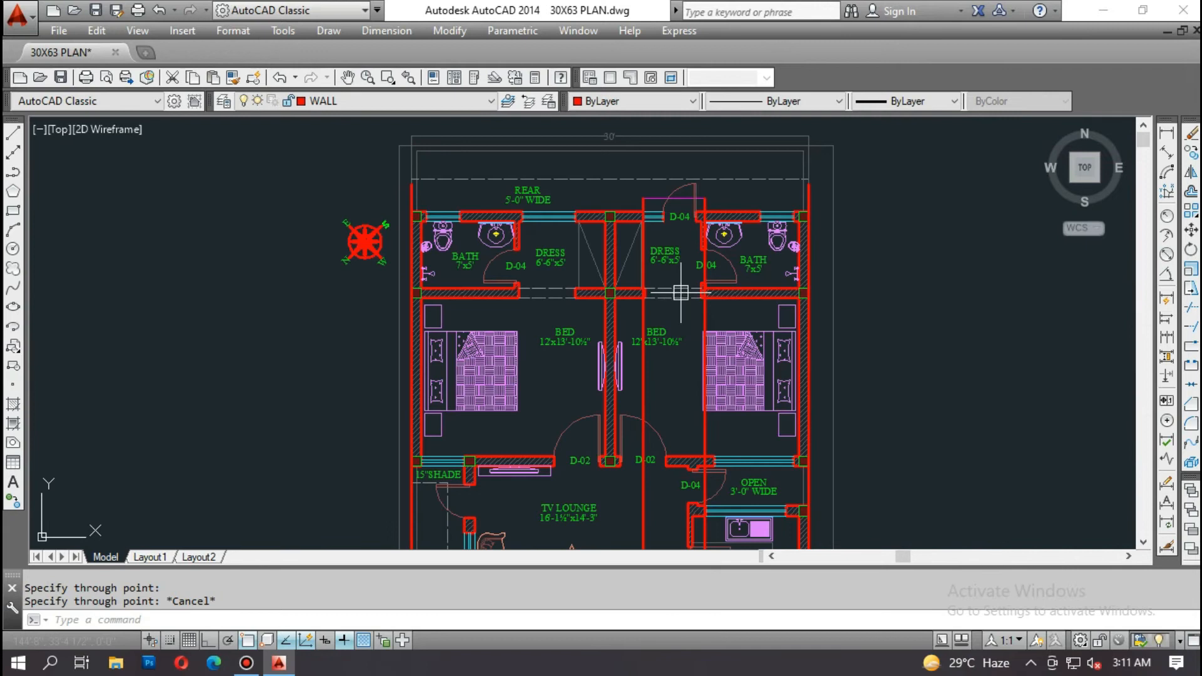
# Step: Fillet both rays with the finish floor line to form the top corners of the door step in the elevation
pyautogui.scroll(10, 639, 403)
pyautogui.scroll(5, 639, 402)
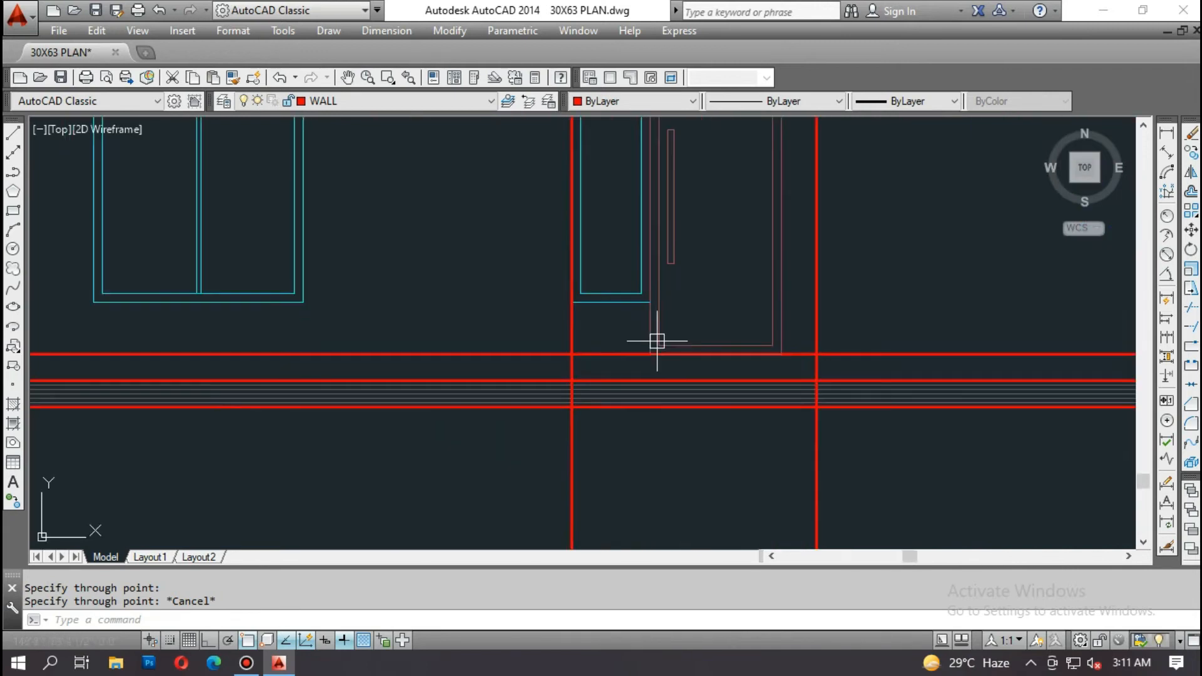
pyautogui.write('f')
pyautogui.press('Return')
pyautogui.click(563, 369)
pyautogui.press('Return')
pyautogui.click(877, 345)
pyautogui.click(952, 365)
pyautogui.press('Escape')
# Step: Trim both step side lines below the porch level line
pyautogui.write('tr')
pyautogui.press('Return')
pyautogui.click(938, 386)
pyautogui.scroll(-2, 606, 342)
pyautogui.scroll(-2, 606, 343)
pyautogui.press('Return')
pyautogui.click(799, 404)
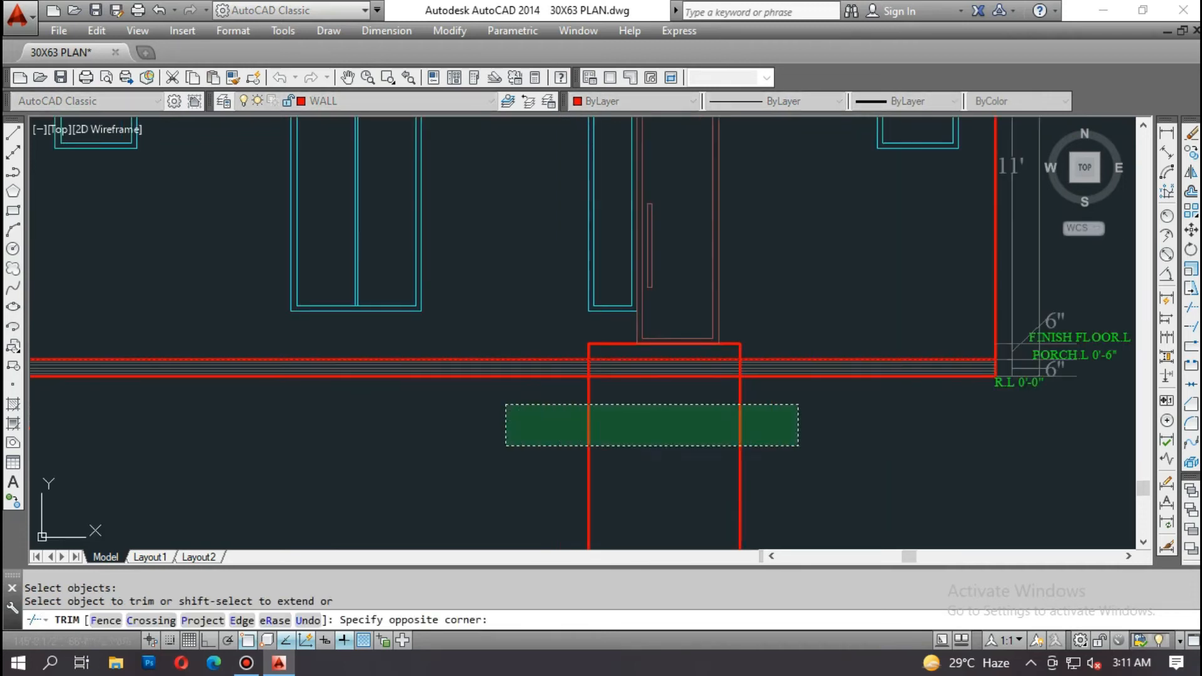
pyautogui.click(506, 445)
pyautogui.press('Escape')
pyautogui.press('Escape')
# Step: Match the properties of the plan's magenta step outline onto the top and both sides of the elevation's door step
pyautogui.scroll(2, 737, 352)
pyautogui.write('ma')
pyautogui.press('Return')
pyautogui.scroll(-3, 721, 388)
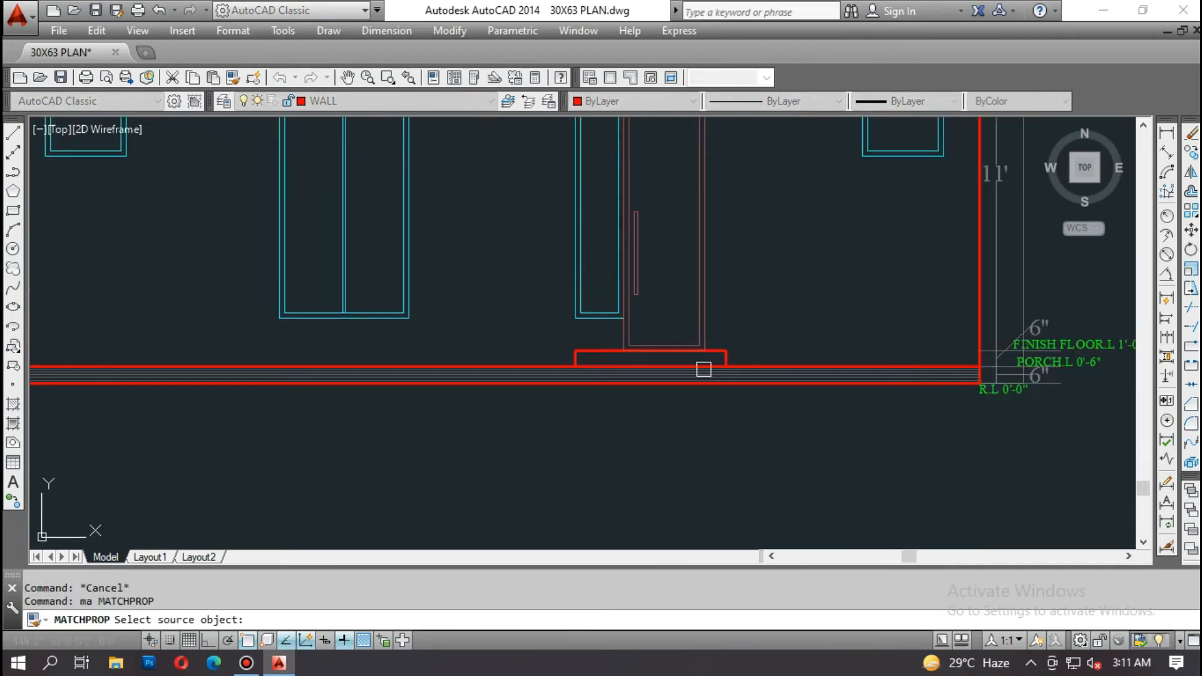
pyautogui.scroll(3, 1031, 359)
pyautogui.moveTo(947, 385); pyautogui.dragTo(803, 394, button='middle')
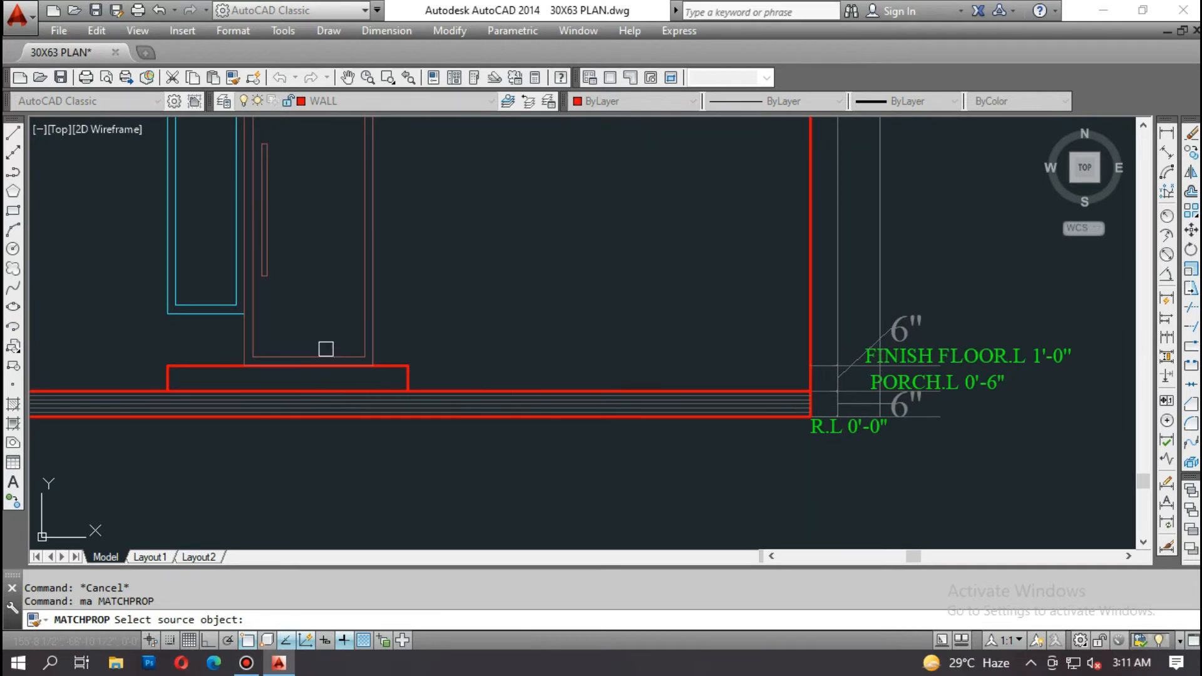
pyautogui.scroll(-8, 326, 349)
pyautogui.scroll(5, 486, 347)
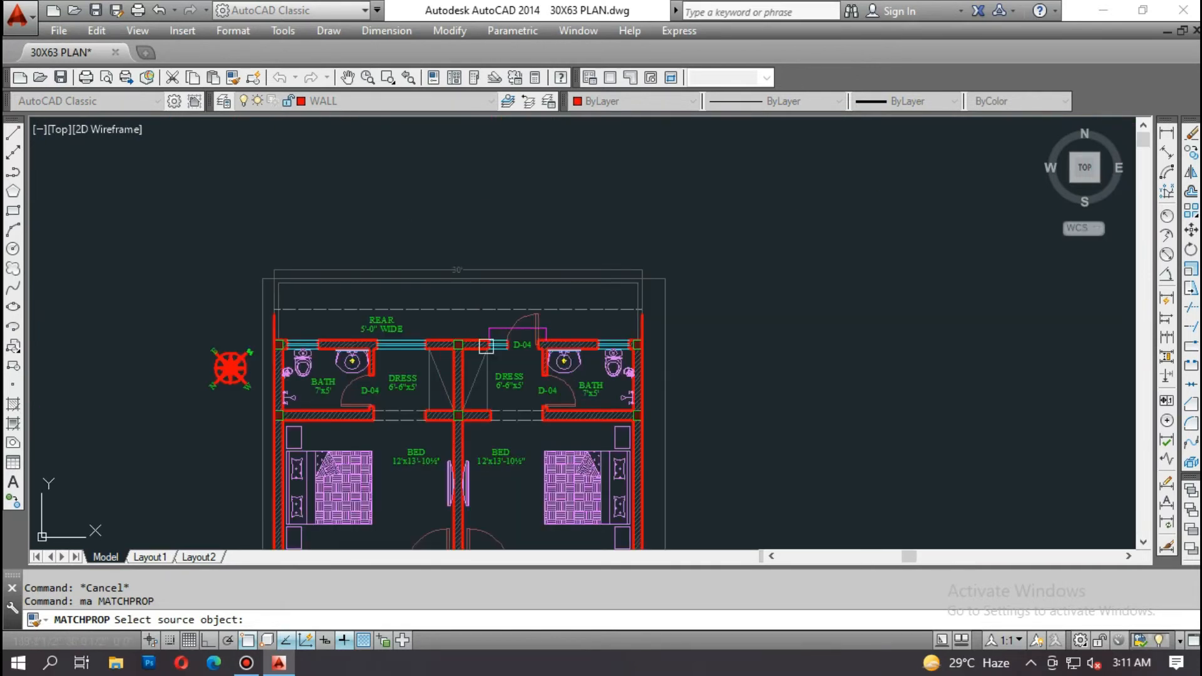
pyautogui.scroll(3, 493, 316)
pyautogui.click(493, 317)
pyautogui.scroll(-7, 521, 291)
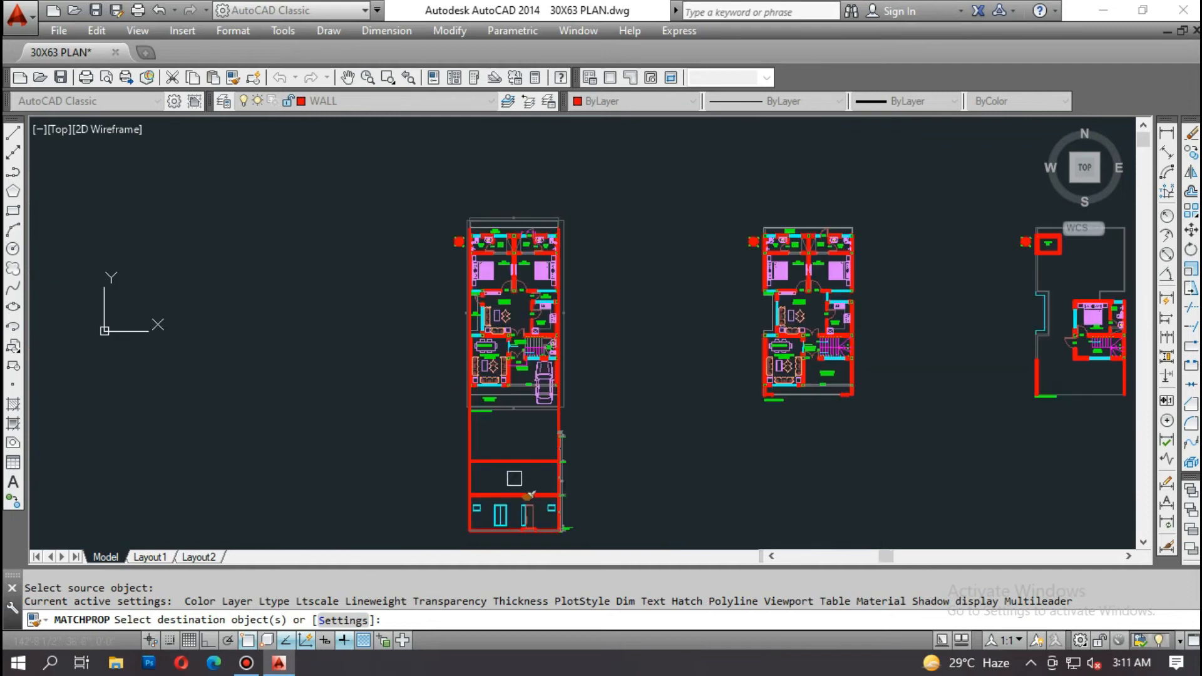
pyautogui.scroll(8, 514, 479)
pyautogui.click(628, 378)
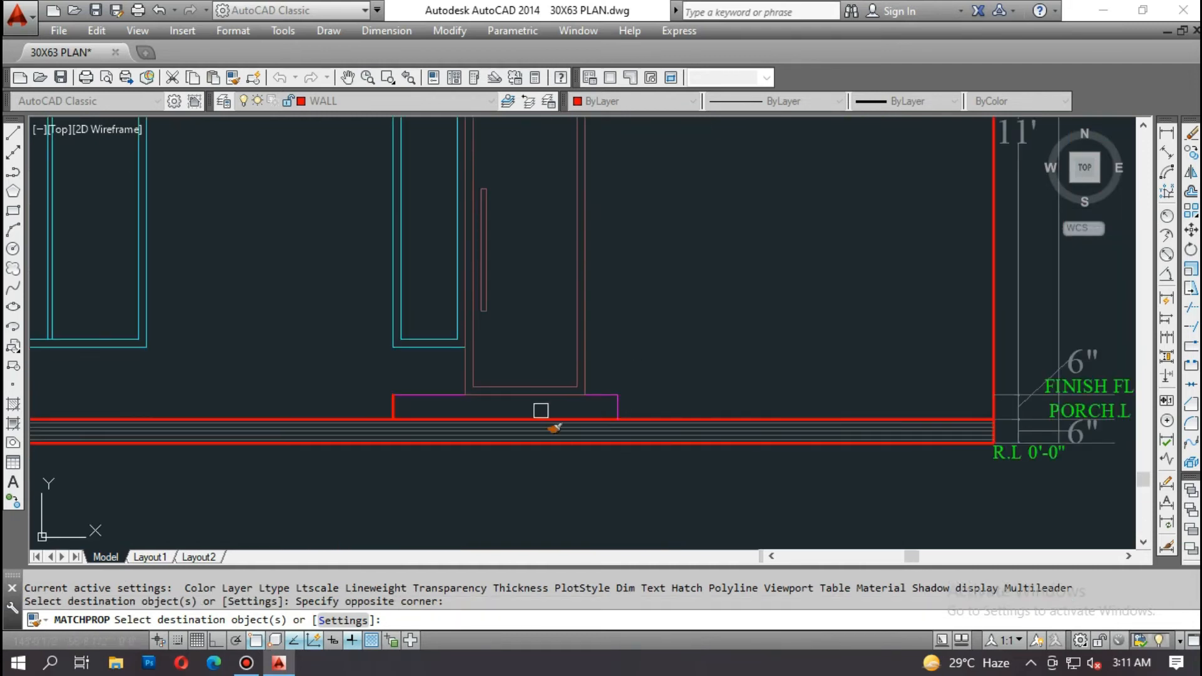
pyautogui.click(413, 409)
pyautogui.click(404, 407)
pyautogui.scroll(-3, 551, 410)
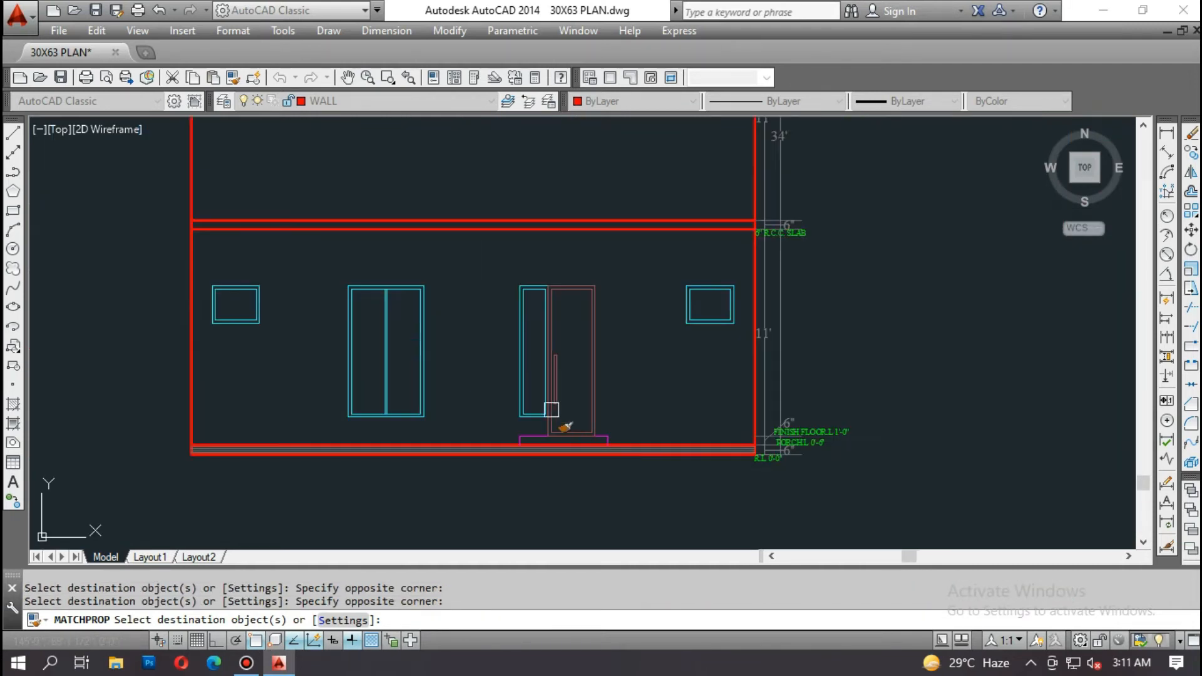
# Step: Hatch the glass area of the small window beside the left wall with the ANSI31 pattern at scale 15
pyautogui.press('Escape')
pyautogui.press('Escape')
pyautogui.moveTo(330, 403); pyautogui.dragTo(408, 363, button='middle')
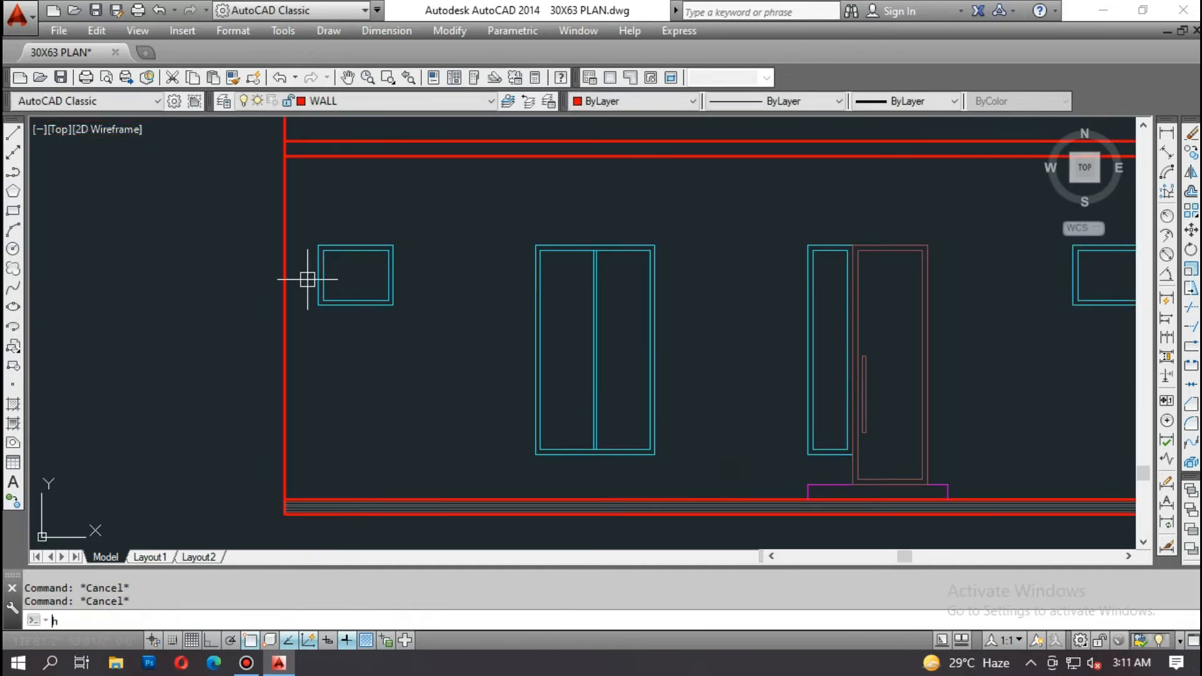
pyautogui.press('Return')
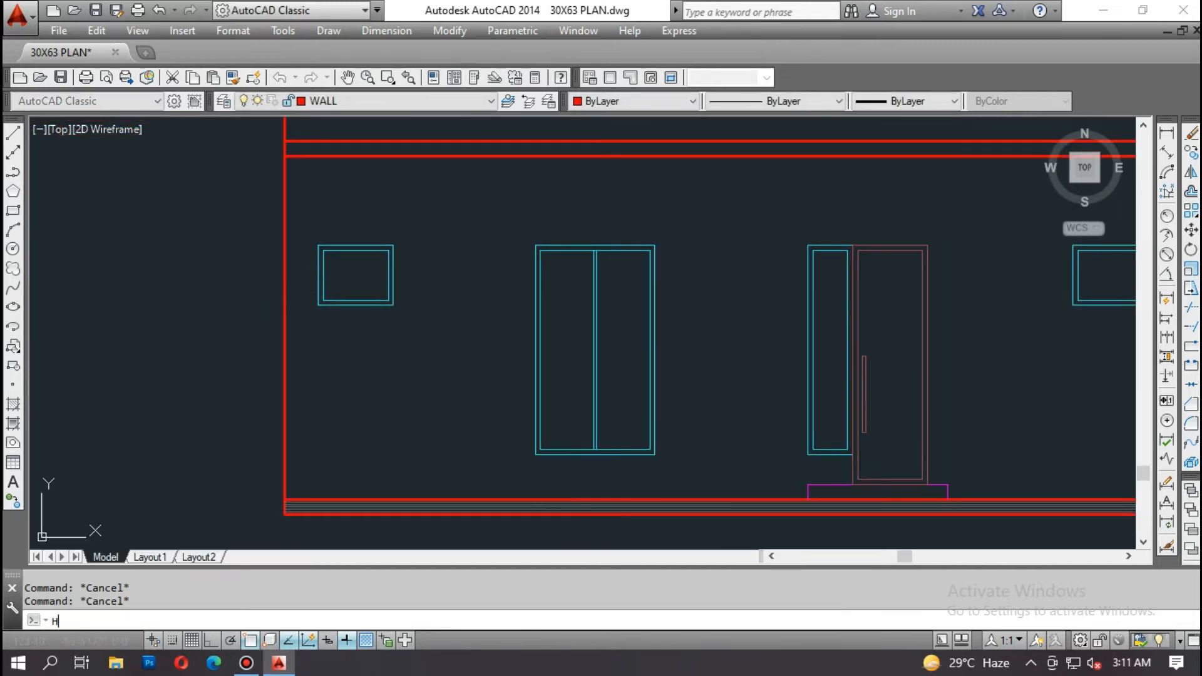
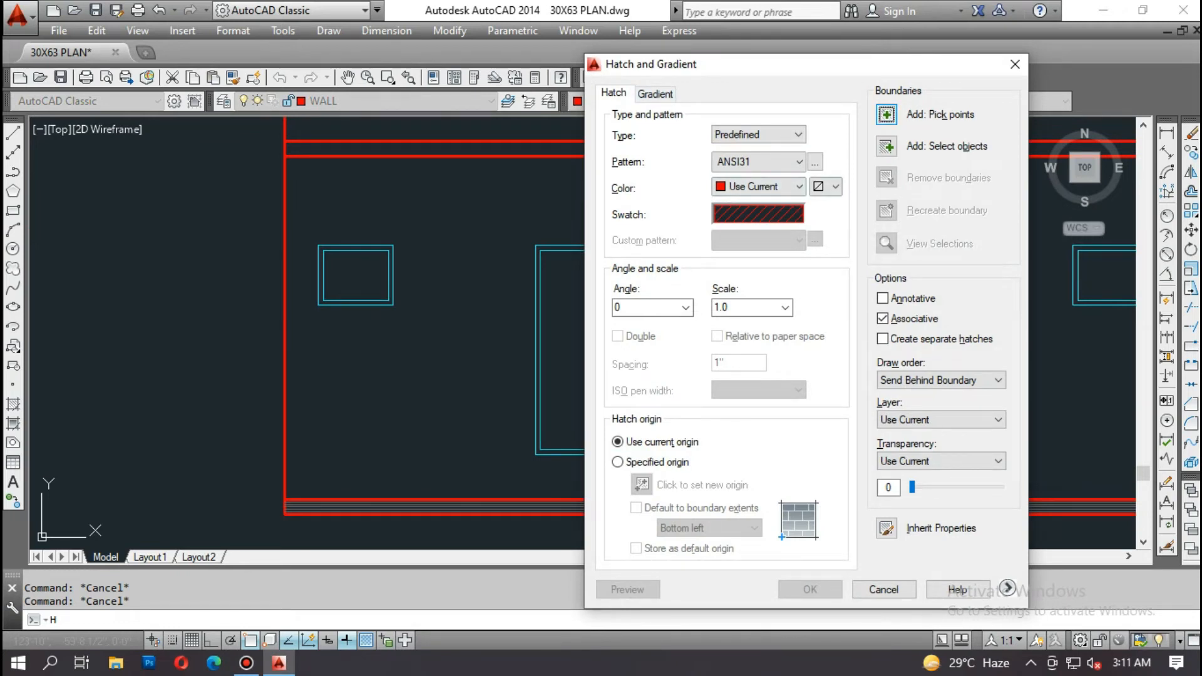
pyautogui.click(887, 114)
pyautogui.click(355, 274)
pyautogui.press('Return')
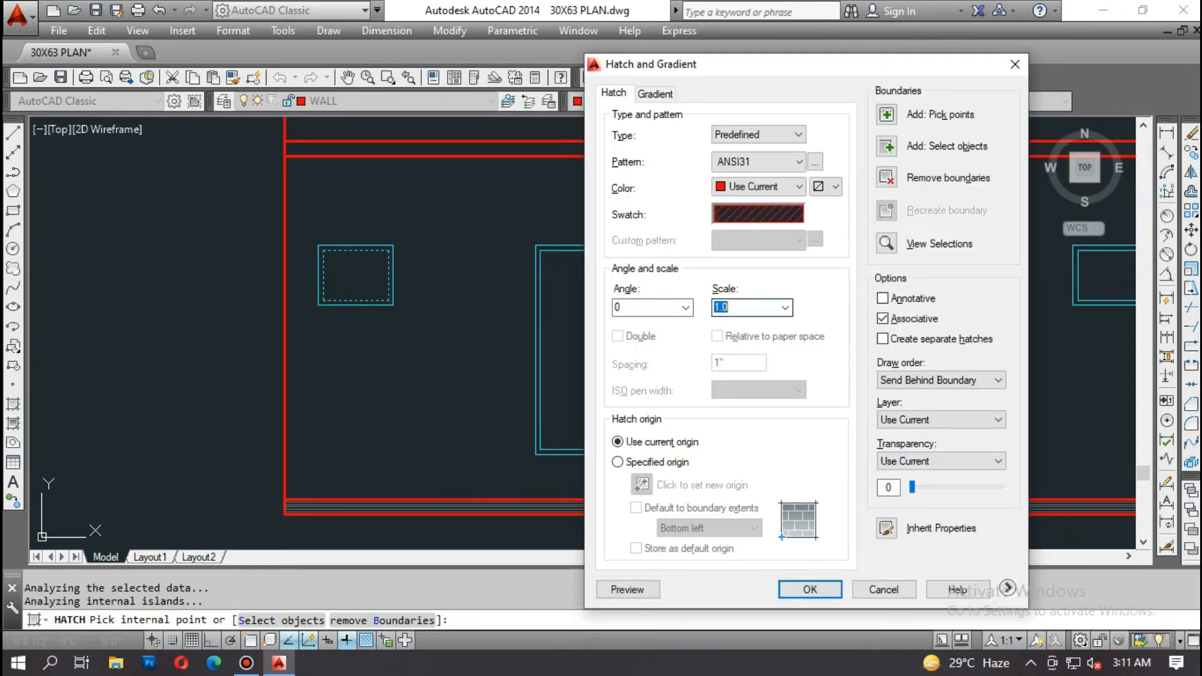
pyautogui.press('Return')
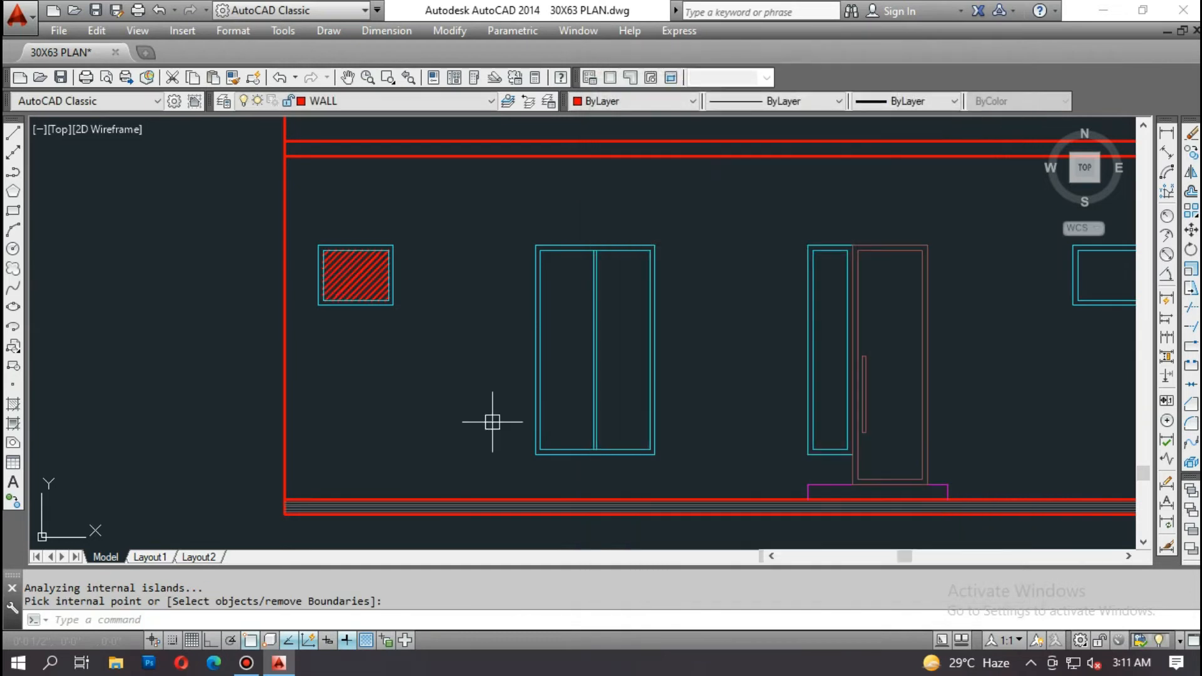
# Step: Fill both panes of the wide double window with a two-color linear gradient from blue to white
pyautogui.scroll(2, 344, 299)
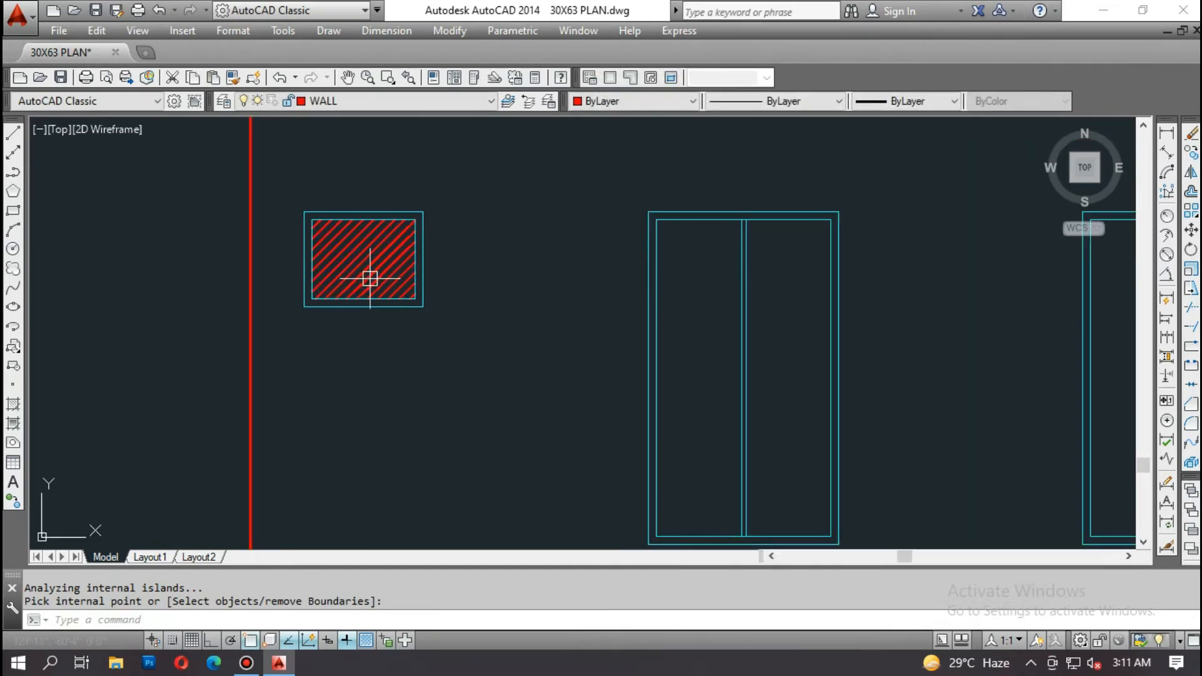
pyautogui.moveTo(438, 354); pyautogui.dragTo(389, 338, button='middle')
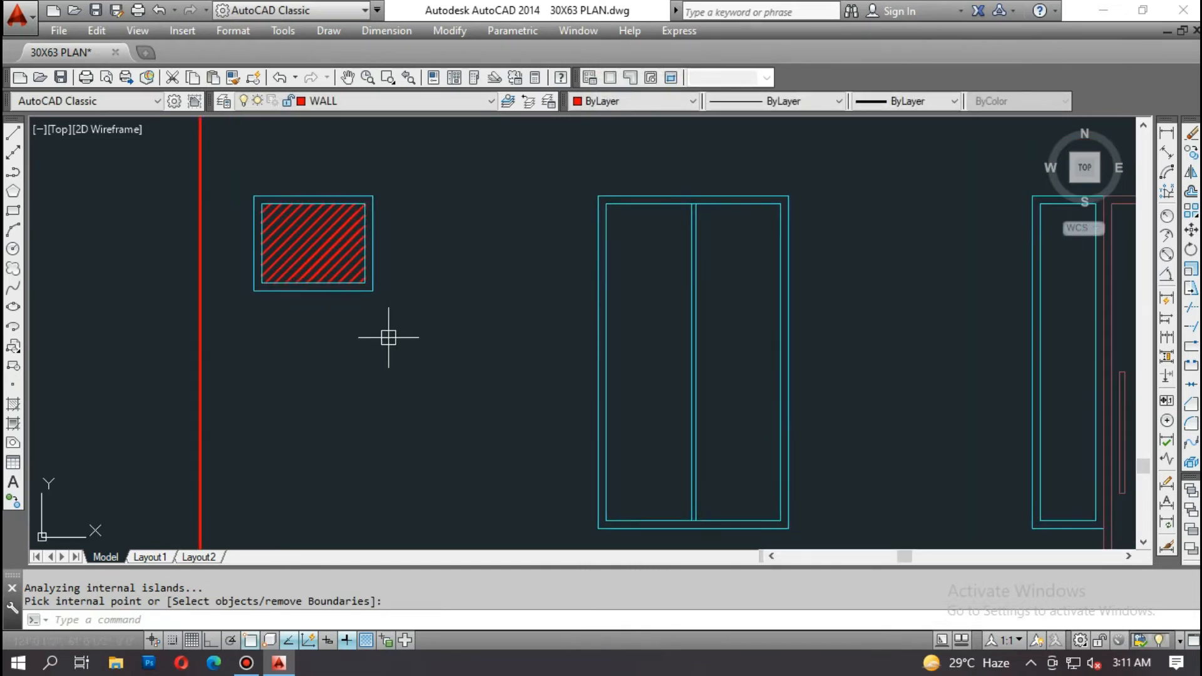
pyautogui.press('Return')
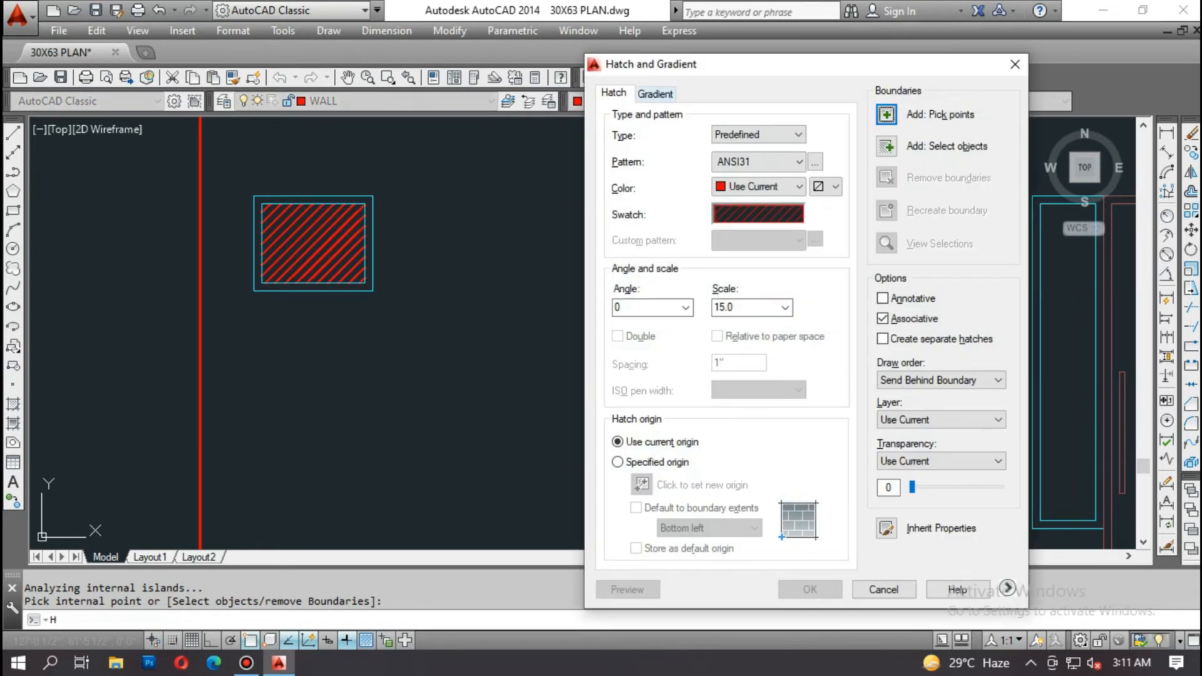
pyautogui.click(655, 94)
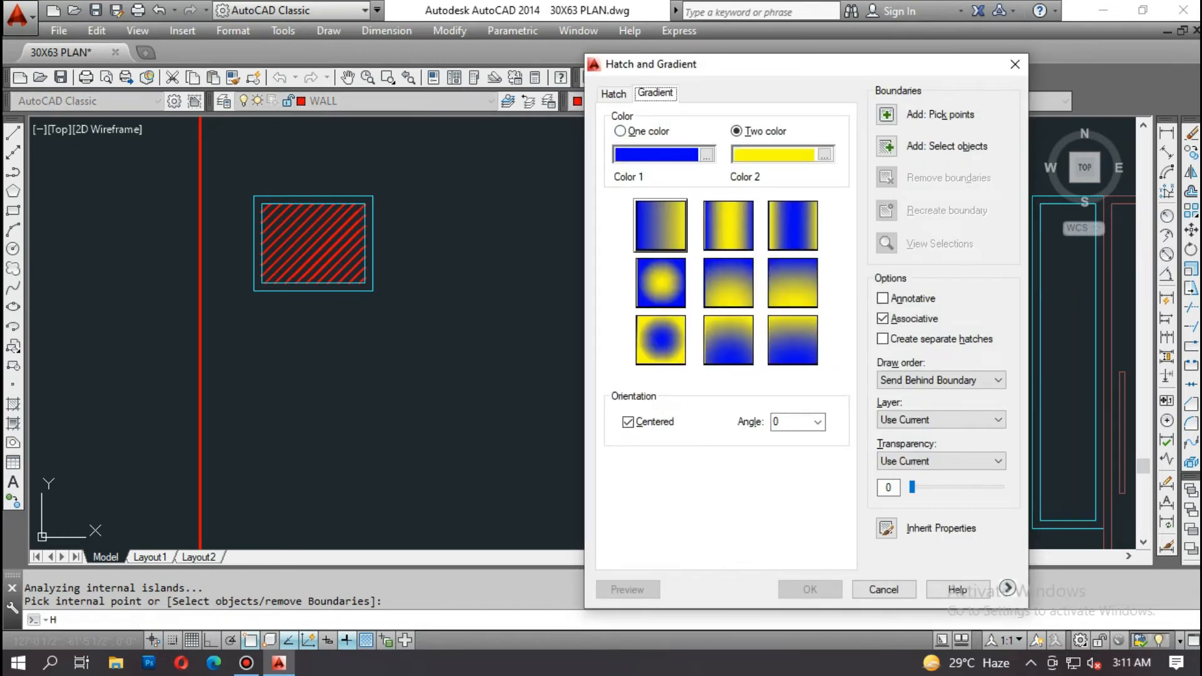
pyautogui.click(825, 154)
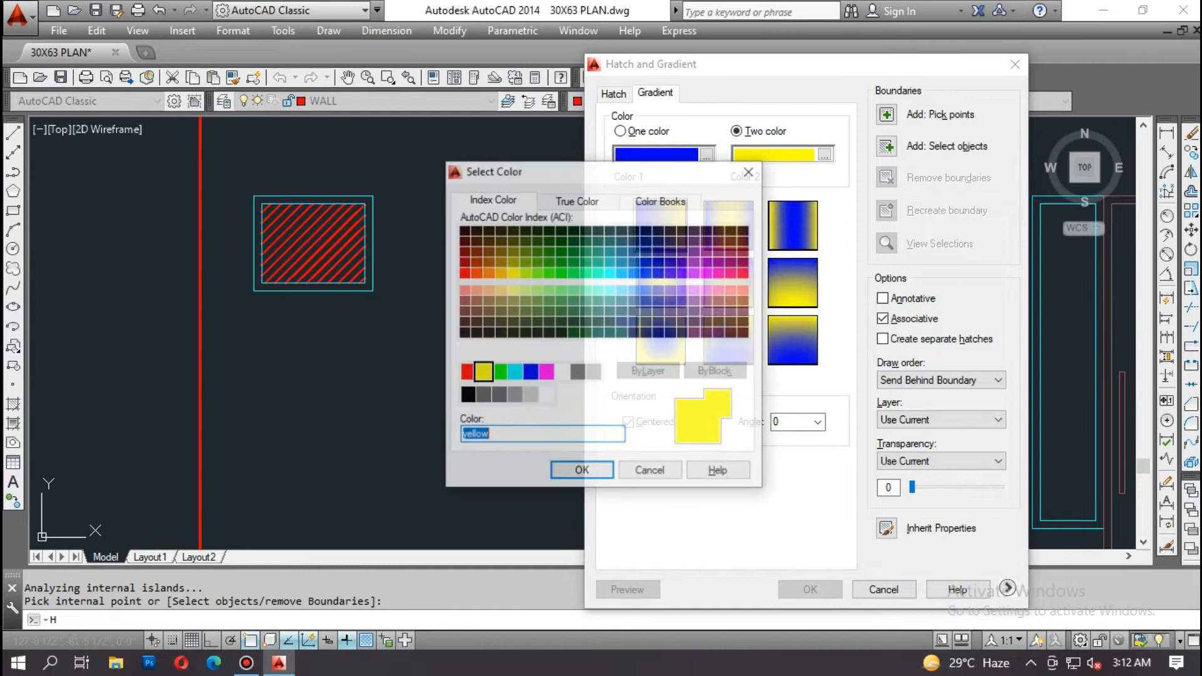
pyautogui.click(562, 372)
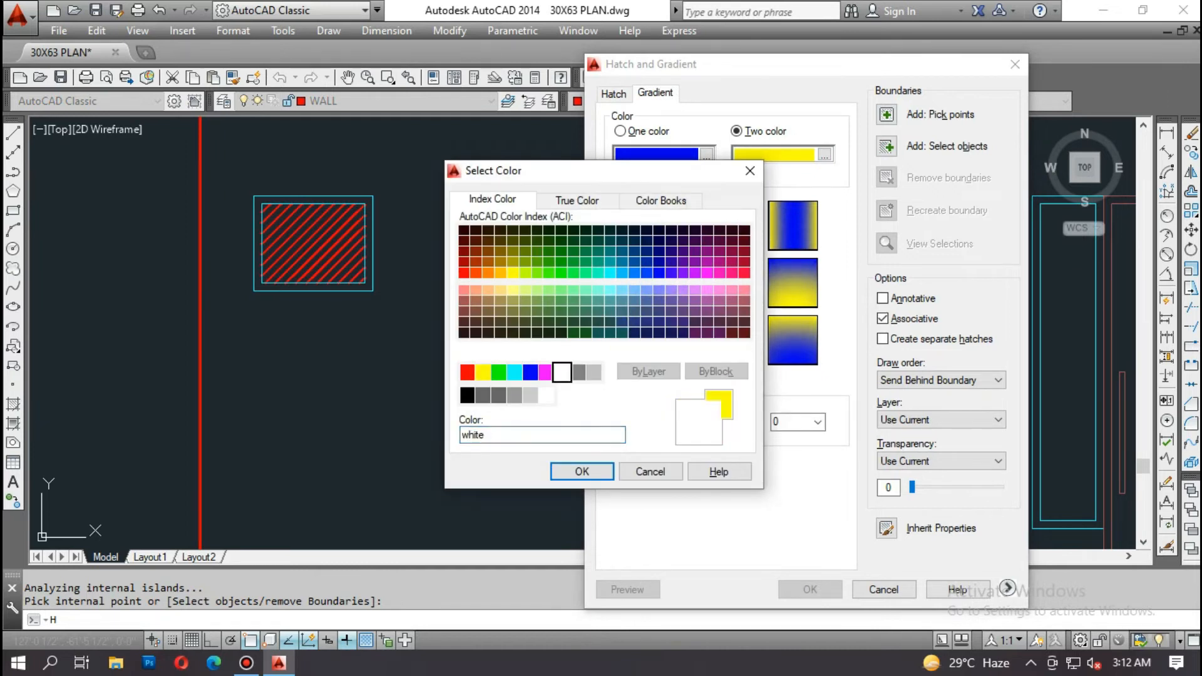
pyautogui.press('Return')
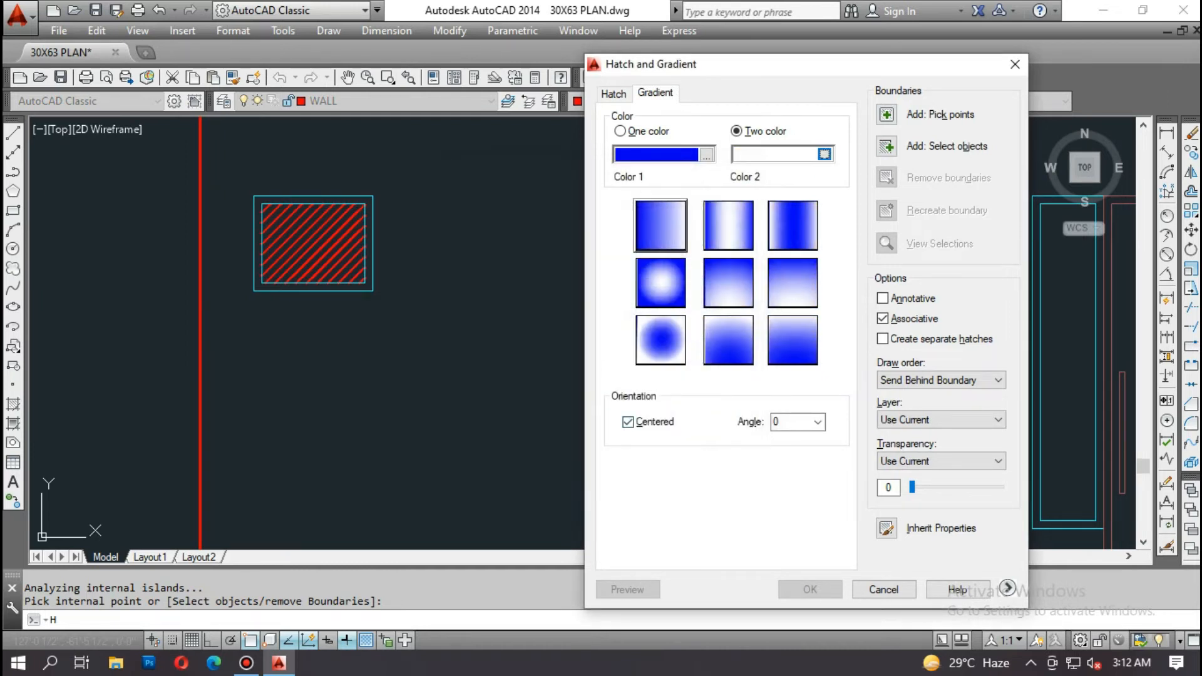
pyautogui.click(825, 155)
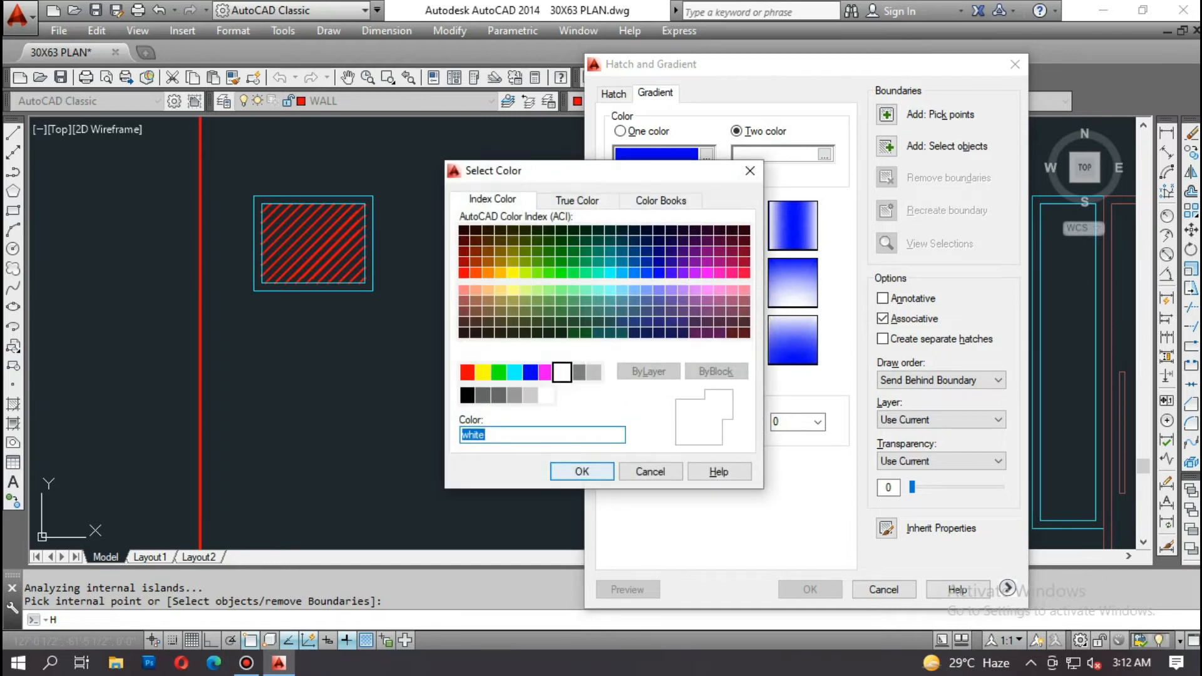
pyautogui.click(582, 469)
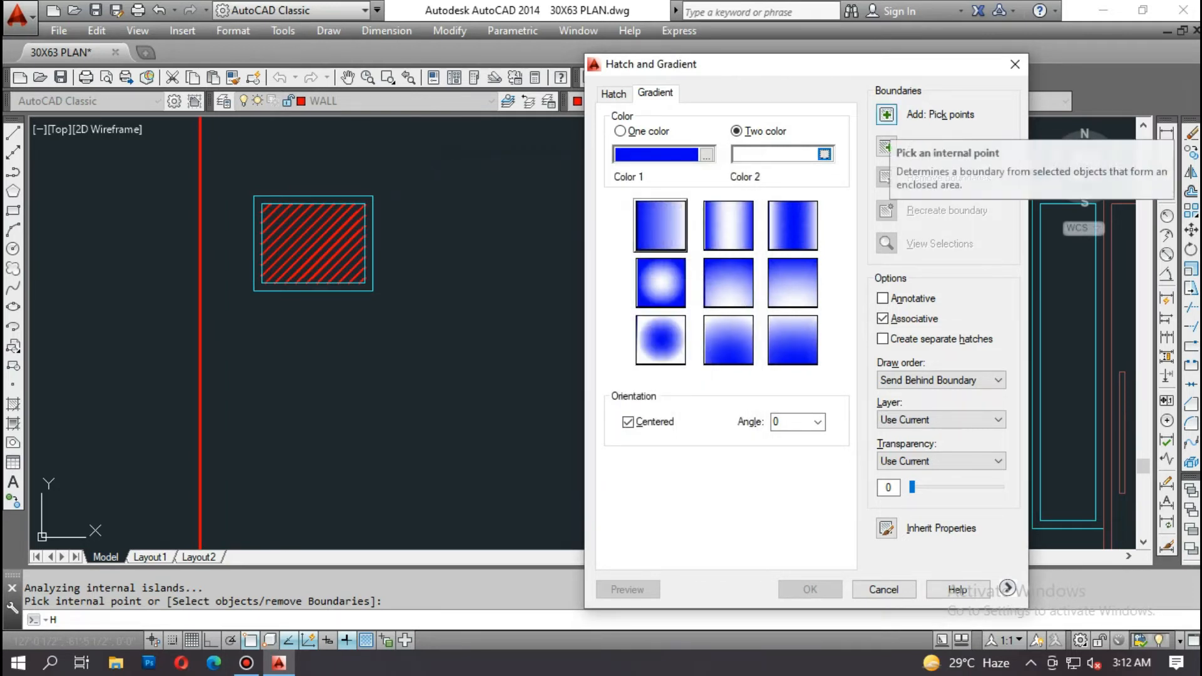
pyautogui.click(887, 114)
pyautogui.click(651, 344)
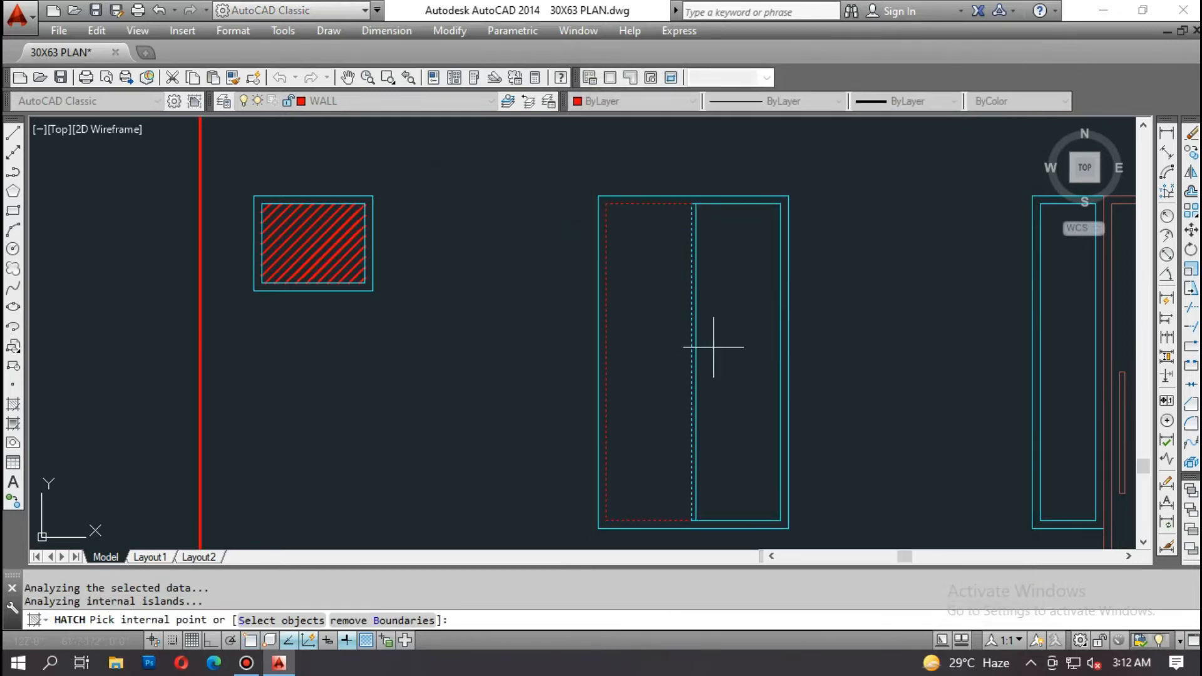
pyautogui.press('Return')
pyautogui.press('Return')
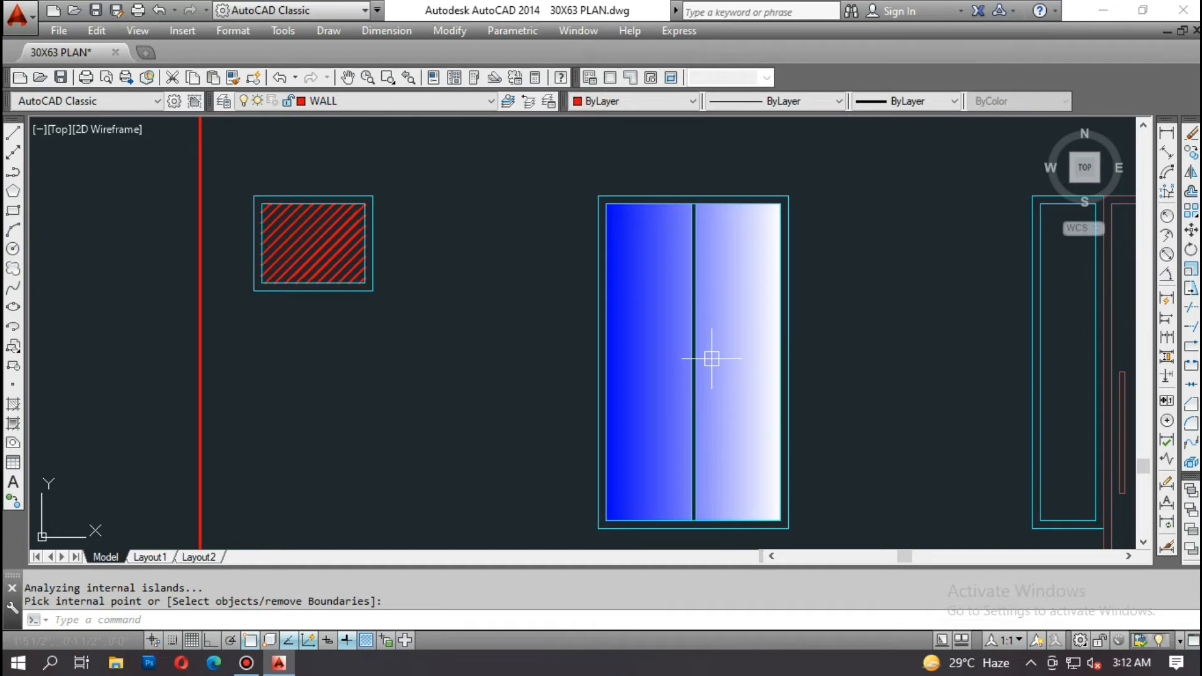
# Step: Fill the narrow window beside the door with the same blue-to-white linear gradient
pyautogui.moveTo(712, 357); pyautogui.dragTo(521, 356, button='middle')
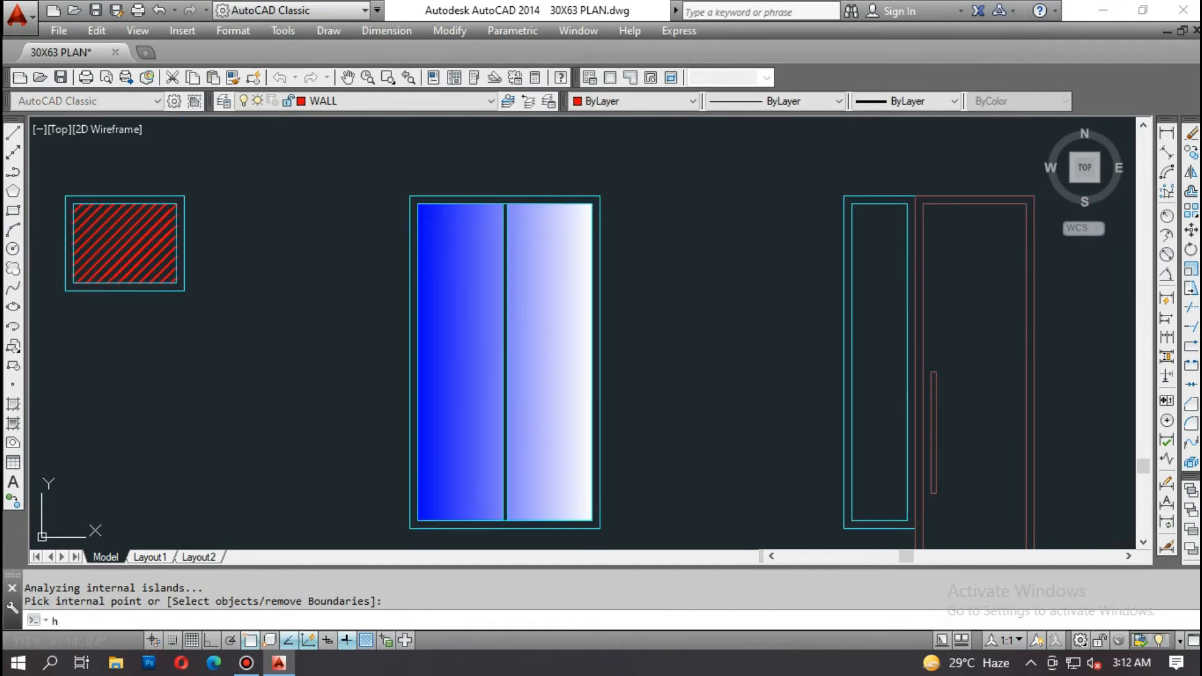
pyautogui.press('Return')
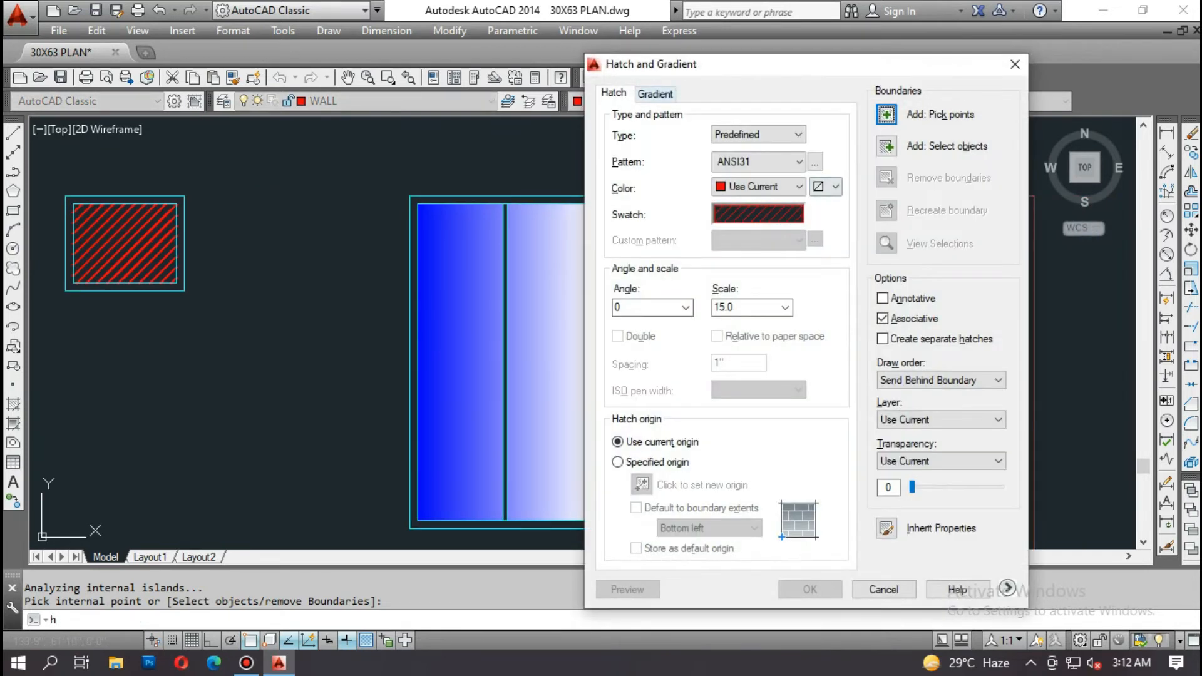
pyautogui.click(655, 94)
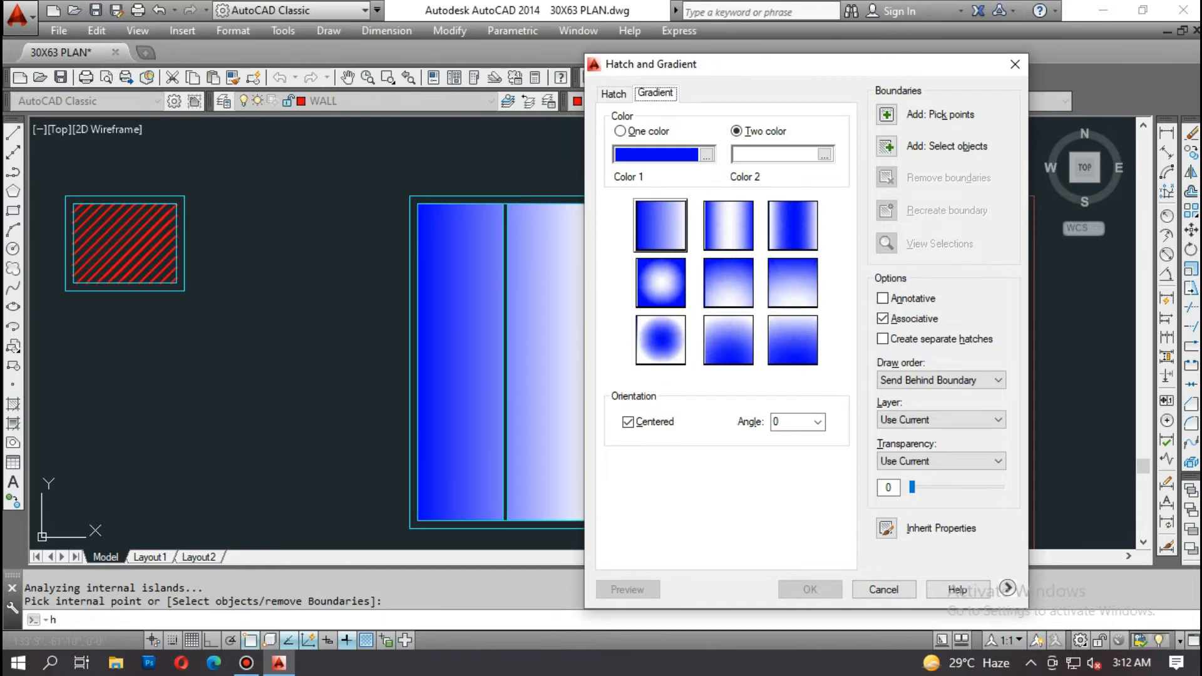
pyautogui.click(825, 154)
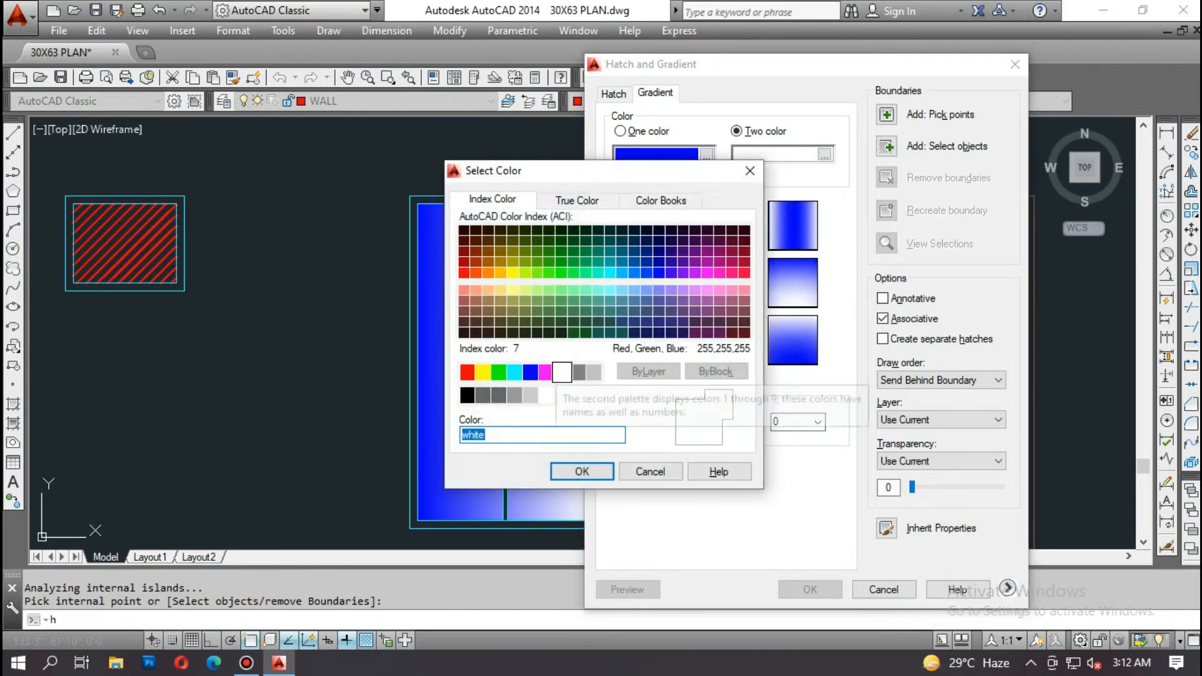
pyautogui.doubleClick(562, 374)
pyautogui.click(887, 115)
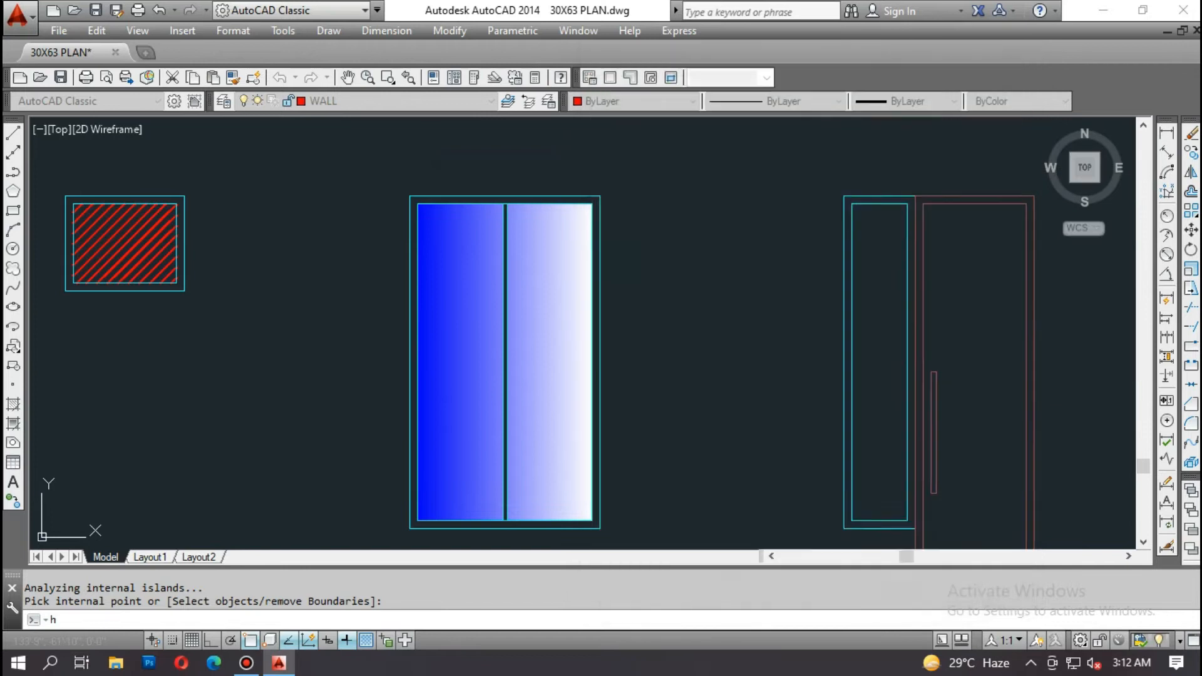
pyautogui.moveTo(813, 387); pyautogui.dragTo(604, 363, button='middle')
pyautogui.click(663, 343)
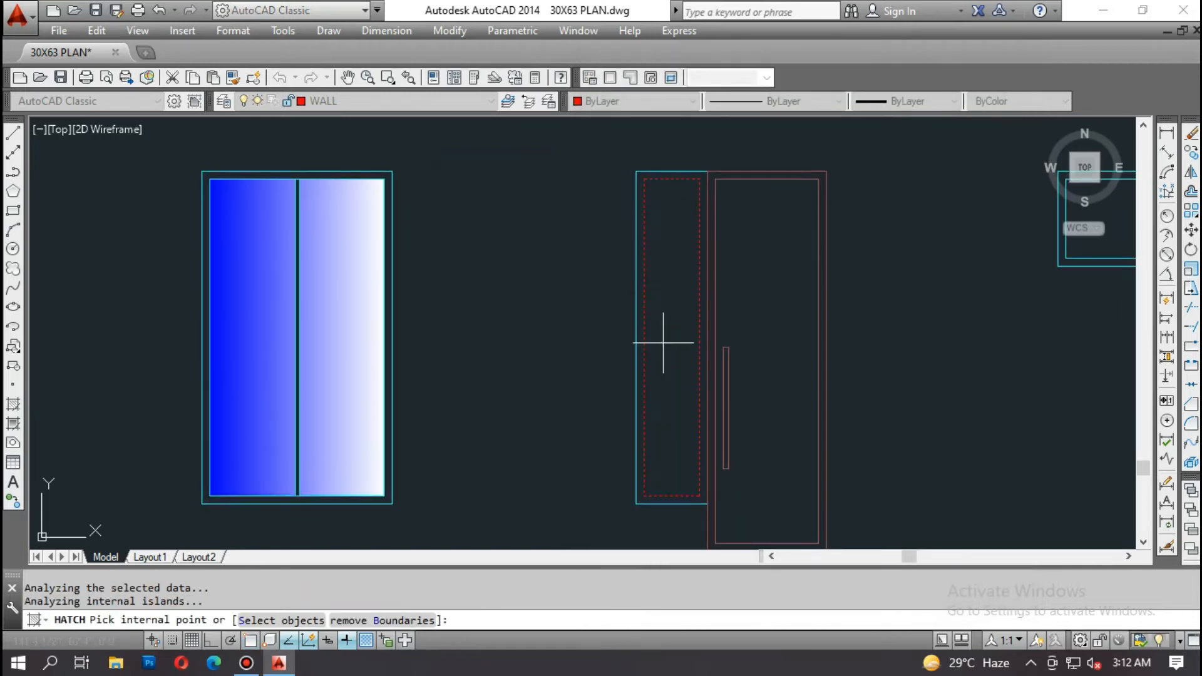
pyautogui.press('Return')
pyautogui.click(811, 590)
# Step: Fill the small window near the right wall with the blue-to-white linear gradient
pyautogui.moveTo(1120, 263)
pyautogui.mouseDown(button='middle')
pyautogui.moveTo(1066, 280)
pyautogui.moveTo(765, 301)
pyautogui.mouseUp(button='middle')
pyautogui.scroll(2, 775, 256)
pyautogui.press('Return')
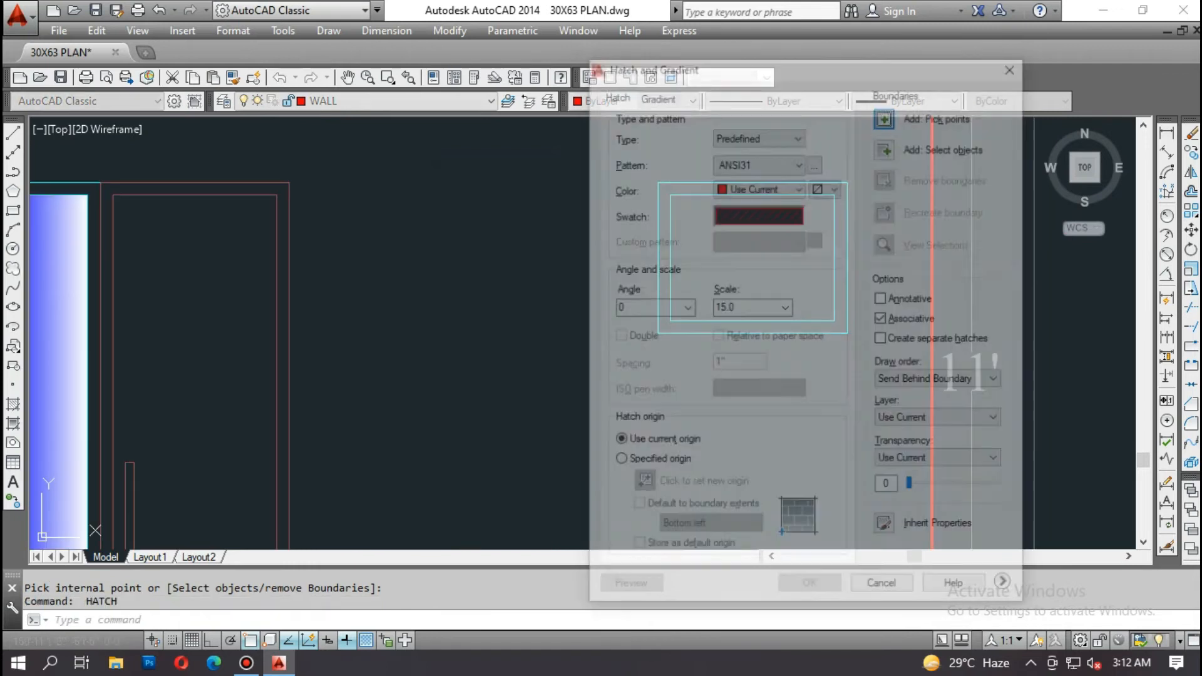
pyautogui.click(656, 94)
pyautogui.click(887, 115)
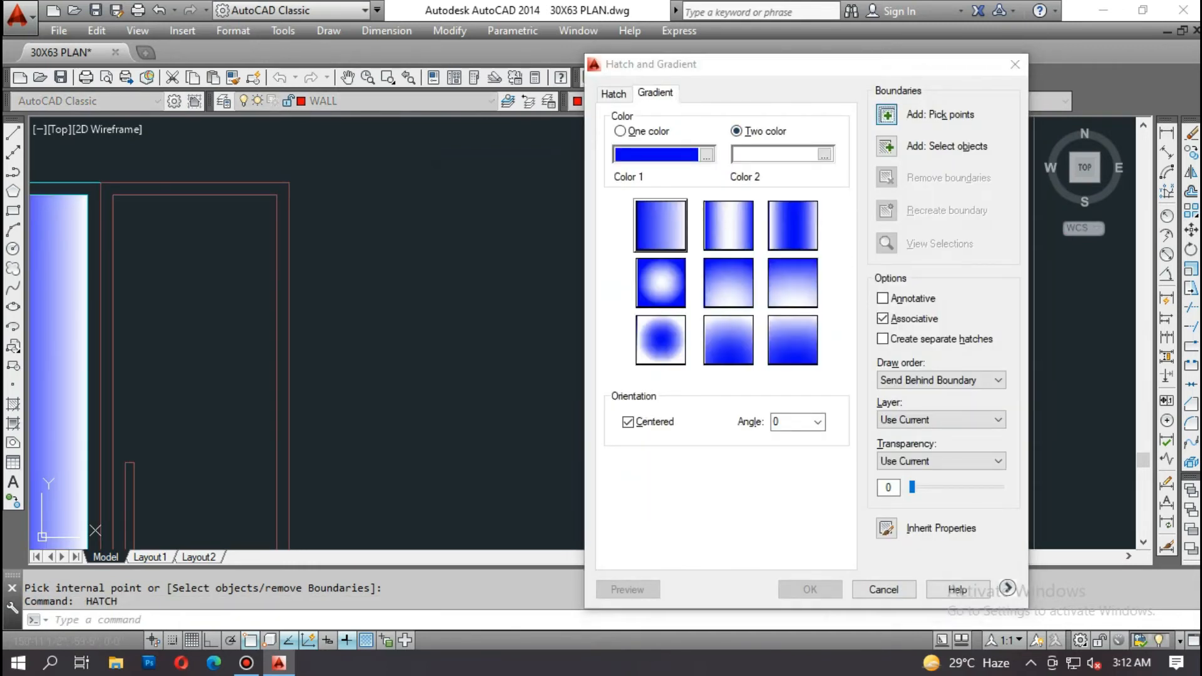
pyautogui.press('Return')
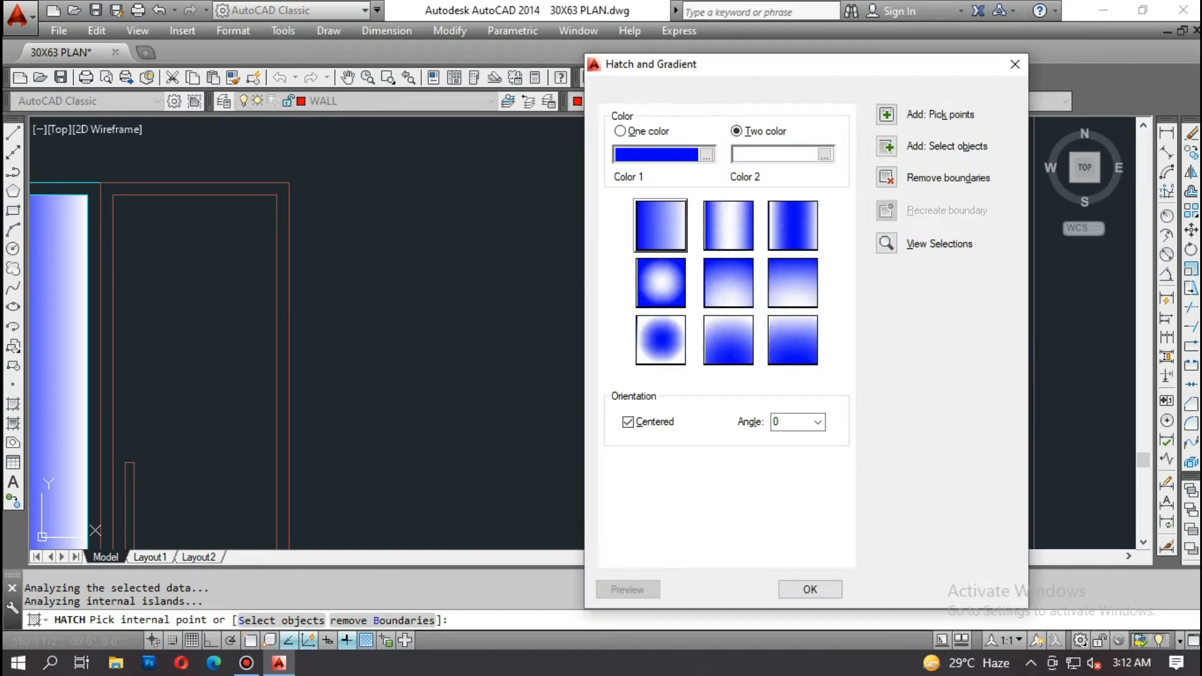
pyautogui.press('Return')
pyautogui.press('Escape')
pyautogui.write('ma')
pyautogui.press('Return')
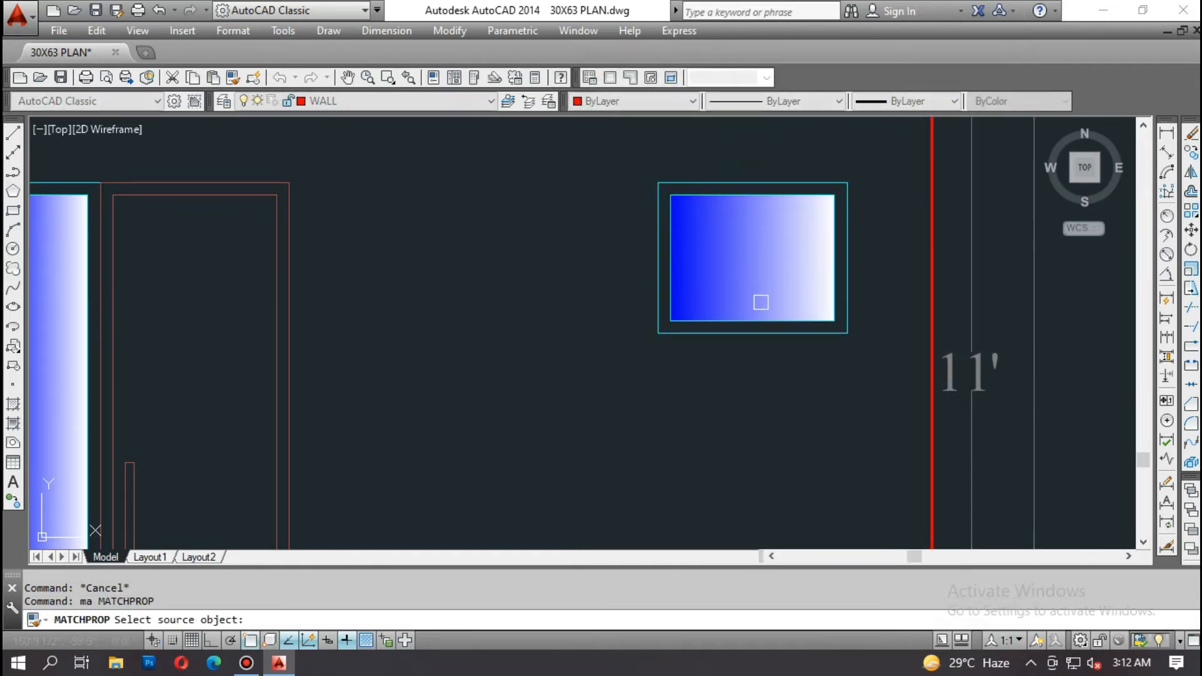
pyautogui.click(761, 303)
pyautogui.click(804, 380)
pyautogui.click(621, 198)
pyautogui.scroll(-3, 669, 271)
pyautogui.scroll(2, 545, 233)
pyautogui.click(585, 210)
pyautogui.click(182, 405)
pyautogui.moveTo(167, 403); pyautogui.dragTo(613, 405, button='middle')
pyautogui.press('Escape')
pyautogui.press('Escape')
pyautogui.write('ma')
pyautogui.press('Return')
pyautogui.click(625, 355)
pyautogui.click(630, 325)
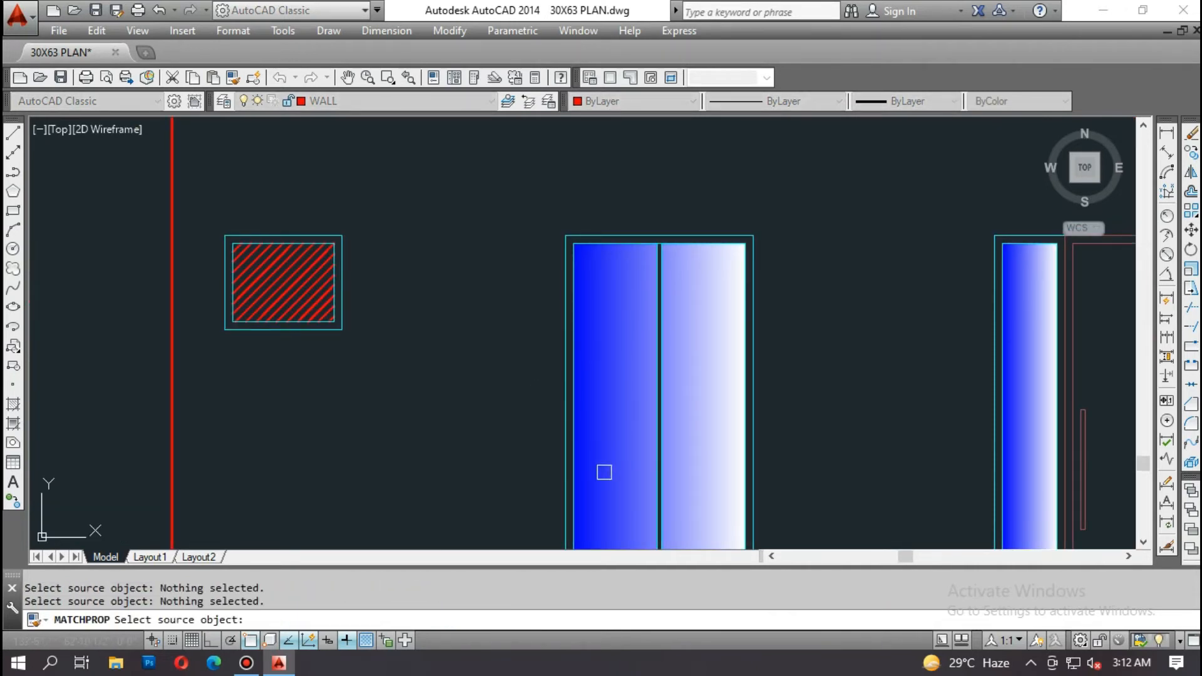
pyautogui.press('Escape')
pyautogui.press('Escape')
# Step: Match the properties of the double window's gradient onto the red ANSI31 hatch in the left small window
pyautogui.write('ma')
pyautogui.press('Return')
pyautogui.scroll(-2, 696, 376)
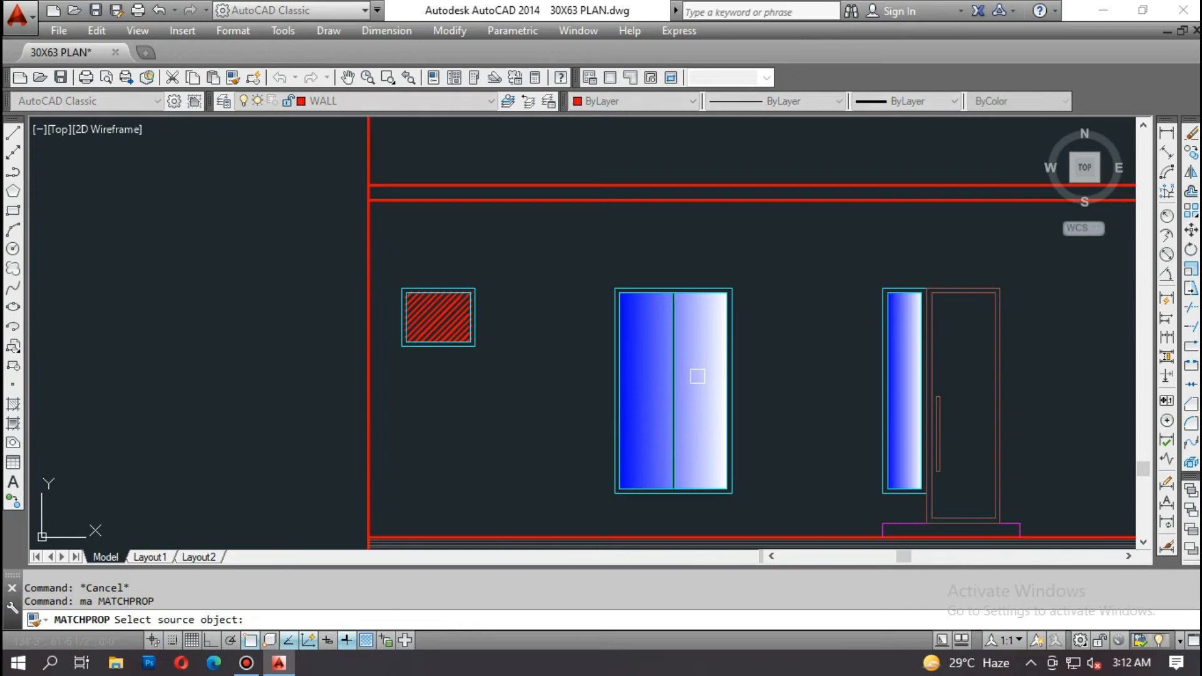
pyautogui.click(694, 468)
pyautogui.click(698, 372)
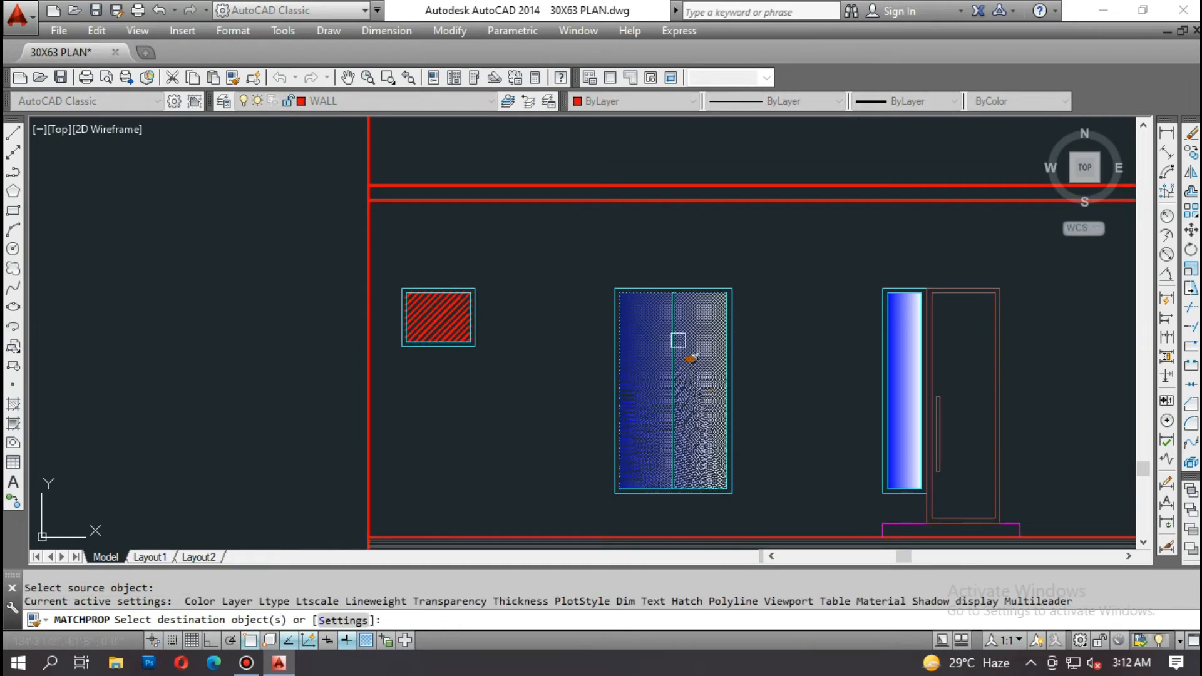
pyautogui.scroll(2, 439, 319)
pyautogui.click(438, 318)
pyautogui.scroll(4, 386, 294)
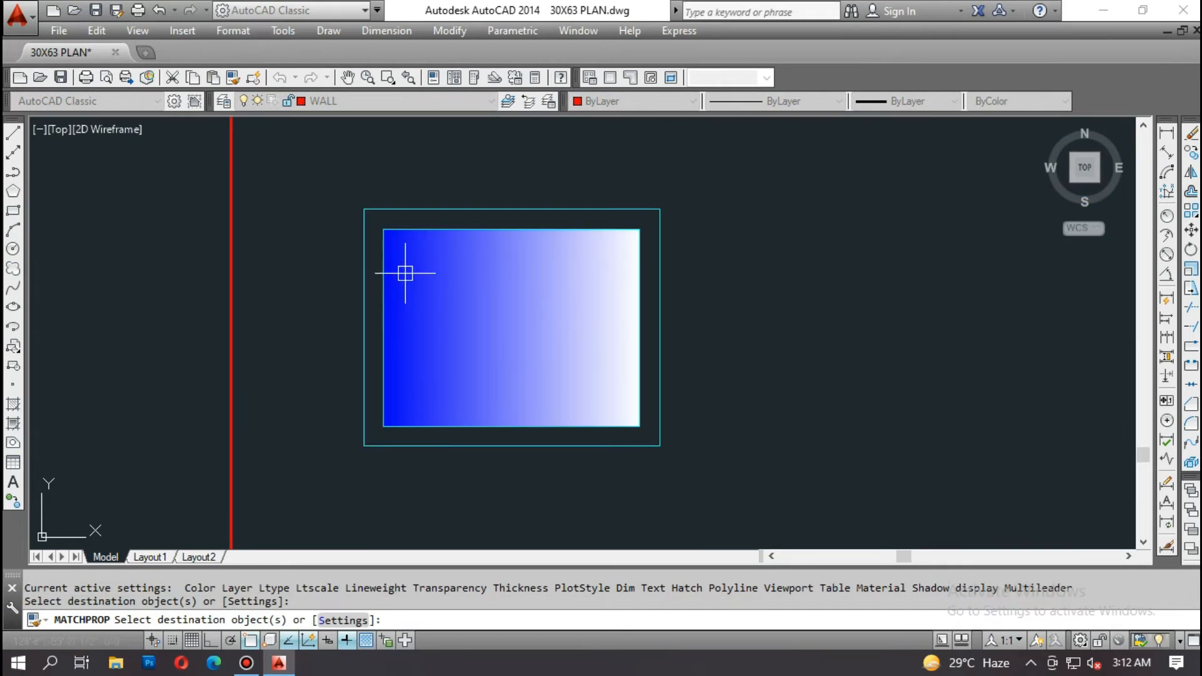
pyautogui.press('Escape')
# Step: Examine the finished ground-floor rear elevation against the rear side of the floor plan and the storeys above
pyautogui.scroll(-2, 410, 279)
pyautogui.scroll(-2, 416, 285)
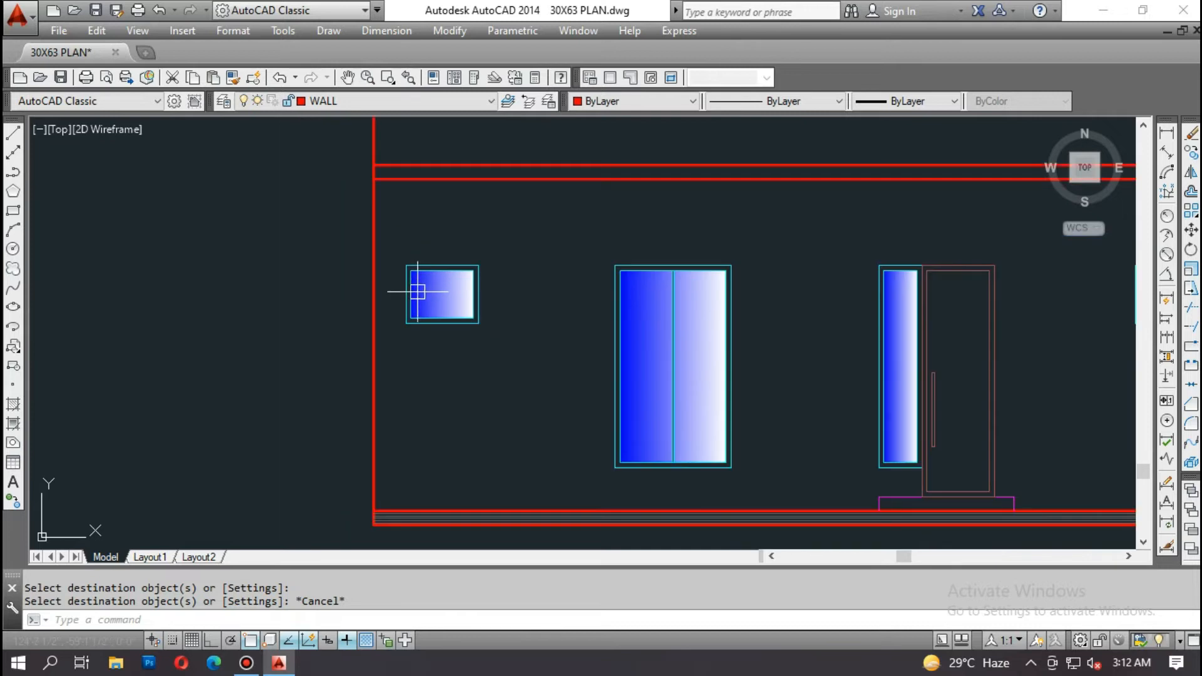
pyautogui.scroll(-2, 418, 291)
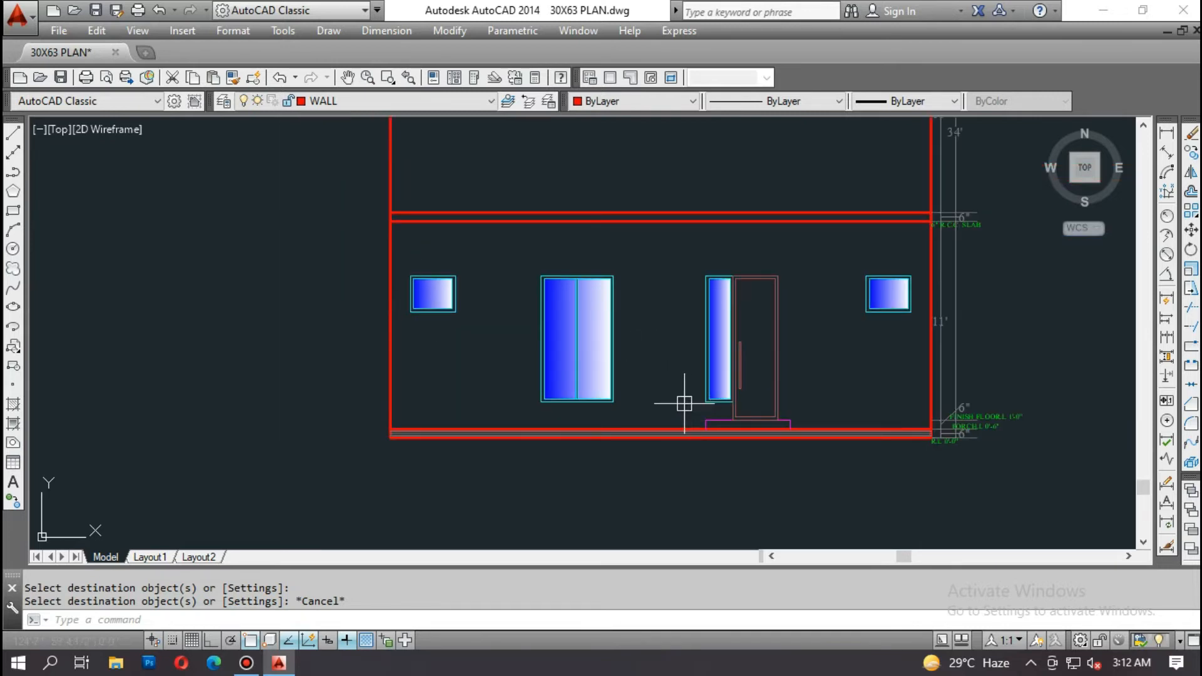
pyautogui.scroll(-5, 684, 404)
pyautogui.scroll(4, 657, 231)
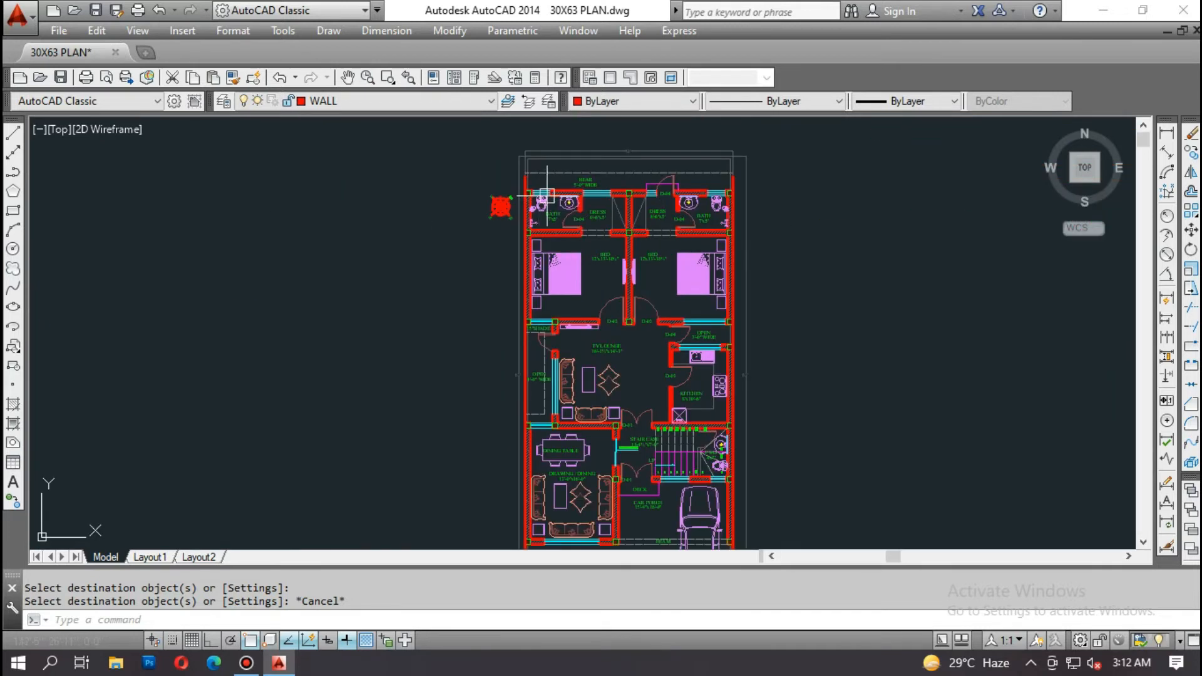
pyautogui.press('Escape')
pyautogui.scroll(2, 602, 168)
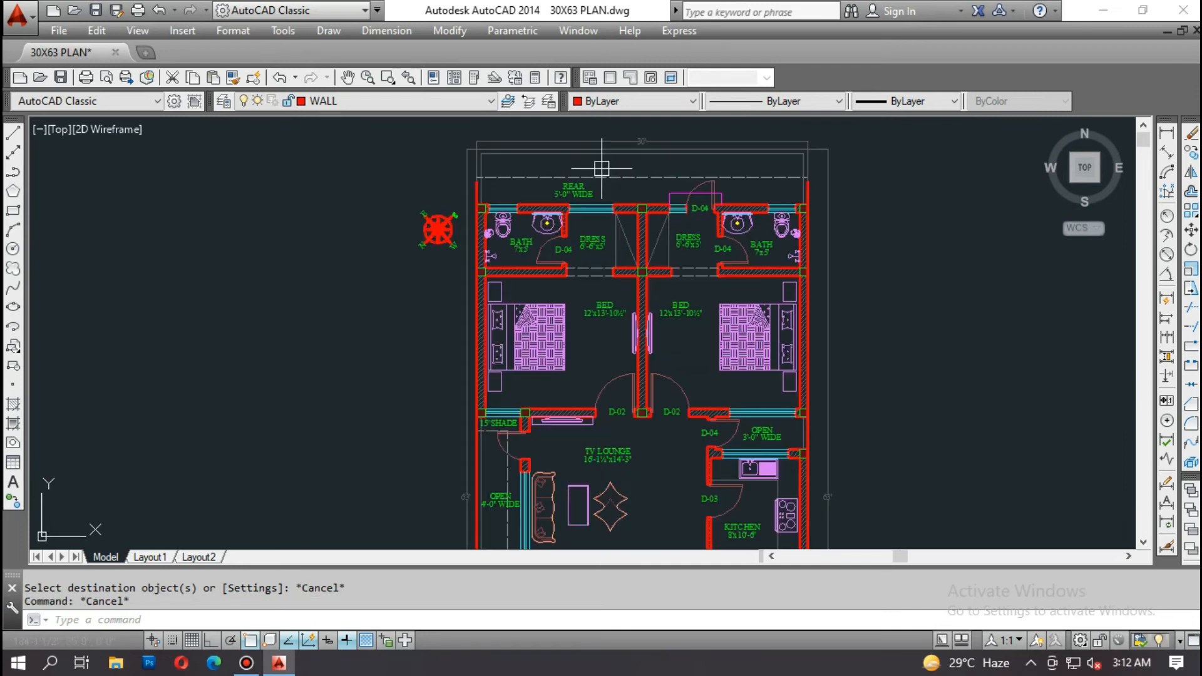
pyautogui.scroll(-4, 612, 169)
pyautogui.scroll(6, 591, 401)
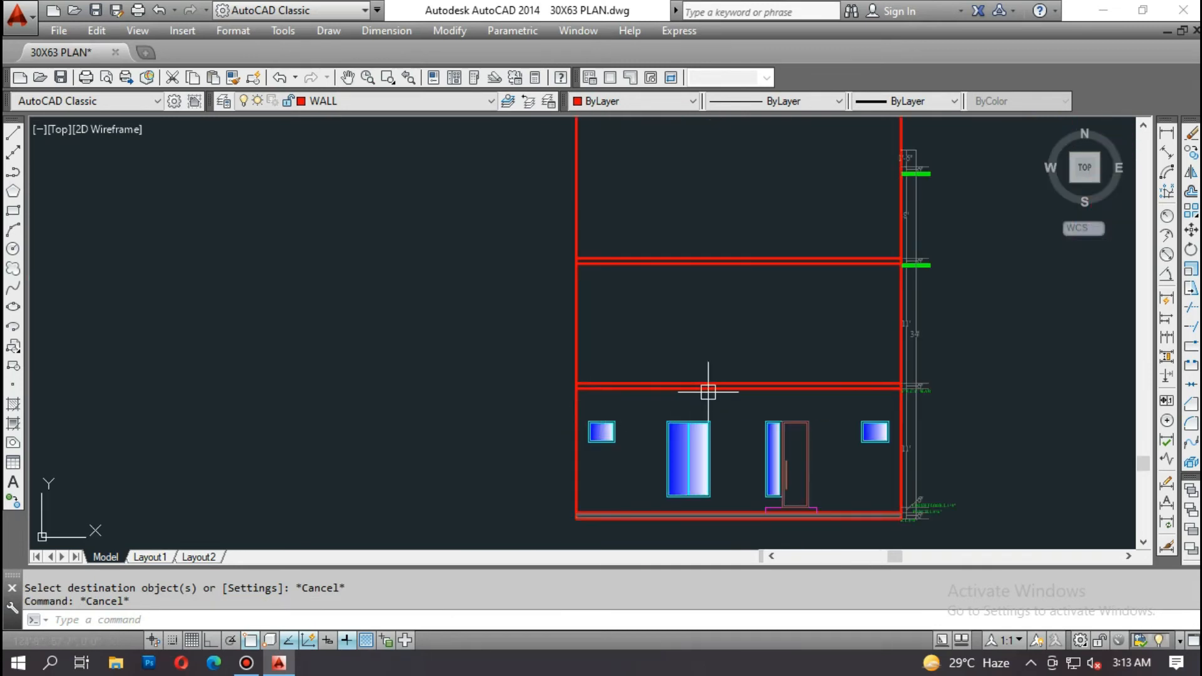
# Step: Move the rear elevation with its dimensions and level marks from the ground-floor plan to the matching position beneath the first-floor plan
pyautogui.press('Escape')
pyautogui.write('m')
pyautogui.press('Return')
pyautogui.scroll(-2, 664, 384)
pyautogui.click(919, 509)
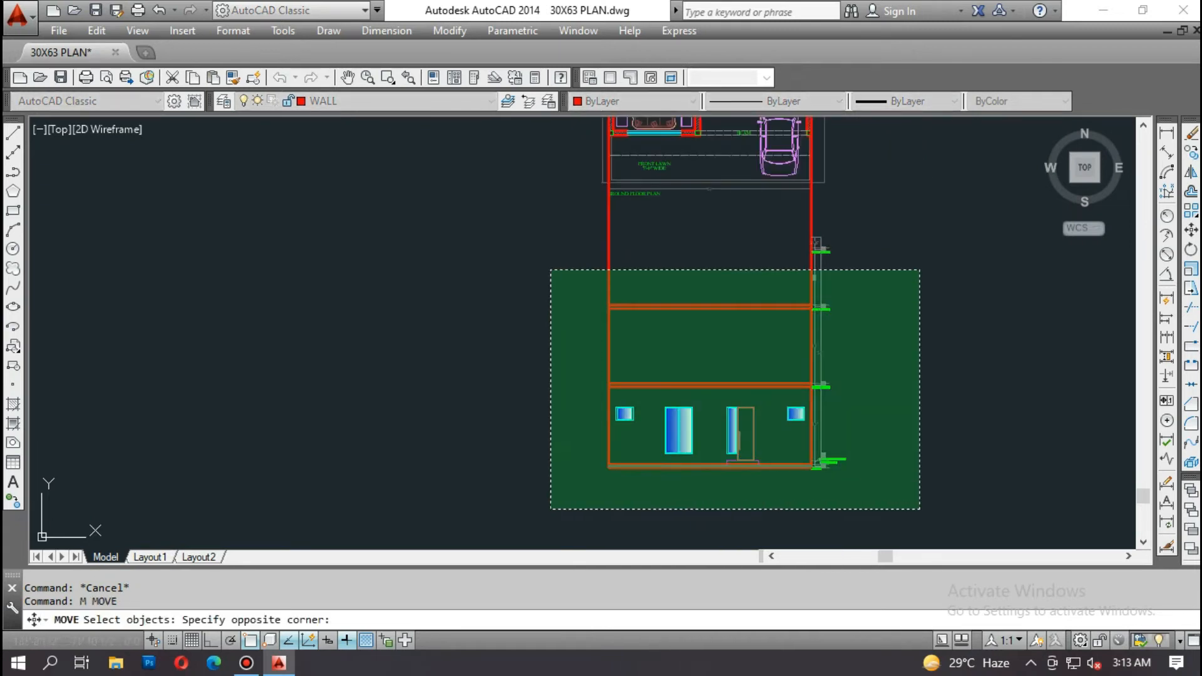
pyautogui.click(538, 225)
pyautogui.moveTo(636, 211); pyautogui.dragTo(550, 472, button='middle')
pyautogui.scroll(6, 528, 166)
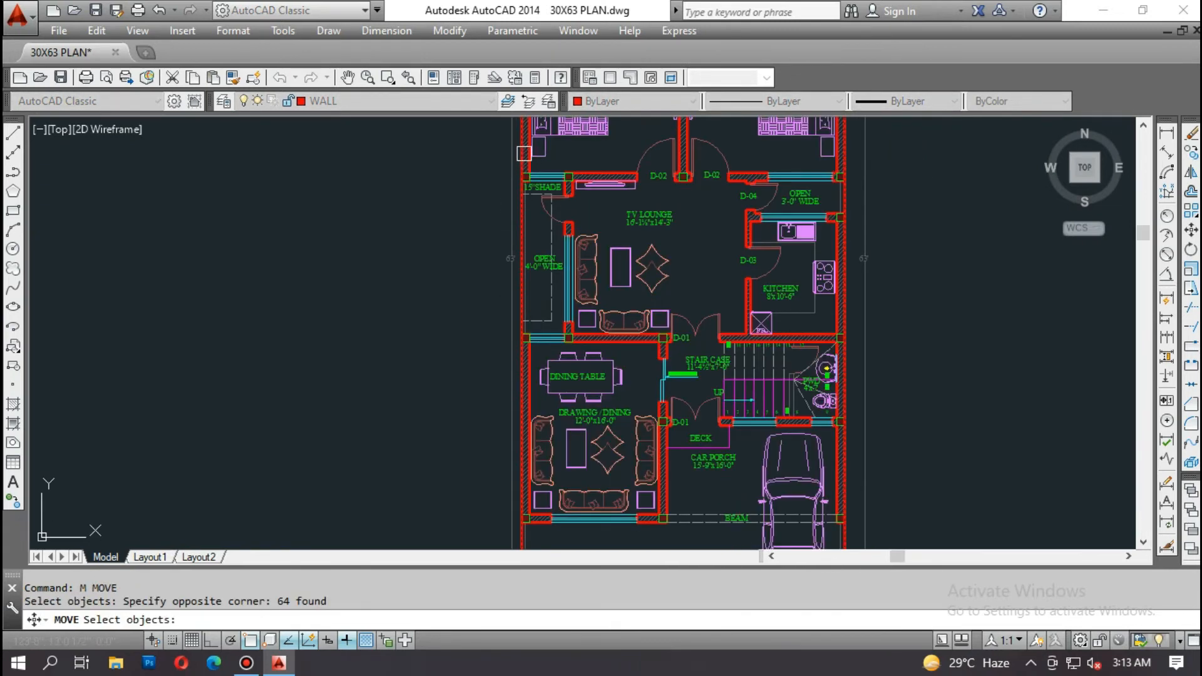
pyautogui.press('Return')
pyautogui.click(510, 201)
pyautogui.scroll(-6, 322, 211)
pyautogui.moveTo(698, 218); pyautogui.dragTo(353, 281, button='middle')
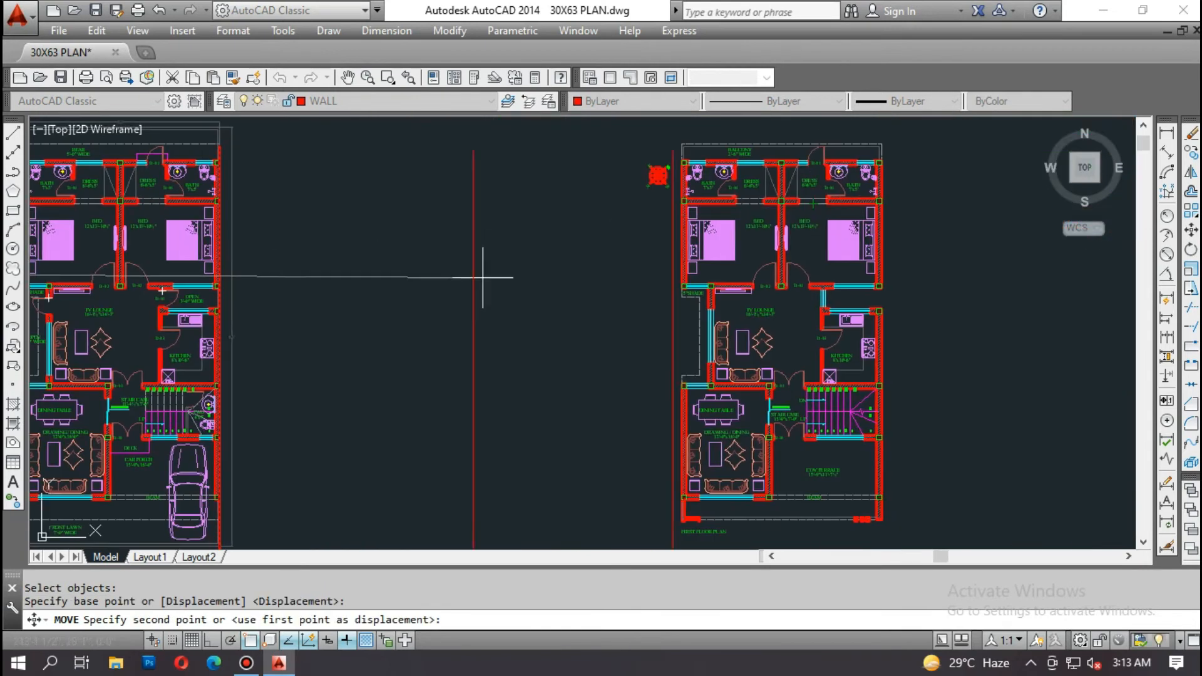
pyautogui.scroll(5, 686, 270)
pyautogui.press('Escape')
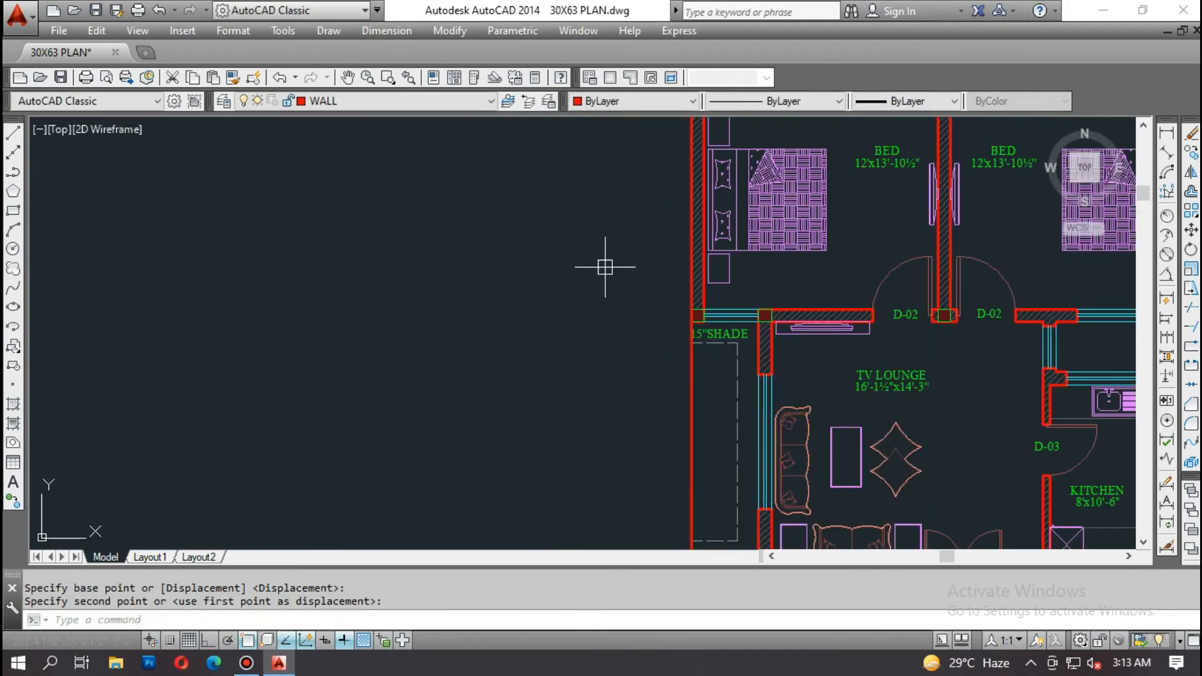
# Step: Examine the rear wall's windows, door and balcony on the first-floor plan and compare them with the ground-floor plan
pyautogui.scroll(-5, 606, 261)
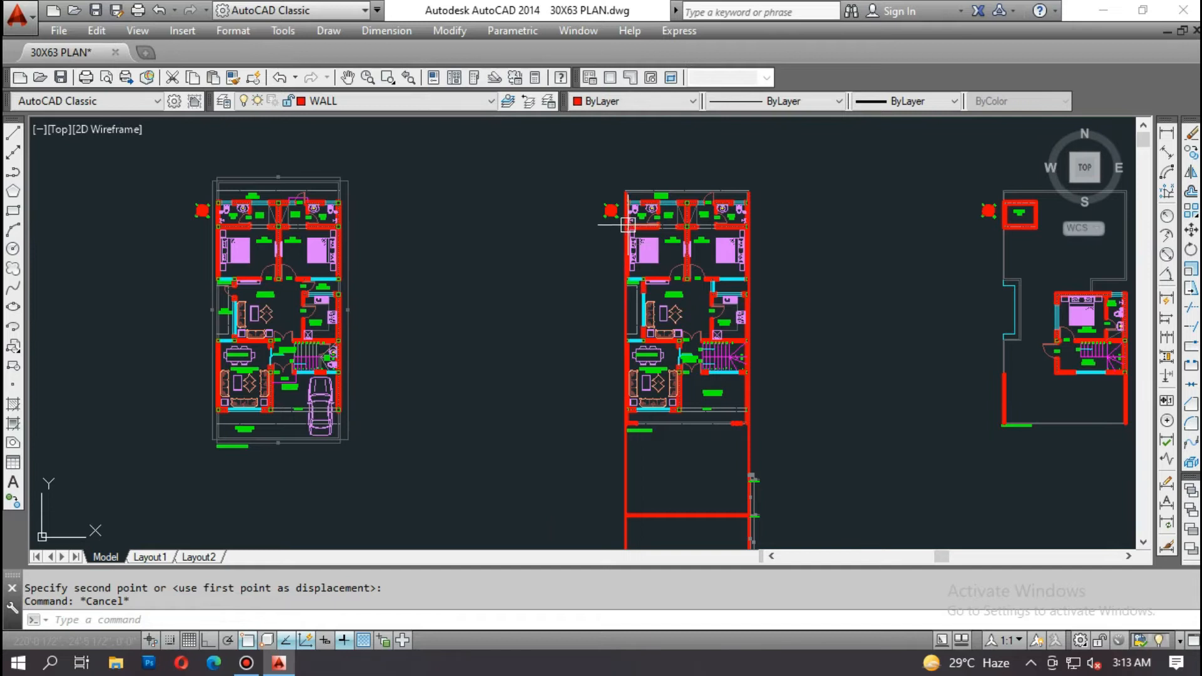
pyautogui.scroll(6, 628, 224)
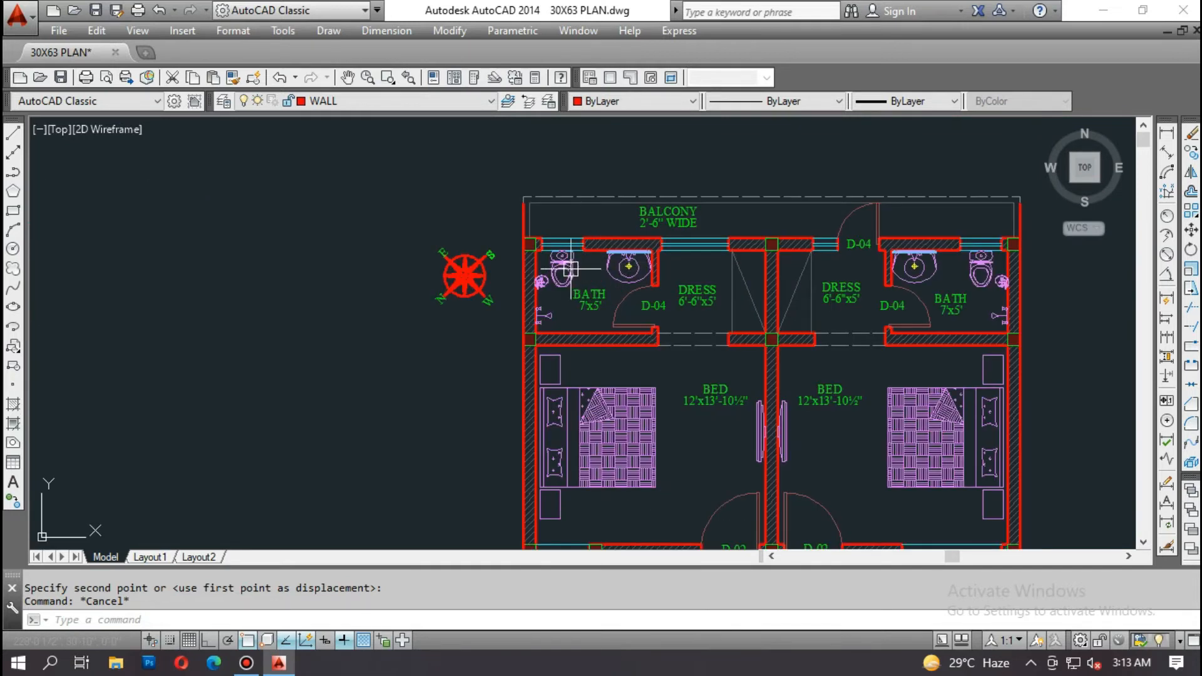
pyautogui.scroll(4, 571, 251)
pyautogui.scroll(-4, 565, 244)
pyautogui.scroll(4, 549, 231)
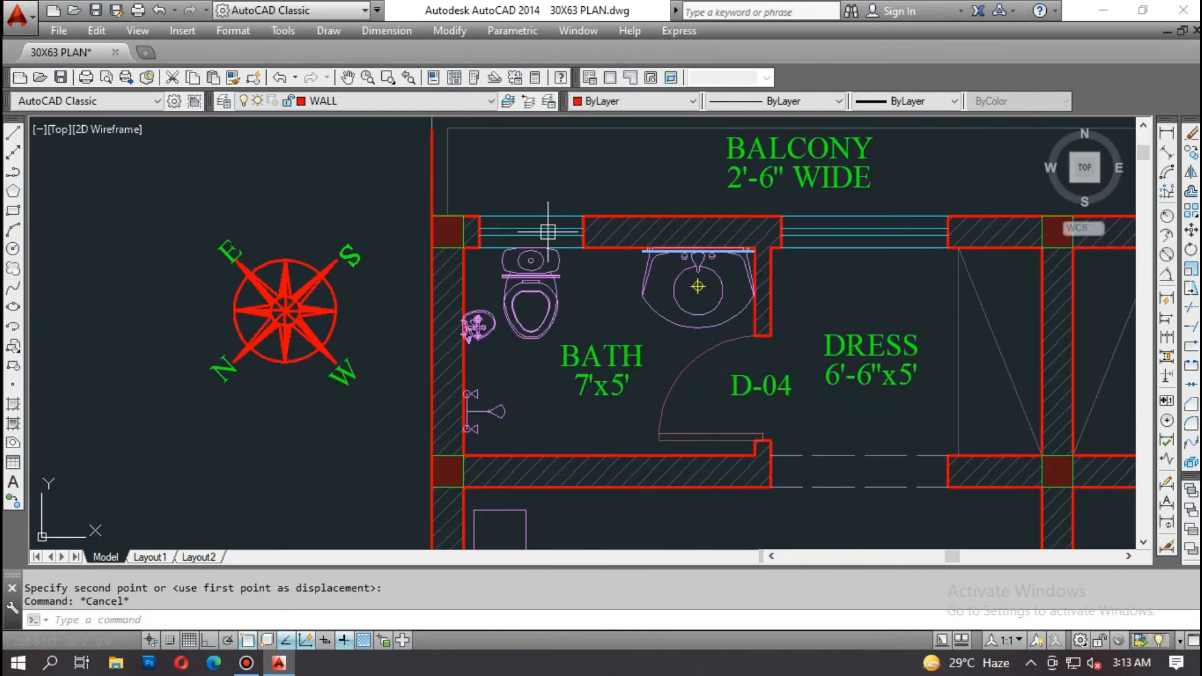
pyautogui.moveTo(890, 254); pyautogui.dragTo(486, 266, button='middle')
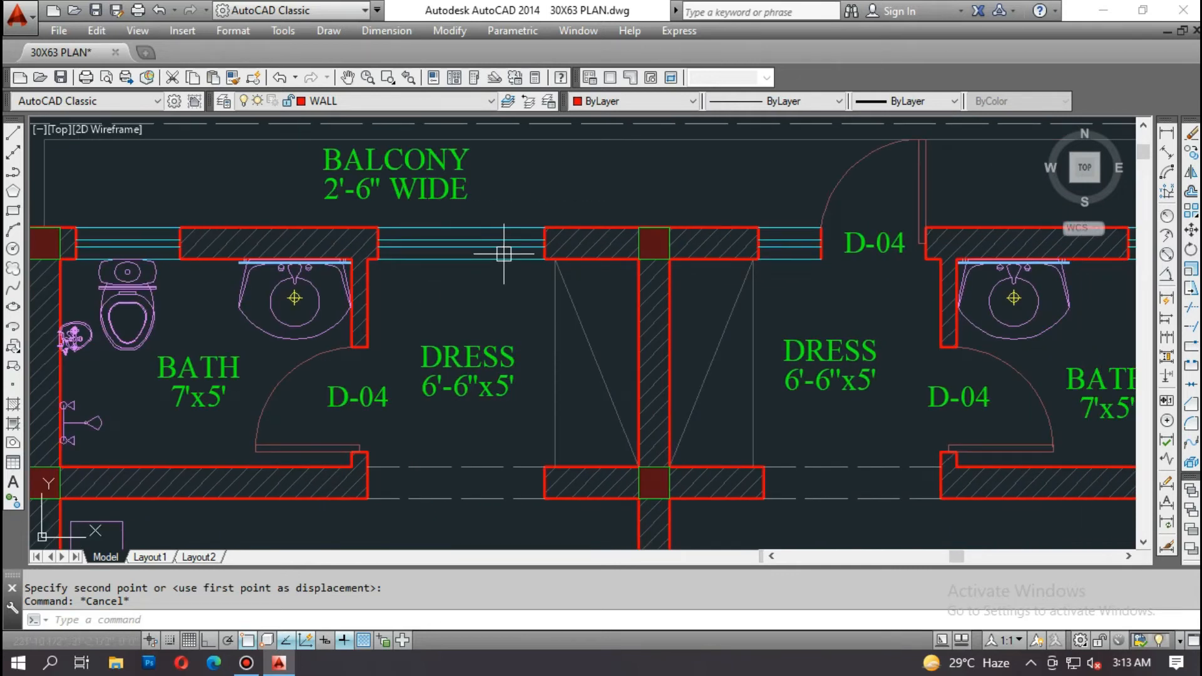
pyautogui.moveTo(764, 262); pyautogui.dragTo(589, 282, button='middle')
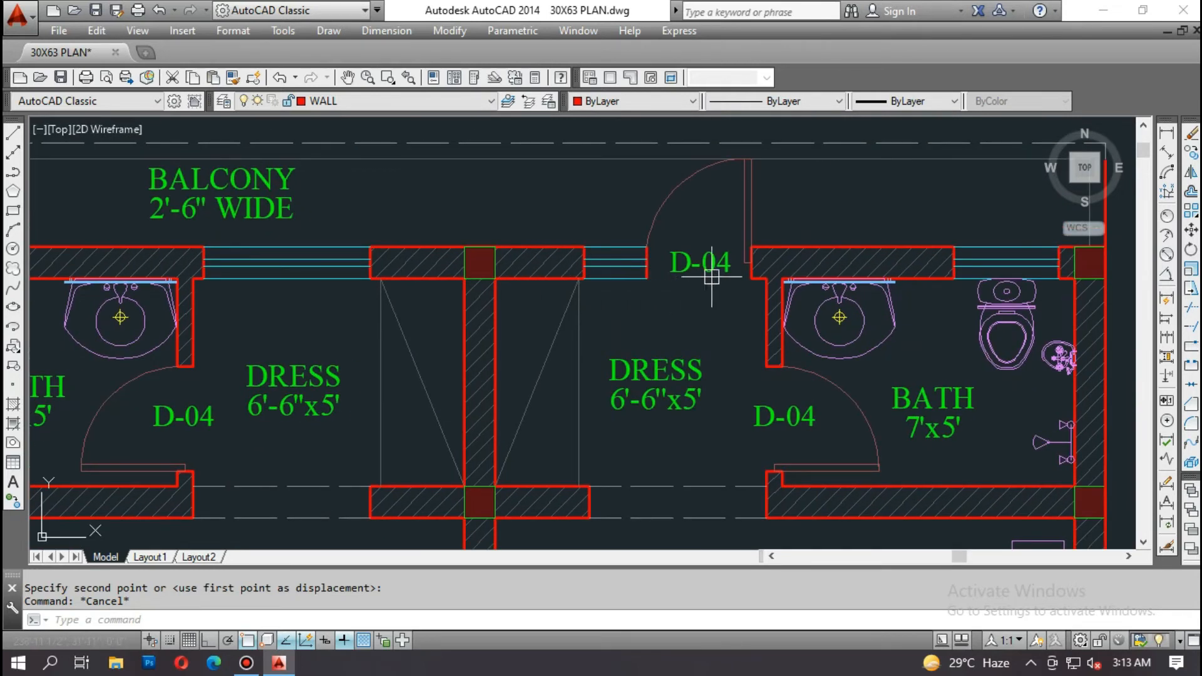
pyautogui.moveTo(944, 261); pyautogui.dragTo(759, 272, button='middle')
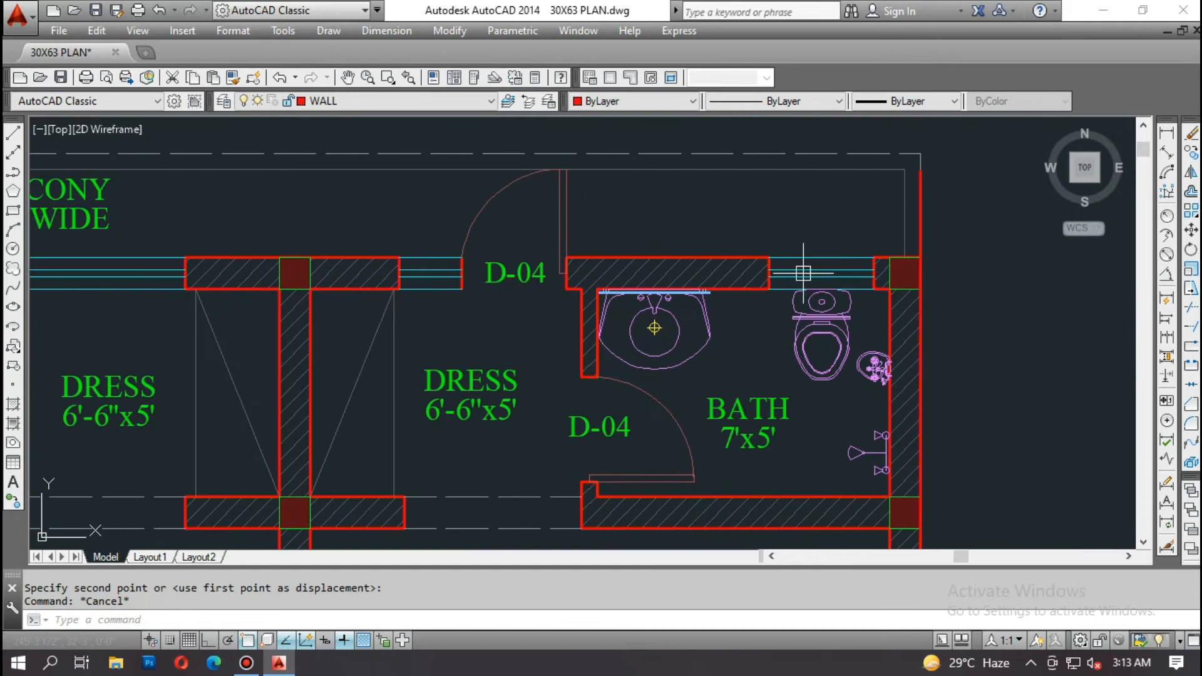
pyautogui.scroll(-6, 827, 276)
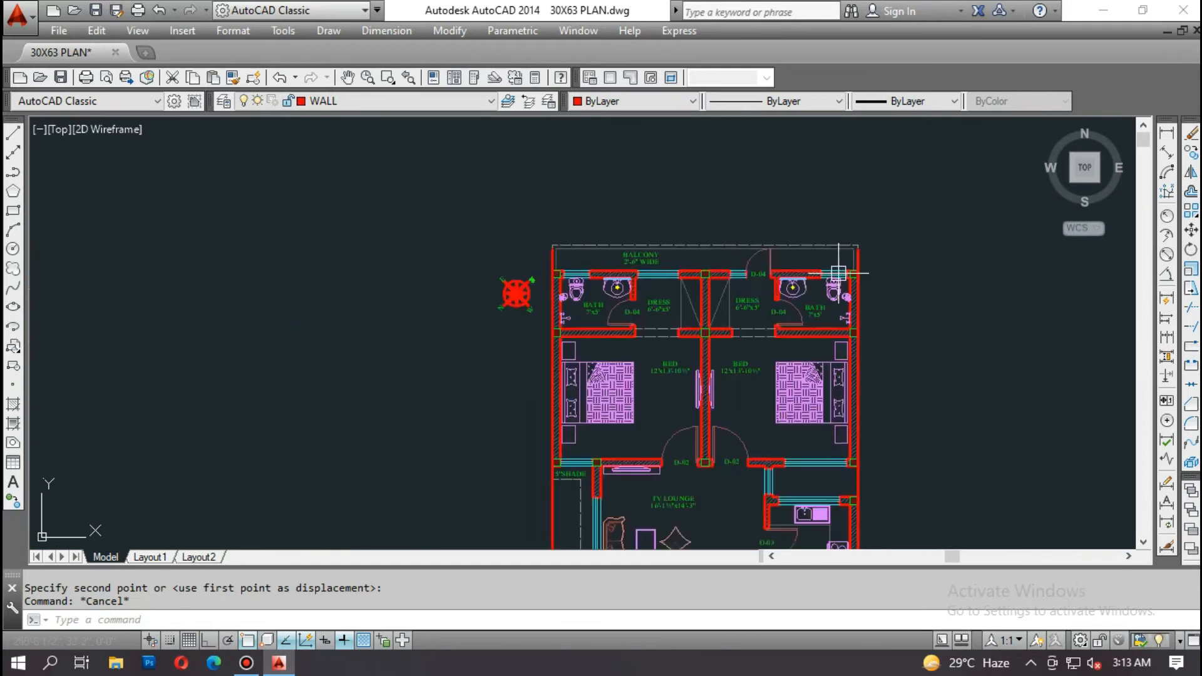
pyautogui.moveTo(173, 305); pyautogui.dragTo(372, 306, button='middle')
pyautogui.scroll(4, 304, 282)
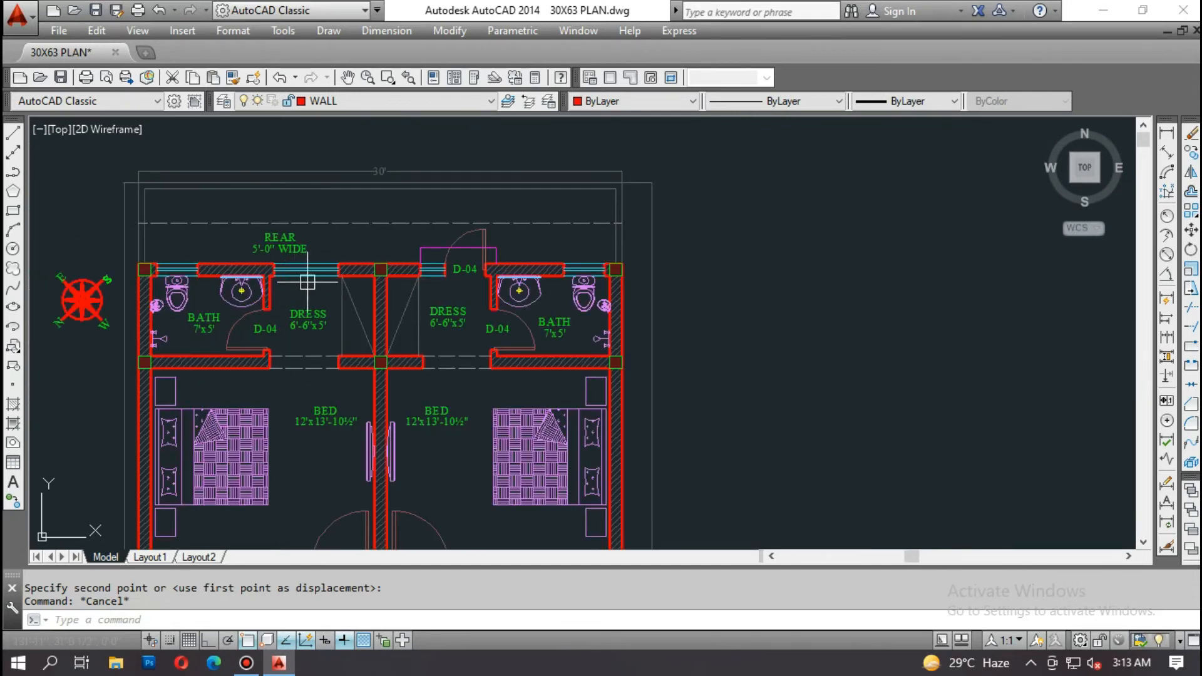
pyautogui.scroll(-5, 308, 282)
pyautogui.scroll(6, 722, 336)
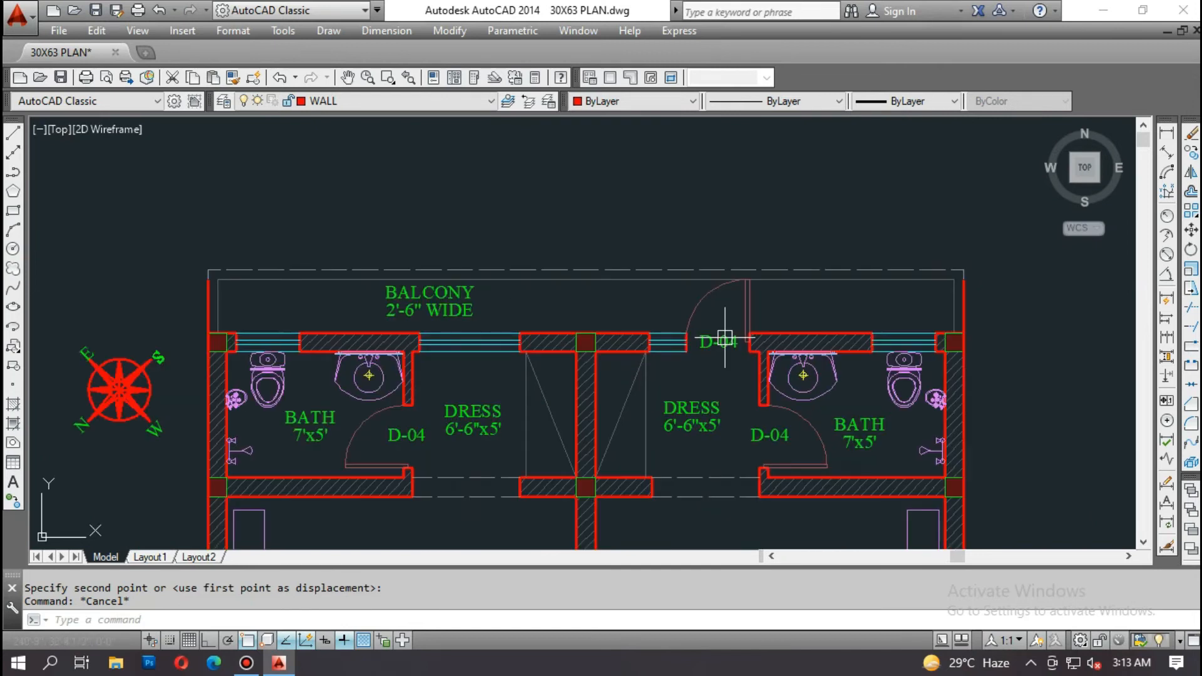
pyautogui.scroll(-2, 717, 325)
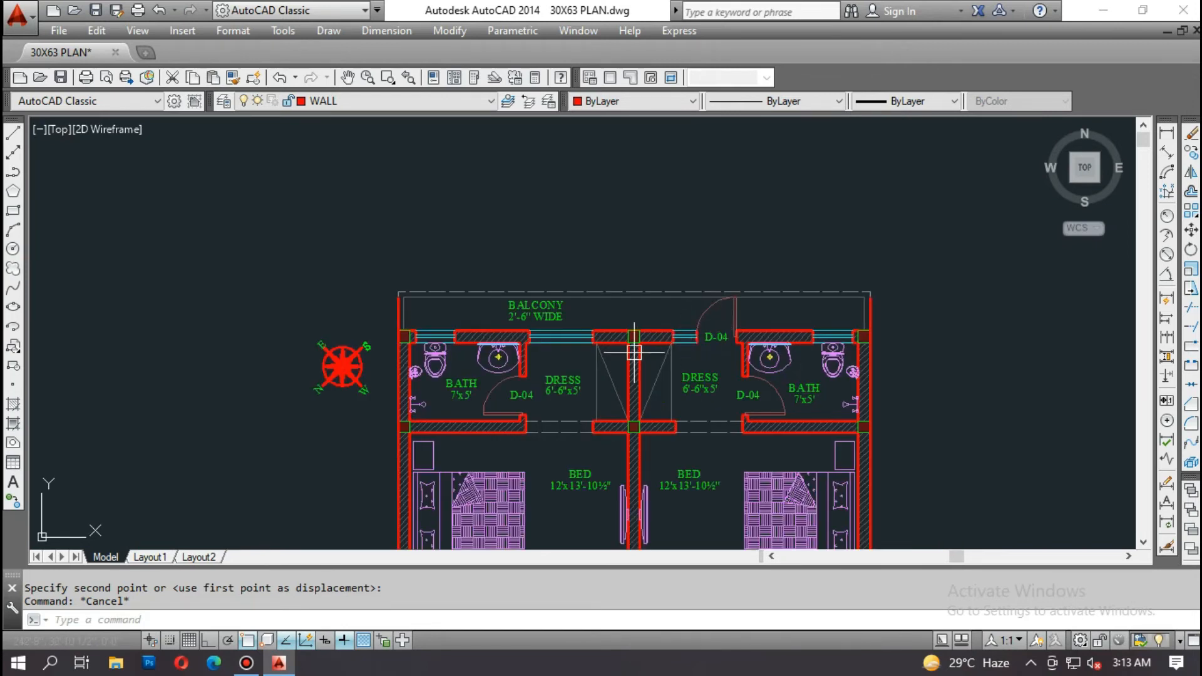
# Step: Project vertical rays down from both edges of the left bath's rear window on the first-floor plan
pyautogui.press('Escape')
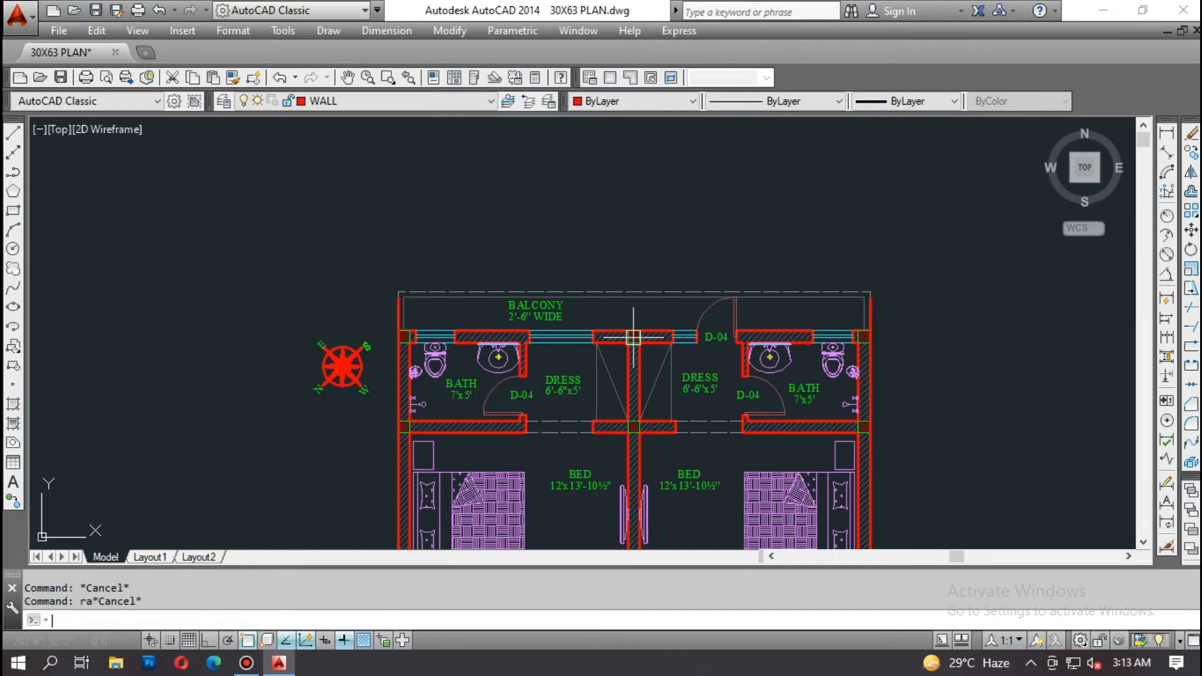
pyautogui.write('ra')
pyautogui.press('Return')
pyautogui.scroll(8, 395, 338)
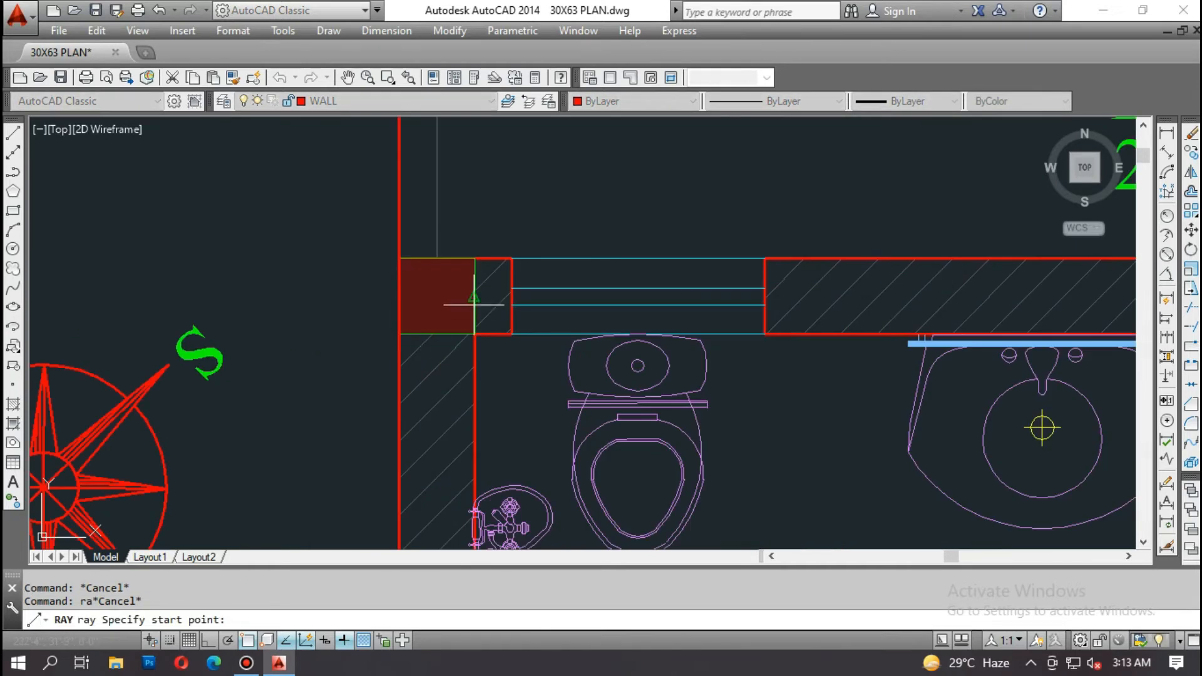
pyautogui.click(509, 262)
pyautogui.click(510, 294)
pyautogui.press('Escape')
pyautogui.press('Return')
pyautogui.click(764, 259)
pyautogui.click(762, 284)
pyautogui.press('Escape')
# Step: Project vertical rays down from both edges of the left dressing room's wide rear window
pyautogui.moveTo(1065, 281)
pyautogui.mouseDown(button='middle')
pyautogui.moveTo(417, 291)
pyautogui.moveTo(310, 281)
pyautogui.mouseUp(button='middle')
pyautogui.press('Return')
pyautogui.click(488, 260)
pyautogui.click(490, 285)
pyautogui.press('Escape')
pyautogui.press('Return')
pyautogui.click(892, 257)
pyautogui.click(896, 293)
pyautogui.press('Escape')
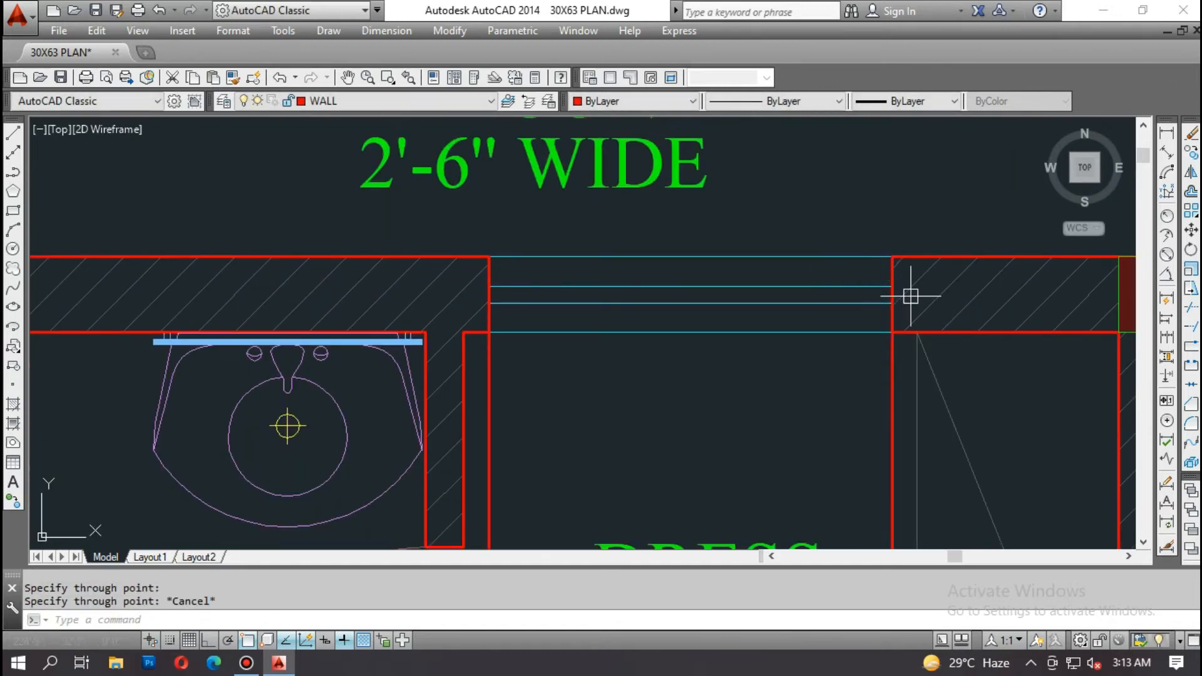
# Step: Project vertical rays down from both edges of the narrow window beside the balcony door
pyautogui.moveTo(1012, 294); pyautogui.dragTo(330, 255, button='middle')
pyautogui.press('Return')
pyautogui.click(727, 216)
pyautogui.click(727, 247)
pyautogui.press('Escape')
pyautogui.press('Return')
pyautogui.click(879, 218)
pyautogui.click(881, 251)
pyautogui.press('Escape')
# Step: Try to project a ray down from the wall edge on the right side of the balcony door
pyautogui.moveTo(977, 290); pyautogui.dragTo(522, 304, button='middle')
pyautogui.press('Return')
pyautogui.click(675, 294)
pyautogui.click(674, 330)
pyautogui.press('Return')
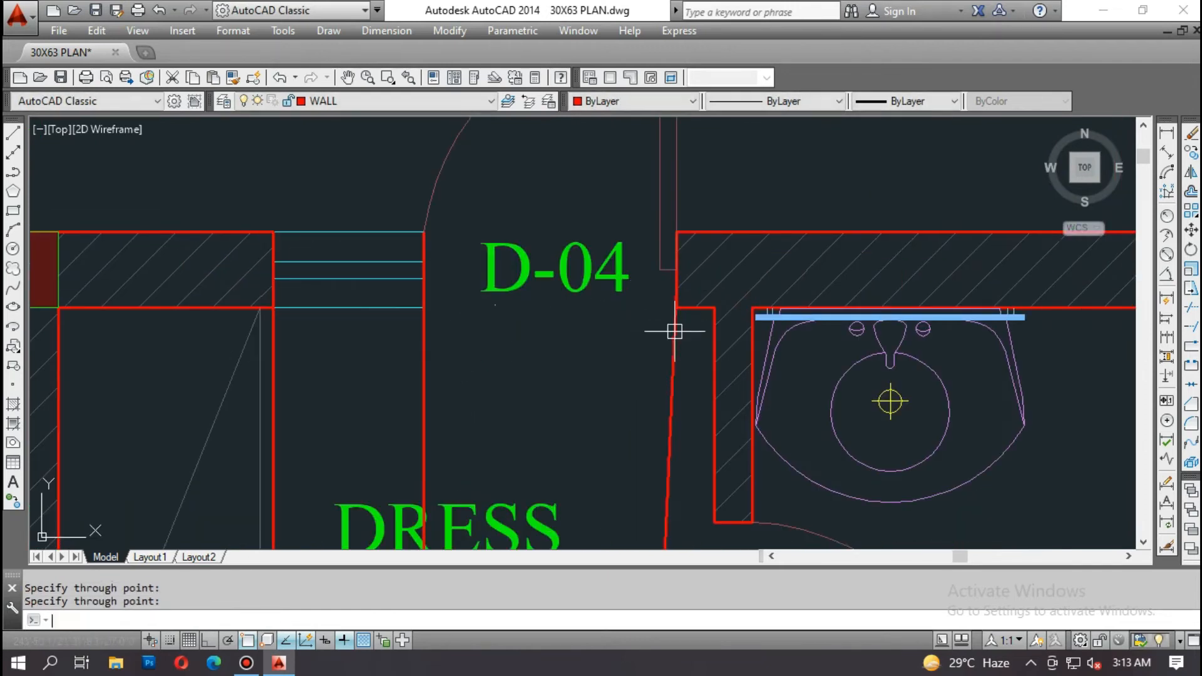
# Step: Project vertical rays down from both edges of the right bath's rear window
pyautogui.moveTo(912, 365); pyautogui.dragTo(322, 350, button='middle')
pyautogui.press('Return')
pyautogui.click(577, 218)
pyautogui.click(577, 263)
pyautogui.press('Escape')
pyautogui.press('Return')
pyautogui.click(830, 218)
pyautogui.click(831, 250)
pyautogui.press('Escape')
# Step: Erase the slanted ray at the right side of the balcony door
pyautogui.scroll(-4, 856, 242)
pyautogui.scroll(4, 562, 276)
pyautogui.press('Escape')
pyautogui.write('e')
pyautogui.click(567, 299)
pyautogui.click(526, 319)
pyautogui.press('space')
pyautogui.press('Escape')
# Step: Project a vertical ray down from the inner wall corner at the right side of the balcony door
pyautogui.write('ray')
pyautogui.press('Return')
pyautogui.click(546, 267)
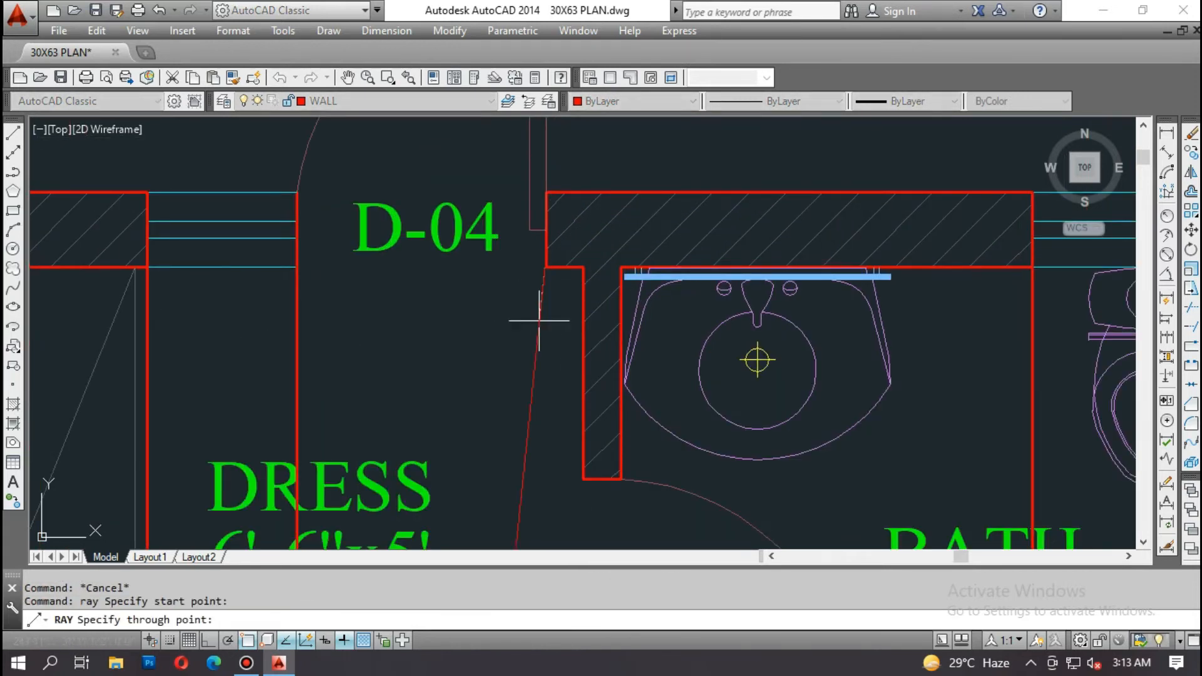
pyautogui.click(546, 268)
pyautogui.press('Escape')
pyautogui.scroll(-12, 576, 212)
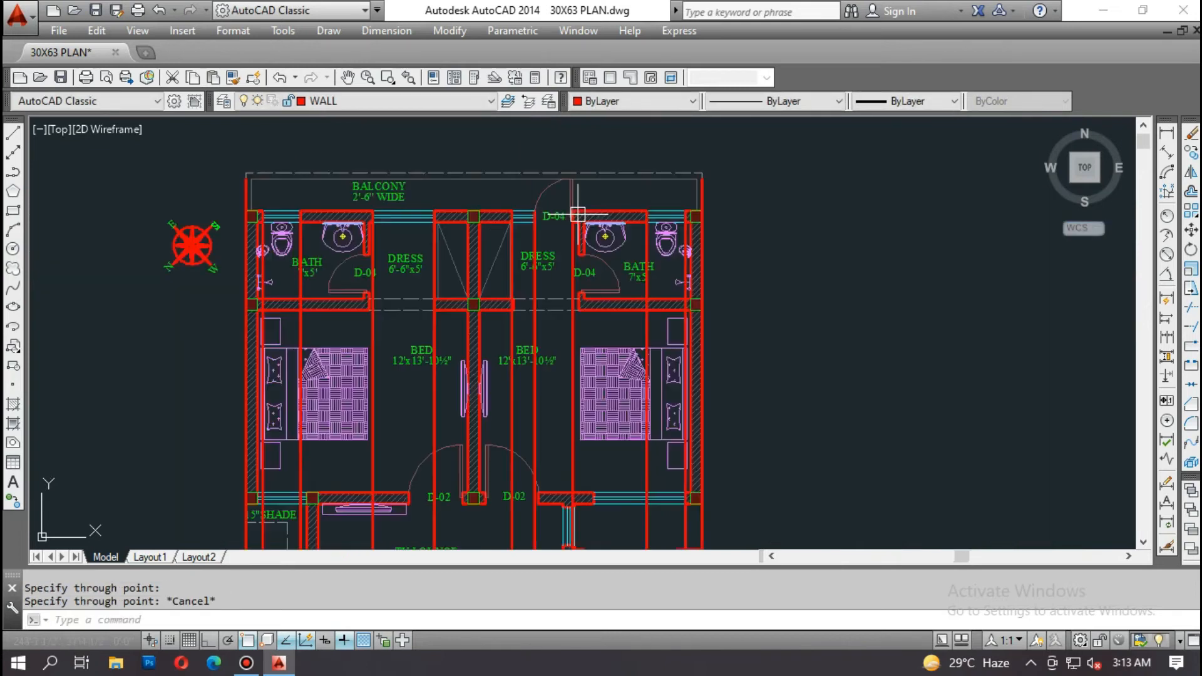
# Step: Copy the ground-floor windows and door, without the entrance step, from the finish floor level to the top of the 6" R.C.C. slab above
pyautogui.scroll(5, 576, 302)
pyautogui.scroll(3, 577, 278)
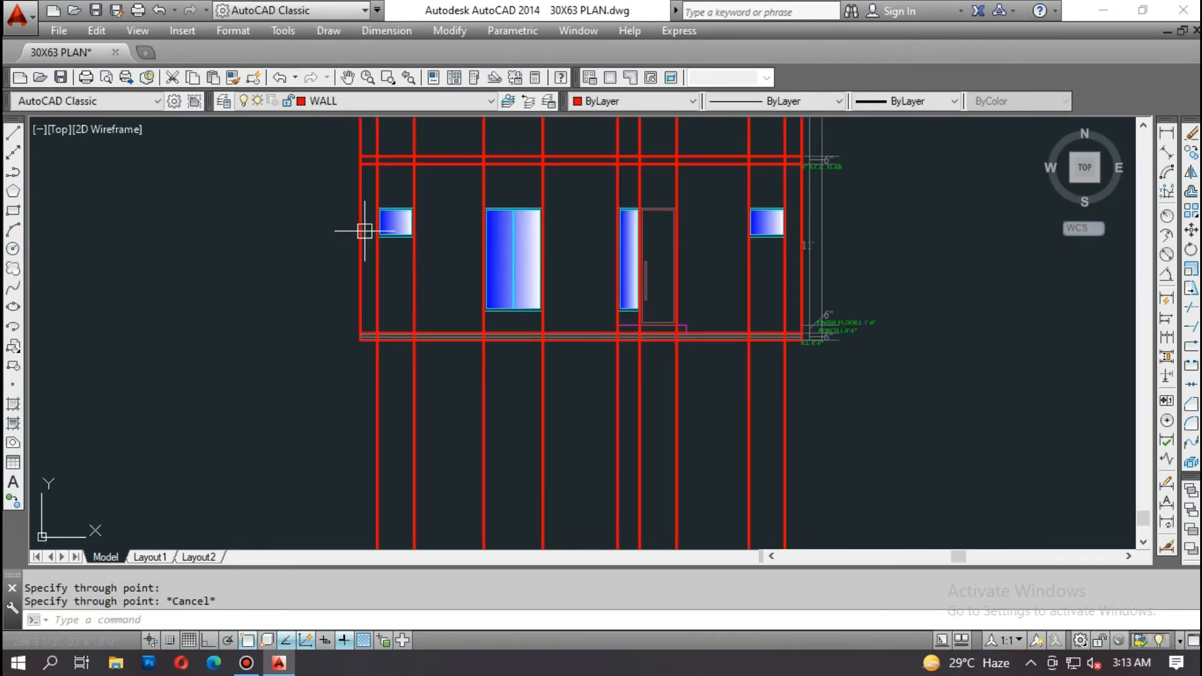
pyautogui.scroll(2, 771, 232)
pyautogui.press('Escape')
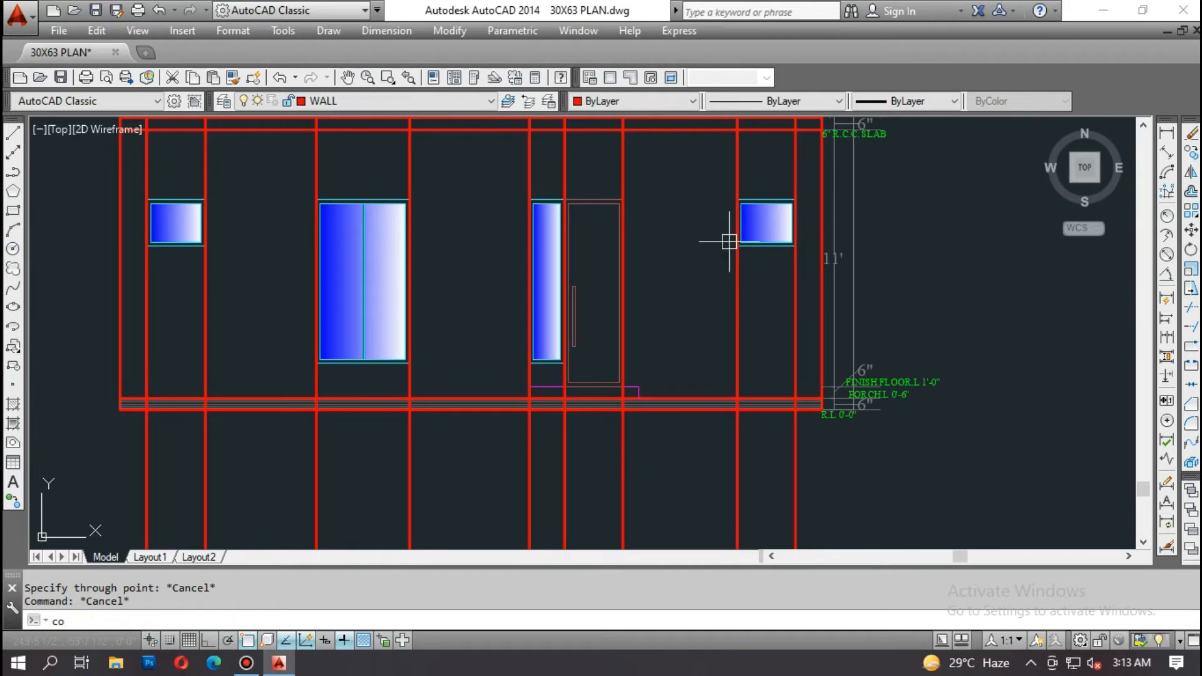
pyautogui.write('co')
pyautogui.press('Return')
pyautogui.click(135, 180)
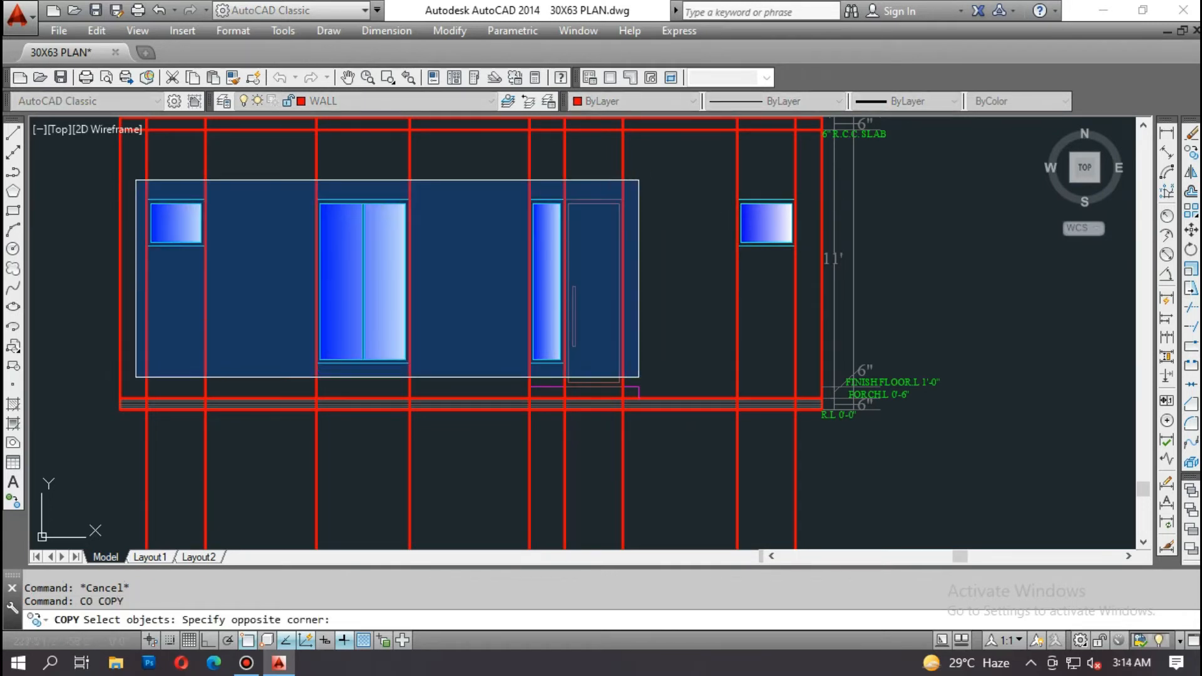
pyautogui.click(806, 370)
pyautogui.scroll(5, 544, 366)
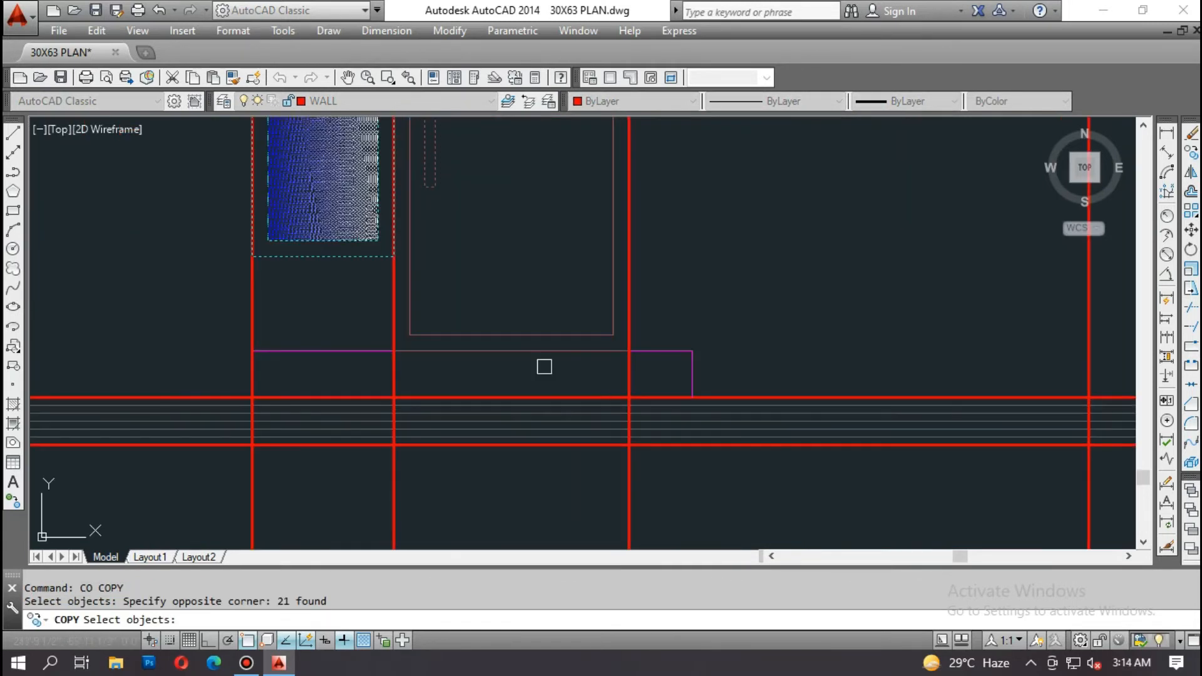
pyautogui.scroll(2, 394, 313)
pyautogui.click(419, 316)
pyautogui.click(502, 400)
pyautogui.click(475, 365)
pyautogui.keyDown('shift'); pyautogui.click(327, 344); pyautogui.keyUp('shift')
pyautogui.keyDown('shift'); pyautogui.click(291, 403); pyautogui.keyUp('shift')
pyautogui.scroll(-6, 543, 369)
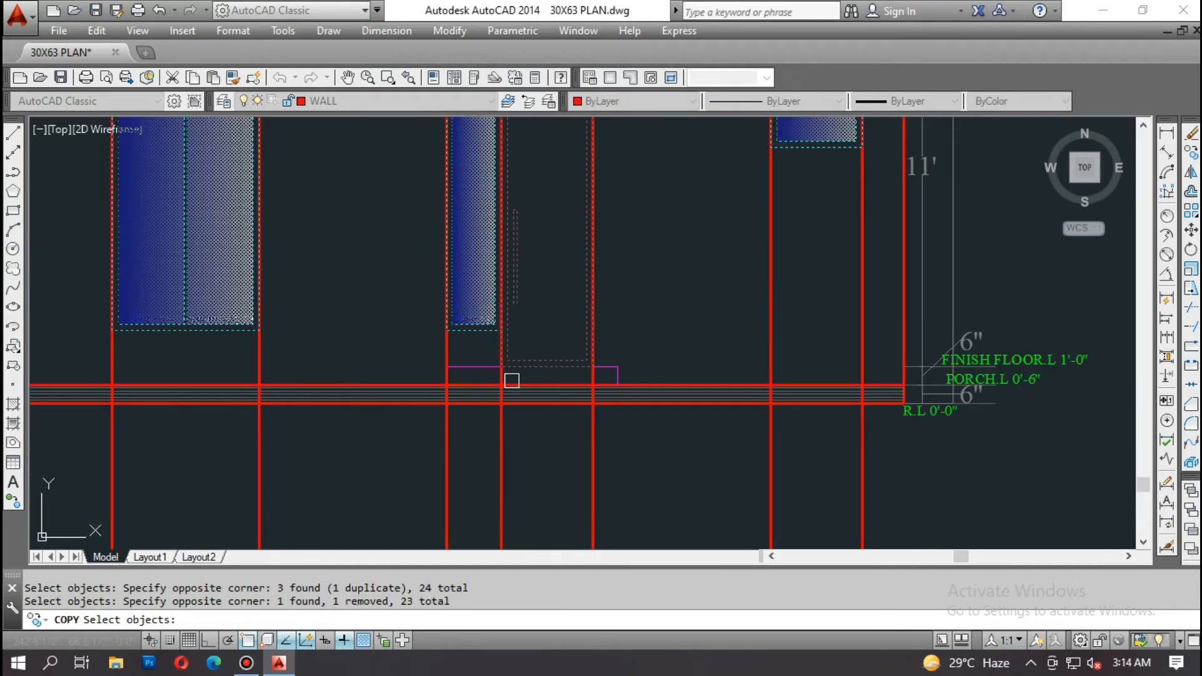
pyautogui.moveTo(913, 379); pyautogui.dragTo(855, 467, button='middle')
pyautogui.scroll(2, 847, 467)
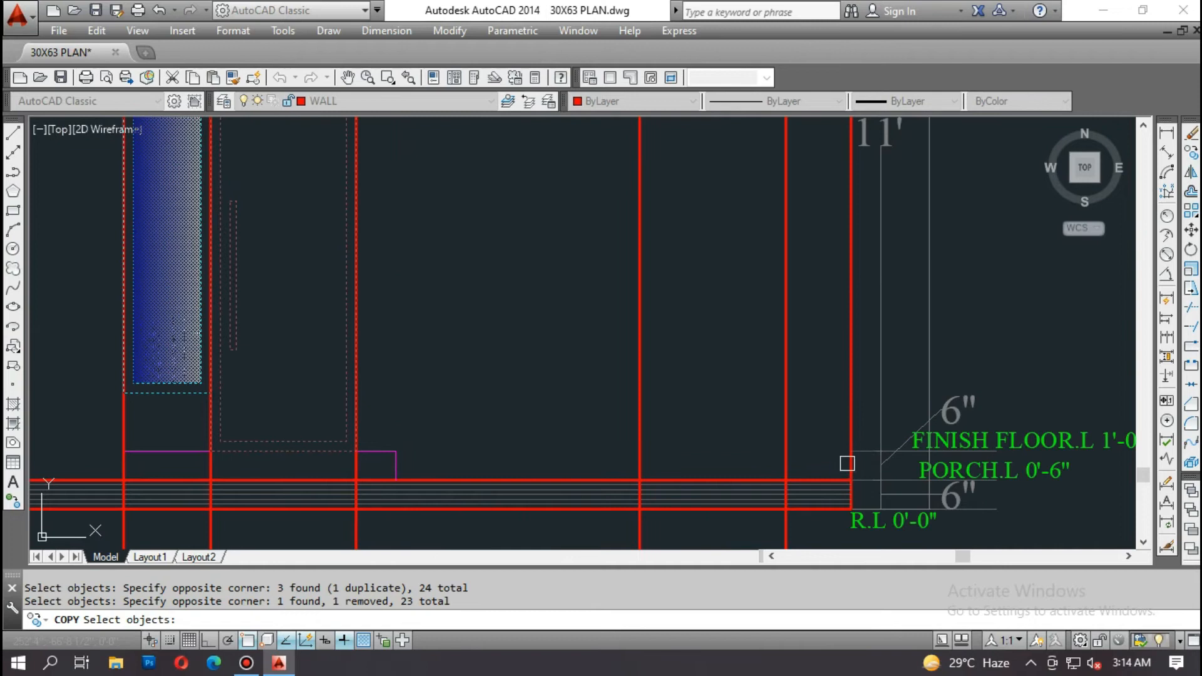
pyautogui.press('Return')
pyautogui.scroll(-5, 930, 450)
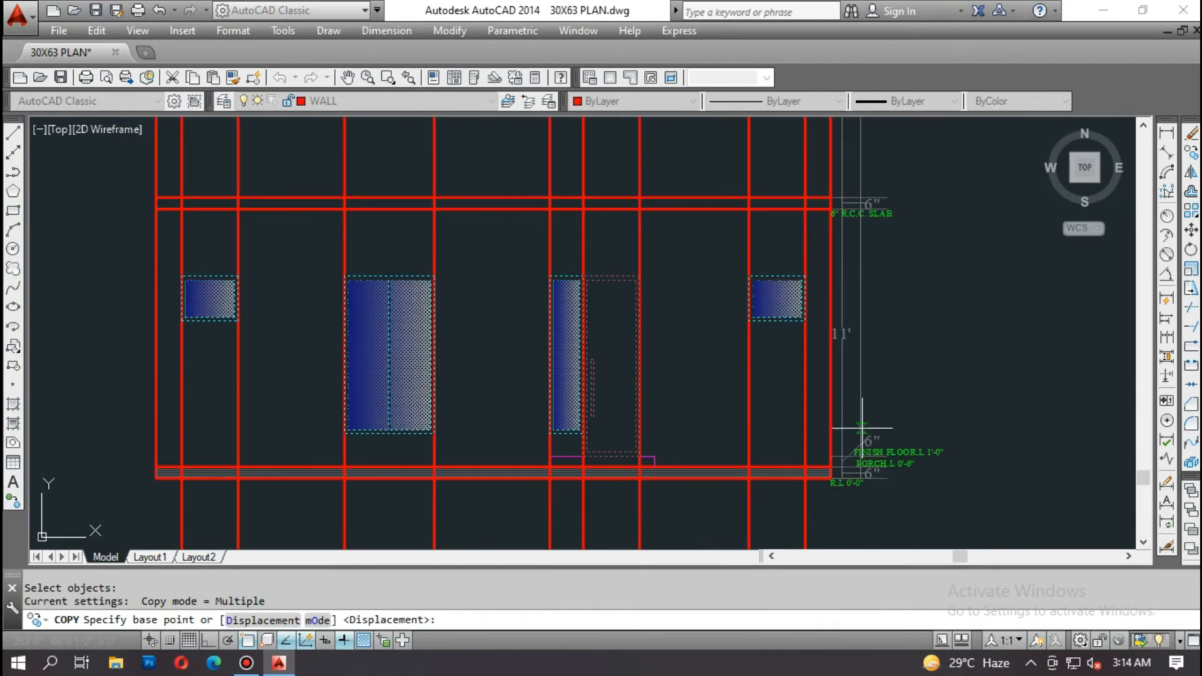
pyautogui.scroll(4, 843, 189)
pyautogui.scroll(-2, 791, 207)
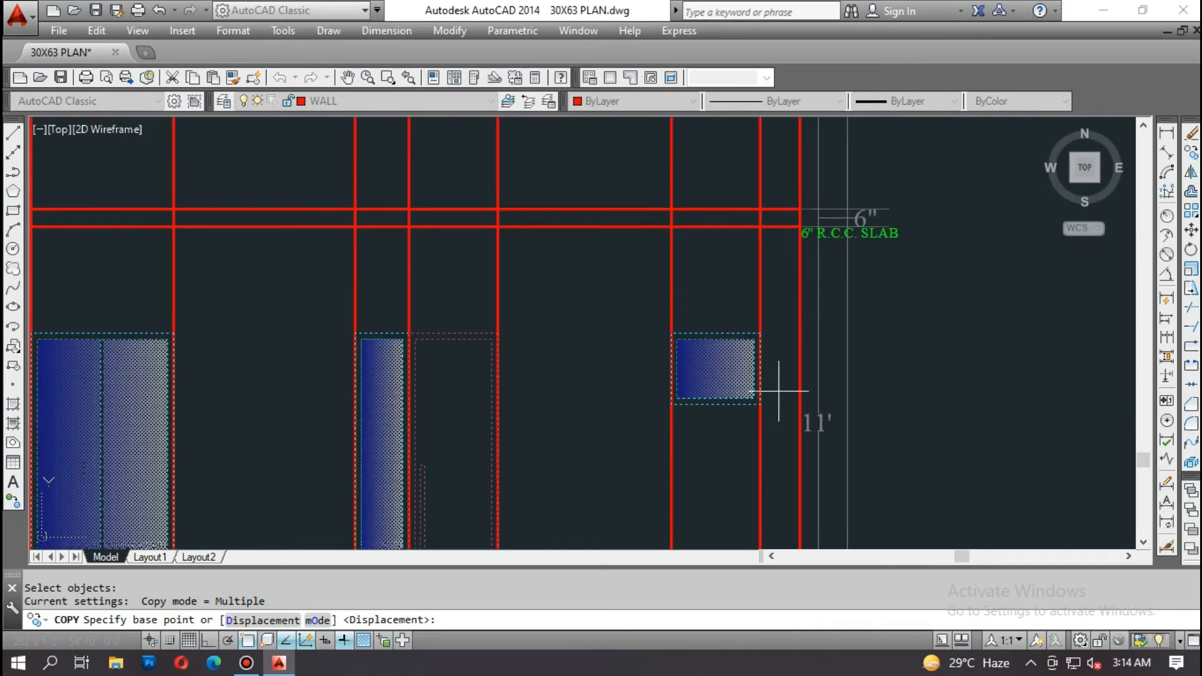
pyautogui.scroll(-3, 745, 304)
pyautogui.scroll(3, 745, 420)
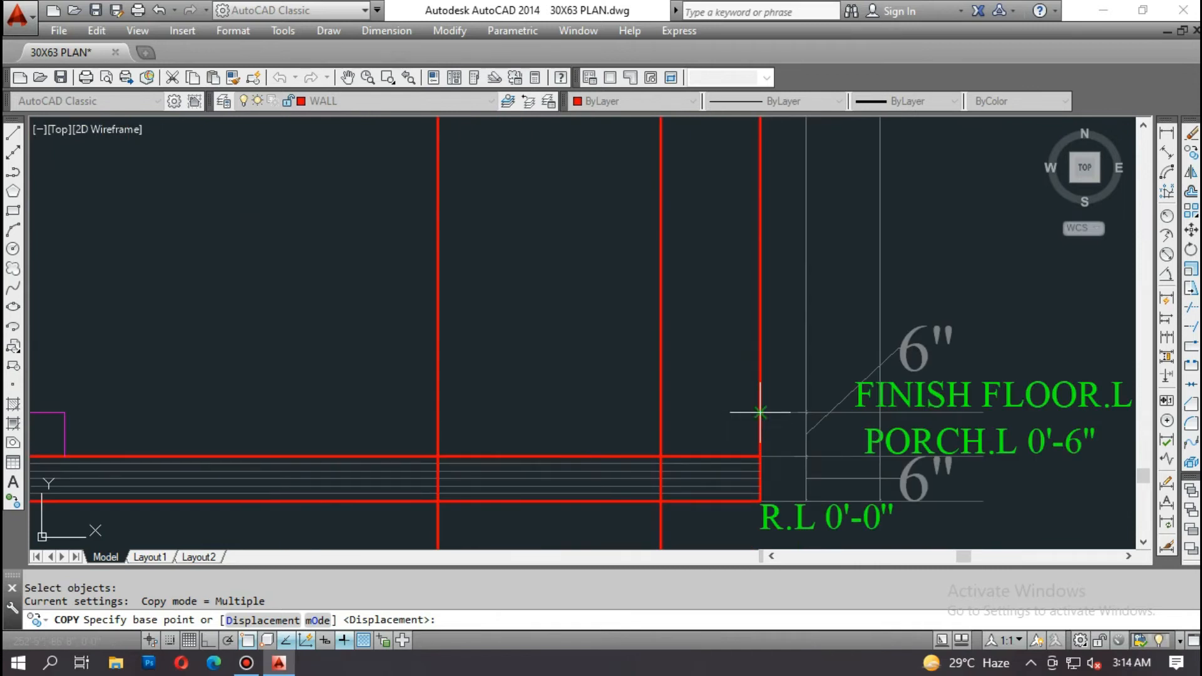
pyautogui.click(766, 413)
pyautogui.scroll(-5, 765, 404)
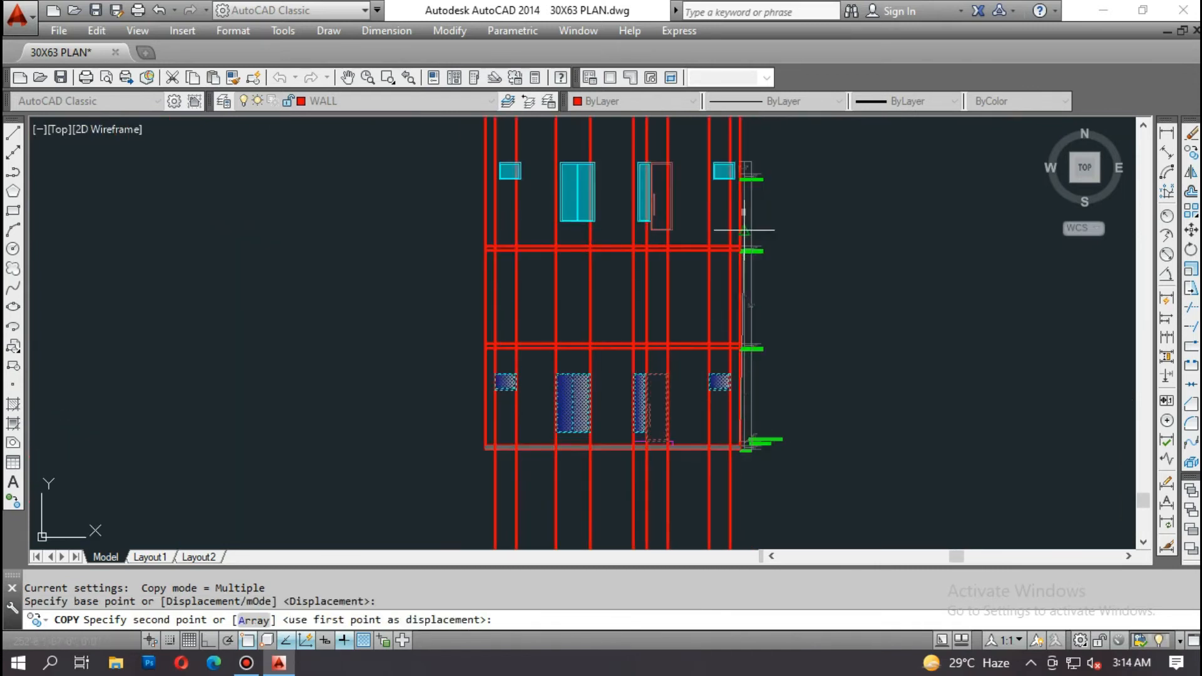
pyautogui.scroll(3, 706, 432)
pyautogui.scroll(4, 703, 328)
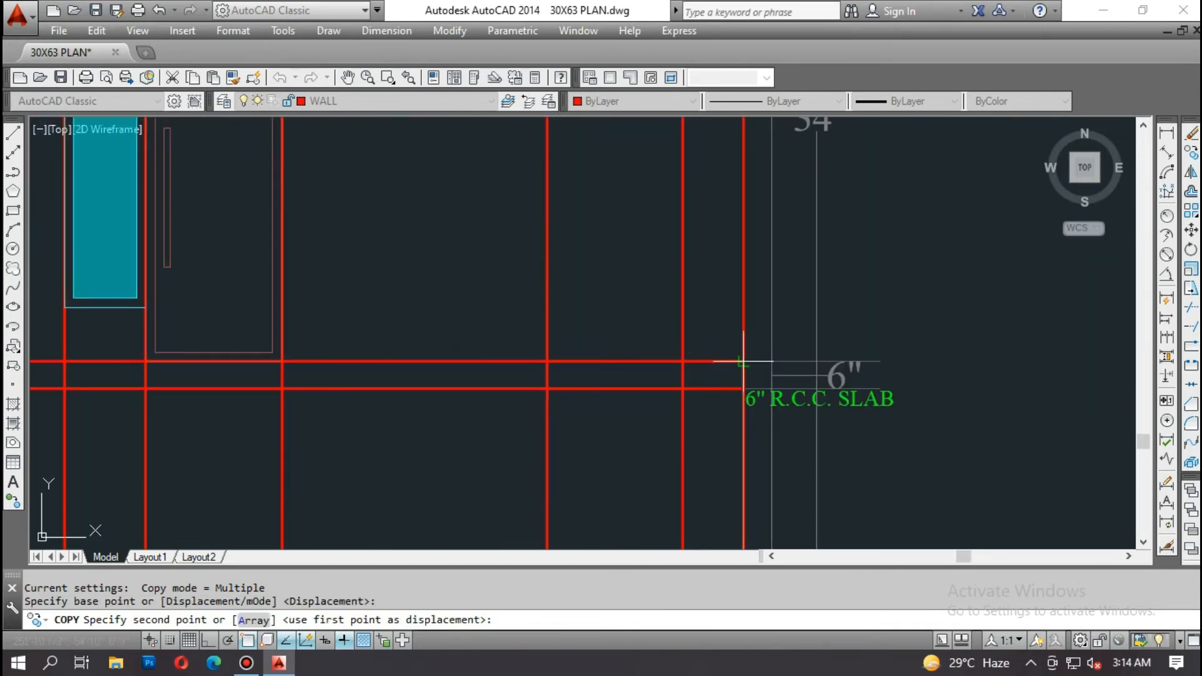
pyautogui.click(749, 362)
pyautogui.scroll(-5, 749, 361)
pyautogui.scroll(3, 583, 333)
pyautogui.press('Escape')
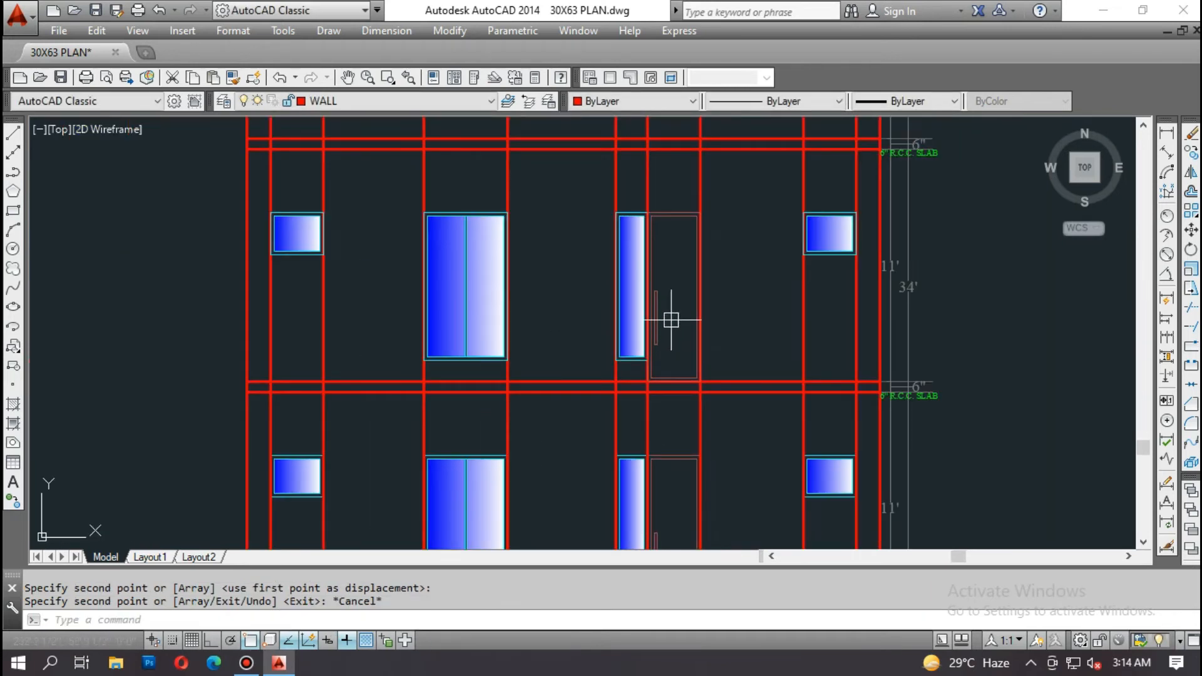
# Step: Erase the vertical projection rays running through the rear elevation
pyautogui.scroll(-4, 672, 320)
pyautogui.write('e')
pyautogui.press('Return')
pyautogui.moveTo(770, 502); pyautogui.dragTo(478, 464)
# Step: Examine the 2'-6" wide rear balcony on the first-floor plan against the elevation below it
pyautogui.scroll(-2, 578, 427)
pyautogui.scroll(-3, 578, 427)
pyautogui.scroll(5, 532, 303)
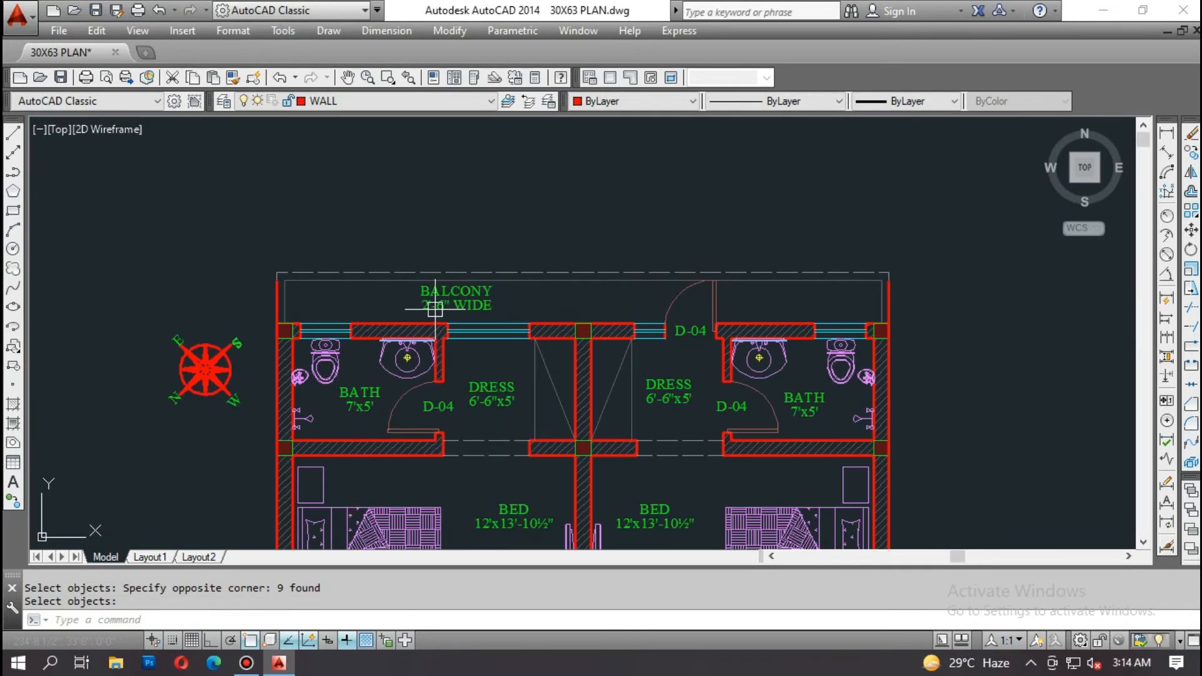
pyautogui.scroll(2, 441, 272)
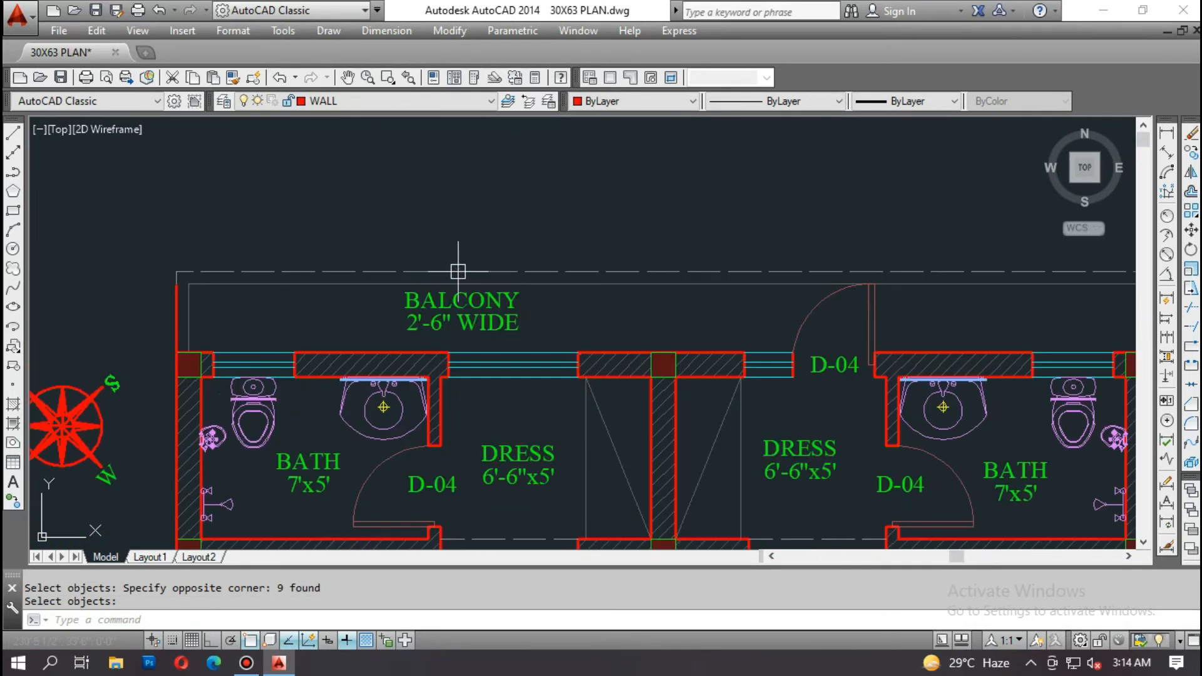
pyautogui.scroll(-6, 517, 209)
pyautogui.moveTo(513, 460); pyautogui.dragTo(549, 340, button='middle')
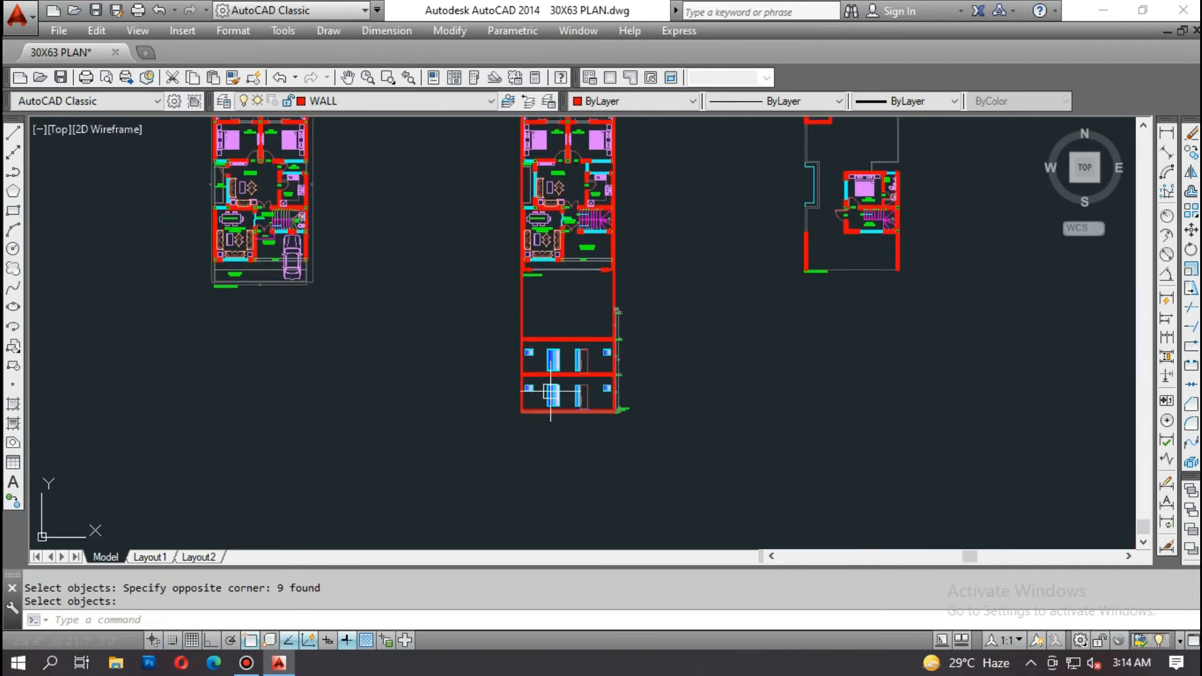
# Step: Offset the top line of the first-floor slab 36" upward across the rear elevation as the balcony's upper edge
pyautogui.scroll(4, 550, 389)
pyautogui.press('Escape')
pyautogui.write('o')
pyautogui.press('Return')
pyautogui.write('36')
pyautogui.press('Return')
pyautogui.scroll(6, 473, 335)
pyautogui.click(471, 305)
pyautogui.click(471, 268)
pyautogui.scroll(-5, 499, 357)
pyautogui.scroll(4, 936, 339)
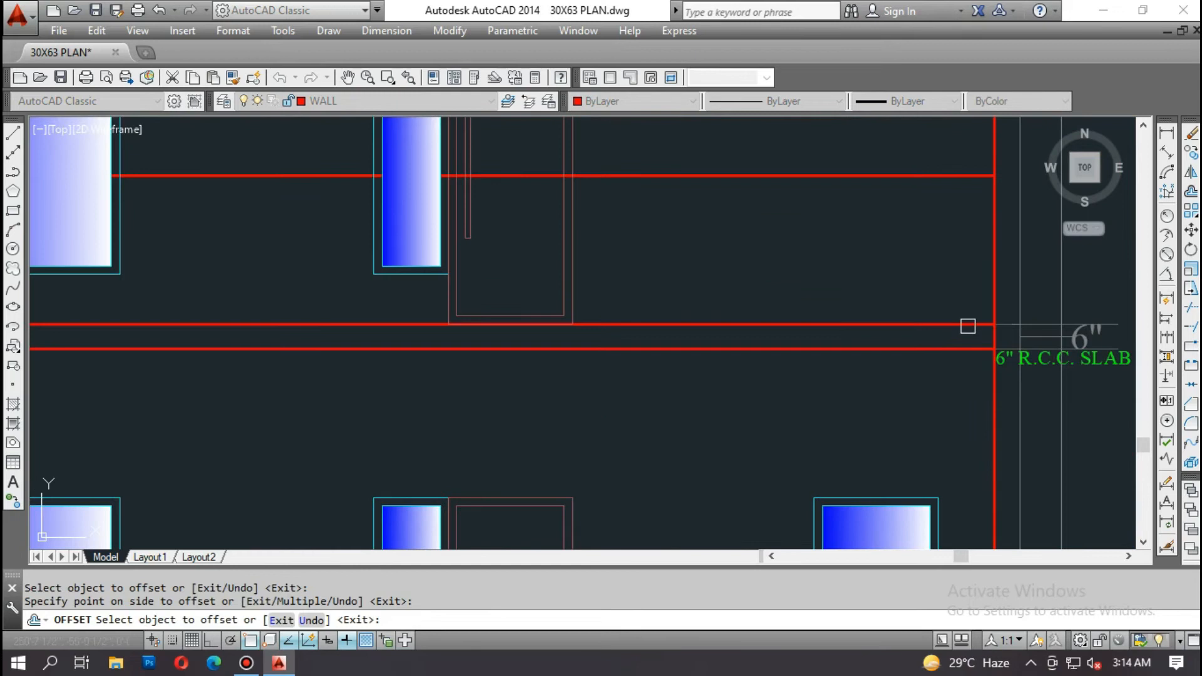
pyautogui.scroll(-4, 854, 335)
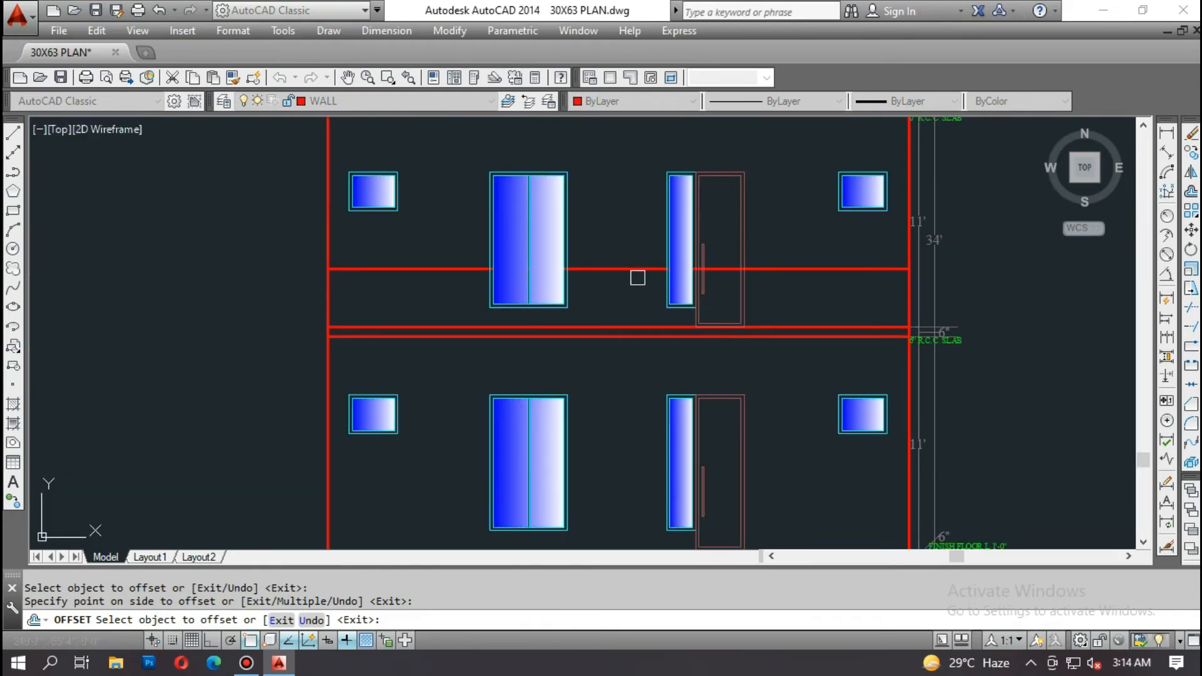
pyautogui.press('Escape')
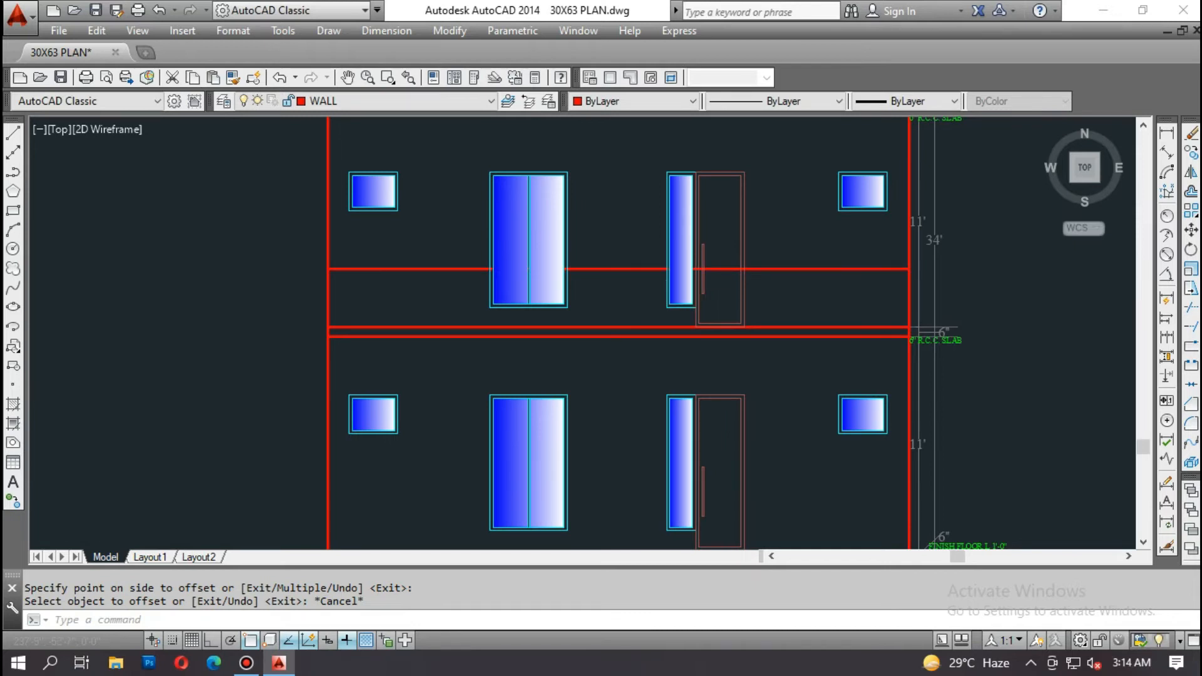
# Step: Erase the gradient fill of the first-floor's tall double window and narrow side window
pyautogui.scroll(2, 689, 301)
pyautogui.write('e')
pyautogui.press('Return')
pyautogui.click(471, 213)
pyautogui.press('Return')
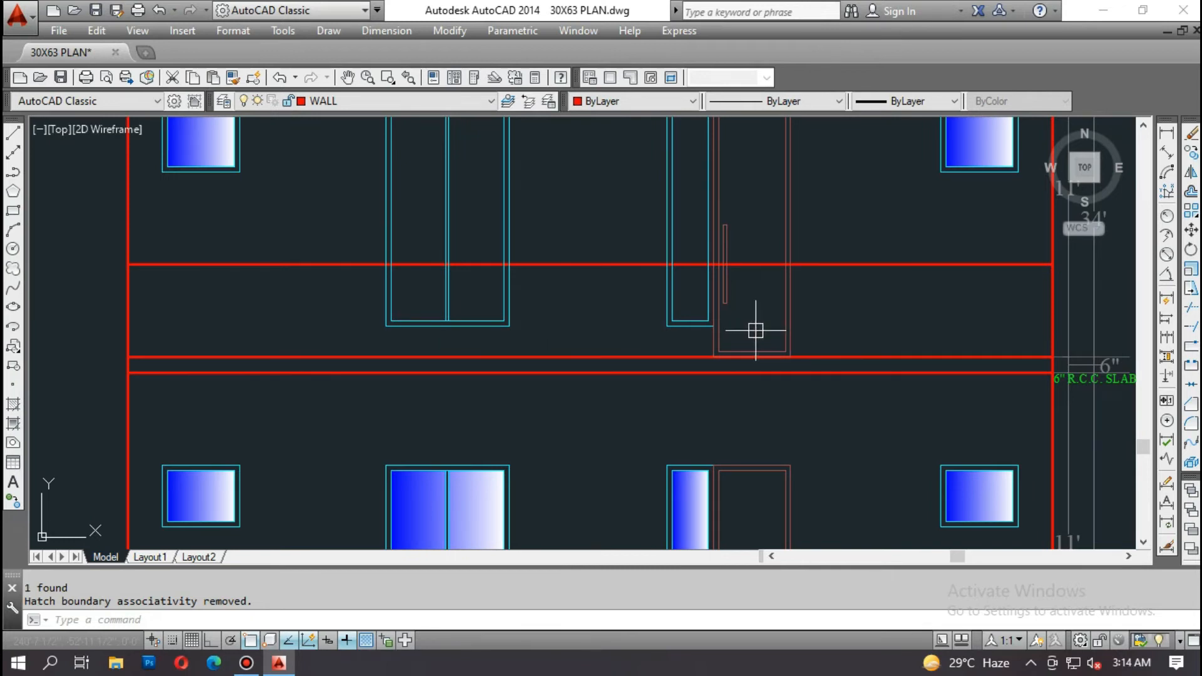
# Step: Try to trim off the first-floor window and door parts below the balcony's upper line, and undo the trim
pyautogui.write('tr')
pyautogui.press('Return')
pyautogui.press('Return')
pyautogui.click(849, 282)
pyautogui.click(322, 292)
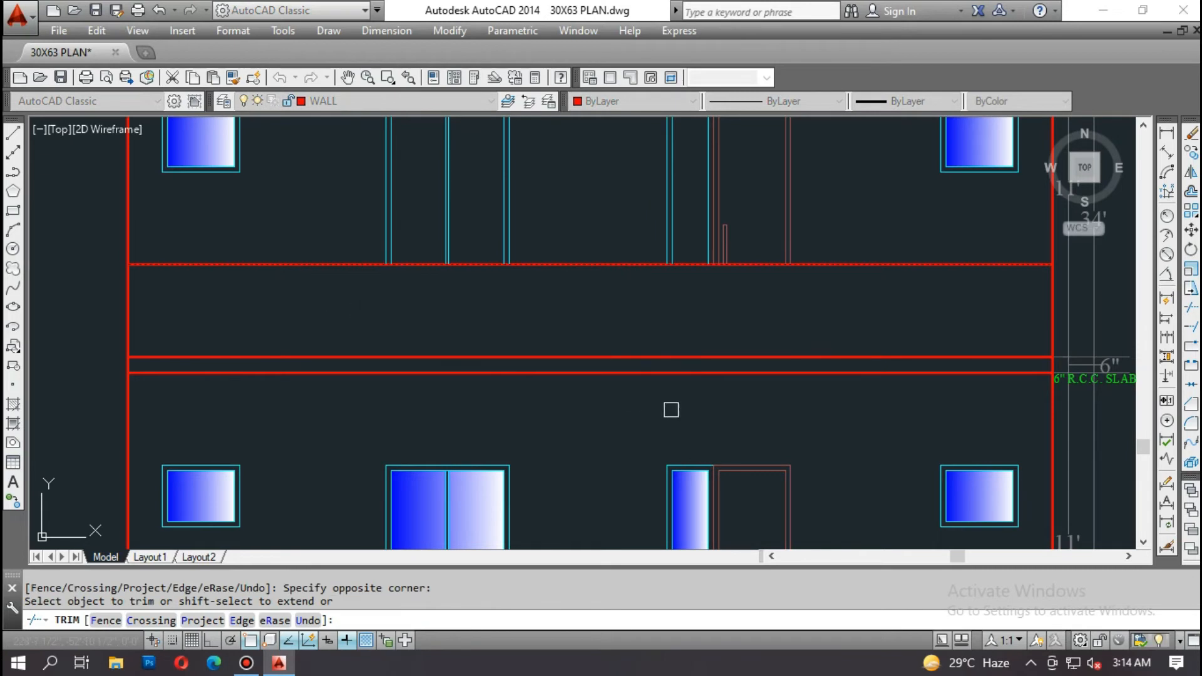
pyautogui.press('Escape')
pyautogui.scroll(-2, 672, 409)
pyautogui.scroll(2, 702, 329)
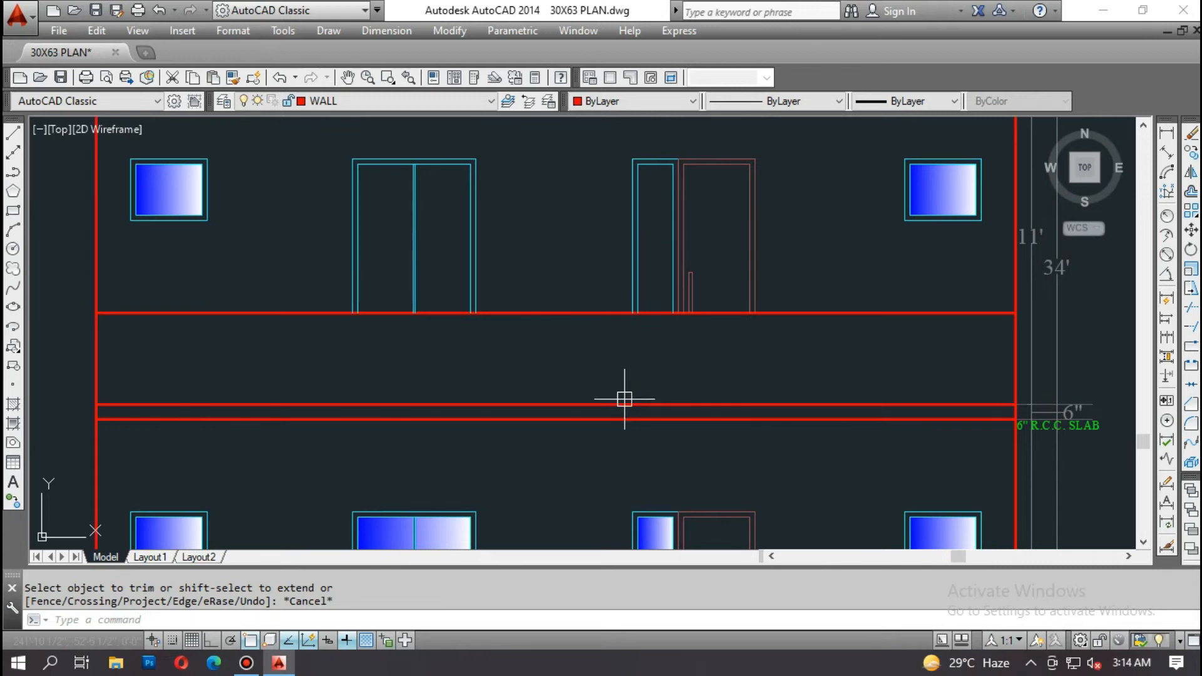
pyautogui.hotkey('ctrl', 'z')
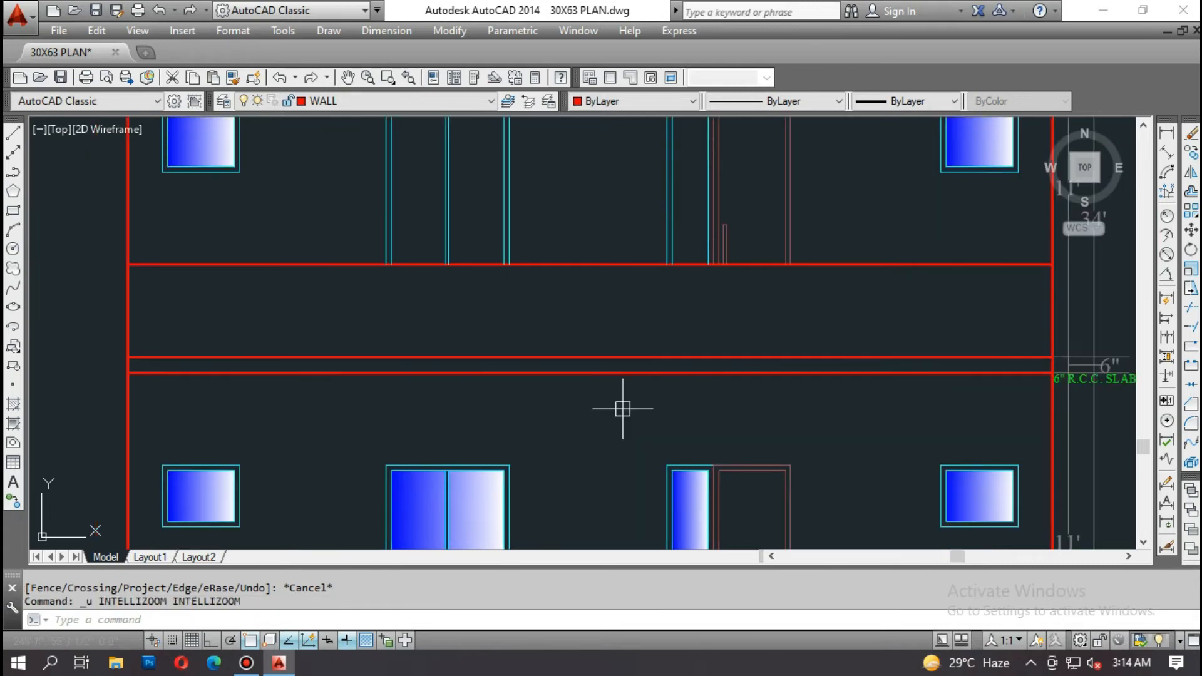
pyautogui.hotkey('ctrl', 'z')
# Step: Draw a temporary horizontal line across the first-floor windows and door, slightly below the balcony's upper line
pyautogui.write('l')
pyautogui.press('Return')
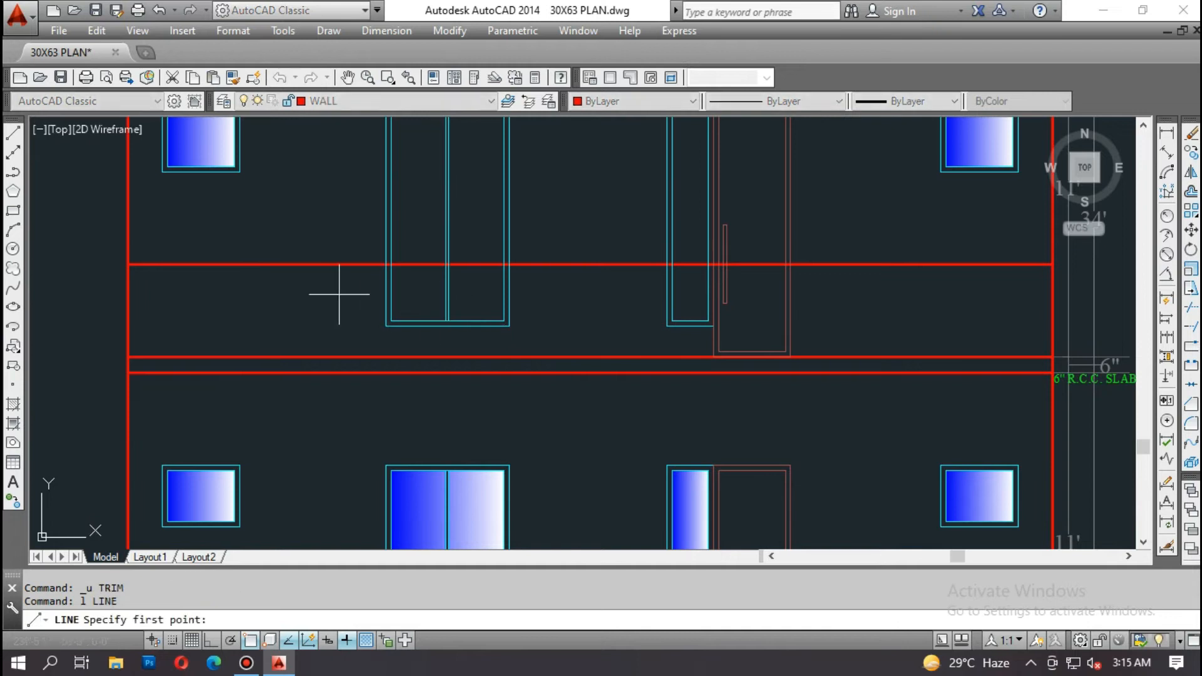
pyautogui.click(339, 294)
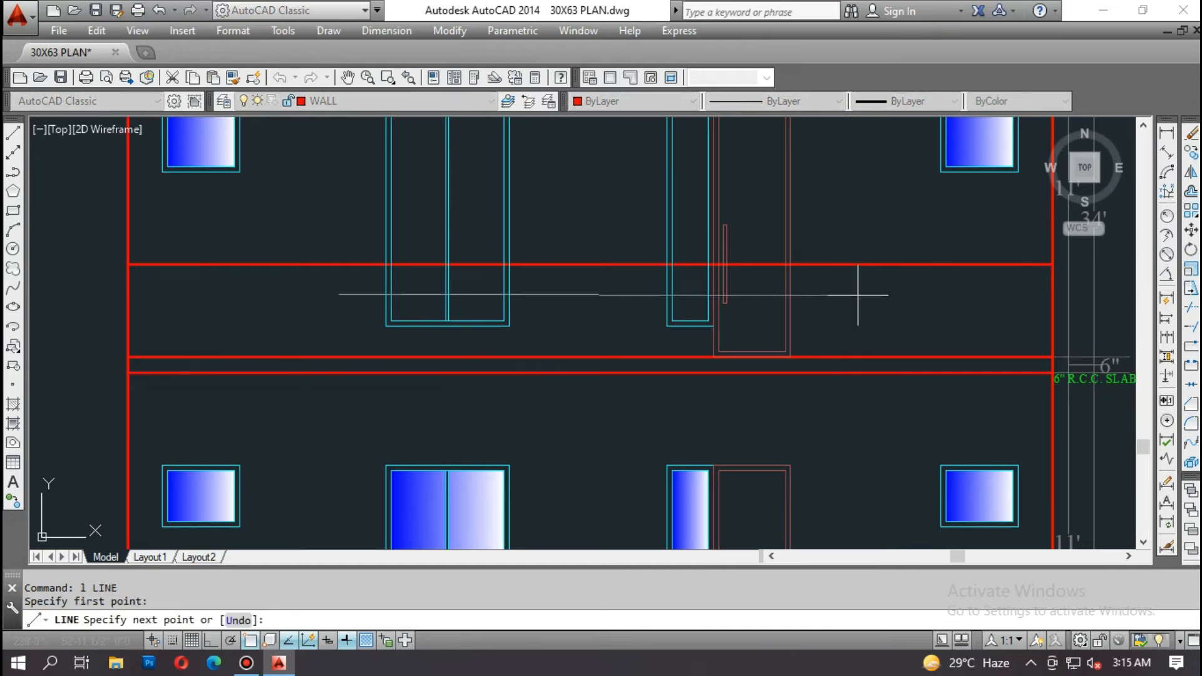
pyautogui.click(865, 292)
pyautogui.press('Escape')
# Step: Trim the window and door lines between the balcony's upper line and the temporary line below it
pyautogui.scroll(2, 813, 274)
pyautogui.write('tr')
pyautogui.press('Return')
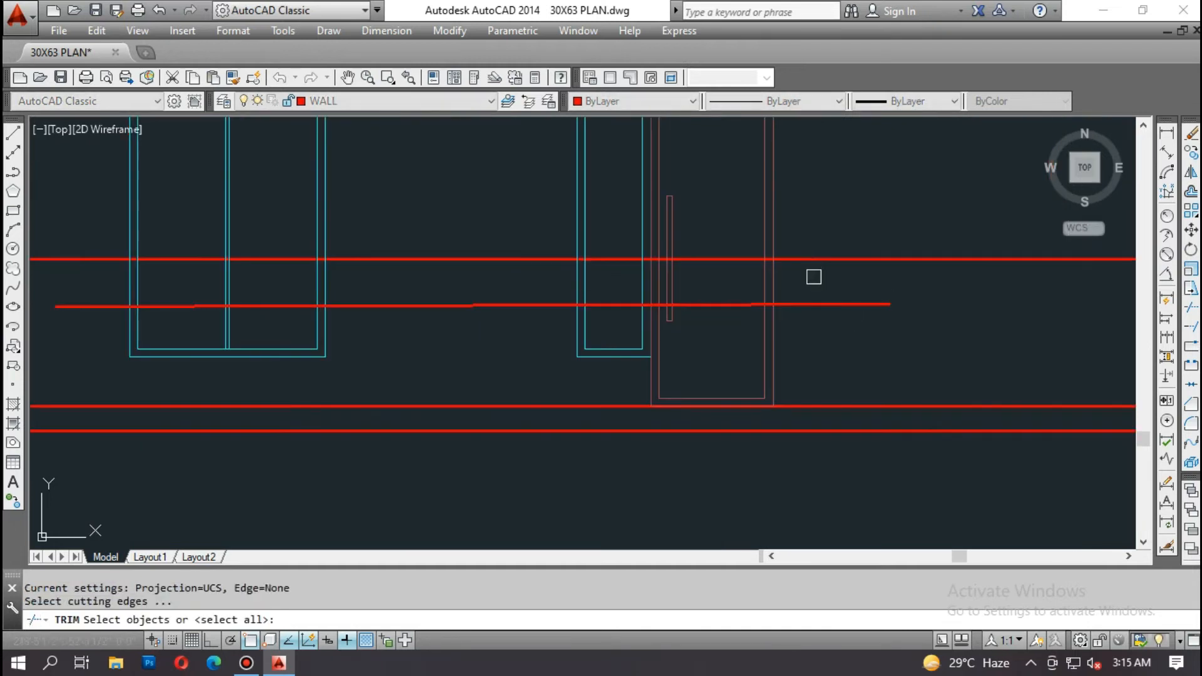
pyautogui.press('Return')
pyautogui.click(813, 277)
pyautogui.click(77, 290)
pyautogui.press('Escape')
pyautogui.press('Escape')
# Step: Erase the temporary horizontal line crossing the first-floor windows and door
pyautogui.write('e')
pyautogui.press('Return')
pyautogui.click(94, 306)
pyautogui.press('Return')
pyautogui.moveTo(94, 306)
pyautogui.mouseDown(button='middle')
pyautogui.moveTo(193, 308)
pyautogui.moveTo(236, 348)
pyautogui.mouseUp(button='middle')
pyautogui.press('Escape')
# Step: Extend the cut lower window and door lines up to the balcony's upper line as separate segments
pyautogui.write('ex')
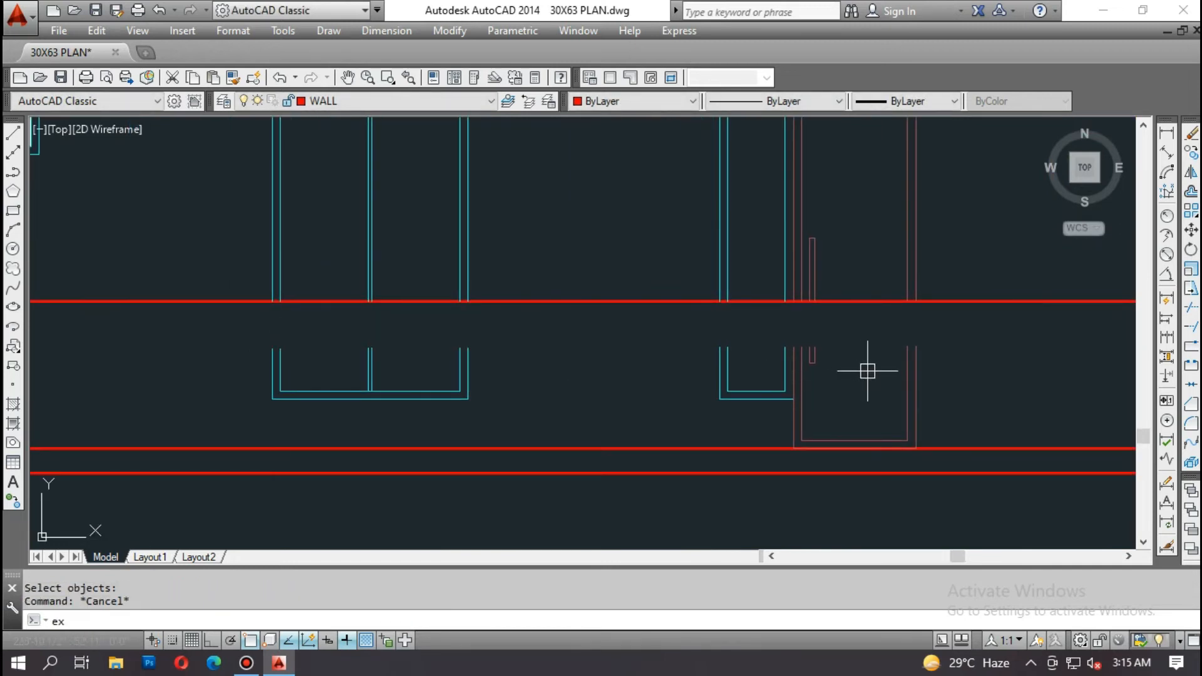
pyautogui.press('Return')
pyautogui.press('Return')
pyautogui.click(945, 352)
pyautogui.click(238, 307)
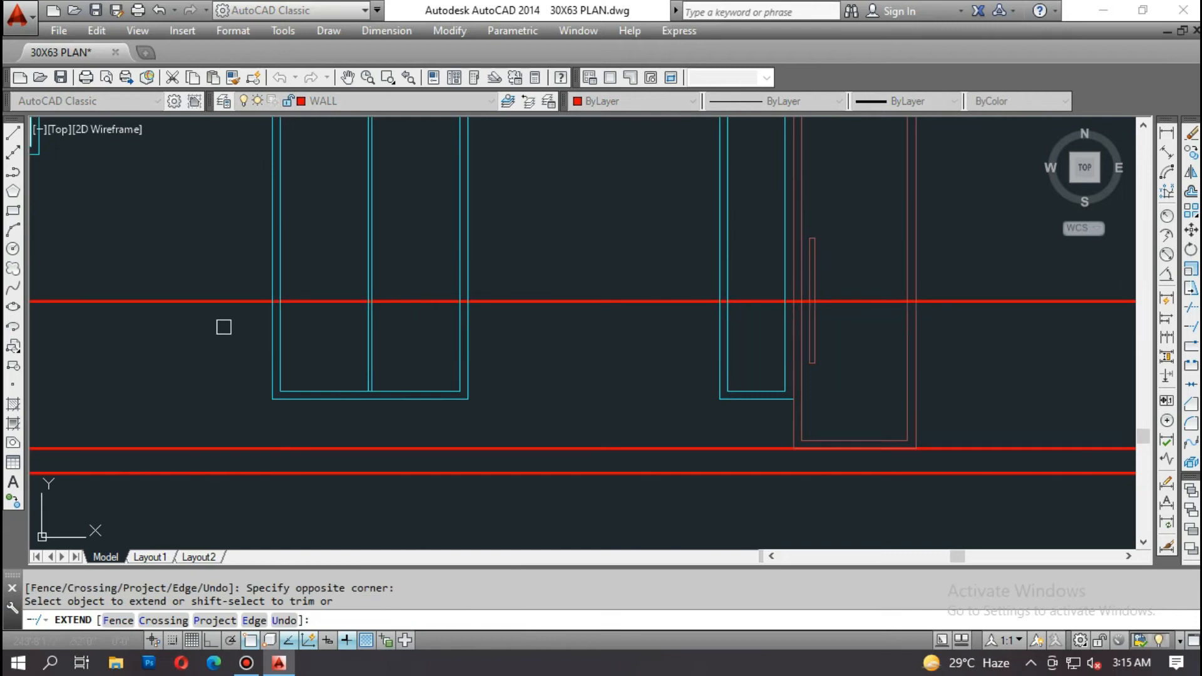
pyautogui.press('Escape')
# Step: Match the window and door segments below the balcony's upper line to the dashed grey line on the floor plan
pyautogui.write('ma')
pyautogui.press('Return')
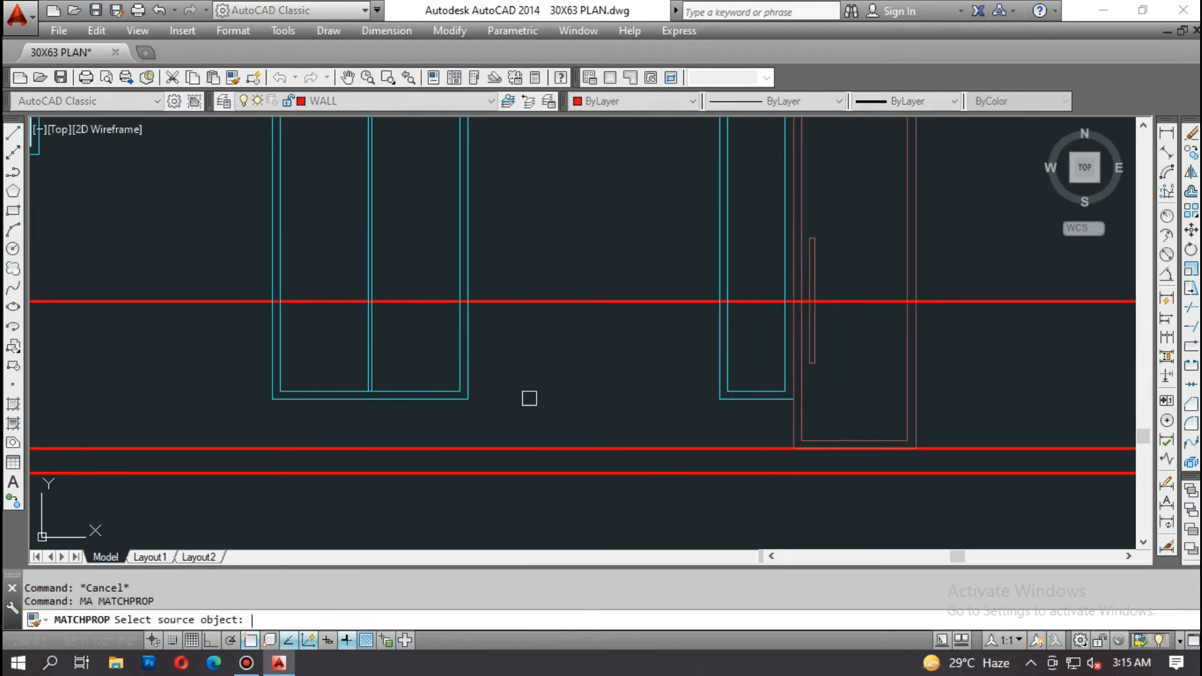
pyautogui.scroll(-8, 538, 389)
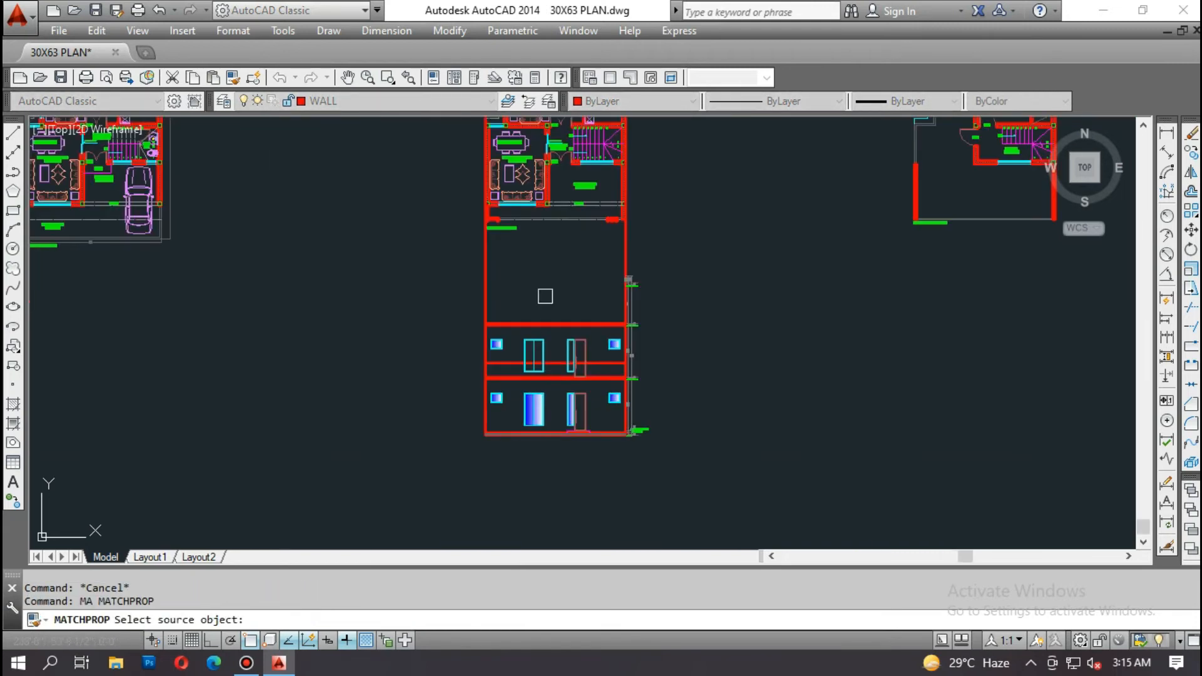
pyautogui.scroll(6, 552, 194)
pyautogui.click(569, 245)
pyautogui.scroll(-6, 585, 262)
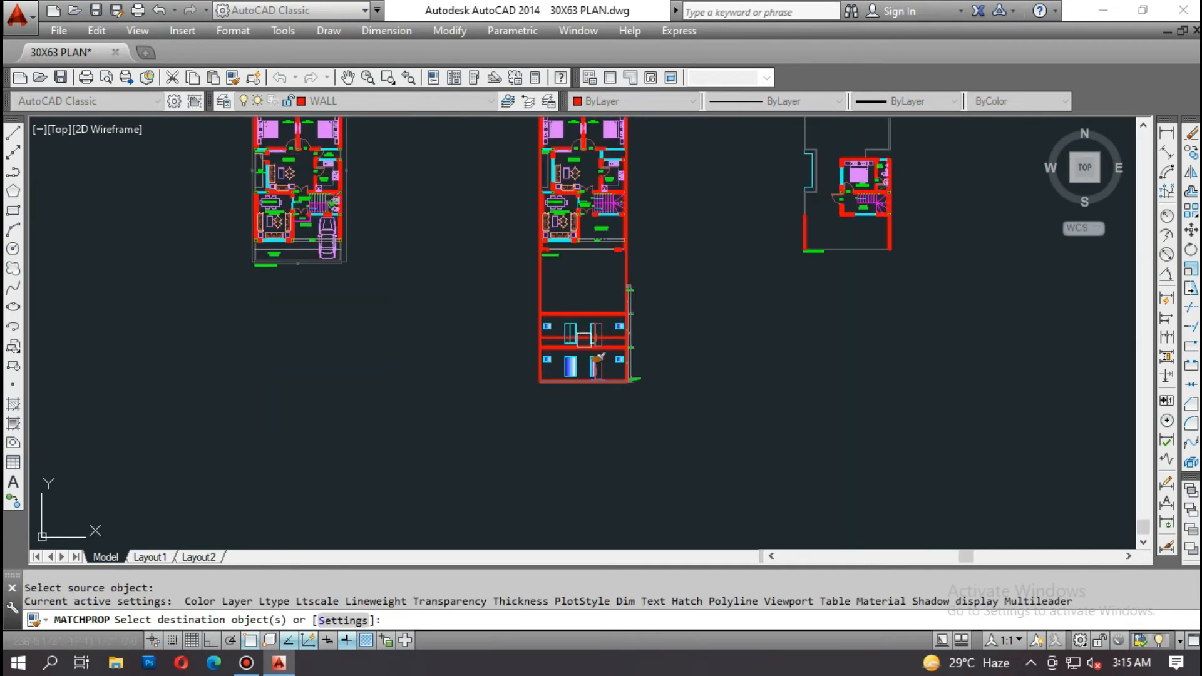
pyautogui.scroll(6, 599, 358)
pyautogui.click(766, 344)
pyautogui.click(297, 368)
pyautogui.click(299, 349)
pyautogui.click(798, 443)
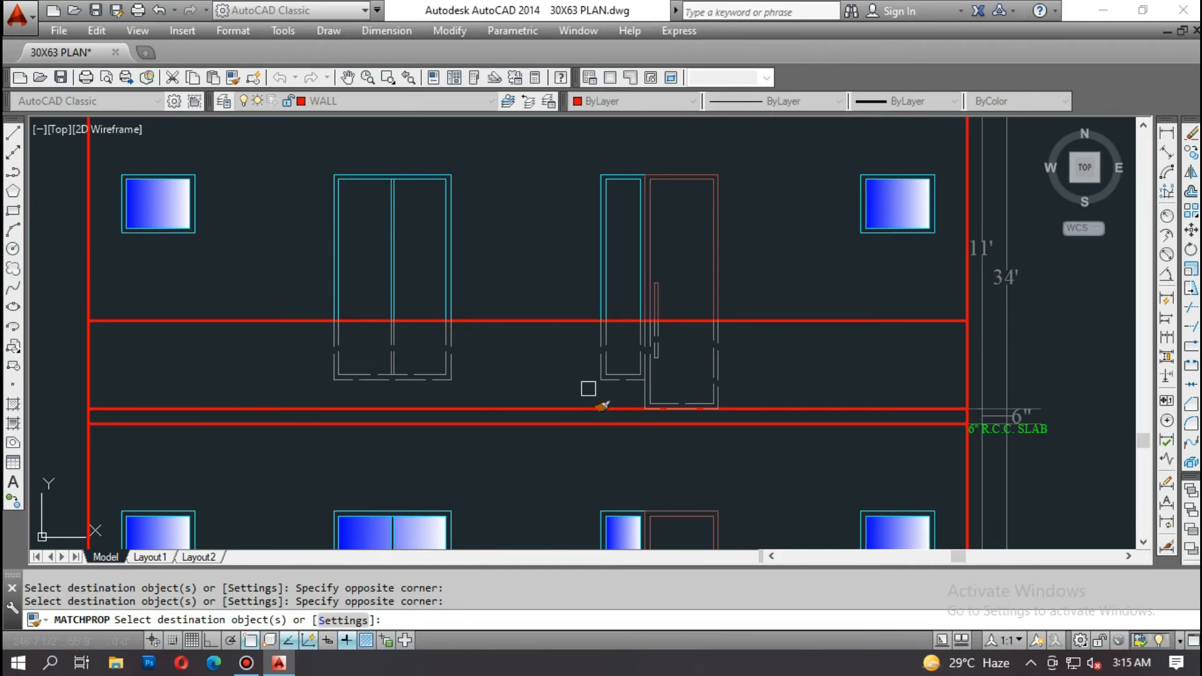
pyautogui.press('Escape')
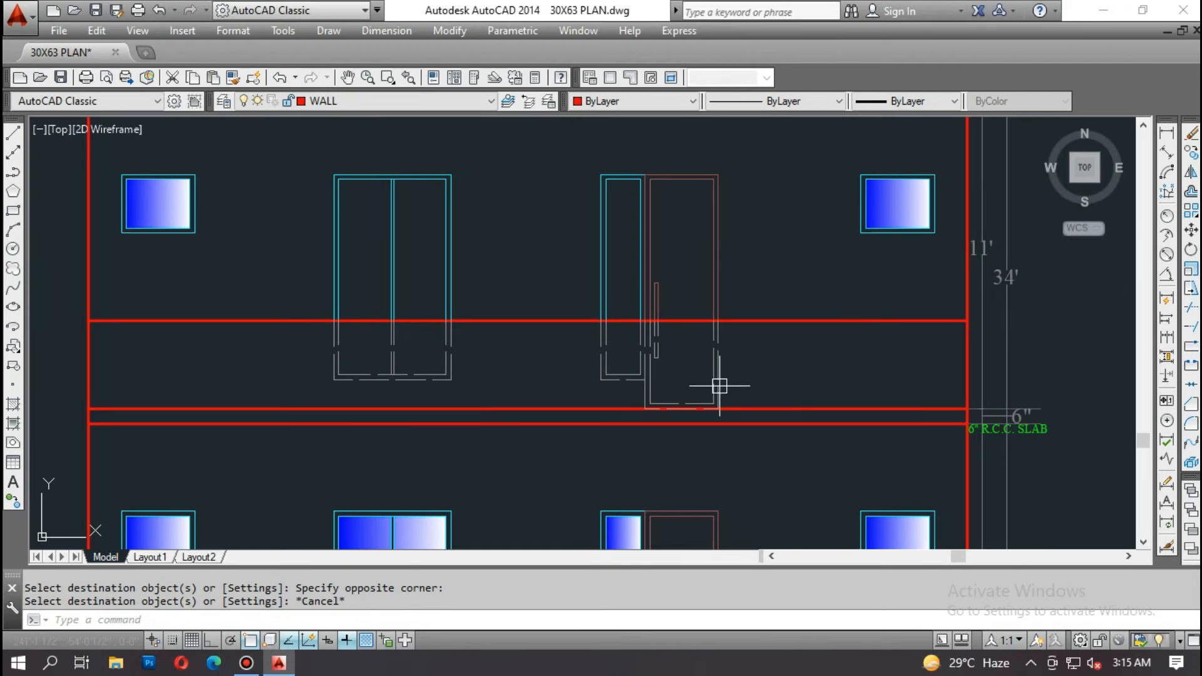
# Step: Fill the first-floor's tall double window with the two-color blue-to-white gradient
pyautogui.scroll(-4, 717, 389)
pyautogui.scroll(3, 651, 385)
pyautogui.press('Escape')
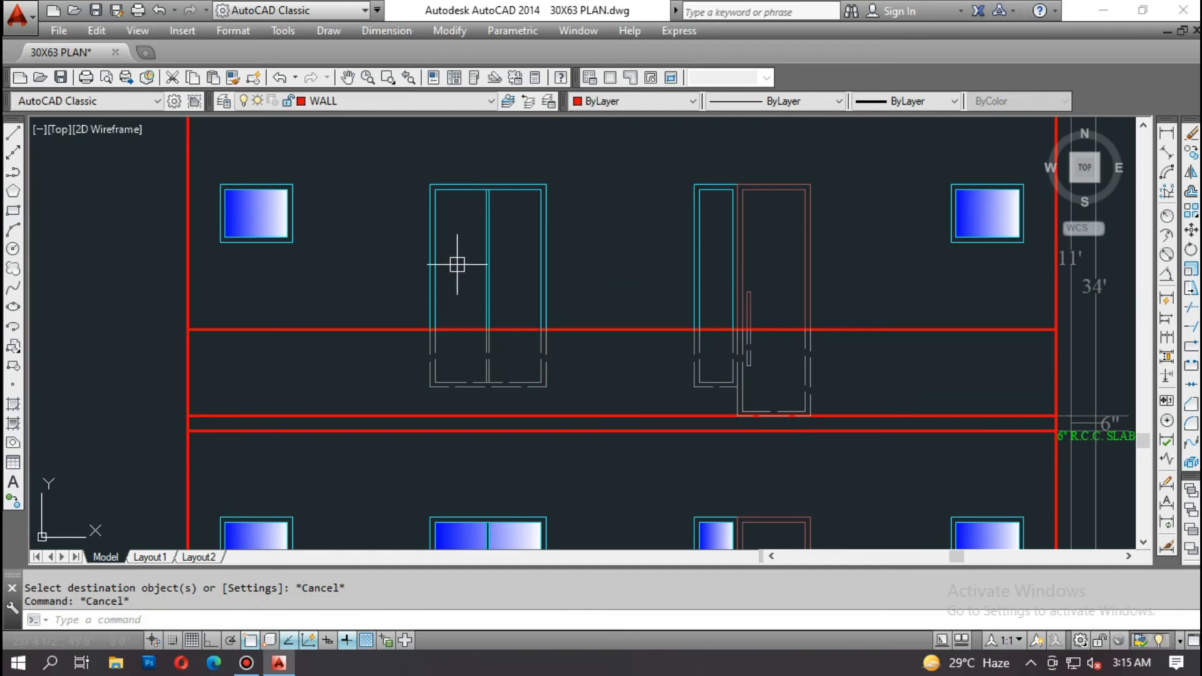
pyautogui.write('H')
pyautogui.press('Return')
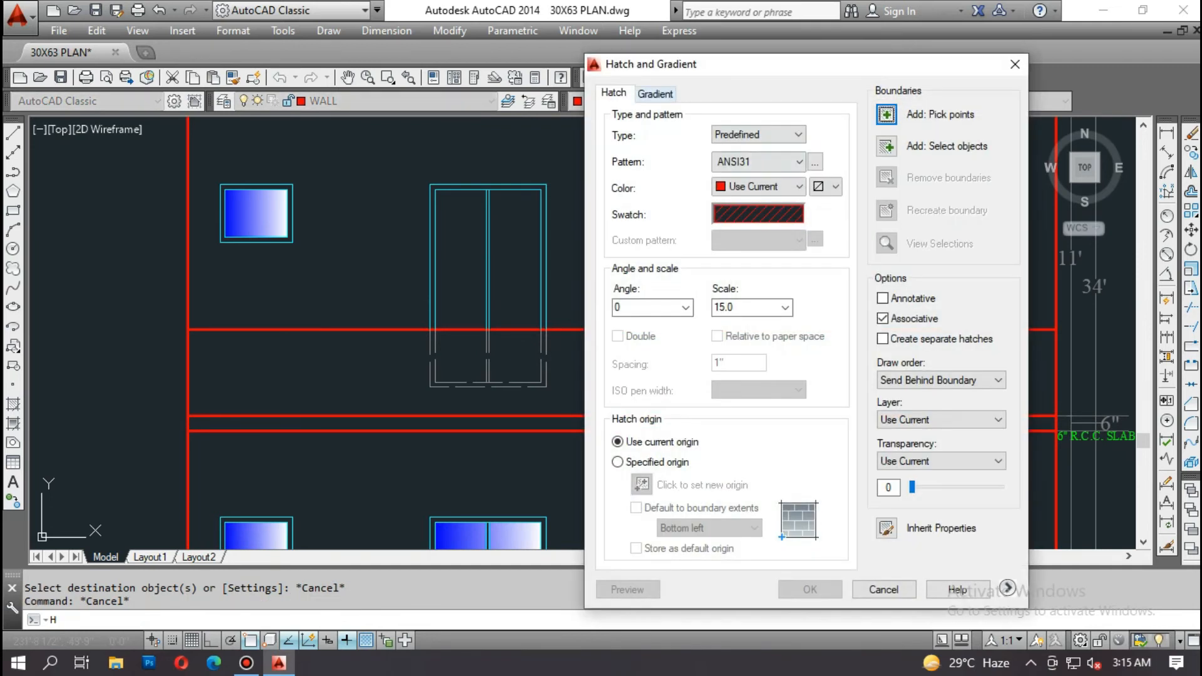
pyautogui.click(655, 93)
pyautogui.click(886, 114)
pyautogui.click(481, 280)
pyautogui.press('Return')
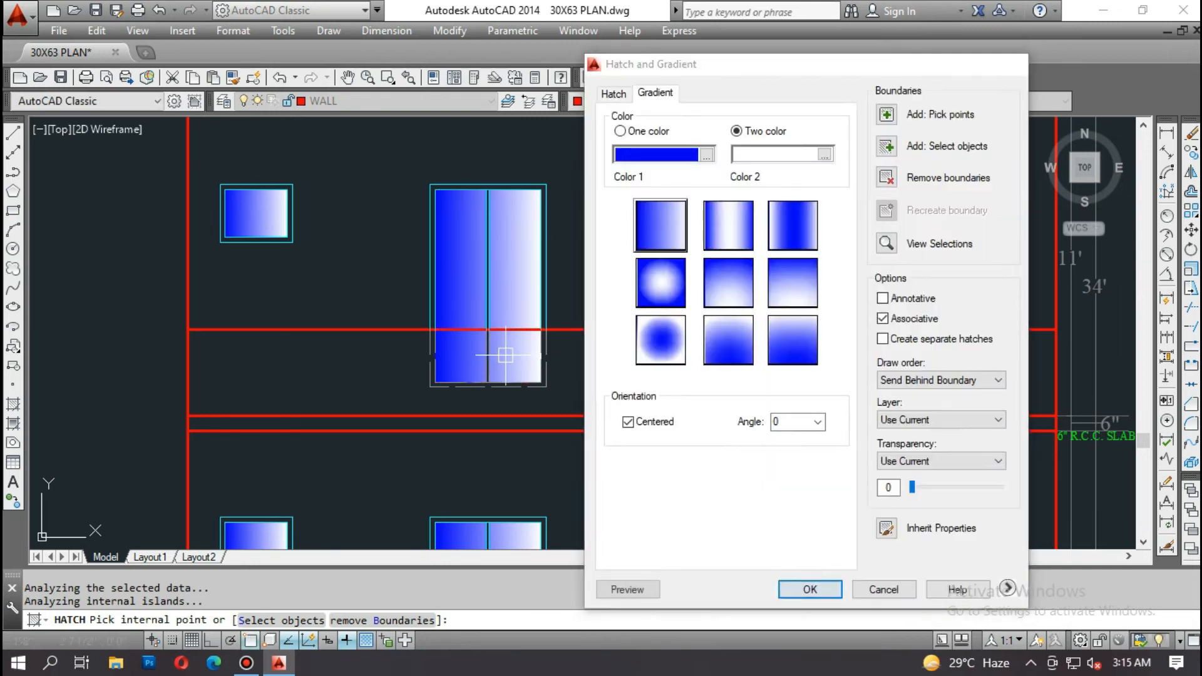
pyautogui.press('Return')
# Step: Hatch the narrow window beside the first-floor door and match it to the double window's gradient fill
pyautogui.click(718, 282)
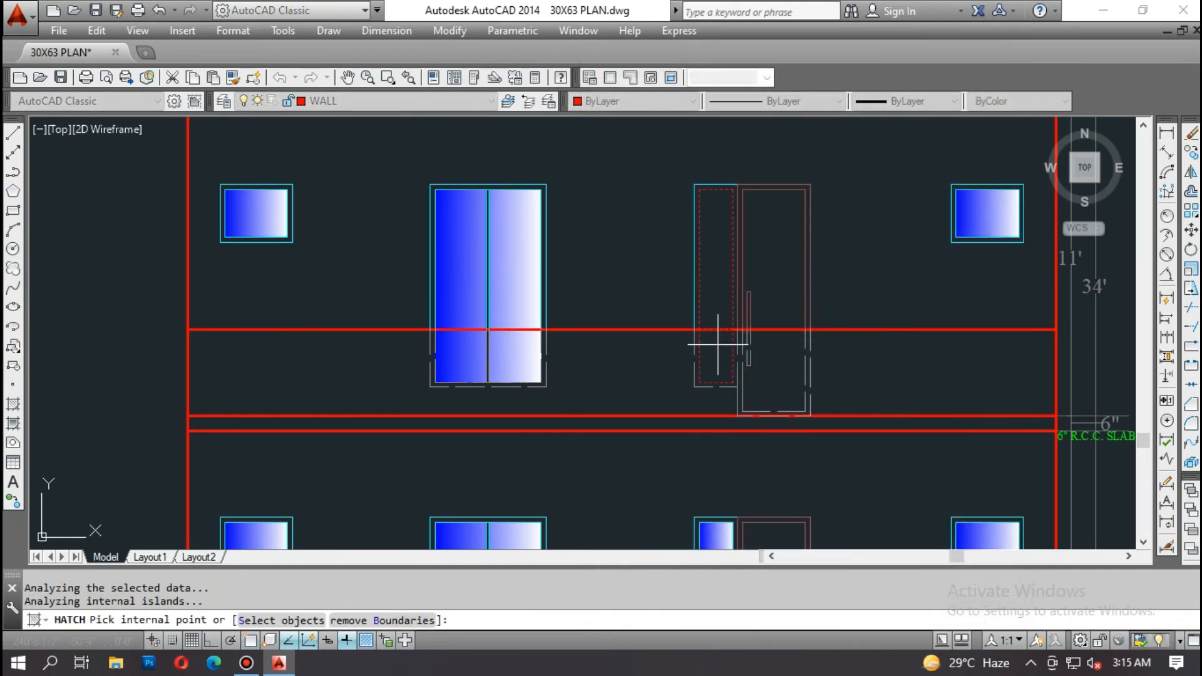
pyautogui.press('Return')
pyautogui.press('Return')
pyautogui.press('Escape')
pyautogui.write('ma')
pyautogui.press('Return')
pyautogui.click(725, 295)
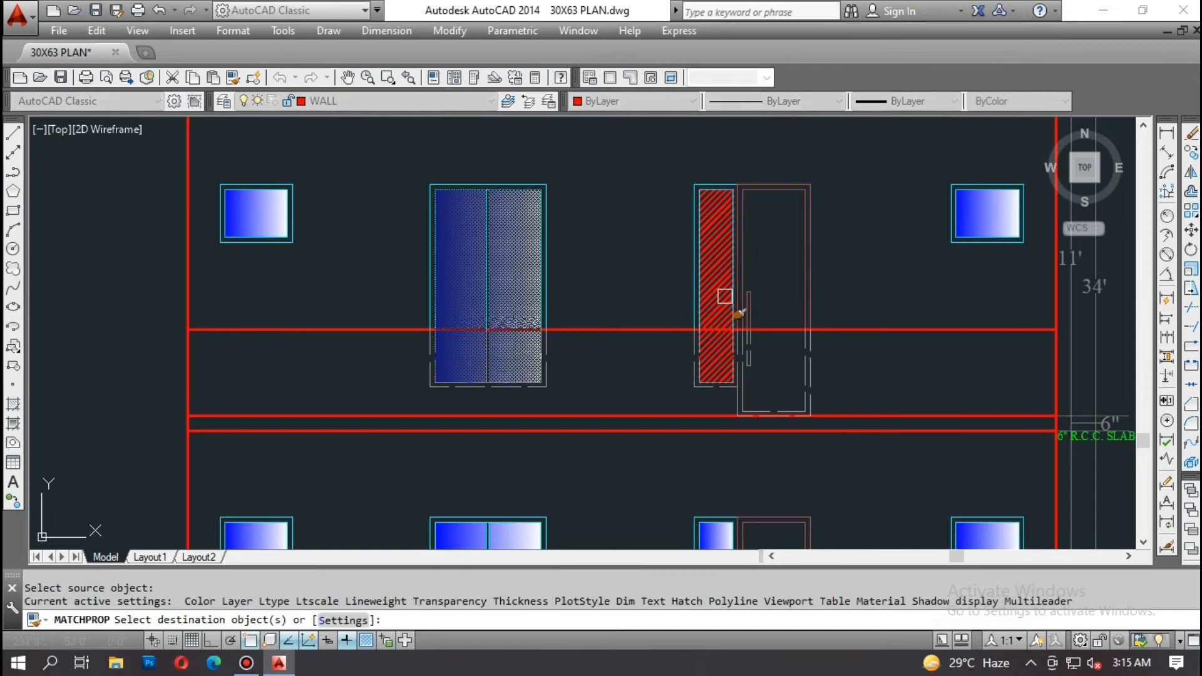
pyautogui.click(725, 295)
pyautogui.press('Escape')
pyautogui.scroll(-4, 563, 345)
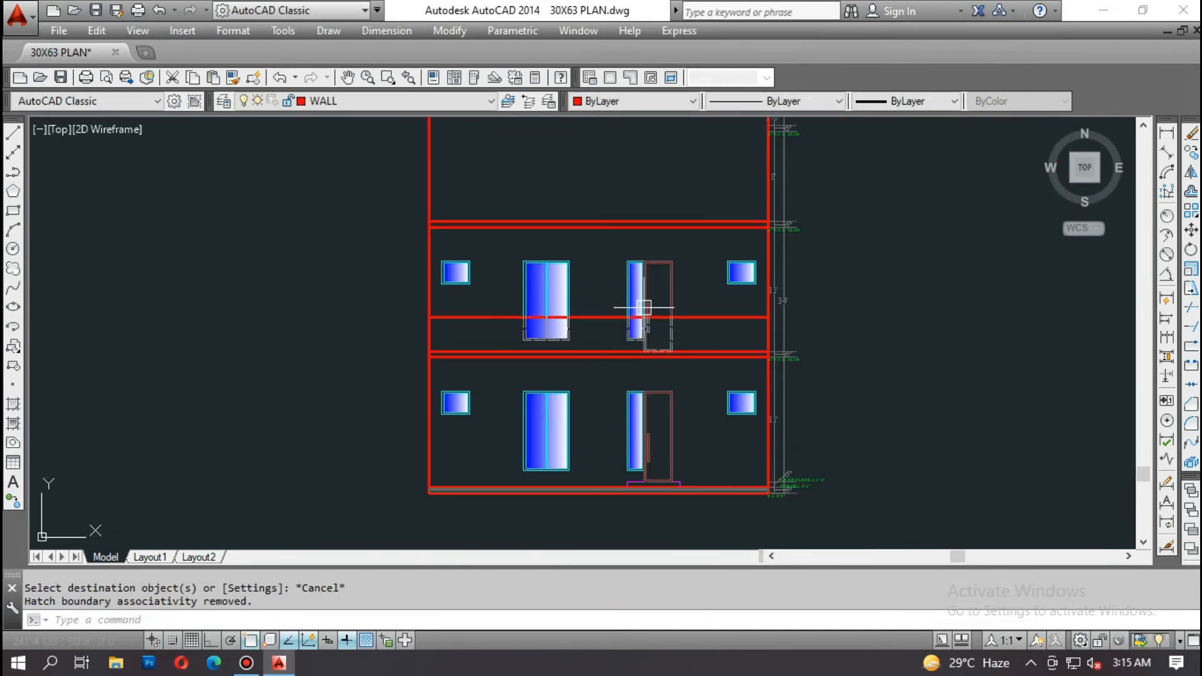
# Step: Offset the balcony's upper line 3" downward
pyautogui.scroll(4, 707, 367)
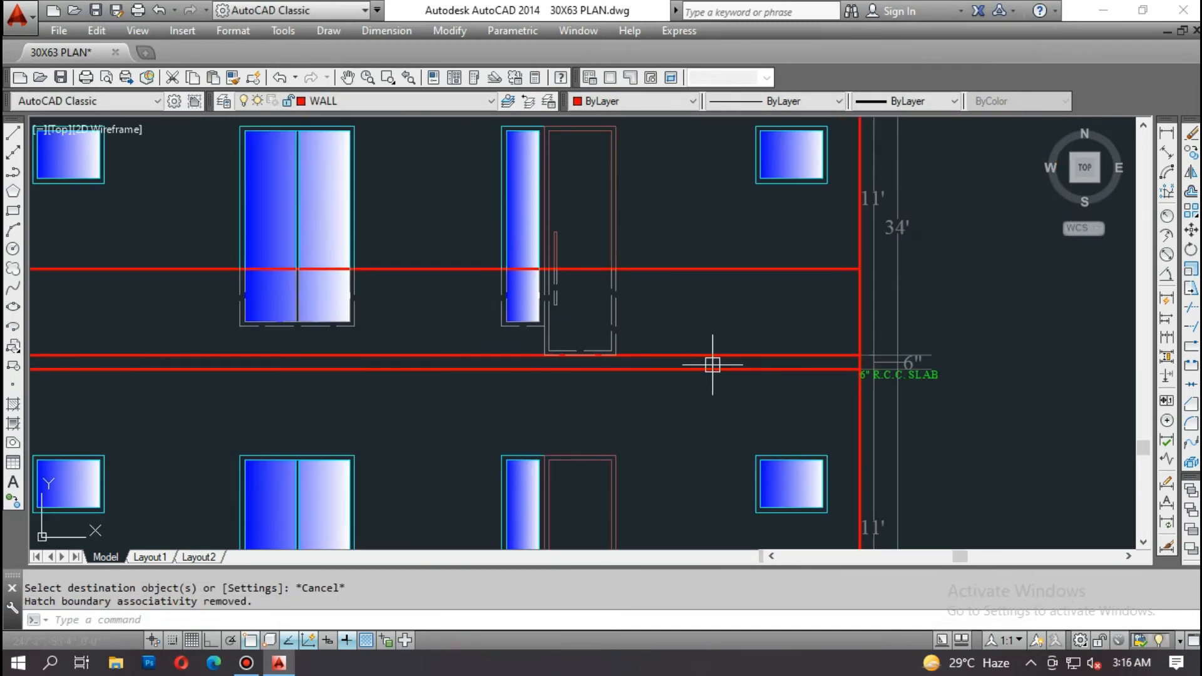
pyautogui.press('Escape')
pyautogui.write('o')
pyautogui.press('Return')
pyautogui.write('3')
pyautogui.press('Return')
pyautogui.click(673, 269)
pyautogui.click(680, 315)
pyautogui.moveTo(589, 337); pyautogui.dragTo(722, 346, button='middle')
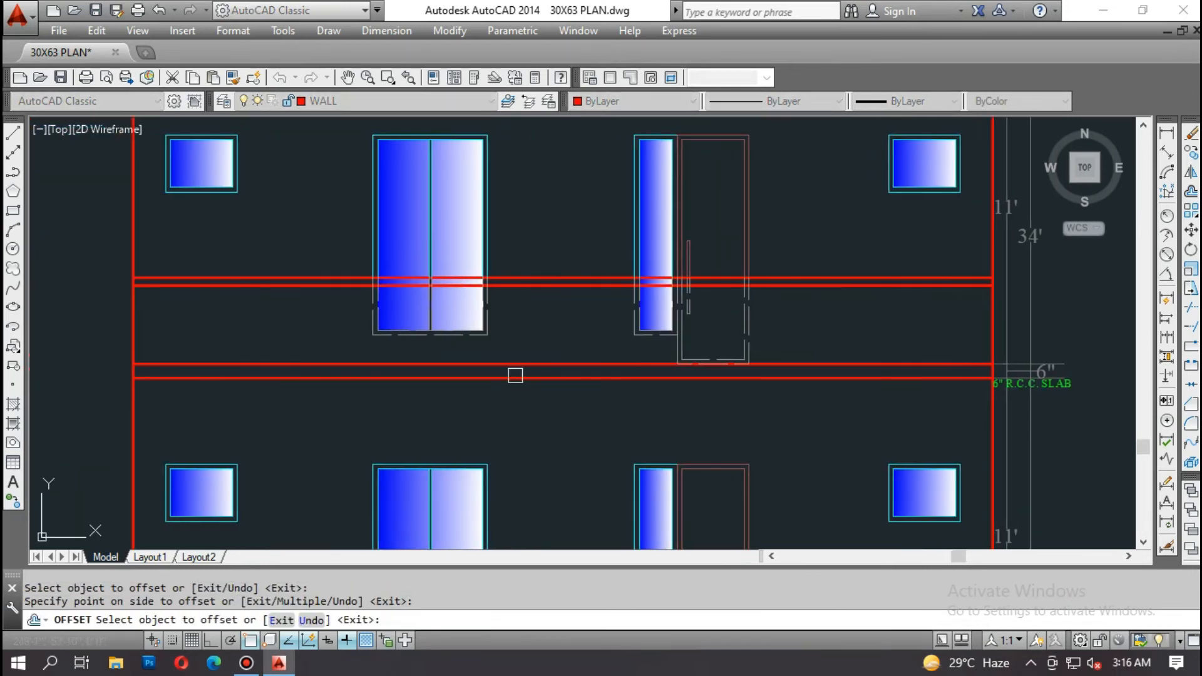
pyautogui.press('Escape')
pyautogui.write('o')
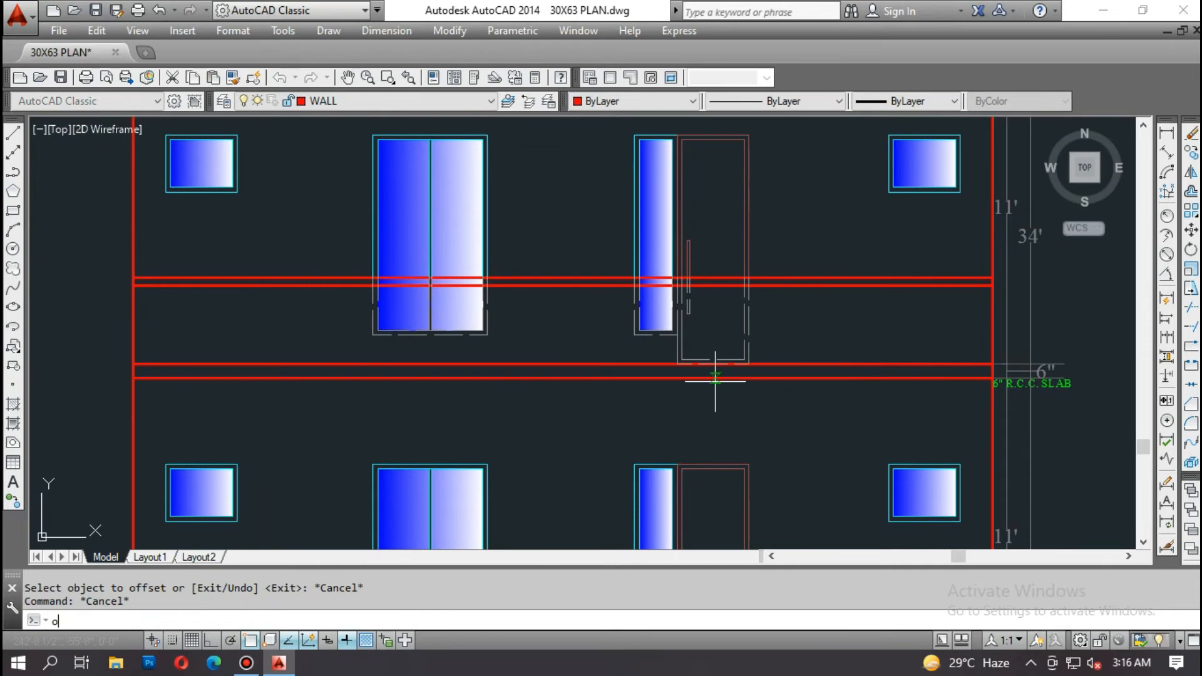
pyautogui.press('Return')
pyautogui.write('1')
pyautogui.press('Return')
pyautogui.scroll(2, 979, 371)
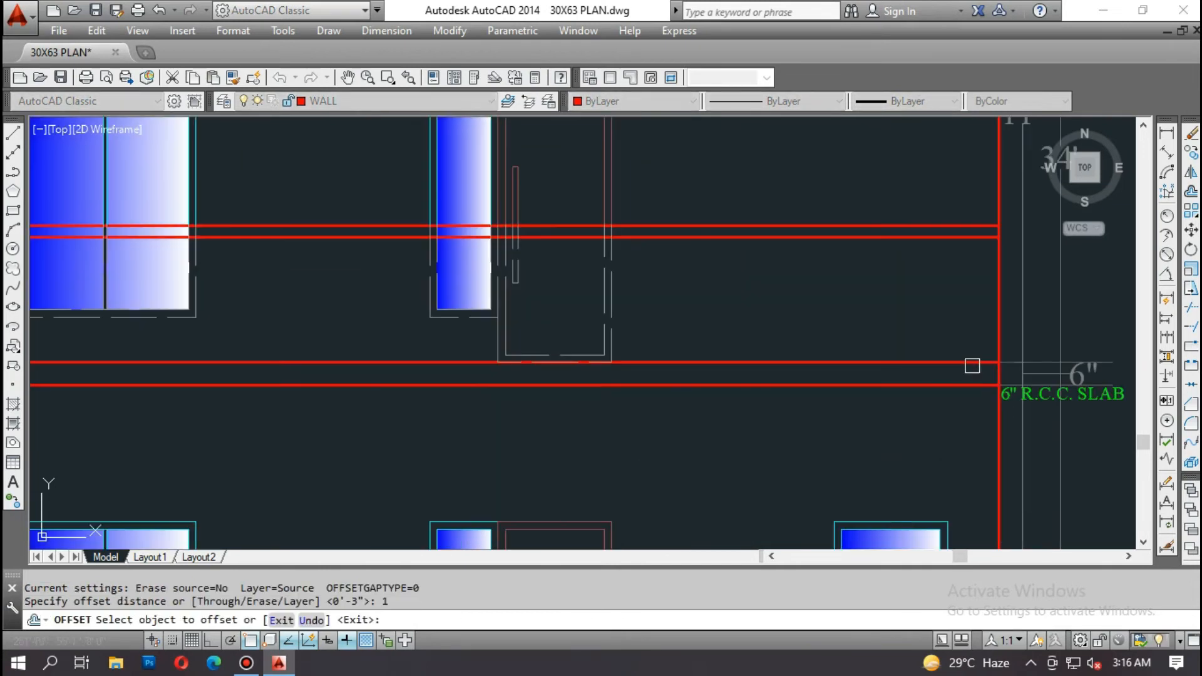
pyautogui.press('Escape')
# Step: Erase the top line of the first-floor slab at the base of the balcony
pyautogui.write('e')
pyautogui.press('Return')
pyautogui.click(962, 362)
pyautogui.press('Return')
pyautogui.press('Escape')
pyautogui.scroll(-4, 951, 368)
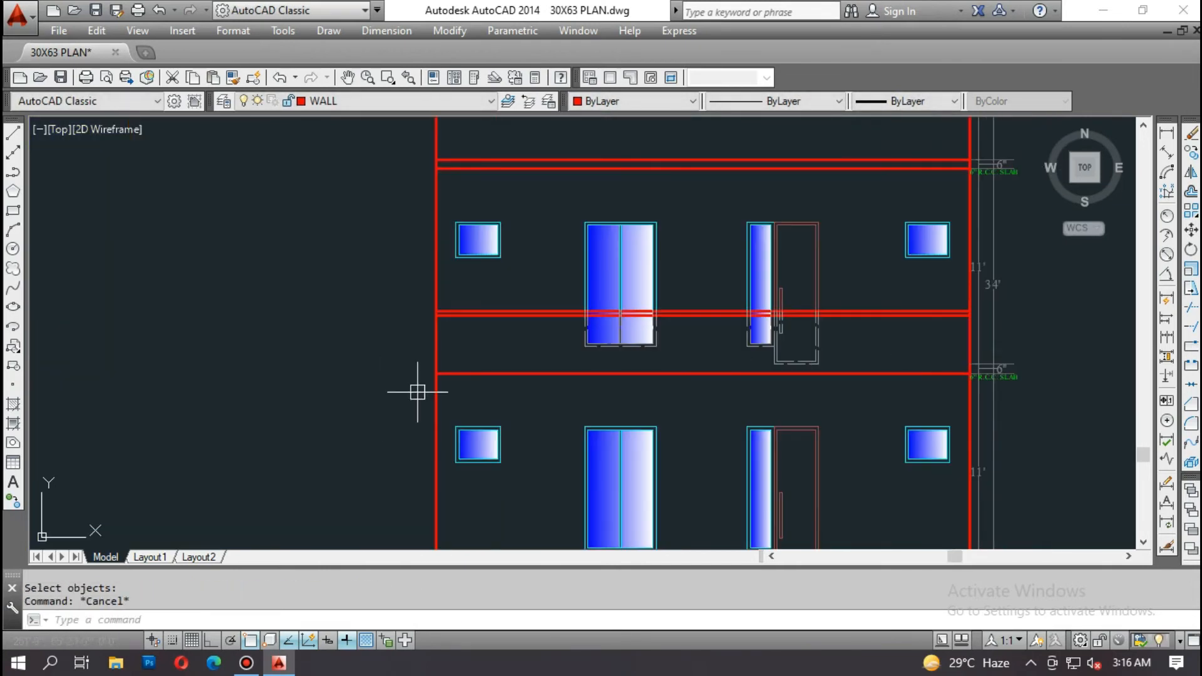
# Step: Offset the bottom line of the first-floor slab 6" upward to redraw the slab's top edge
pyautogui.scroll(2, 993, 359)
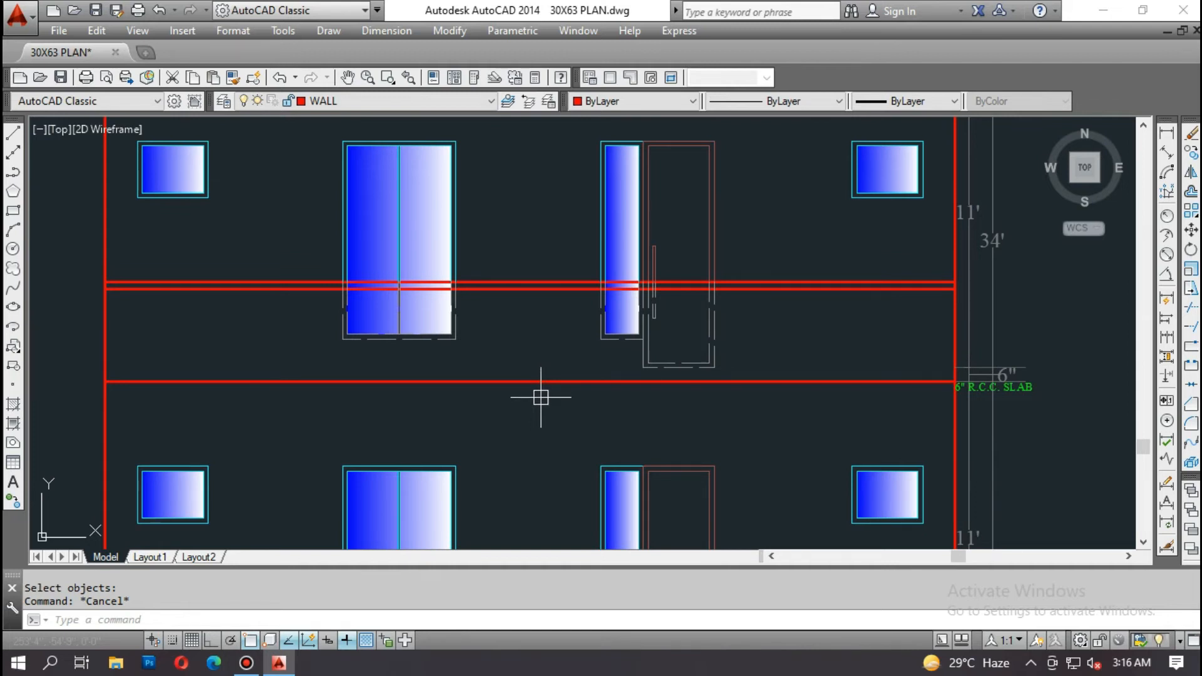
pyautogui.moveTo(545, 369); pyautogui.dragTo(559, 382, button='middle')
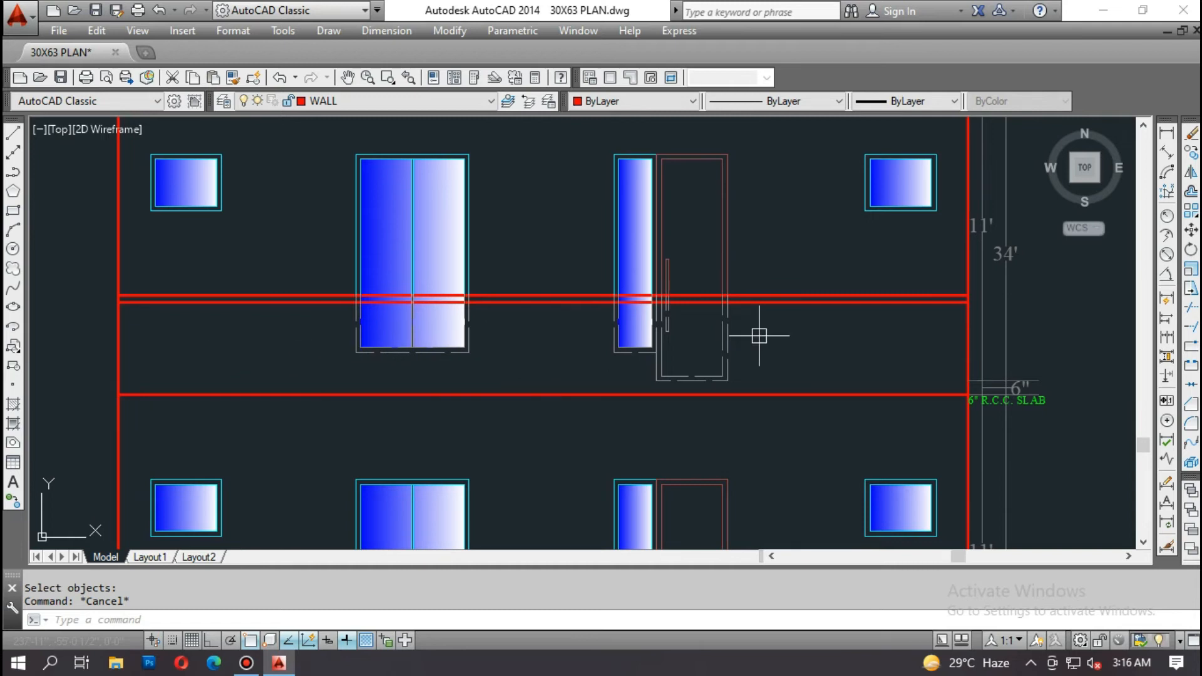
pyautogui.press('Return')
pyautogui.write('6')
pyautogui.press('Return')
pyautogui.click(814, 393)
pyautogui.click(814, 369)
pyautogui.press('Escape')
pyautogui.press('Escape')
# Step: Offset the first-floor slab's top edge repeatedly downward at 1" spacing to fill the slab thickness with lines
pyautogui.write('p')
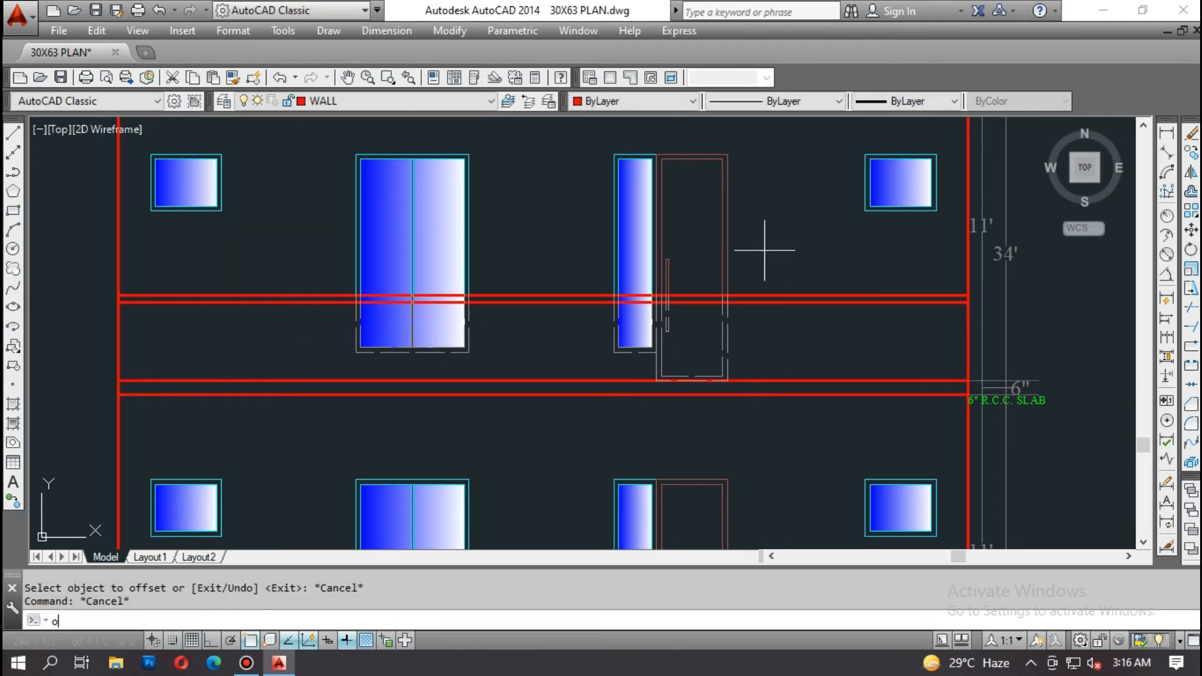
pyautogui.press('Return')
pyautogui.write('1')
pyautogui.press('Return')
pyautogui.scroll(4, 865, 389)
pyautogui.click(852, 396)
pyautogui.click(851, 389)
pyautogui.click(848, 377)
pyautogui.click(850, 396)
pyautogui.click(850, 384)
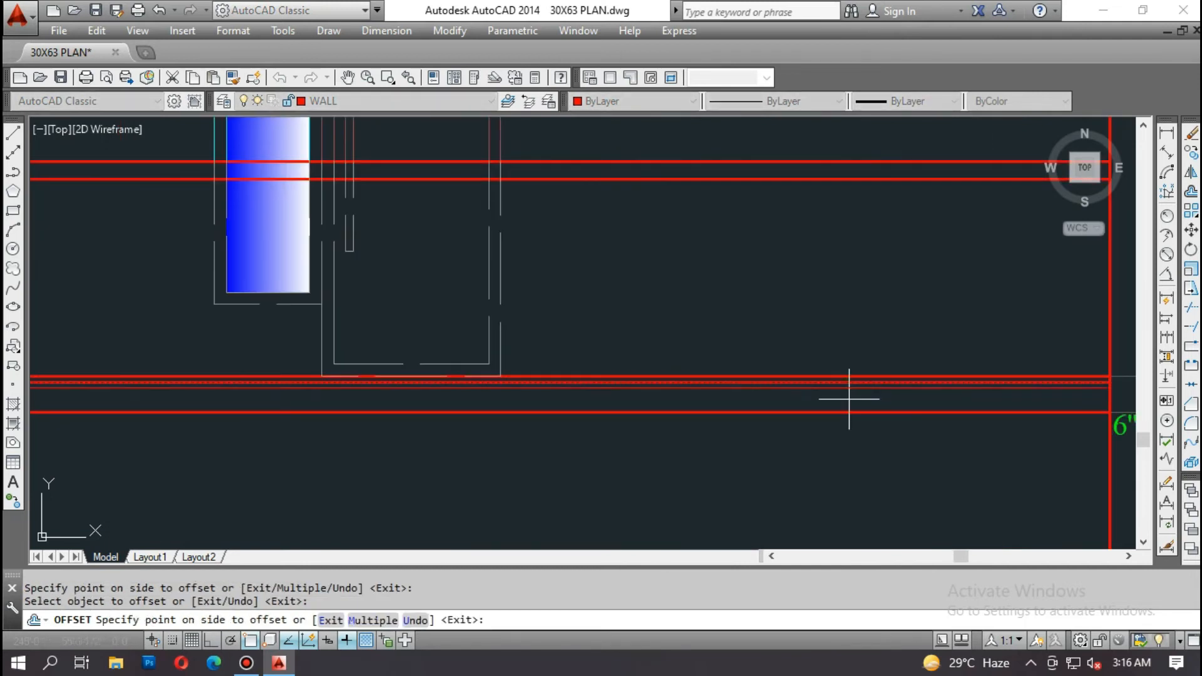
pyautogui.click(849, 399)
pyautogui.click(850, 390)
pyautogui.click(852, 399)
pyautogui.click(853, 395)
pyautogui.click(858, 407)
pyautogui.click(858, 409)
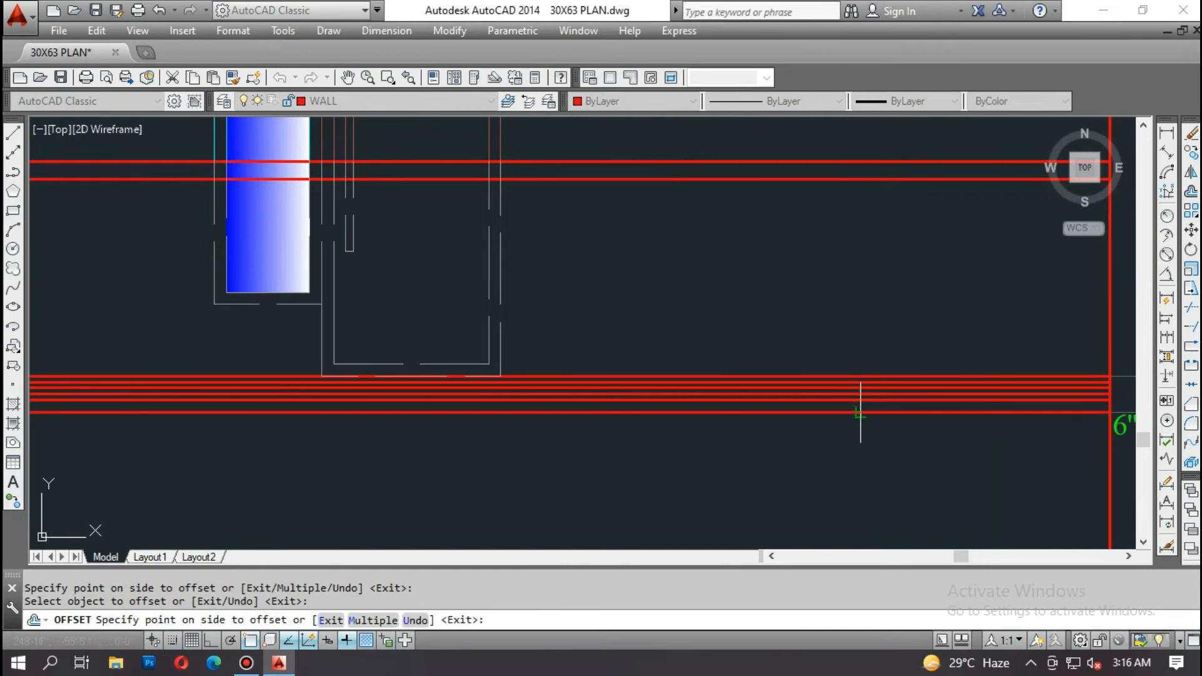
pyautogui.click(859, 402)
pyautogui.scroll(4, 859, 403)
pyautogui.press('Escape')
# Step: Match the inner lines of the first-floor slab to the thin grey linework at the base of the elevation
pyautogui.write('ma')
pyautogui.press('Return')
pyautogui.scroll(-6, 789, 388)
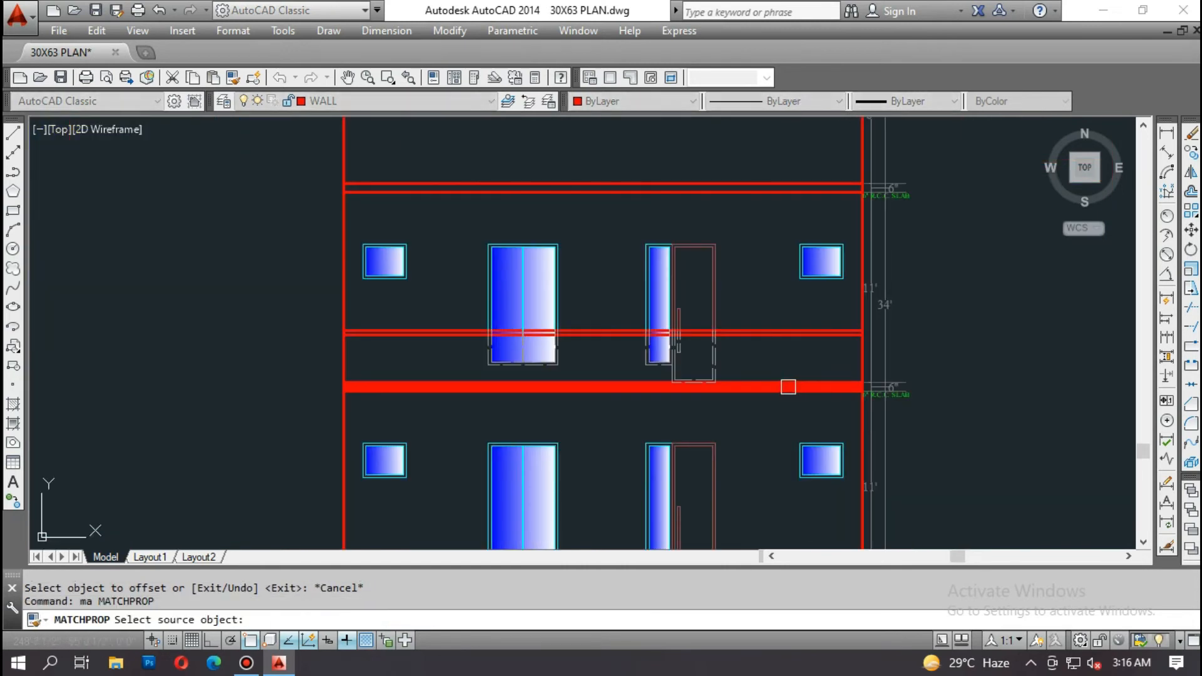
pyautogui.moveTo(877, 529); pyautogui.dragTo(726, 328, button='middle')
pyautogui.scroll(6, 758, 400)
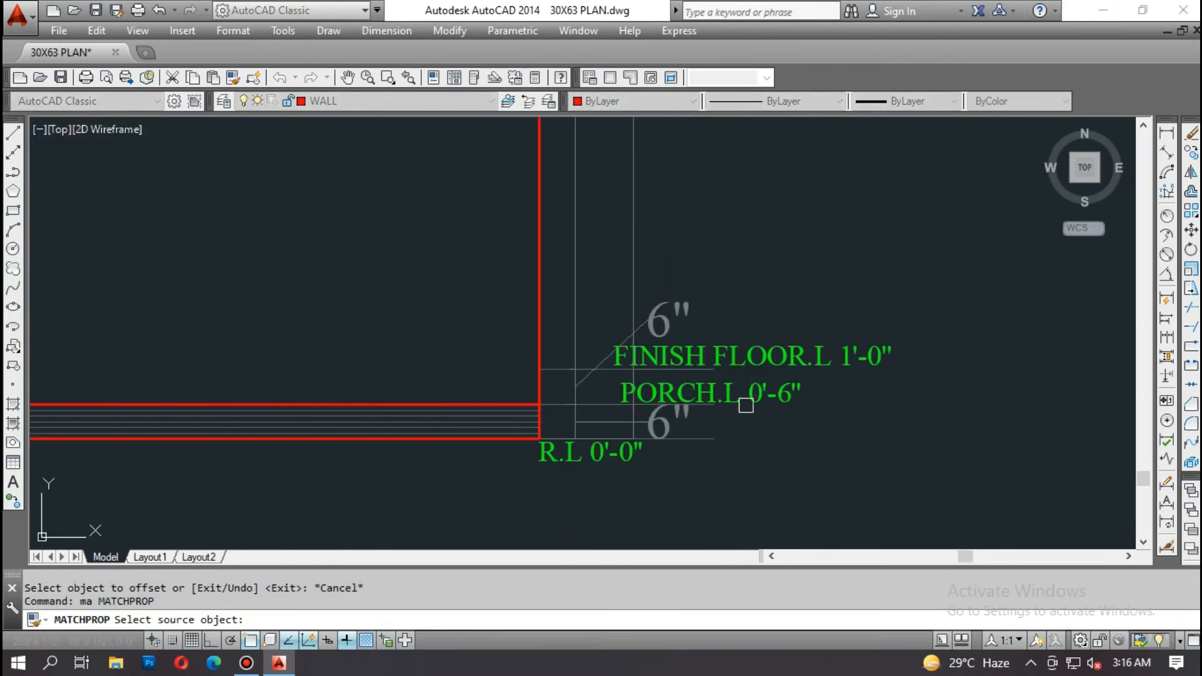
pyautogui.click(704, 442)
pyautogui.scroll(-5, 738, 449)
pyautogui.scroll(8, 686, 332)
pyautogui.click(716, 434)
pyautogui.click(659, 280)
pyautogui.scroll(-3, 802, 325)
pyautogui.press('Escape')
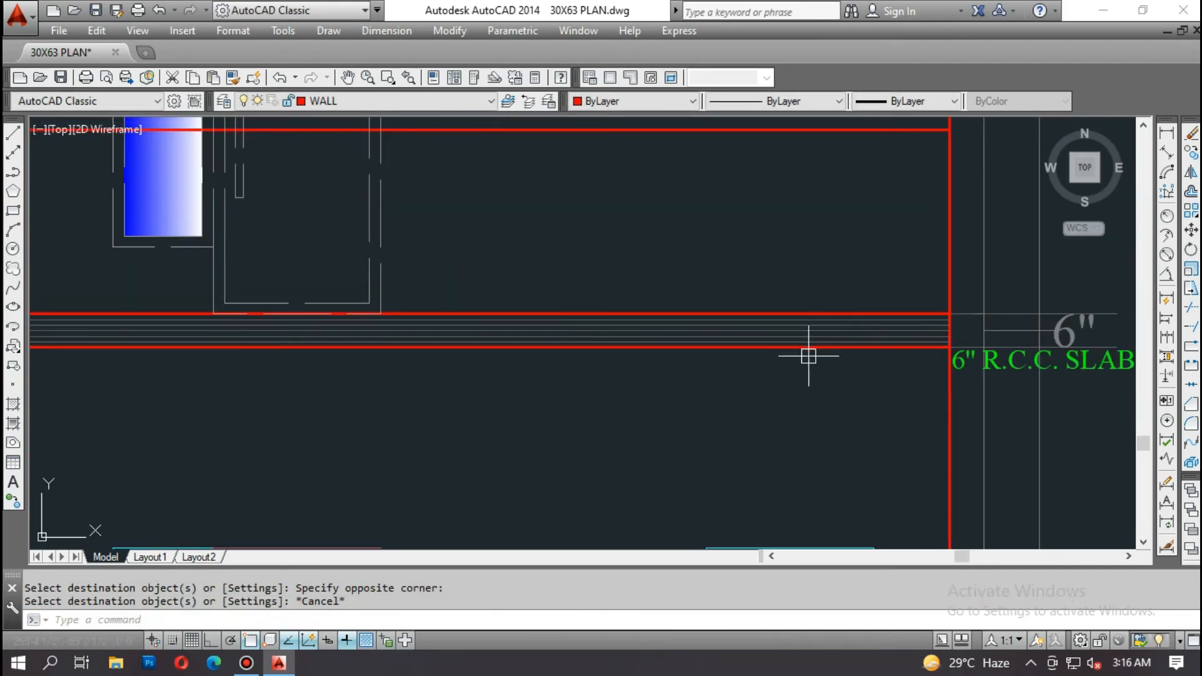
pyautogui.scroll(-2, 806, 360)
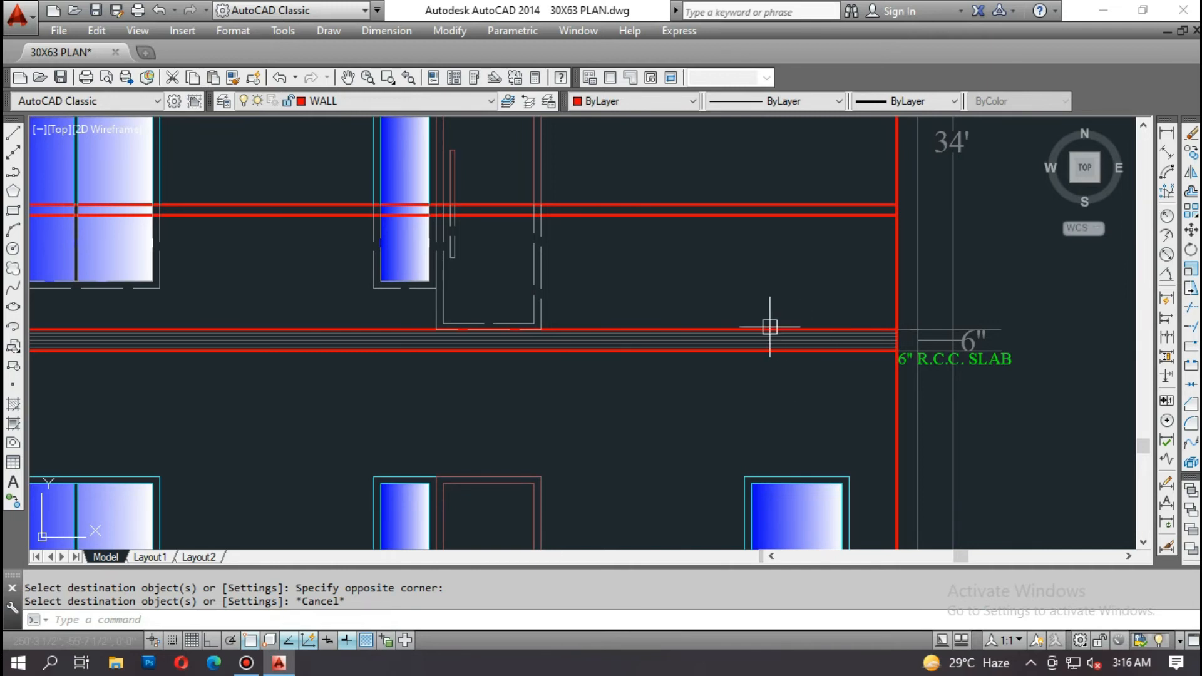
pyautogui.scroll(-4, 703, 303)
pyautogui.press('Escape')
pyautogui.press('Escape')
pyautogui.write('co')
pyautogui.press('Return')
pyautogui.scroll(-4, 729, 313)
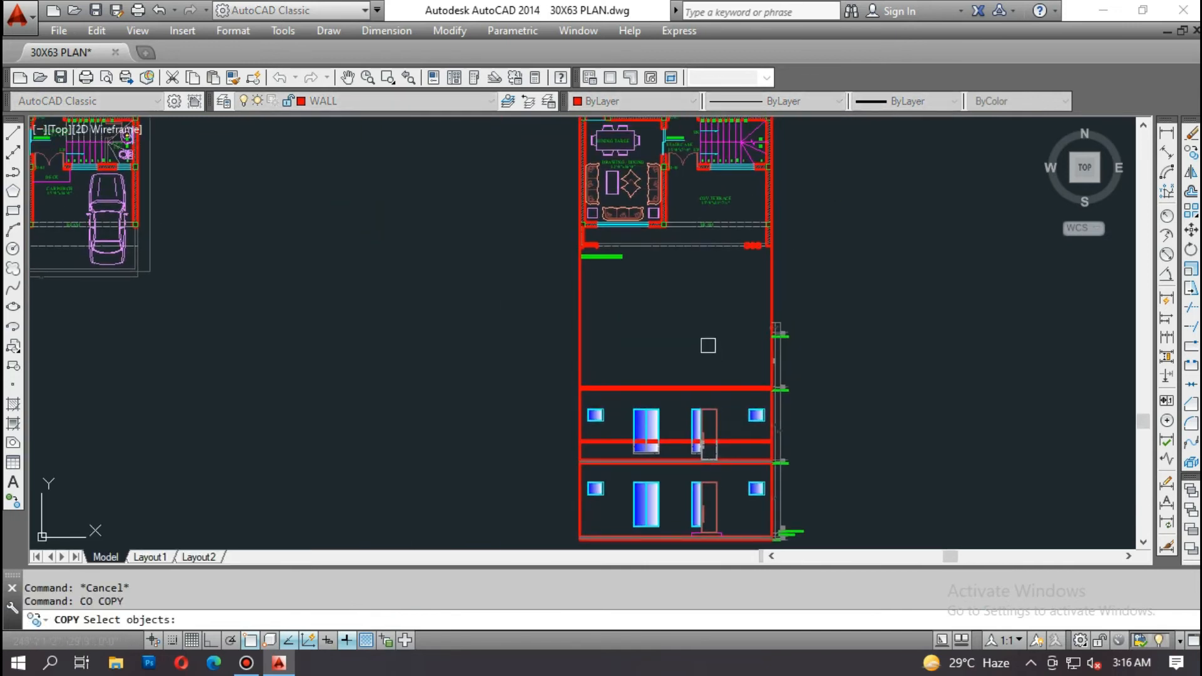
pyautogui.moveTo(739, 215); pyautogui.dragTo(730, 496, button='middle')
pyautogui.scroll(3, 663, 161)
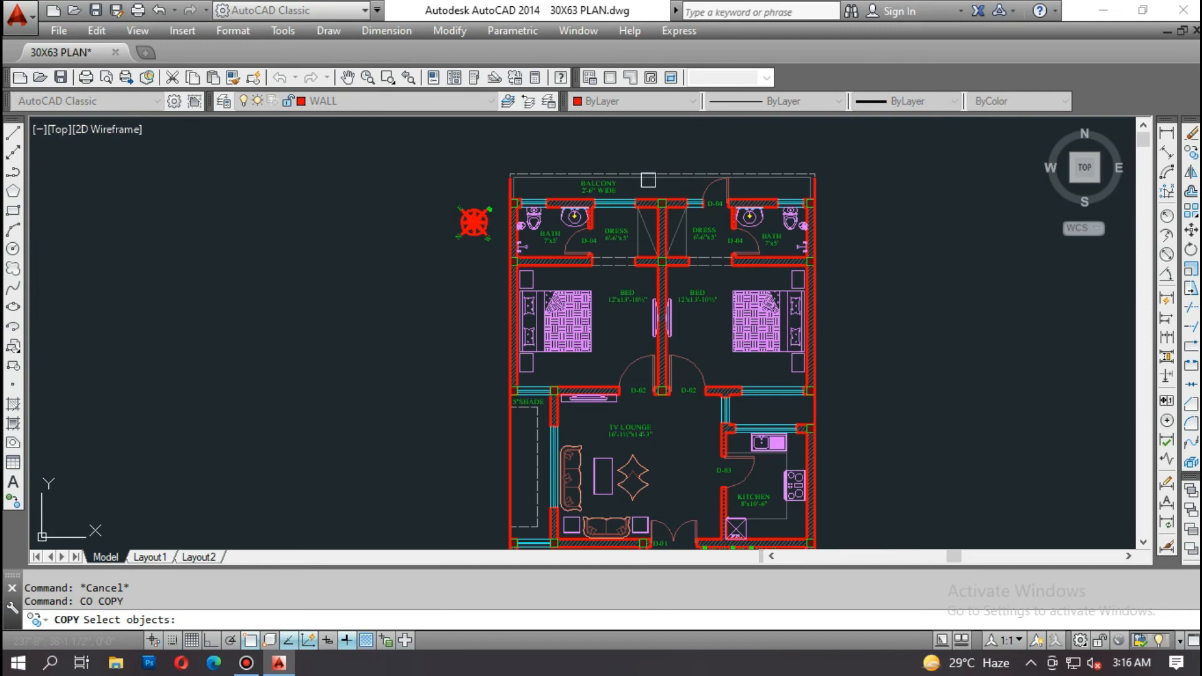
pyautogui.scroll(-4, 680, 176)
pyautogui.press('Escape')
pyautogui.press('Escape')
pyautogui.moveTo(807, 323); pyautogui.dragTo(730, 260, button='middle')
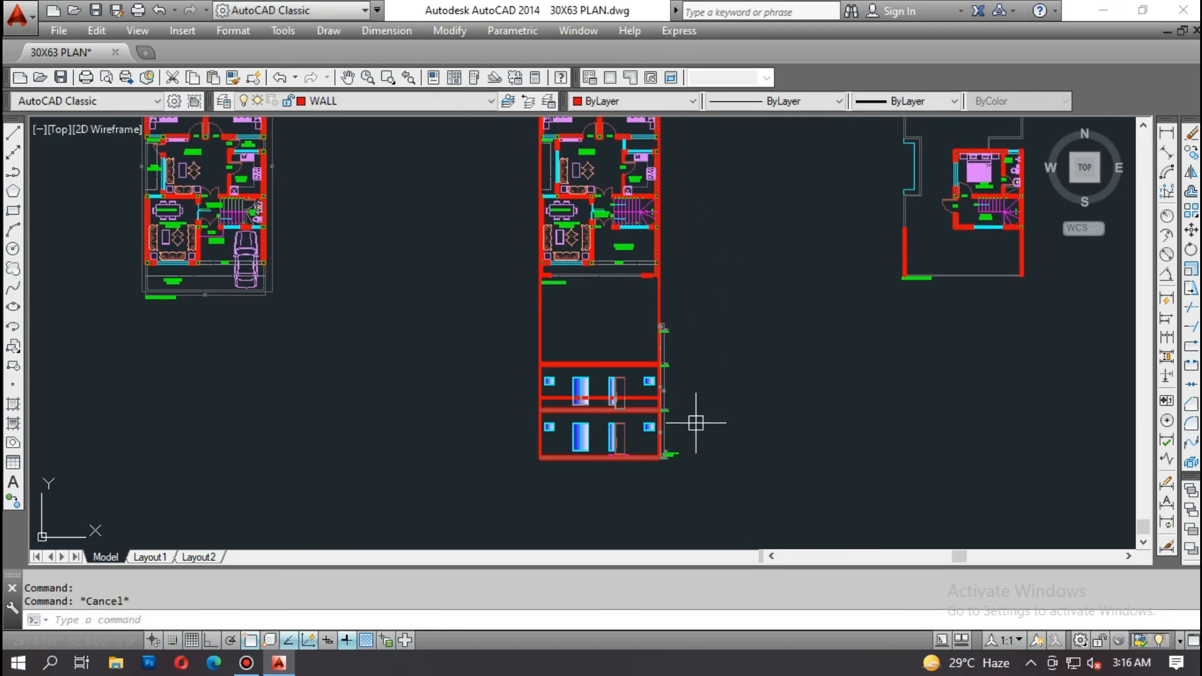
# Step: Move the rear elevation with its projection lines from the first-floor plan to the mumty floor plan, aligned on the plan's left wall edge
pyautogui.scroll(2, 720, 510)
pyautogui.write('m')
pyautogui.press('Return')
pyautogui.click(742, 511)
pyautogui.click(405, 237)
pyautogui.moveTo(492, 194)
pyautogui.mouseDown(button='middle')
pyautogui.moveTo(520, 370)
pyautogui.moveTo(509, 448)
pyautogui.mouseUp(button='middle')
pyautogui.scroll(4, 467, 207)
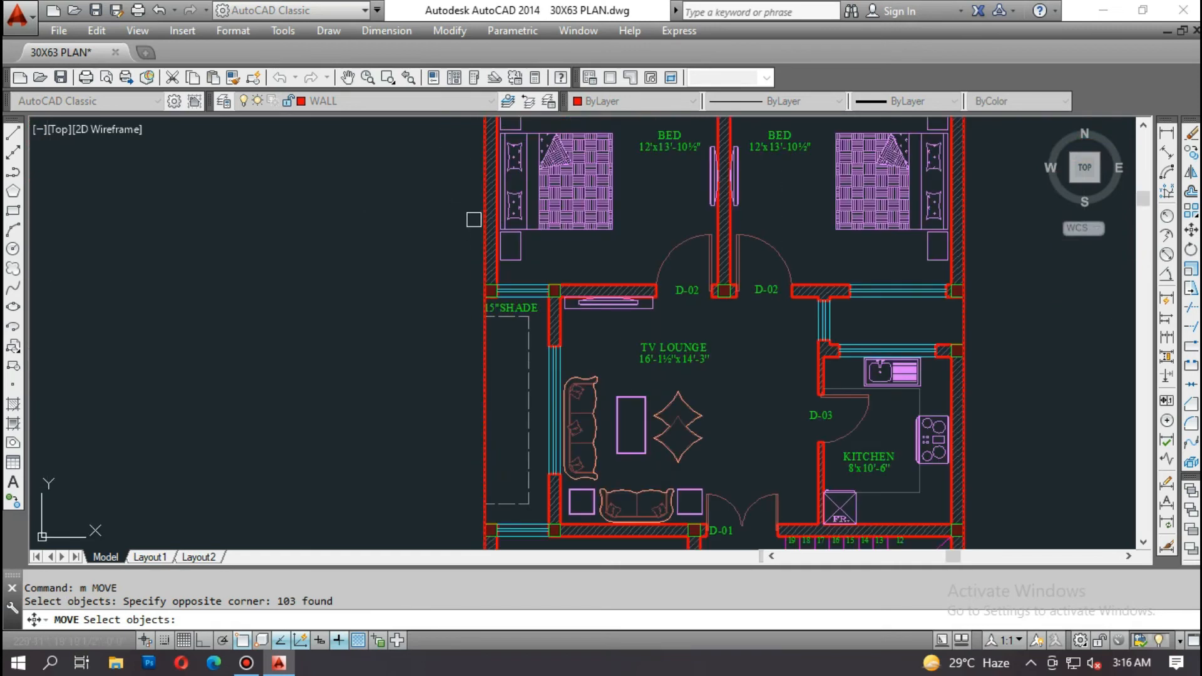
pyautogui.press('Return')
pyautogui.click(483, 215)
pyautogui.scroll(-4, 484, 214)
pyautogui.scroll(5, 563, 295)
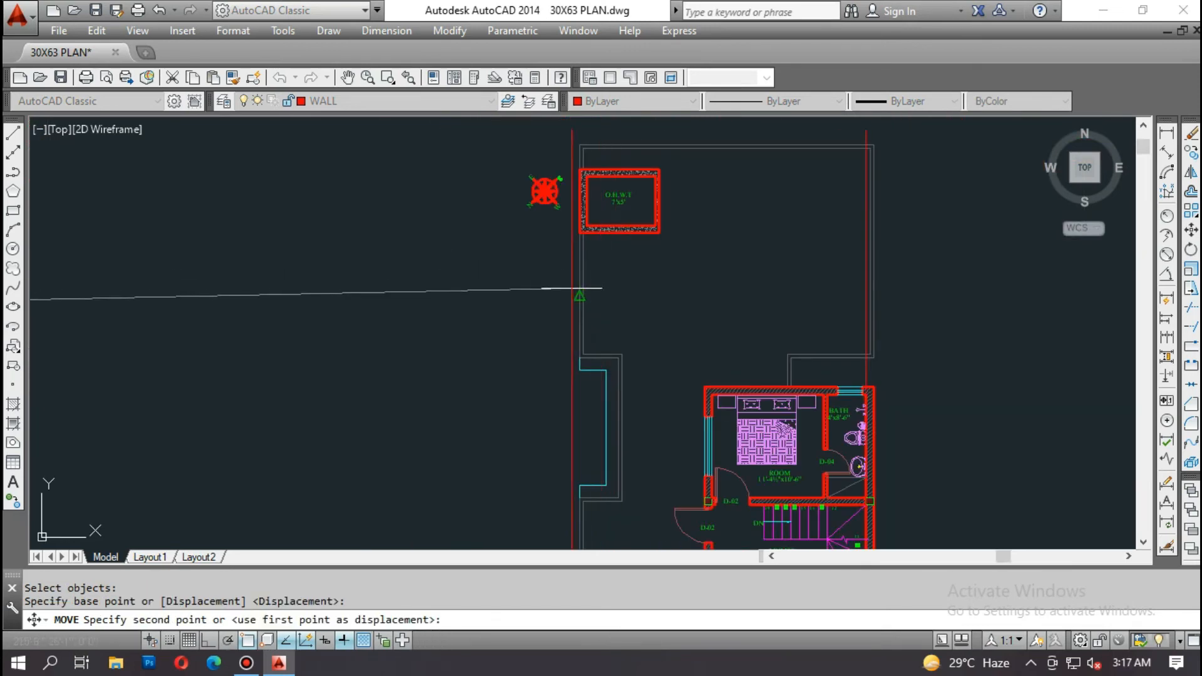
pyautogui.click(578, 308)
pyautogui.press('Escape')
# Step: Offset the top line of the upper roof slab 36" upward to form the roof parapet
pyautogui.scroll(-4, 602, 225)
pyautogui.moveTo(655, 284); pyautogui.dragTo(643, 201, button='middle')
pyautogui.moveTo(642, 158); pyautogui.dragTo(640, 276, button='middle')
pyautogui.scroll(2, 628, 197)
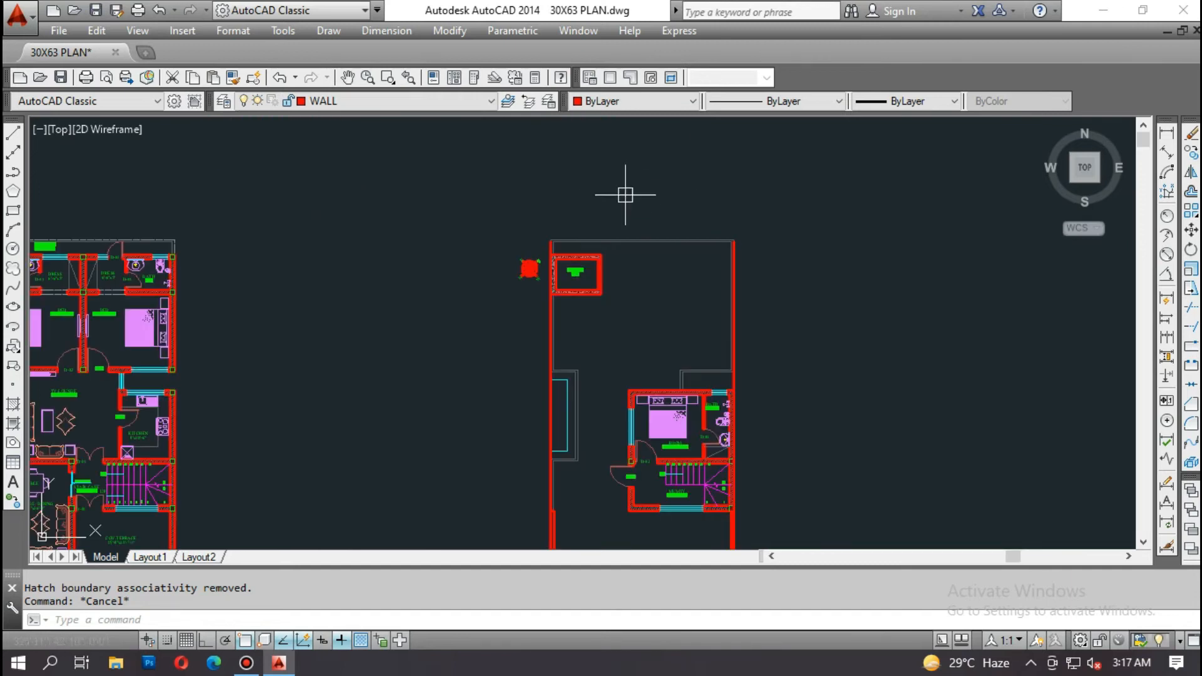
pyautogui.scroll(4, 622, 245)
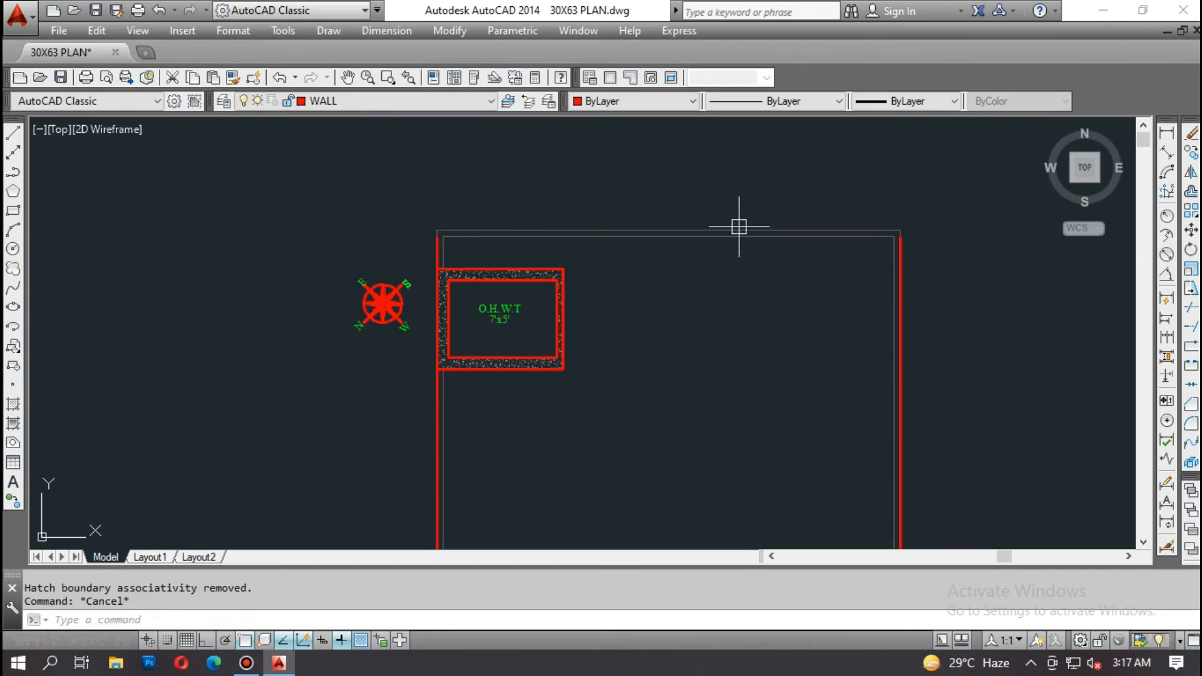
pyautogui.scroll(-5, 687, 160)
pyautogui.moveTo(686, 473); pyautogui.dragTo(688, 344, button='middle')
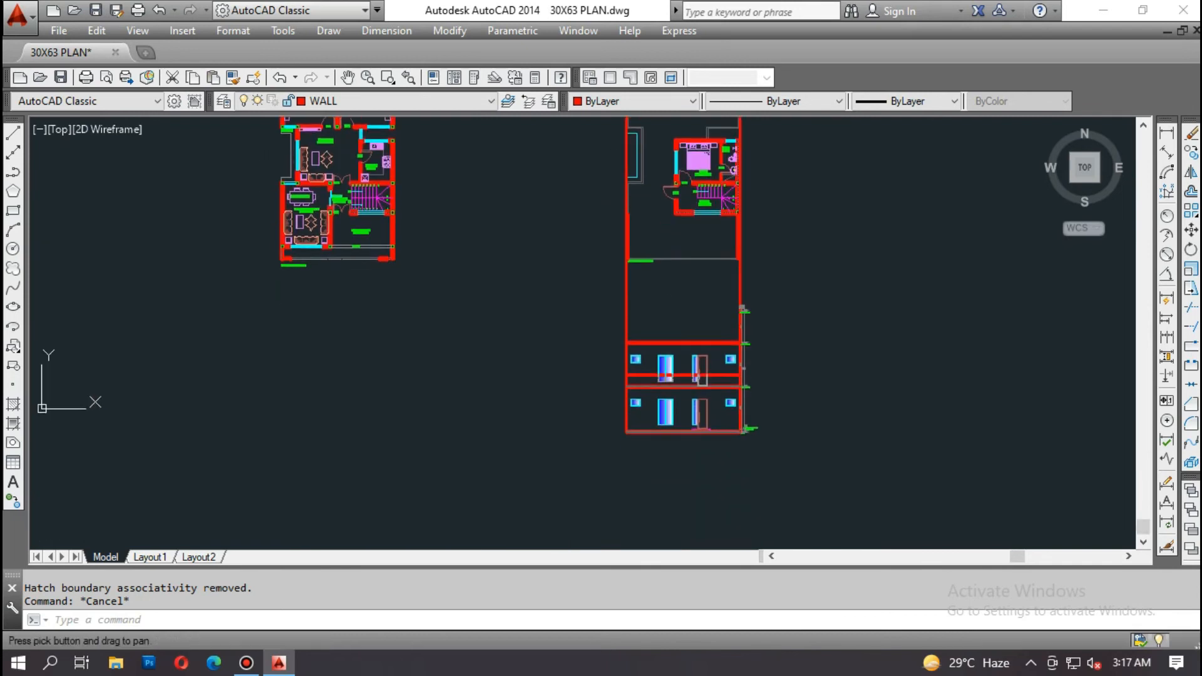
pyautogui.scroll(4, 688, 344)
pyautogui.press('Escape')
pyautogui.write('O')
pyautogui.press('Return')
pyautogui.write('36')
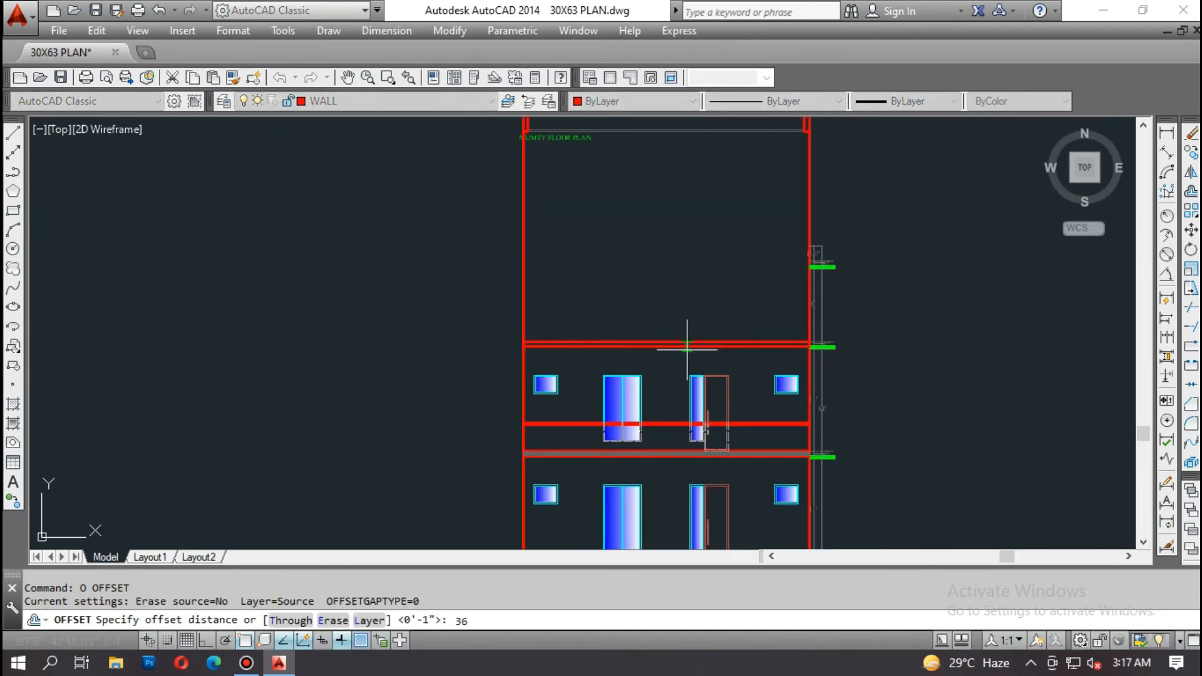
pyautogui.press('Return')
pyautogui.scroll(2, 682, 339)
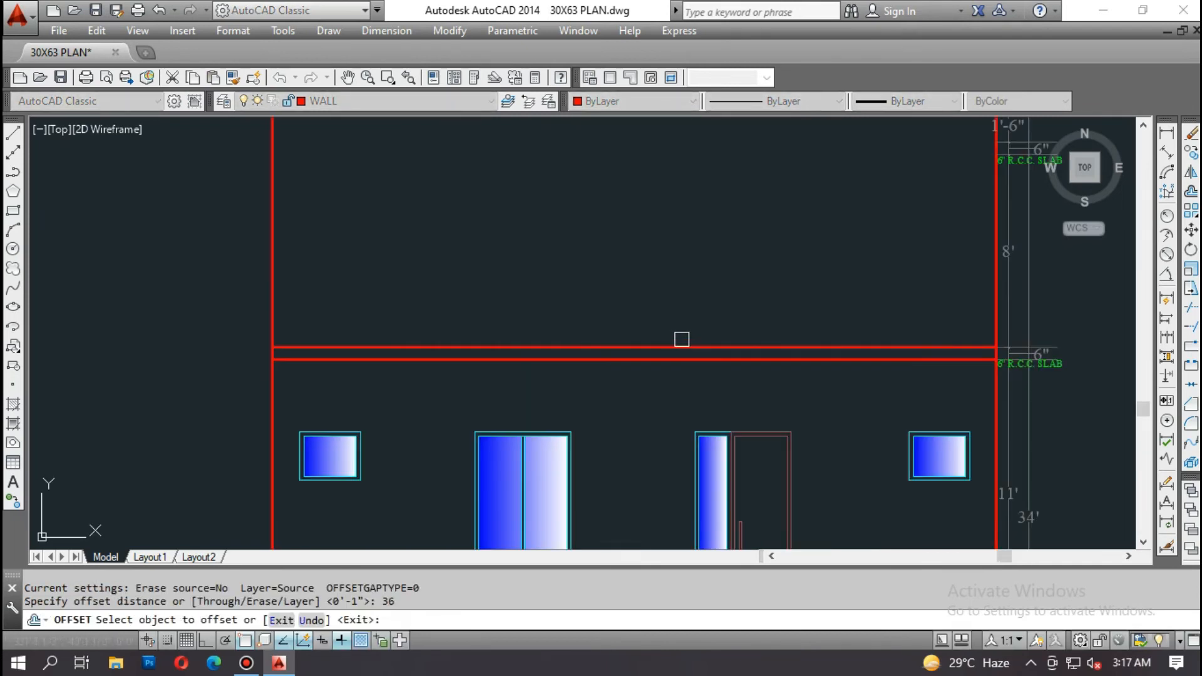
pyautogui.click(679, 347)
pyautogui.click(681, 300)
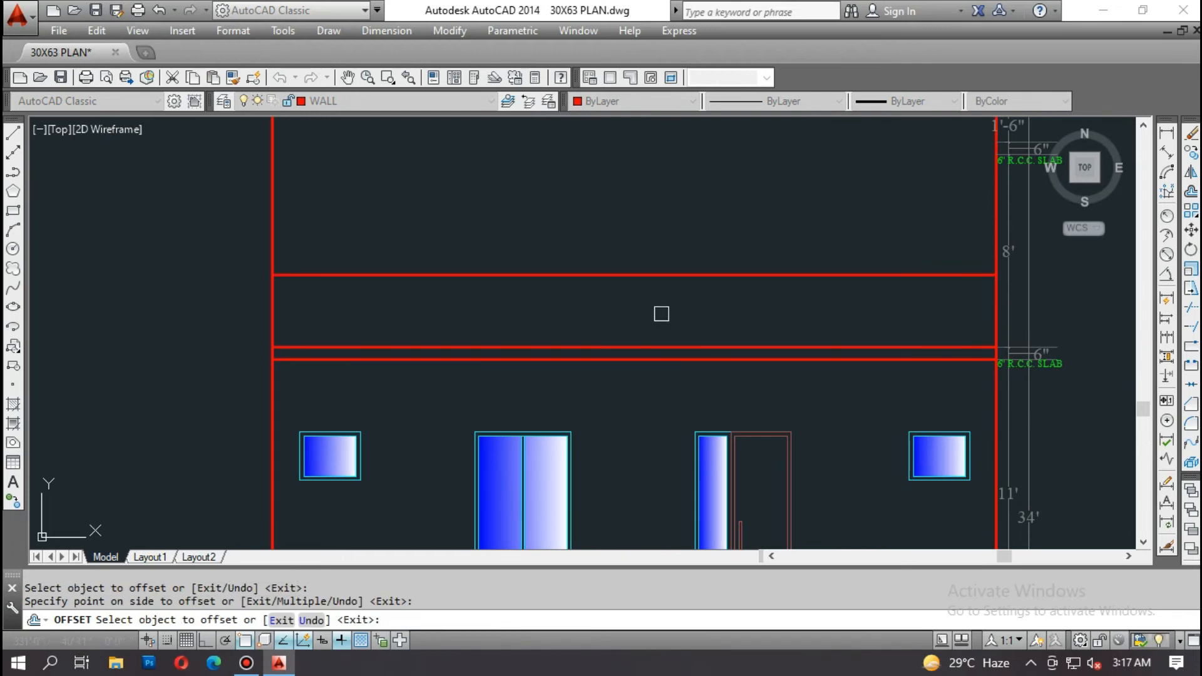
pyautogui.scroll(-2, 615, 289)
pyautogui.press('Escape')
# Step: Copy the thin inner lines of the first-floor slab into the upper roof slab
pyautogui.write('co')
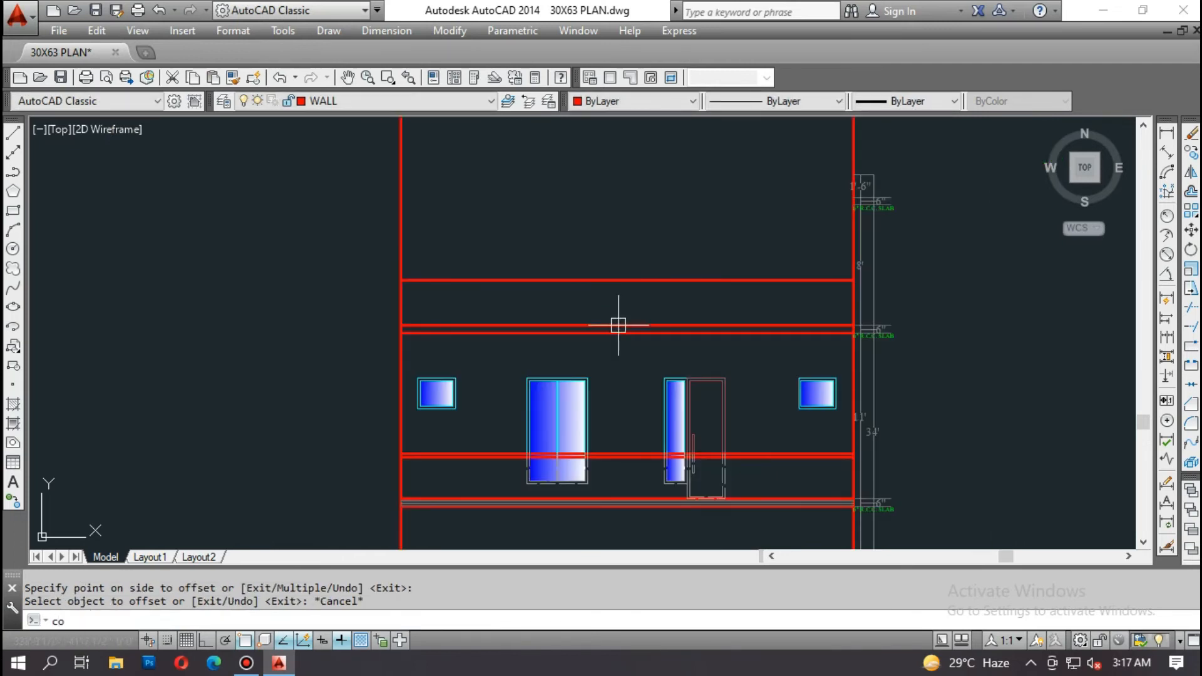
pyautogui.press('Return')
pyautogui.moveTo(749, 477); pyautogui.dragTo(711, 378, button='middle')
pyautogui.scroll(10, 814, 402)
pyautogui.click(713, 376)
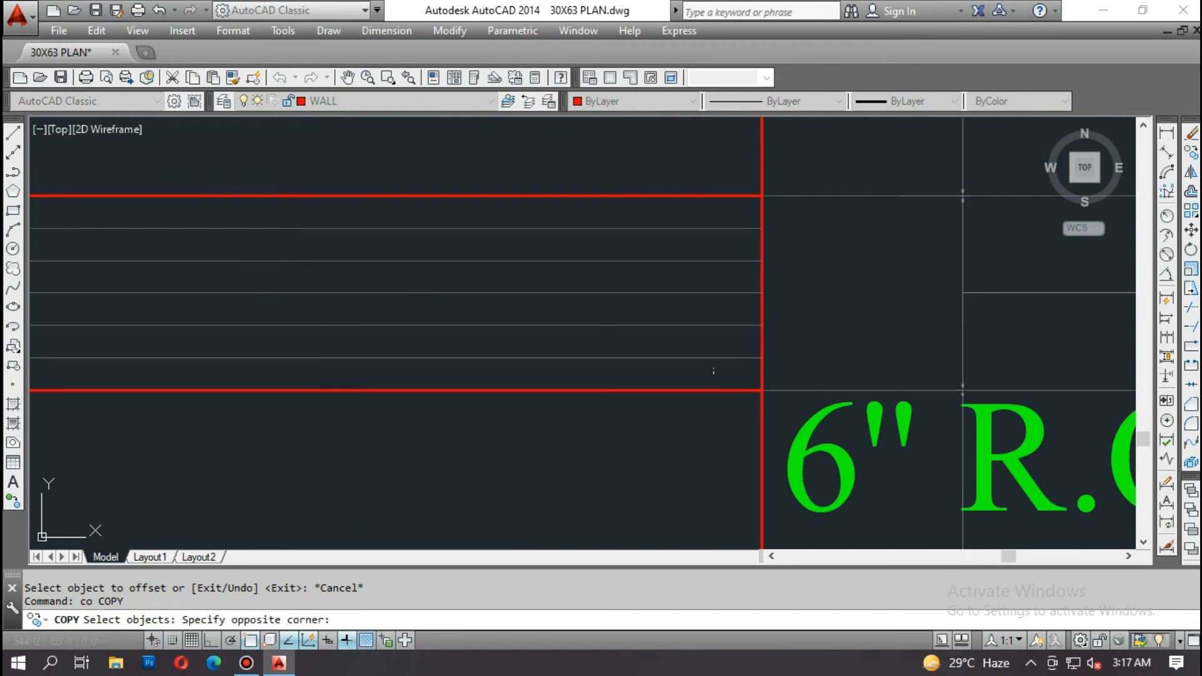
pyautogui.click(675, 240)
pyautogui.press('Return')
pyautogui.click(688, 392)
pyautogui.scroll(-5, 703, 448)
pyautogui.moveTo(693, 256); pyautogui.dragTo(748, 461, button='middle')
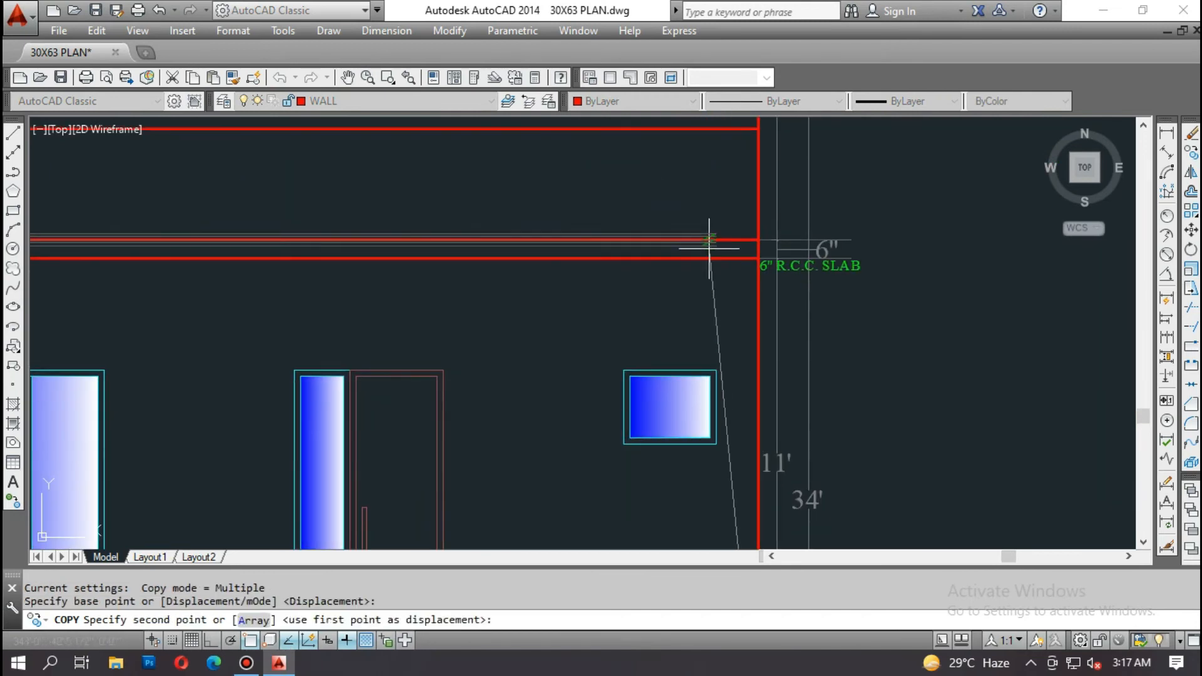
pyautogui.scroll(4, 744, 257)
pyautogui.click(744, 259)
pyautogui.press('Escape')
pyautogui.scroll(-6, 744, 260)
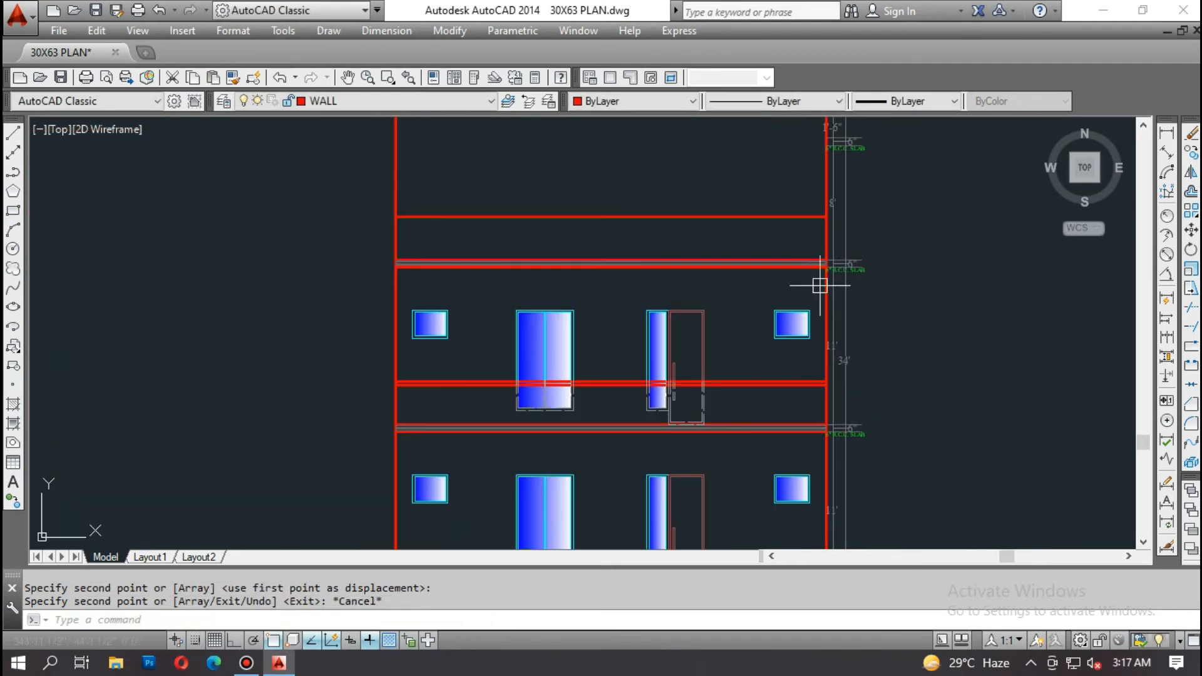
# Step: Offset the roof parapet's top line downward to give it the same double line as the balcony parapet
pyautogui.scroll(2, 555, 253)
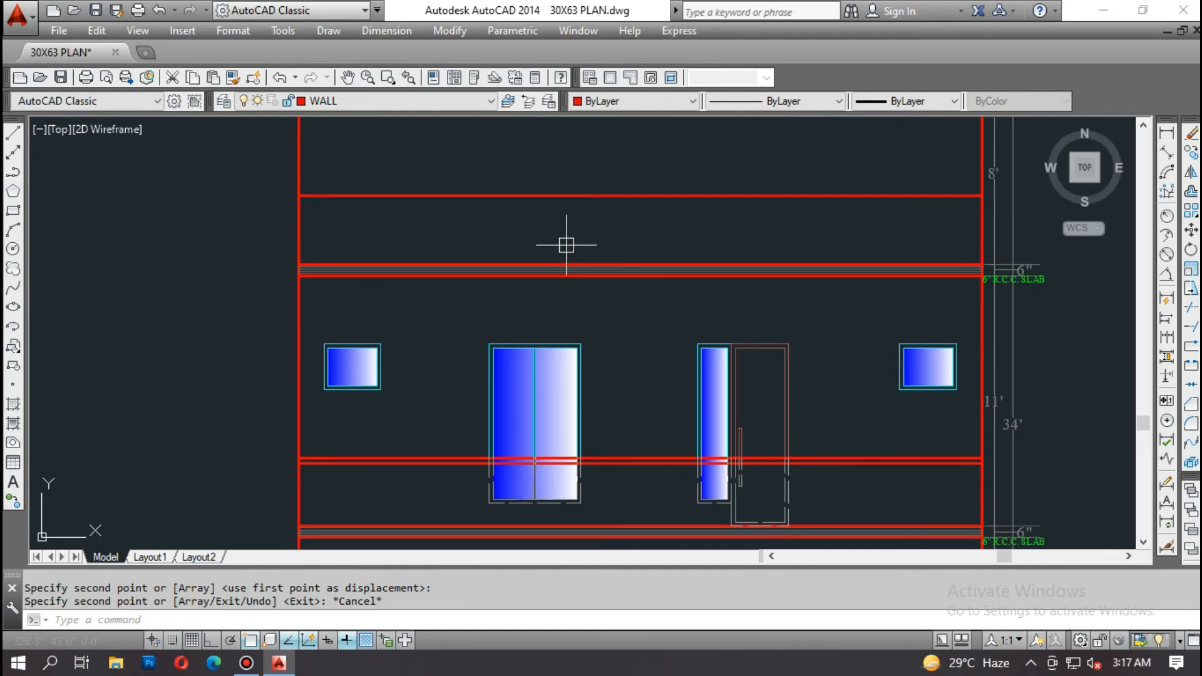
pyautogui.scroll(-4, 555, 447)
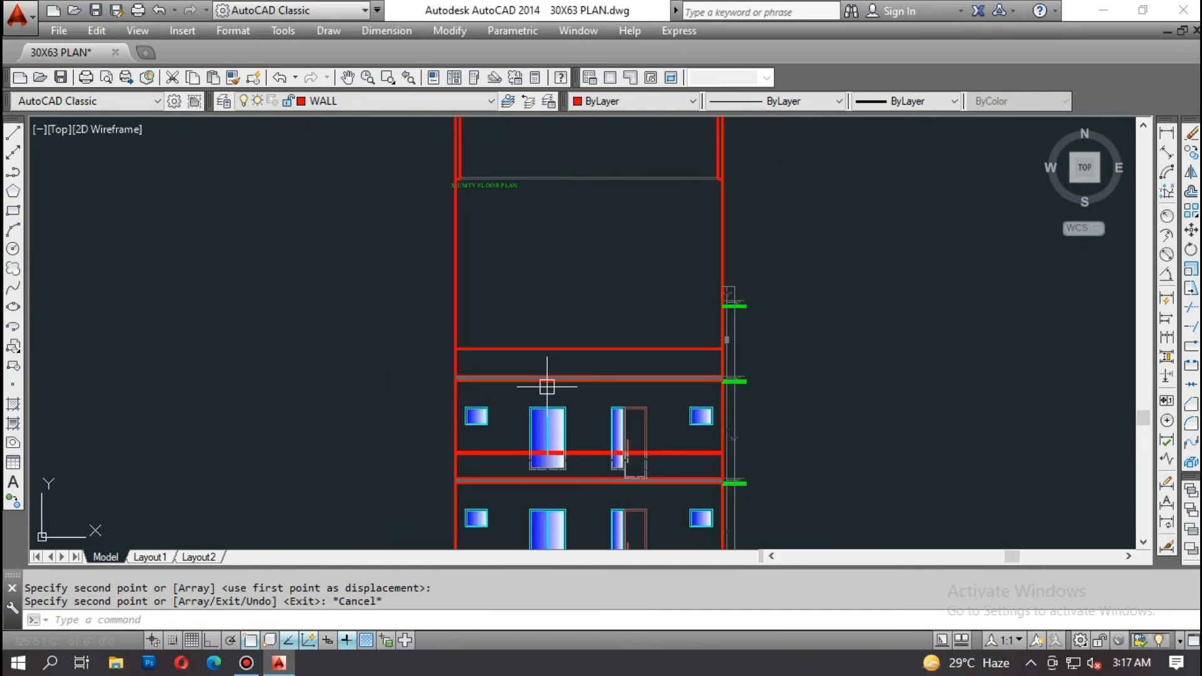
pyautogui.scroll(2, 547, 387)
pyautogui.press('Escape')
pyautogui.press('Escape')
pyautogui.write('o')
pyautogui.press('Return')
pyautogui.write('2')
pyautogui.press('Return')
pyautogui.press('Escape')
pyautogui.press('Escape')
pyautogui.write('o')
pyautogui.press('Return')
pyautogui.write('2')
pyautogui.press('Return')
pyautogui.scroll(2, 534, 344)
pyautogui.click(532, 338)
pyautogui.click(532, 368)
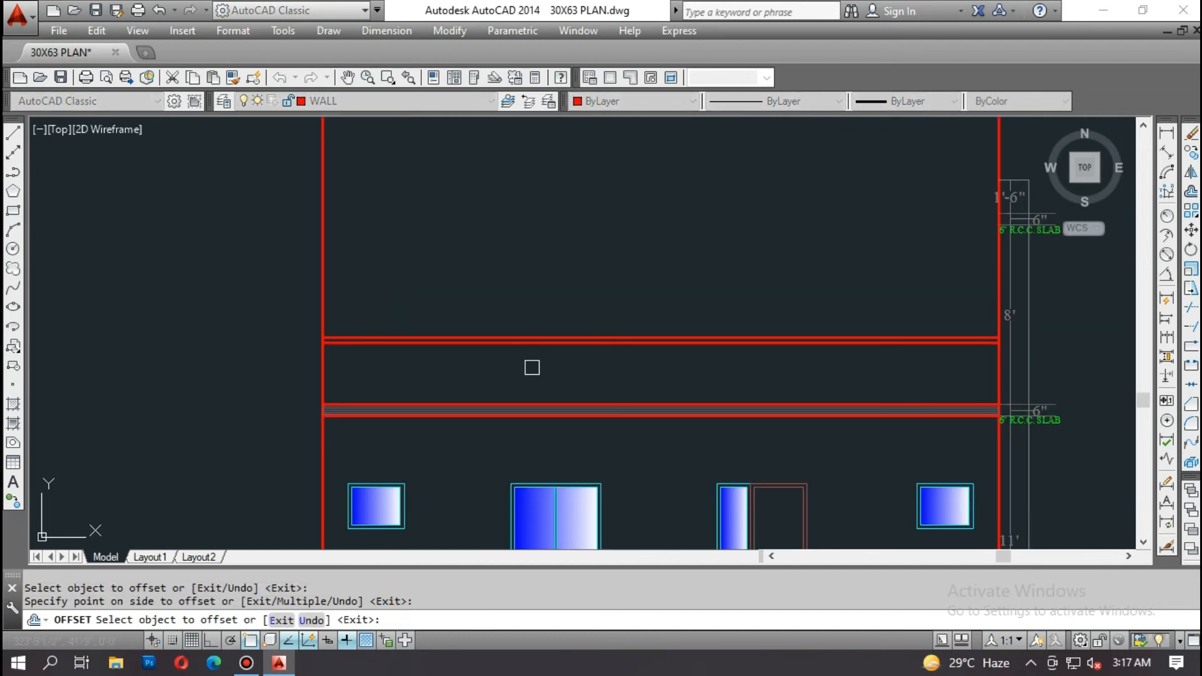
pyautogui.press('Escape')
# Step: Project the overhead water tank's upper-right outer corner down through the elevation with a vertical ray
pyautogui.scroll(-6, 537, 369)
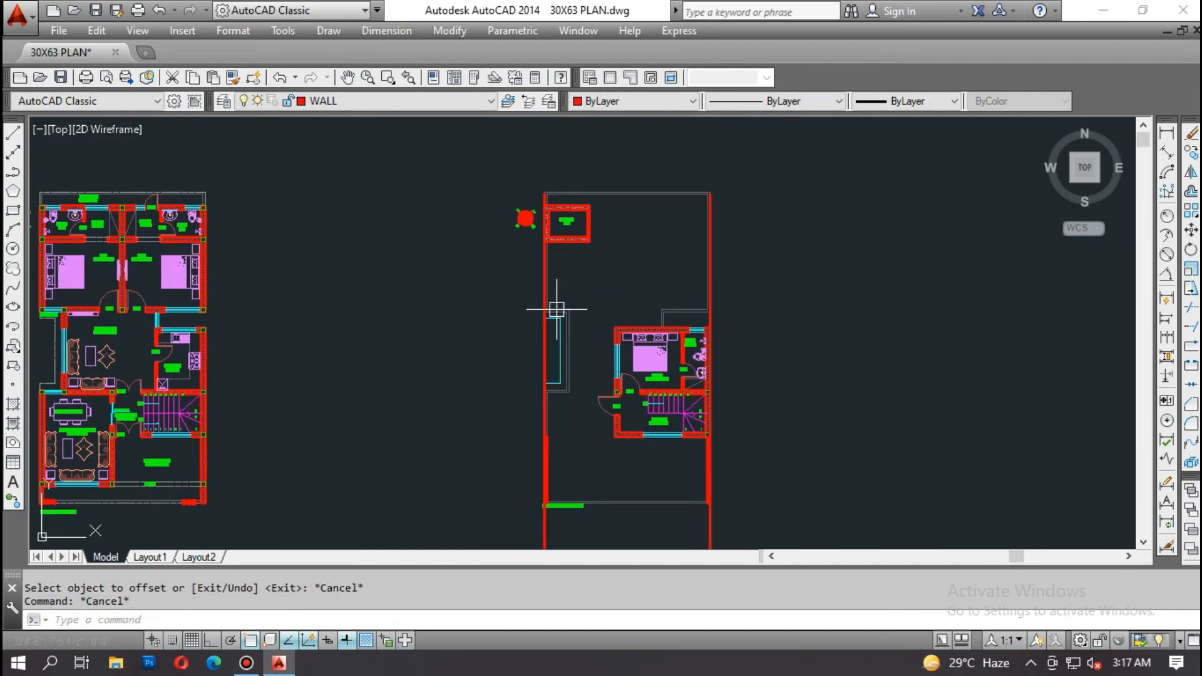
pyautogui.scroll(2, 546, 211)
pyautogui.press('Escape')
pyautogui.write('ray')
pyautogui.press('Return')
pyautogui.scroll(6, 545, 213)
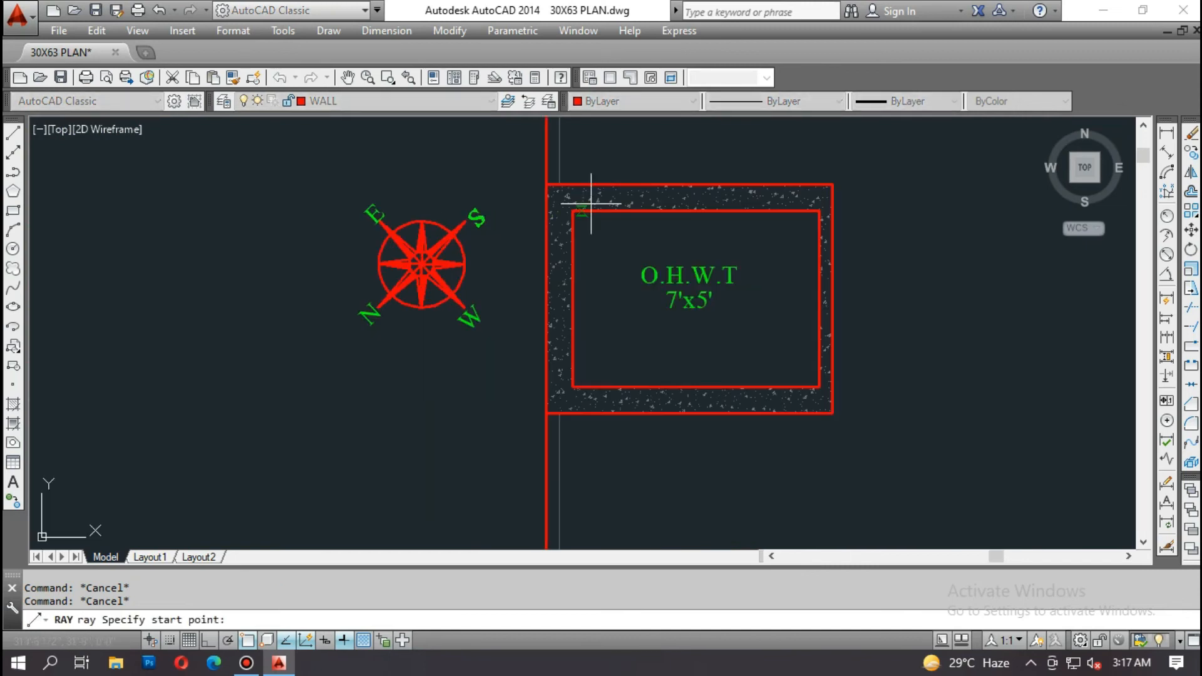
pyautogui.click(833, 184)
pyautogui.click(836, 223)
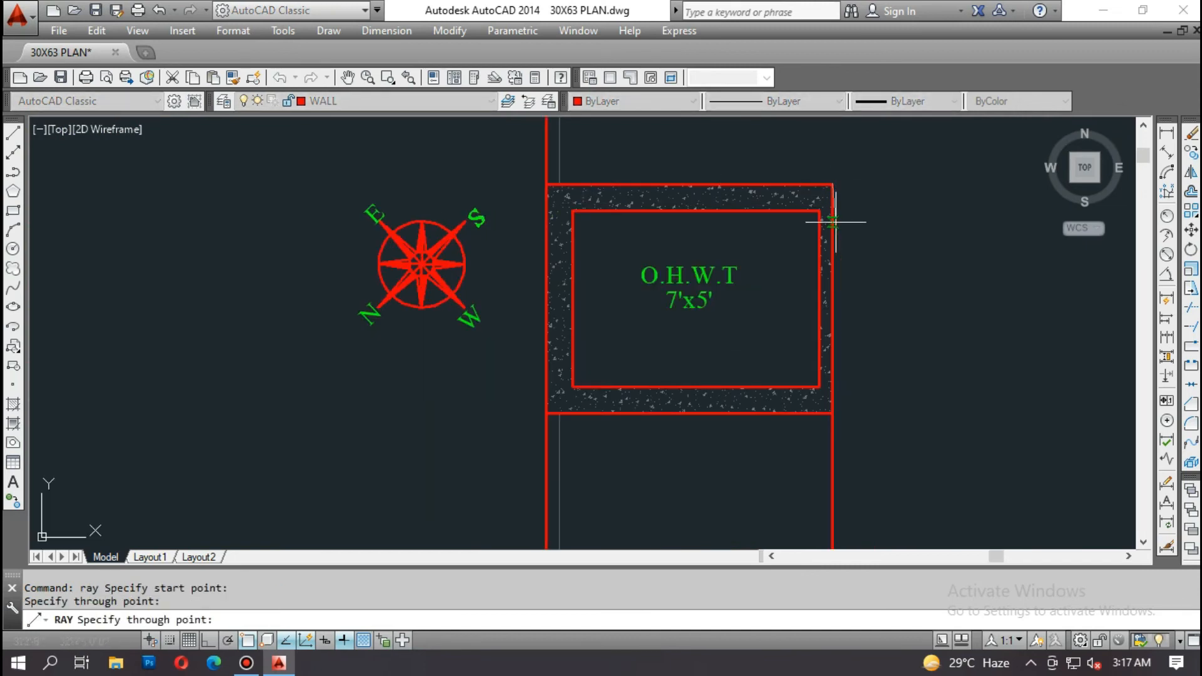
pyautogui.press('Escape')
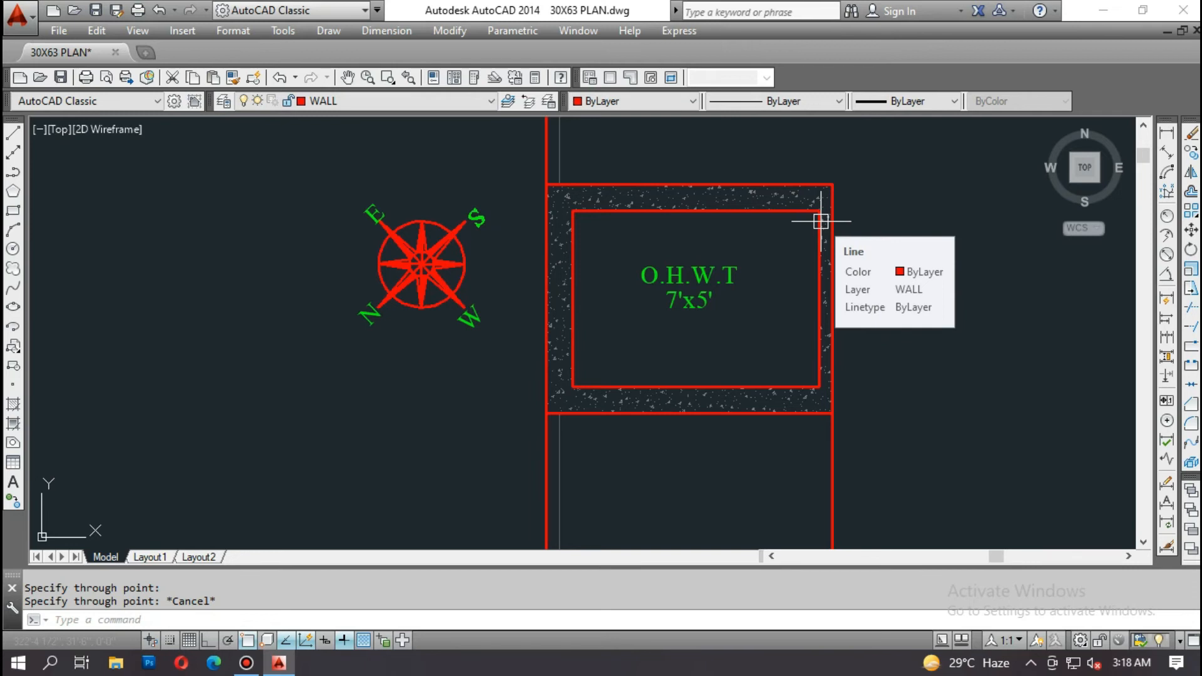
# Step: Copy the O.H.W.T outline and label from the existing elevation onto the left end of the rear elevation's roof parapet
pyautogui.scroll(-2, 727, 184)
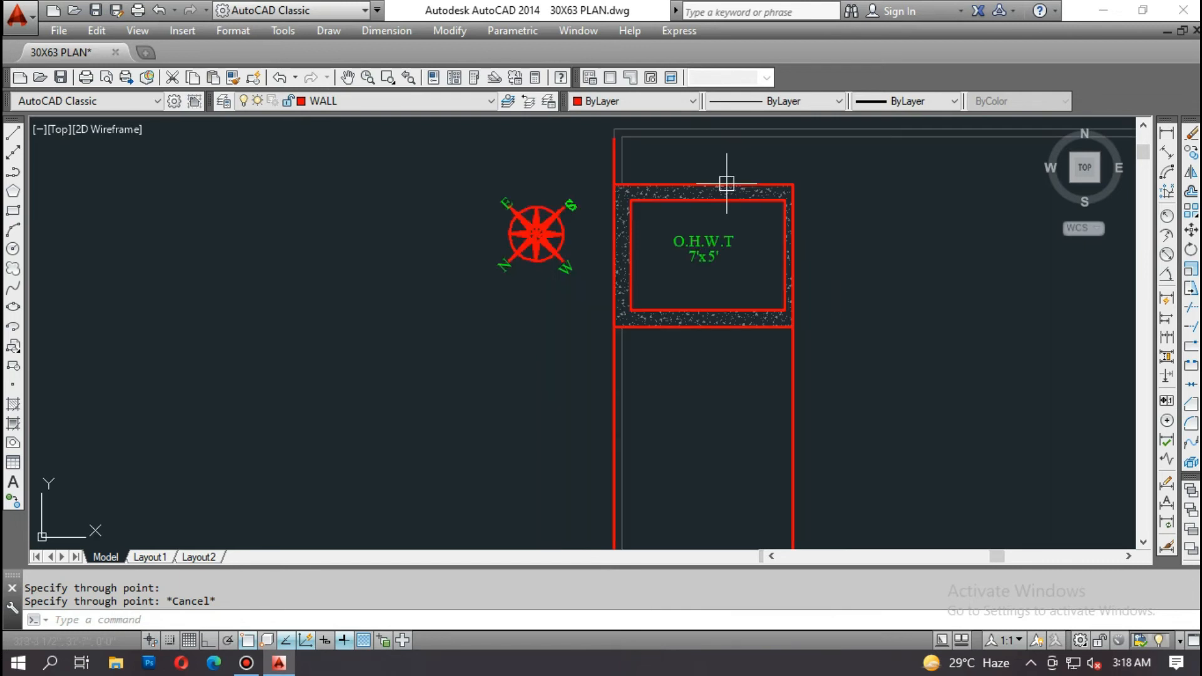
pyautogui.press('Escape')
pyautogui.write('co')
pyautogui.press('Return')
pyautogui.scroll(-8, 683, 313)
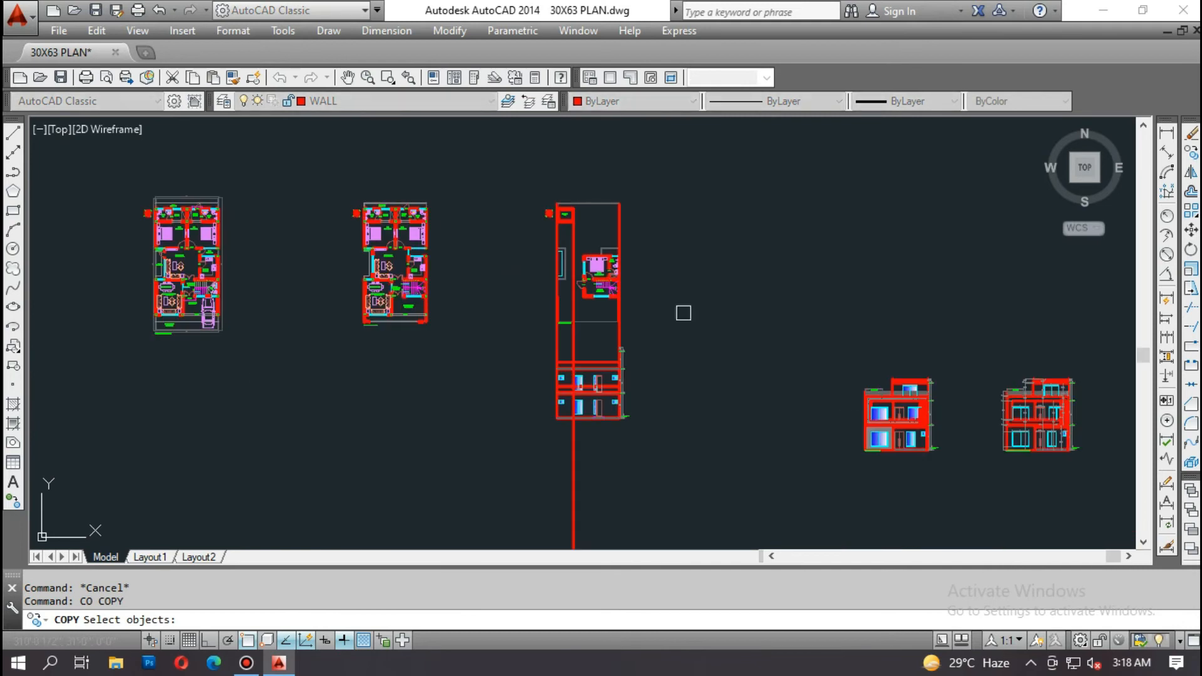
pyautogui.scroll(10, 844, 380)
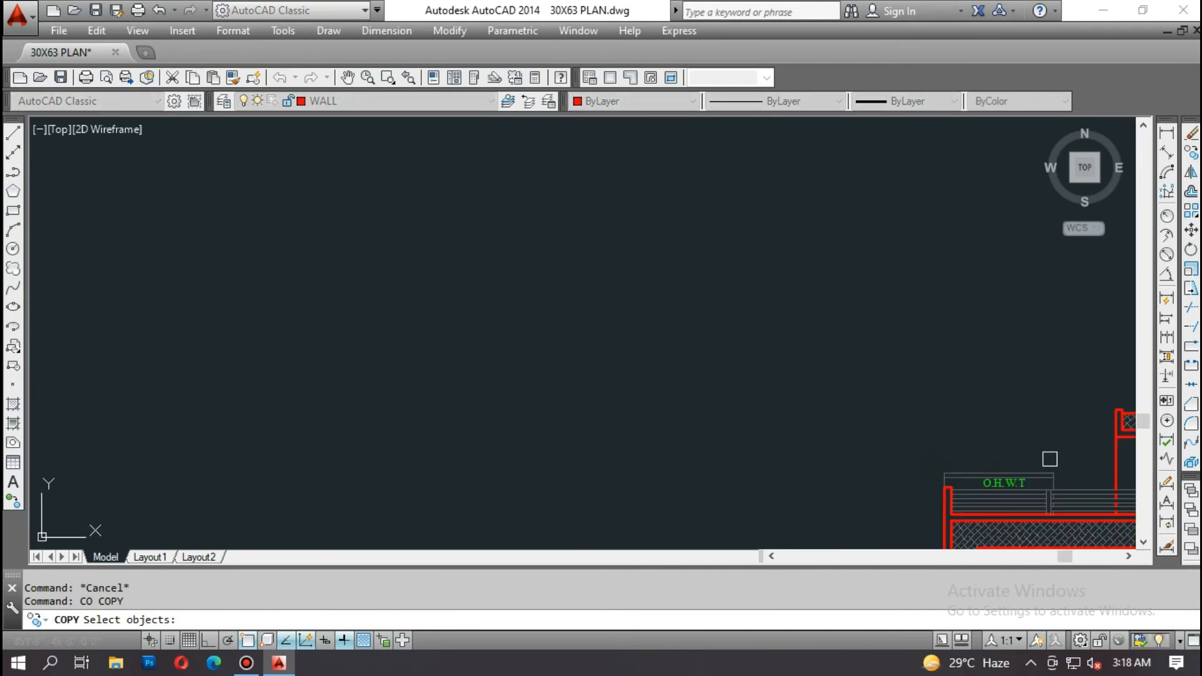
pyautogui.click(932, 259)
pyautogui.click(425, 327)
pyautogui.press('Return')
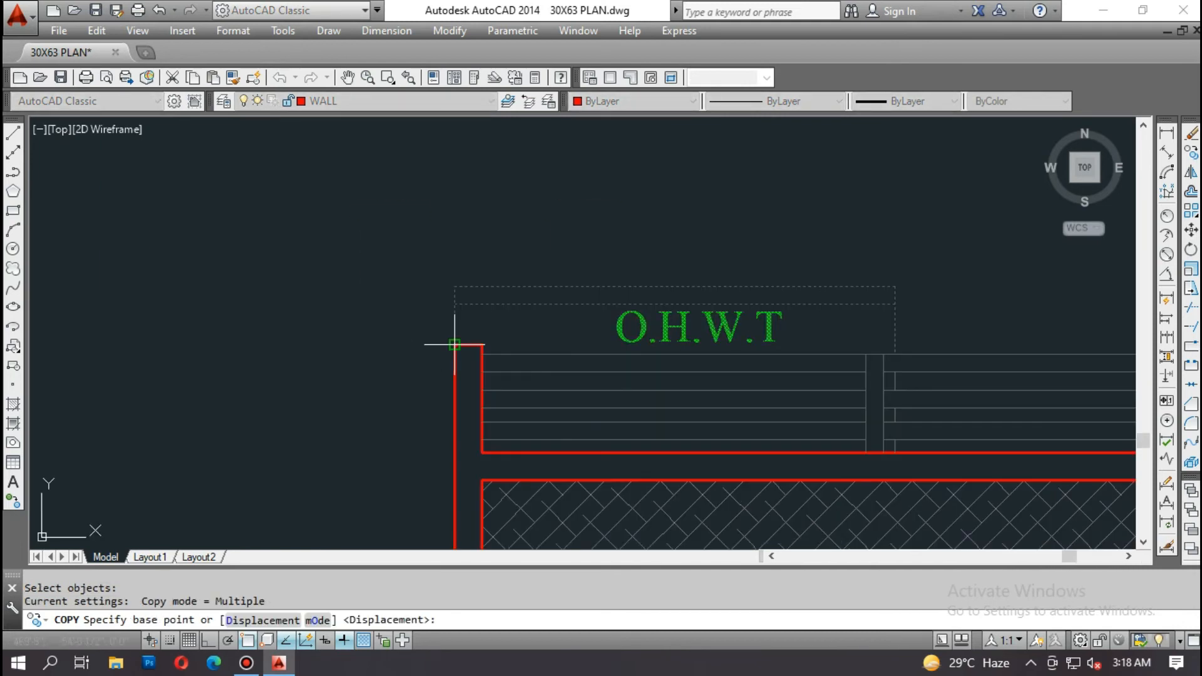
pyautogui.click(455, 344)
pyautogui.scroll(-6, 745, 338)
pyautogui.scroll(-5, 745, 338)
pyautogui.scroll(10, 282, 301)
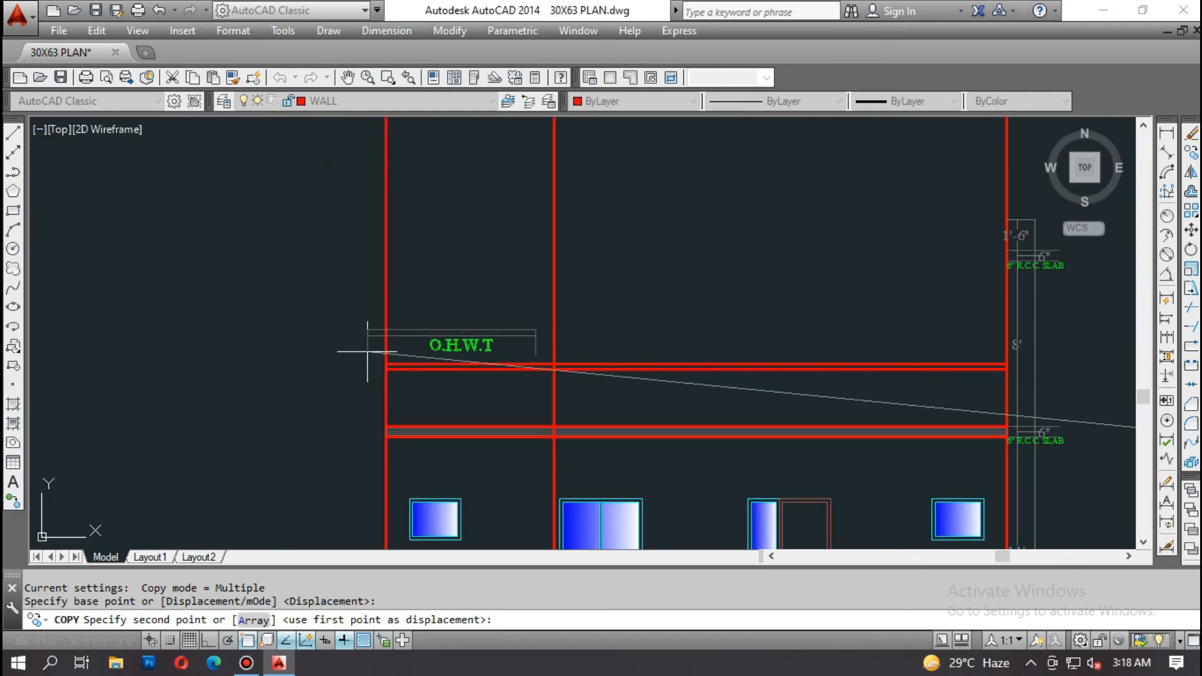
pyautogui.click(386, 360)
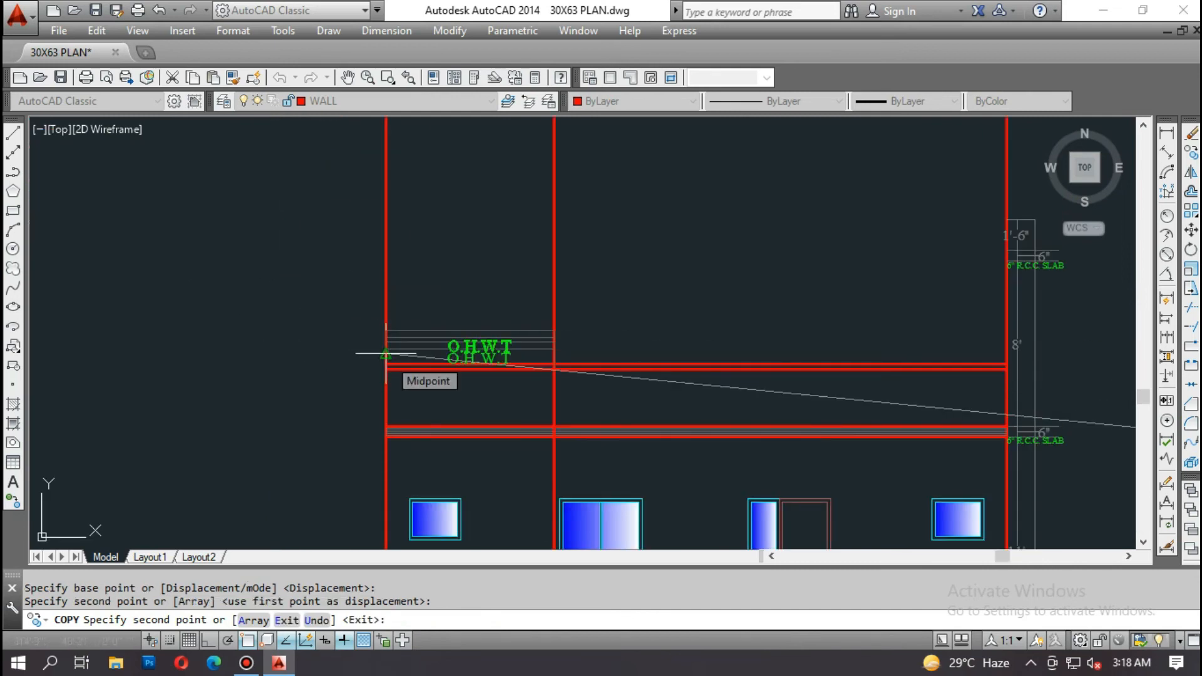
pyautogui.press('Escape')
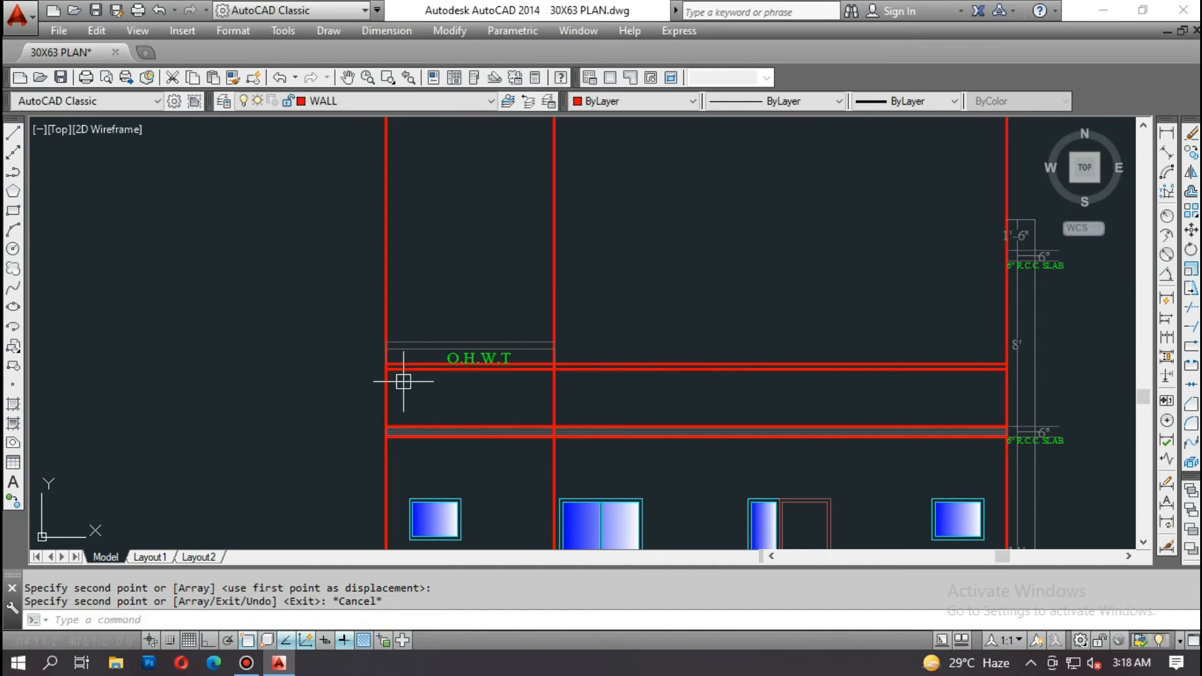
# Step: Add a vertical linear dimension from the upper roof slab's top line to the top of the O.H.W.T outline
pyautogui.write('dli')
pyautogui.press('Return')
pyautogui.scroll(4, 520, 429)
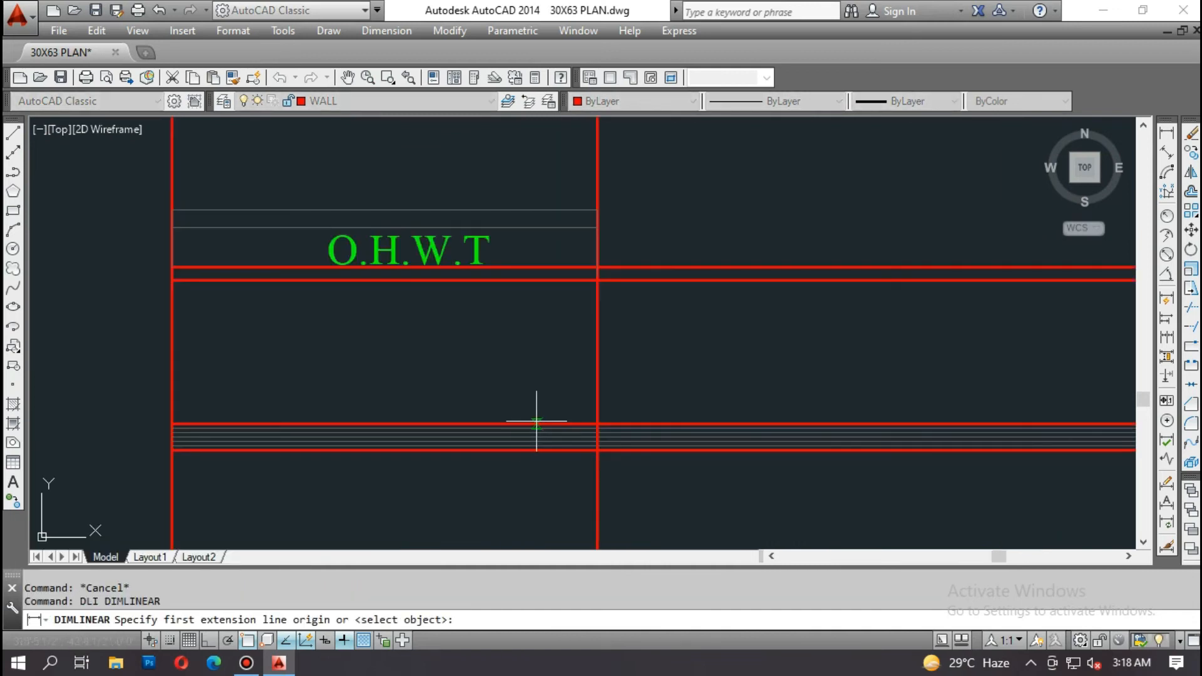
pyautogui.click(545, 422)
pyautogui.click(546, 211)
pyautogui.click(546, 325)
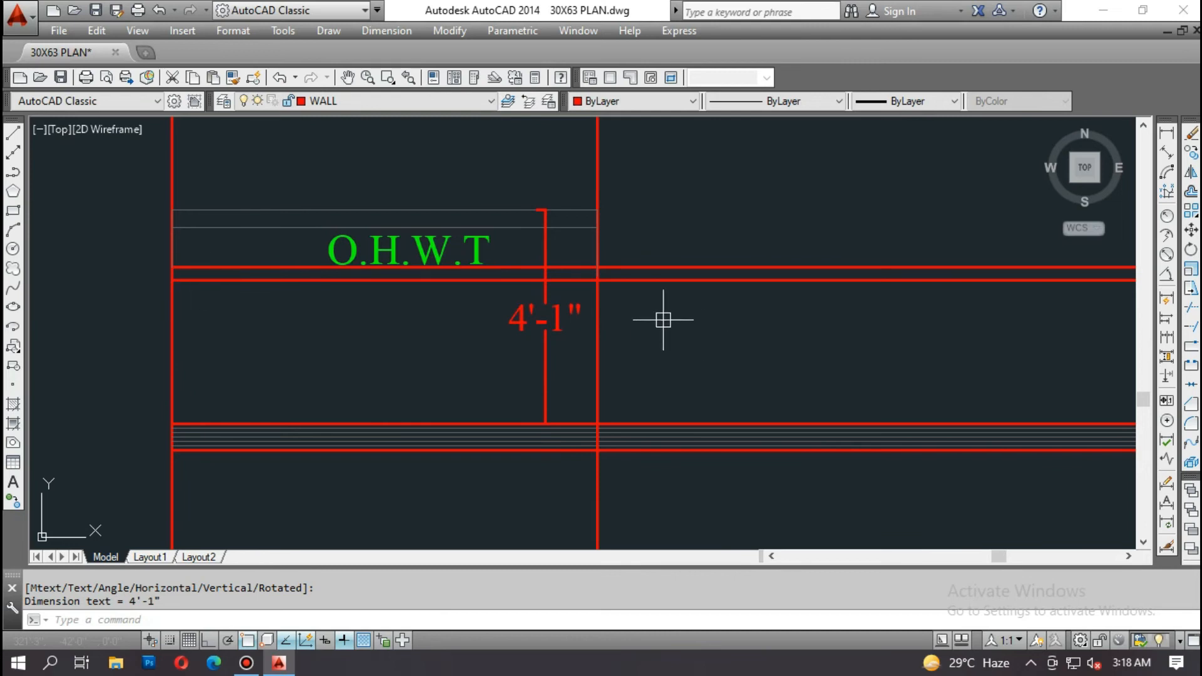
# Step: Stretch the top lines of the O.H.W.T outline on the rear elevation upward by 11 inches
pyautogui.write('s')
pyautogui.press('Return')
pyautogui.click(713, 157)
pyautogui.click(122, 250)
pyautogui.click(113, 213)
pyautogui.write('11')
pyautogui.press('Return')
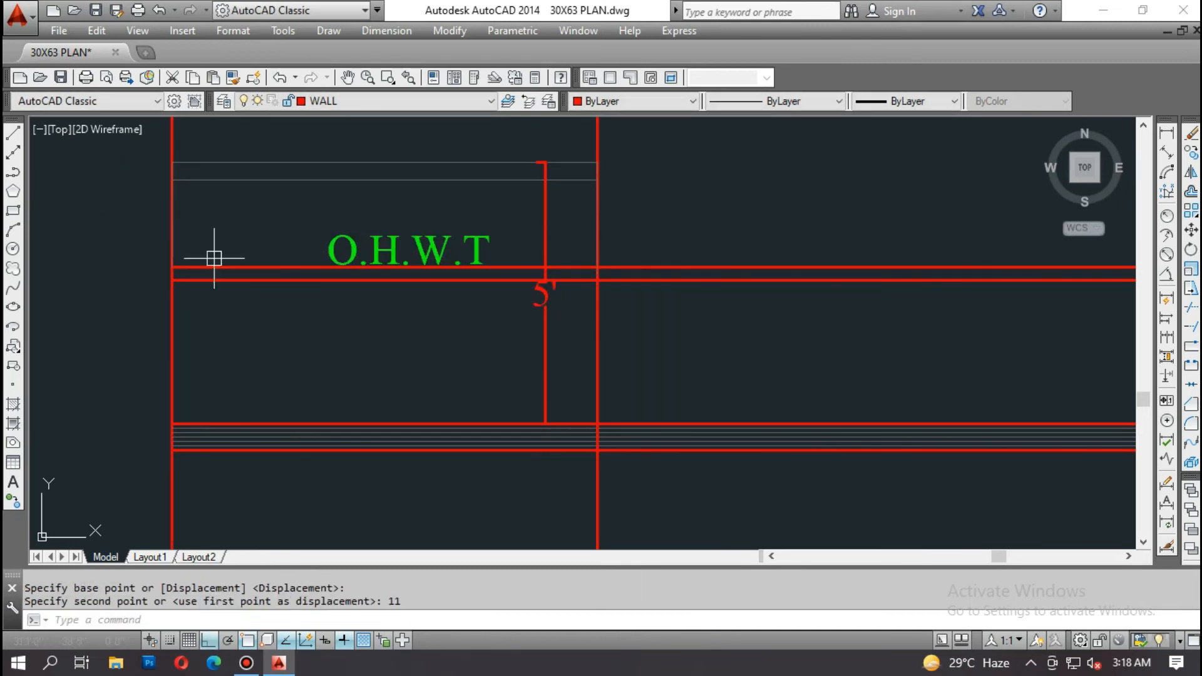
# Step: Erase the vertical height dimension inside the O.H.W.T outline
pyautogui.scroll(-1, 583, 349)
pyautogui.press('Escape')
pyautogui.write('e')
pyautogui.press('Return')
pyautogui.click(562, 347)
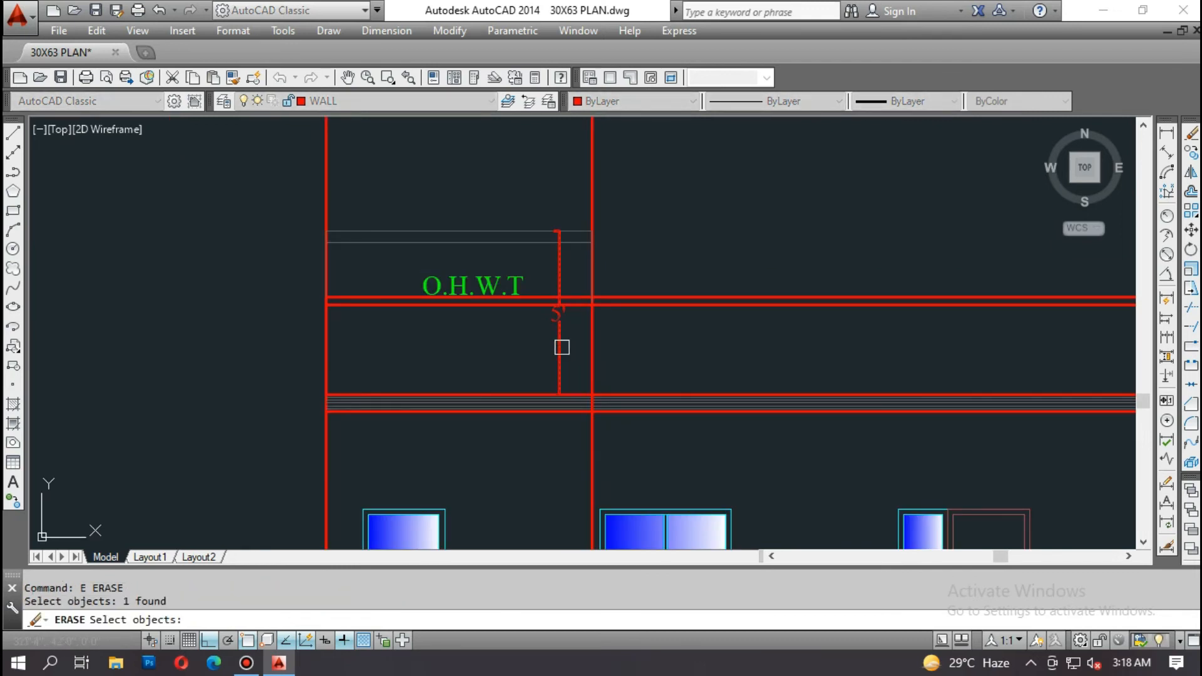
pyautogui.press('Return')
# Step: Measure the height from the upper R.C.C. slab to the top corner of the O.H.W.T in the finished front elevation
pyautogui.scroll(-5, 428, 314)
pyautogui.scroll(4, 945, 378)
pyautogui.press('Escape')
pyautogui.write('dli')
pyautogui.press('Return')
pyautogui.scroll(4, 1028, 356)
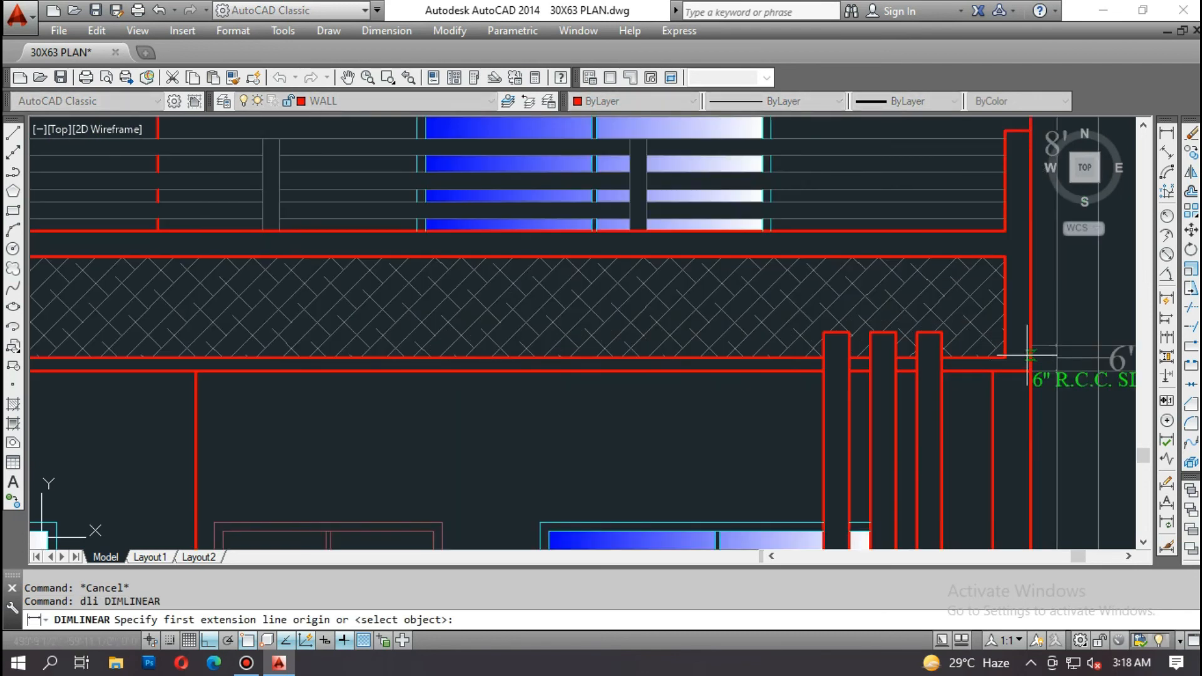
pyautogui.click(1031, 346)
pyautogui.scroll(-4, 1030, 345)
pyautogui.scroll(2, 585, 237)
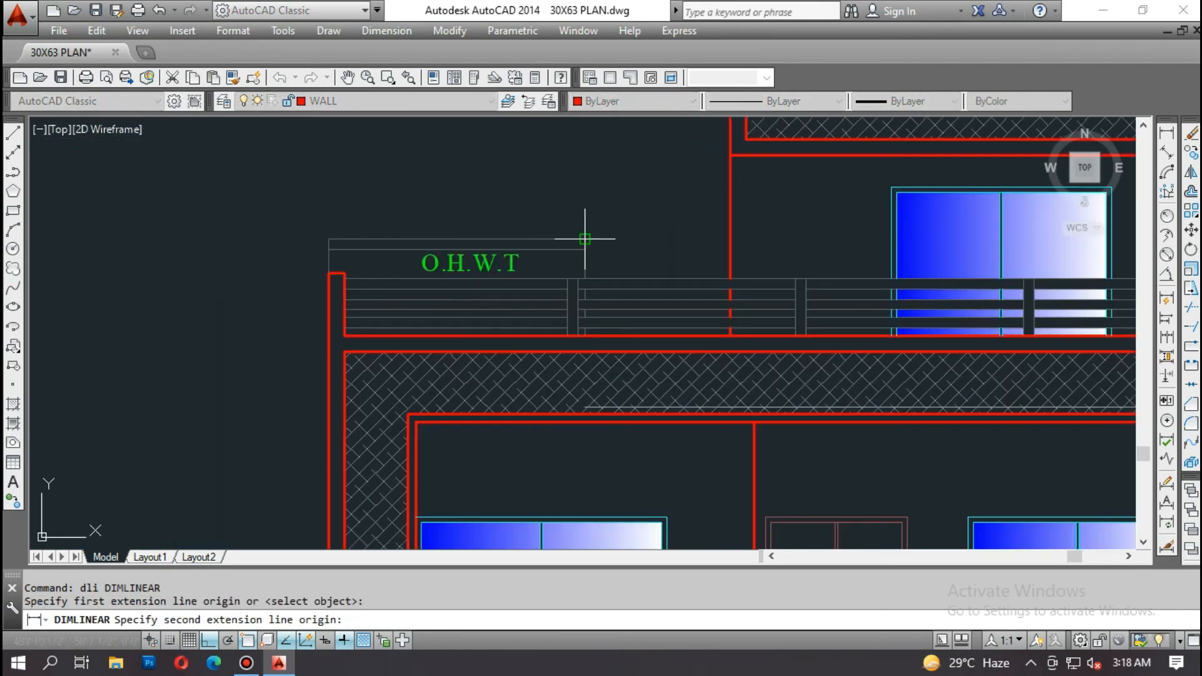
pyautogui.click(586, 238)
pyautogui.scroll(2, 257, 338)
pyautogui.scroll(-2, 288, 326)
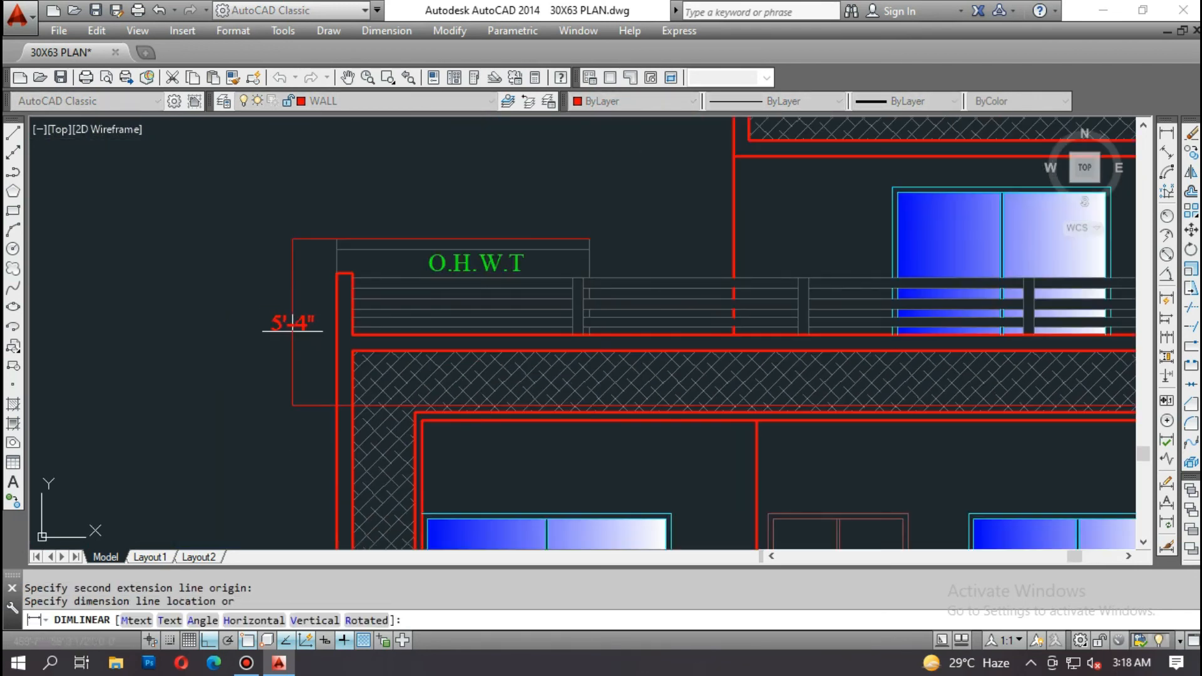
pyautogui.press('Escape')
# Step: Stretch the top of the rear elevation's O.H.W.T outline upward by another 4 inches
pyautogui.scroll(-5, 526, 336)
pyautogui.scroll(6, 529, 295)
pyautogui.press('Escape')
pyautogui.write('s')
pyautogui.press('space')
pyautogui.click(813, 257)
pyautogui.click(263, 336)
pyautogui.press('space')
pyautogui.click(310, 306)
pyautogui.write('4')
pyautogui.press('space')
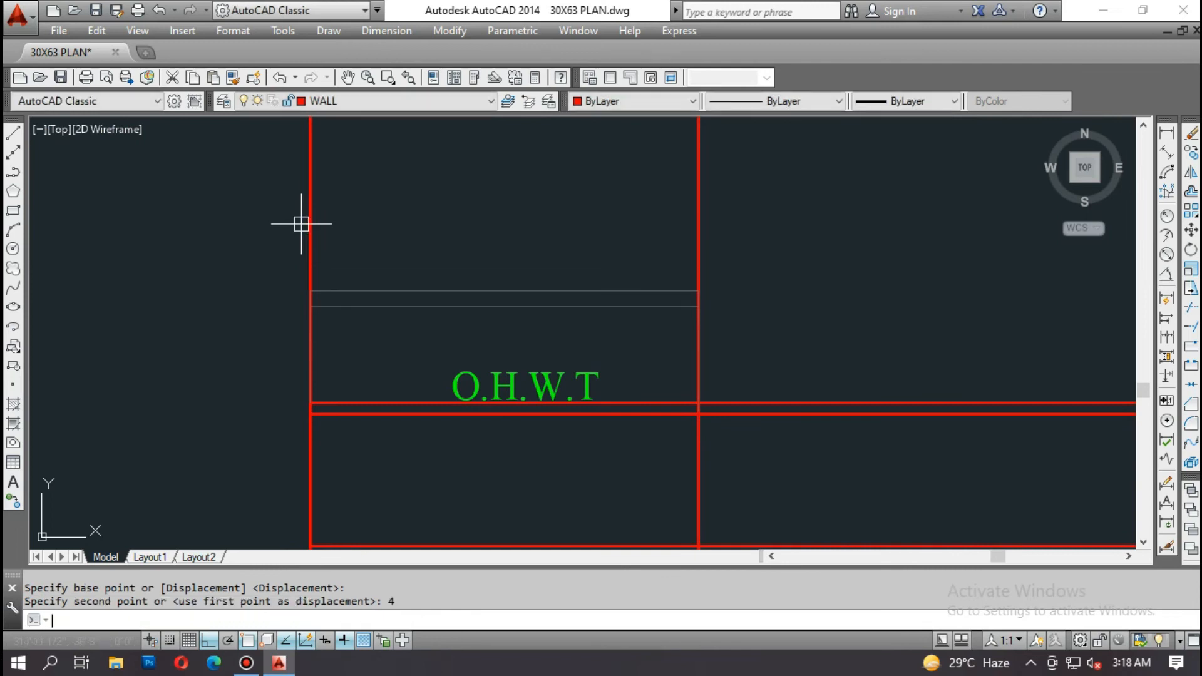
# Step: Move the O.H.W.T label up to sit midway between the tank's top lines and the parapet
pyautogui.press('Escape')
pyautogui.write('m')
pyautogui.press('space')
pyautogui.click(561, 384)
pyautogui.press('space')
pyautogui.click(812, 369)
pyautogui.click(811, 332)
pyautogui.press('Escape')
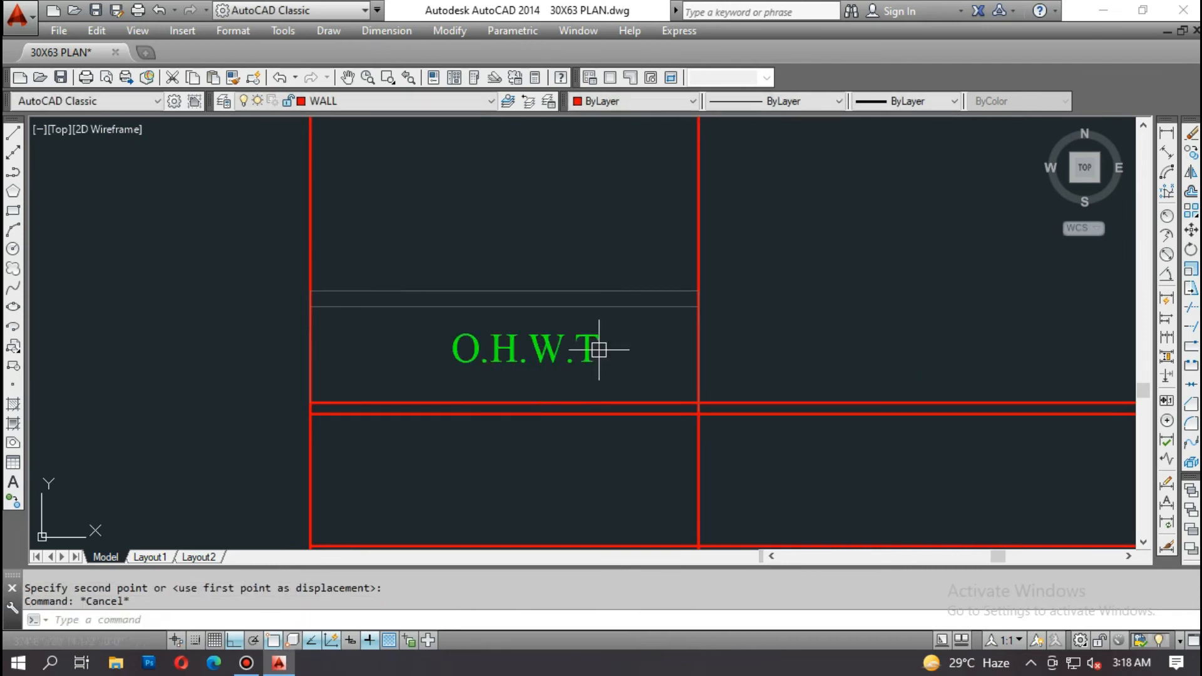
# Step: Erase the two vertical projection rays at the tank's sides and undo the erasure
pyautogui.scroll(-6, 433, 355)
pyautogui.press('Escape')
pyautogui.write('e')
pyautogui.click(500, 305)
pyautogui.click(298, 298)
pyautogui.press('space')
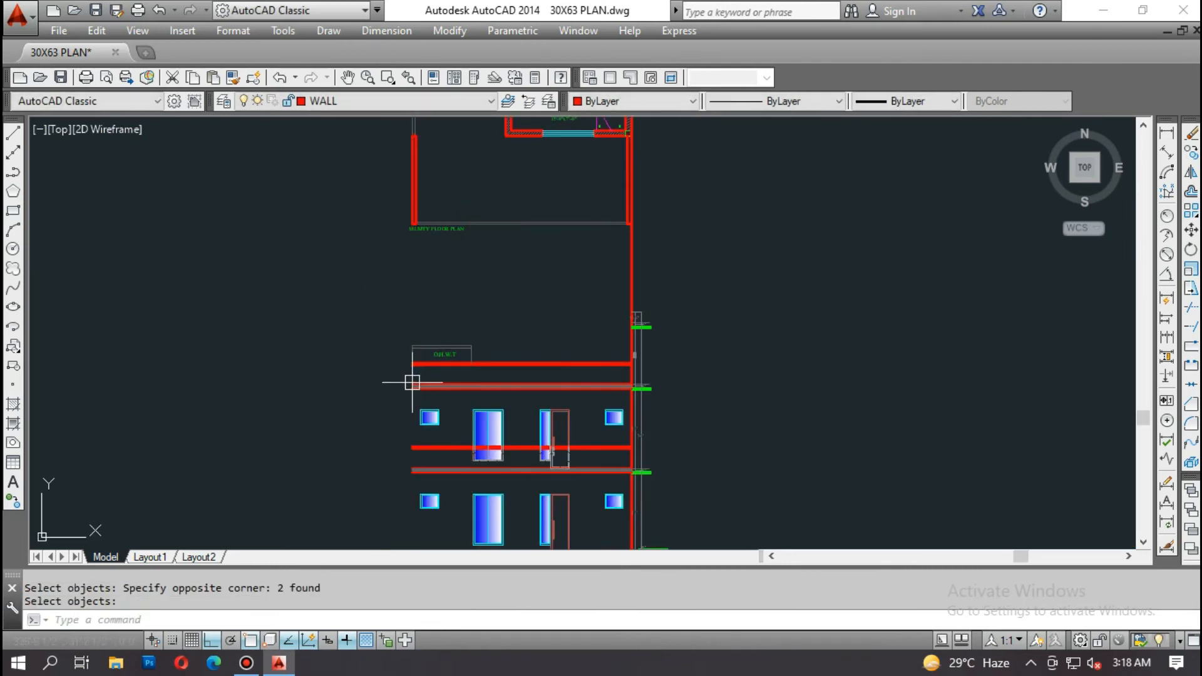
pyautogui.hotkey('ctrl', 'z')
pyautogui.scroll(-8, 480, 393)
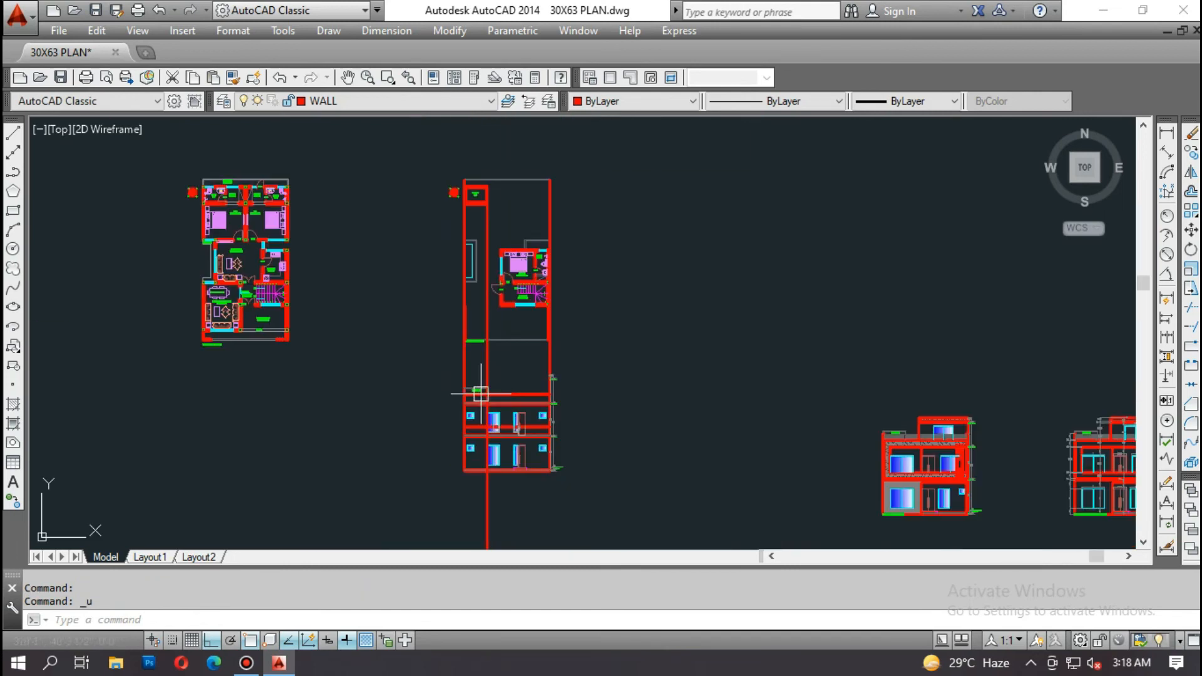
# Step: Project the mumty room's upper-left outer corner down through the rear elevation with a vertical ray
pyautogui.scroll(4, 497, 262)
pyautogui.write('ray')
pyautogui.press('Return')
pyautogui.scroll(6, 494, 244)
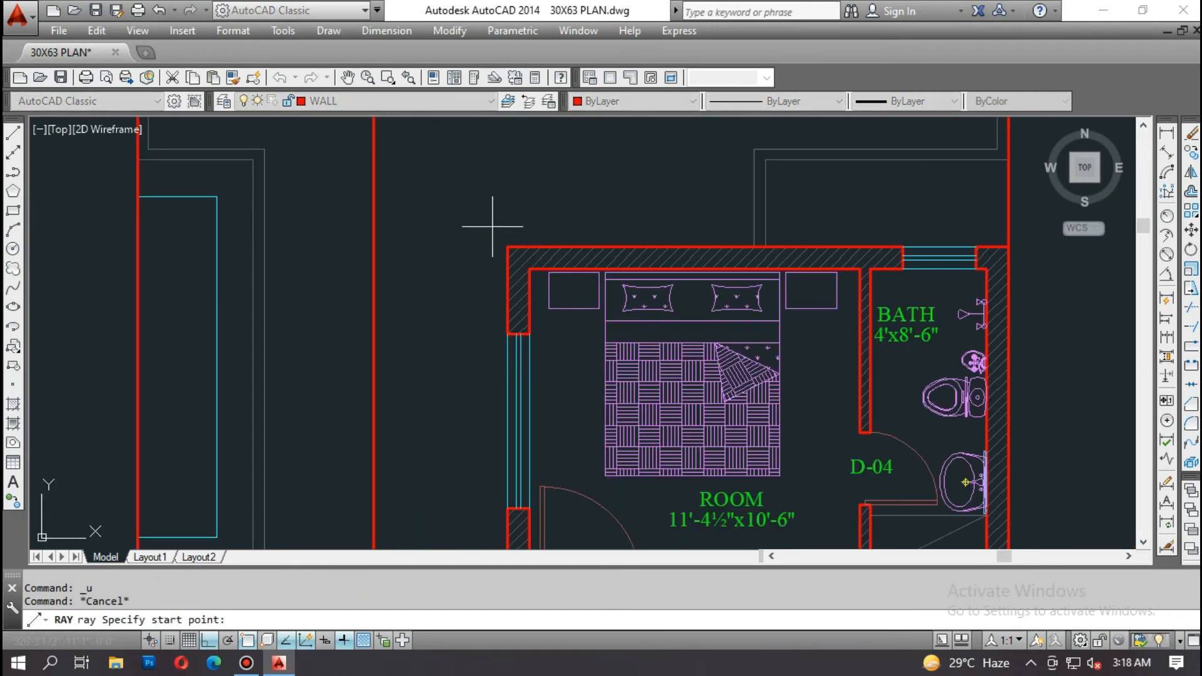
pyautogui.click(510, 255)
pyautogui.click(483, 278)
pyautogui.press('Escape')
pyautogui.scroll(-10, 553, 189)
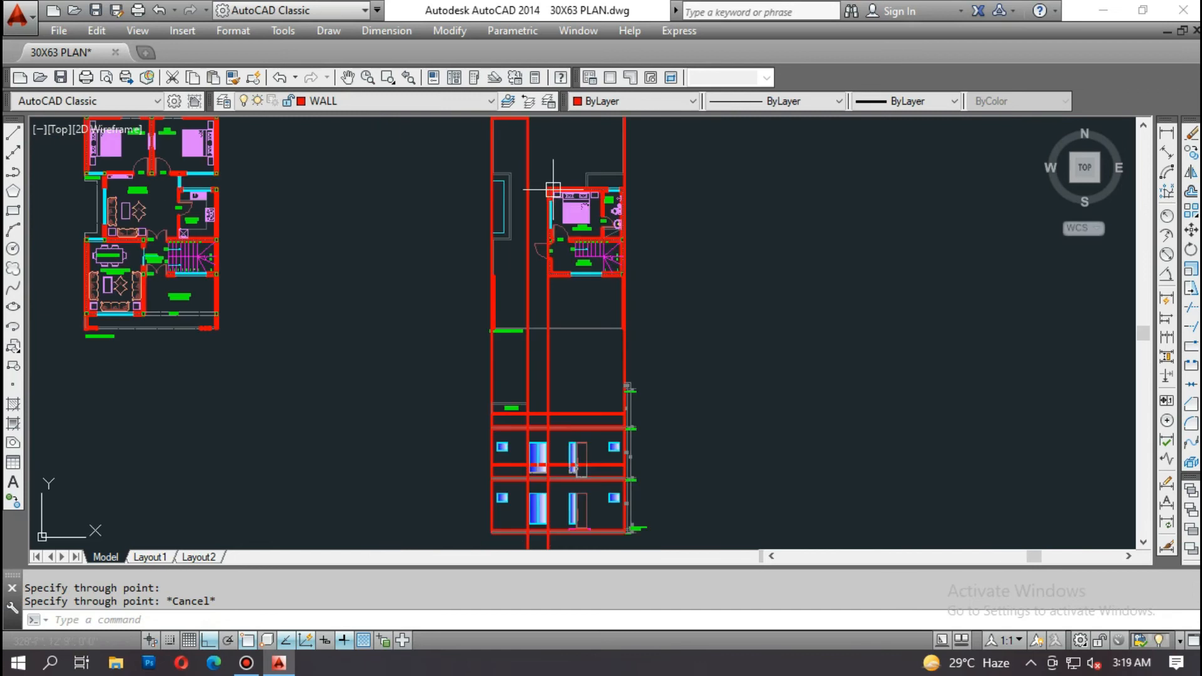
# Step: Draw the mumty parapet's top line from the right outer wall line to the mumty's projection ray, level with the 1'-6" dimension's top
pyautogui.scroll(4, 574, 163)
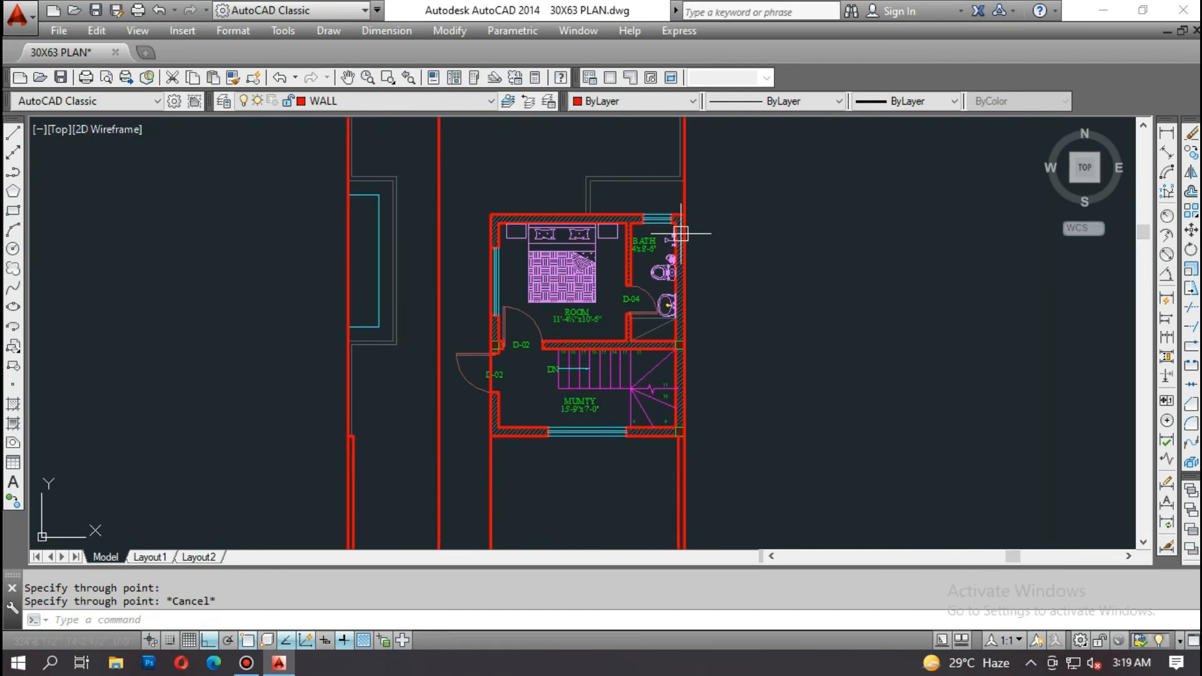
pyautogui.moveTo(598, 500); pyautogui.dragTo(589, 245, button='middle')
pyautogui.scroll(2, 639, 210)
pyautogui.press('Escape')
pyautogui.write('l')
pyautogui.press('Return')
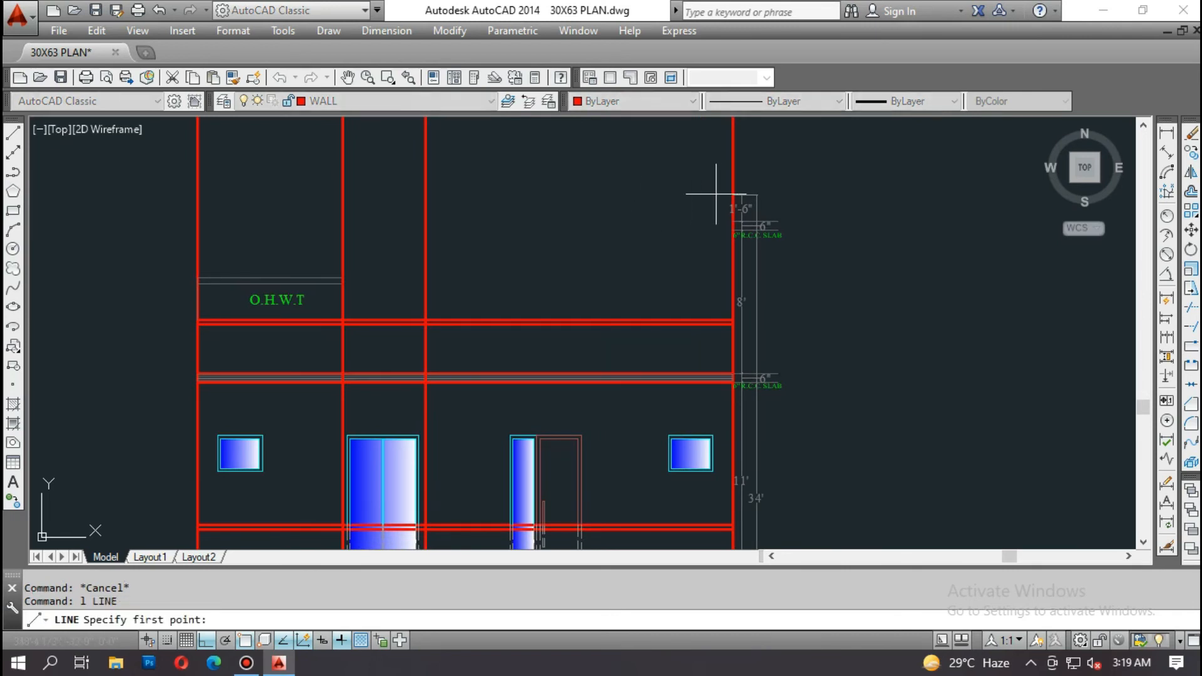
pyautogui.click(732, 194)
pyautogui.click(425, 194)
pyautogui.press('Escape')
# Step: Draw the bottom and top lines of the mumty's 6" R.C.C. slab between the right wall line and the projection ray
pyautogui.press('Return')
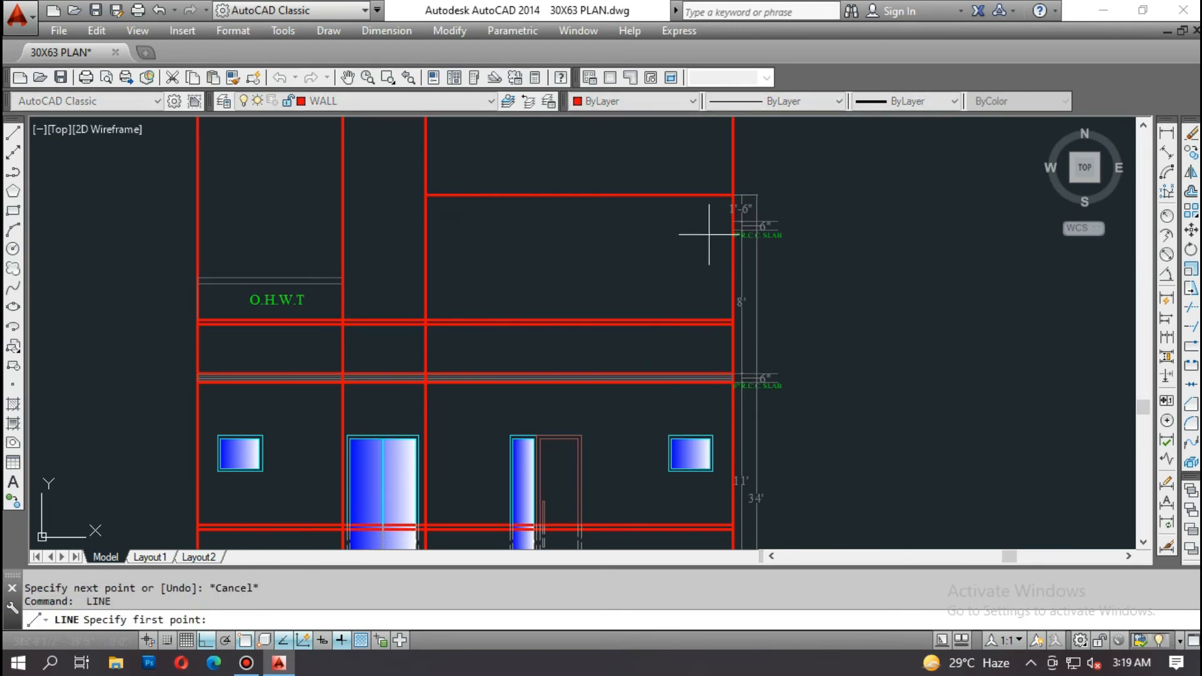
pyautogui.scroll(4, 714, 233)
pyautogui.click(758, 224)
pyautogui.scroll(-4, 758, 224)
pyautogui.click(275, 230)
pyautogui.press('Escape')
pyautogui.press('Return')
pyautogui.click(758, 215)
pyautogui.click(272, 215)
pyautogui.press('Escape')
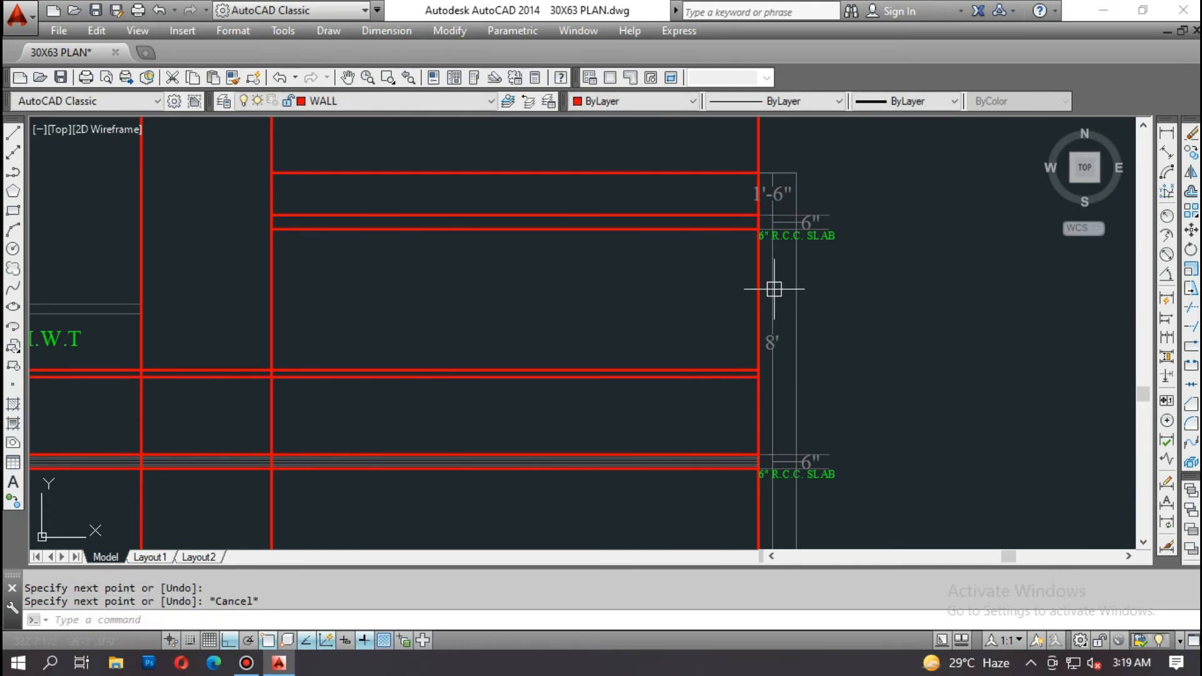
# Step: Trim the mumty's left wall ray below the roof parapet's top line
pyautogui.press('Escape')
pyautogui.scroll(2, 265, 400)
pyautogui.write('tr')
pyautogui.press('Return')
pyautogui.click(279, 370)
pyautogui.press('Return')
pyautogui.moveTo(285, 399); pyautogui.dragTo(239, 417)
pyautogui.scroll(-6, 426, 418)
pyautogui.press('Escape')
pyautogui.press('Escape')
# Step: Erase the two vertical projection rays running along the sides of the O.H.W.T outline
pyautogui.scroll(3, 379, 332)
pyautogui.write('e')
pyautogui.press('Return')
pyautogui.moveTo(407, 327); pyautogui.dragTo(132, 342)
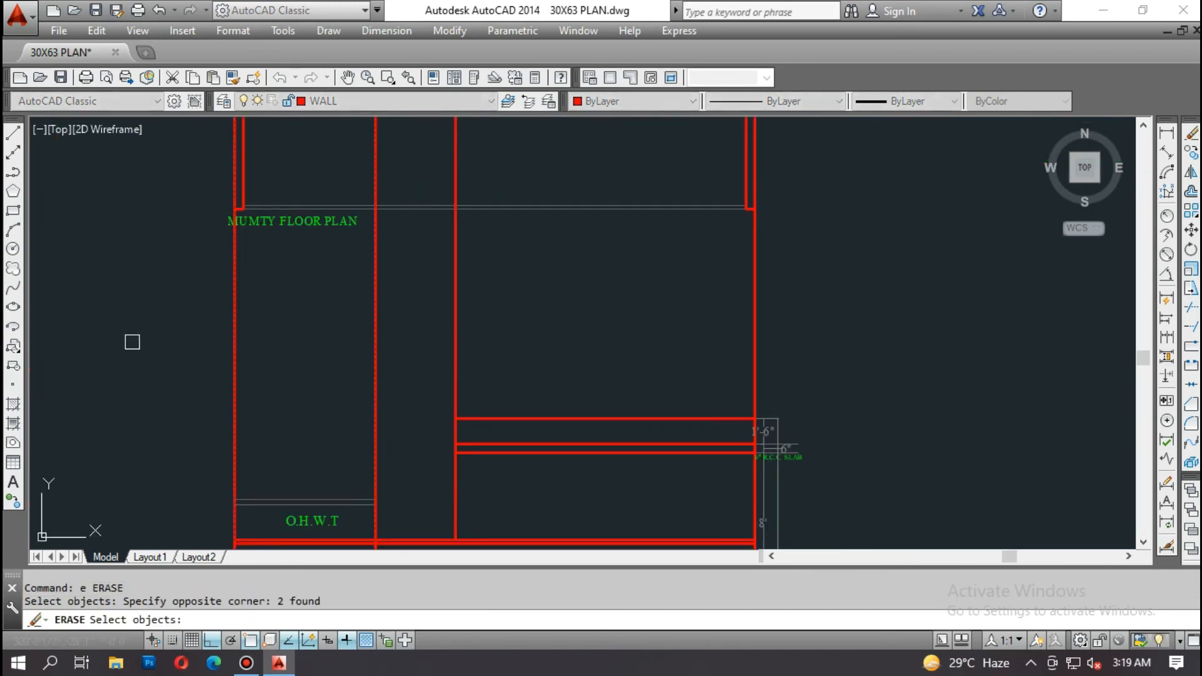
pyautogui.press('Return')
pyautogui.press('Escape')
# Step: Trim the mumty's left and right wall rays above the mumty parapet's top line
pyautogui.scroll(-4, 470, 265)
pyautogui.scroll(2, 524, 321)
pyautogui.write('tr')
pyautogui.press('Return')
pyautogui.click(509, 323)
pyautogui.press('Return')
pyautogui.moveTo(404, 276); pyautogui.dragTo(726, 293)
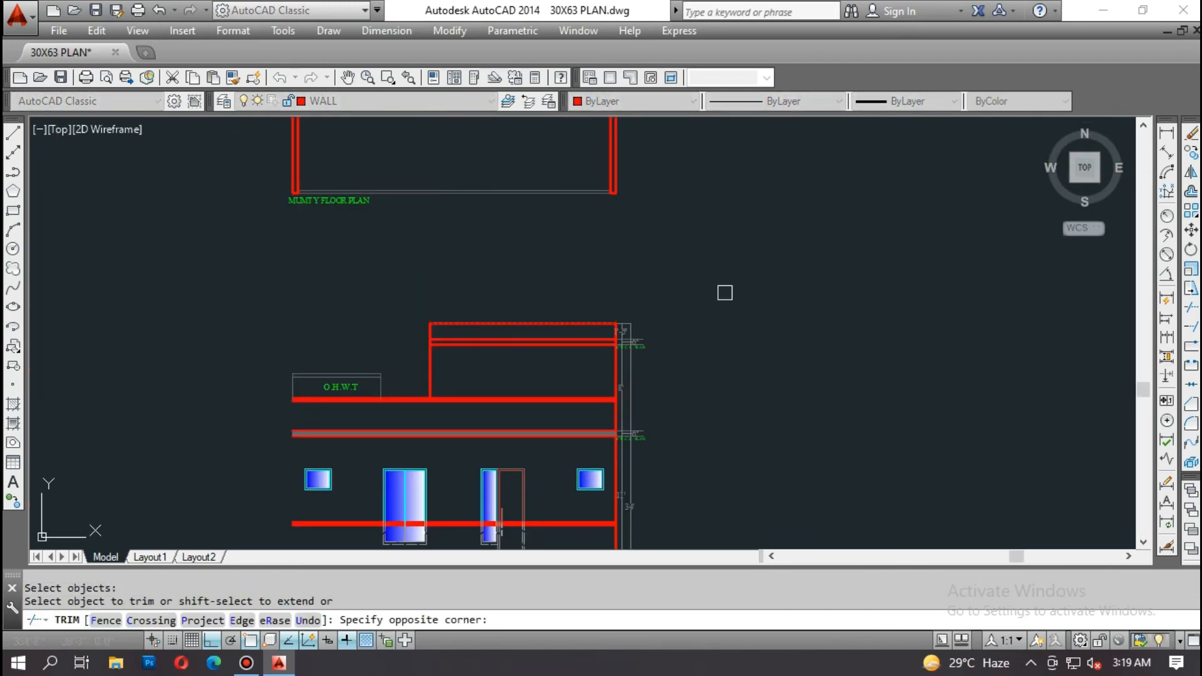
pyautogui.scroll(4, 501, 357)
pyautogui.press('Escape')
pyautogui.press('Escape')
# Step: Project both jambs of the mumty bath's window down through the rear elevation with vertical rays
pyautogui.scroll(-10, 520, 374)
pyautogui.scroll(2, 532, 253)
pyautogui.press('Escape')
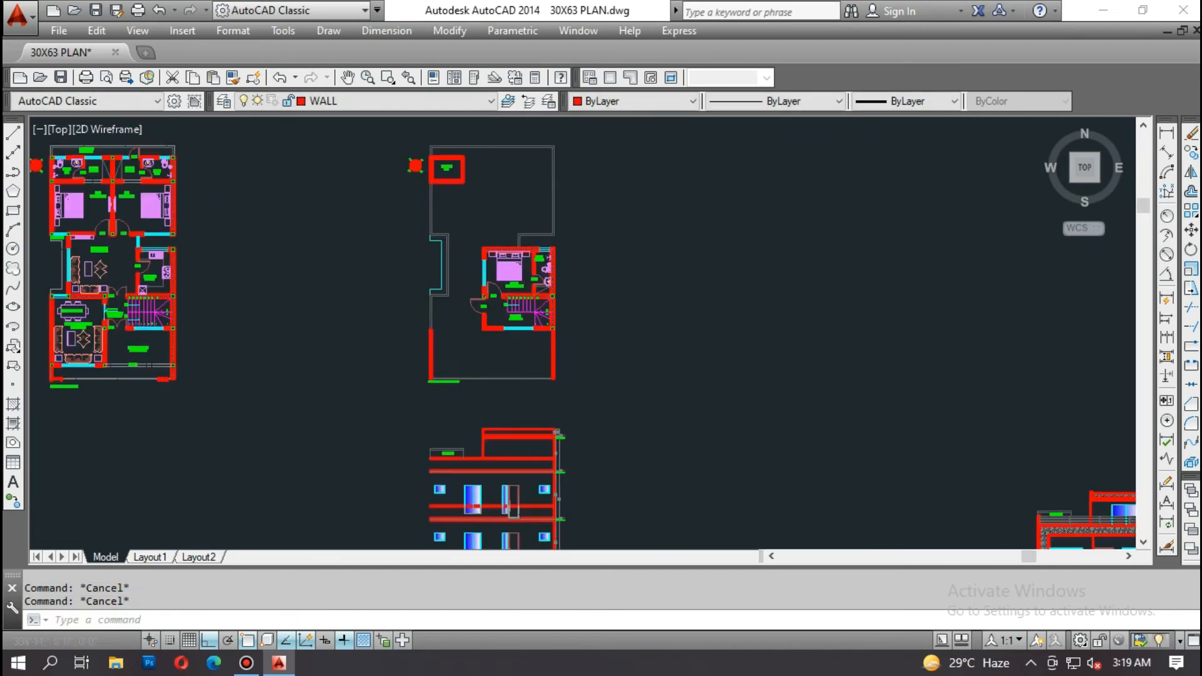
pyautogui.scroll(2, 531, 263)
pyautogui.write('ray')
pyautogui.press('Return')
pyautogui.scroll(9, 570, 188)
pyautogui.click(585, 166)
pyautogui.click(585, 181)
pyautogui.press('Return')
pyautogui.press('Return')
pyautogui.click(751, 161)
pyautogui.click(752, 182)
pyautogui.press('Return')
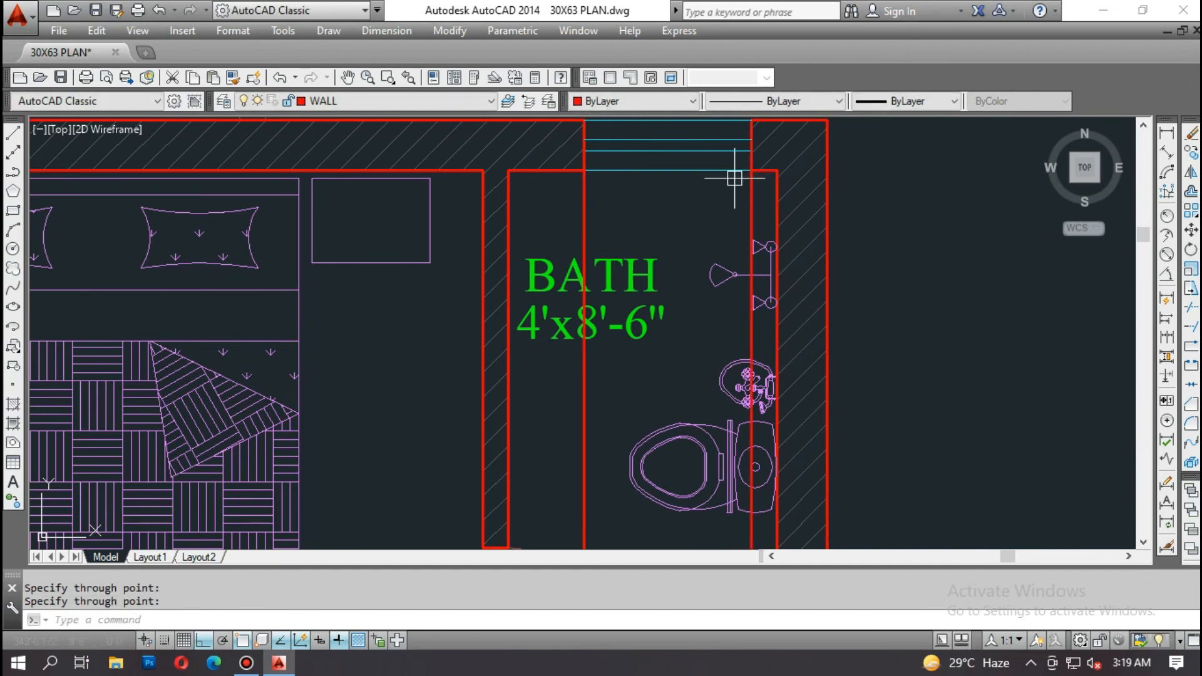
# Step: Offset the mumty slab's bottom line 12 inches downward to mark the window's head level
pyautogui.scroll(-5, 622, 295)
pyautogui.scroll(4, 644, 313)
pyautogui.press('Escape')
pyautogui.write('o')
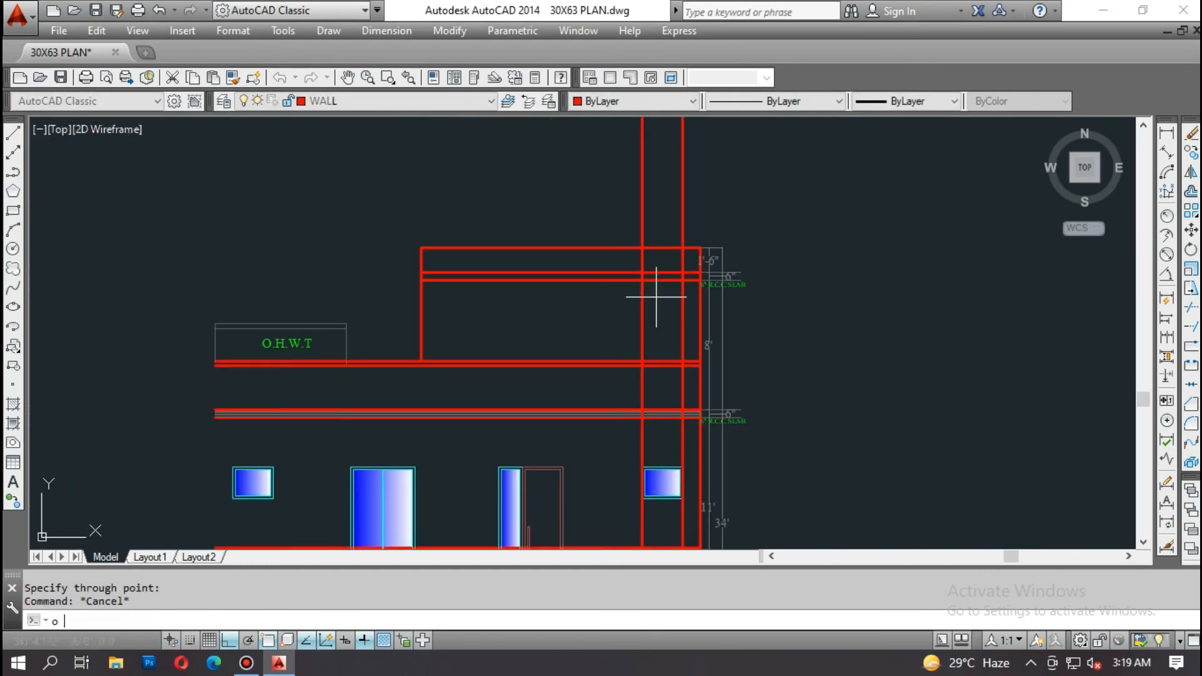
pyautogui.press('Return')
pyautogui.write('12')
pyautogui.press('Return')
pyautogui.scroll(3, 623, 274)
pyautogui.click(623, 320)
pyautogui.press('Escape')
pyautogui.press('Escape')
# Step: Copy the right-hand bath window from the floor below to the mumty, between the window rays at the head-level line
pyautogui.write('co')
pyautogui.scroll(-5, 635, 274)
pyautogui.press('Return')
pyautogui.scroll(4, 636, 365)
pyautogui.click(564, 274)
pyautogui.click(739, 414)
pyautogui.press('Return')
pyautogui.click(726, 308)
pyautogui.scroll(-3, 726, 308)
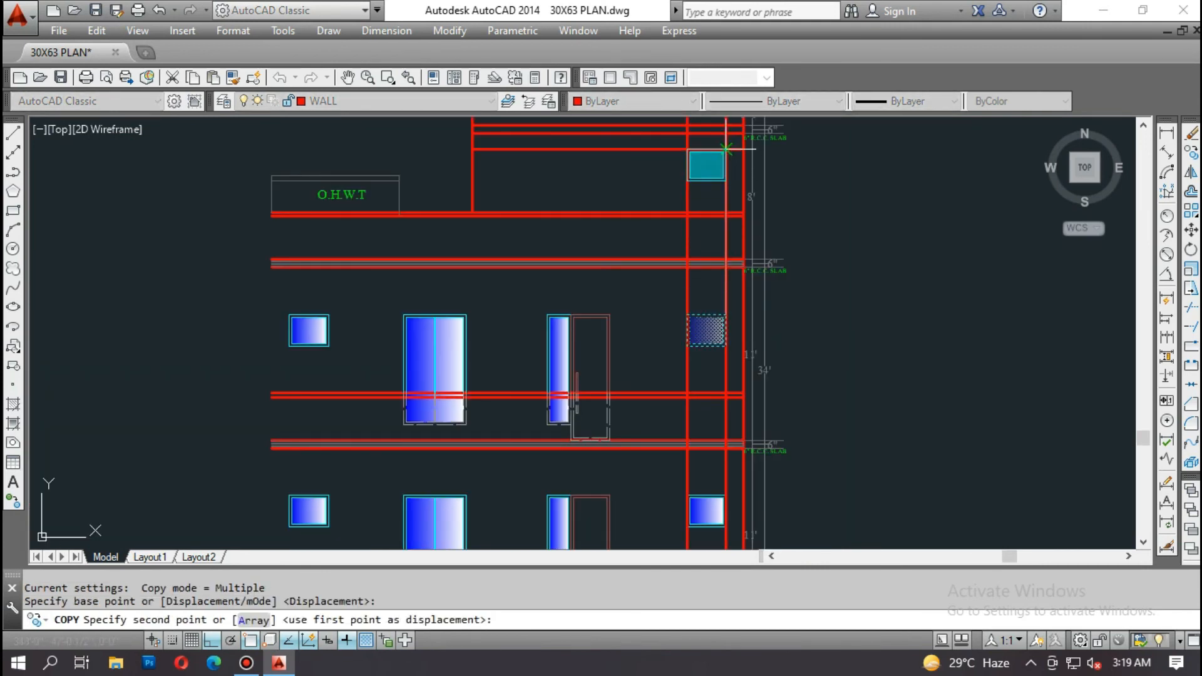
pyautogui.click(726, 149)
pyautogui.press('Escape')
# Step: Erase the window's head-level guide line and the two vertical window projection rays
pyautogui.moveTo(714, 198); pyautogui.dragTo(701, 364, button='middle')
pyautogui.write('e')
pyautogui.press('Return')
pyautogui.click(647, 315)
pyautogui.press('Return')
pyautogui.moveTo(739, 241); pyautogui.dragTo(602, 211)
pyautogui.write('e')
pyautogui.press('Return')
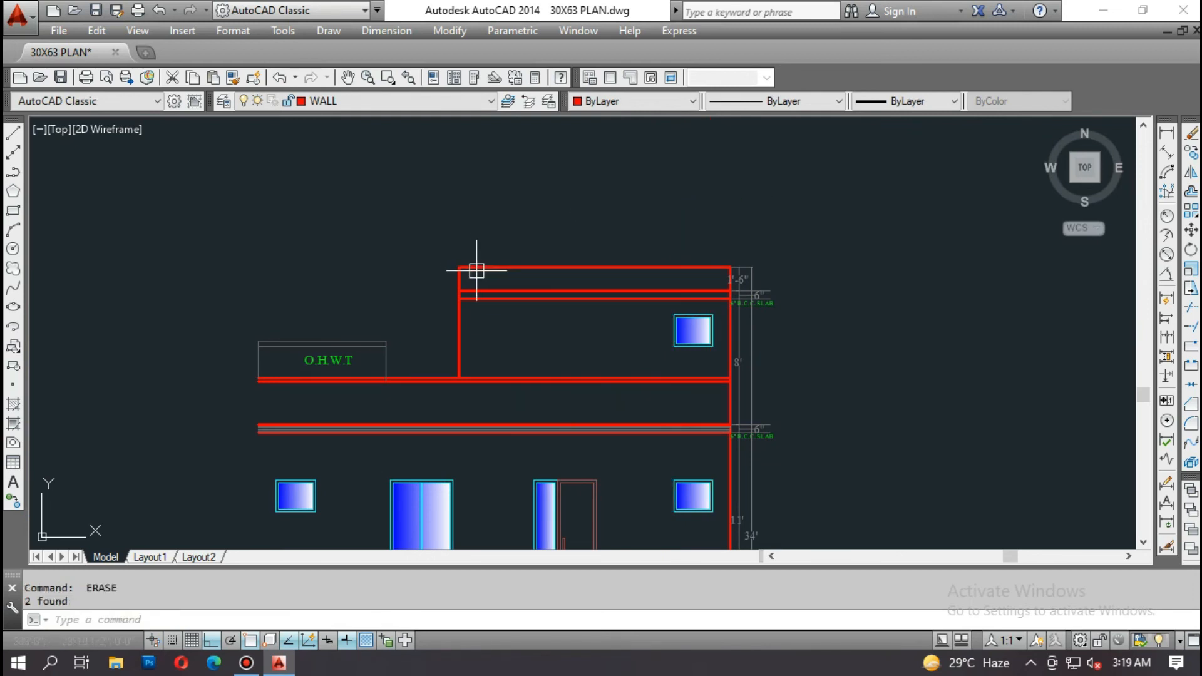
# Step: Examine the mumty parapet and slab detail in the front elevation and compare it with the rear elevation's mumty
pyautogui.scroll(-2, 475, 271)
pyautogui.scroll(-5, 620, 336)
pyautogui.scroll(3, 714, 288)
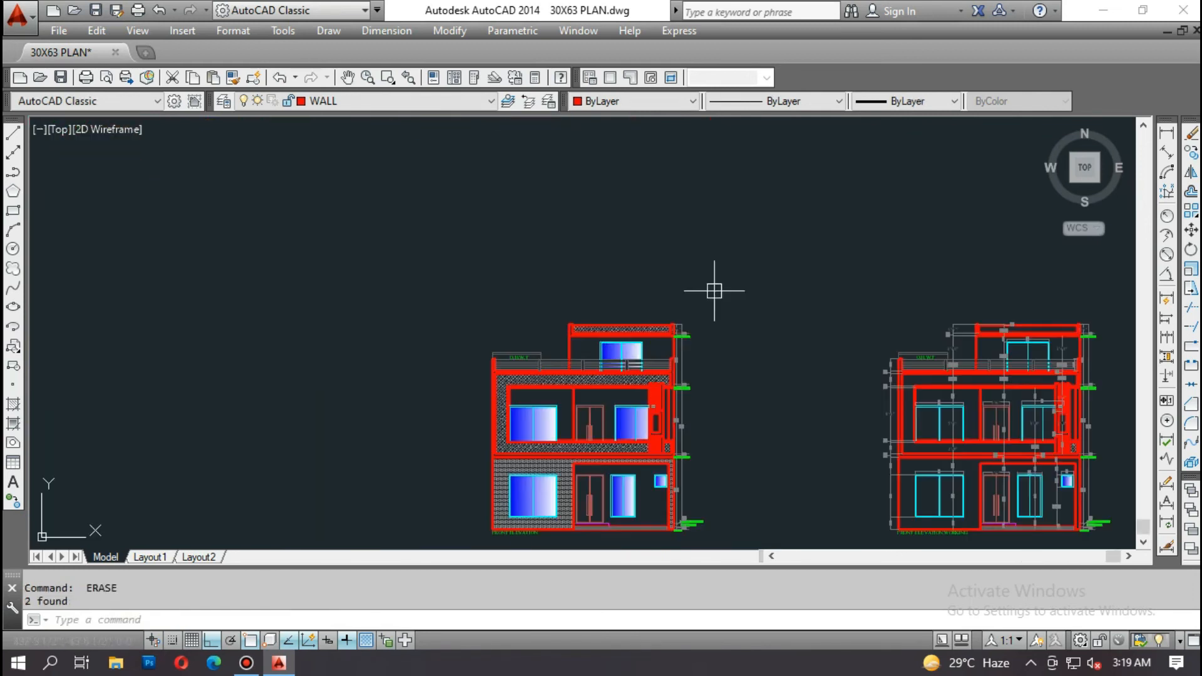
pyautogui.scroll(2, 613, 343)
pyautogui.scroll(2, 612, 334)
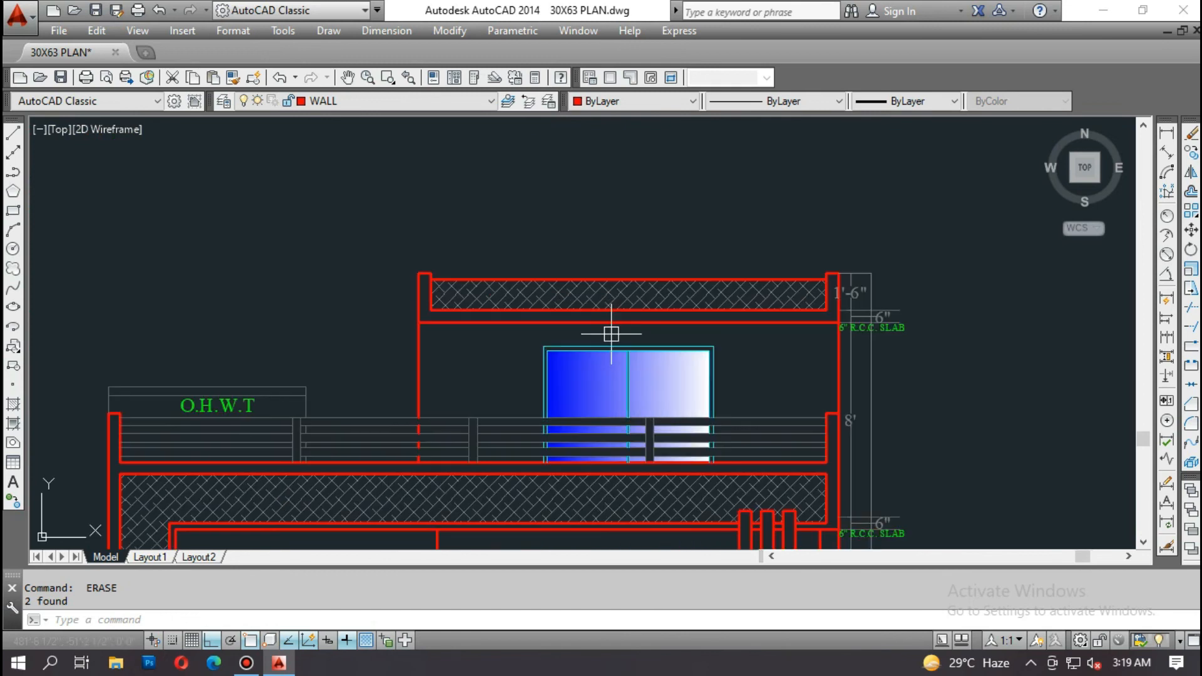
pyautogui.scroll(-5, 761, 301)
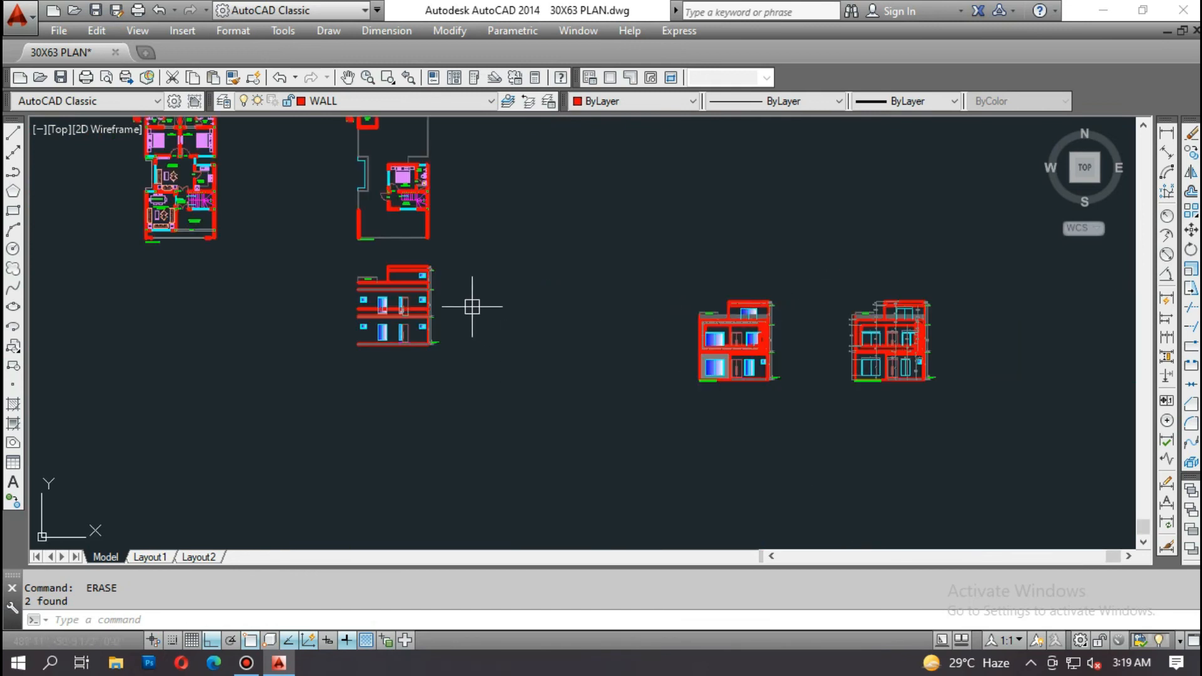
pyautogui.scroll(3, 391, 270)
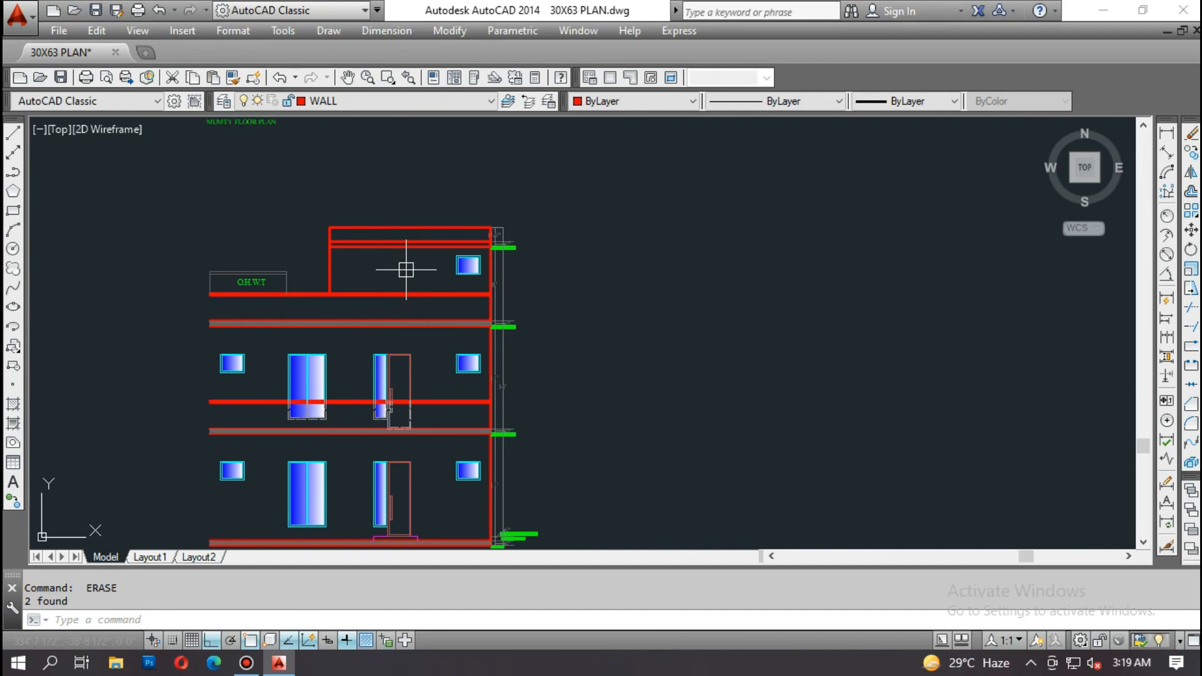
pyautogui.scroll(5, 335, 227)
pyautogui.press('Escape')
pyautogui.press('Escape')
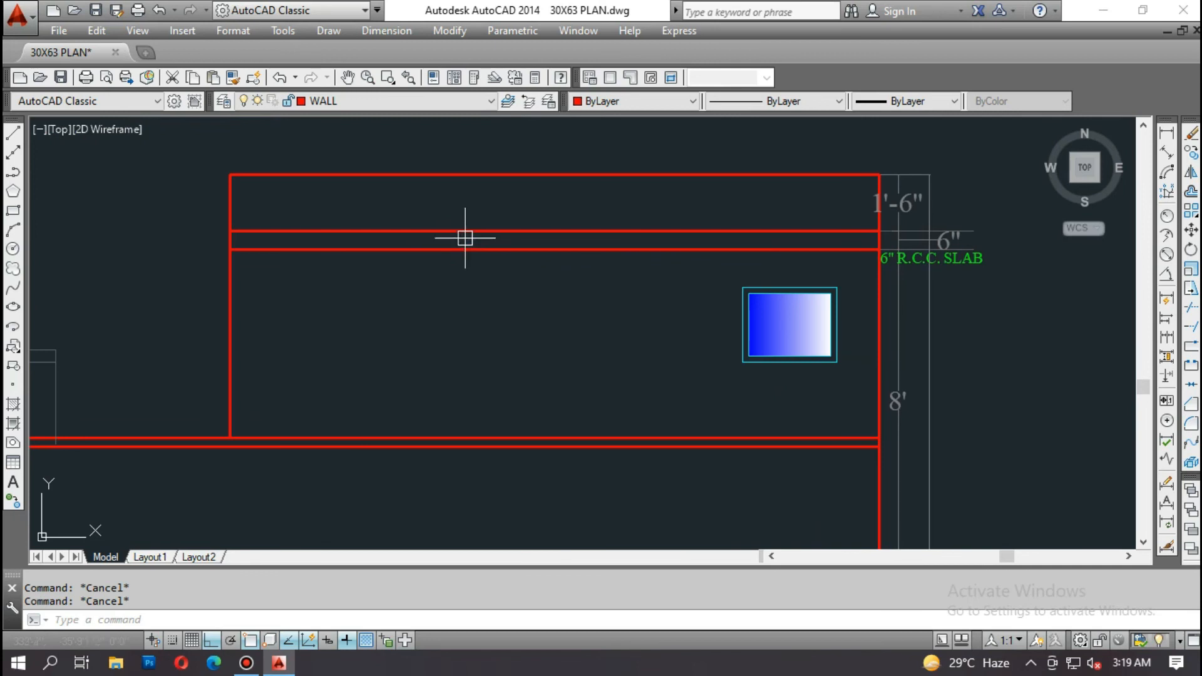
# Step: Draw the rear elevation's missing left outer wall line up to the top of the roof parapet
pyautogui.scroll(-6, 720, 241)
pyautogui.scroll(4, 546, 315)
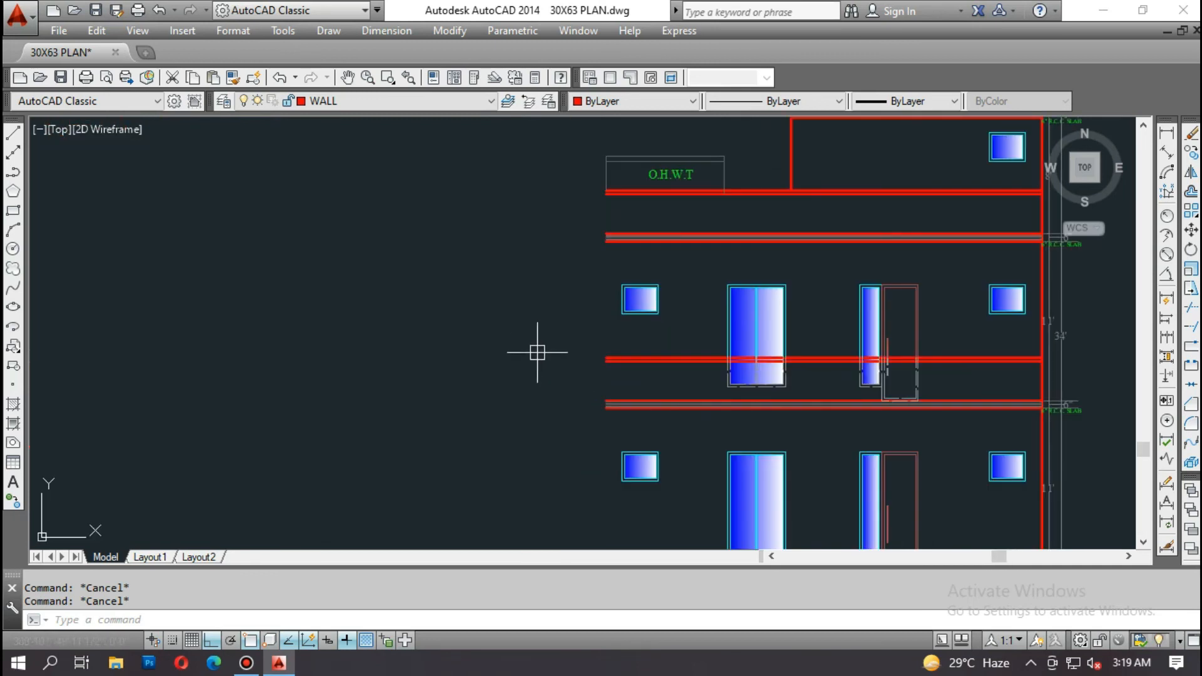
pyautogui.write('l')
pyautogui.press('Return')
pyautogui.click(602, 362)
pyautogui.moveTo(584, 200); pyautogui.dragTo(593, 492, button='middle')
pyautogui.scroll(5, 590, 267)
pyautogui.click(636, 260)
pyautogui.press('Escape')
# Step: Trim the right outer wall line just above the roof parapet, below the mumty's slab label
pyautogui.scroll(-7, 524, 281)
pyautogui.scroll(4, 593, 253)
pyautogui.scroll(4, 789, 340)
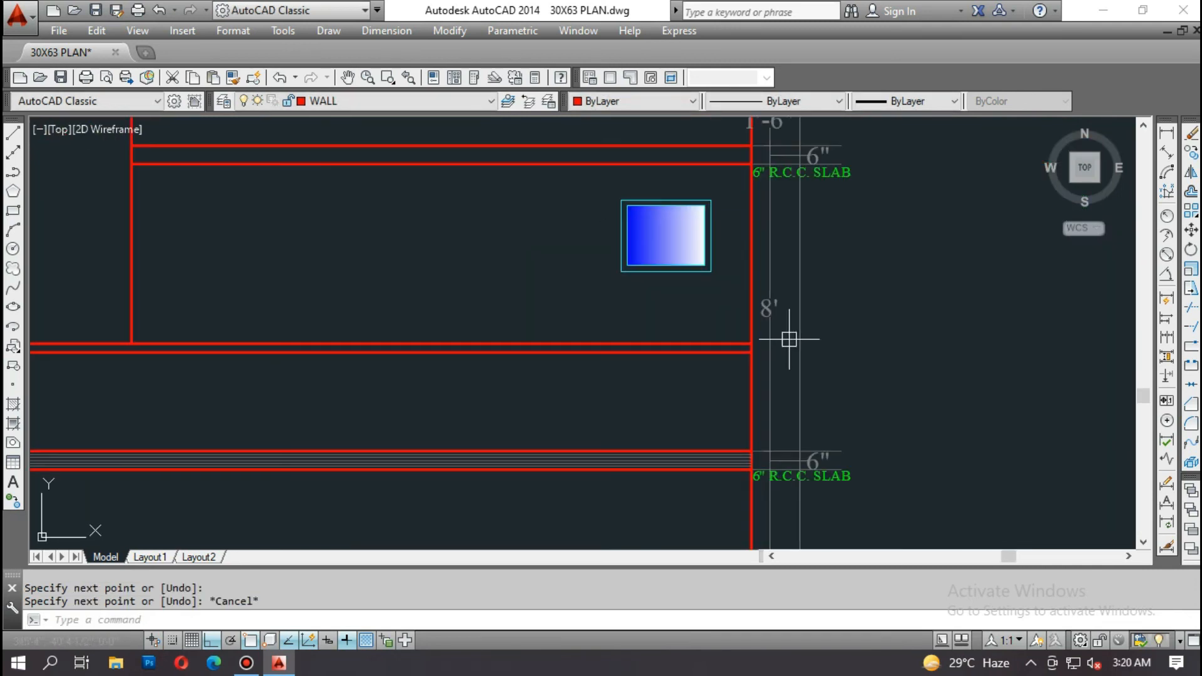
pyautogui.scroll(-8, 595, 350)
pyautogui.moveTo(602, 131); pyautogui.dragTo(630, 292, button='middle')
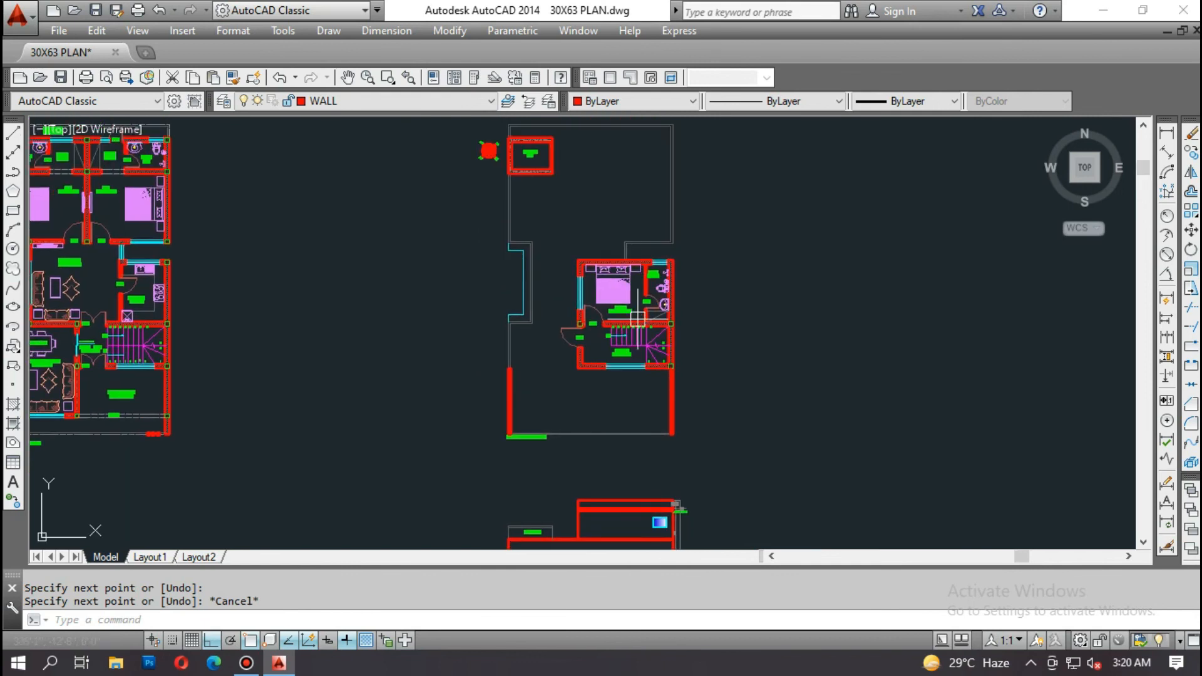
pyautogui.moveTo(670, 533); pyautogui.dragTo(677, 421, button='middle')
pyautogui.scroll(8, 681, 423)
pyautogui.write('tr')
pyautogui.press('space')
pyautogui.press('space')
pyautogui.click(667, 422)
pyautogui.press('Escape')
# Step: Fillet the mumty's remaining right wall piece with the roof parapet's top line to form a separate wall segment
pyautogui.write('f')
pyautogui.press('space')
pyautogui.click(637, 446)
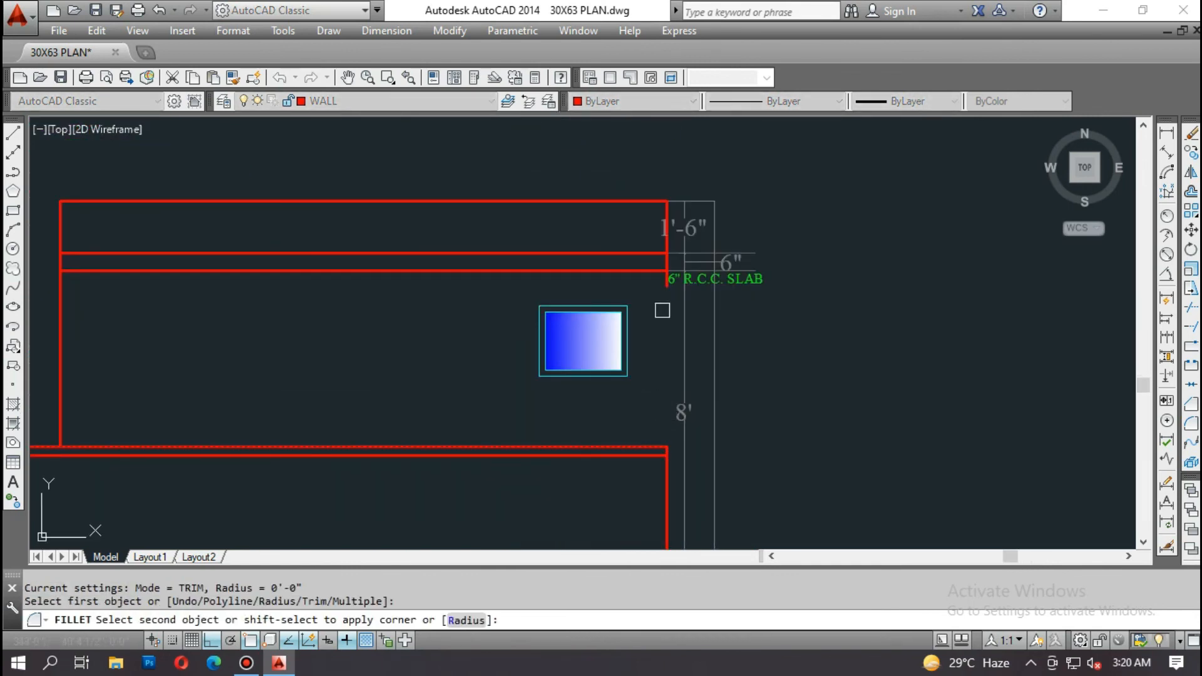
pyautogui.scroll(6, 657, 269)
pyautogui.press('Escape')
pyautogui.press('Escape')
pyautogui.scroll(-8, 684, 302)
# Step: Match the mumty's wall, parapet and slab lines to the properties of the overhead water tank outline
pyautogui.write('ma')
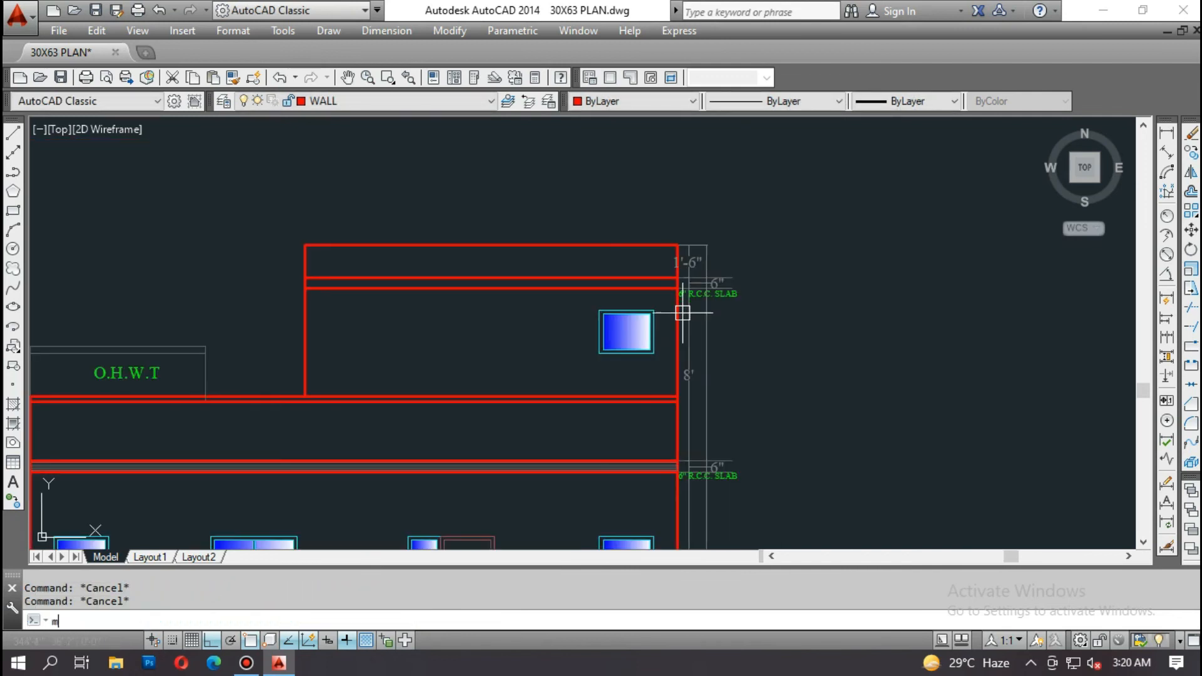
pyautogui.press('space')
pyautogui.click(169, 347)
pyautogui.click(351, 333)
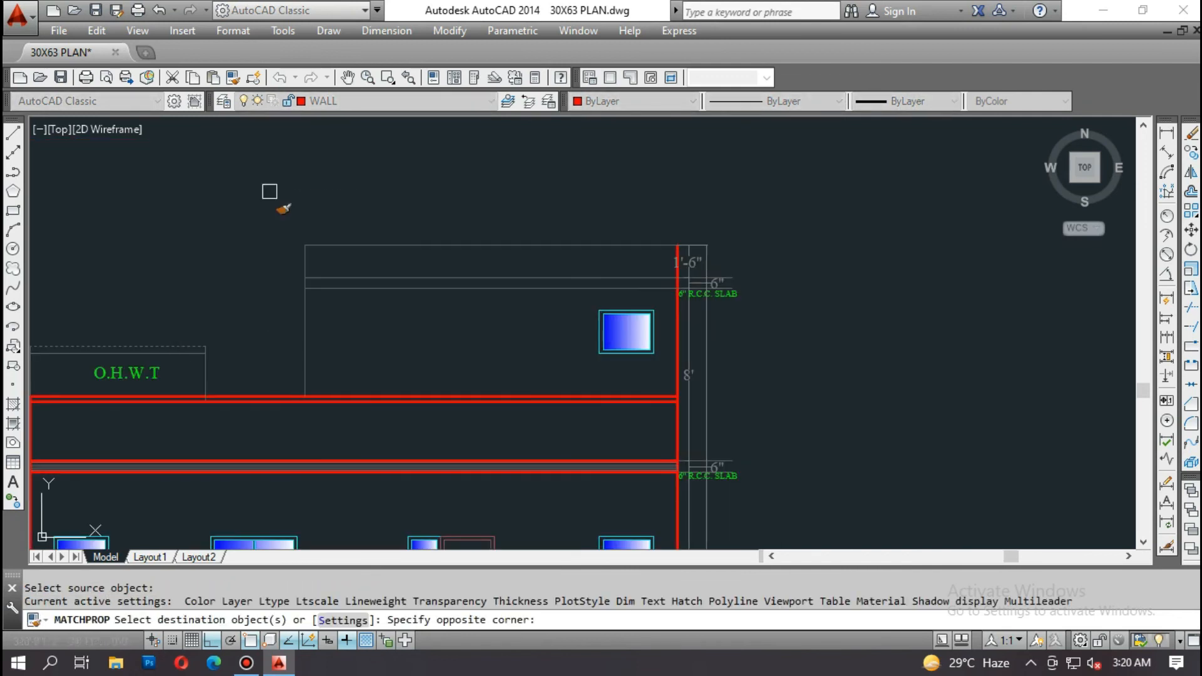
pyautogui.click(268, 194)
pyautogui.press('Escape')
# Step: Erase the two horizontal slab lines inside the mumty outline
pyautogui.write('e')
pyautogui.press('space')
pyautogui.click(510, 309)
pyautogui.click(483, 263)
pyautogui.press('space')
pyautogui.scroll(-4, 559, 238)
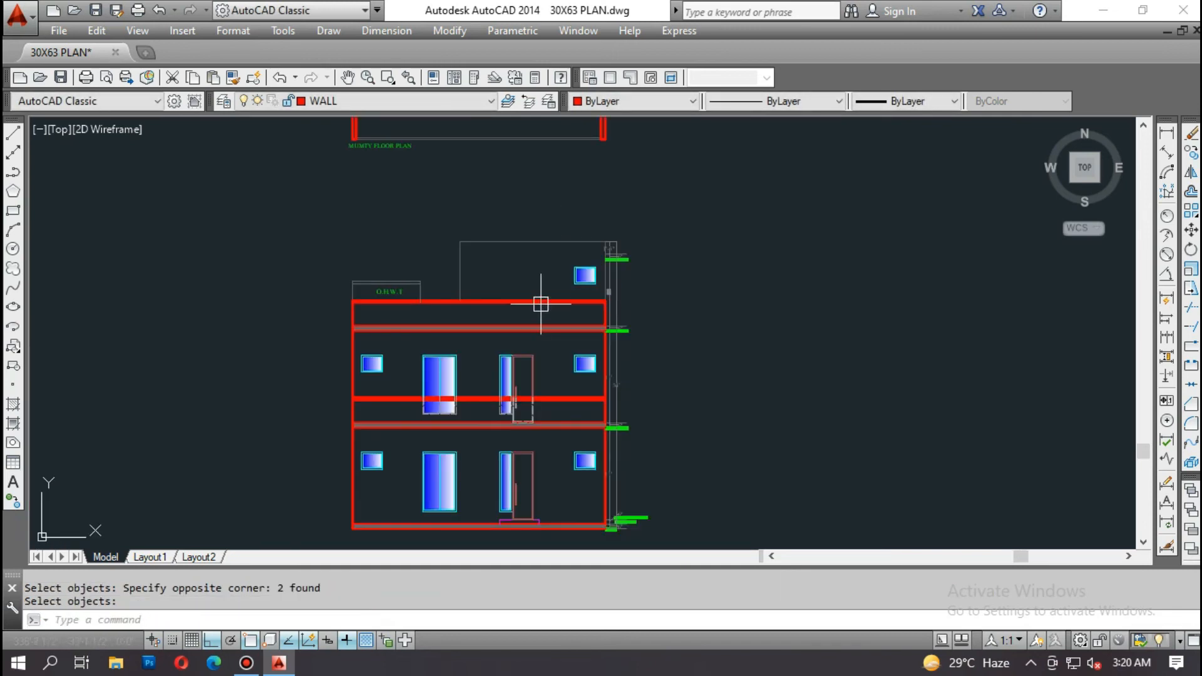
pyautogui.press('Escape')
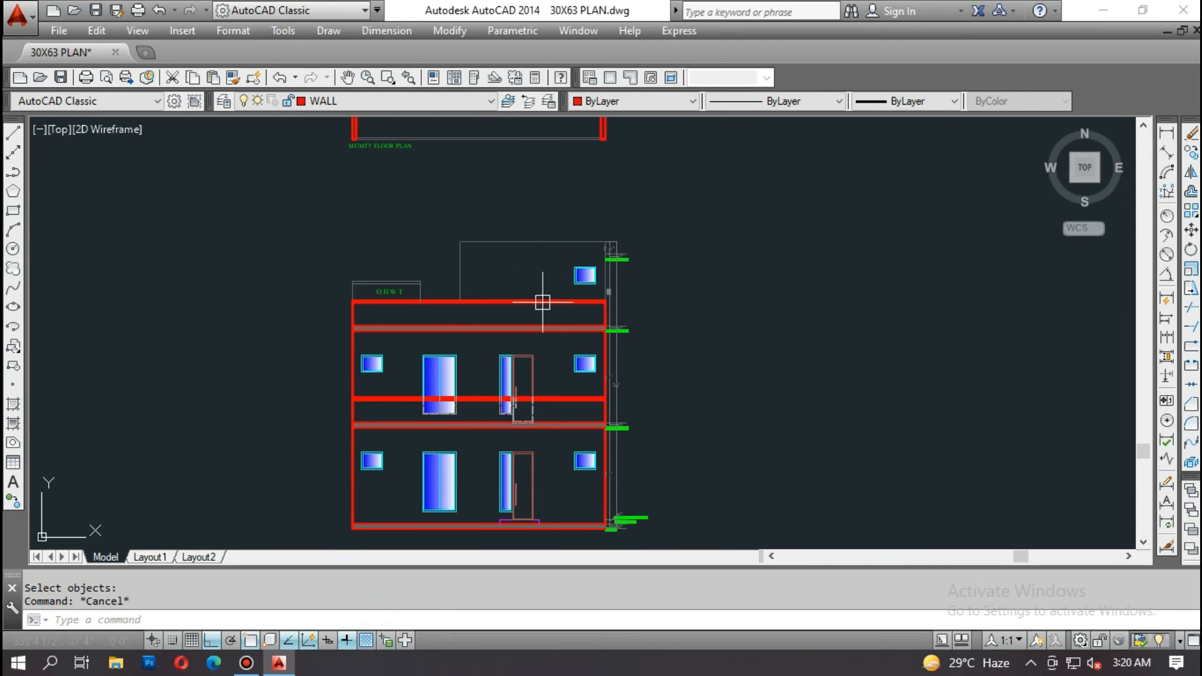
# Step: Mirror the whole rear elevation with its dimensions and labels about its vertical centre line, erasing the source objects
pyautogui.scroll(-2, 542, 302)
pyautogui.scroll(-3, 545, 338)
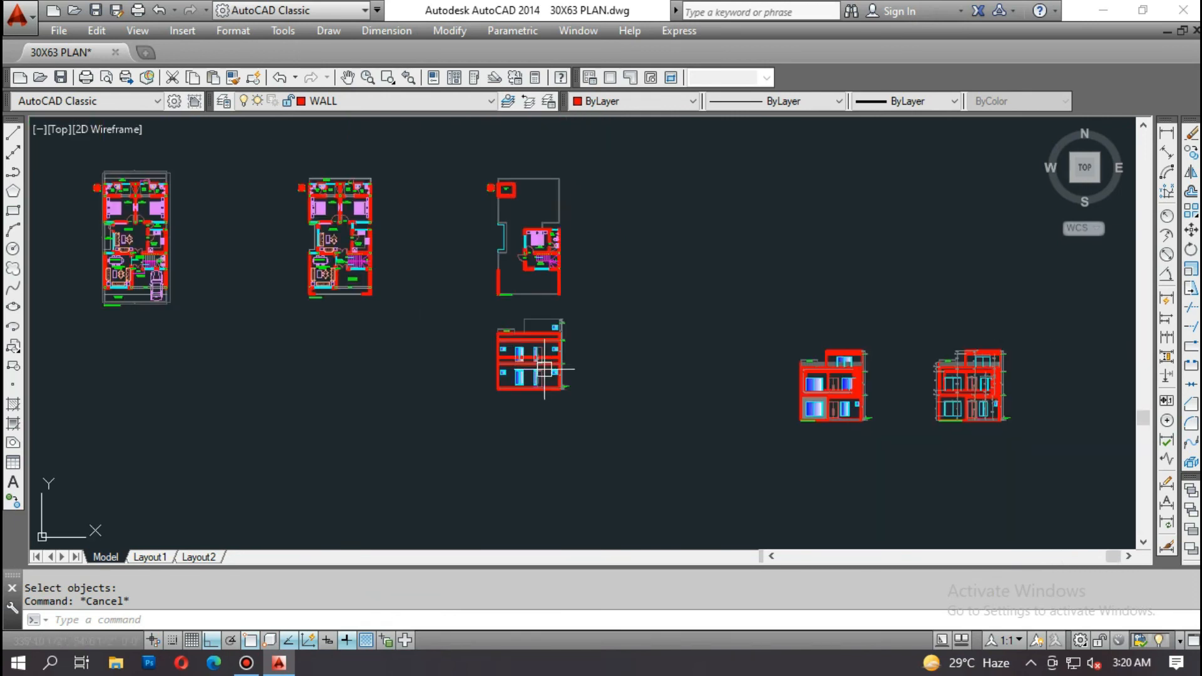
pyautogui.scroll(2, 536, 336)
pyautogui.moveTo(538, 284)
pyautogui.mouseDown(button='middle')
pyautogui.moveTo(539, 297)
pyautogui.moveTo(690, 368)
pyautogui.mouseUp(button='middle')
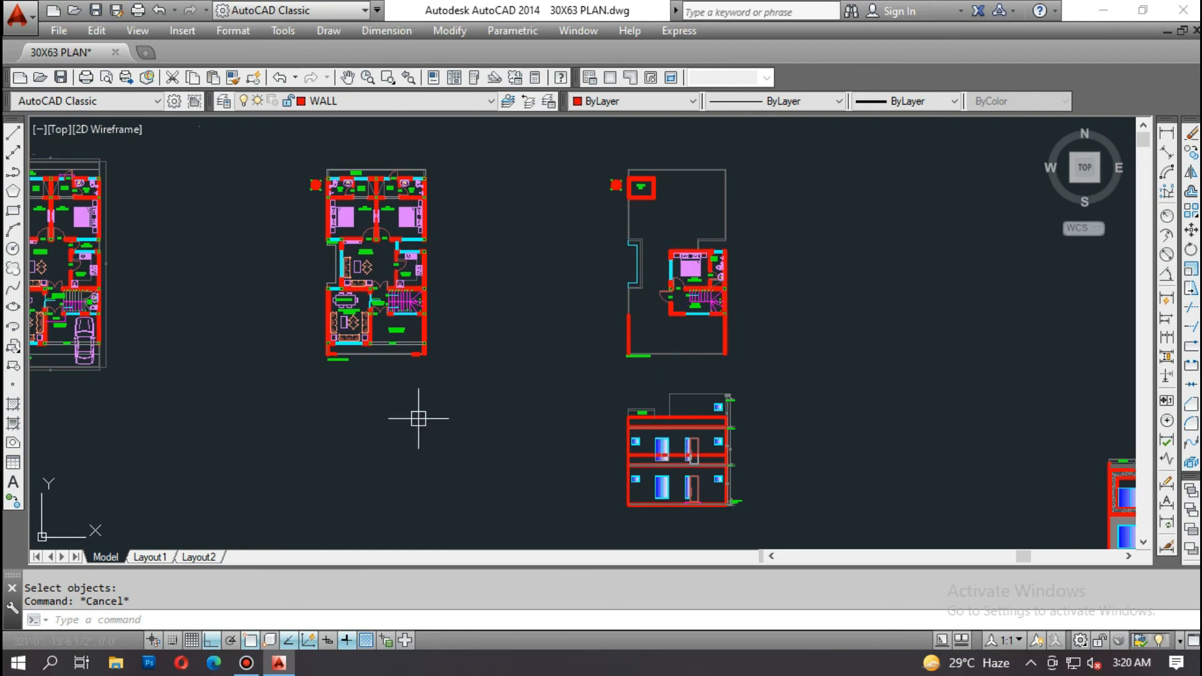
pyautogui.moveTo(179, 401); pyautogui.dragTo(392, 391, button='middle')
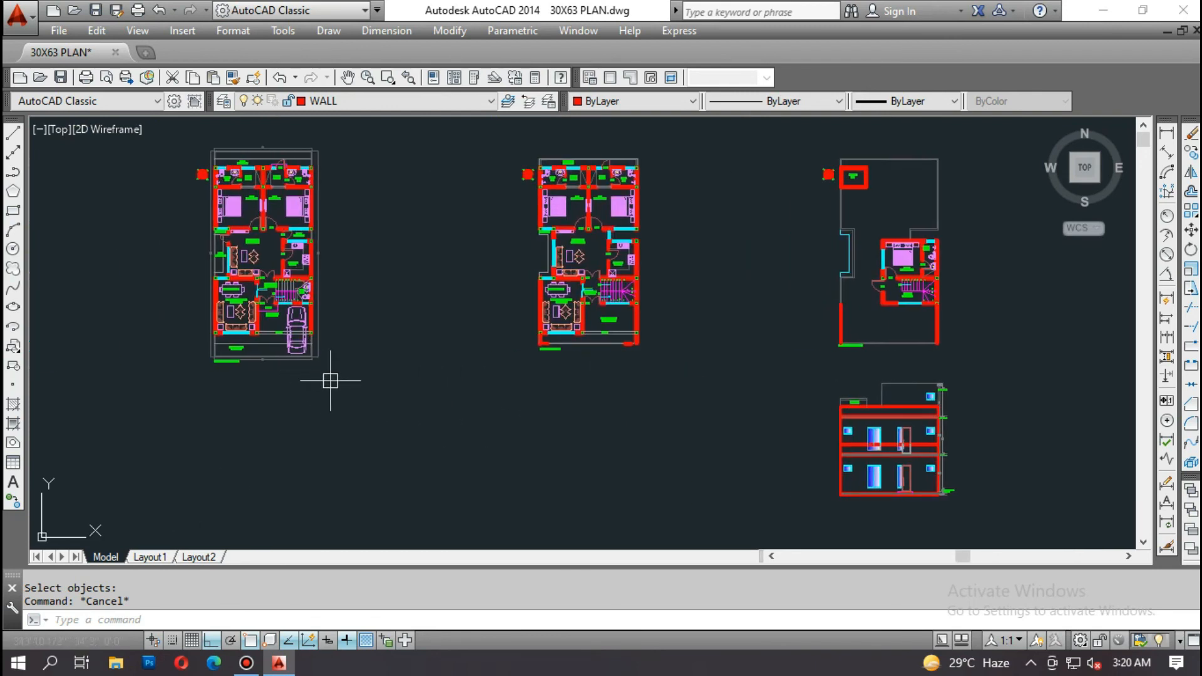
pyautogui.moveTo(745, 449); pyautogui.dragTo(741, 436, button='middle')
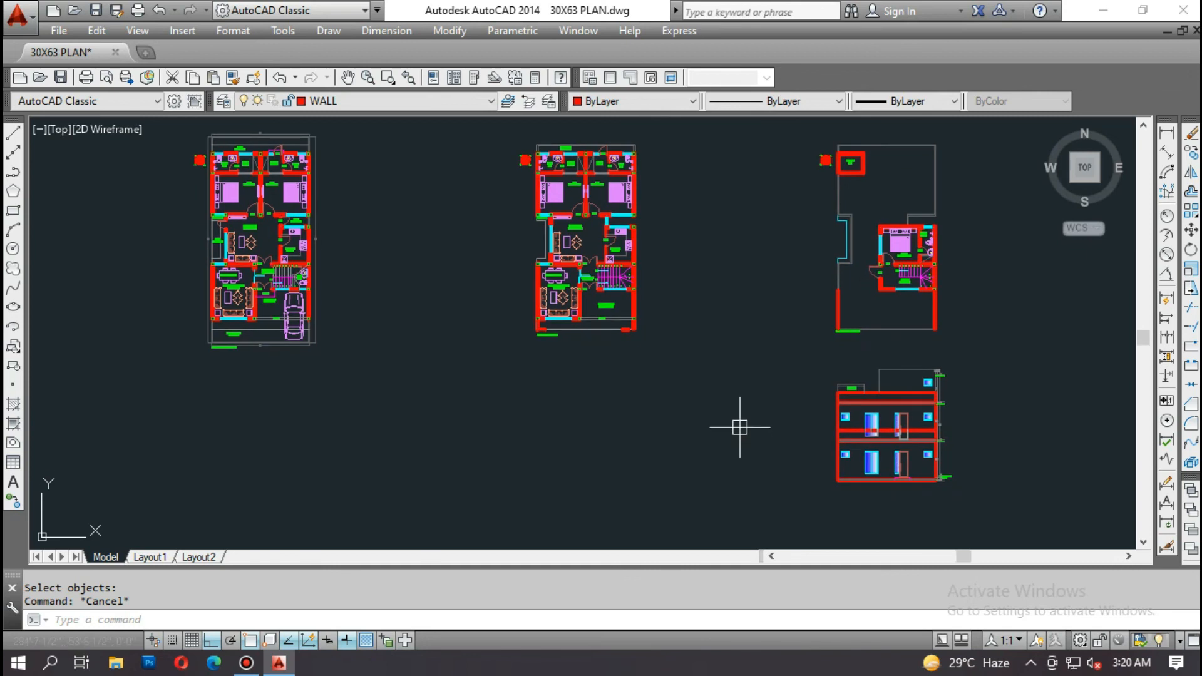
pyautogui.write('mi')
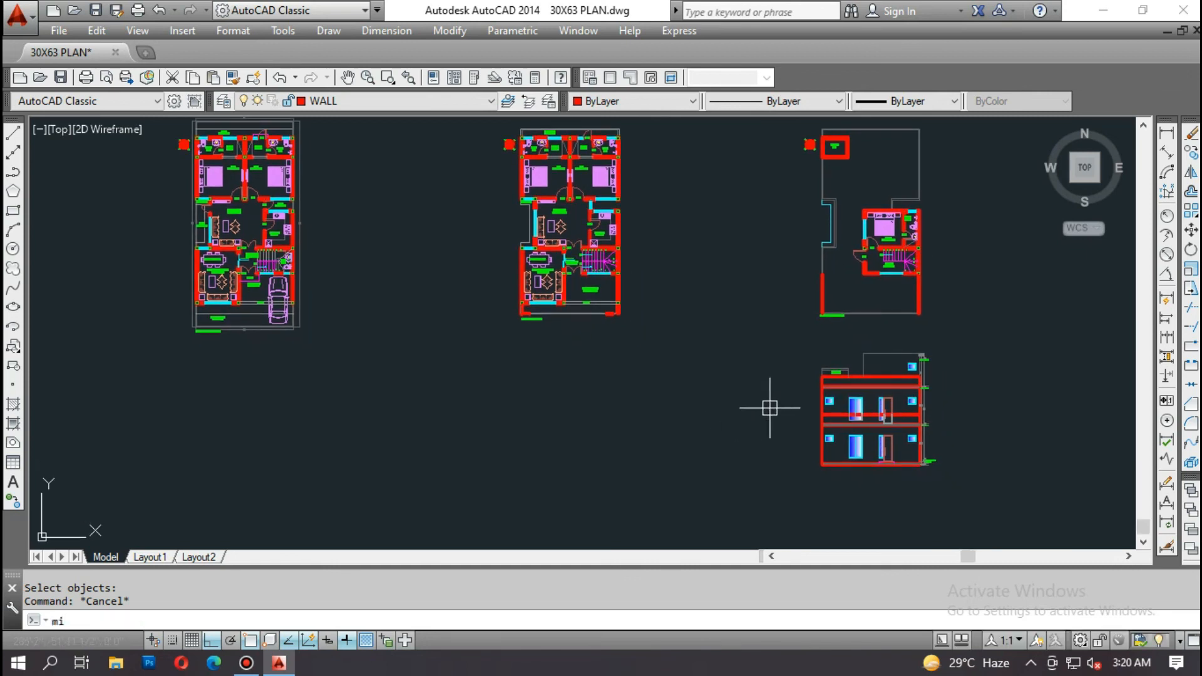
pyautogui.press('Return')
pyautogui.scroll(4, 965, 482)
pyautogui.click(1001, 521)
pyautogui.click(570, 211)
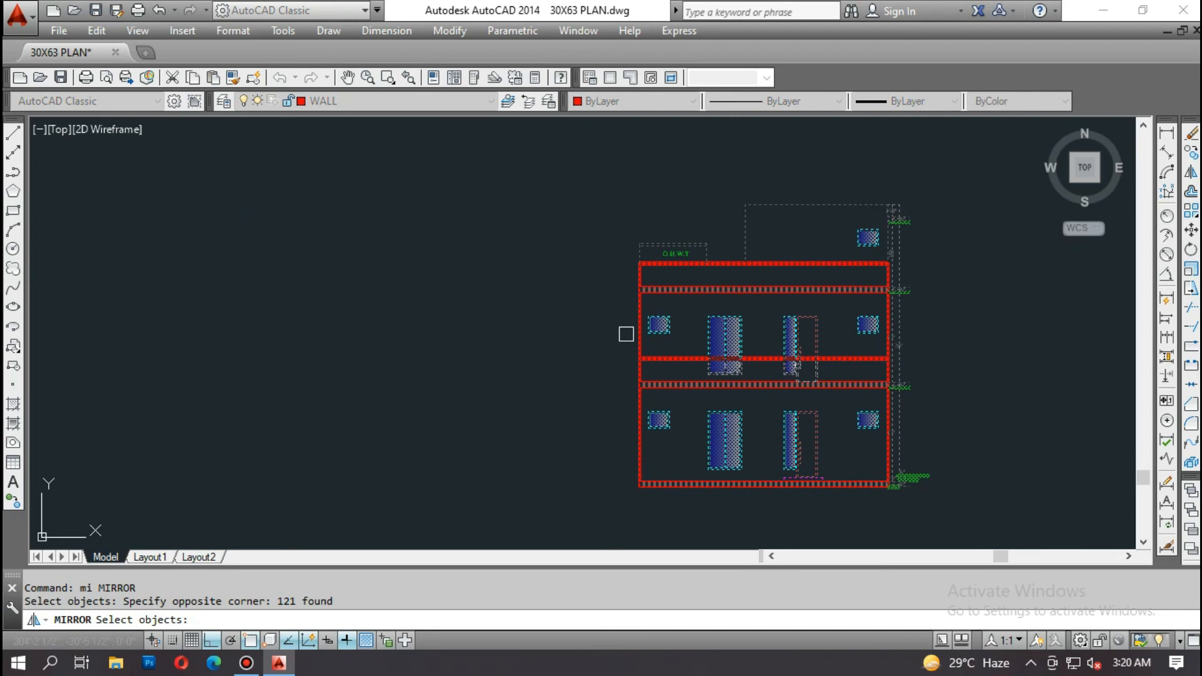
pyautogui.press('Return')
pyautogui.click(765, 498)
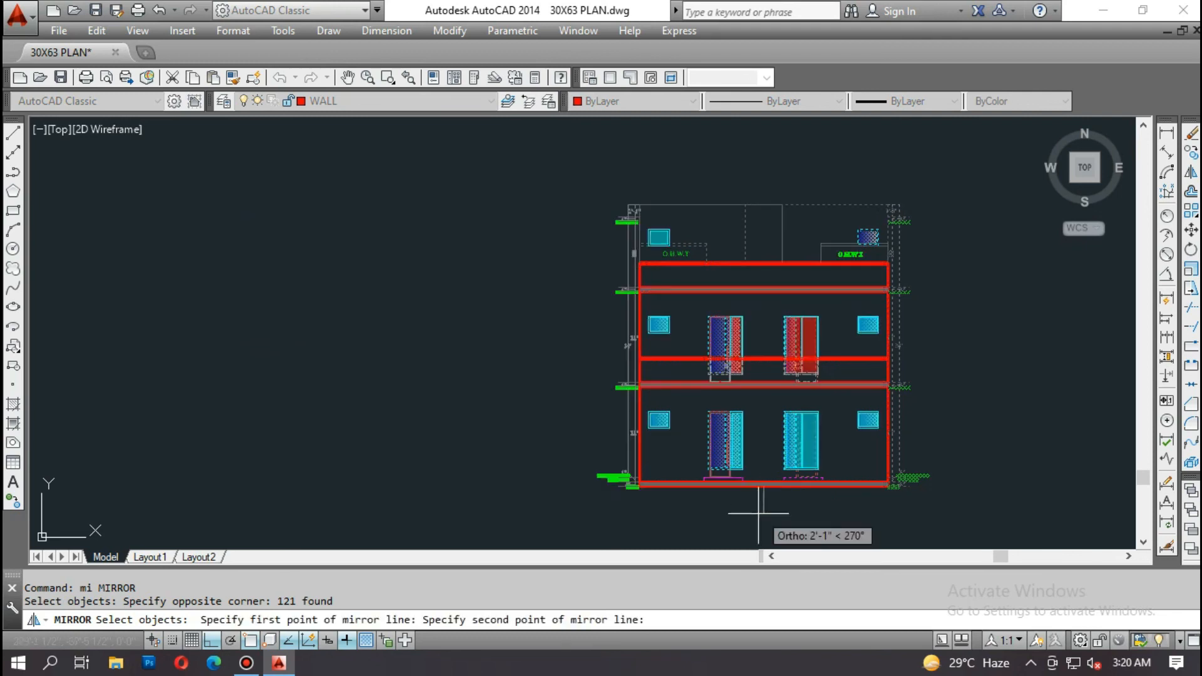
pyautogui.click(754, 528)
pyautogui.press('y')
pyautogui.press('Return')
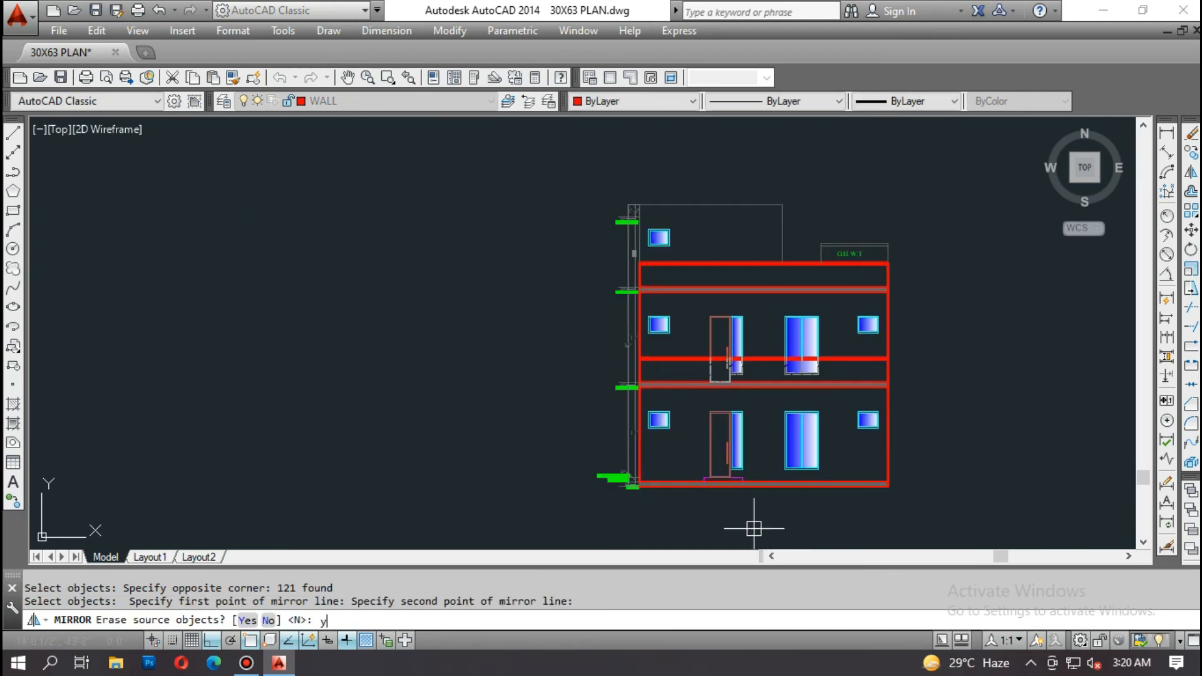
# Step: Move the mirrored rear elevation straight down, well clear of the mumty floor plan
pyautogui.scroll(-5, 759, 454)
pyautogui.moveTo(728, 470); pyautogui.dragTo(715, 379, button='middle')
pyautogui.write('m')
pyautogui.press('Return')
pyautogui.click(829, 427)
pyautogui.click(703, 292)
pyautogui.press('Return')
pyautogui.click(838, 338)
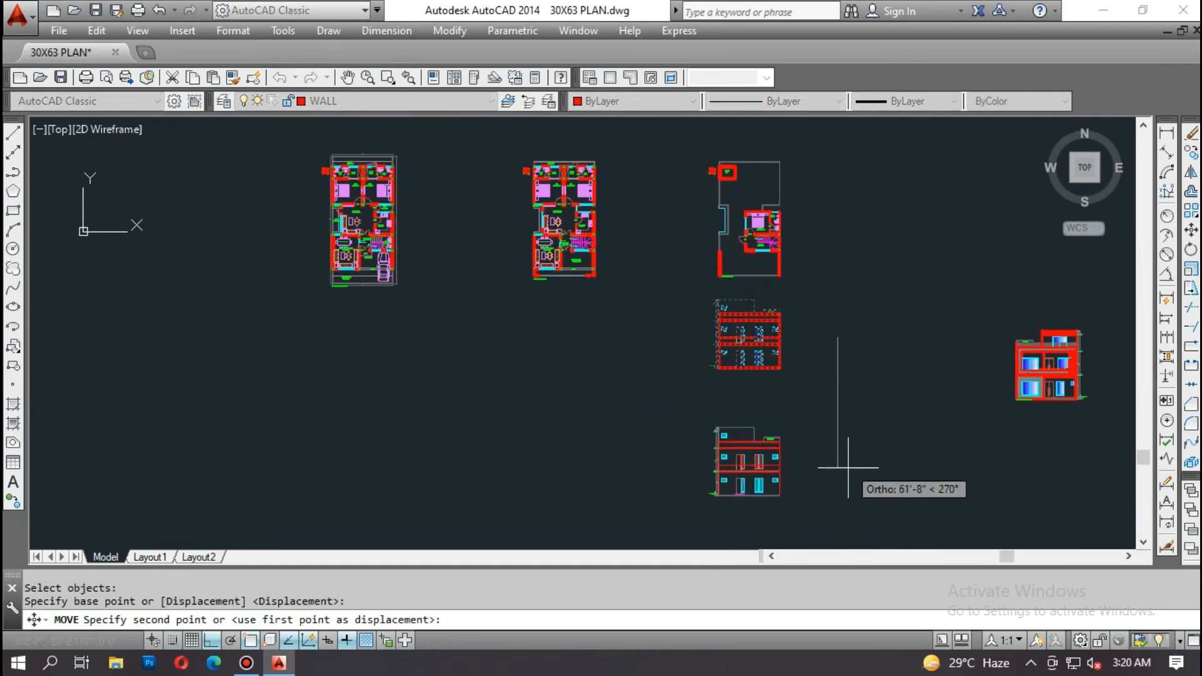
pyautogui.click(842, 491)
pyautogui.moveTo(818, 471); pyautogui.dragTo(814, 443, button='middle')
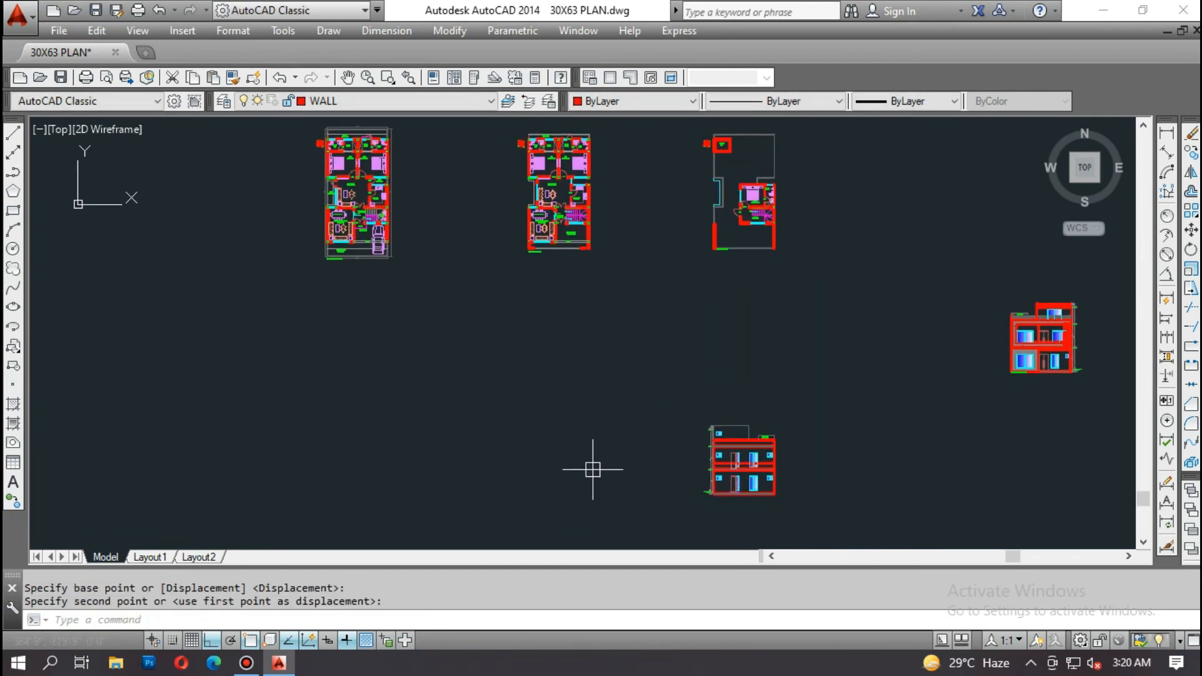
# Step: Examine the mirrored rear elevation and compare its openings and mumty with the floor plans
pyautogui.moveTo(592, 469); pyautogui.dragTo(594, 463, button='middle')
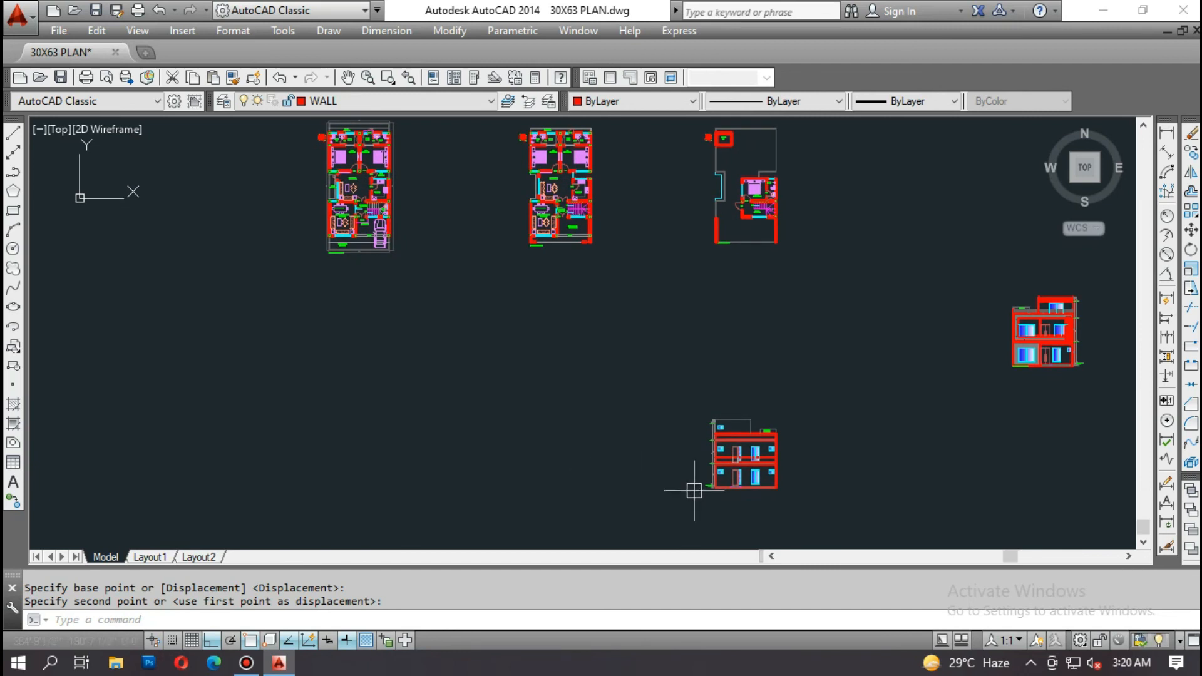
pyautogui.scroll(2, 734, 476)
pyautogui.scroll(-2, 734, 463)
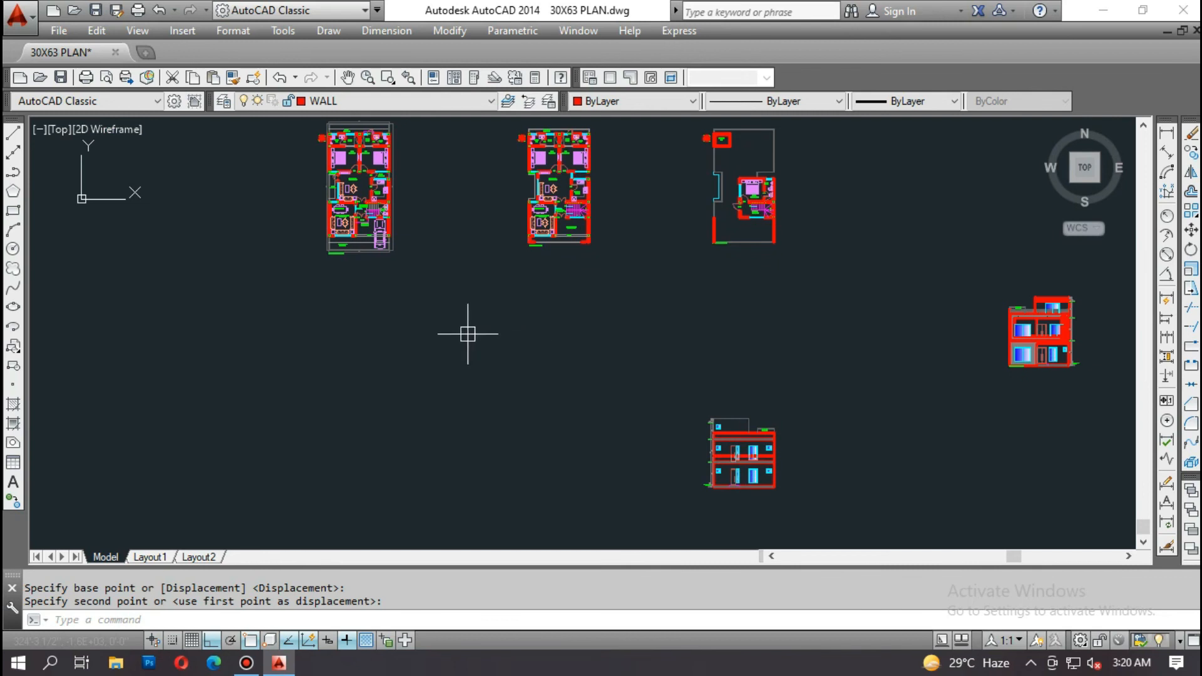
pyautogui.scroll(5, 786, 480)
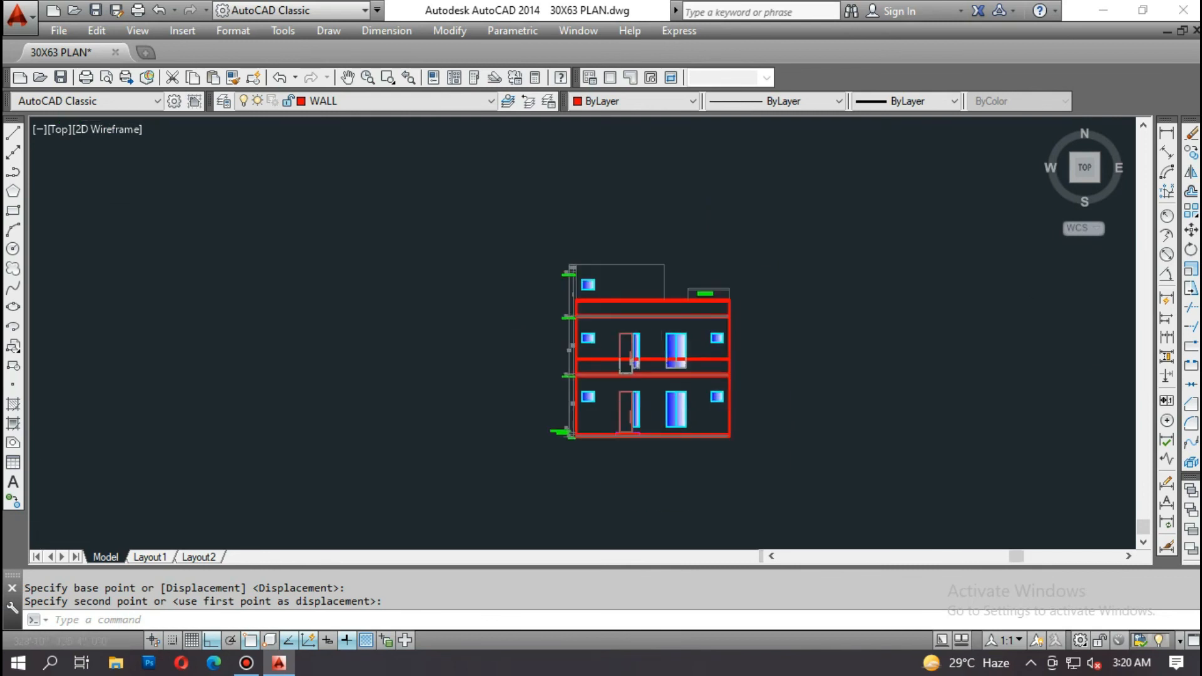
pyautogui.scroll(2, 681, 415)
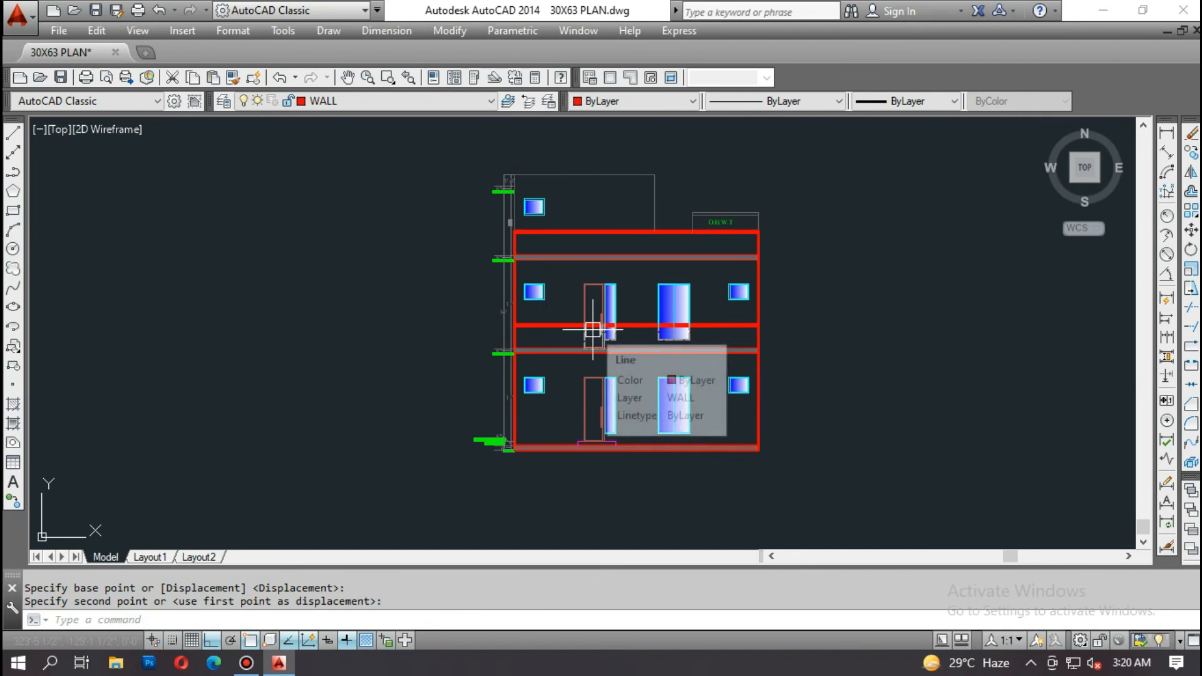
pyautogui.scroll(2, 596, 201)
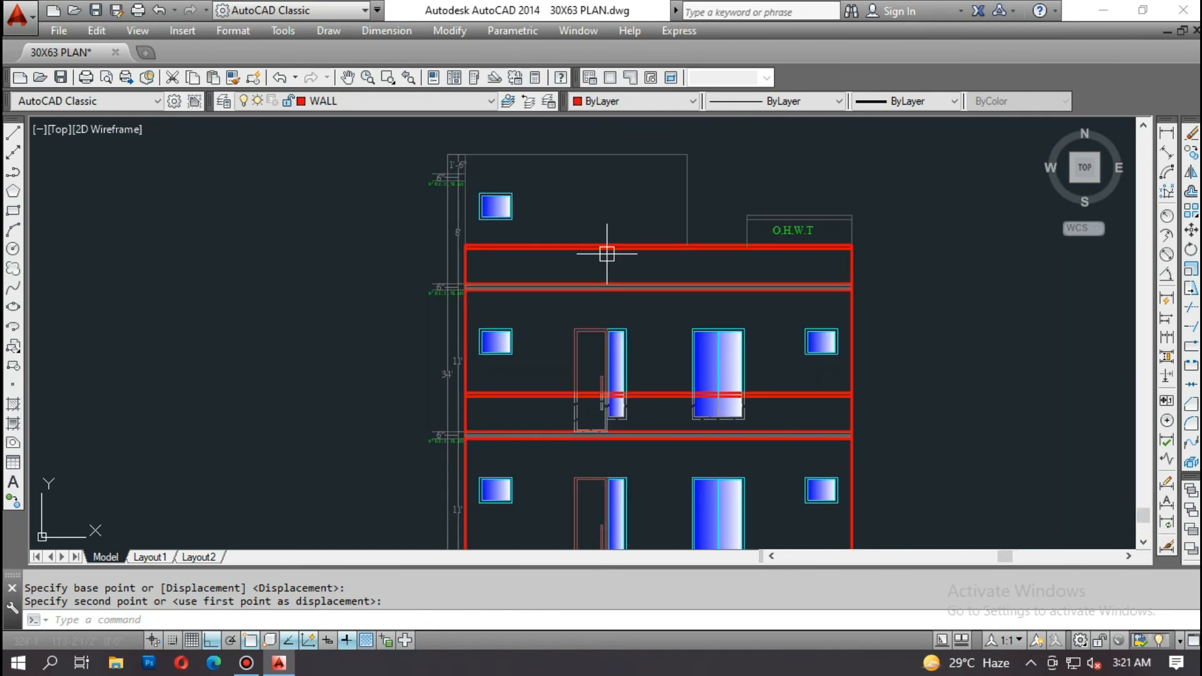
pyautogui.scroll(-8, 607, 255)
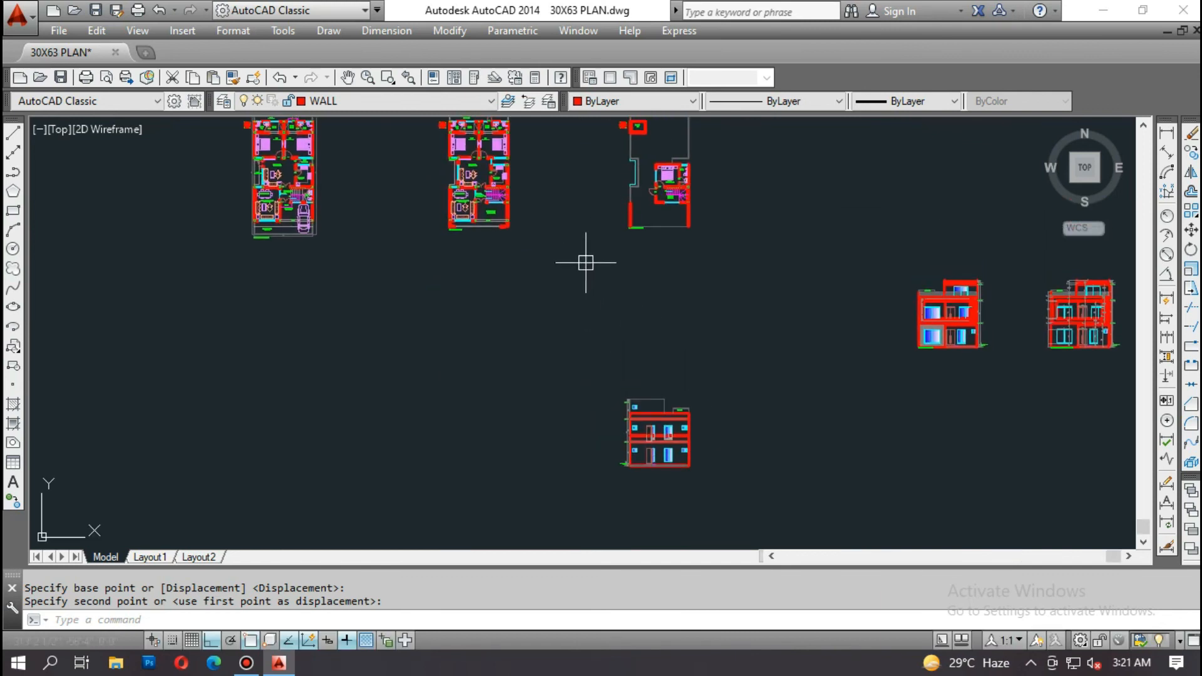
pyautogui.scroll(2, 494, 204)
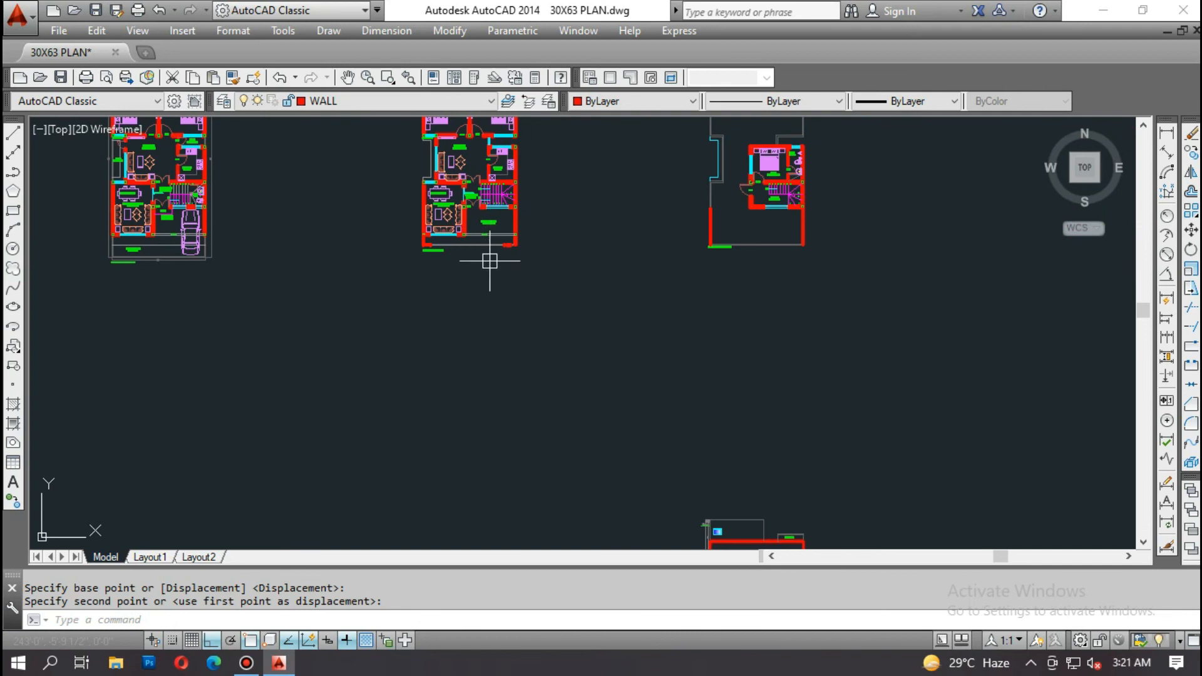
pyautogui.moveTo(486, 261); pyautogui.dragTo(484, 242, button='middle')
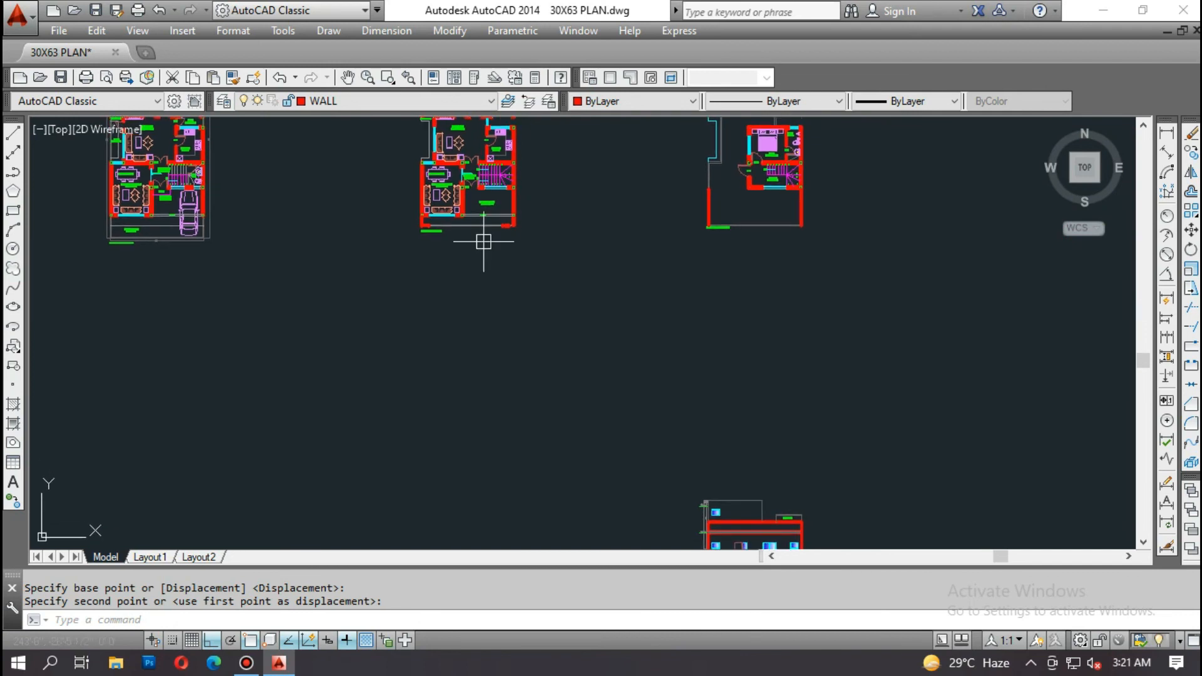
pyautogui.scroll(-4, 492, 248)
pyautogui.scroll(4, 486, 276)
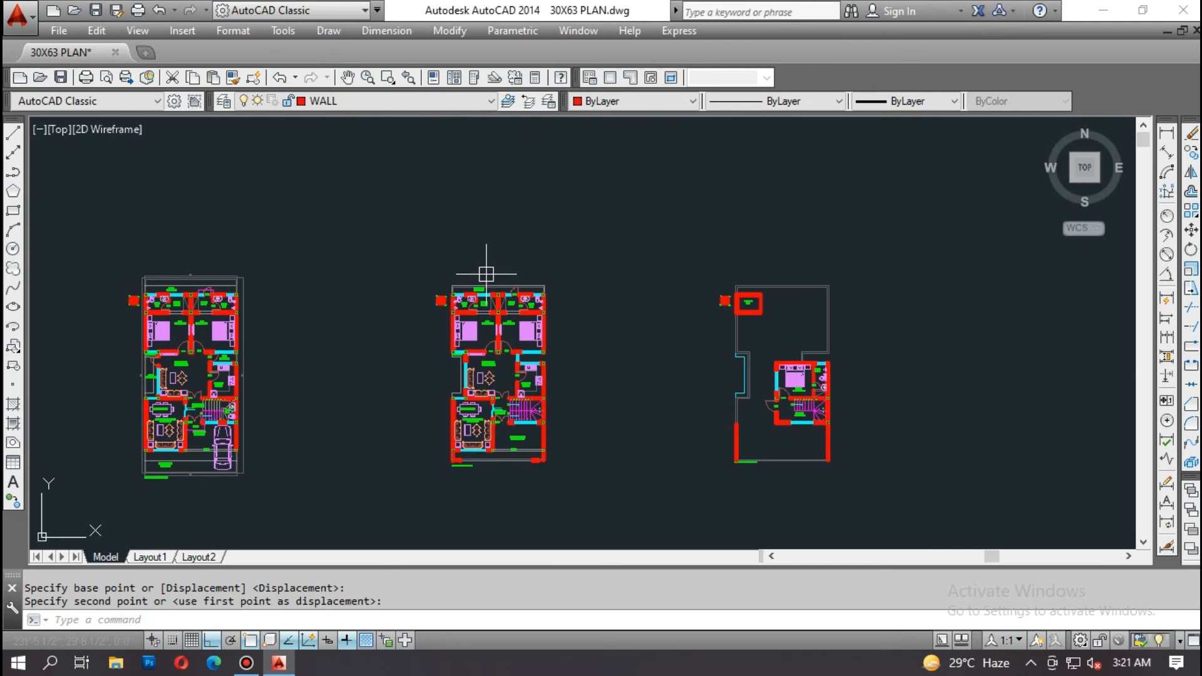
pyautogui.scroll(-4, 489, 266)
pyautogui.scroll(3, 499, 265)
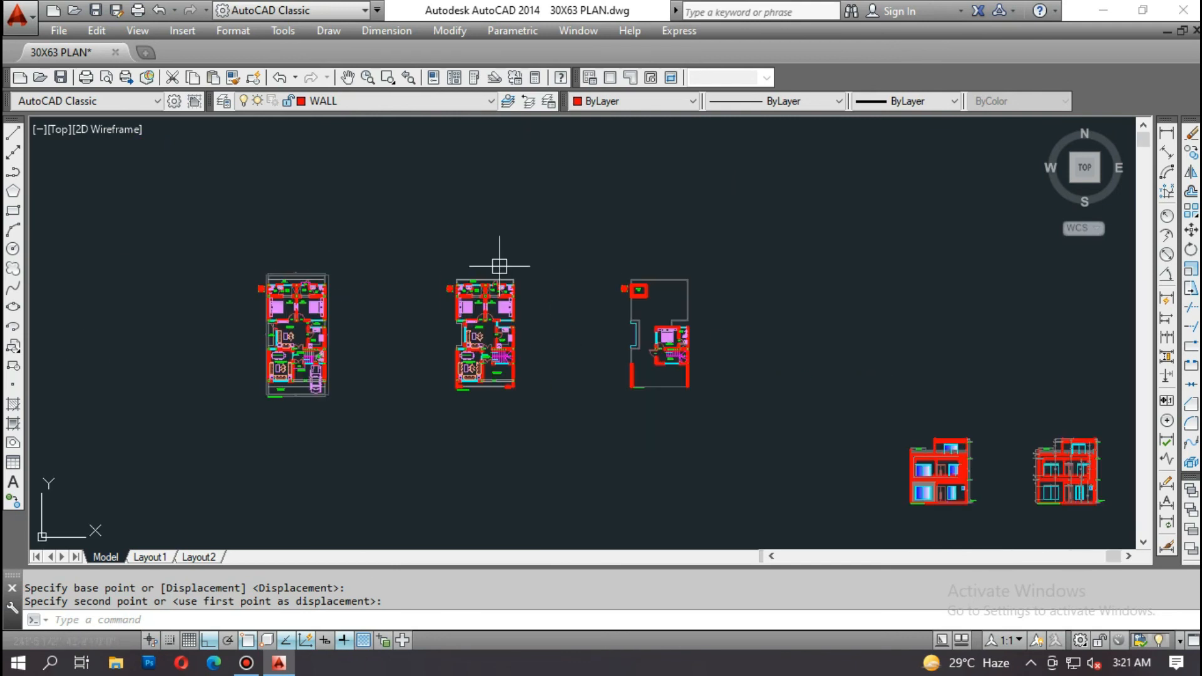
pyautogui.scroll(-2, 499, 265)
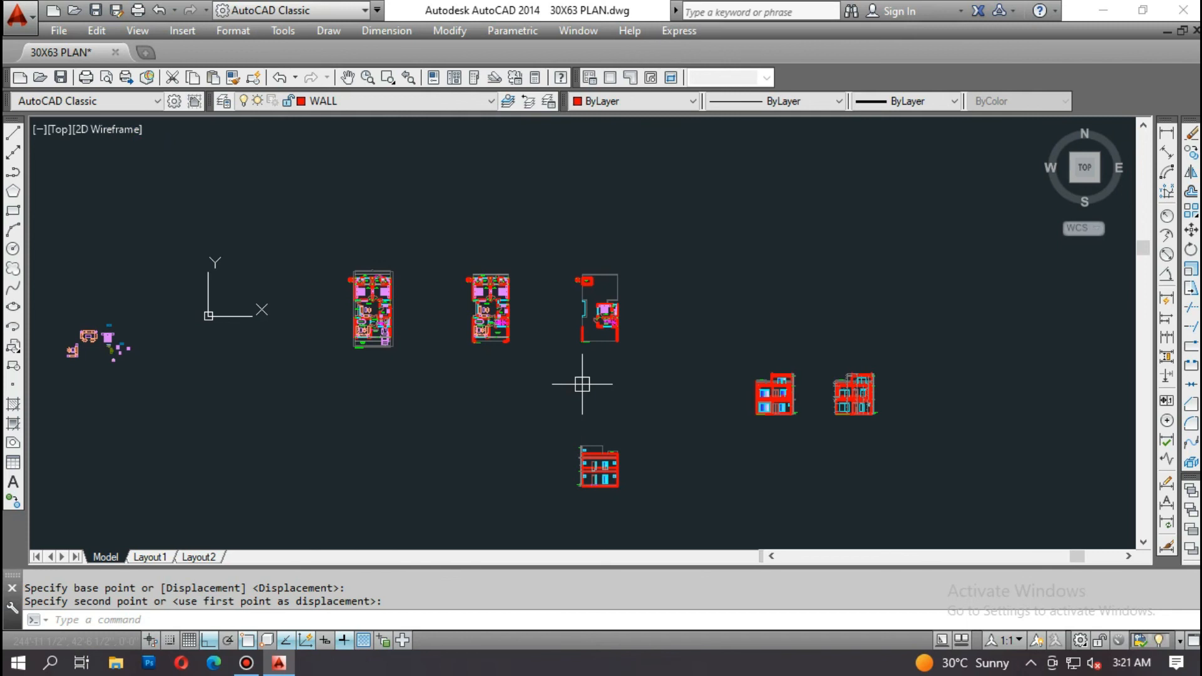
# Step: Copy the whole rear elevation horizontally to the right, placing it directly below the coloured front elevation
pyautogui.scroll(5, 581, 492)
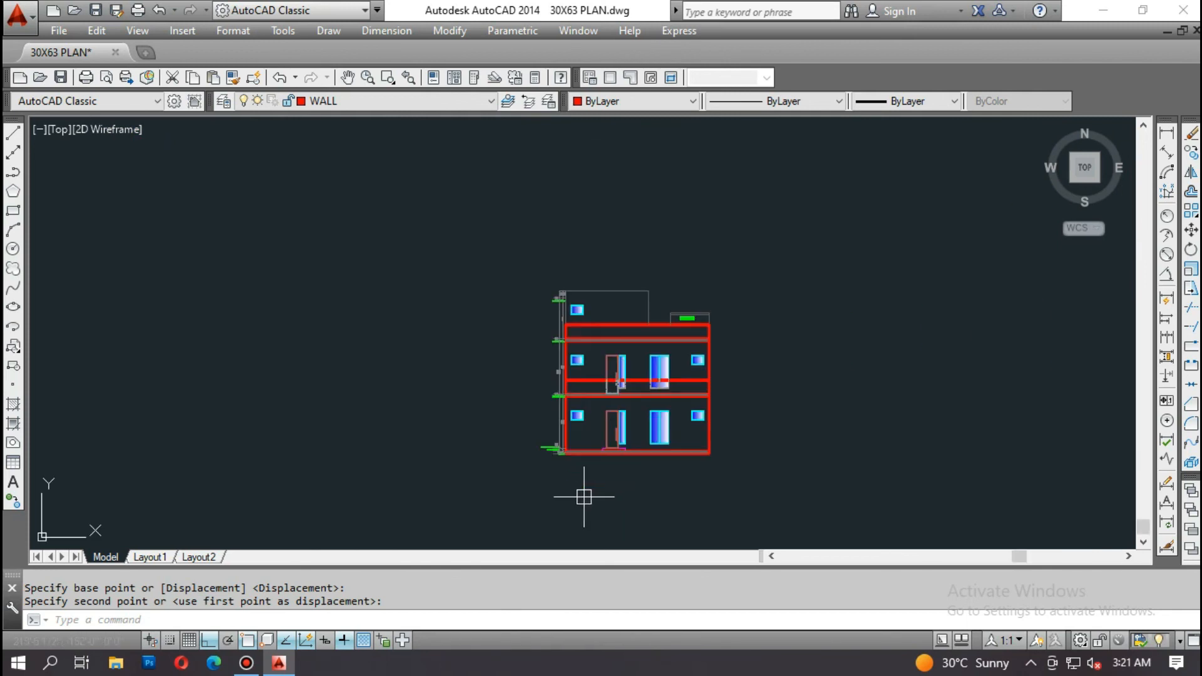
pyautogui.write('co')
pyautogui.press('Return')
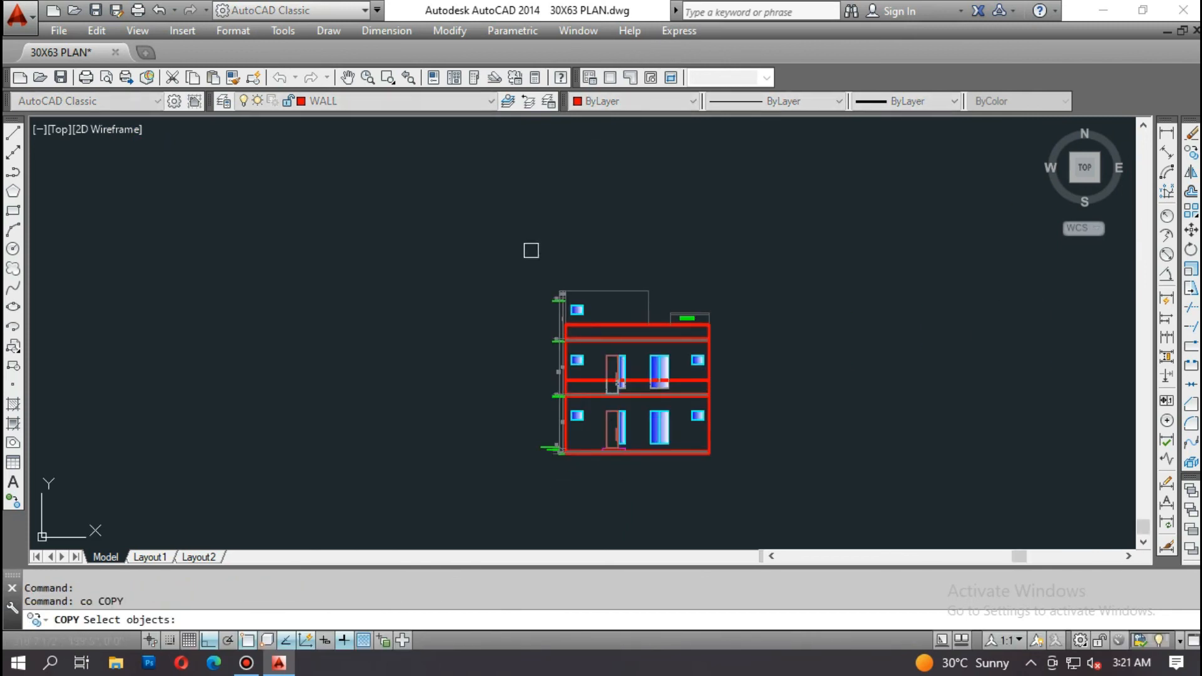
pyautogui.click(554, 260)
pyautogui.click(793, 510)
pyautogui.press('Return')
pyautogui.click(709, 414)
pyautogui.scroll(-5, 733, 407)
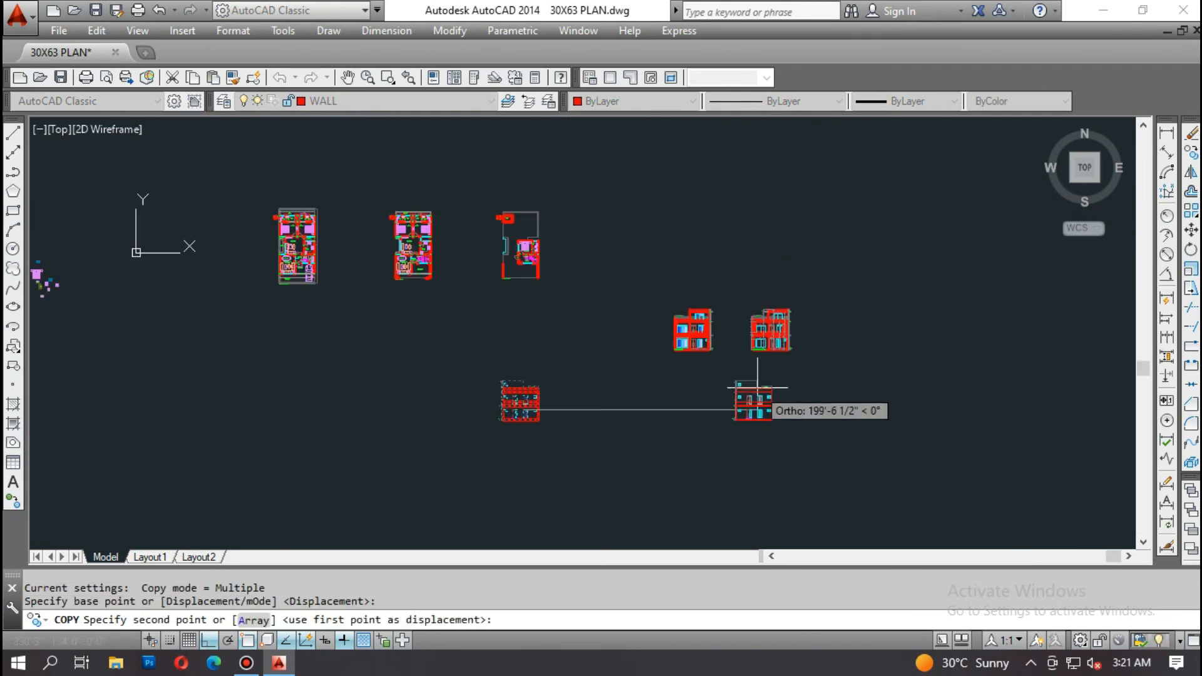
pyautogui.click(692, 410)
pyautogui.press('Escape')
pyautogui.press('Escape')
pyautogui.press('Escape')
# Step: Erase the original rear elevation below the mumty floor plan, keeping the copy under the front elevation
pyautogui.write('e')
pyautogui.press('Return')
pyautogui.click(567, 454)
pyautogui.click(414, 332)
pyautogui.press('Return')
pyautogui.press('Escape')
# Step: With ortho off, copy the front elevation's title text to just below the rear elevation's ground line near its left end
pyautogui.press('F8')
pyautogui.write('co')
pyautogui.press('Return')
pyautogui.scroll(8, 501, 357)
pyautogui.click(486, 313)
pyautogui.press('Return')
pyautogui.click(486, 313)
pyautogui.scroll(-6, 532, 219)
pyautogui.scroll(5, 502, 338)
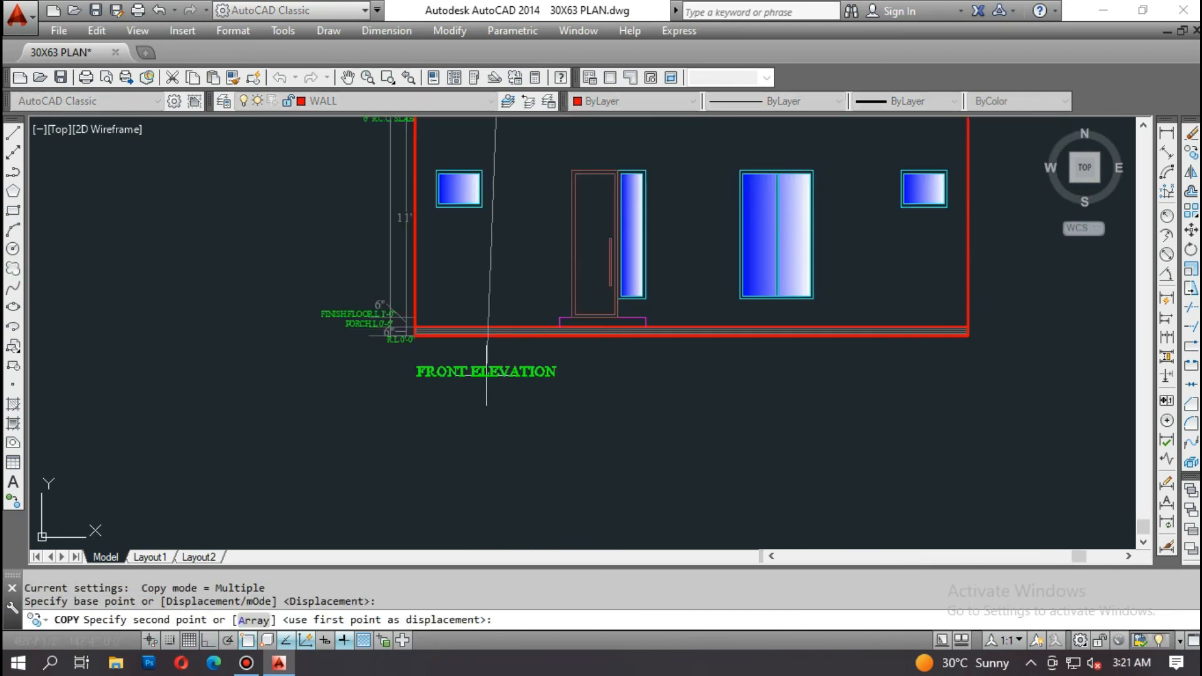
pyautogui.click(500, 330)
pyautogui.press('Escape')
# Step: Edit the copied title below the lower elevation so that it reads REAR ELEVATION in capitals
pyautogui.write('ed')
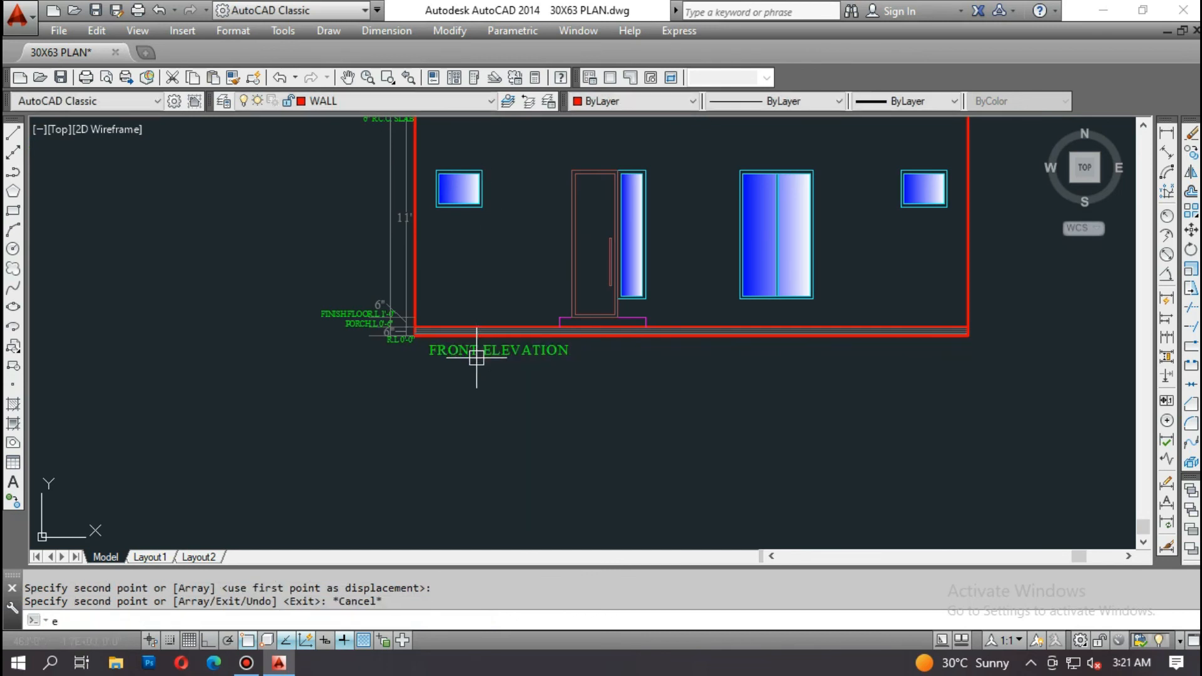
pyautogui.press('Return')
pyautogui.scroll(4, 477, 359)
pyautogui.click(503, 339)
pyautogui.click(514, 341)
pyautogui.press('BackSpace')
pyautogui.press('BackSpace')
pyautogui.press('BackSpace')
pyautogui.press('BackSpace')
pyautogui.press('BackSpace')
pyautogui.write('r')
pyautogui.write('ear')
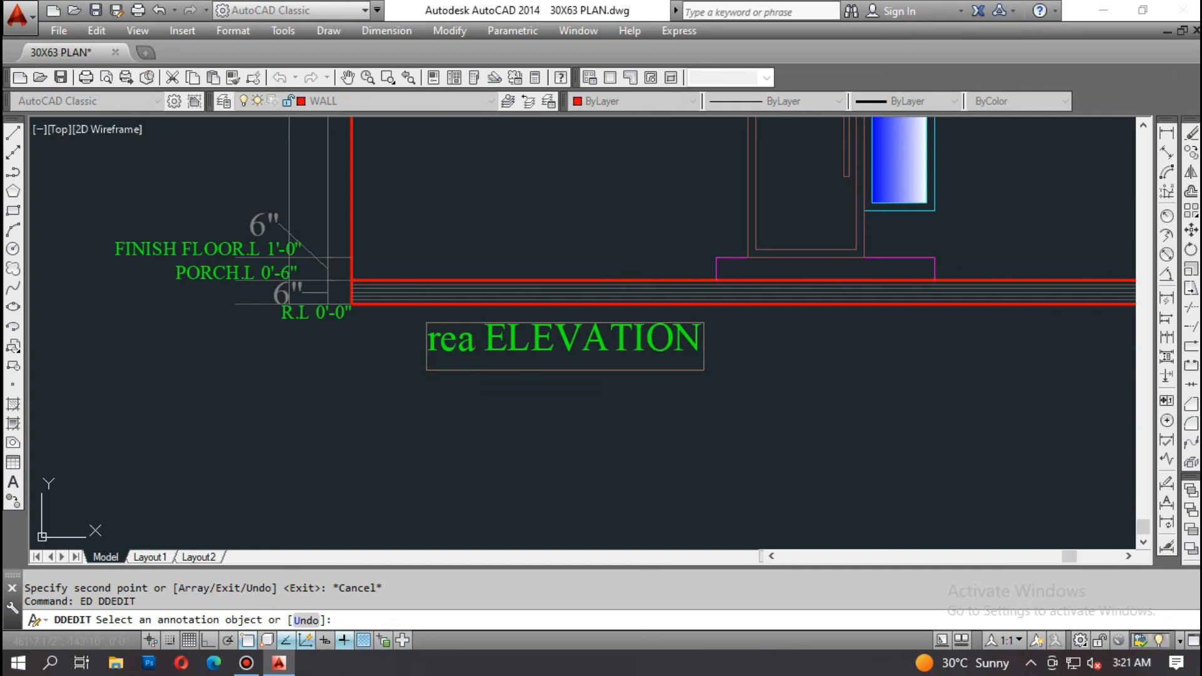
pyautogui.press('BackSpace')
pyautogui.press('BackSpace')
pyautogui.press('BackSpace')
pyautogui.press('BackSpace')
pyautogui.write('REAR')
pyautogui.click(487, 407)
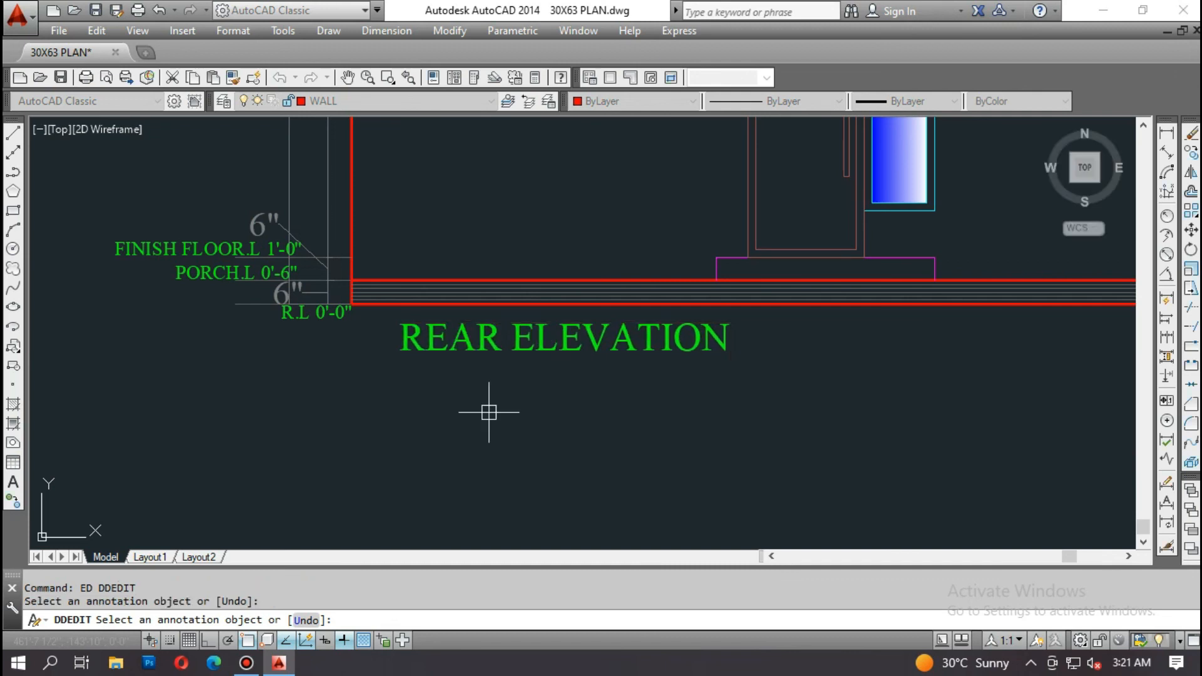
pyautogui.press('Escape')
# Step: Examine the finished rear elevation from the ground-line title up to the mumty and the O.H.W.T
pyautogui.scroll(-4, 489, 412)
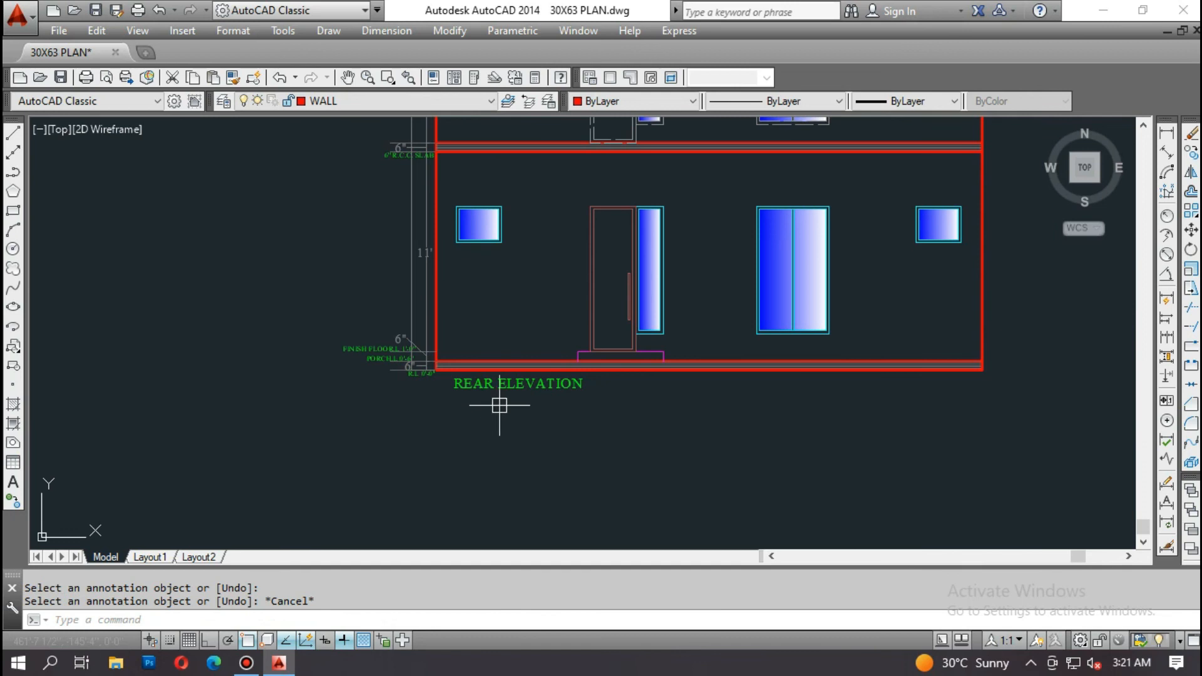
pyautogui.scroll(-3, 548, 381)
pyautogui.scroll(-2, 558, 363)
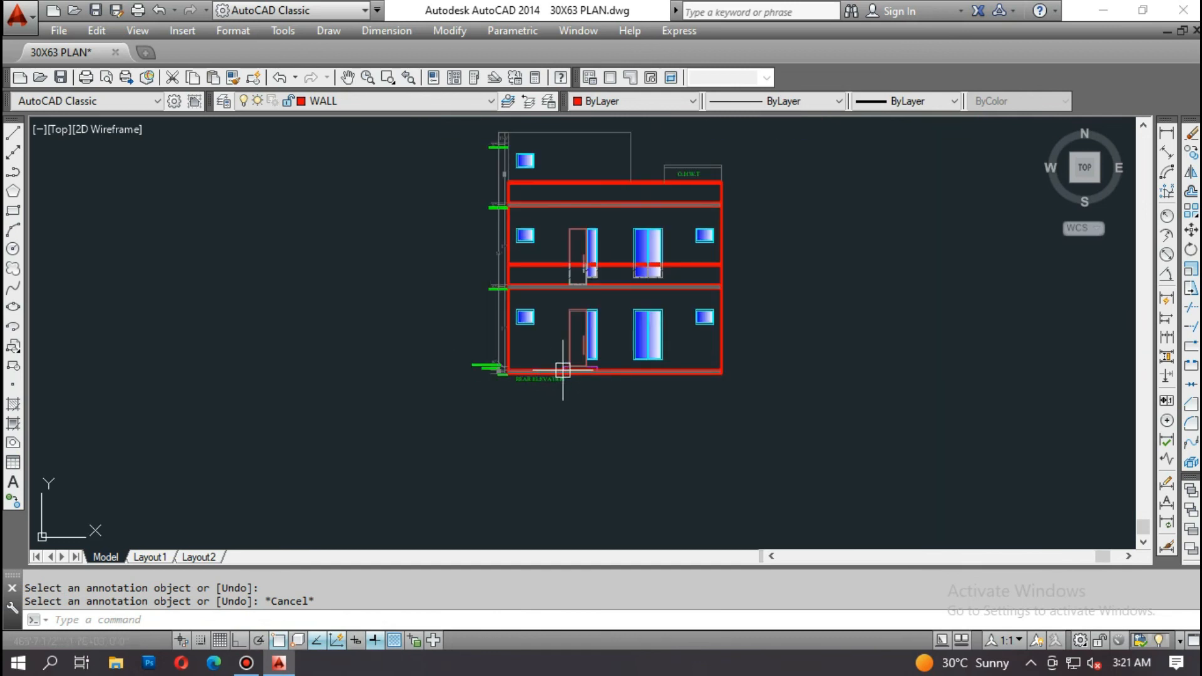
pyautogui.moveTo(572, 201); pyautogui.dragTo(577, 235, button='middle')
pyautogui.scroll(2, 619, 285)
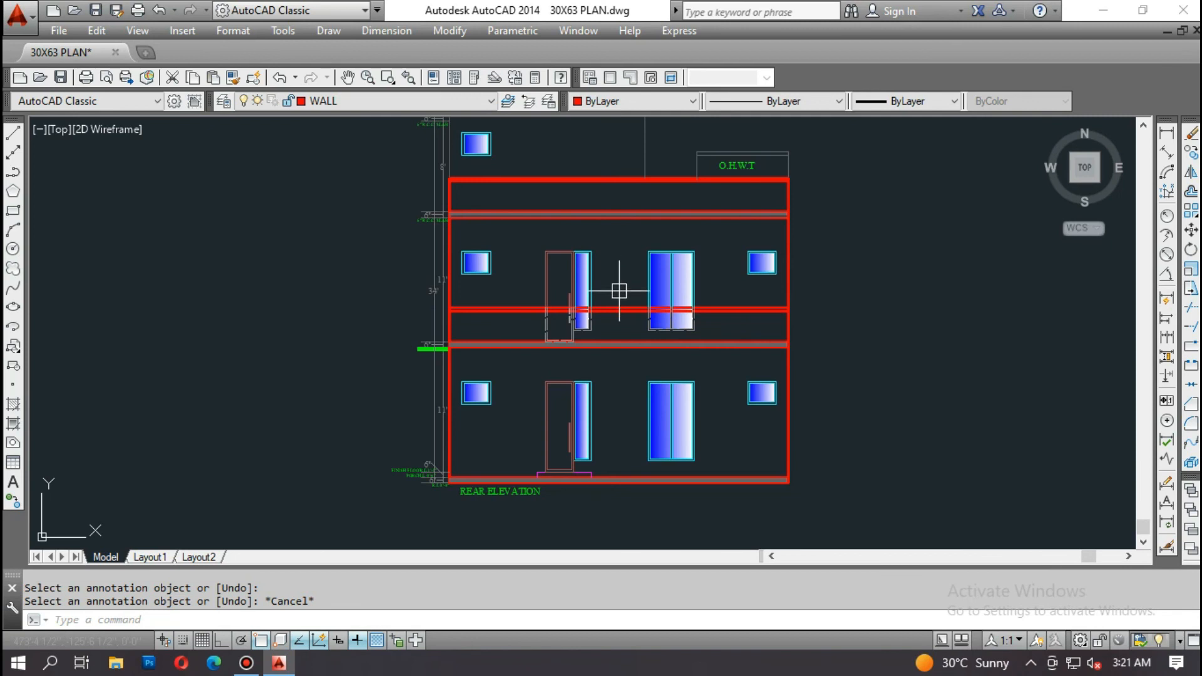
pyautogui.scroll(3, 482, 480)
pyautogui.scroll(-1, 451, 478)
pyautogui.scroll(1, 562, 458)
pyautogui.moveTo(564, 477); pyautogui.dragTo(549, 489, button='middle')
pyautogui.moveTo(584, 266); pyautogui.dragTo(569, 483, button='middle')
pyautogui.moveTo(523, 125); pyautogui.dragTo(518, 491, button='middle')
pyautogui.moveTo(516, 338); pyautogui.dragTo(515, 371, button='middle')
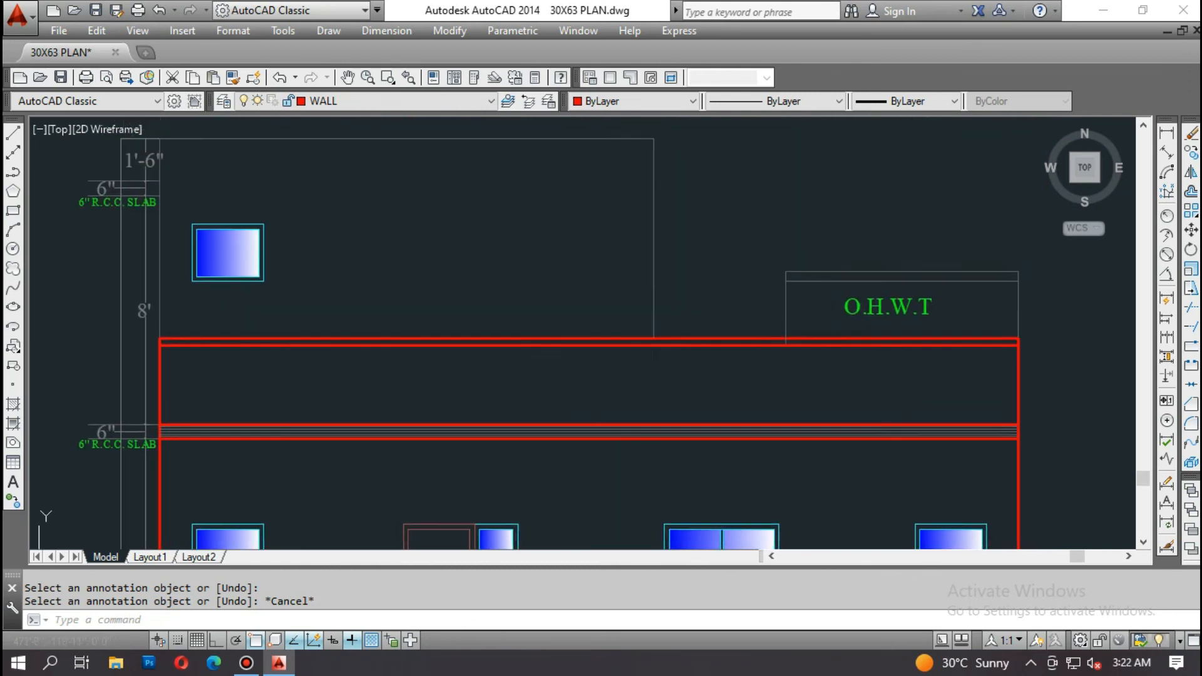
pyautogui.moveTo(498, 249); pyautogui.dragTo(497, 293, button='middle')
pyautogui.scroll(-2, 501, 313)
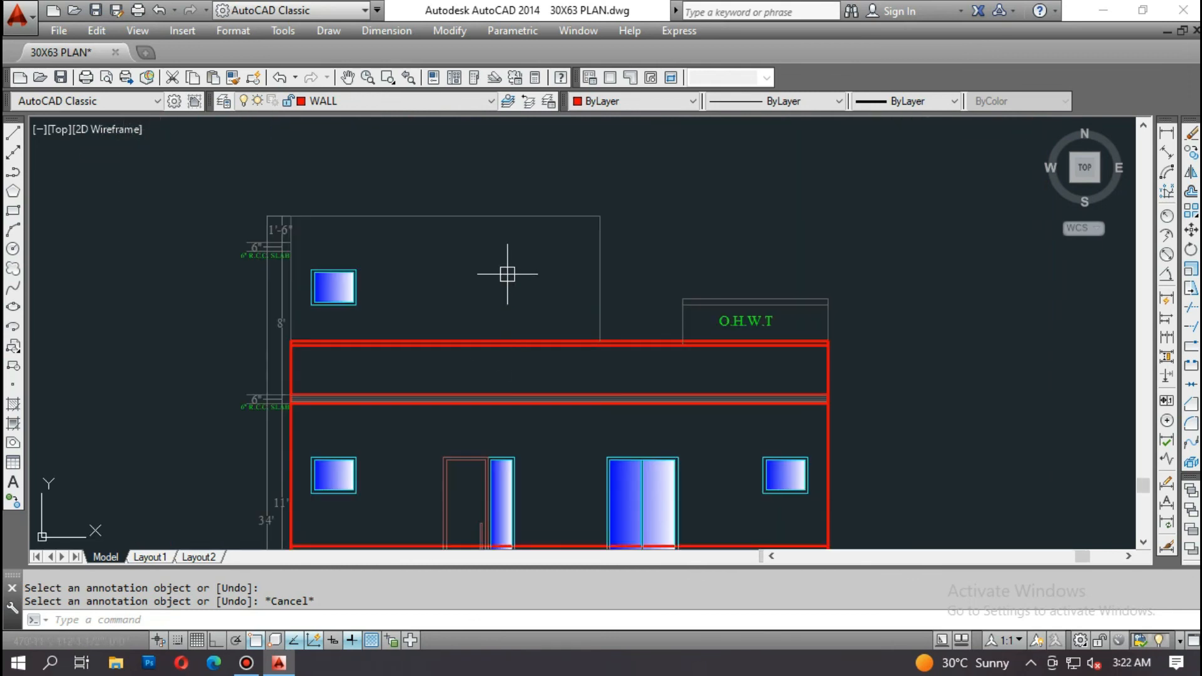
pyautogui.scroll(-2, 505, 282)
pyautogui.moveTo(499, 305); pyautogui.dragTo(500, 291, button='middle')
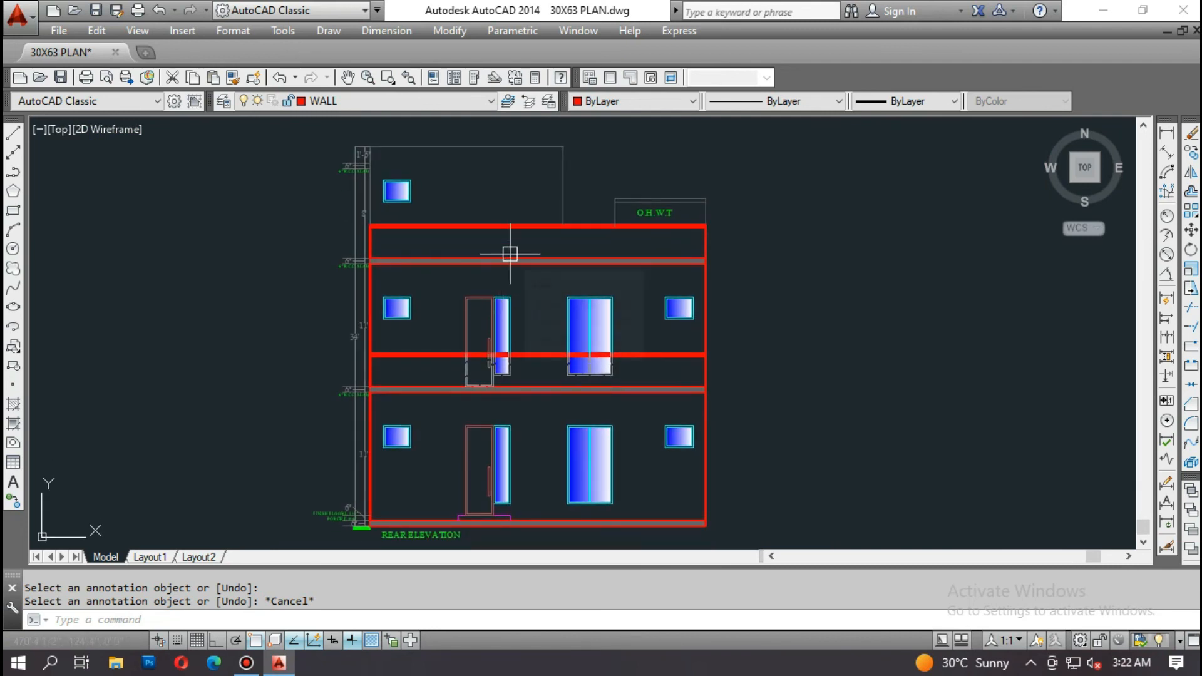
pyautogui.press('Escape')
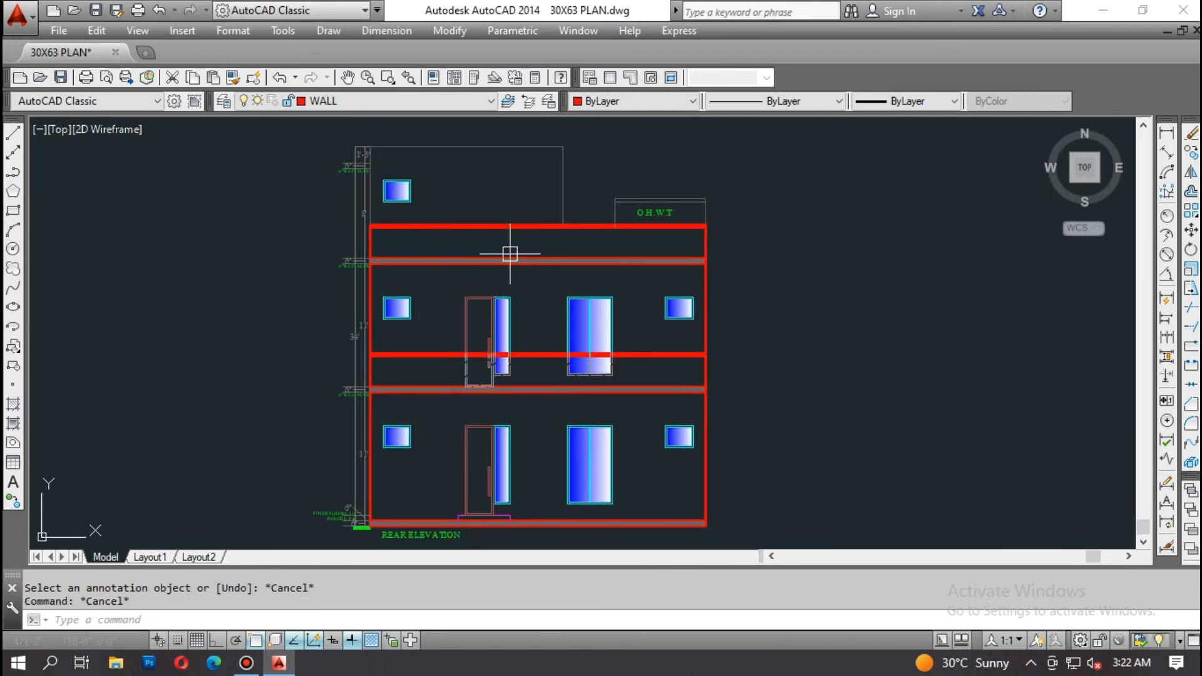
pyautogui.press('Escape')
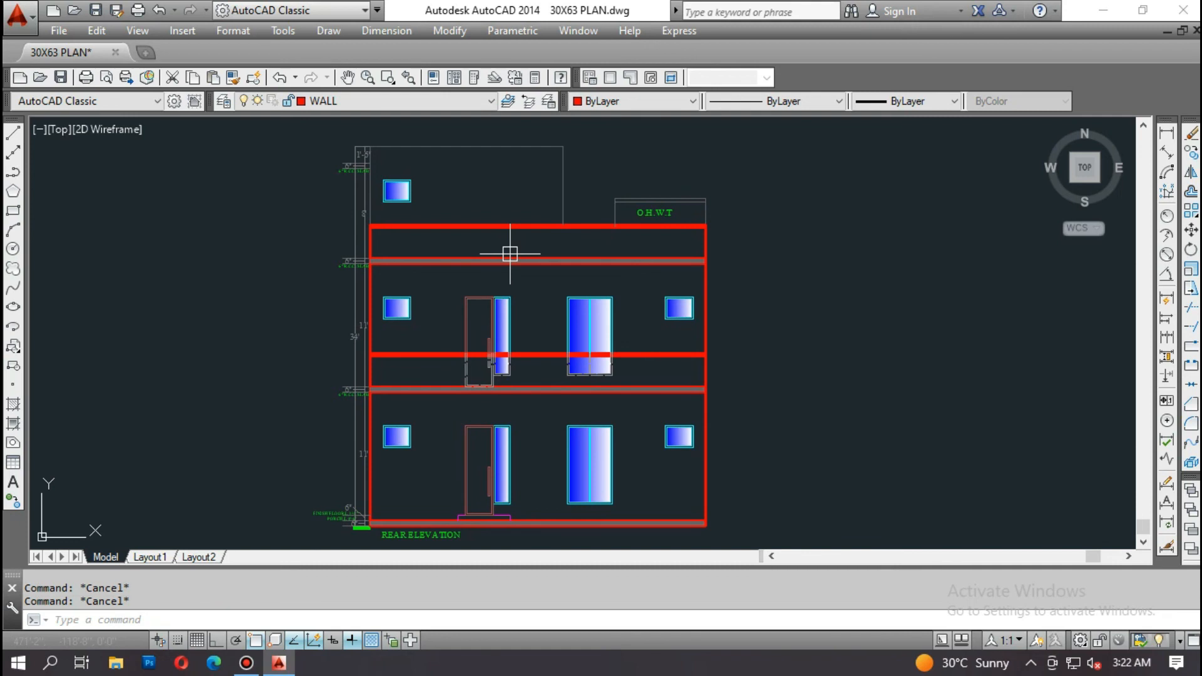
# Step: Save the 30X63 PLAN drawing, then close it and exit the program
pyautogui.hotkey('ctrl', 's')
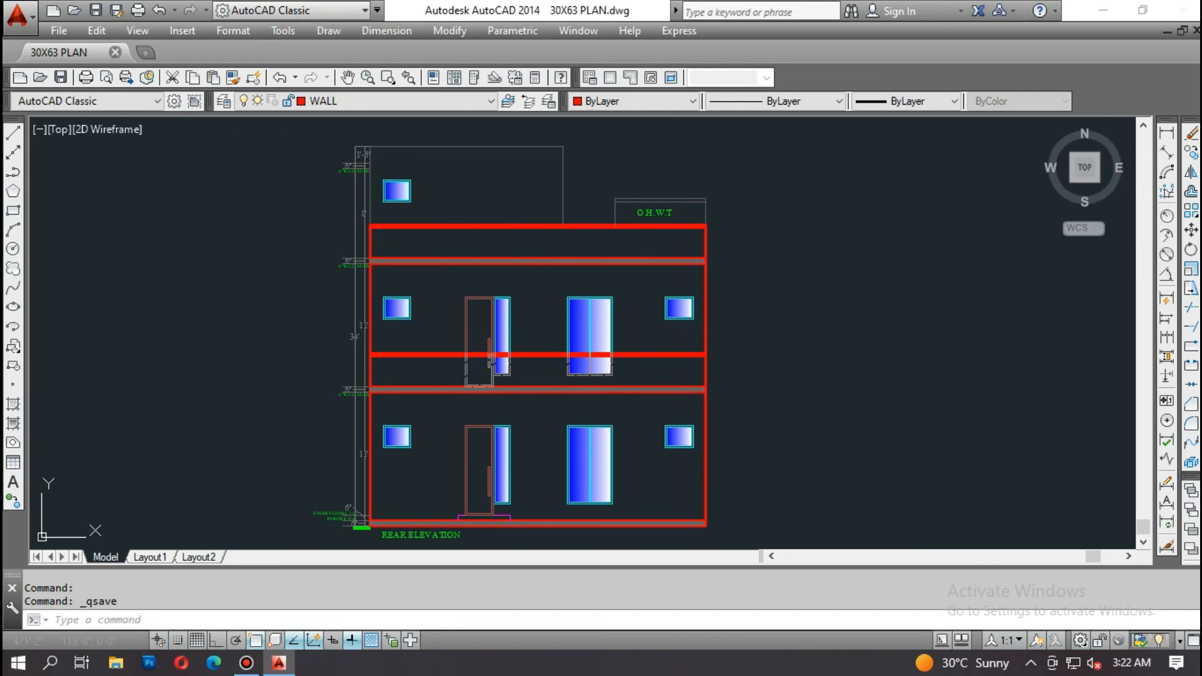
pyautogui.click(1184, 10)
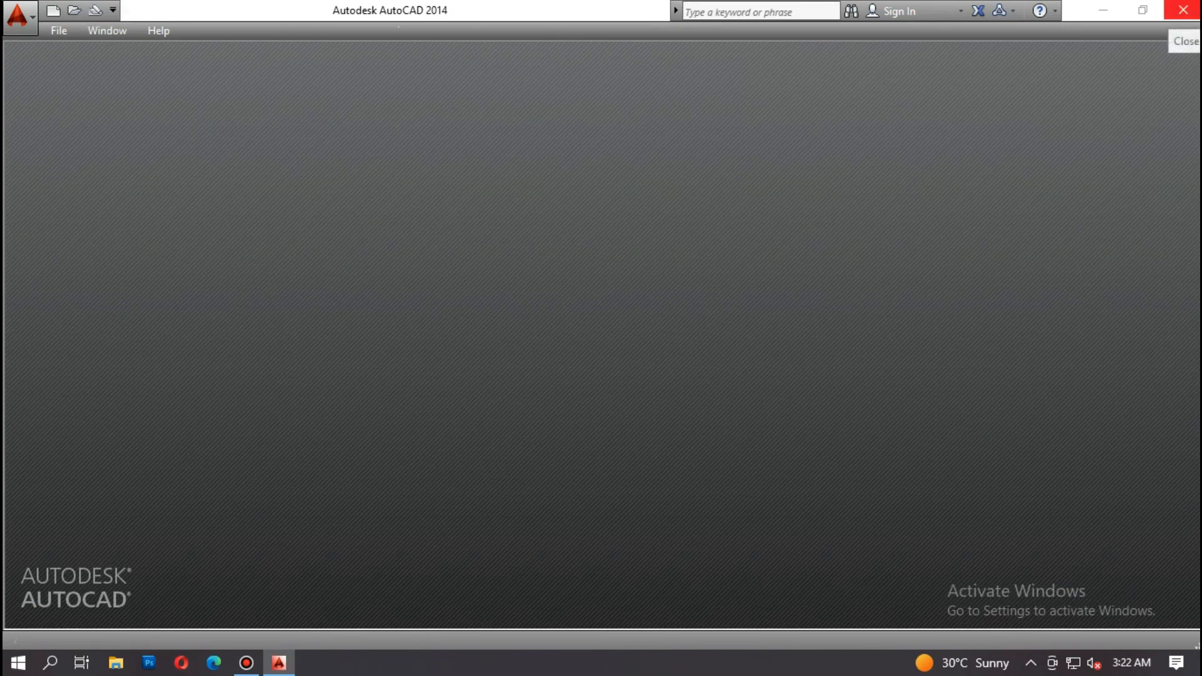
pyautogui.click(1183, 11)
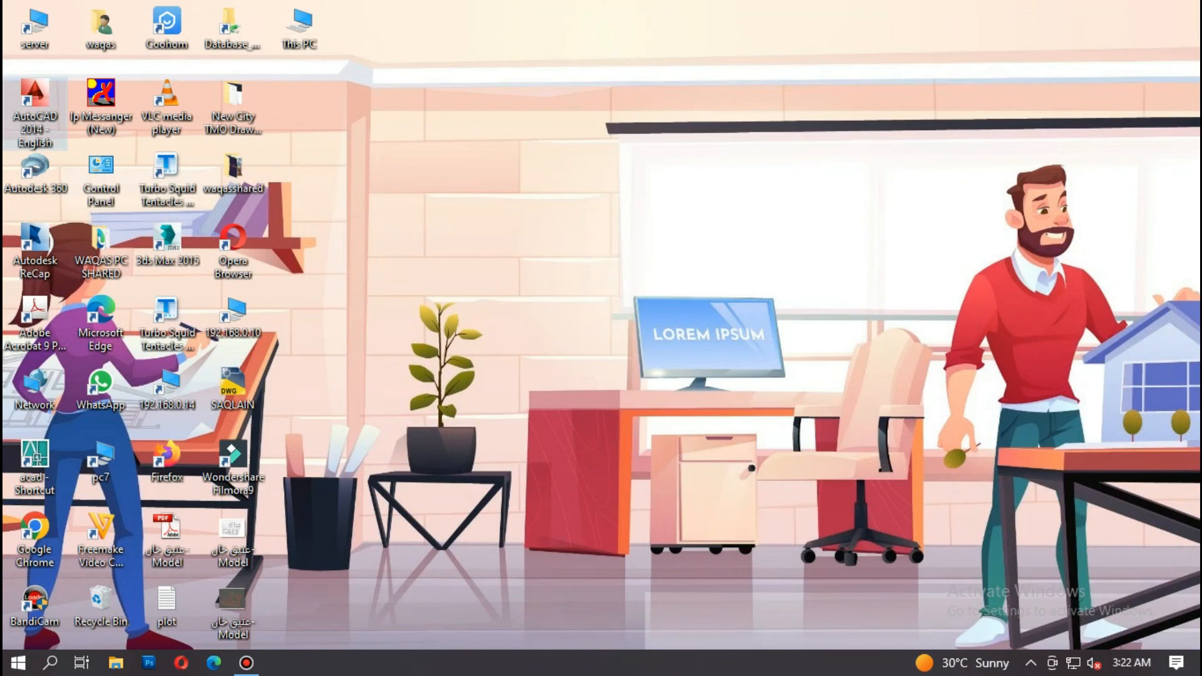